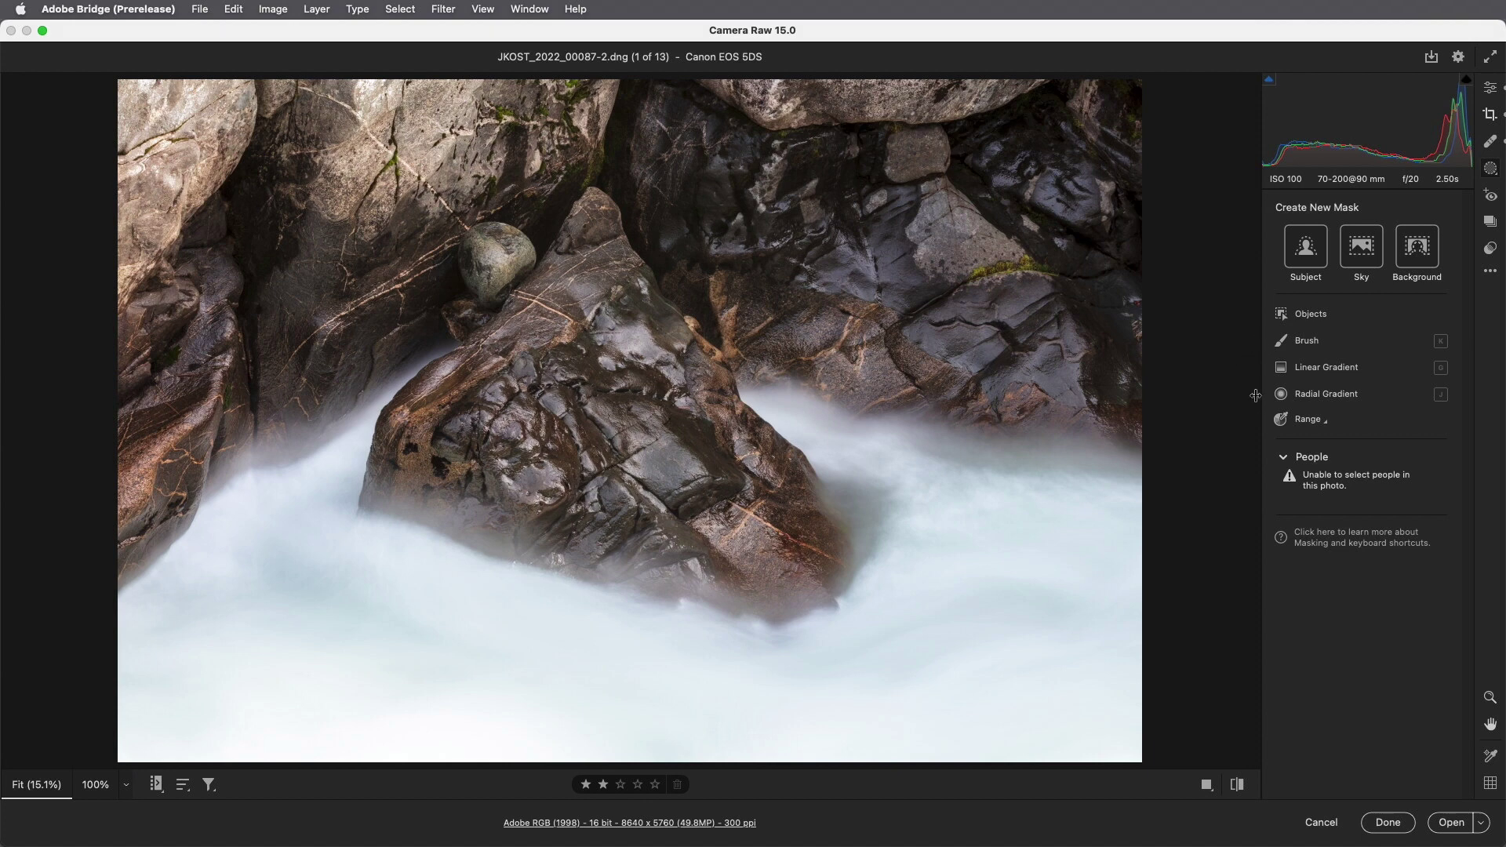
- Create a new mask with the Brush tool
{"action": "left_click", "coordinate": [1323, 422]}
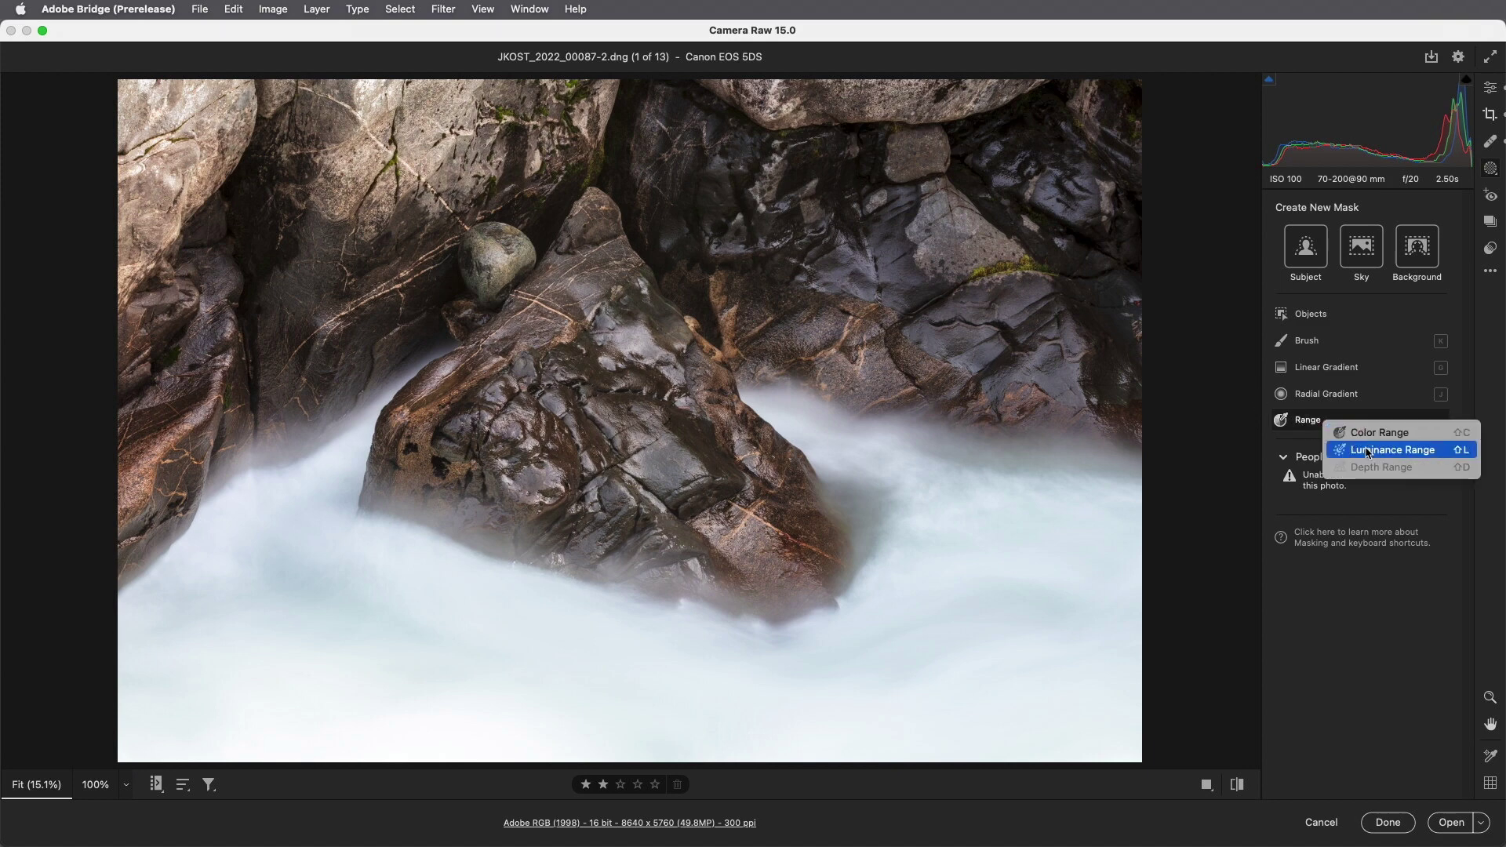
{"action": "left_click", "coordinate": [1239, 440]}
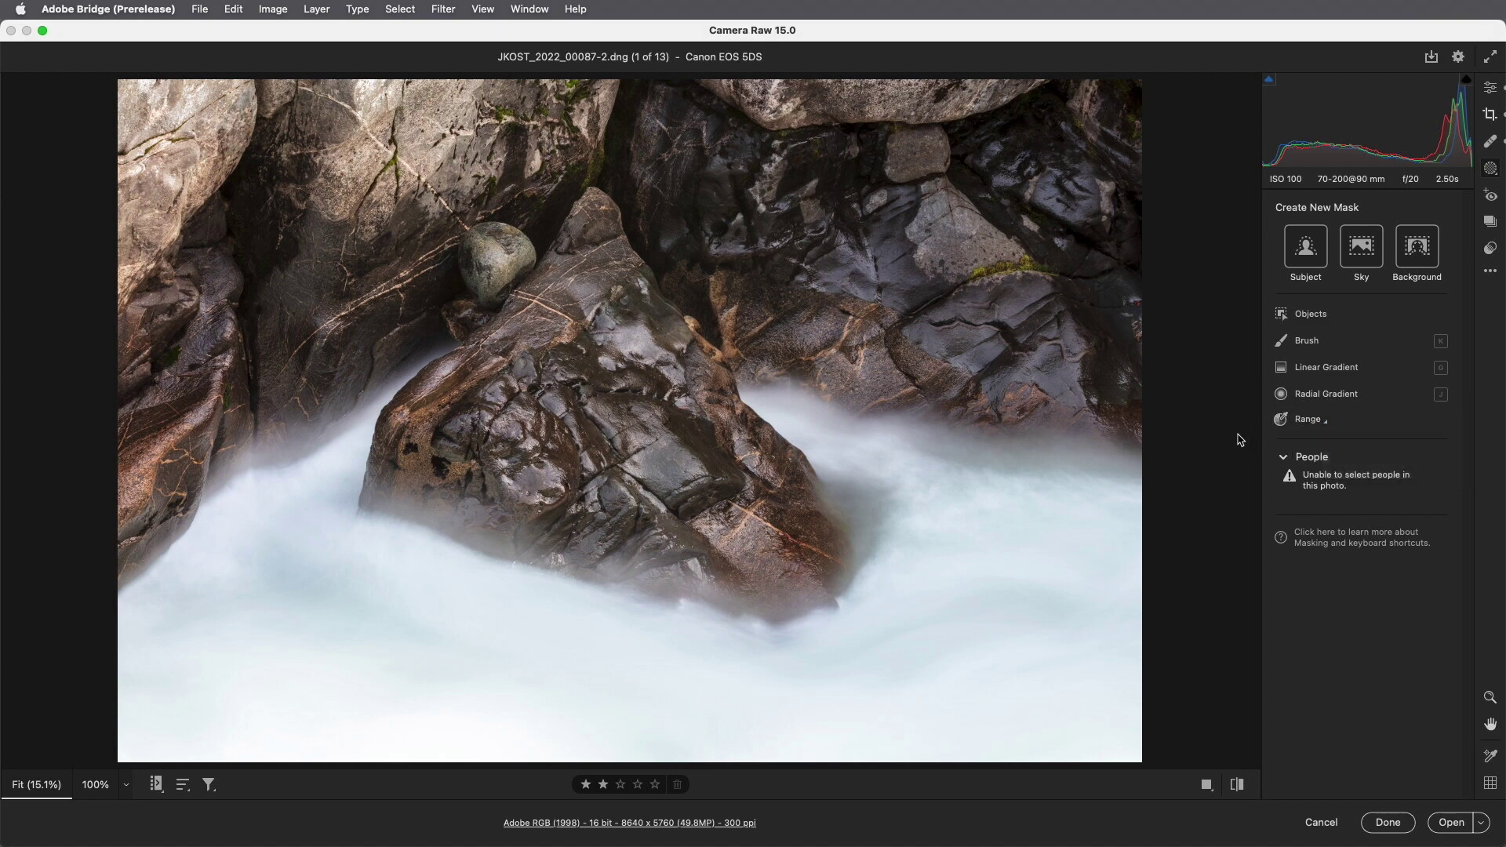
{"action": "left_click", "coordinate": [1307, 343]}
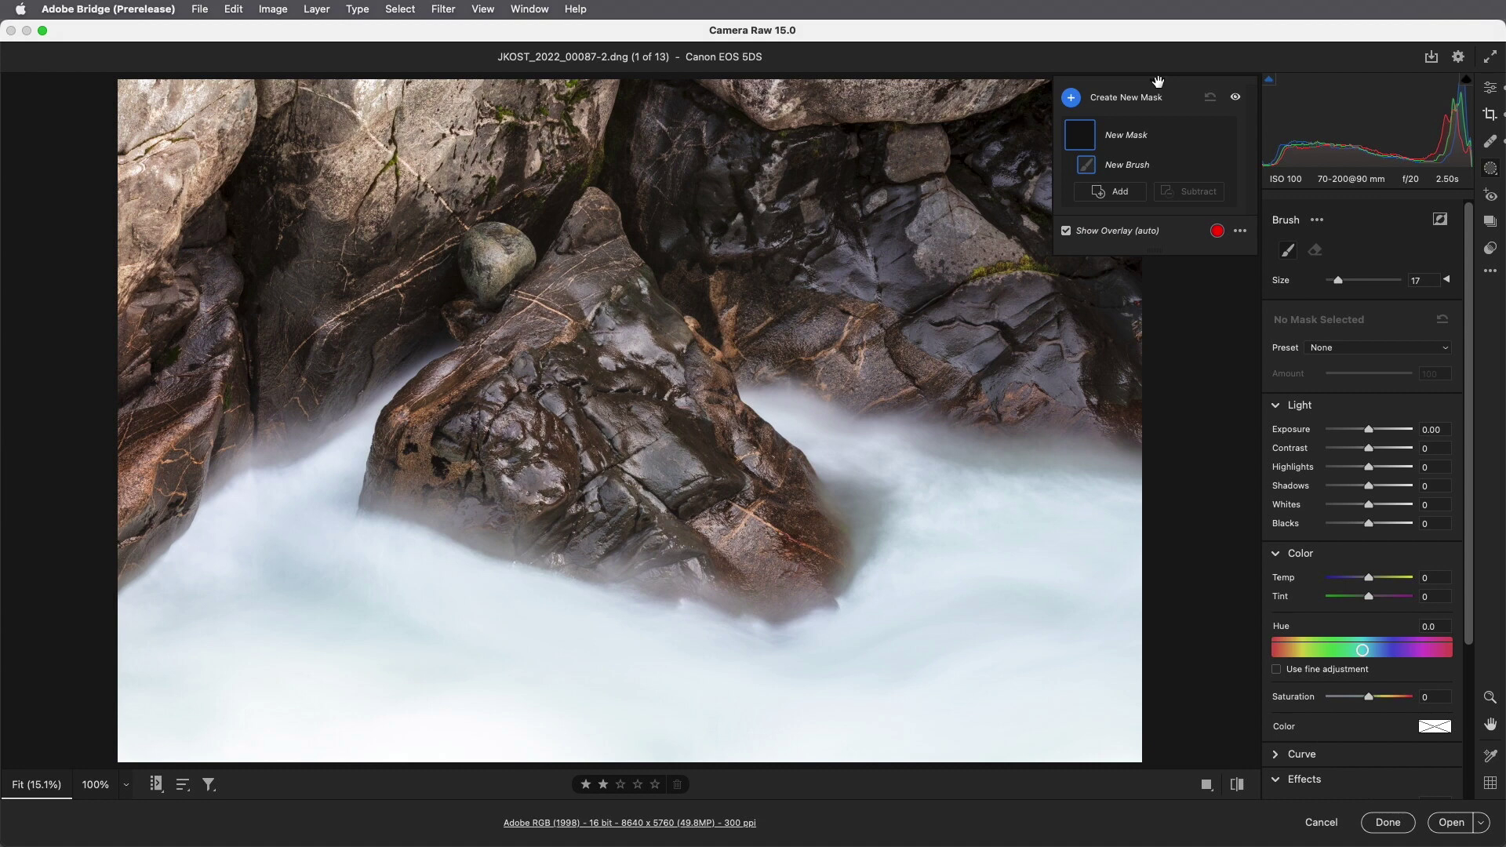
- Dock the mask list beneath the histogram and float it back over the image
{"action": "mouse_move", "coordinate": [1157, 79]}
{"action": "left_mouse_down"}
{"action": "mouse_move", "coordinate": [735, 229]}
{"action": "mouse_move", "coordinate": [734, 414]}
{"action": "mouse_move", "coordinate": [813, 480]}
{"action": "mouse_move", "coordinate": [1059, 463]}
{"action": "mouse_move", "coordinate": [1216, 417]}
{"action": "mouse_move", "coordinate": [1475, 397]}
{"action": "mouse_move", "coordinate": [1234, 329]}
{"action": "mouse_move", "coordinate": [1167, 345]}
{"action": "mouse_move", "coordinate": [1361, 206]}
{"action": "left_mouse_up"}
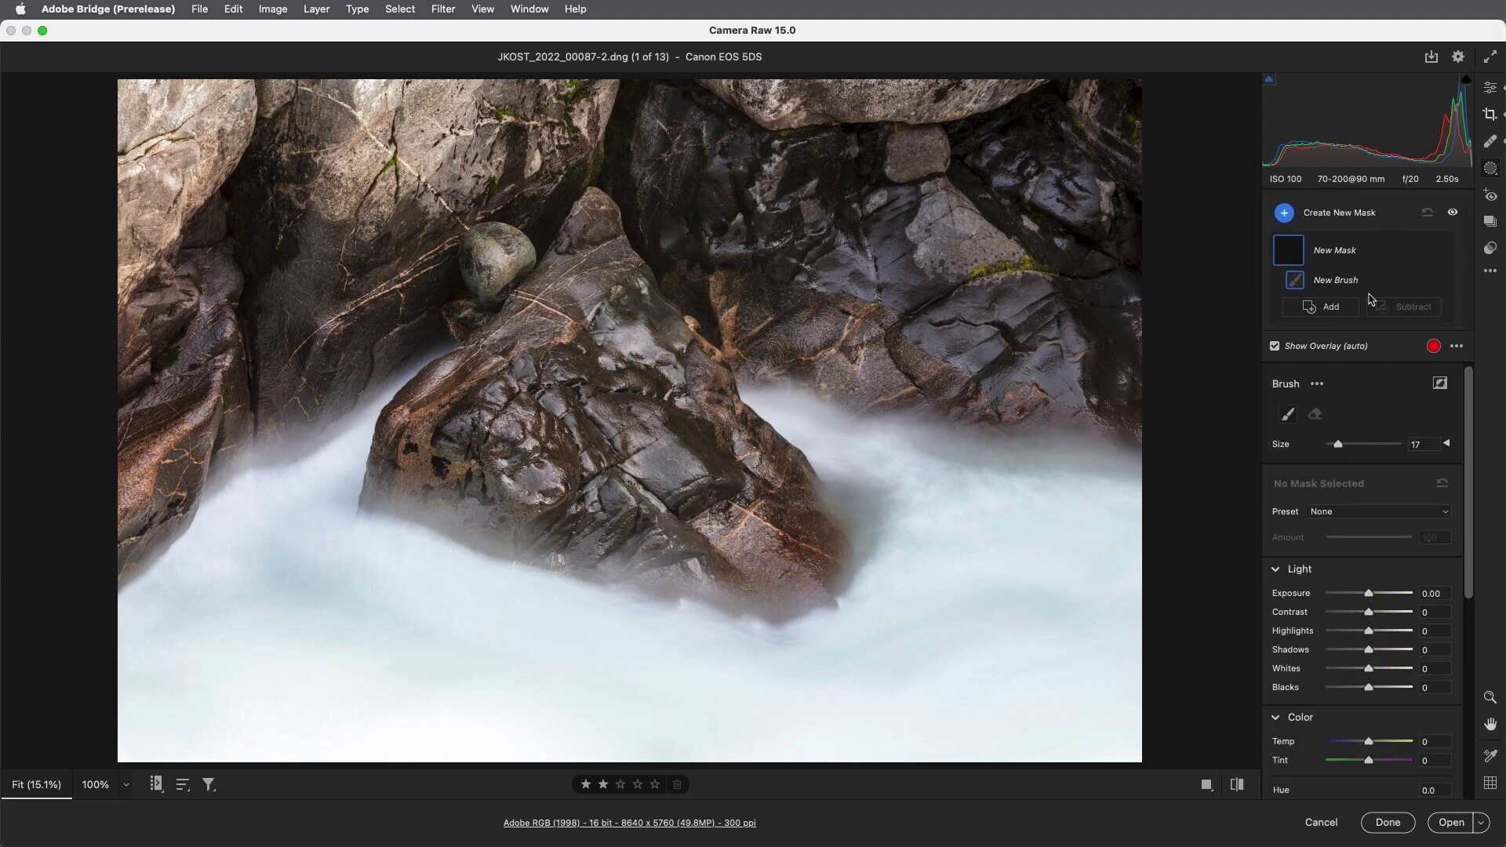
{"action": "left_click_drag", "start_coordinate": [1369, 196], "coordinate": [1157, 81]}
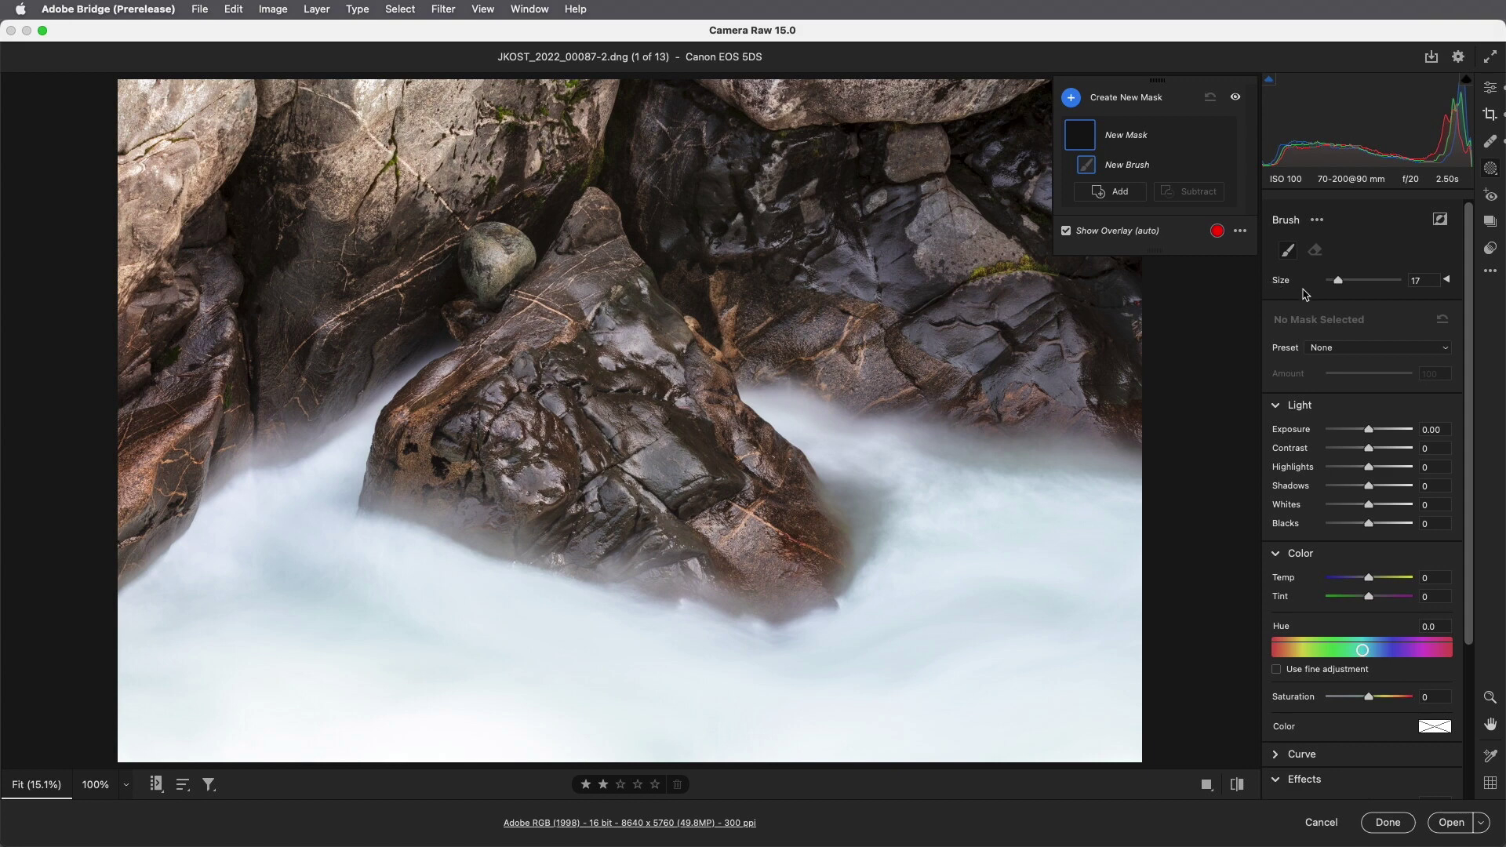
- Expand the full brush settings, try a lower Flow and restore it to 100
{"action": "left_click", "coordinate": [1448, 282]}
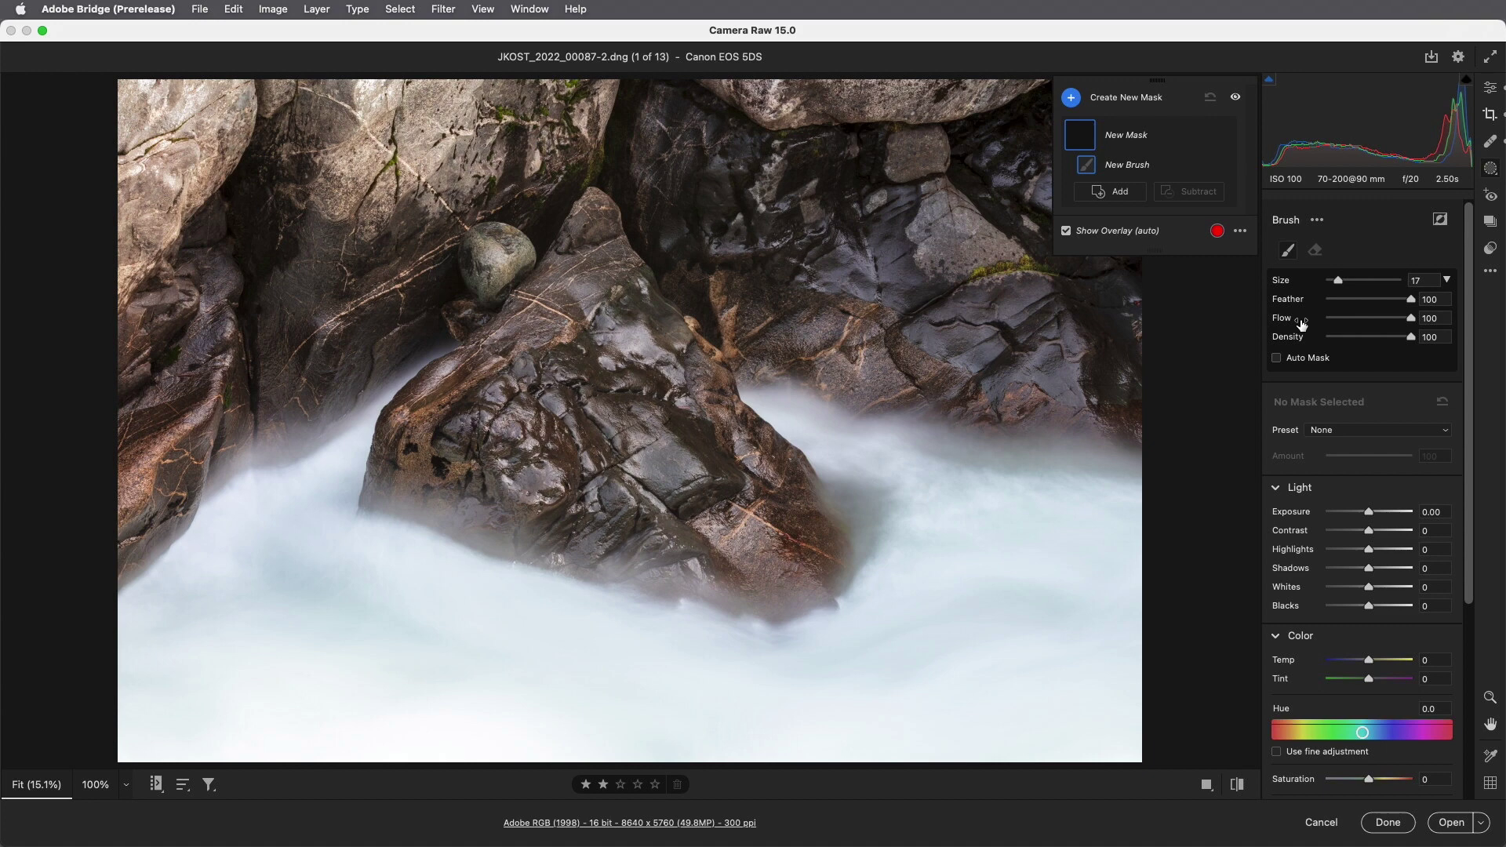
{"action": "left_click_drag", "start_coordinate": [1411, 318], "coordinate": [1370, 321]}
{"action": "left_click_drag", "start_coordinate": [1371, 324], "coordinate": [1413, 345]}
- Enlarge the brush to size 32
{"action": "key", "text": "bracketright"}
{"action": "key", "text": "bracketright"}
{"action": "key", "text": "bracketright"}
{"action": "key", "text": "bracketright"}
{"action": "key", "text": "bracketright"}
{"action": "key", "text": "bracketright"}
{"action": "key", "text": "bracketright"}
{"action": "key", "text": "bracketright"}
{"action": "key", "text": "bracketright"}
{"action": "key", "text": "bracketright"}
{"action": "key", "text": "bracketright"}
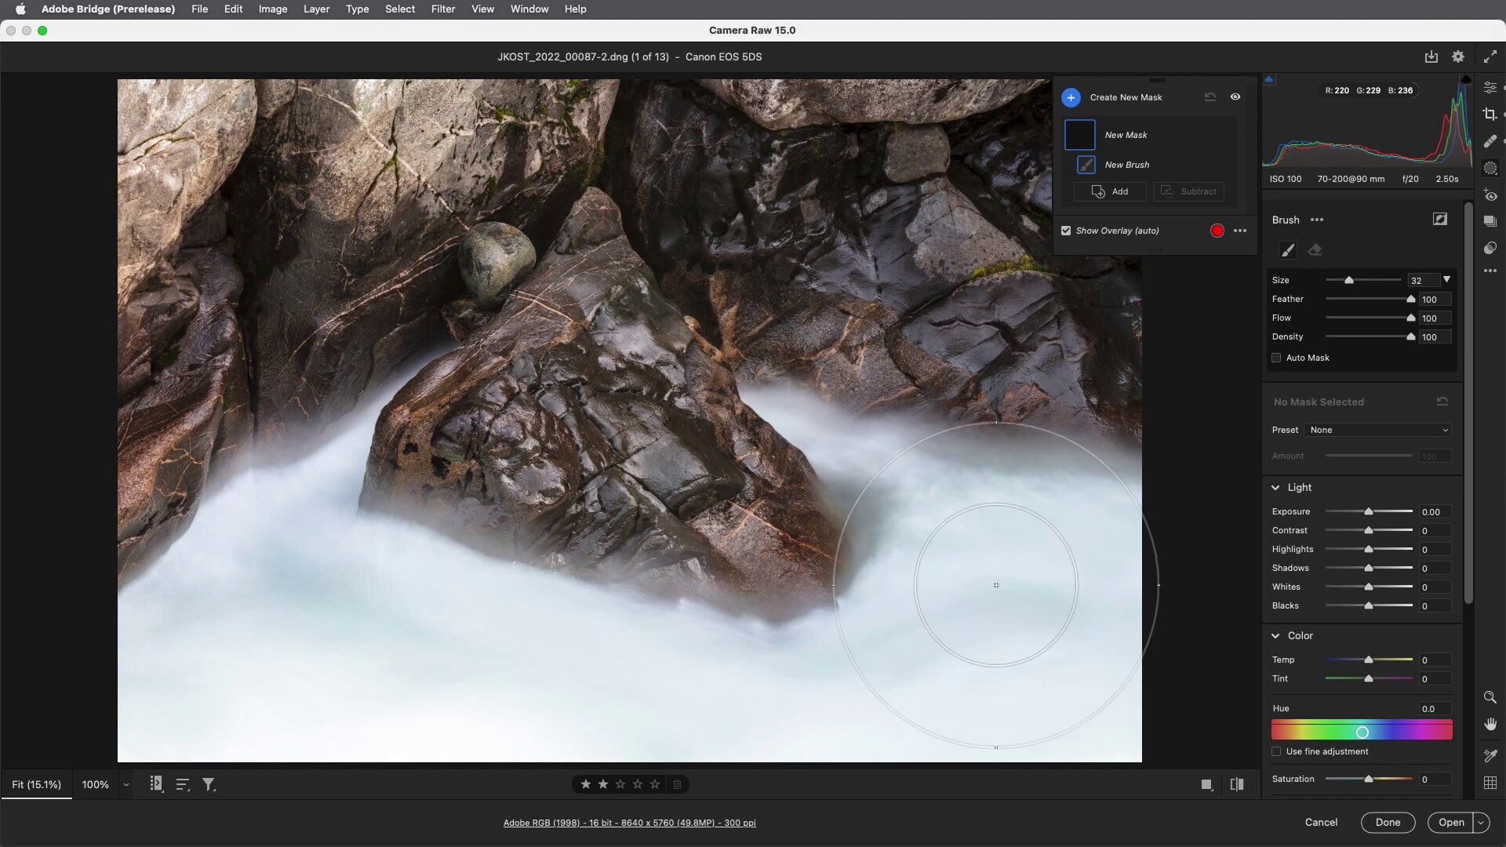
- Reduce the brush size to 14
{"action": "key", "text": "bracketleft"}
{"action": "key", "text": "bracketleft"}
{"action": "key", "text": "bracketleft"}
{"action": "key", "text": "bracketleft"}
{"action": "key", "text": "bracketleft"}
{"action": "key", "text": "bracketleft"}
{"action": "key", "text": "bracketleft"}
{"action": "key", "text": "bracketleft"}
{"action": "key", "text": "bracketleft"}
{"action": "key", "text": "bracketleft"}
{"action": "key", "text": "bracketleft"}
{"action": "key", "text": "bracketleft"}
{"action": "key", "text": "bracketleft"}
{"action": "key", "text": "bracketleft"}
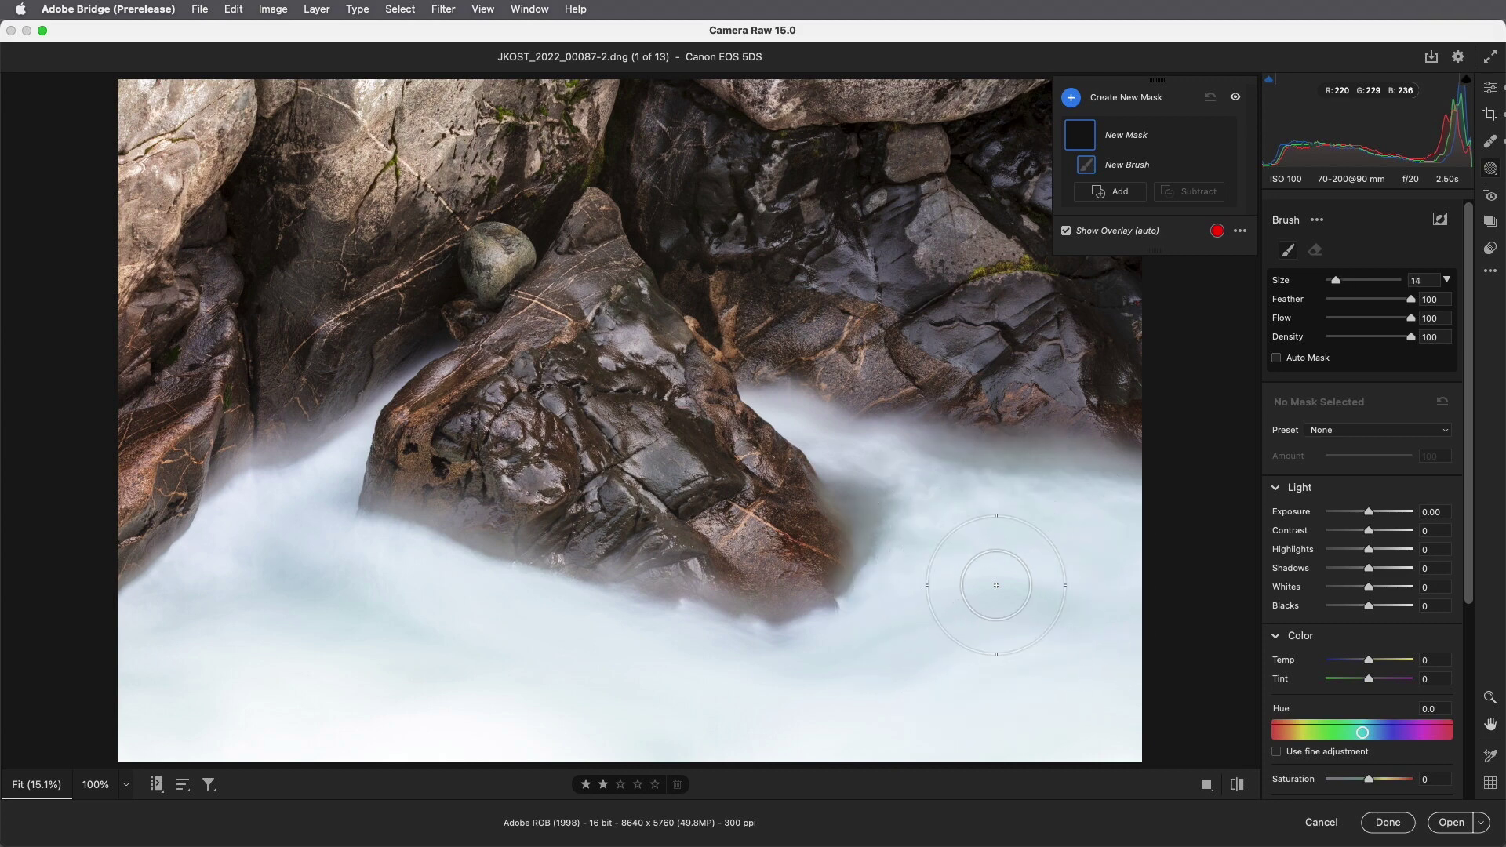
- Set the brush Feather to 80
{"action": "key", "text": "shift+bracketleft"}
{"action": "key", "text": "shift+bracketleft"}
{"action": "key", "text": "shift+bracketleft"}
{"action": "key", "text": "shift+bracketleft"}
{"action": "key", "text": "shift+bracketleft"}
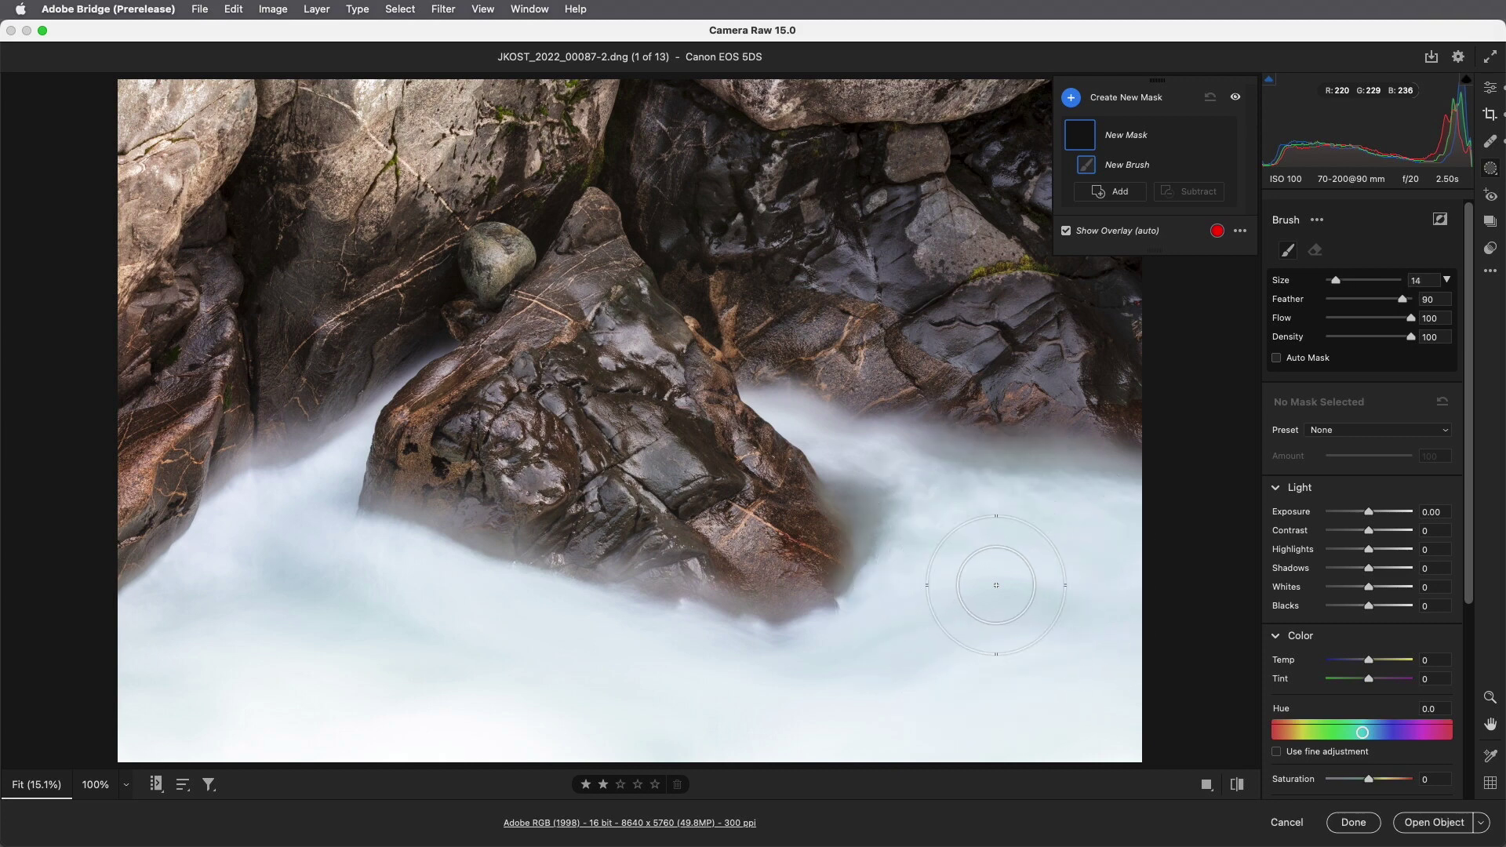
{"action": "key", "text": "shift+bracketright"}
{"action": "key", "text": "shift+bracketright"}
{"action": "key", "text": "shift+bracketright"}
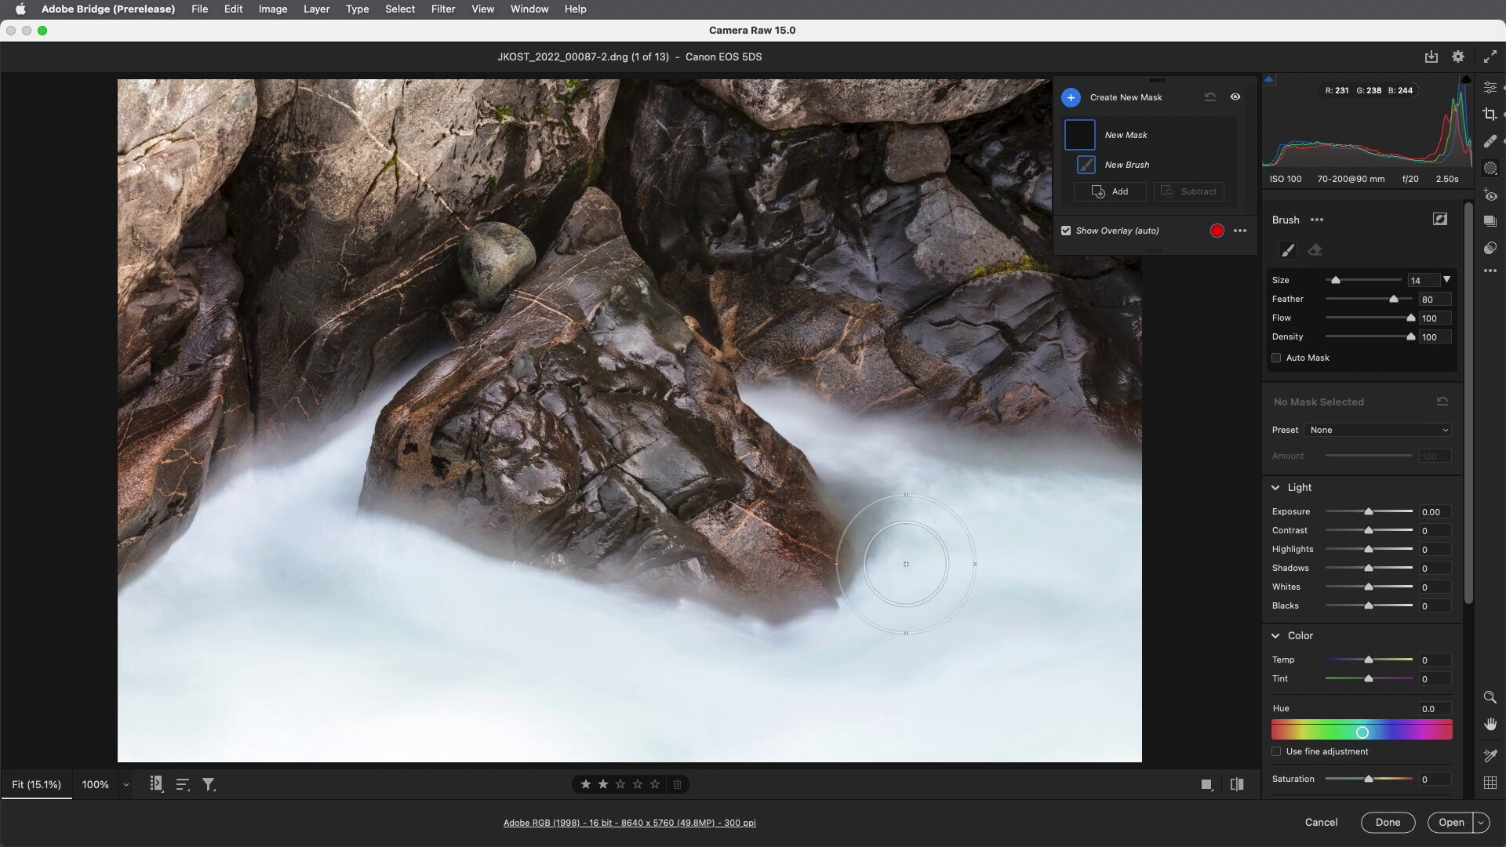
- Reduce the brush to size 12 and paint the mask over the bright rocks in the photo's upper-left area
{"action": "key", "text": "bracketleft"}
{"action": "key", "text": "bracketleft"}
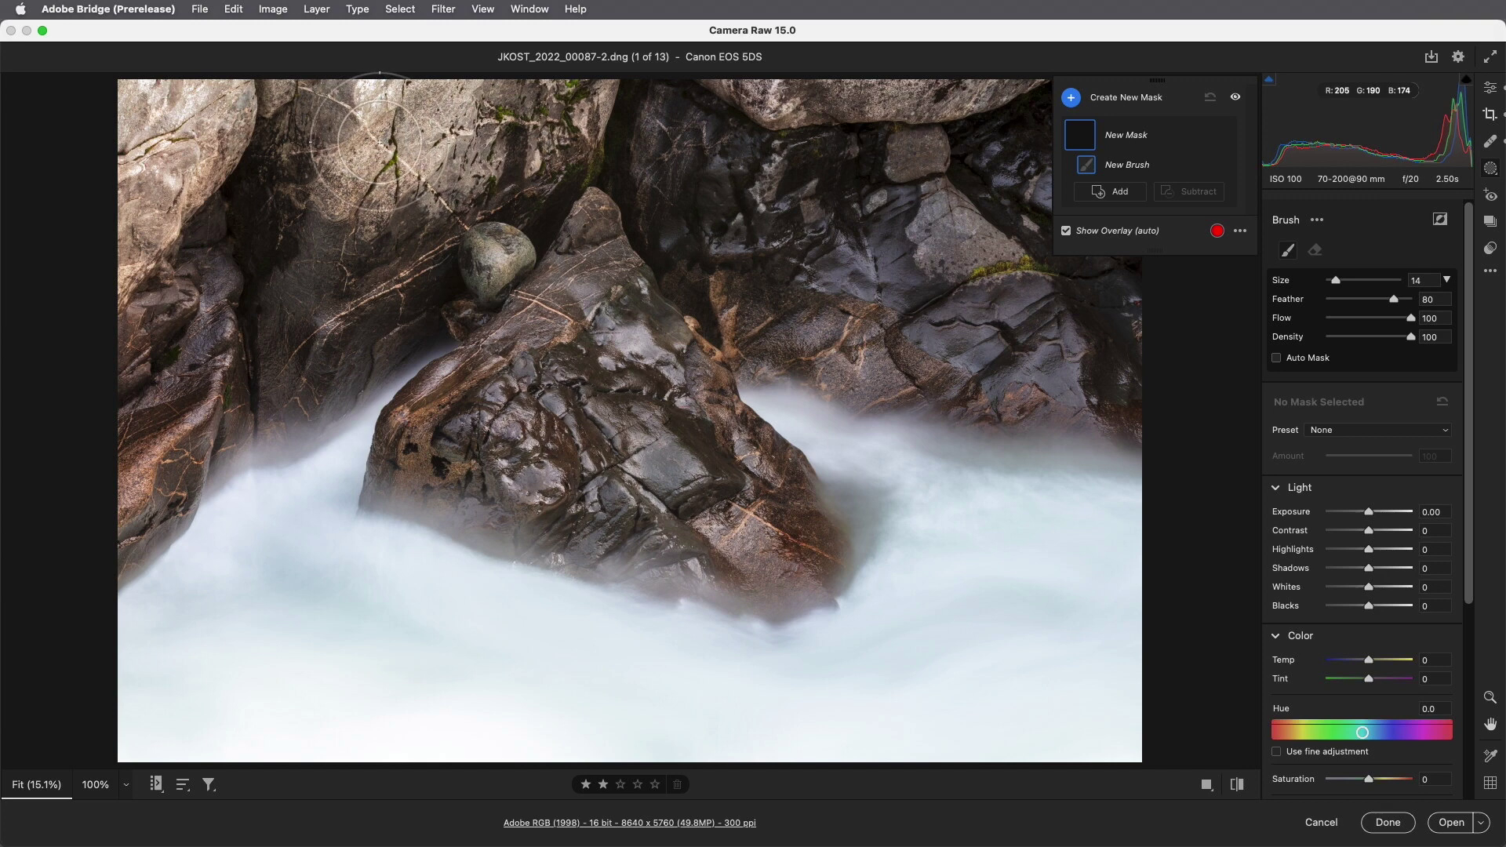
{"action": "mouse_move", "coordinate": [363, 131]}
{"action": "left_mouse_down"}
{"action": "mouse_move", "coordinate": [432, 120]}
{"action": "mouse_move", "coordinate": [316, 139]}
{"action": "mouse_move", "coordinate": [208, 108]}
{"action": "mouse_move", "coordinate": [142, 163]}
{"action": "mouse_move", "coordinate": [116, 236]}
{"action": "mouse_move", "coordinate": [263, 119]}
{"action": "mouse_move", "coordinate": [400, 111]}
{"action": "mouse_move", "coordinate": [383, 125]}
{"action": "mouse_move", "coordinate": [489, 134]}
{"action": "mouse_move", "coordinate": [566, 89]}
{"action": "left_mouse_up"}
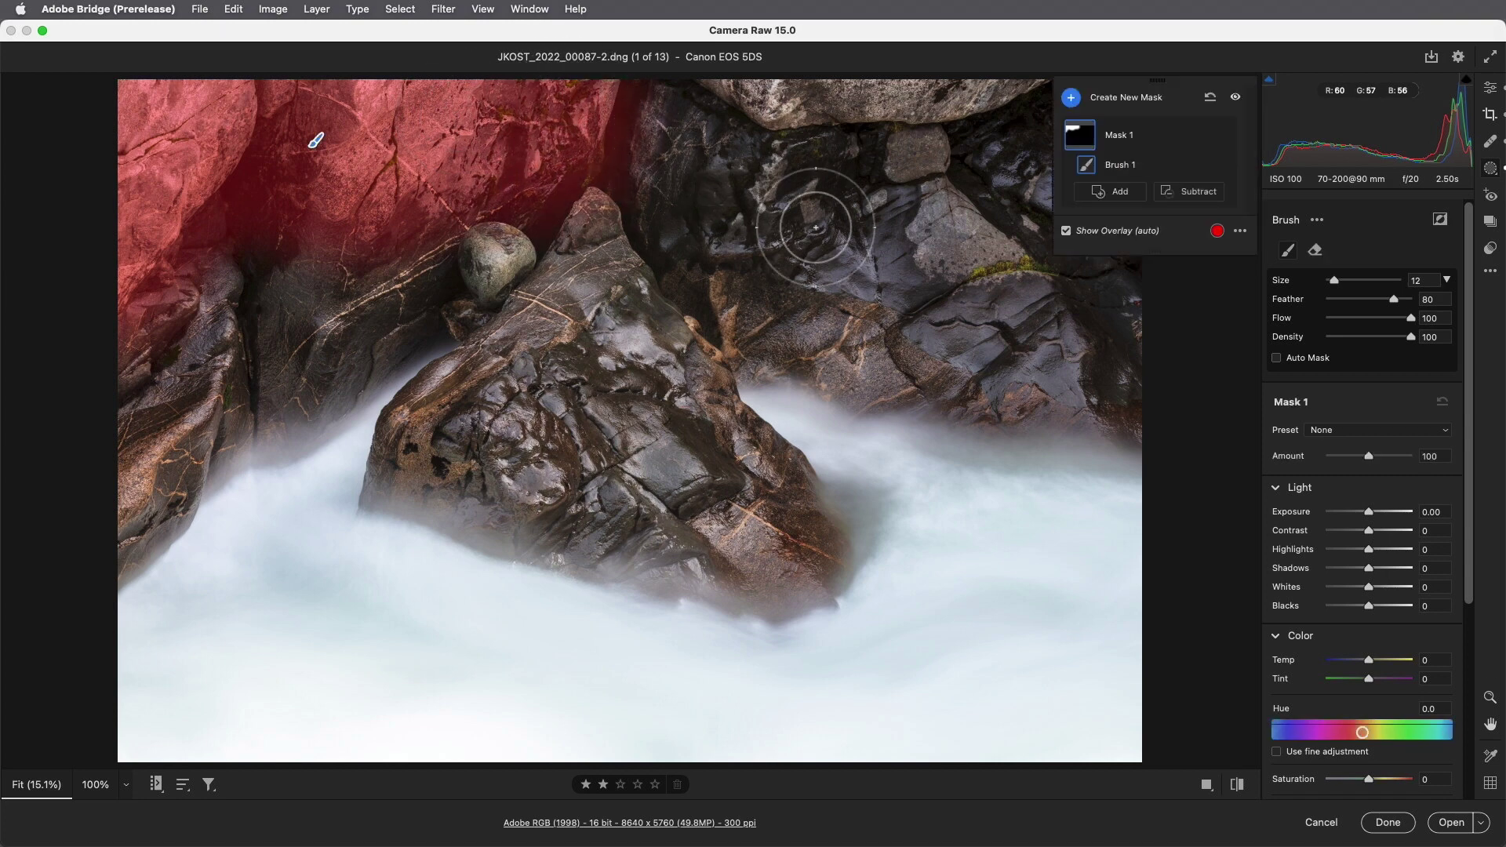
- Try a darker green mask overlay color with increased opacity, and cancel the change
{"action": "left_click", "coordinate": [1218, 231]}
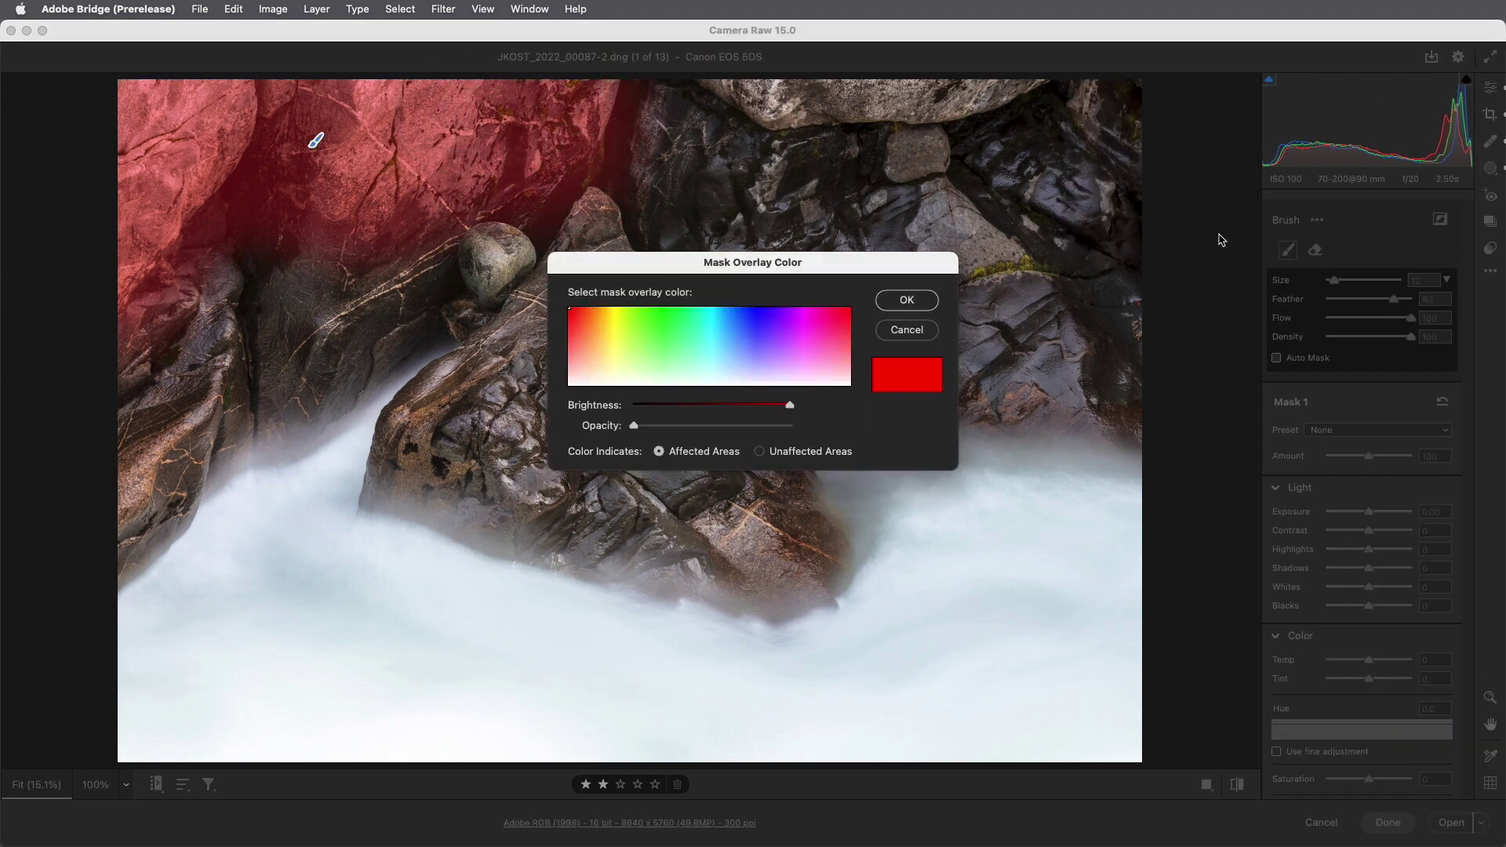
{"action": "left_click_drag", "start_coordinate": [726, 318], "coordinate": [677, 324]}
{"action": "left_click_drag", "start_coordinate": [790, 405], "coordinate": [720, 406]}
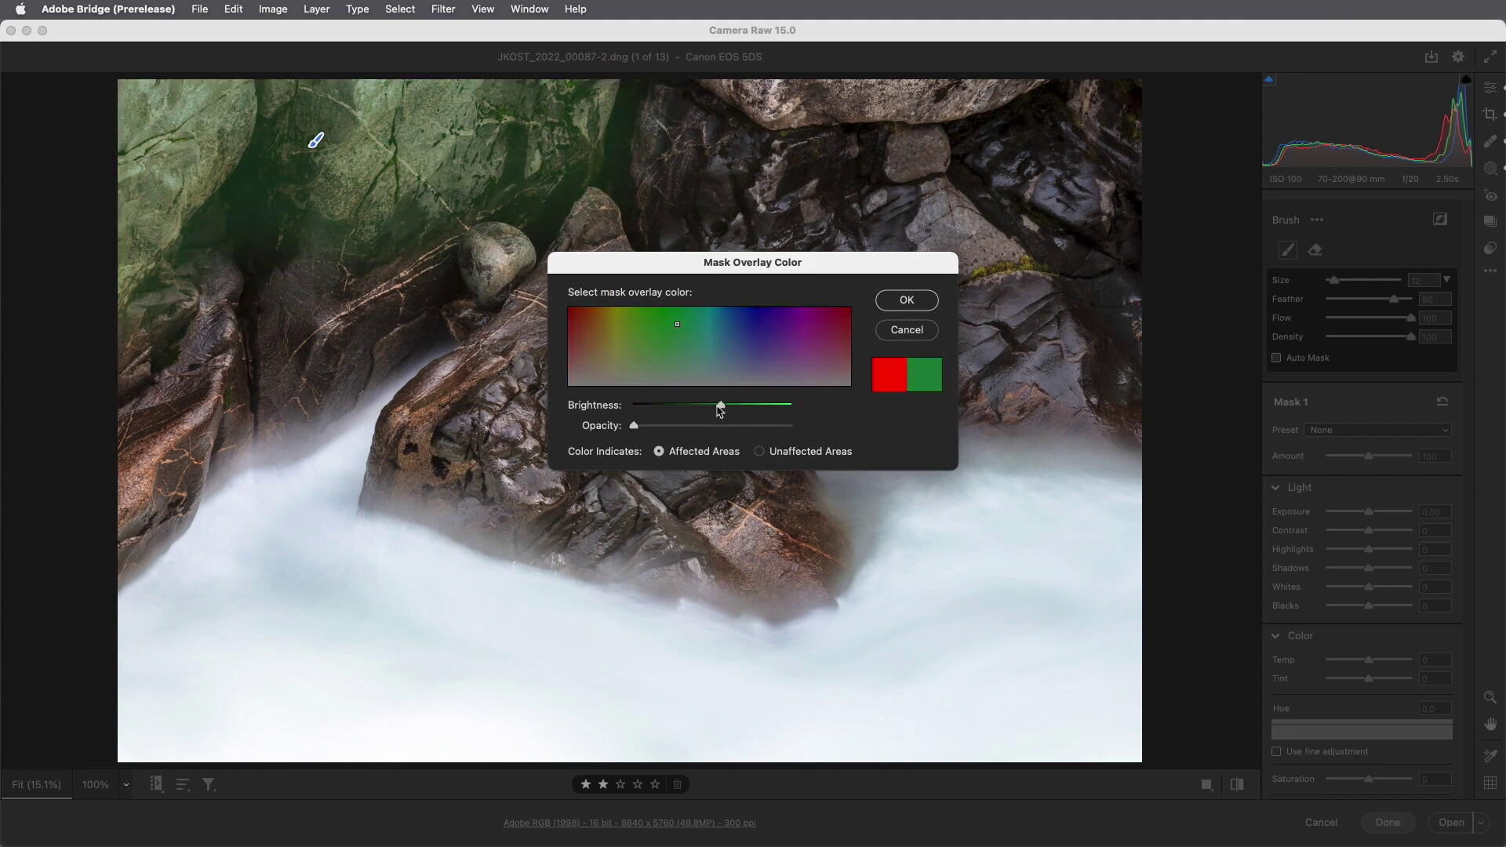
{"action": "left_click_drag", "start_coordinate": [635, 426], "coordinate": [717, 426]}
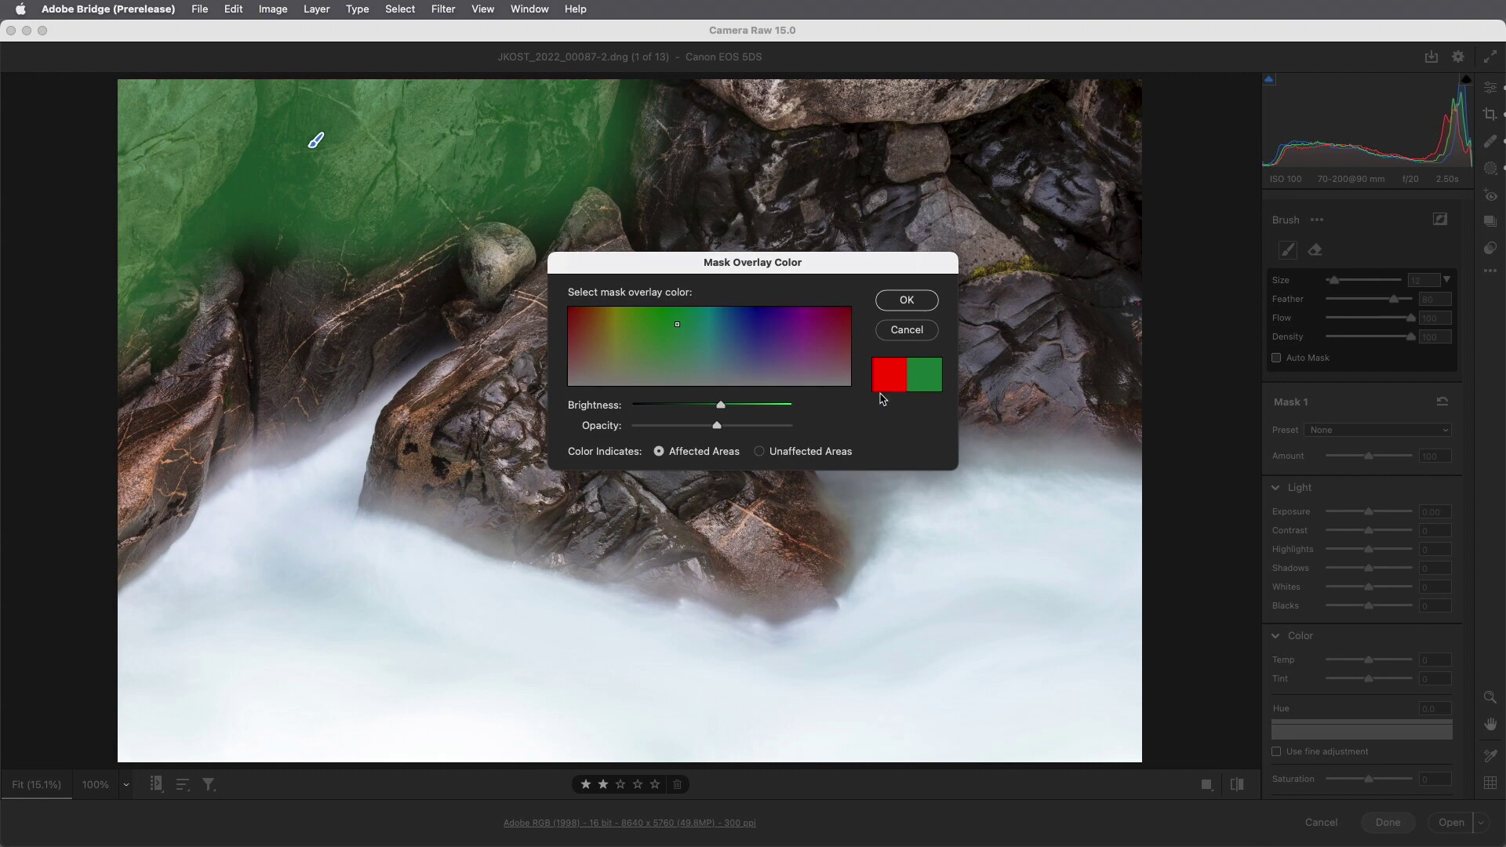
{"action": "left_click", "coordinate": [902, 330]}
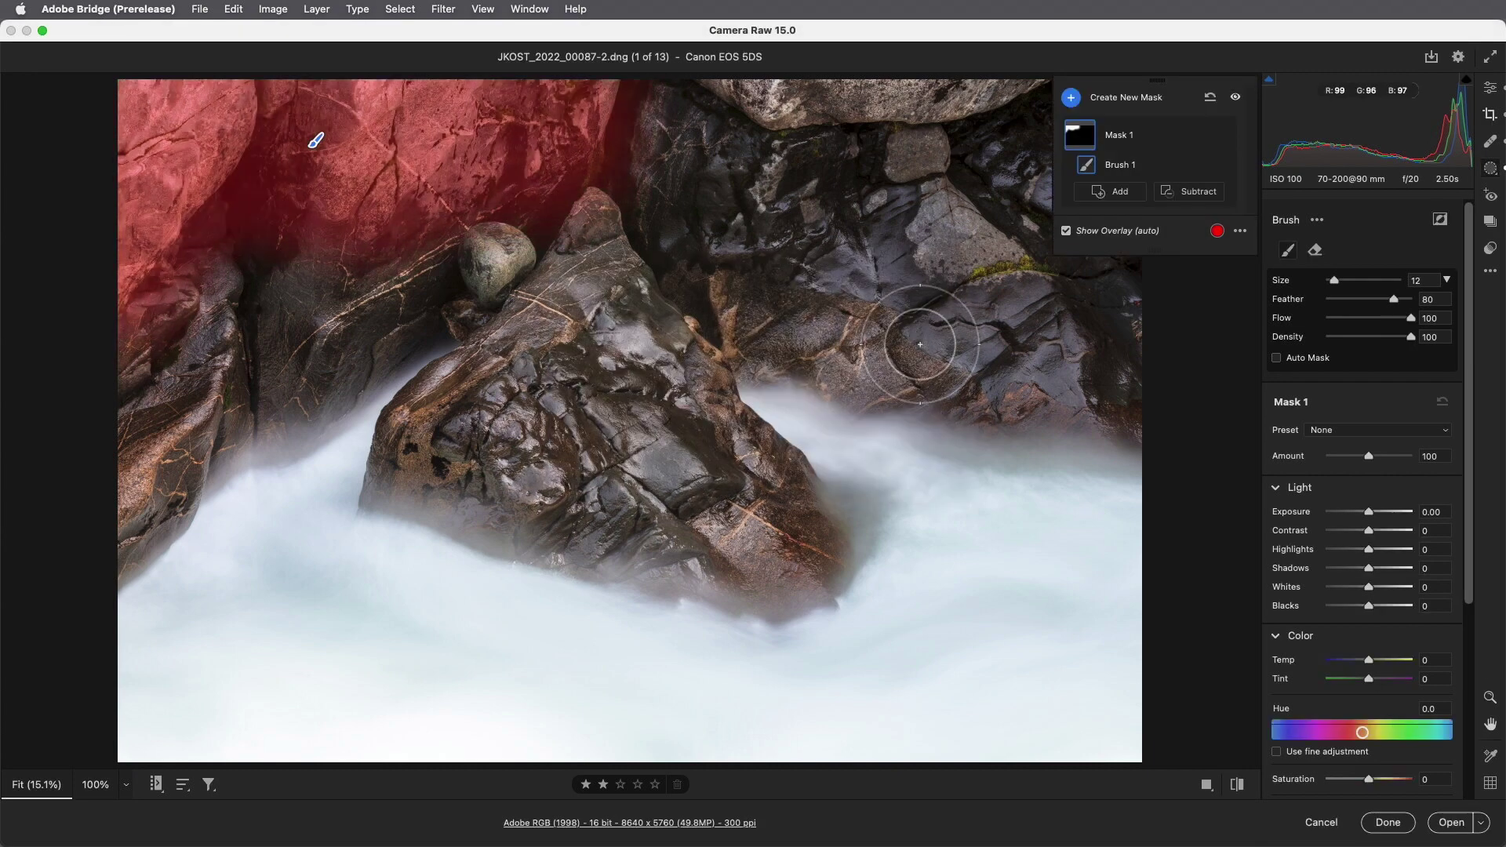
- Set Mask 1's Exposure to -1.65 and keep the mask overlay shown
{"action": "left_click_drag", "start_coordinate": [1365, 515], "coordinate": [1350, 518]}
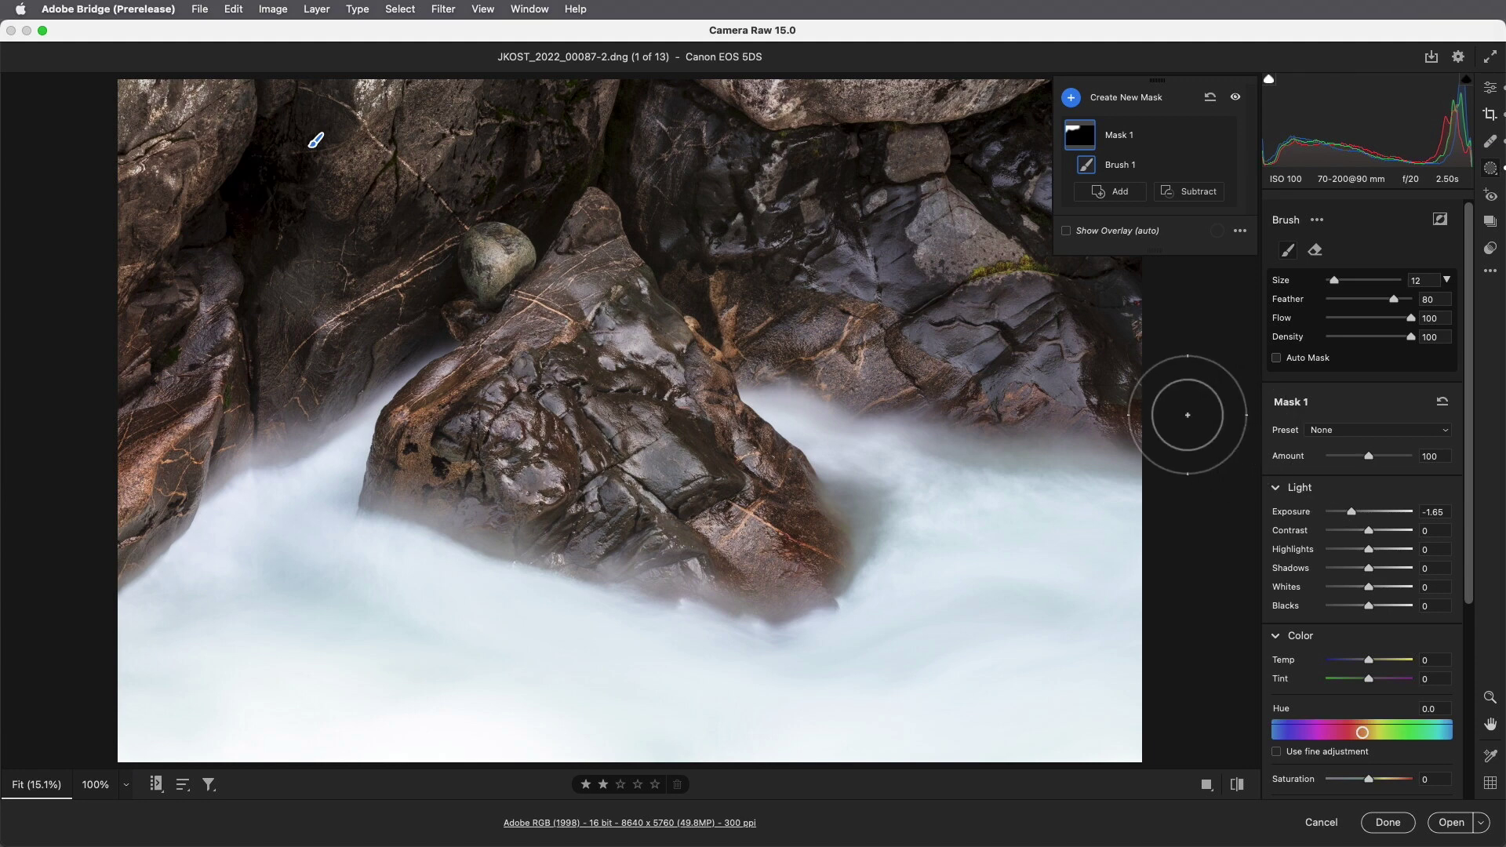
{"action": "key", "text": "y"}
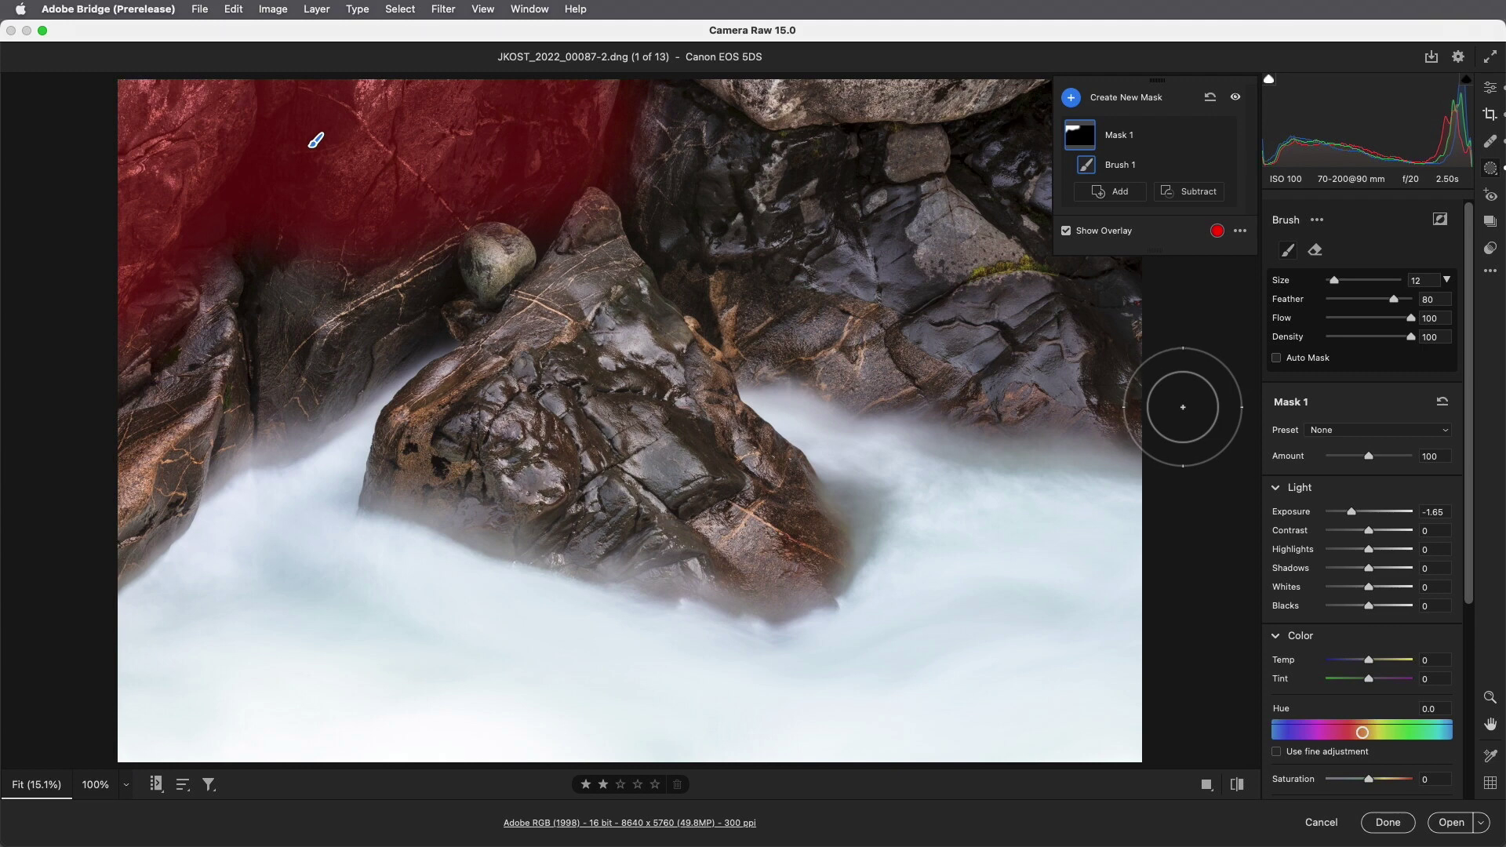
{"action": "left_click", "coordinate": [1066, 233]}
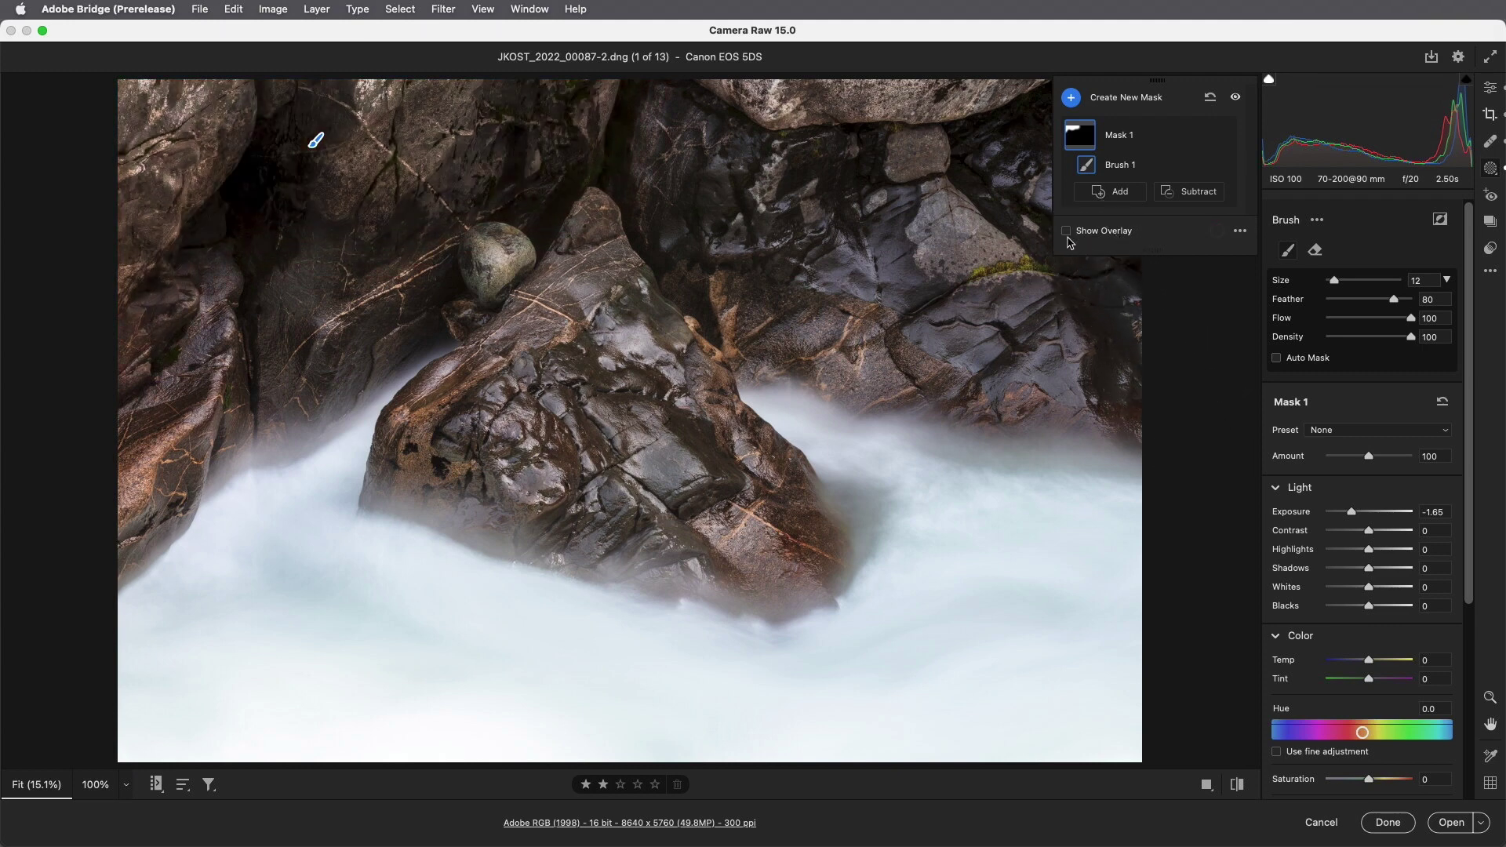
{"action": "left_click", "coordinate": [1067, 232]}
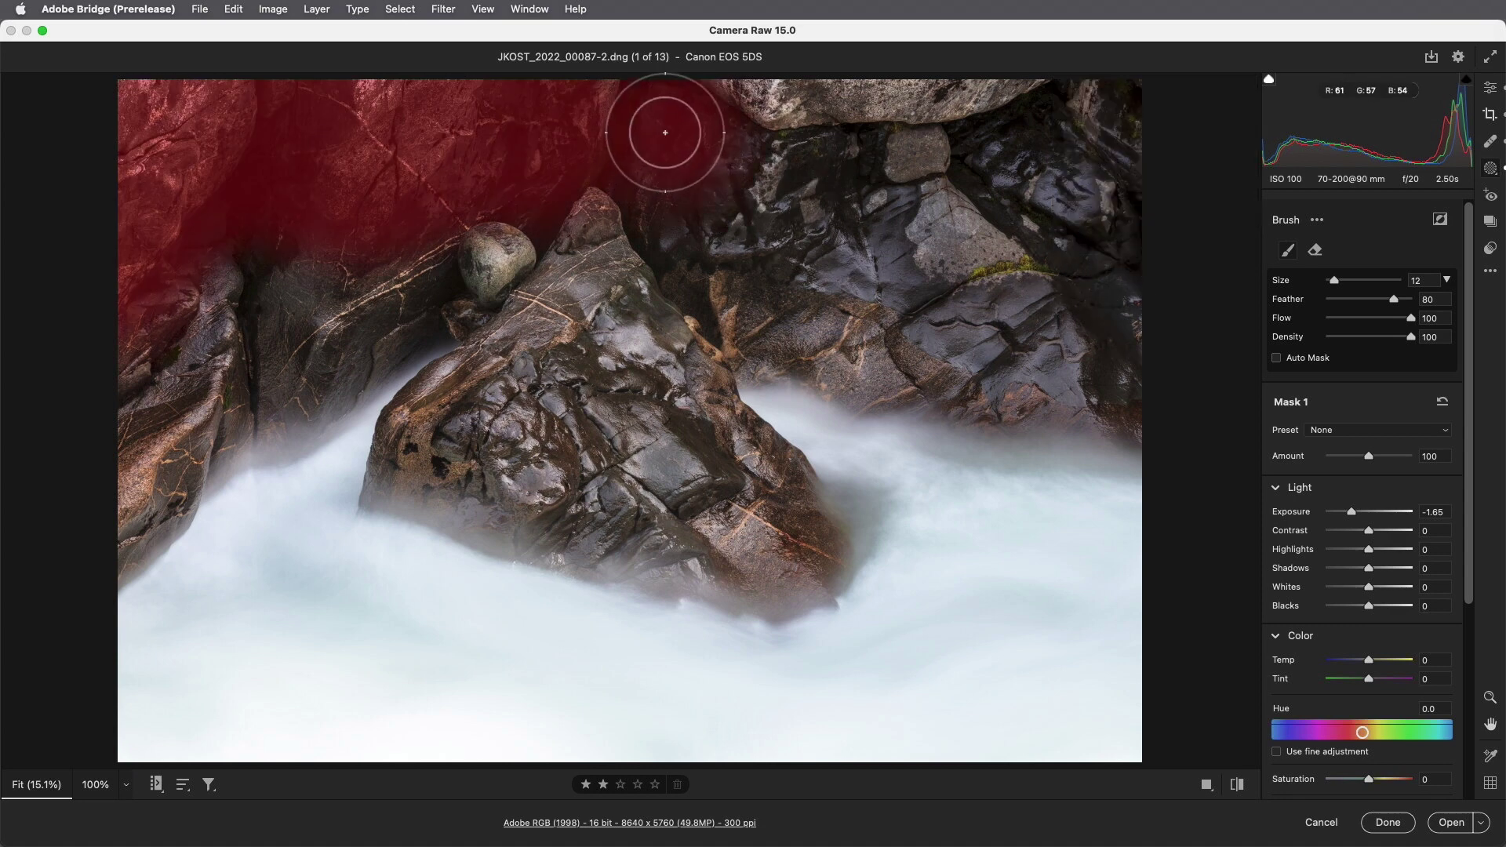
- Paint the mask onto the dark rocks beside the masked area and erase that overspill
{"action": "mouse_move", "coordinate": [665, 133]}
{"action": "left_mouse_down"}
{"action": "mouse_move", "coordinate": [663, 171]}
{"action": "mouse_move", "coordinate": [665, 139]}
{"action": "mouse_move", "coordinate": [644, 163]}
{"action": "mouse_move", "coordinate": [623, 123]}
{"action": "mouse_move", "coordinate": [690, 243]}
{"action": "left_mouse_up"}
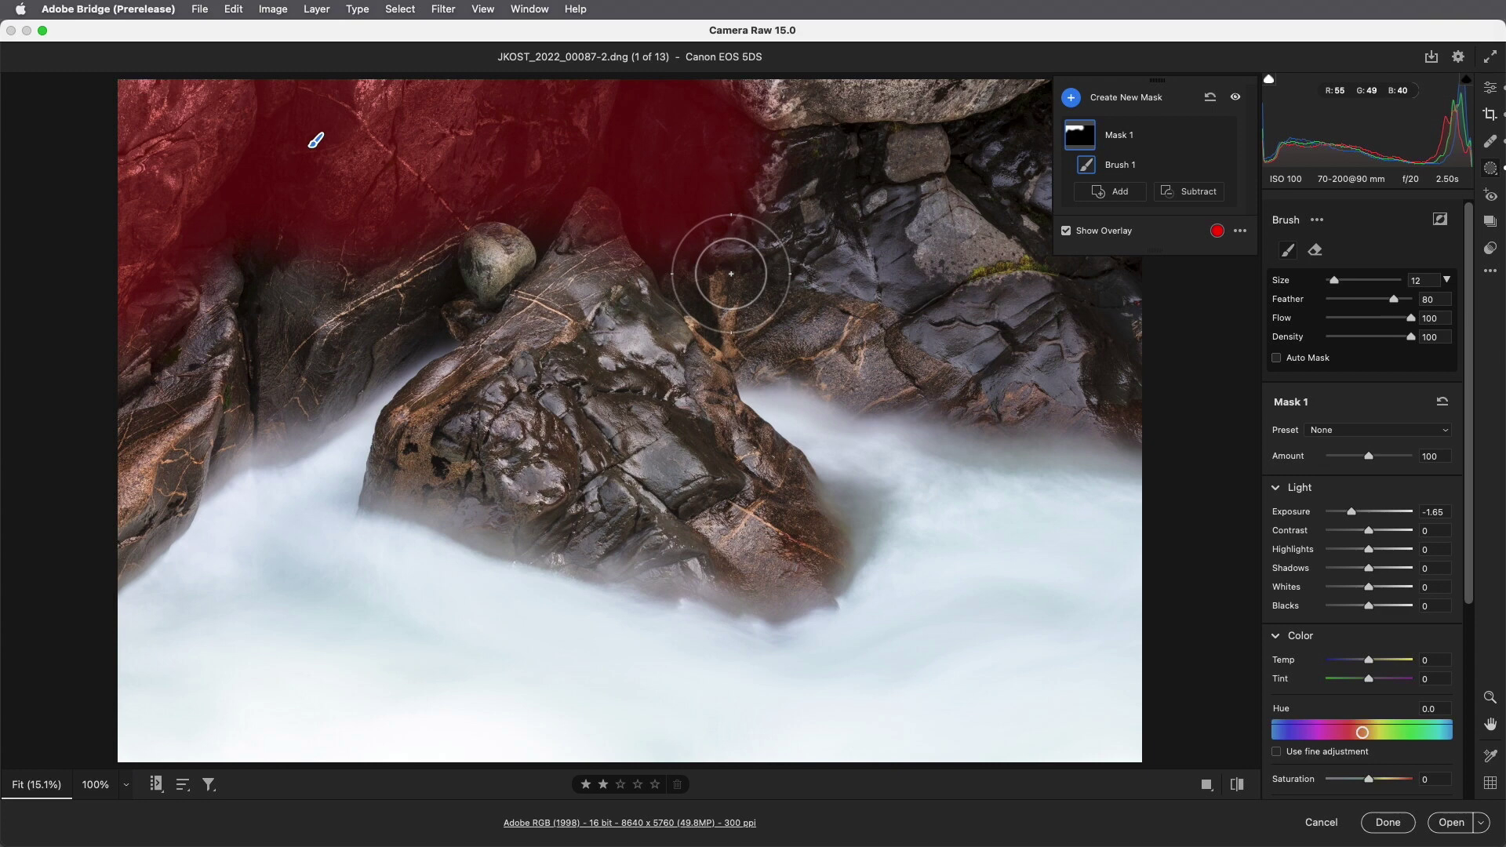
{"action": "left_click", "coordinate": [1315, 250]}
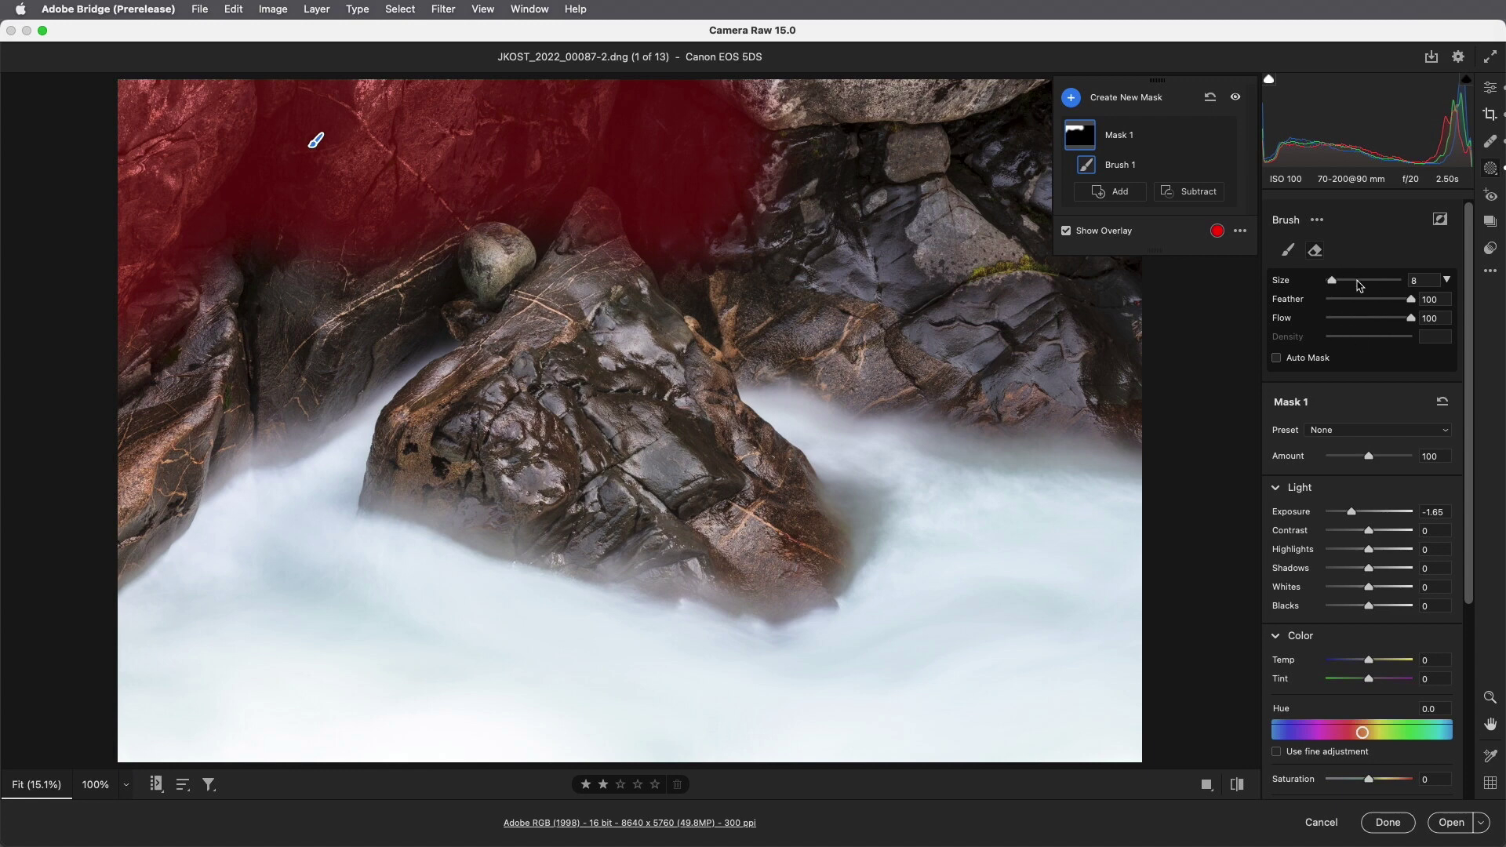
{"action": "left_click", "coordinate": [1288, 251]}
{"action": "key", "text": "alt"}
{"action": "key", "text": "alt"}
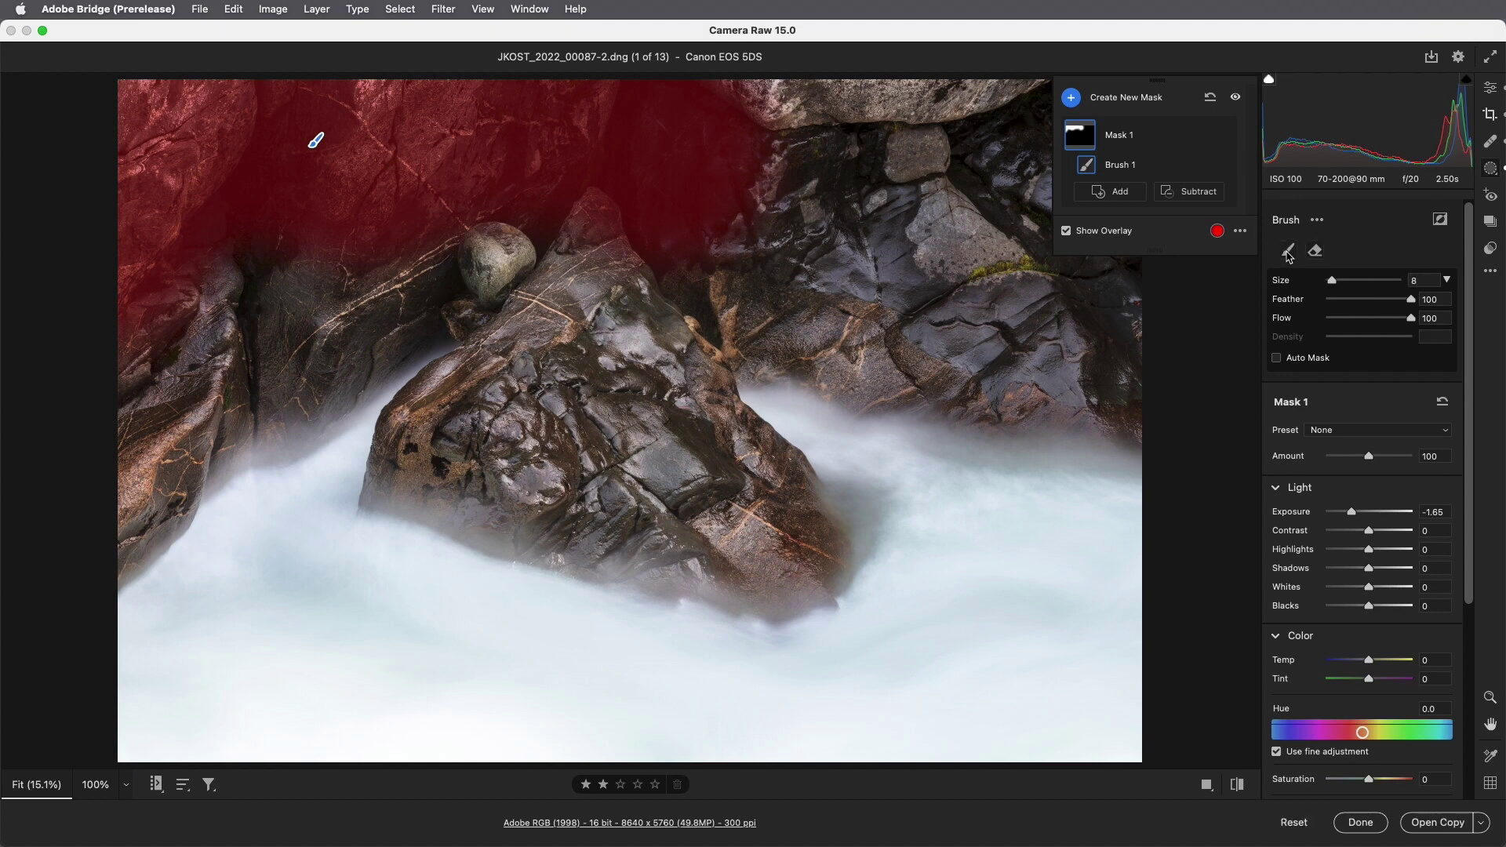
{"action": "mouse_move", "coordinate": [764, 253]}
{"action": "left_mouse_down"}
{"action": "mouse_move", "coordinate": [716, 225]}
{"action": "mouse_move", "coordinate": [749, 185]}
{"action": "mouse_move", "coordinate": [700, 168]}
{"action": "mouse_move", "coordinate": [688, 102]}
{"action": "mouse_move", "coordinate": [662, 125]}
{"action": "mouse_move", "coordinate": [625, 235]}
{"action": "mouse_move", "coordinate": [590, 251]}
{"action": "mouse_move", "coordinate": [702, 228]}
{"action": "left_mouse_up"}
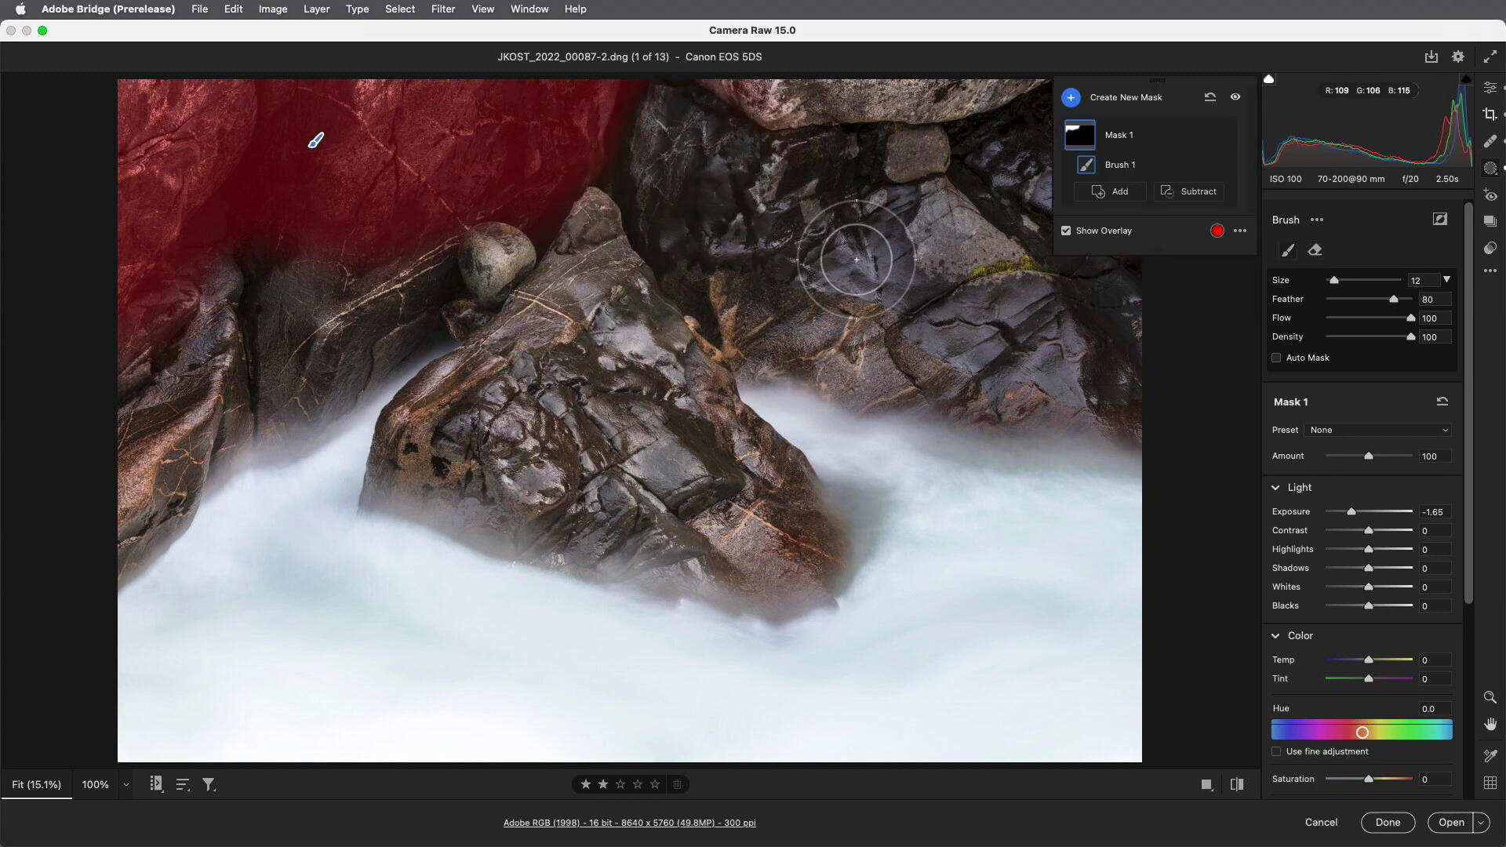
- Hide the mask overlay and paint over the rock at the photo's top edge with a size 5 brush at Flow 24
{"action": "key", "text": "y"}
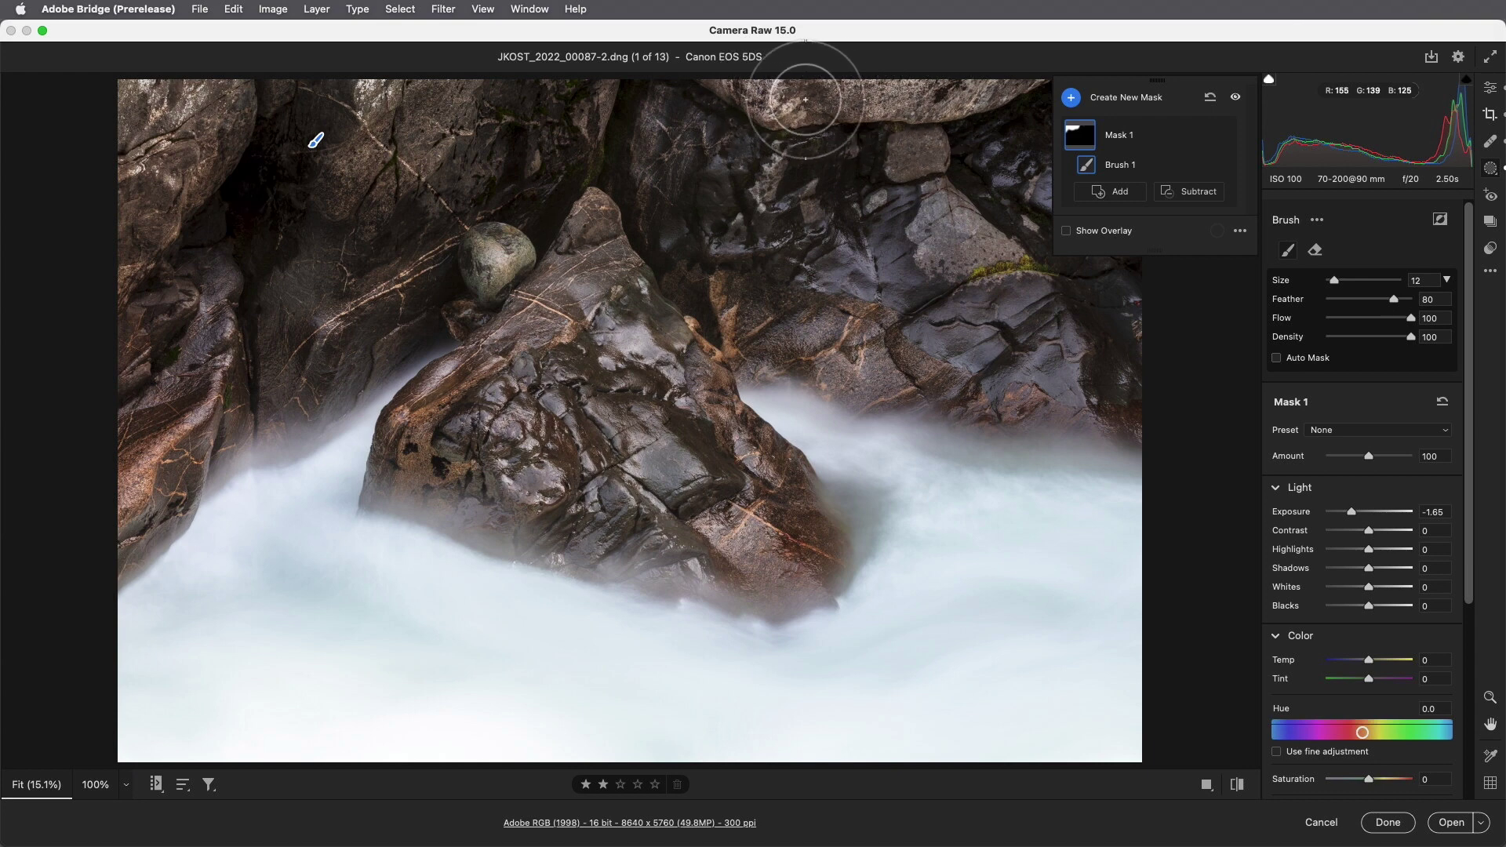
{"action": "left_click", "coordinate": [1347, 319]}
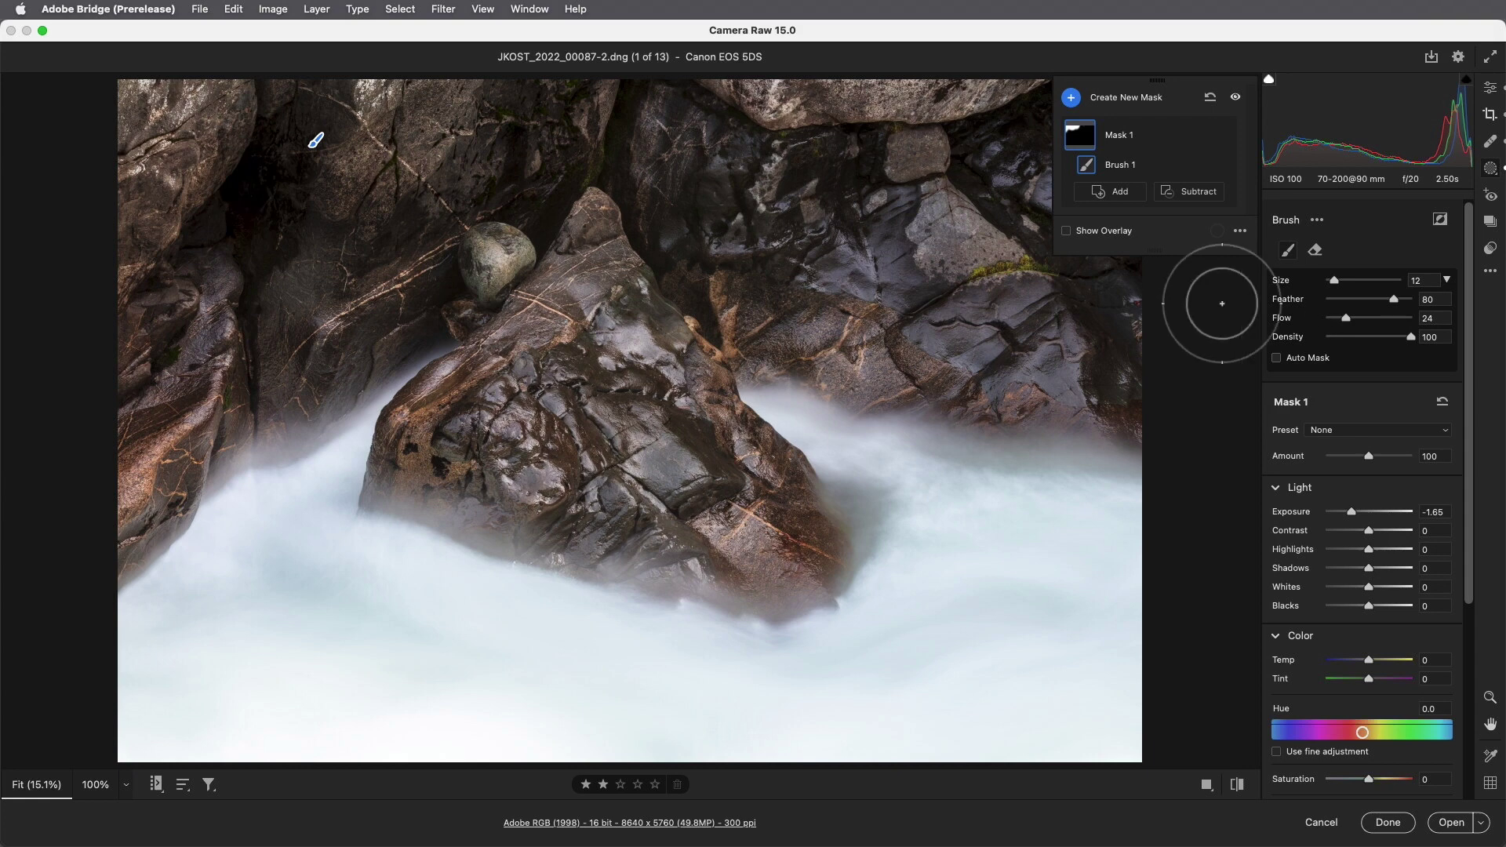
{"action": "key", "text": "bracketleft"}
{"action": "key", "text": "bracketleft"}
{"action": "key", "text": "bracketleft"}
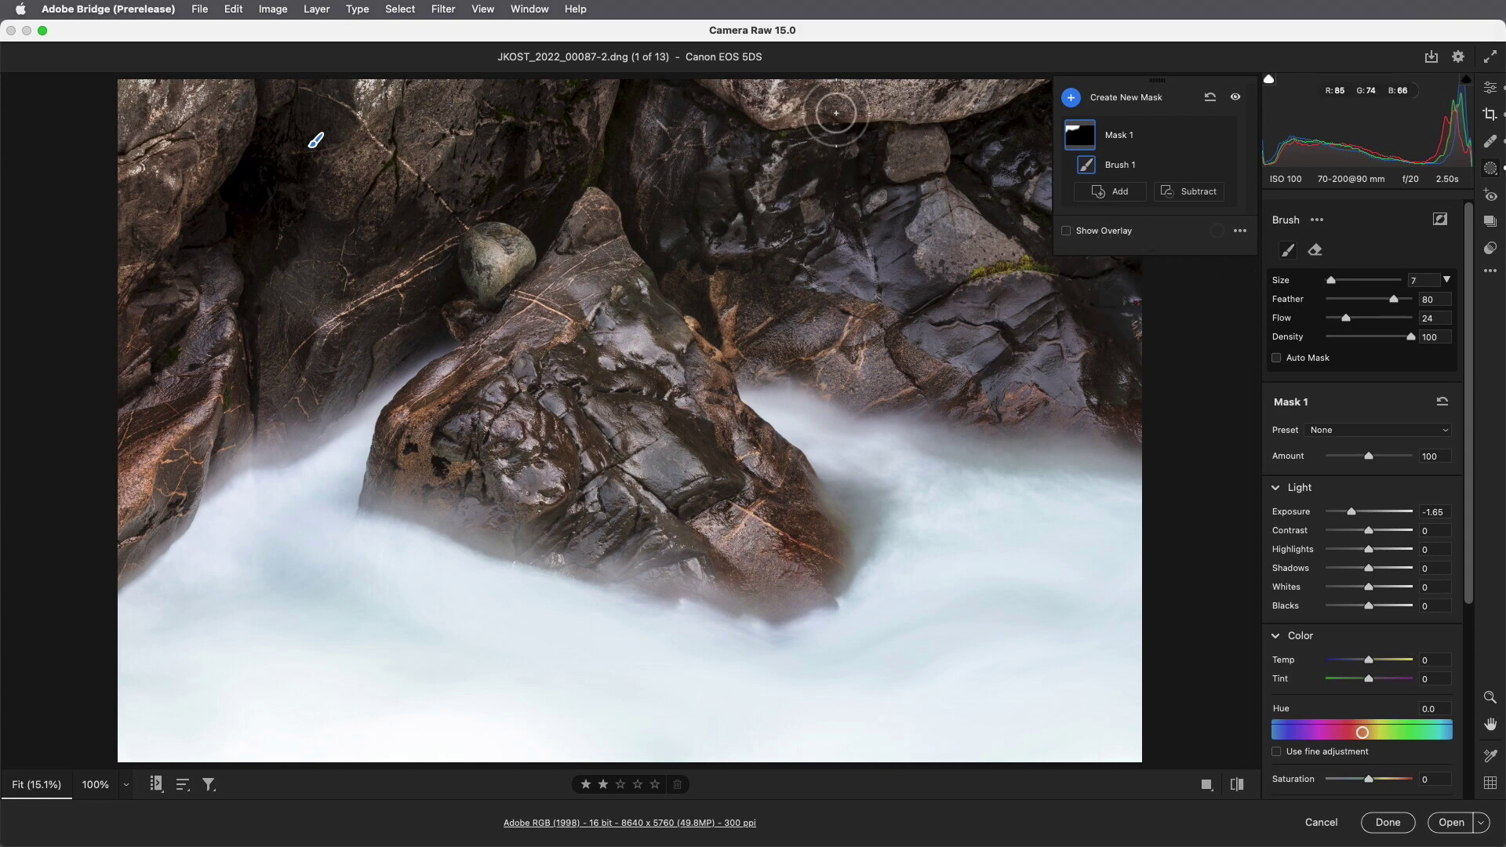
{"action": "key", "text": "bracketleft"}
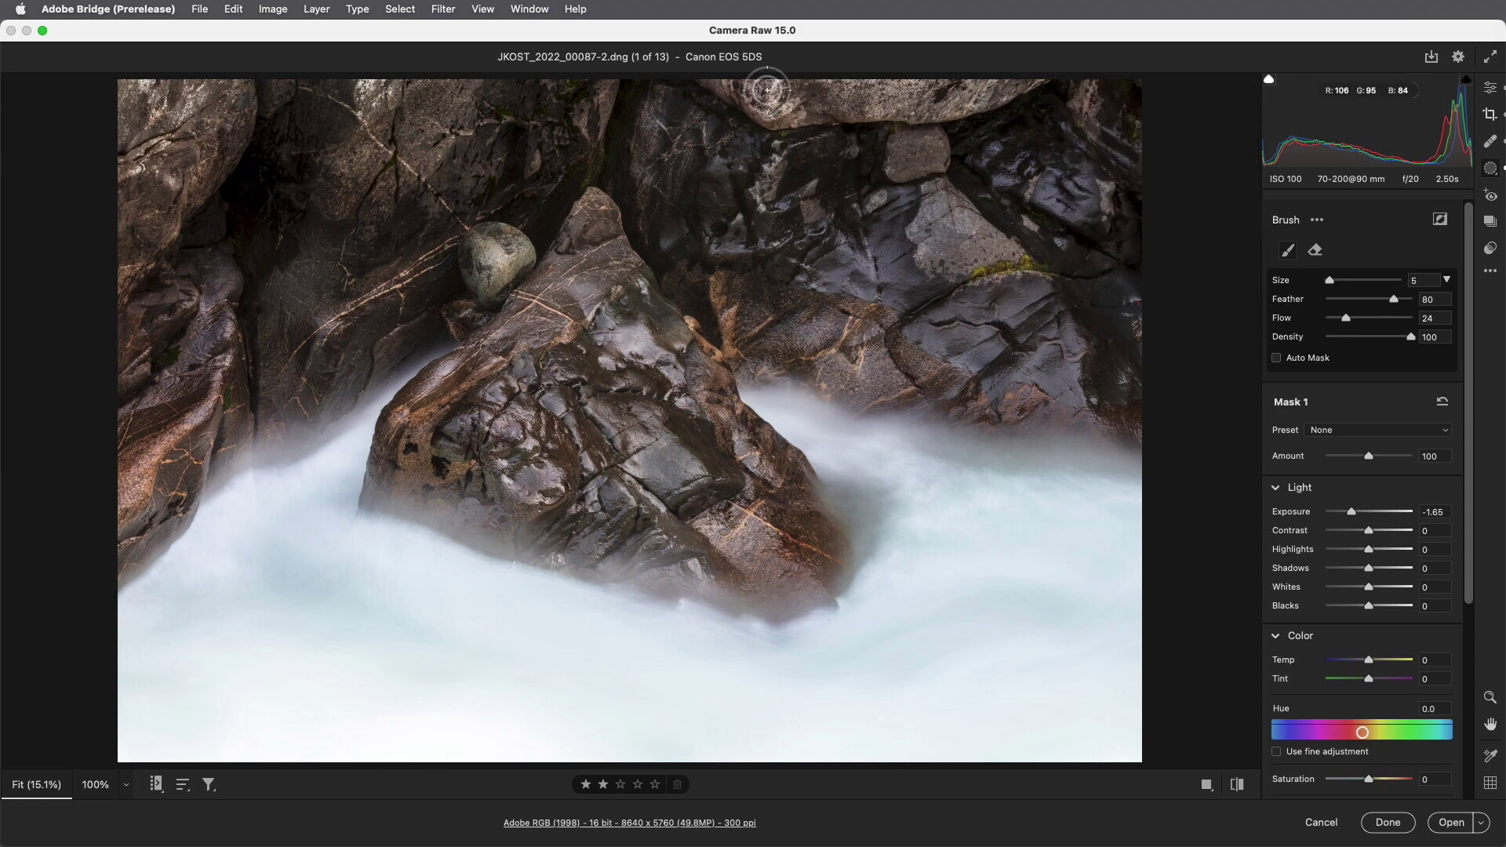
{"action": "mouse_move", "coordinate": [793, 100]}
{"action": "left_mouse_down"}
{"action": "mouse_move", "coordinate": [726, 76]}
{"action": "mouse_move", "coordinate": [756, 93]}
{"action": "mouse_move", "coordinate": [931, 95]}
{"action": "left_mouse_up"}
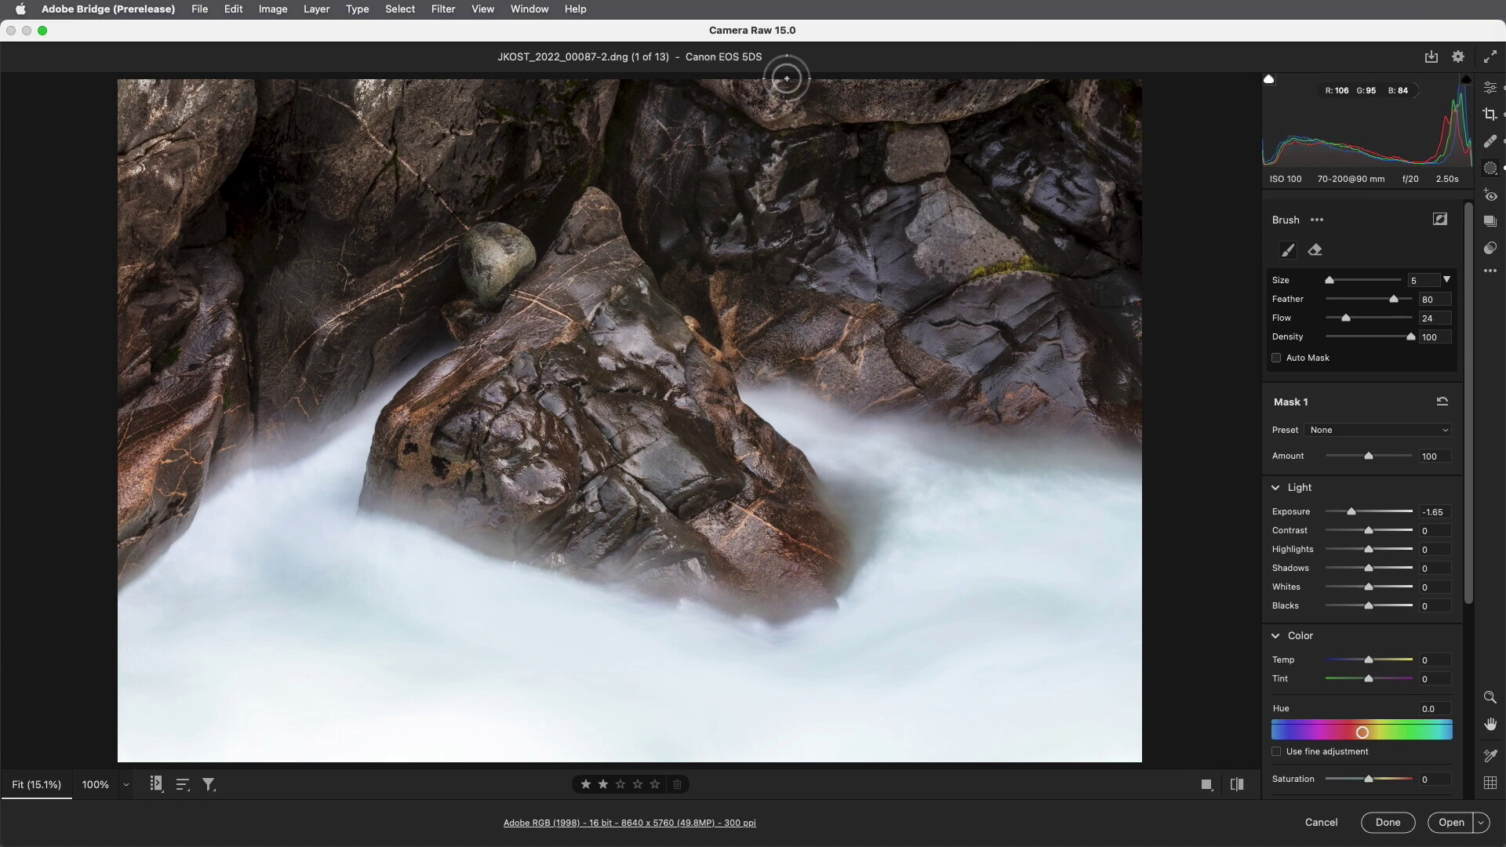
{"action": "key", "text": "shift+w"}
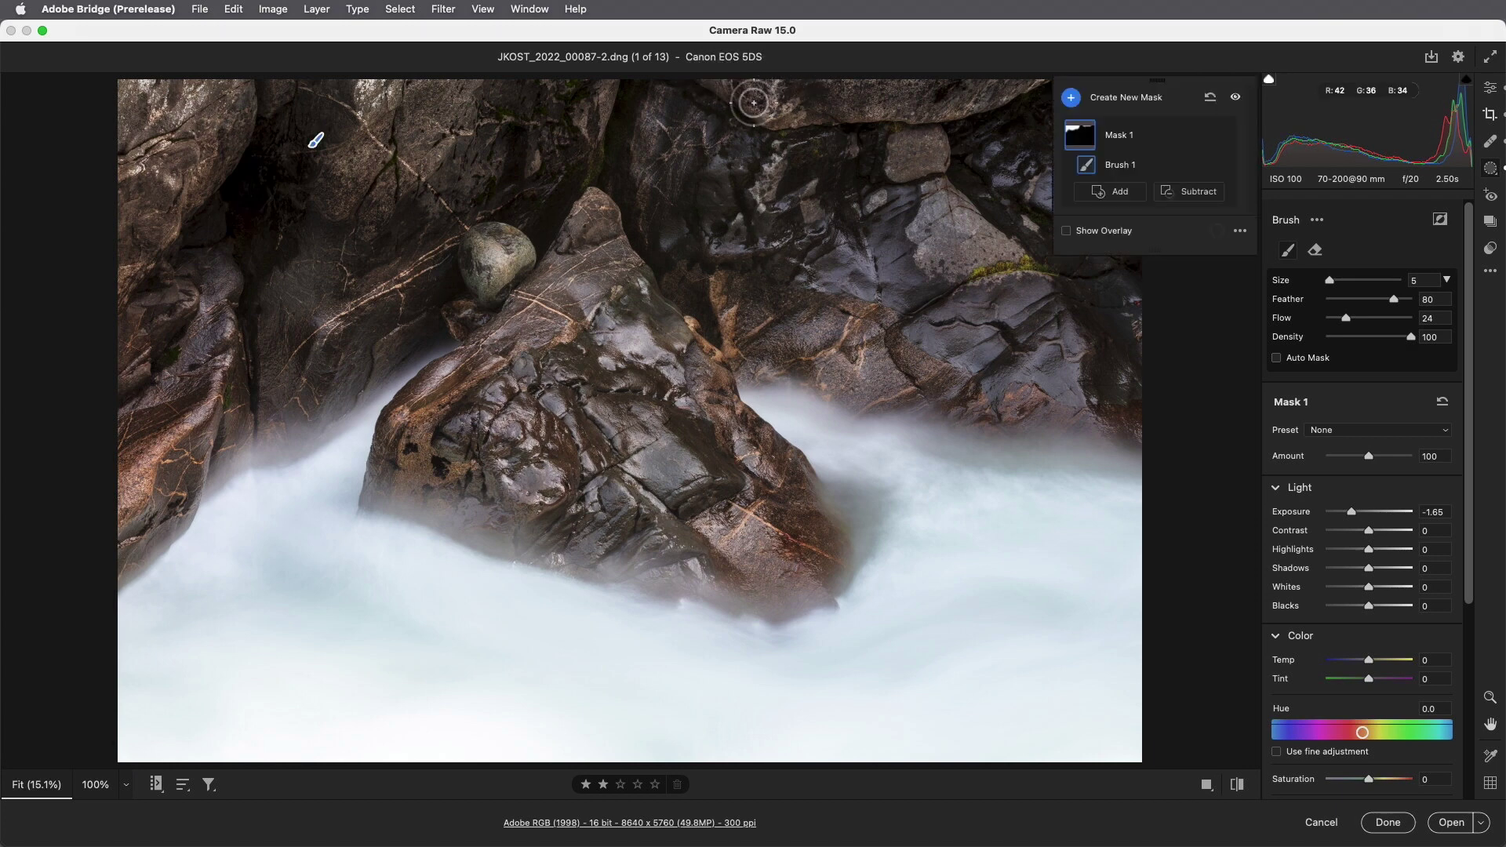
- Show the mask overlay and change its display mode to Image on Black
{"action": "left_click", "coordinate": [1066, 231]}
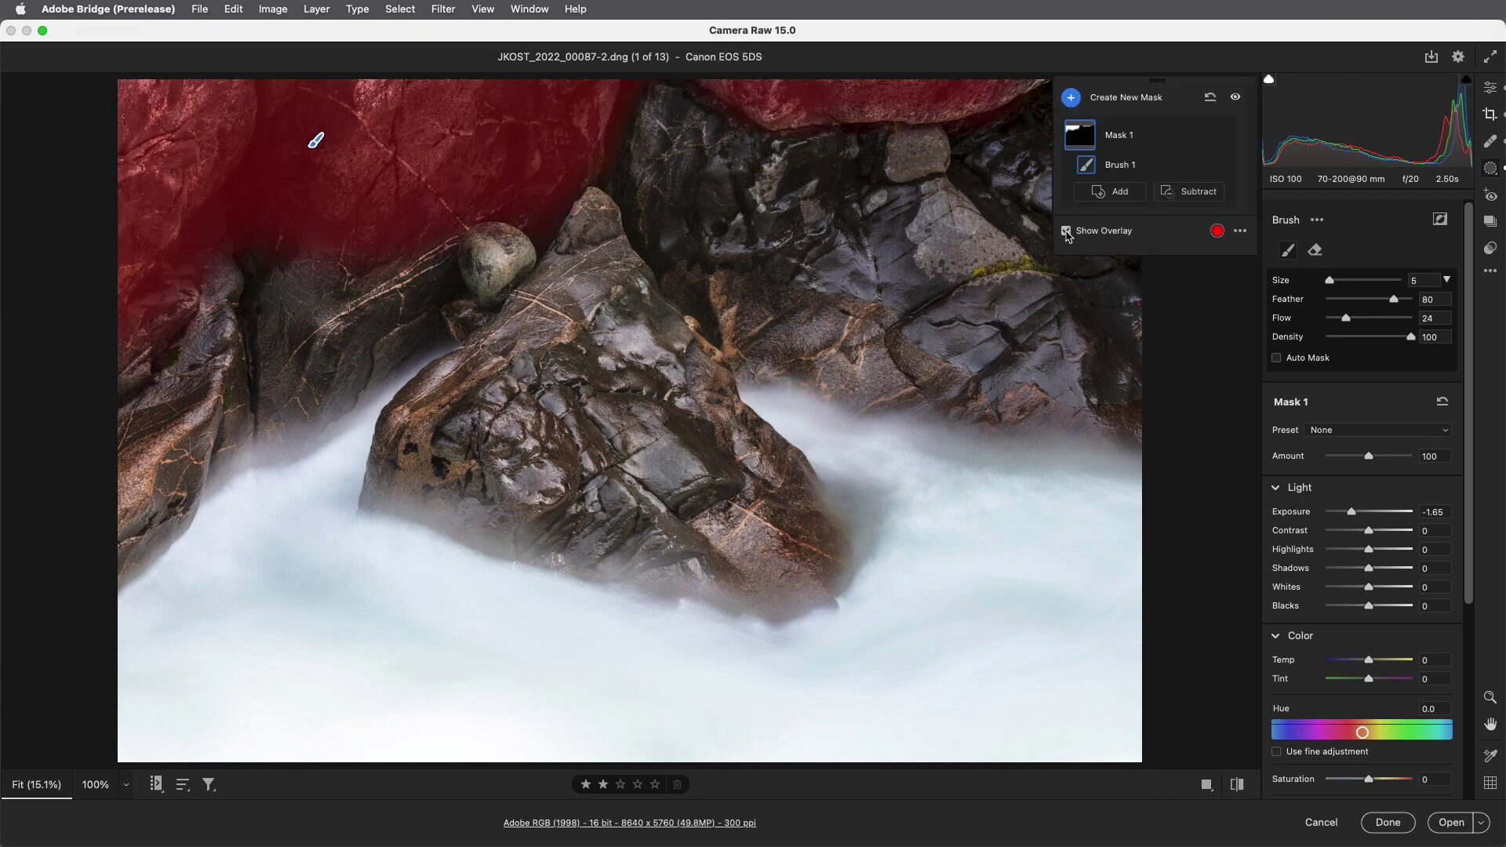
{"action": "left_click", "coordinate": [1240, 231]}
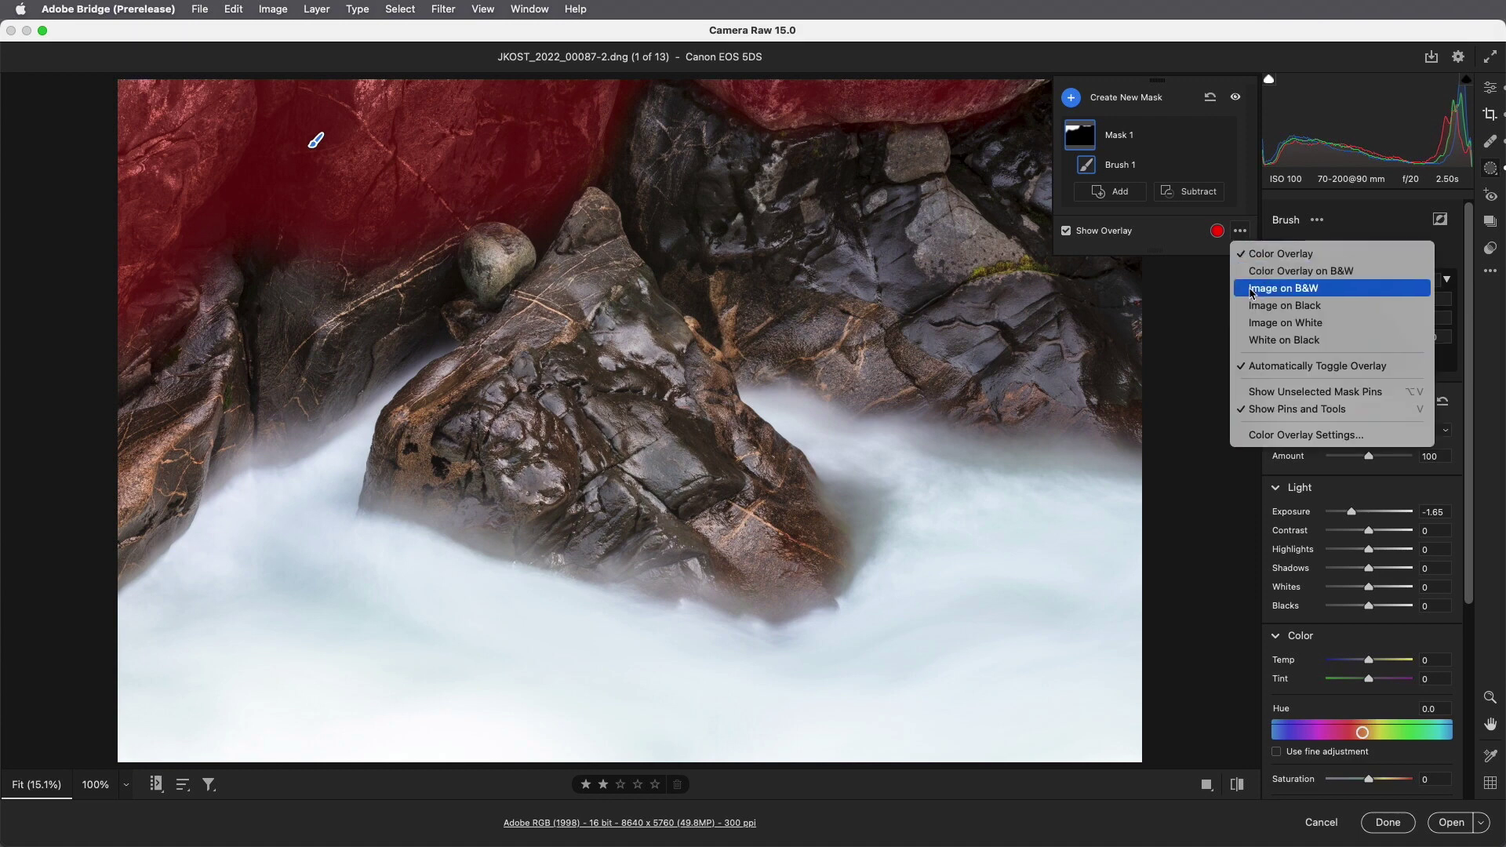
{"action": "left_click", "coordinate": [1240, 233]}
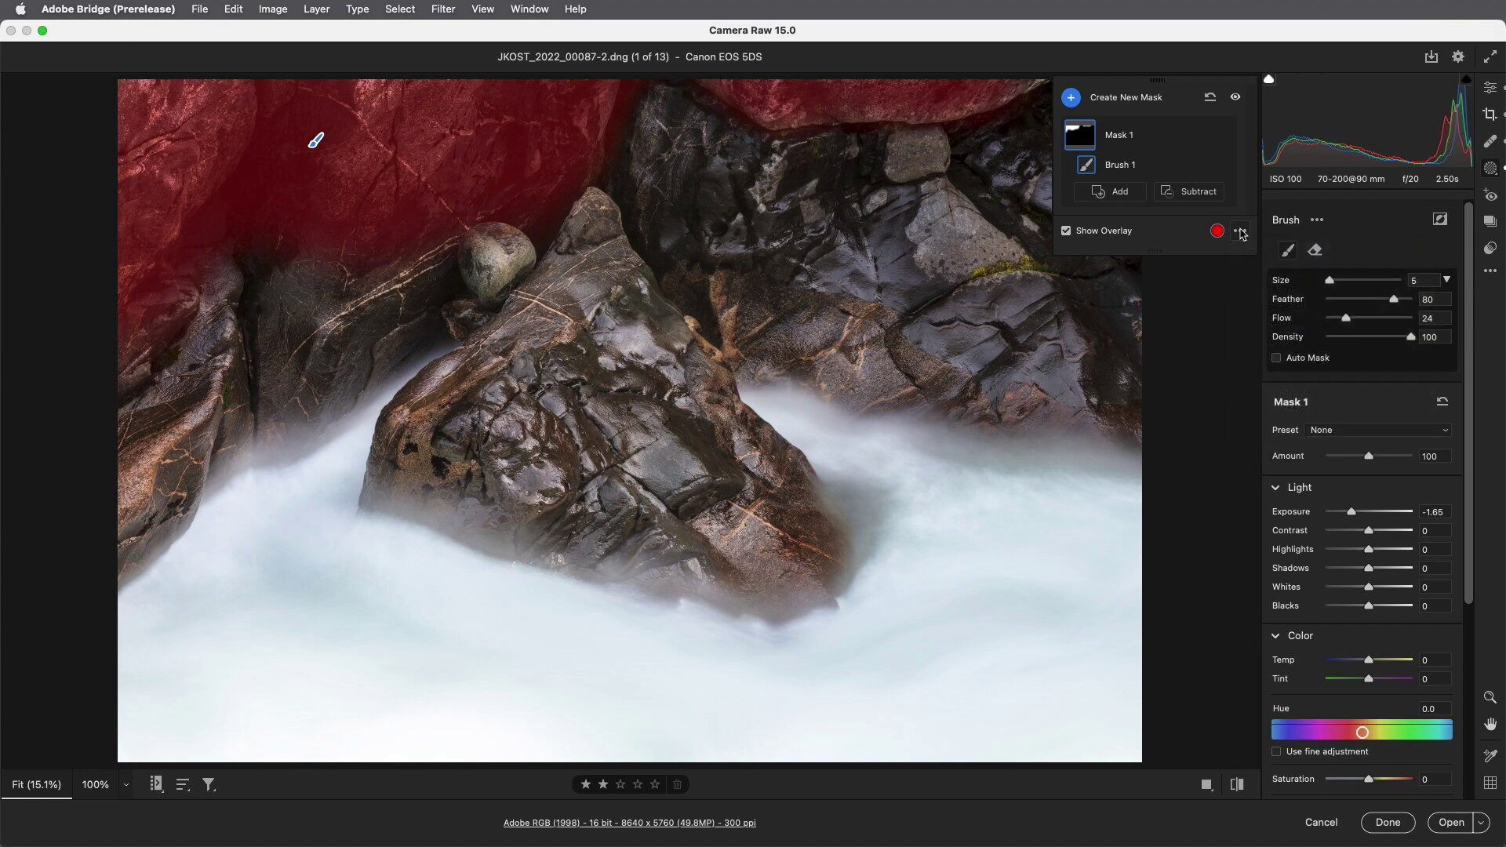
{"action": "key", "text": "shift+o"}
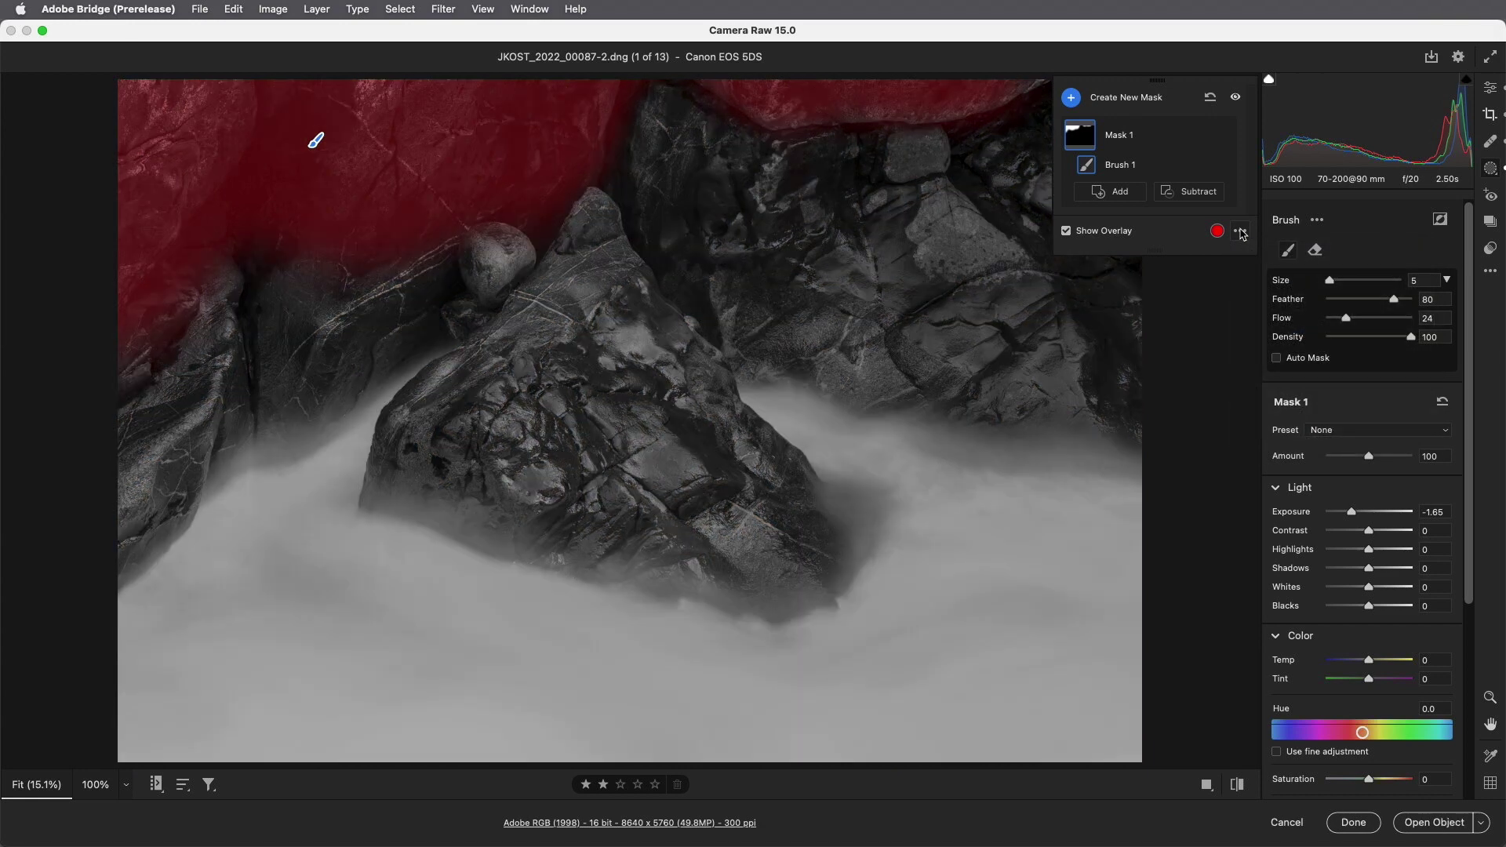
{"action": "key", "text": "shift+o"}
{"action": "key", "text": "shift+o"}
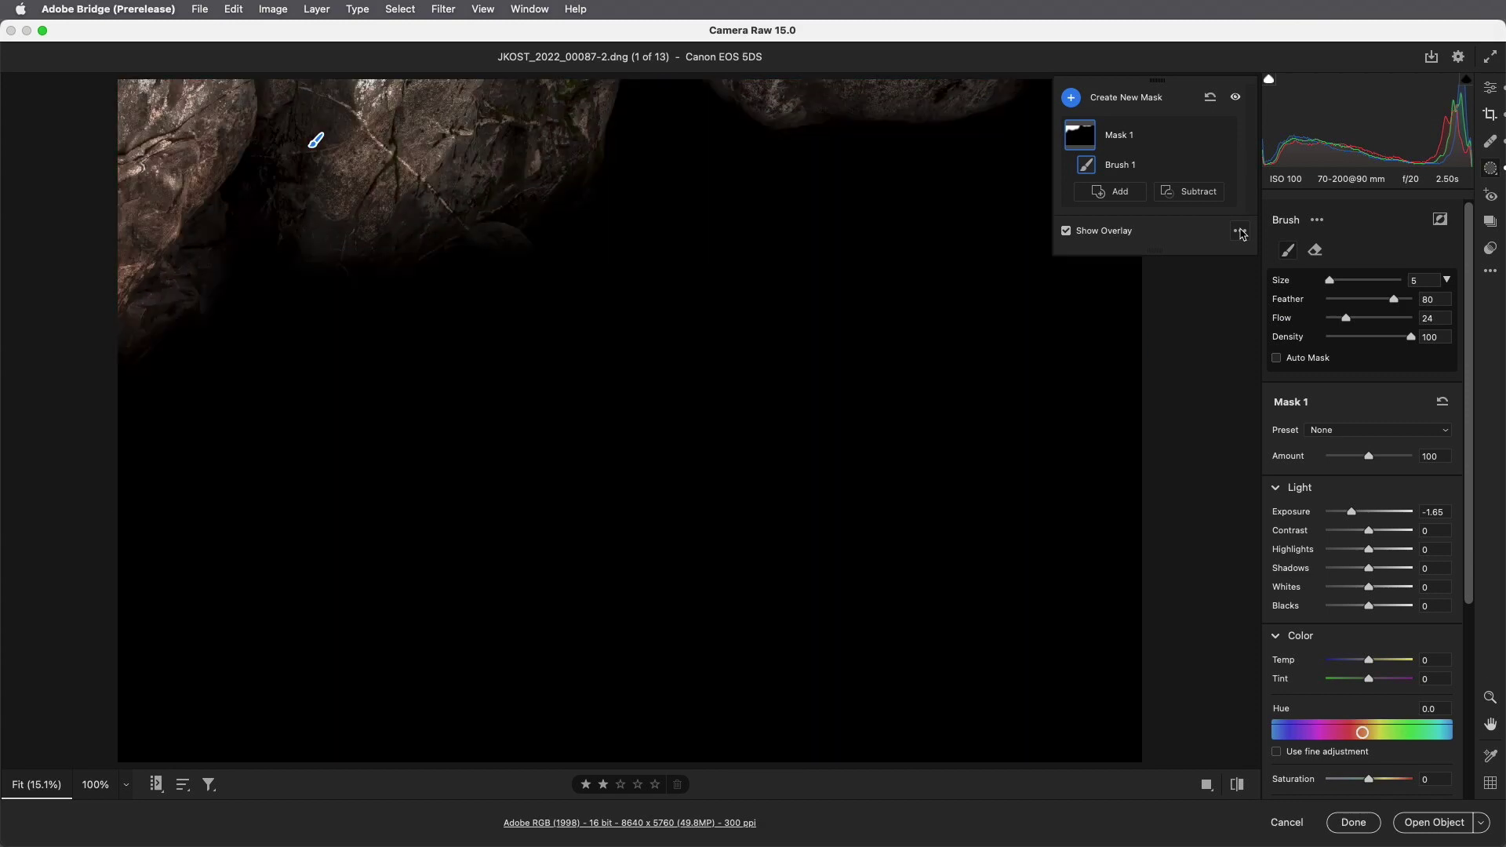
- View the mask as White on Black, return the overlay mode to Color Overlay and hide the overlay
{"action": "key", "text": "shift+o"}
{"action": "key", "text": "shift+o"}
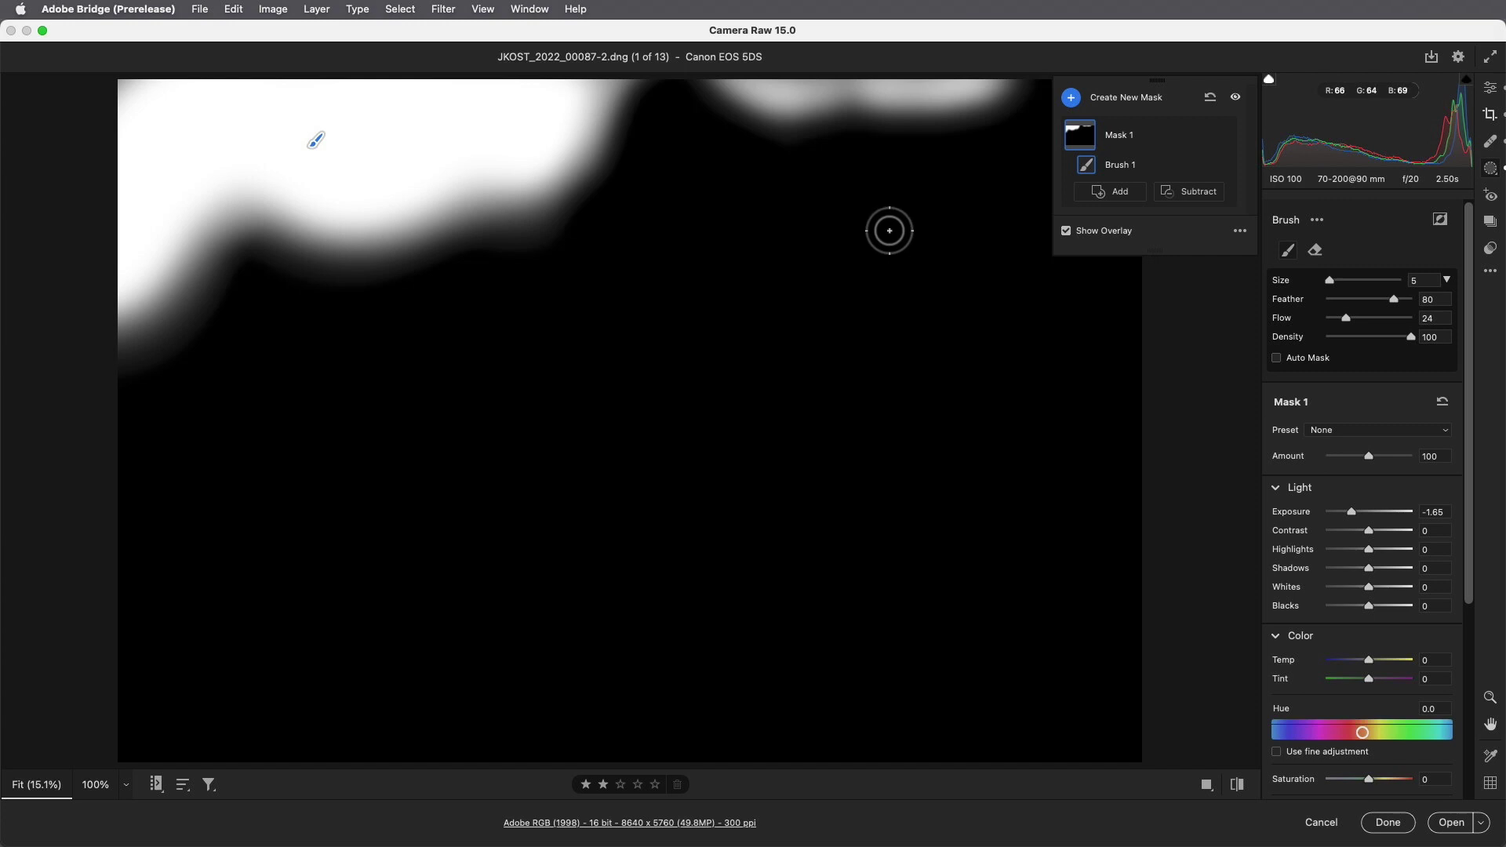
{"action": "left_click", "coordinate": [1239, 230]}
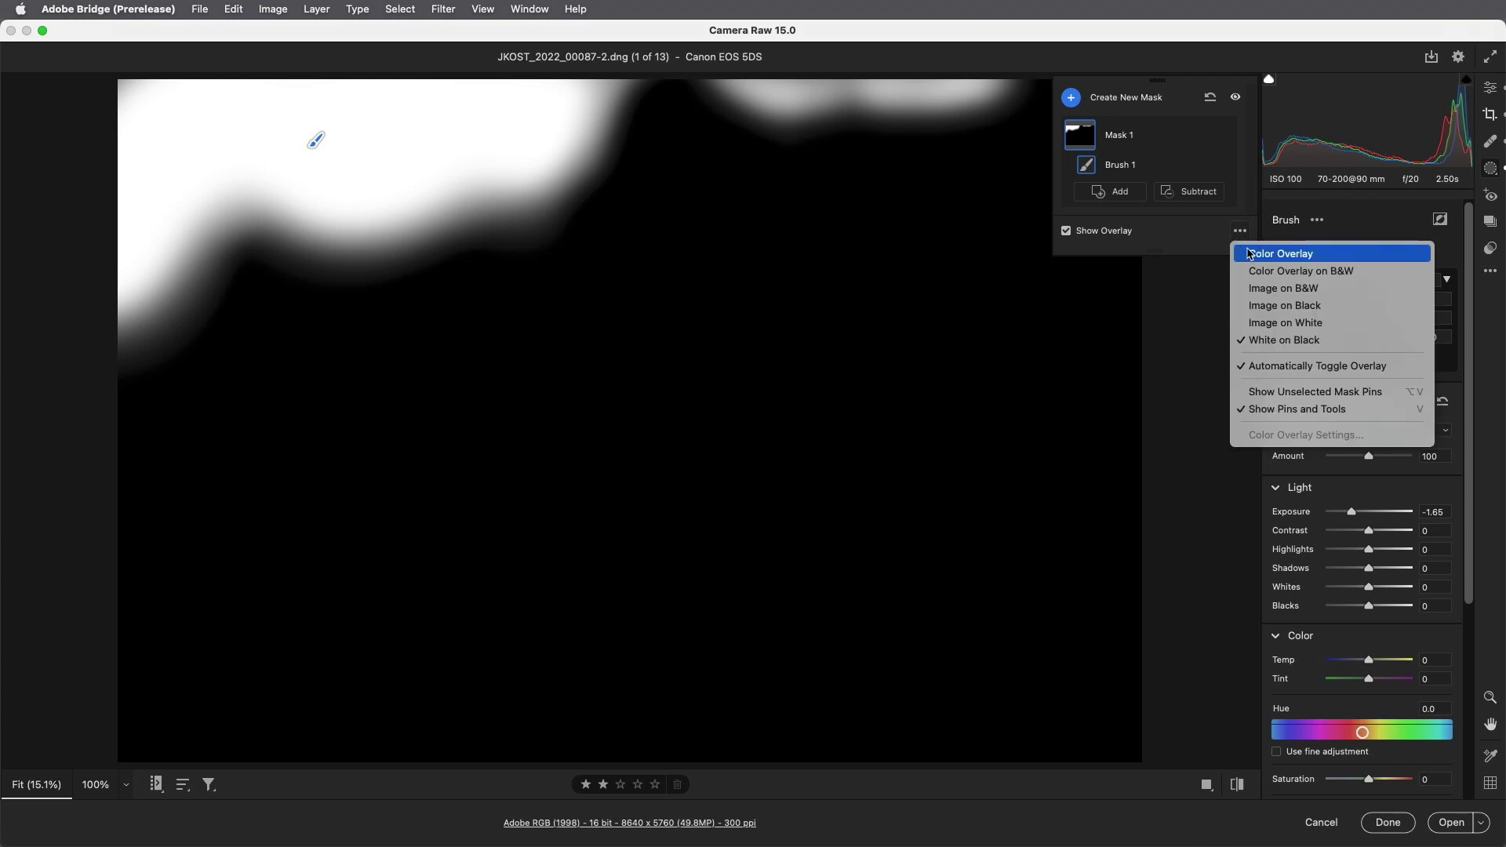
{"action": "left_click", "coordinate": [1255, 251]}
{"action": "left_click", "coordinate": [1067, 231]}
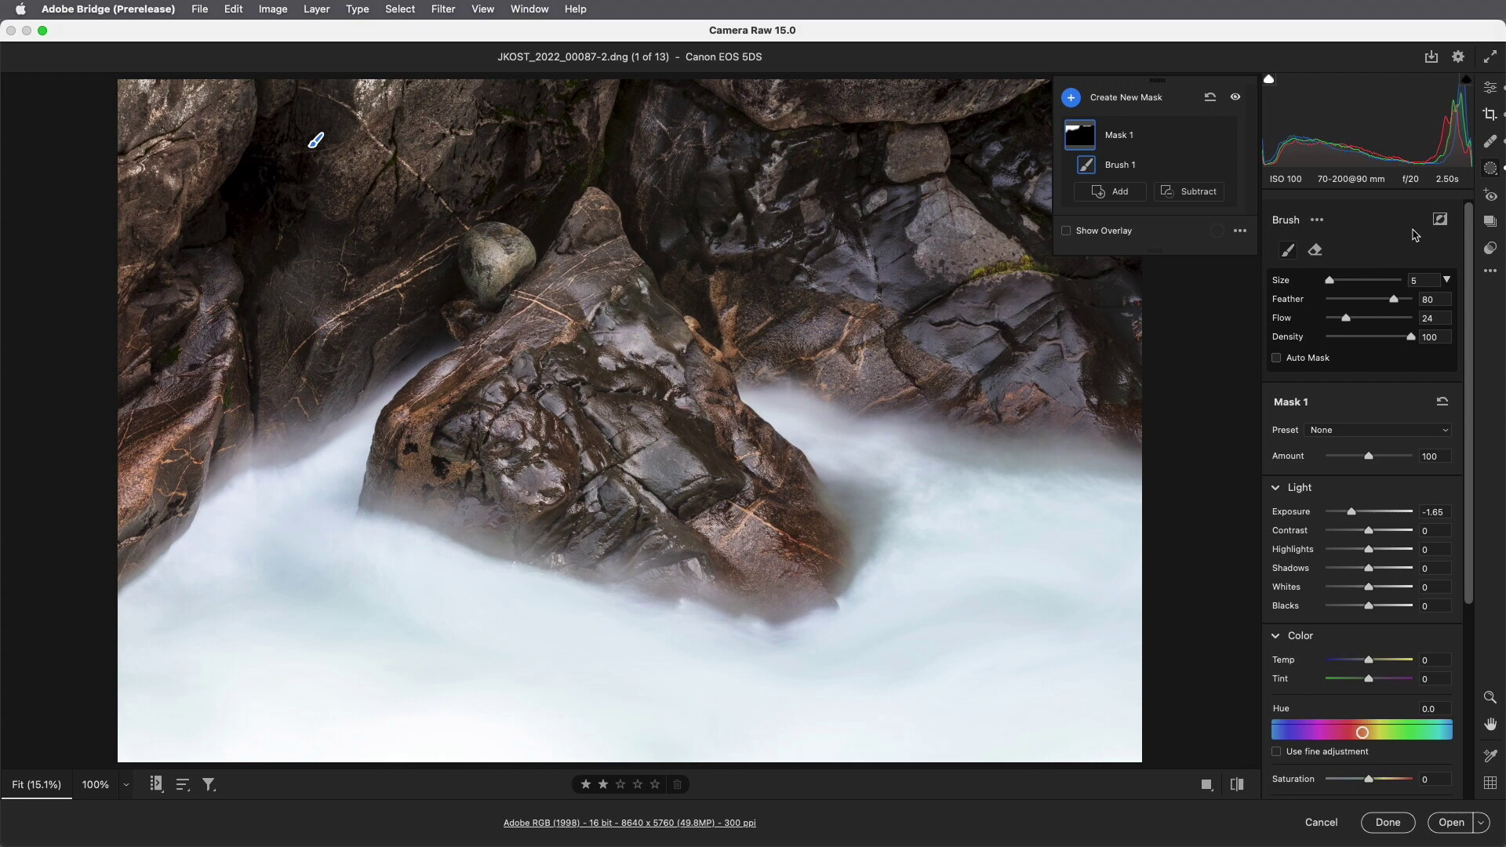
- Try inverting Brush 1 of Mask 1 and revert the inversion, repeating the comparison once
{"action": "left_click", "coordinate": [1442, 223]}
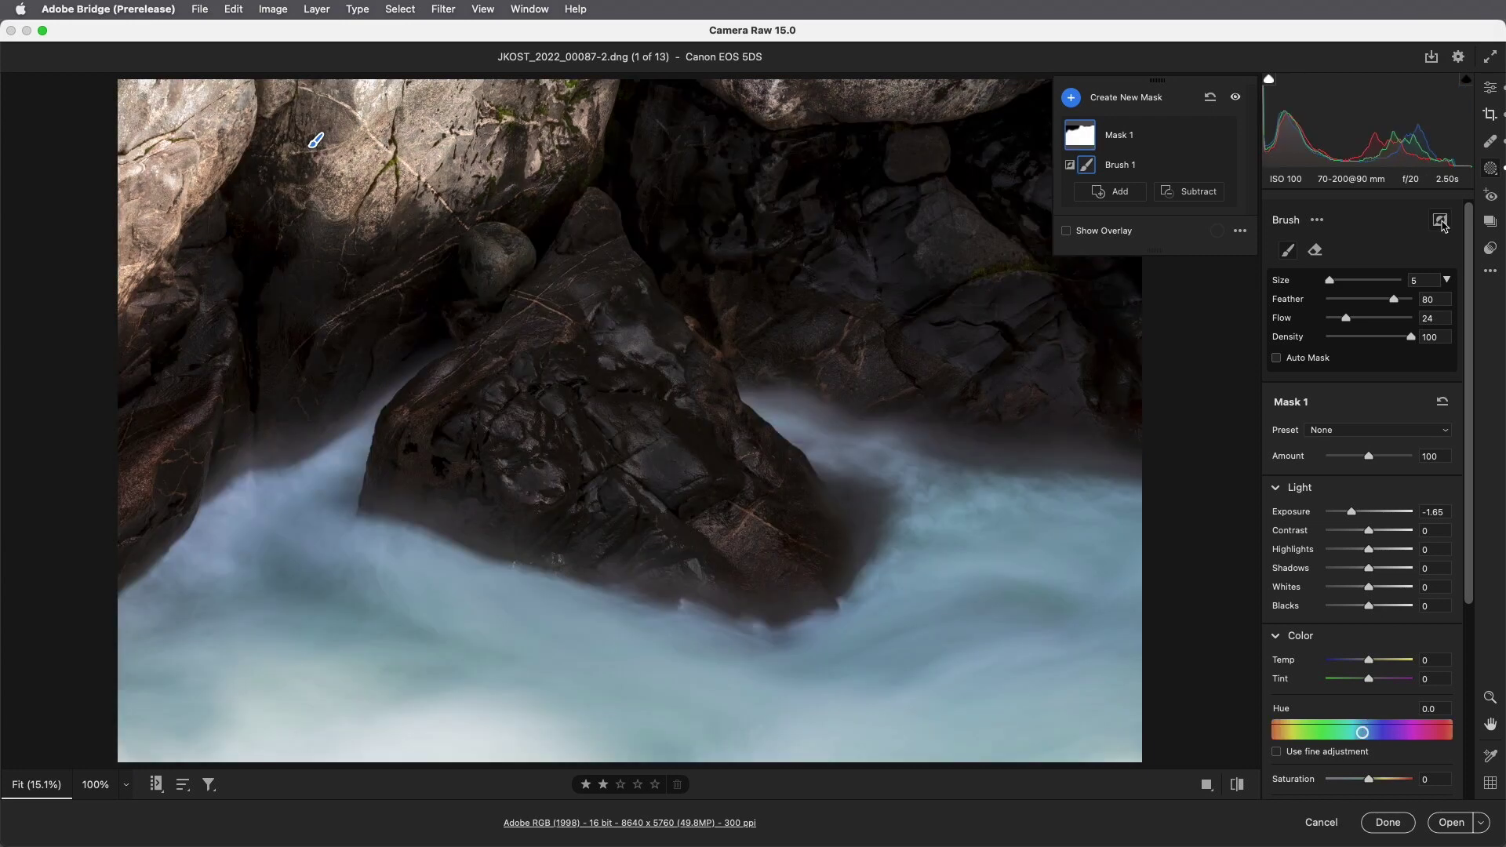
{"action": "left_click", "coordinate": [1442, 223]}
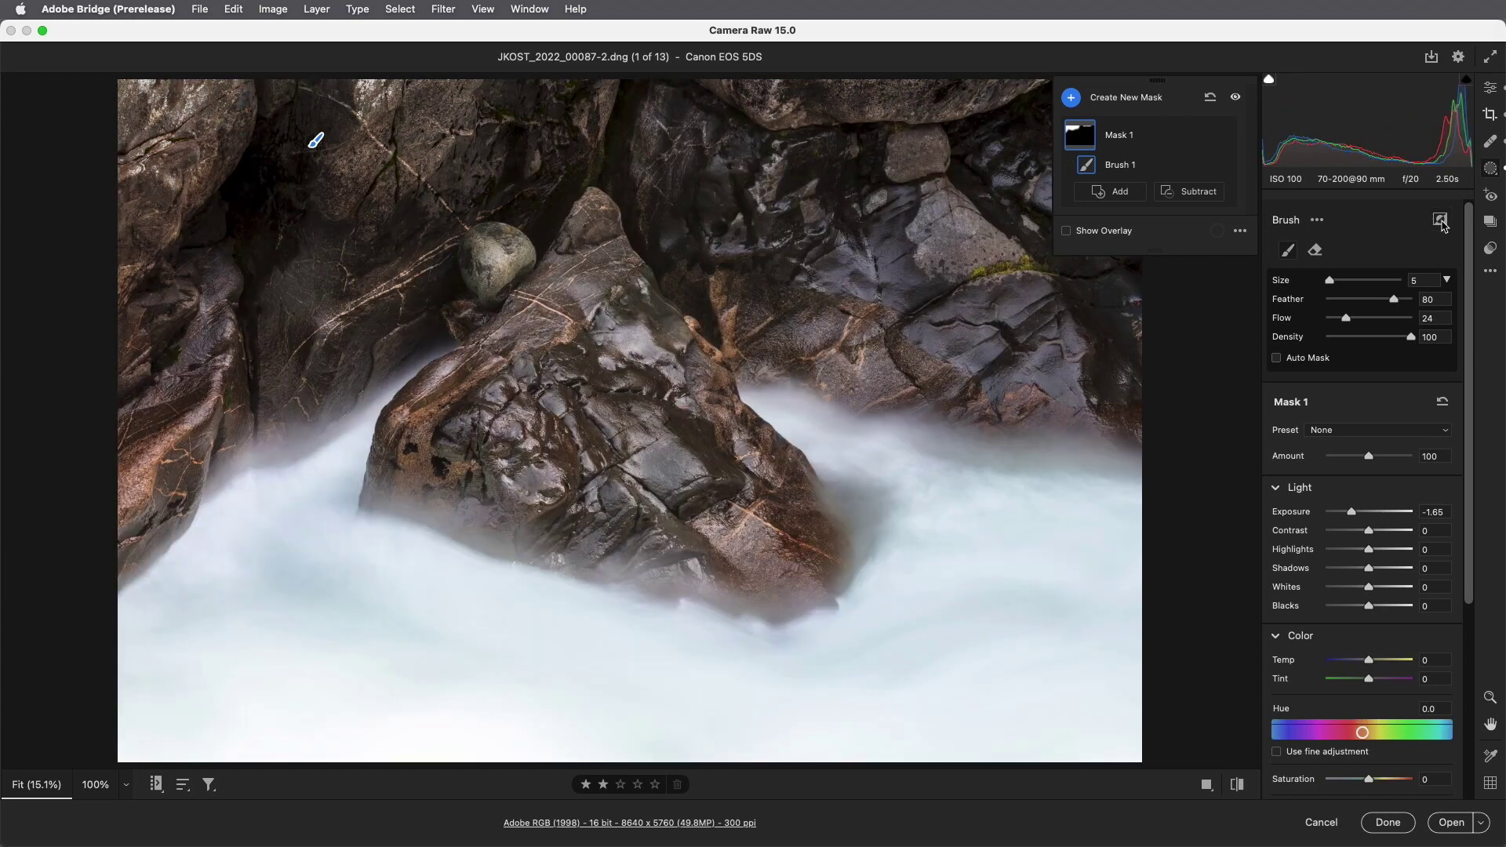
{"action": "left_click", "coordinate": [1441, 223]}
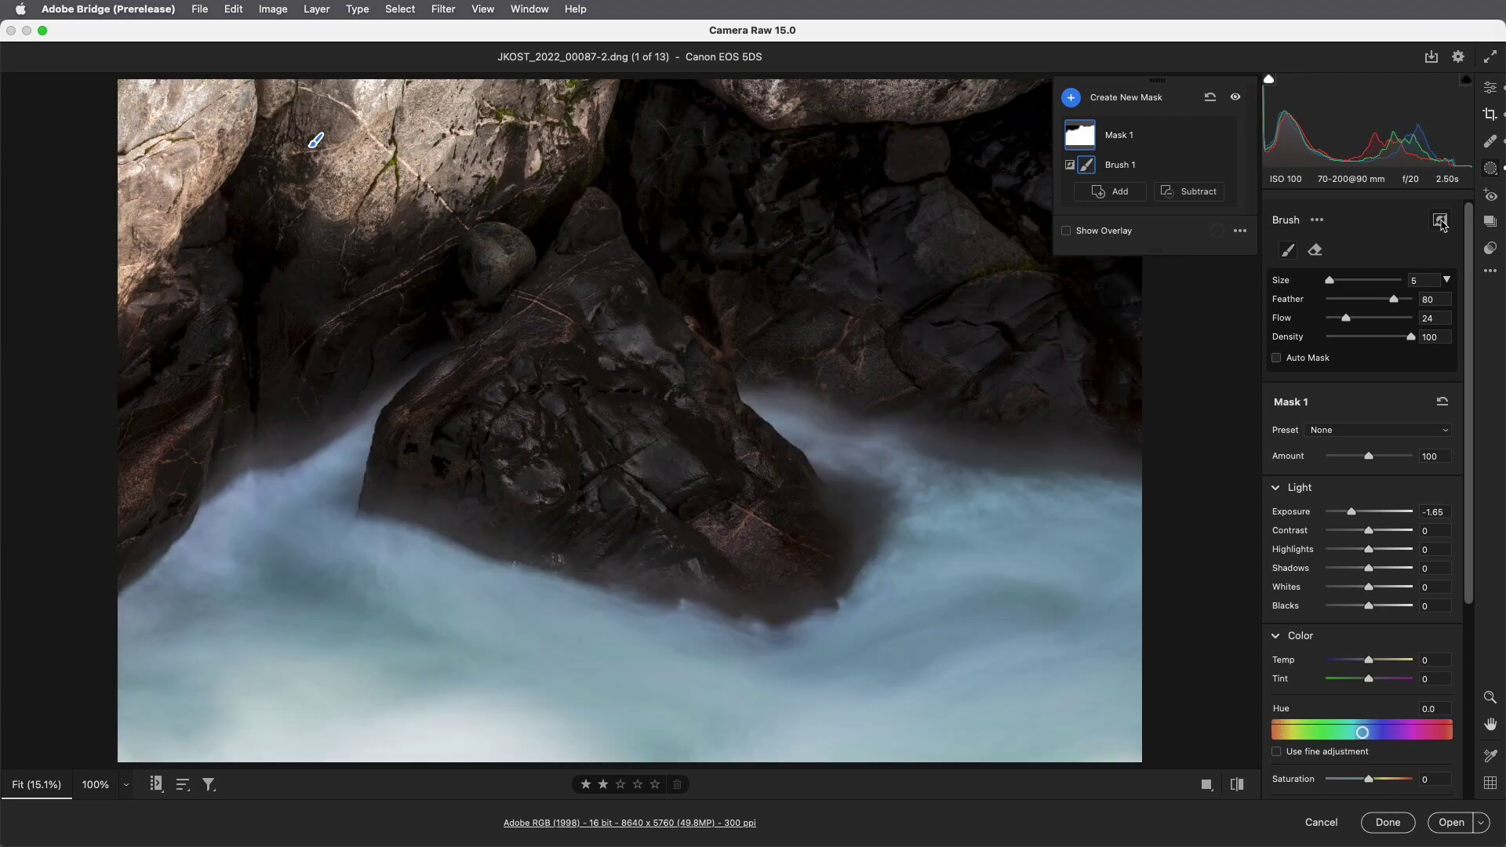
{"action": "left_click", "coordinate": [1442, 222]}
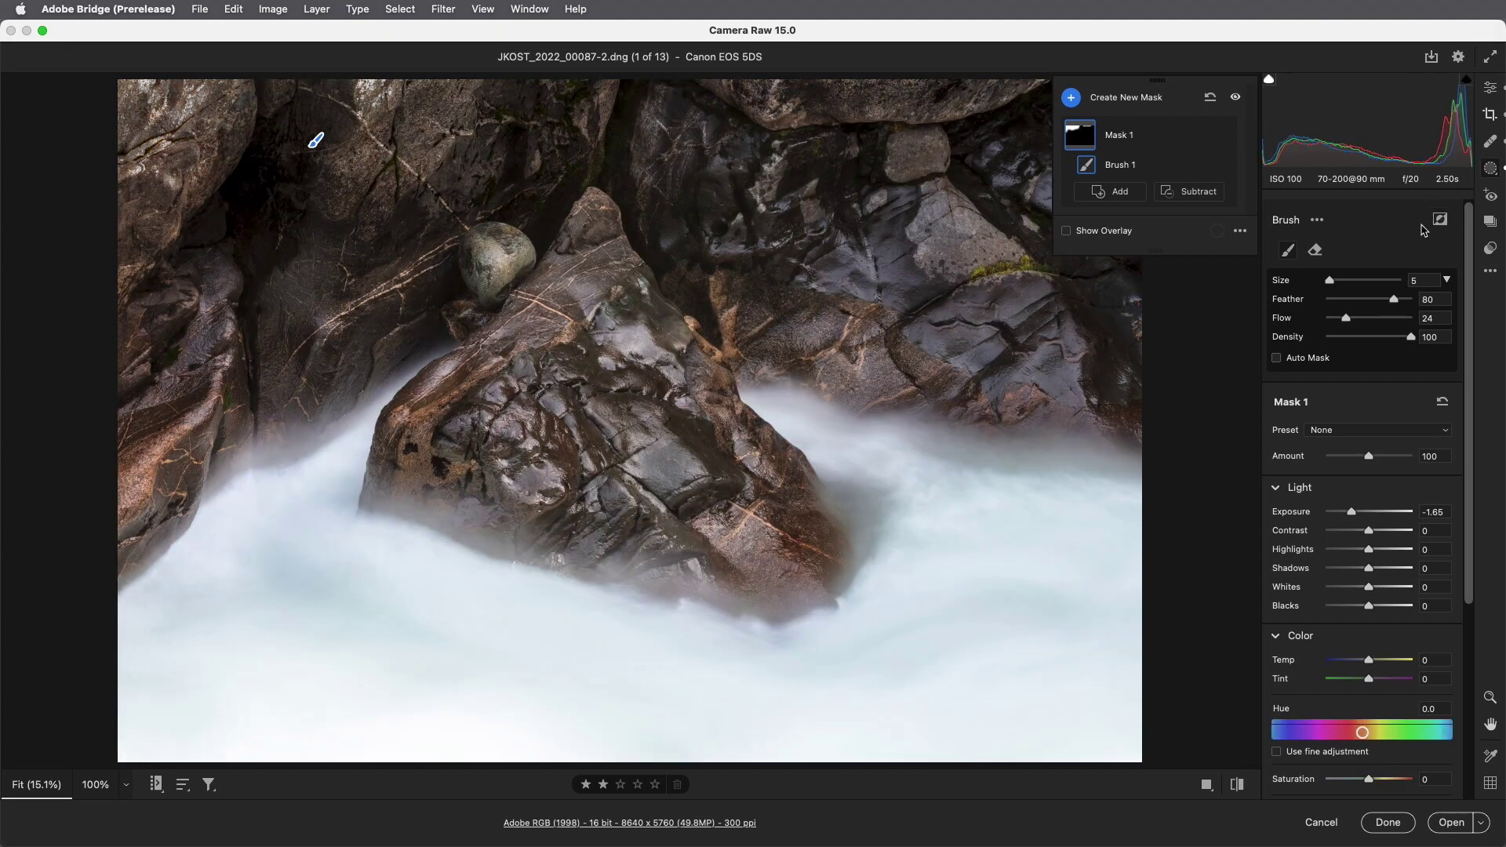
- Rename Mask 1 as Rock
{"action": "left_click", "coordinate": [1204, 137]}
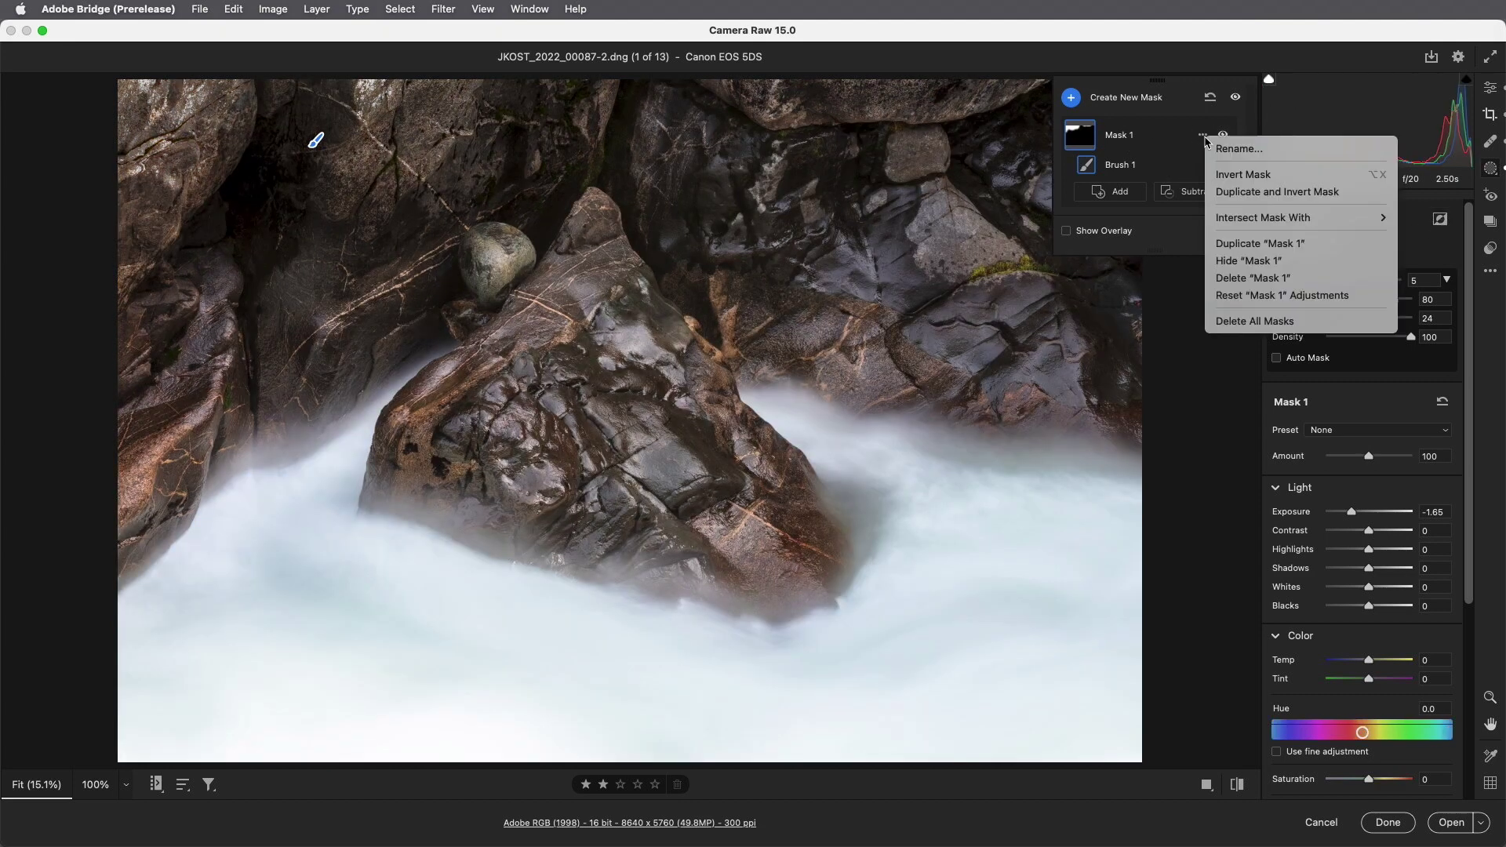
{"action": "left_click", "coordinate": [1224, 149]}
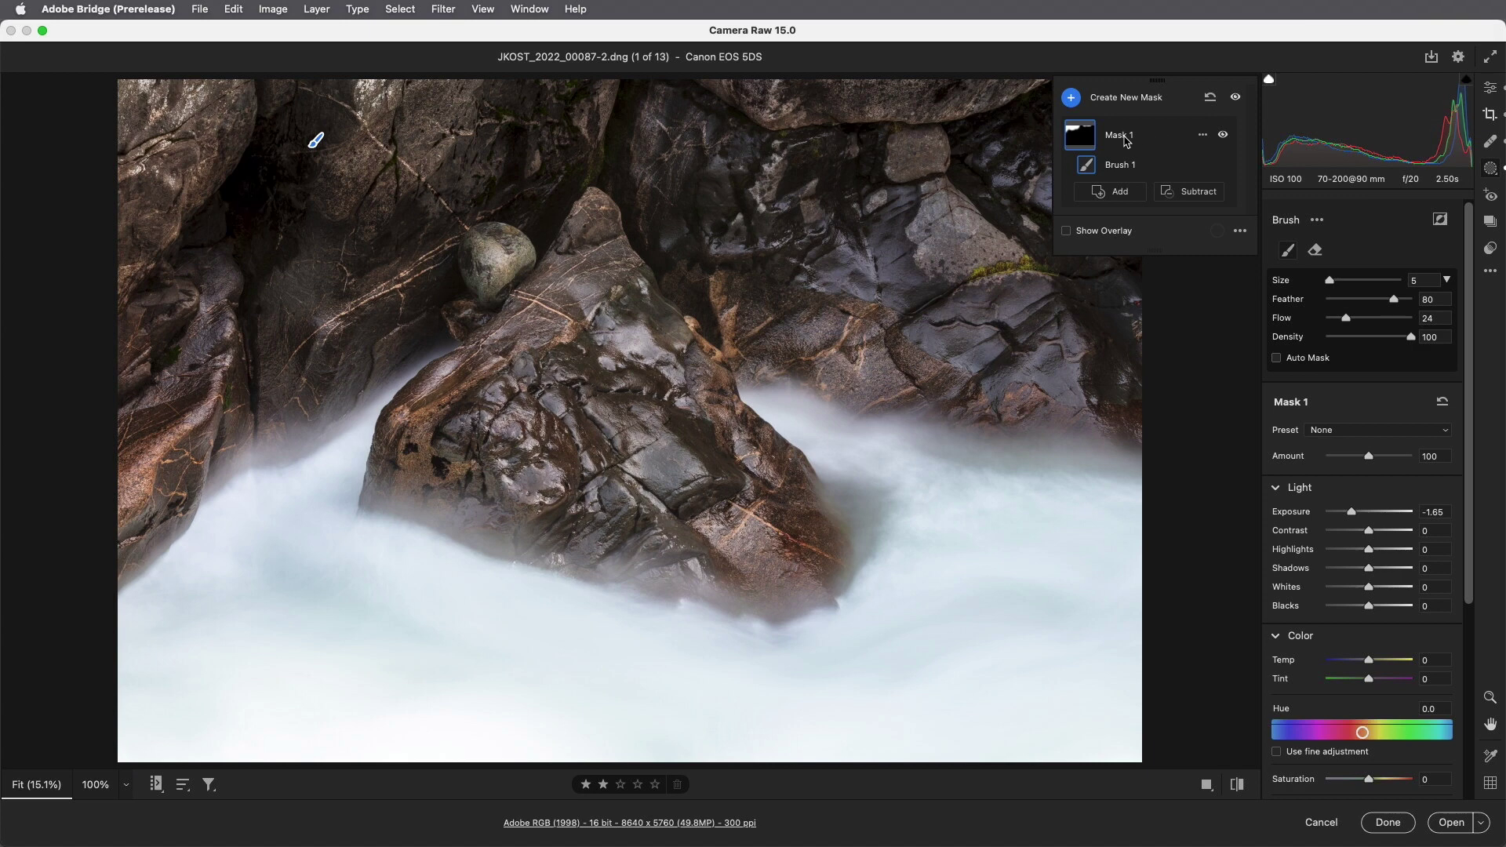
{"action": "type", "text": "Rock"}
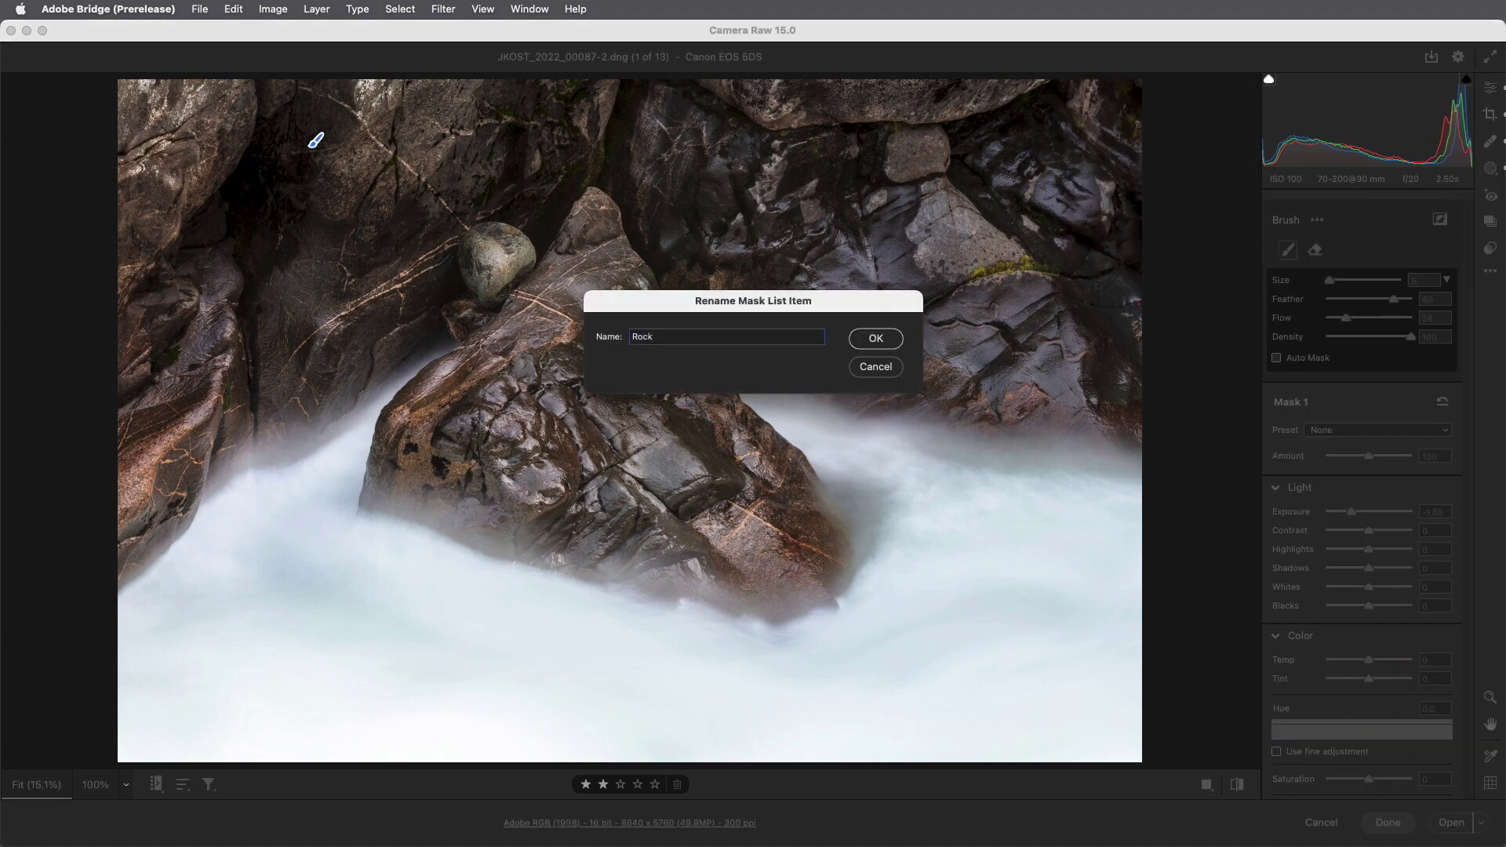
{"action": "key", "text": "Return"}
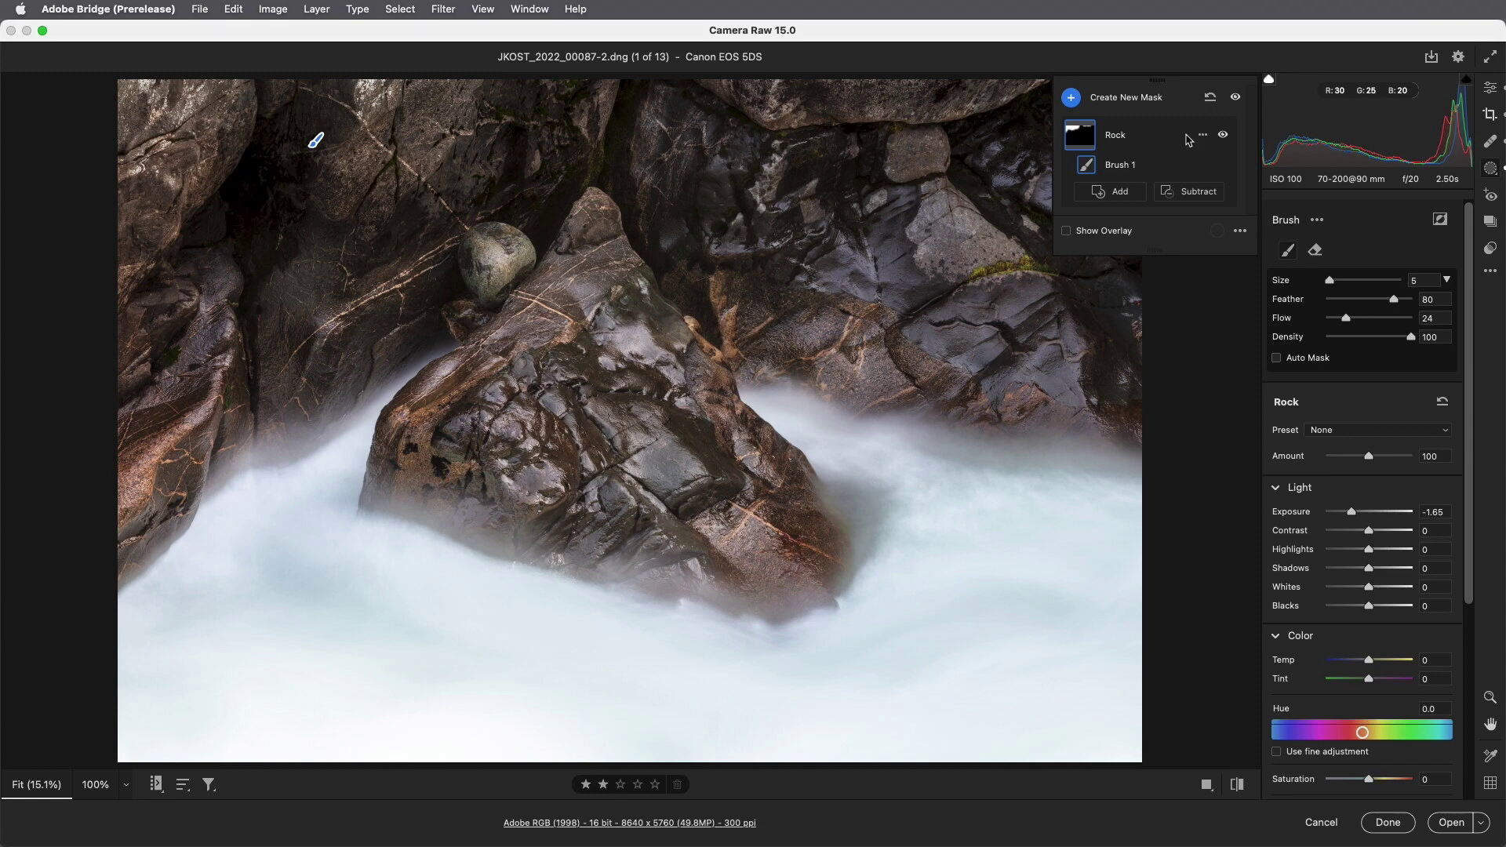
- Compare the photo with and without the darkening by toggling the visibility of the Rock mask and its Brush 1 component
{"action": "left_click", "coordinate": [1223, 137]}
{"action": "left_click", "coordinate": [1224, 137]}
{"action": "left_click", "coordinate": [1223, 137]}
{"action": "left_click", "coordinate": [1224, 136]}
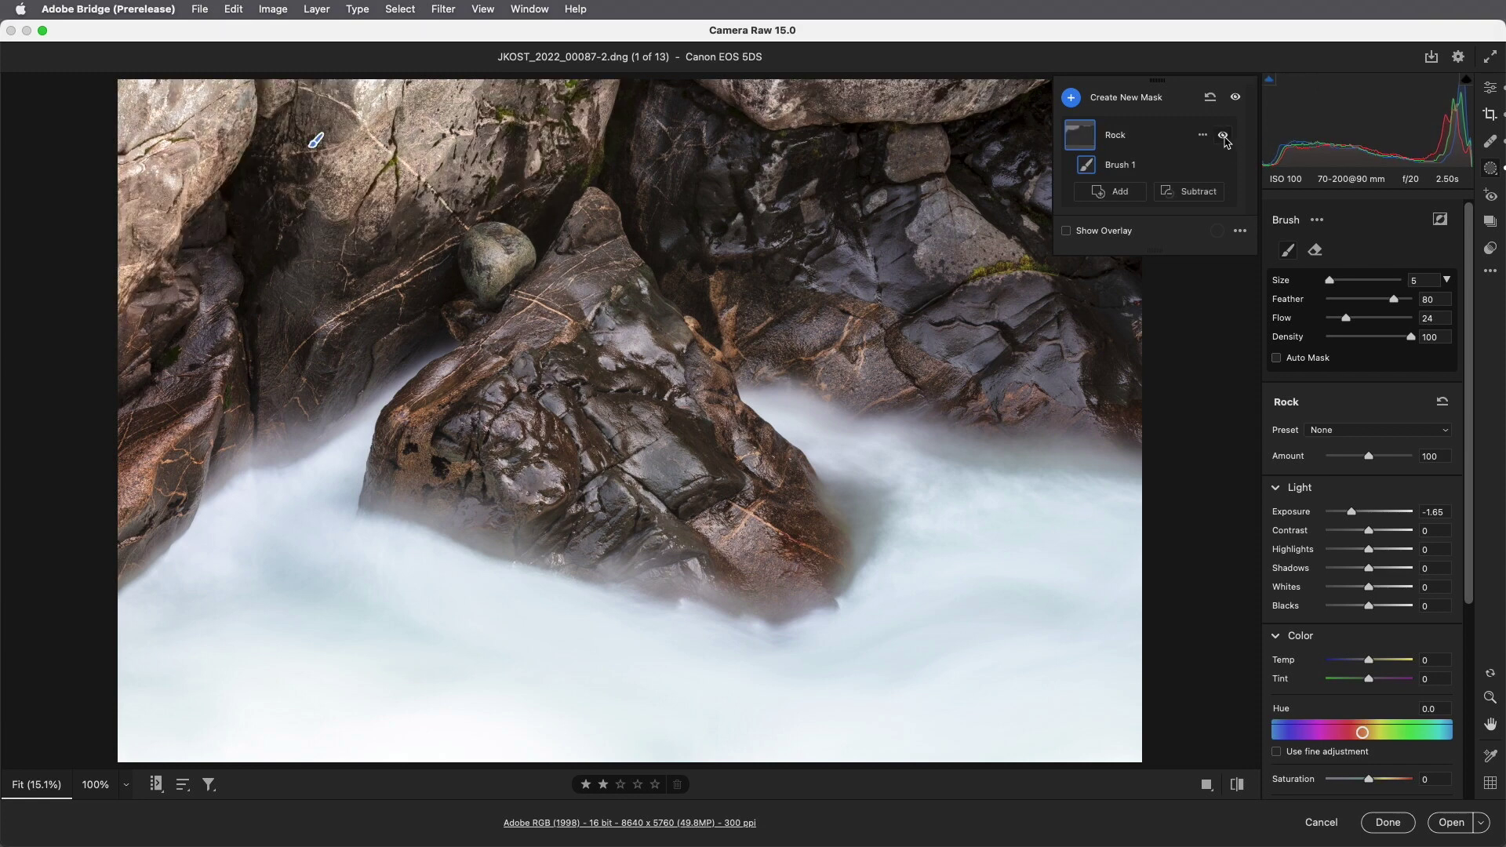
{"action": "left_click", "coordinate": [1224, 163]}
{"action": "left_click", "coordinate": [1224, 164]}
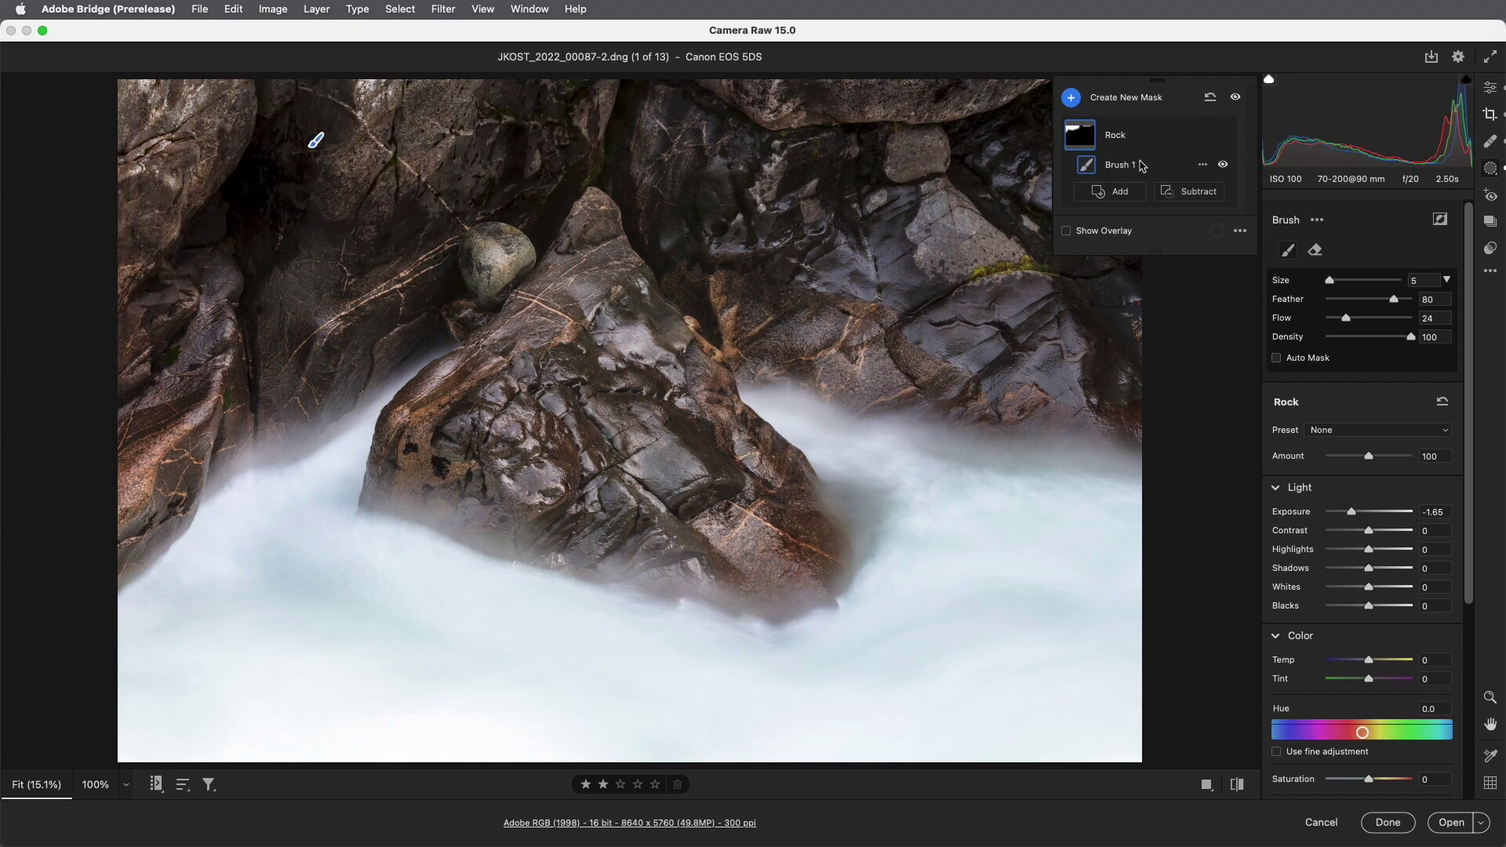
{"action": "left_click", "coordinate": [1224, 165]}
{"action": "left_click", "coordinate": [1224, 165]}
{"action": "left_click", "coordinate": [1203, 135]}
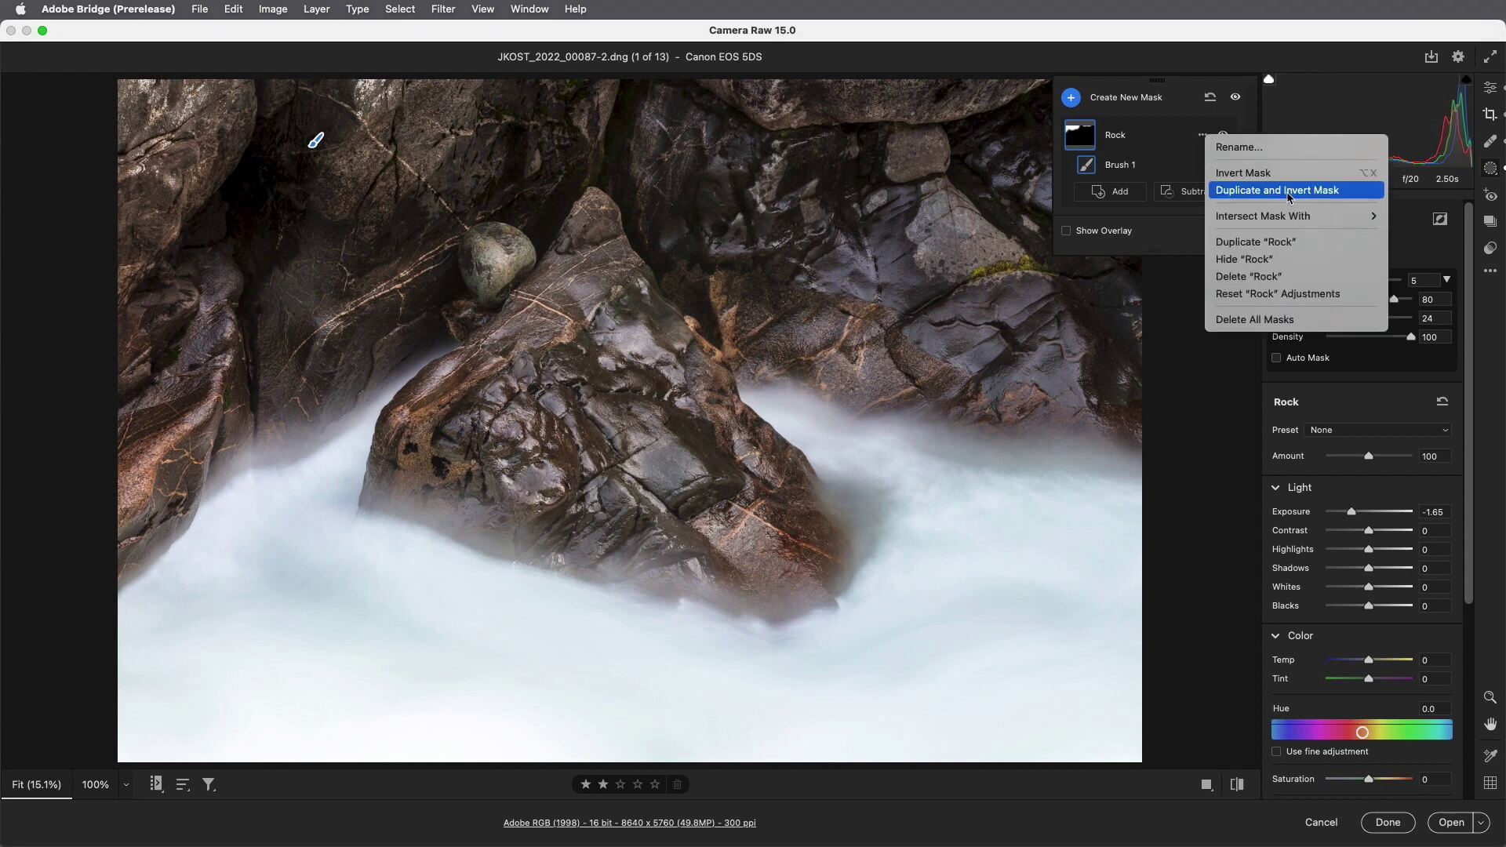
{"action": "mouse_move", "coordinate": [1269, 221]}
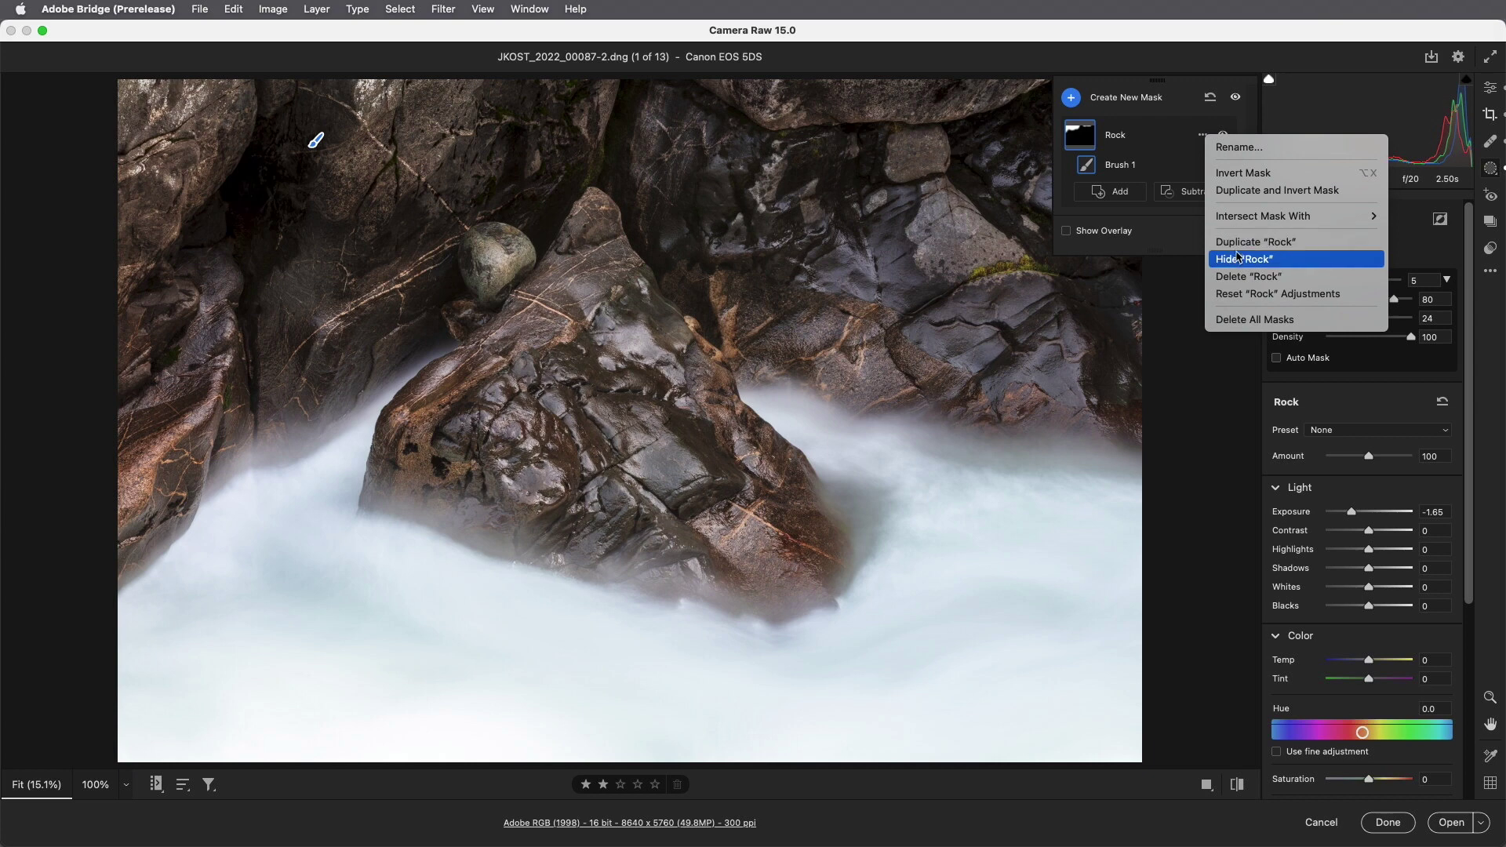
{"action": "left_click", "coordinate": [1233, 319]}
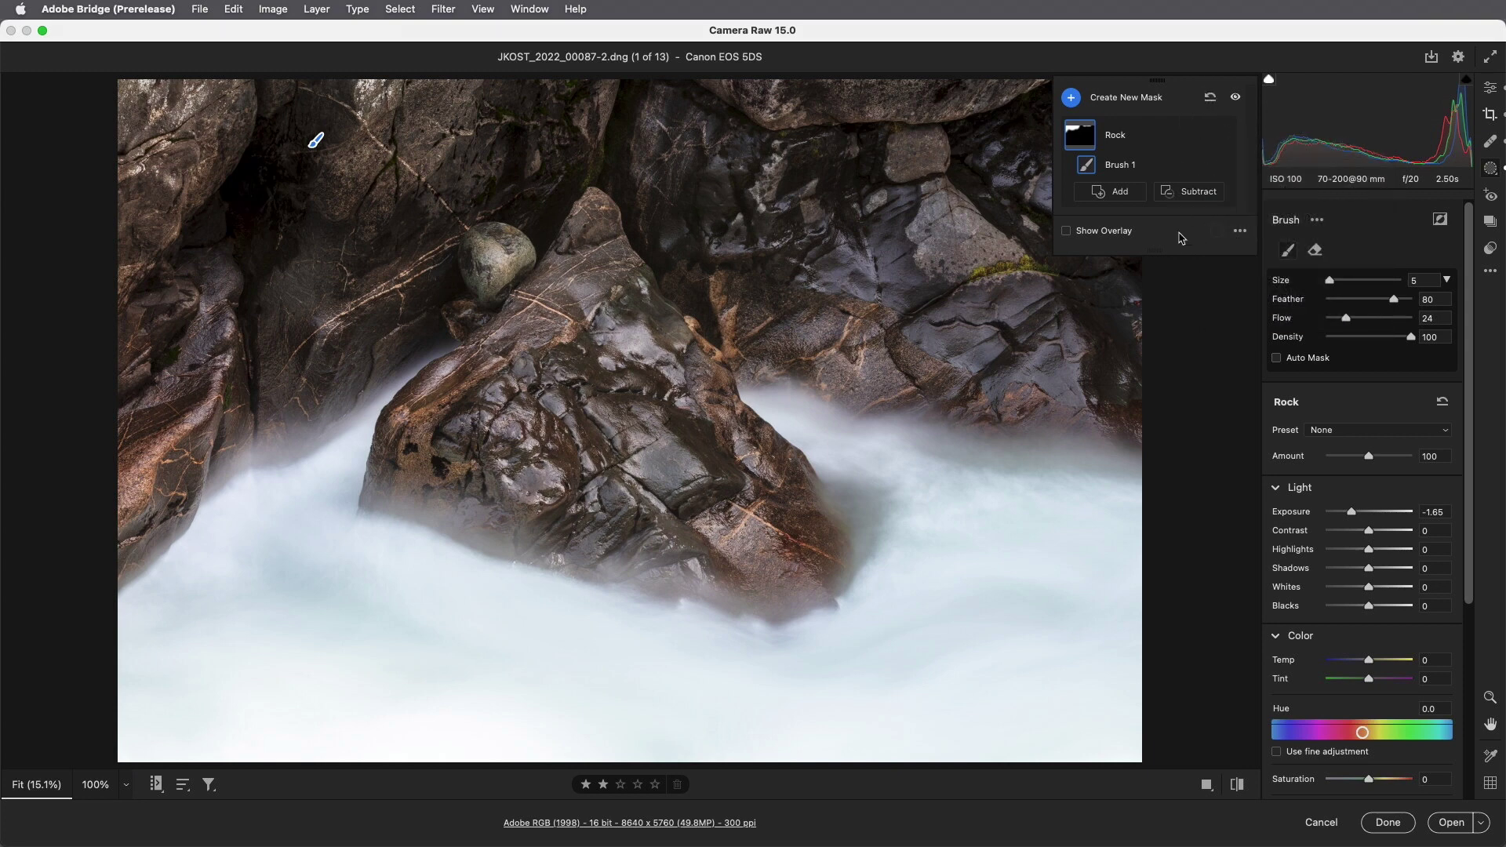
- Start a new brush mask and set the brush's Feather and Flow to 100
{"action": "left_click", "coordinate": [1073, 100]}
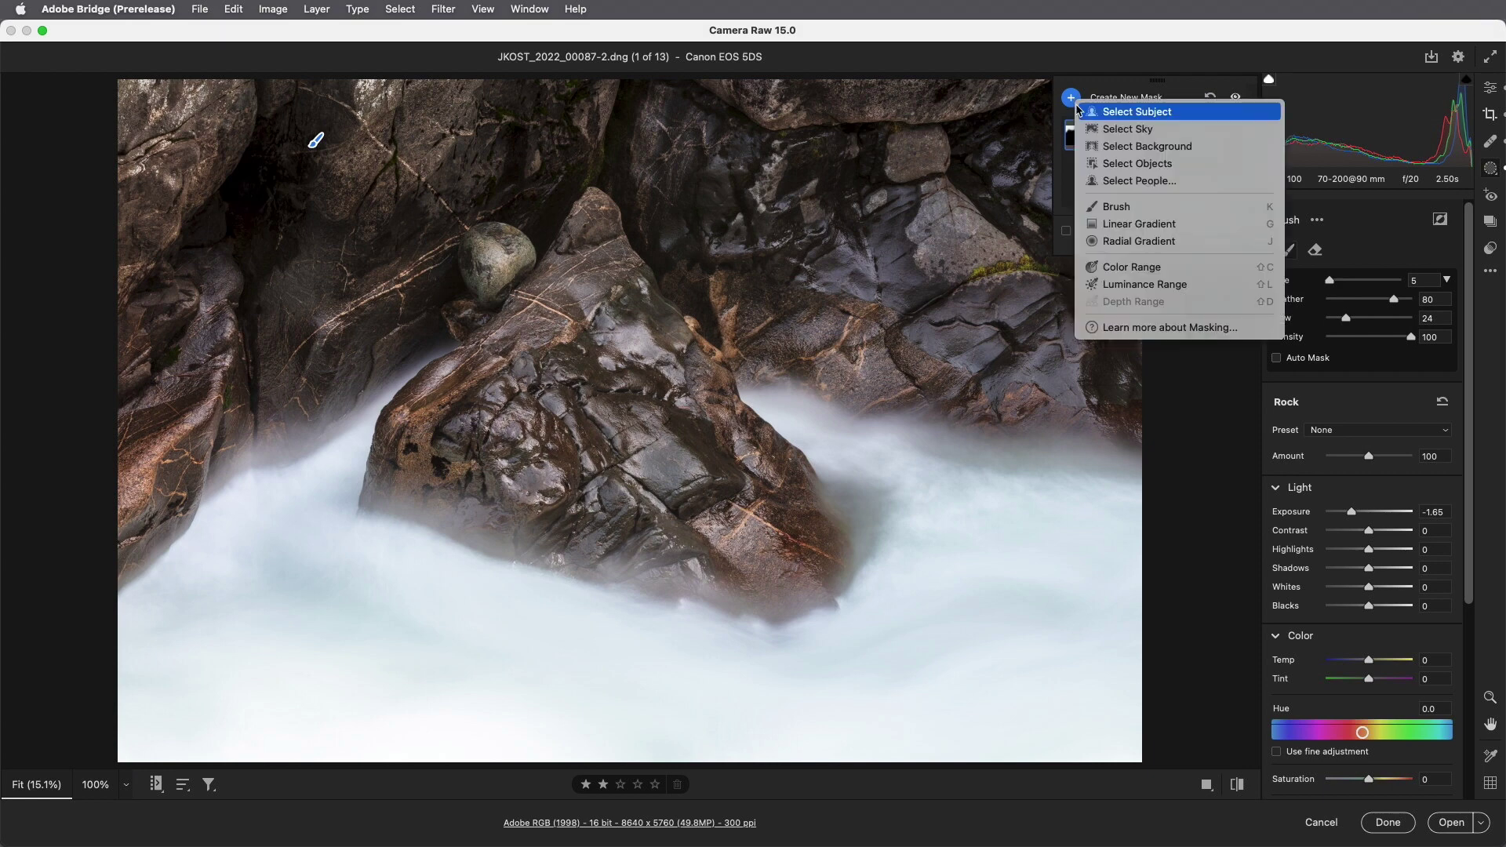
{"action": "left_click", "coordinate": [1137, 208]}
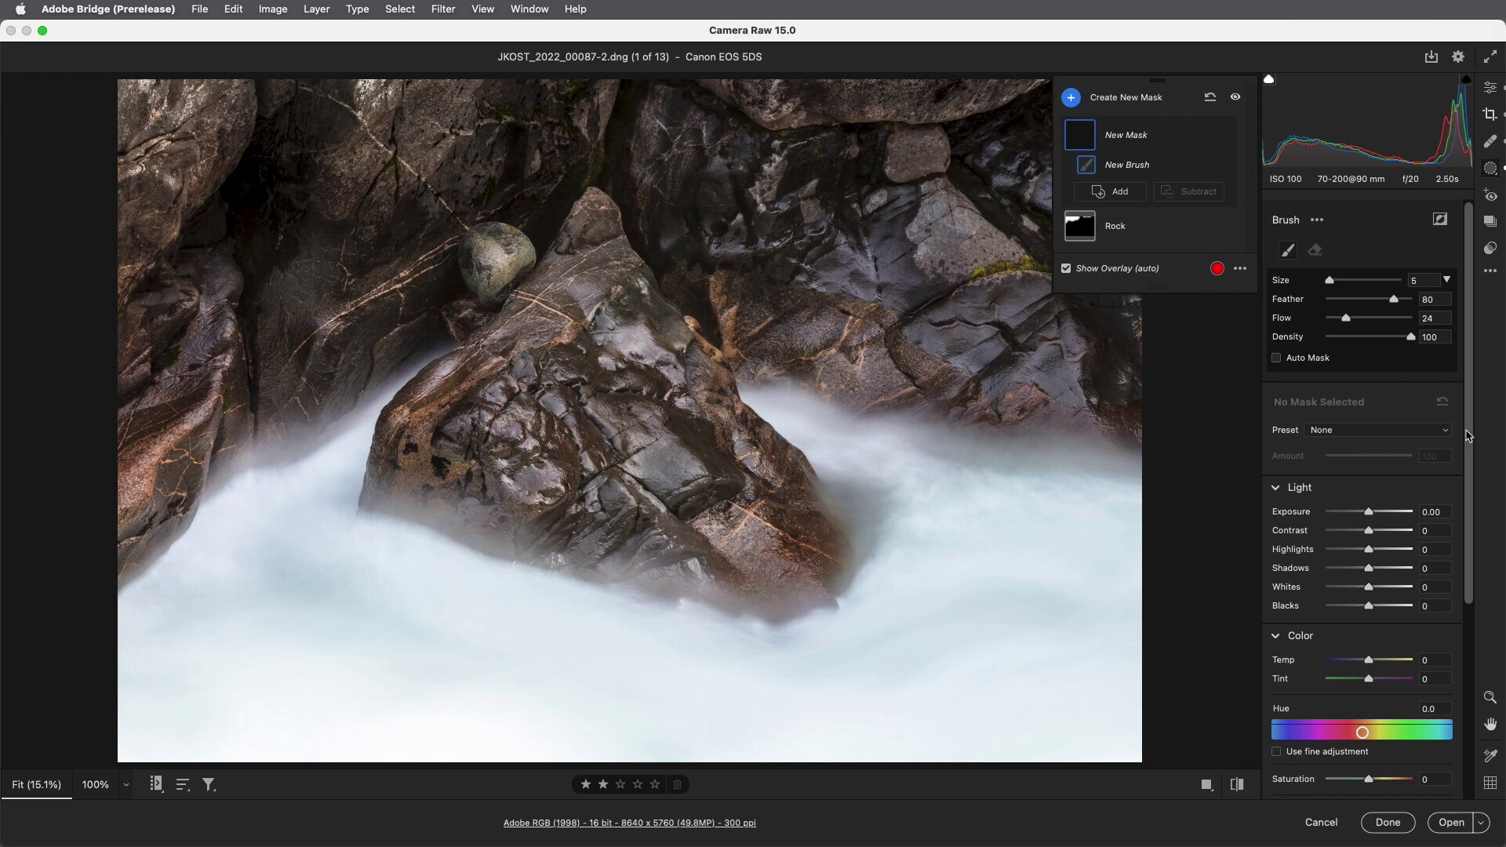
{"action": "left_click_drag", "start_coordinate": [1470, 435], "coordinate": [1471, 661]}
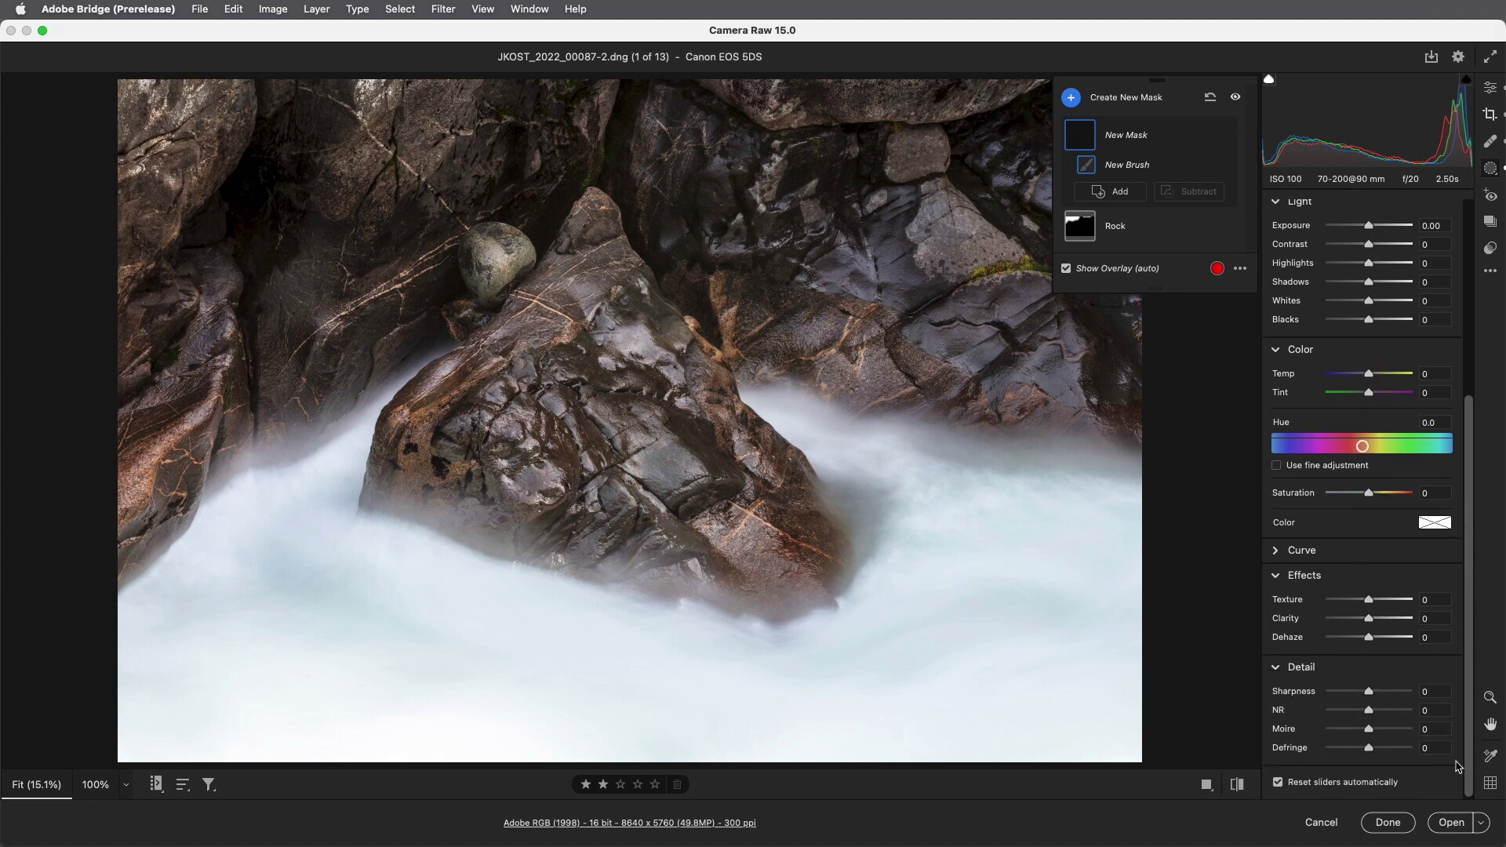
{"action": "left_click_drag", "start_coordinate": [1473, 760], "coordinate": [1471, 553]}
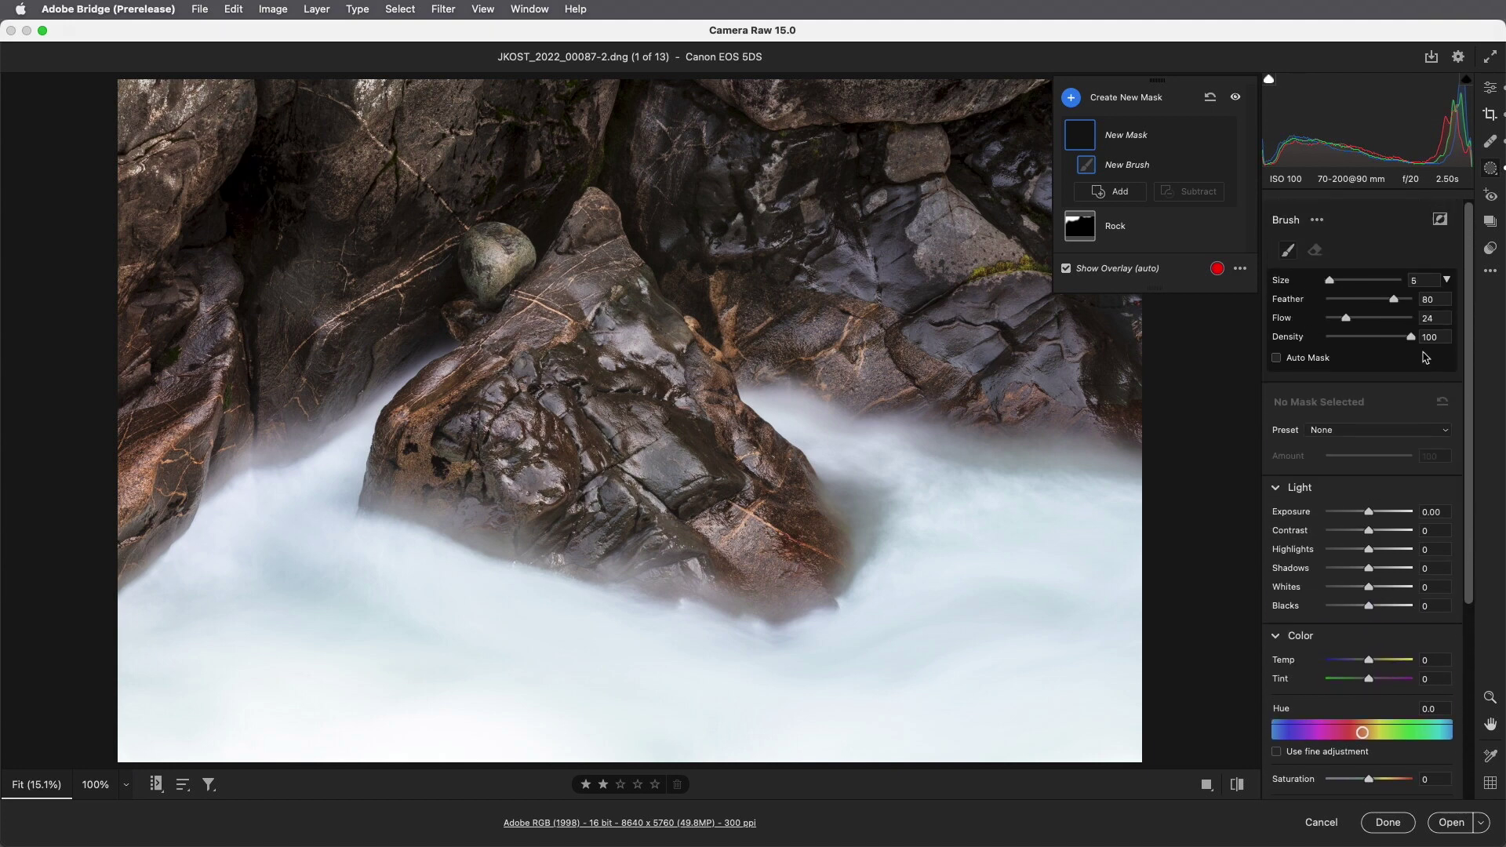
{"action": "left_click_drag", "start_coordinate": [1394, 301], "coordinate": [1416, 324]}
- Enlarge the brush to size 20 and paint the new mask over the bright water along the photo's lower part
{"action": "key", "text": "bracketright"}
{"action": "key", "text": "bracketright"}
{"action": "key", "text": "bracketright"}
{"action": "key", "text": "bracketright"}
{"action": "key", "text": "bracketright"}
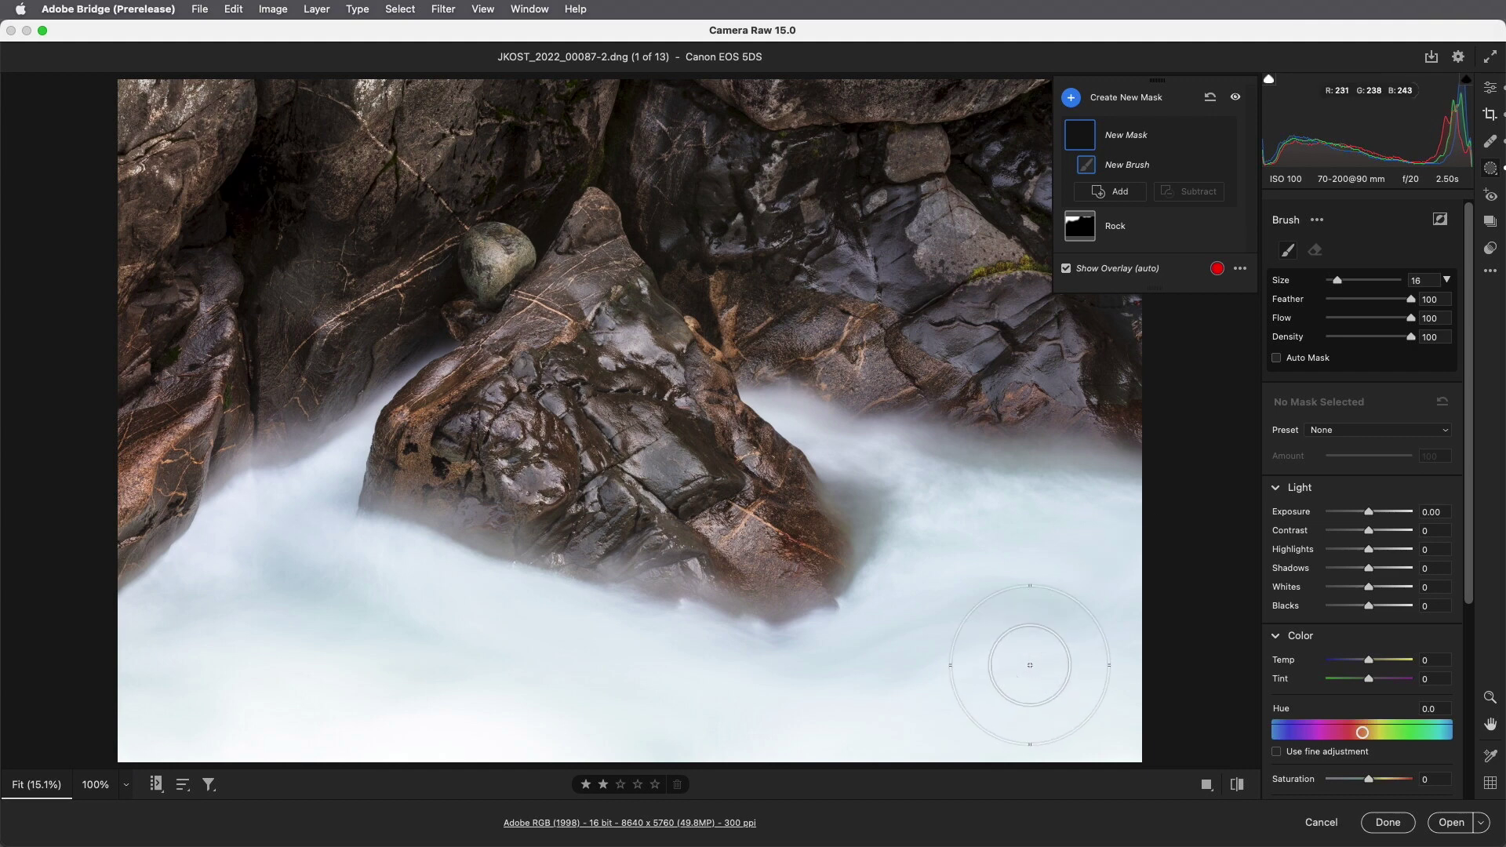
{"action": "mouse_move", "coordinate": [1069, 713]}
{"action": "left_mouse_down"}
{"action": "mouse_move", "coordinate": [1029, 592]}
{"action": "mouse_move", "coordinate": [800, 770]}
{"action": "mouse_move", "coordinate": [454, 757]}
{"action": "mouse_move", "coordinate": [295, 697]}
{"action": "mouse_move", "coordinate": [102, 722]}
{"action": "left_mouse_up"}
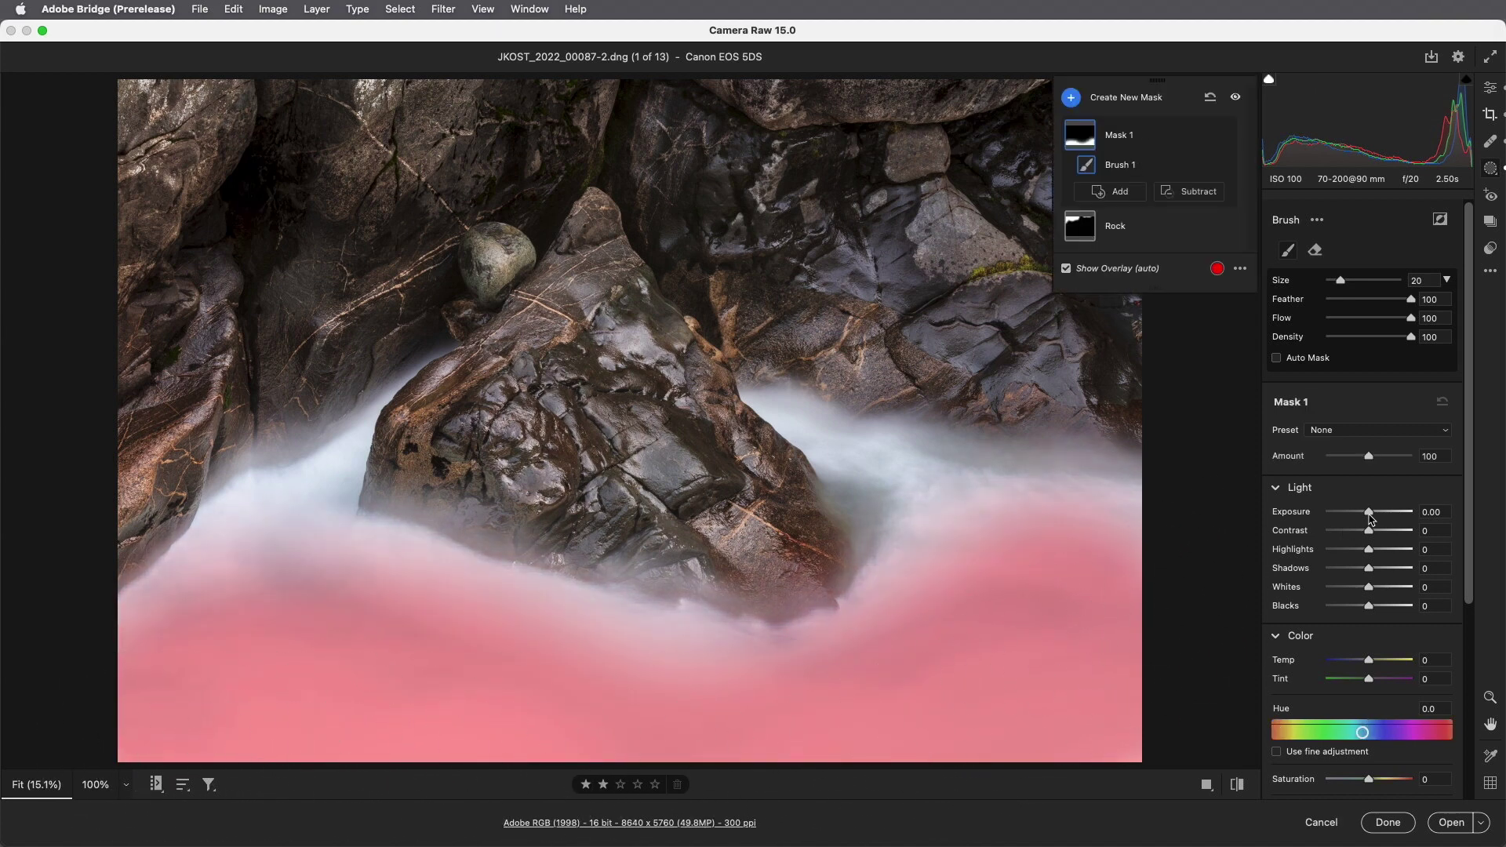
- Set the water mask's Exposure to -1.20, Clarity to +19, Dehaze to +37 and Saturation to -30
{"action": "left_click_drag", "start_coordinate": [1370, 517], "coordinate": [1356, 517]}
{"action": "left_click_drag", "start_coordinate": [1468, 517], "coordinate": [1469, 720]}
{"action": "mouse_move", "coordinate": [1369, 618]}
{"action": "left_mouse_down"}
{"action": "mouse_move", "coordinate": [1393, 620]}
{"action": "mouse_move", "coordinate": [1389, 642]}
{"action": "left_mouse_up"}
{"action": "left_click_drag", "start_coordinate": [1368, 495], "coordinate": [1356, 499]}
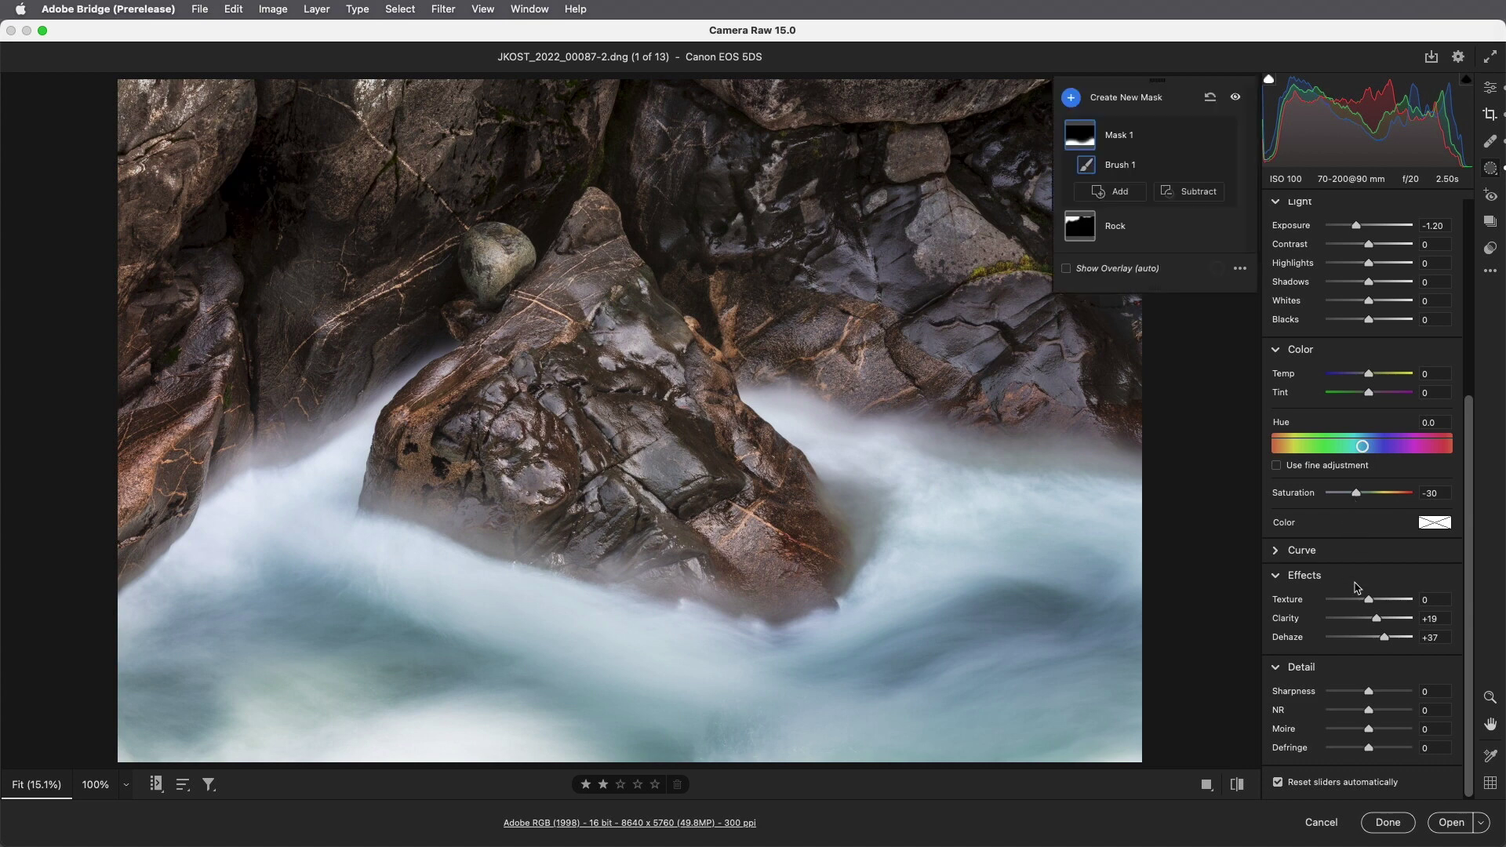
- Increase the water mask's noise reduction and slightly lower its overall Amount
{"action": "left_click_drag", "start_coordinate": [1369, 711], "coordinate": [1387, 714]}
{"action": "left_click_drag", "start_coordinate": [1469, 579], "coordinate": [1455, 370]}
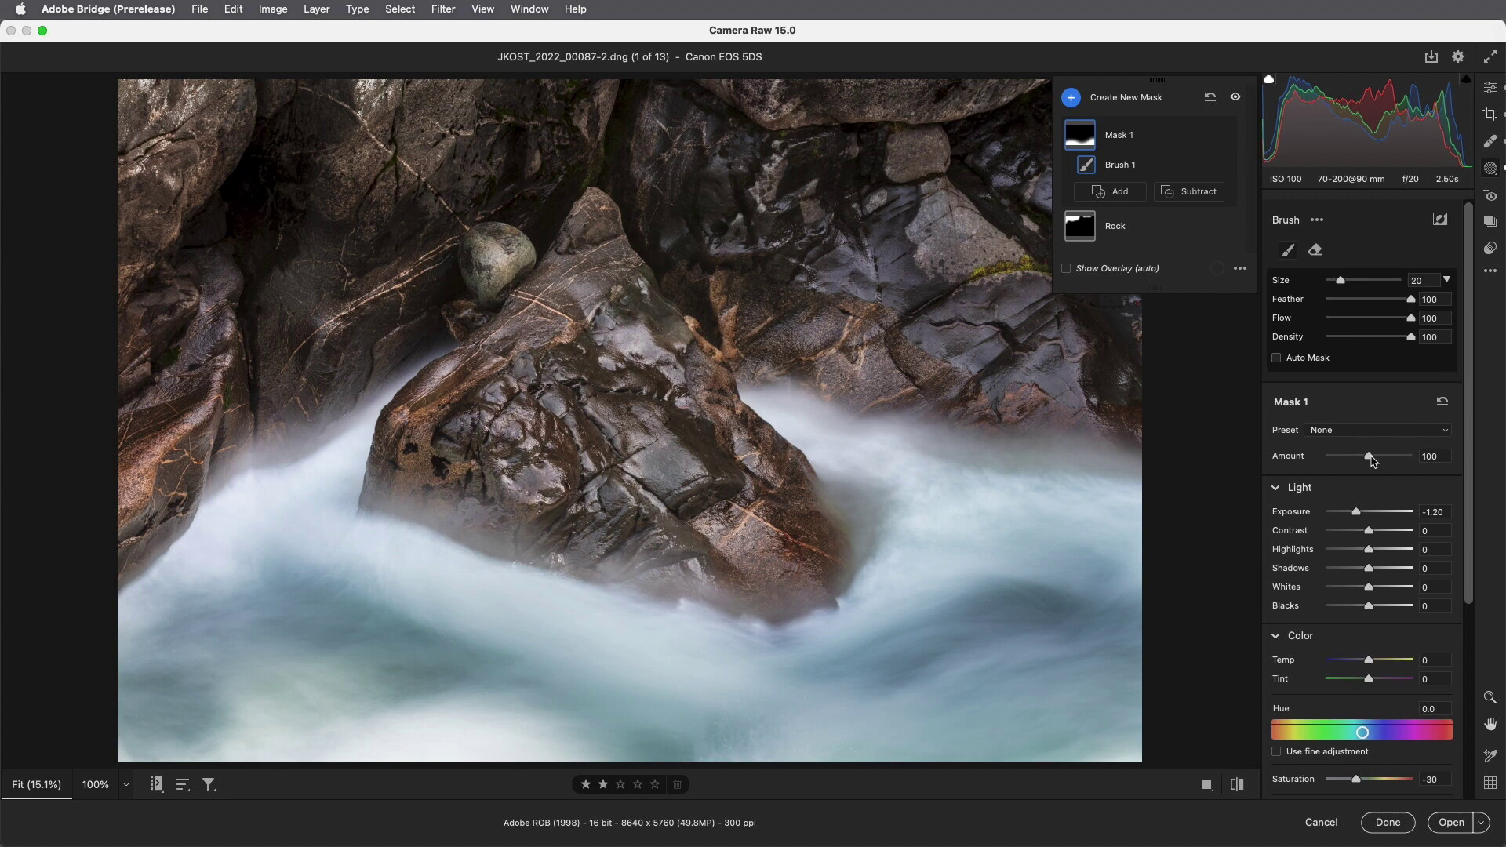
{"action": "mouse_move", "coordinate": [1370, 461]}
{"action": "left_mouse_down"}
{"action": "mouse_move", "coordinate": [1352, 461]}
{"action": "mouse_move", "coordinate": [1368, 461]}
{"action": "left_mouse_up"}
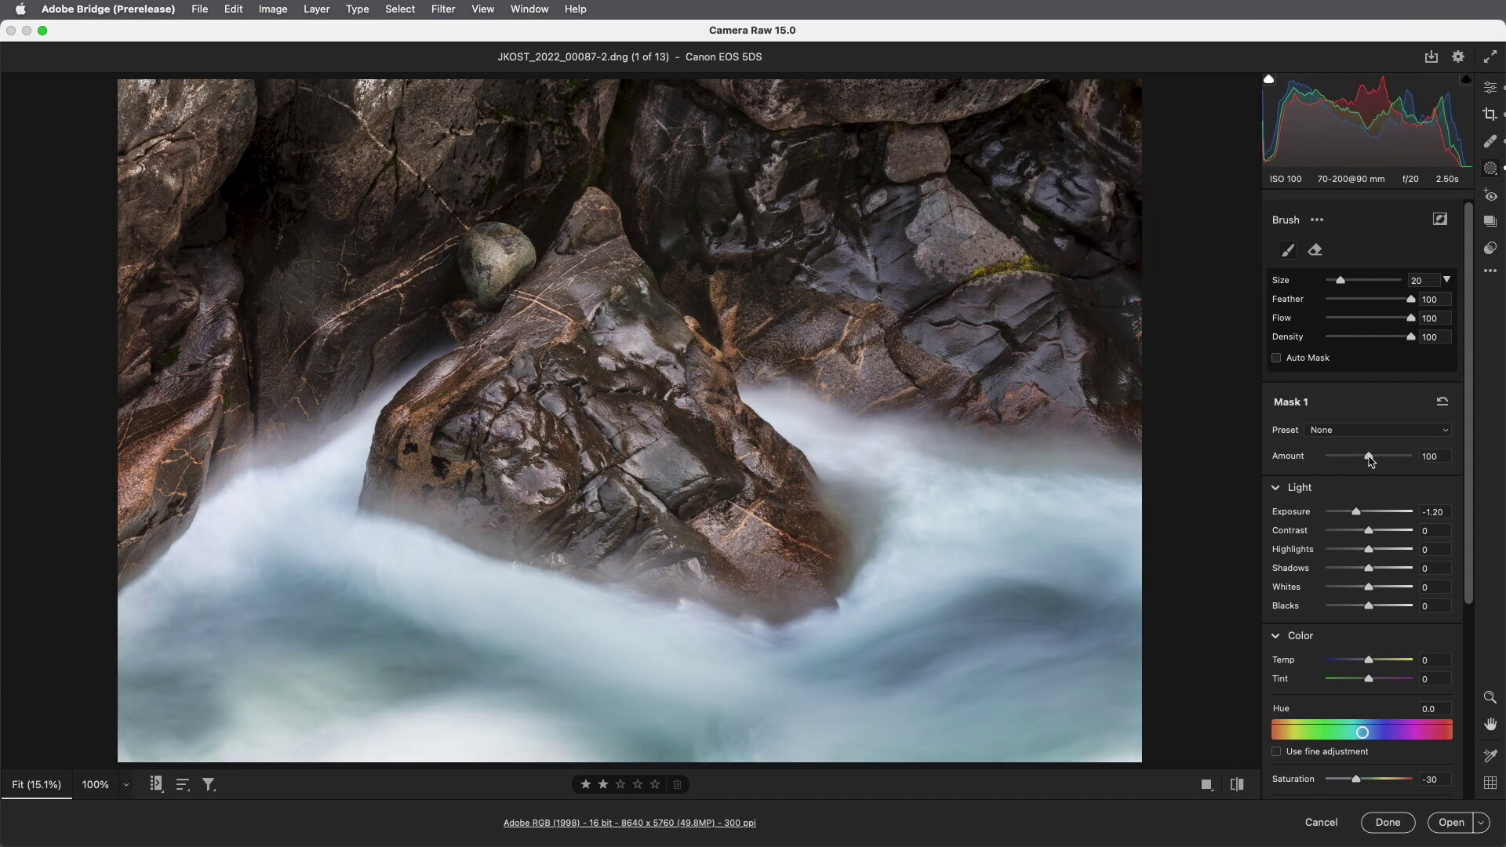
- Create another brush mask with Flow 38 and paint it over the bright patches at the water's lower edge with a smaller brush
{"action": "left_click", "coordinate": [1072, 98]}
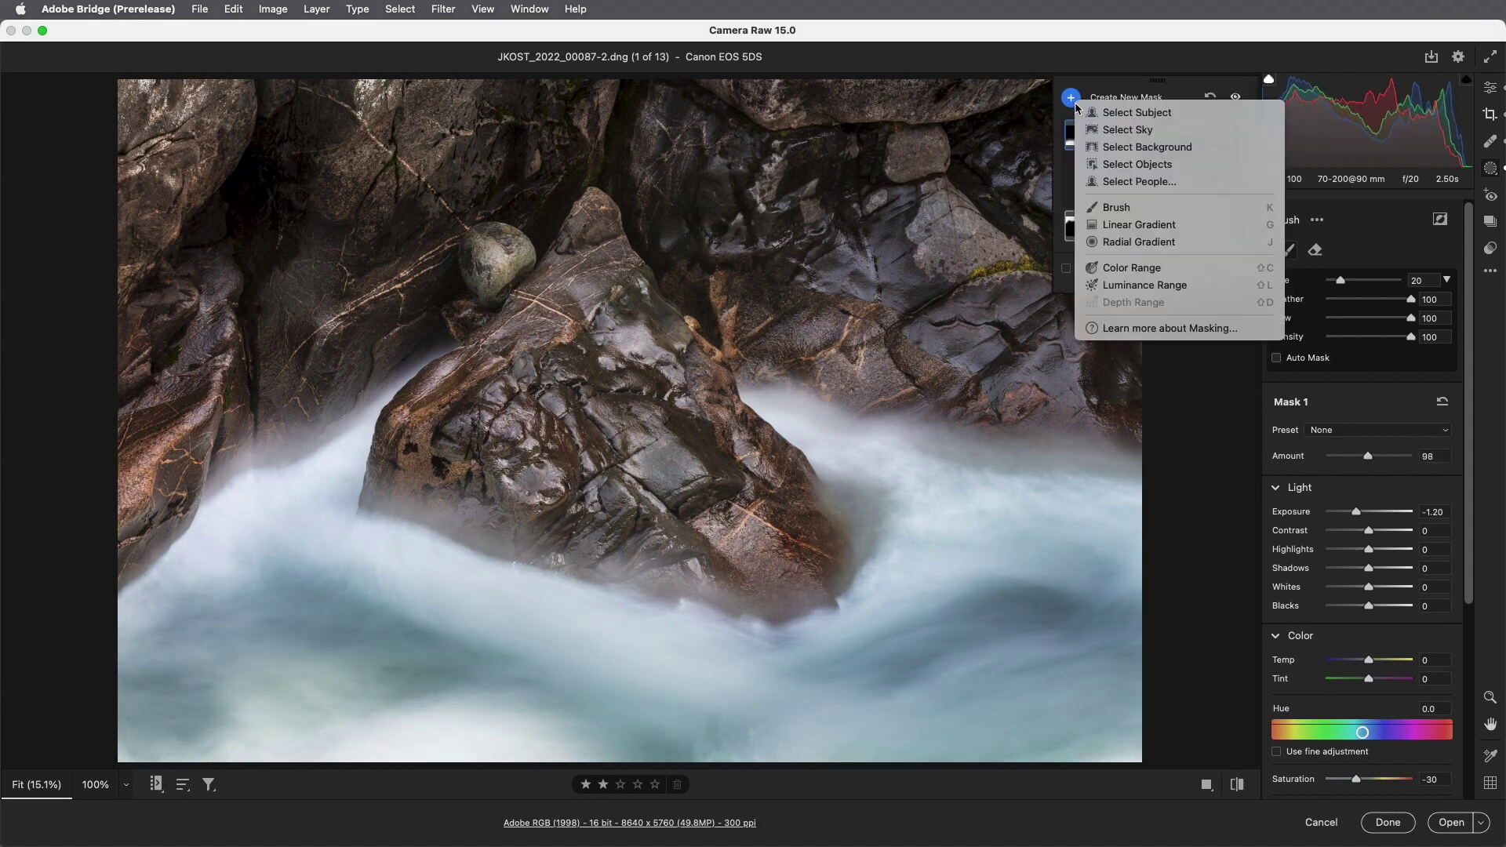
{"action": "left_click", "coordinate": [1117, 208]}
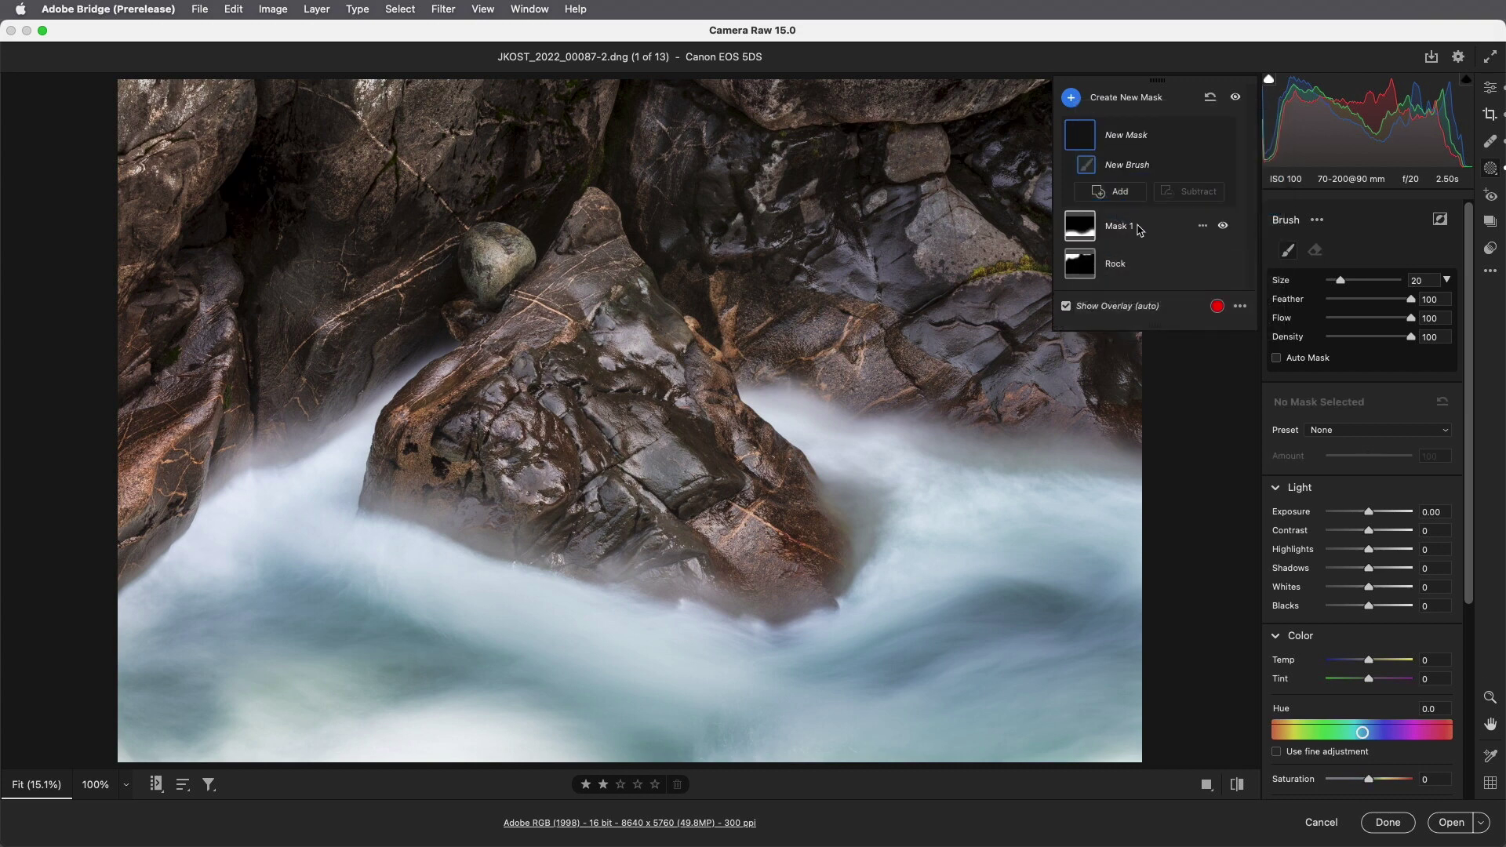
{"action": "left_click", "coordinate": [1359, 320]}
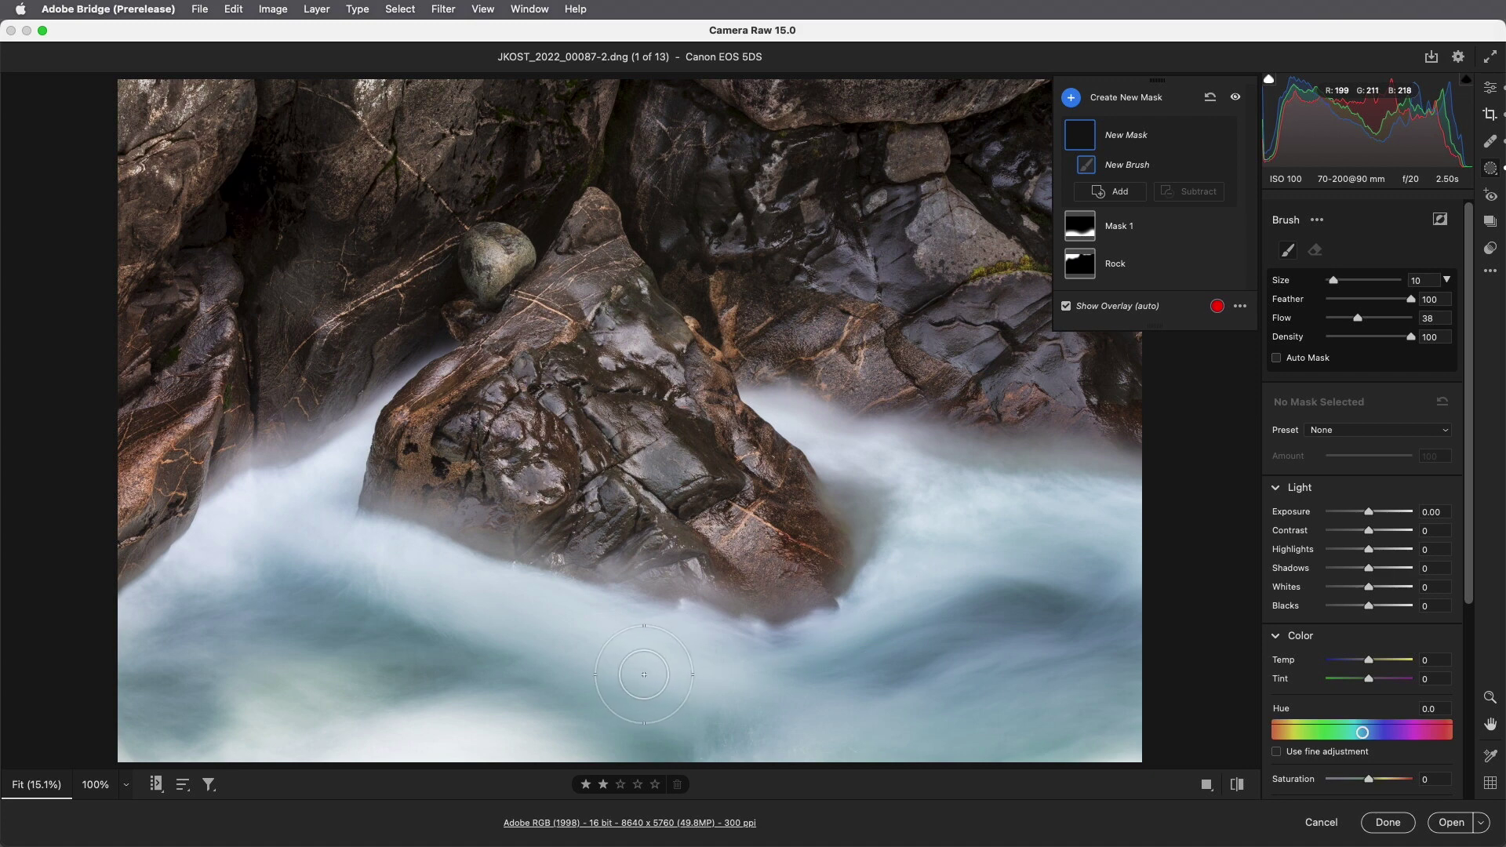
{"action": "key", "text": "["}
{"action": "mouse_move", "coordinate": [551, 722]}
{"action": "left_mouse_down"}
{"action": "mouse_move", "coordinate": [443, 740]}
{"action": "mouse_move", "coordinate": [508, 749]}
{"action": "mouse_move", "coordinate": [377, 768]}
{"action": "mouse_move", "coordinate": [510, 756]}
{"action": "mouse_move", "coordinate": [454, 740]}
{"action": "mouse_move", "coordinate": [556, 761]}
{"action": "mouse_move", "coordinate": [377, 756]}
{"action": "mouse_move", "coordinate": [279, 693]}
{"action": "mouse_move", "coordinate": [343, 688]}
{"action": "mouse_move", "coordinate": [290, 684]}
{"action": "mouse_move", "coordinate": [267, 723]}
{"action": "mouse_move", "coordinate": [354, 766]}
{"action": "mouse_move", "coordinate": [557, 774]}
{"action": "left_mouse_up"}
{"action": "key", "text": "["}
{"action": "key", "text": "["}
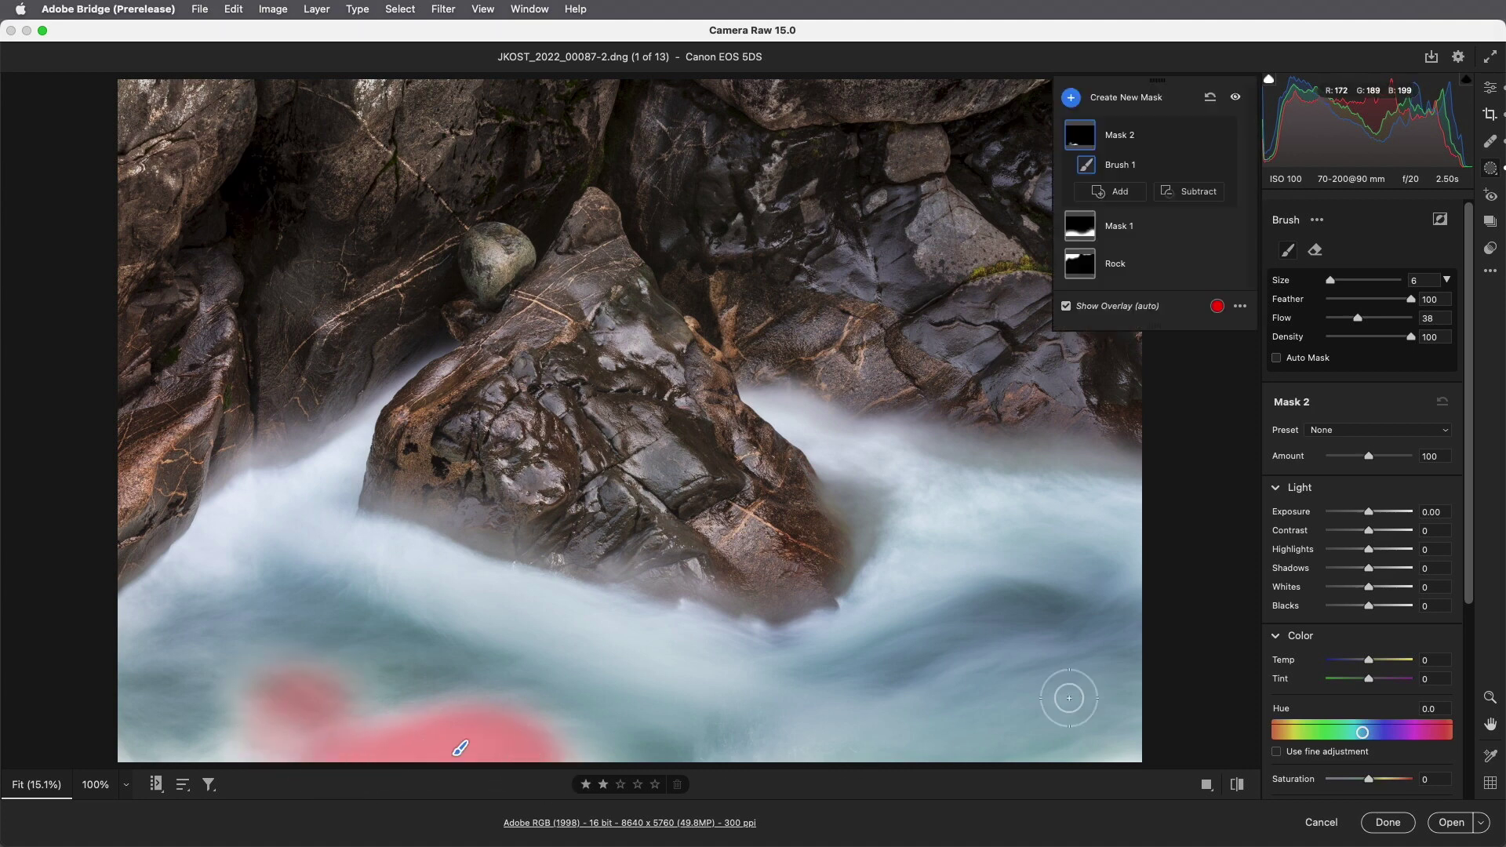
- Set Mask 2's Exposure to -0.20, Highlights to -76, Whites to -72, Temp to -30 and Tint to -26
{"action": "left_click_drag", "start_coordinate": [1368, 514], "coordinate": [1355, 588]}
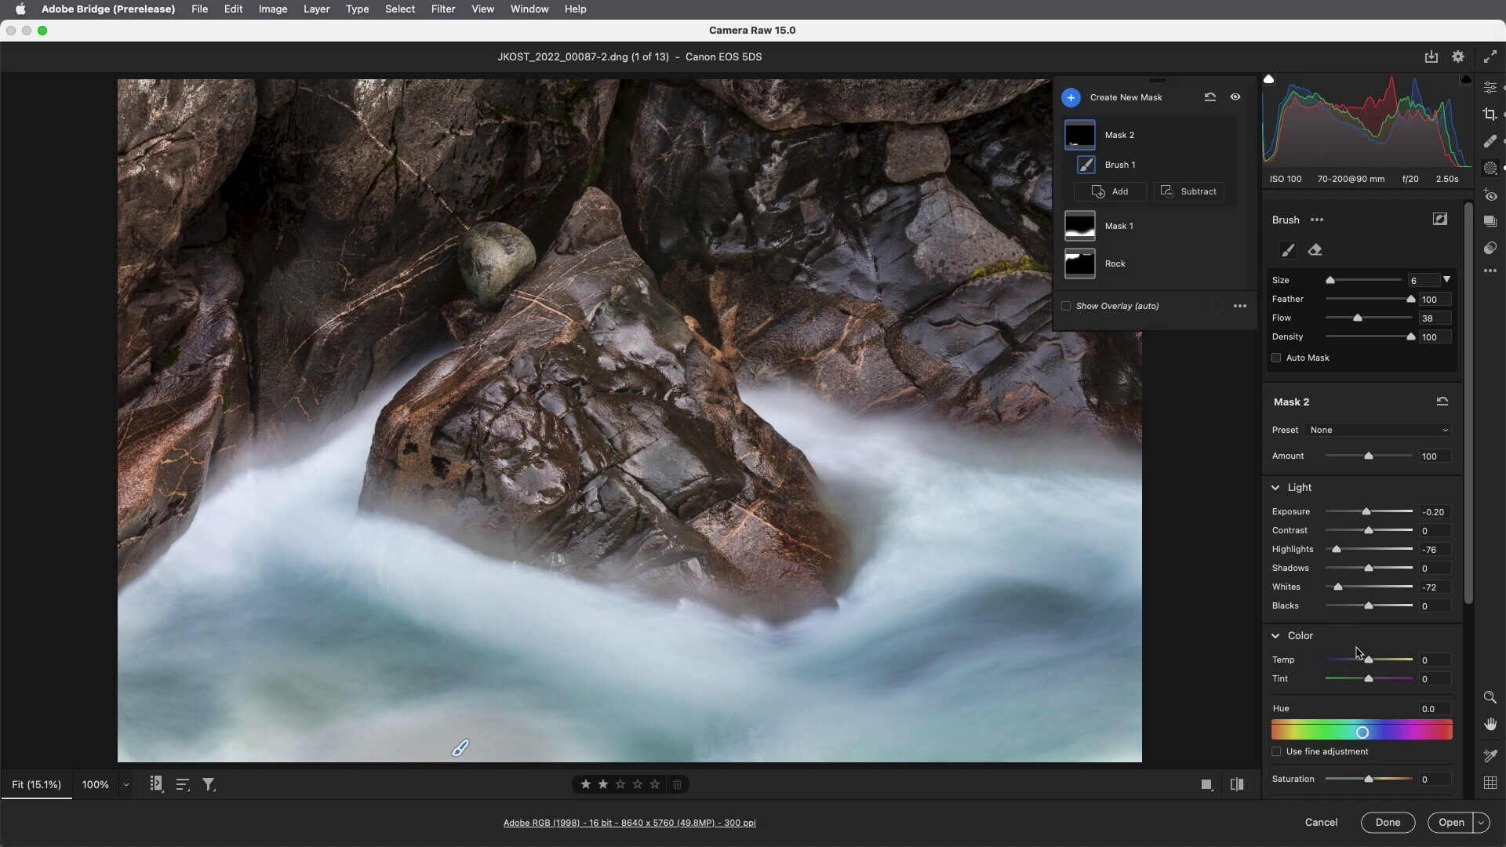
{"action": "left_click_drag", "start_coordinate": [1369, 661], "coordinate": [1361, 685]}
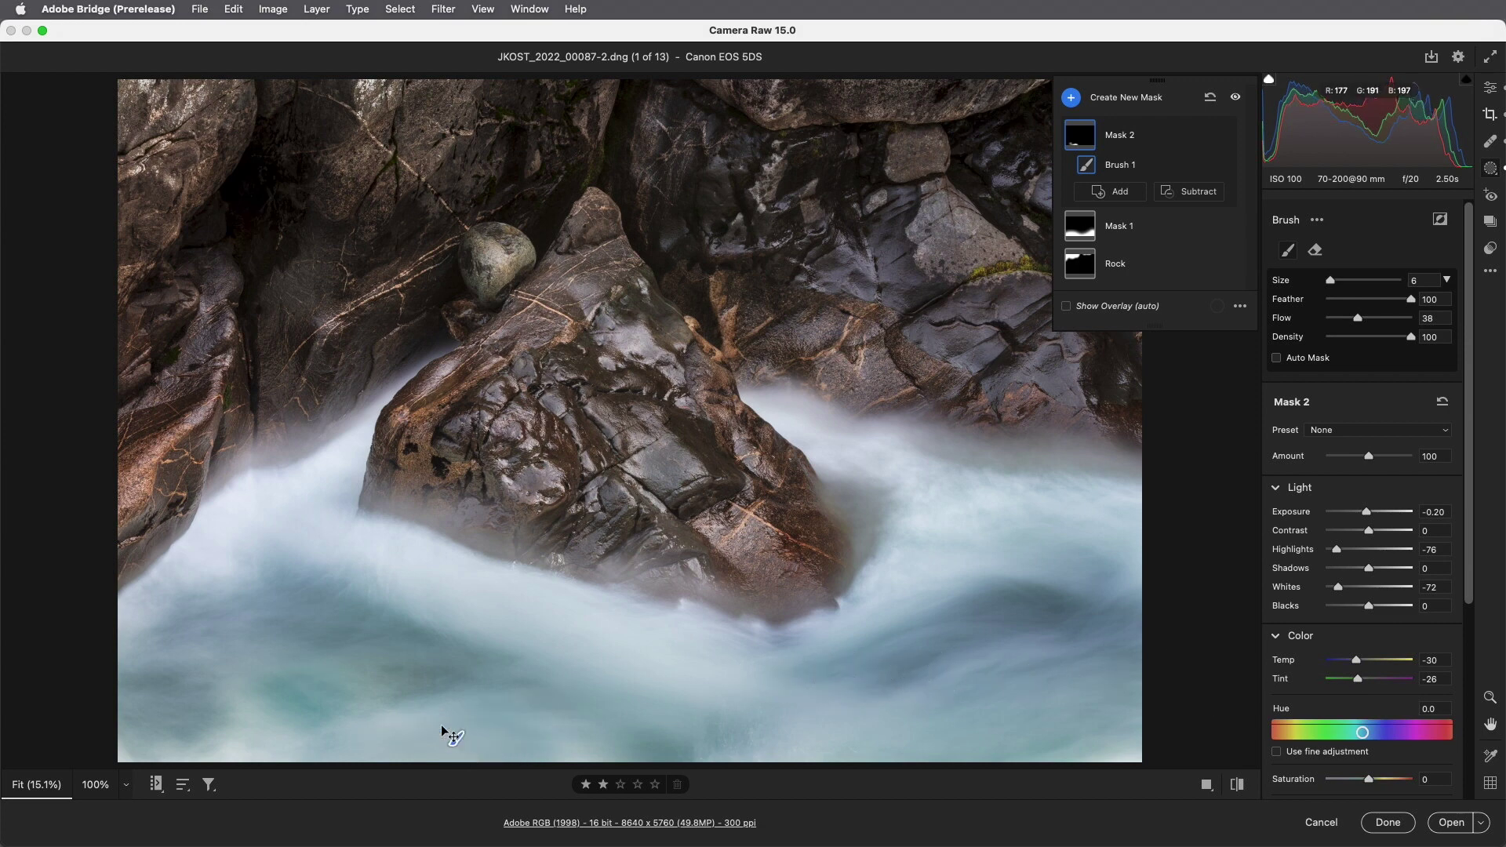
- Try moving Mask 2's brushed area across the water and undo the move
{"action": "mouse_move", "coordinate": [444, 727]}
{"action": "left_mouse_down"}
{"action": "mouse_move", "coordinate": [420, 707]}
{"action": "mouse_move", "coordinate": [480, 653]}
{"action": "mouse_move", "coordinate": [593, 638]}
{"action": "mouse_move", "coordinate": [602, 739]}
{"action": "left_mouse_up"}
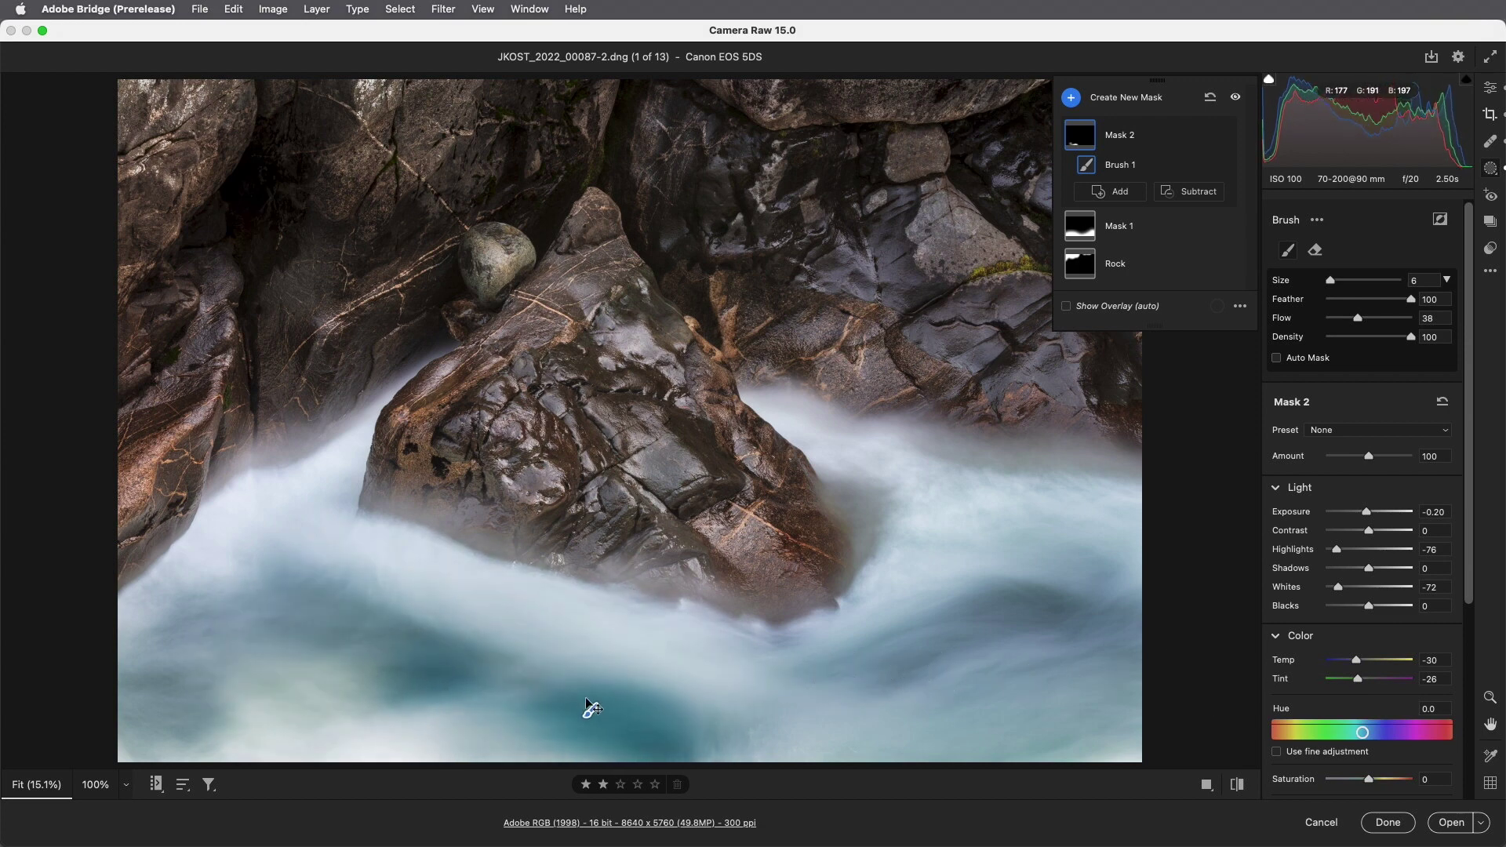
{"action": "key", "text": "super+z"}
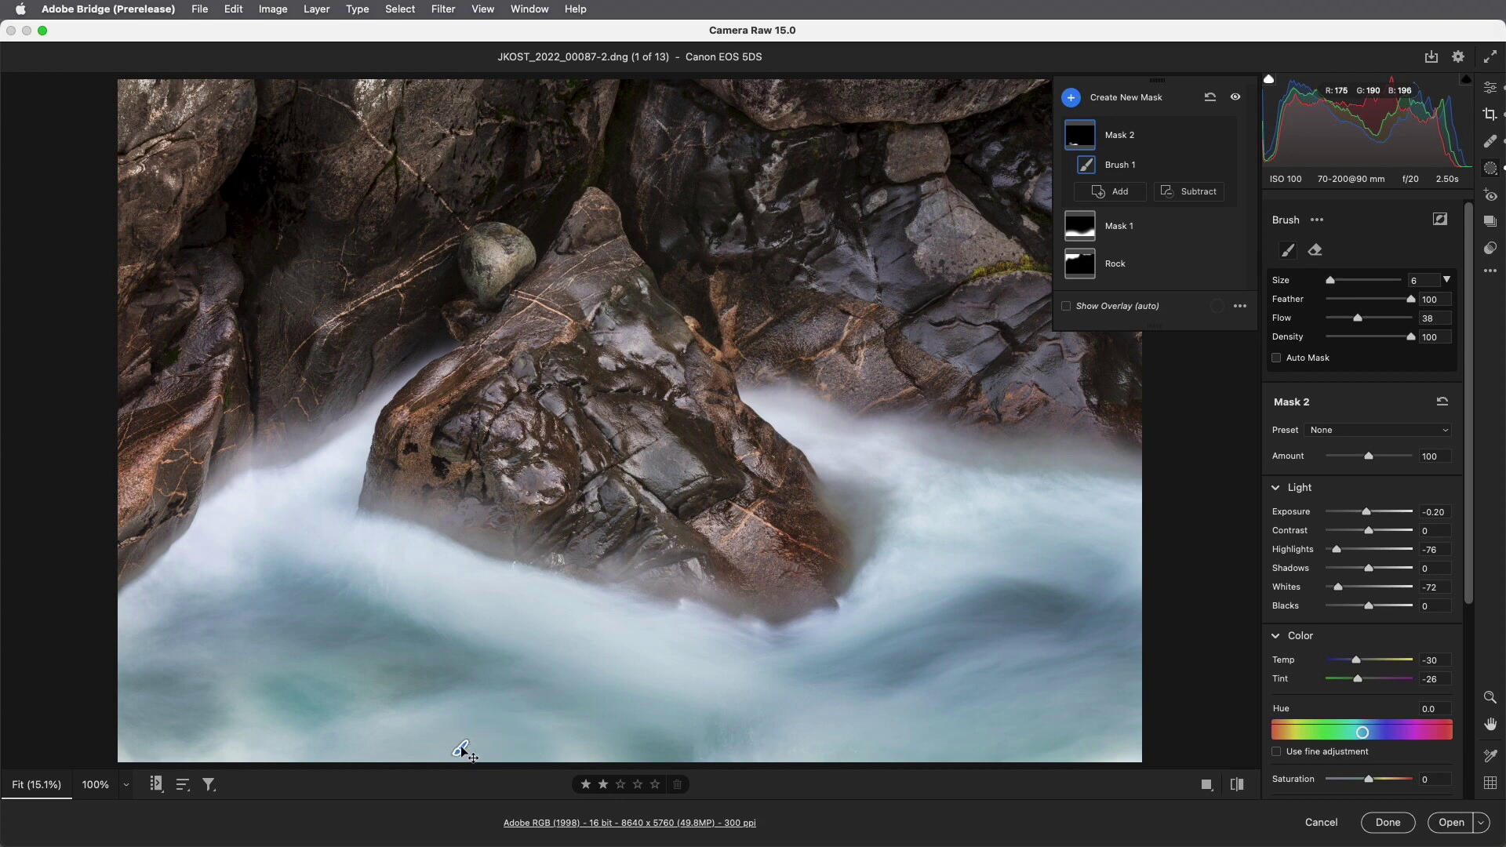
- Show the pins of the unselected masks on the photo
{"action": "left_click", "coordinate": [1240, 306]}
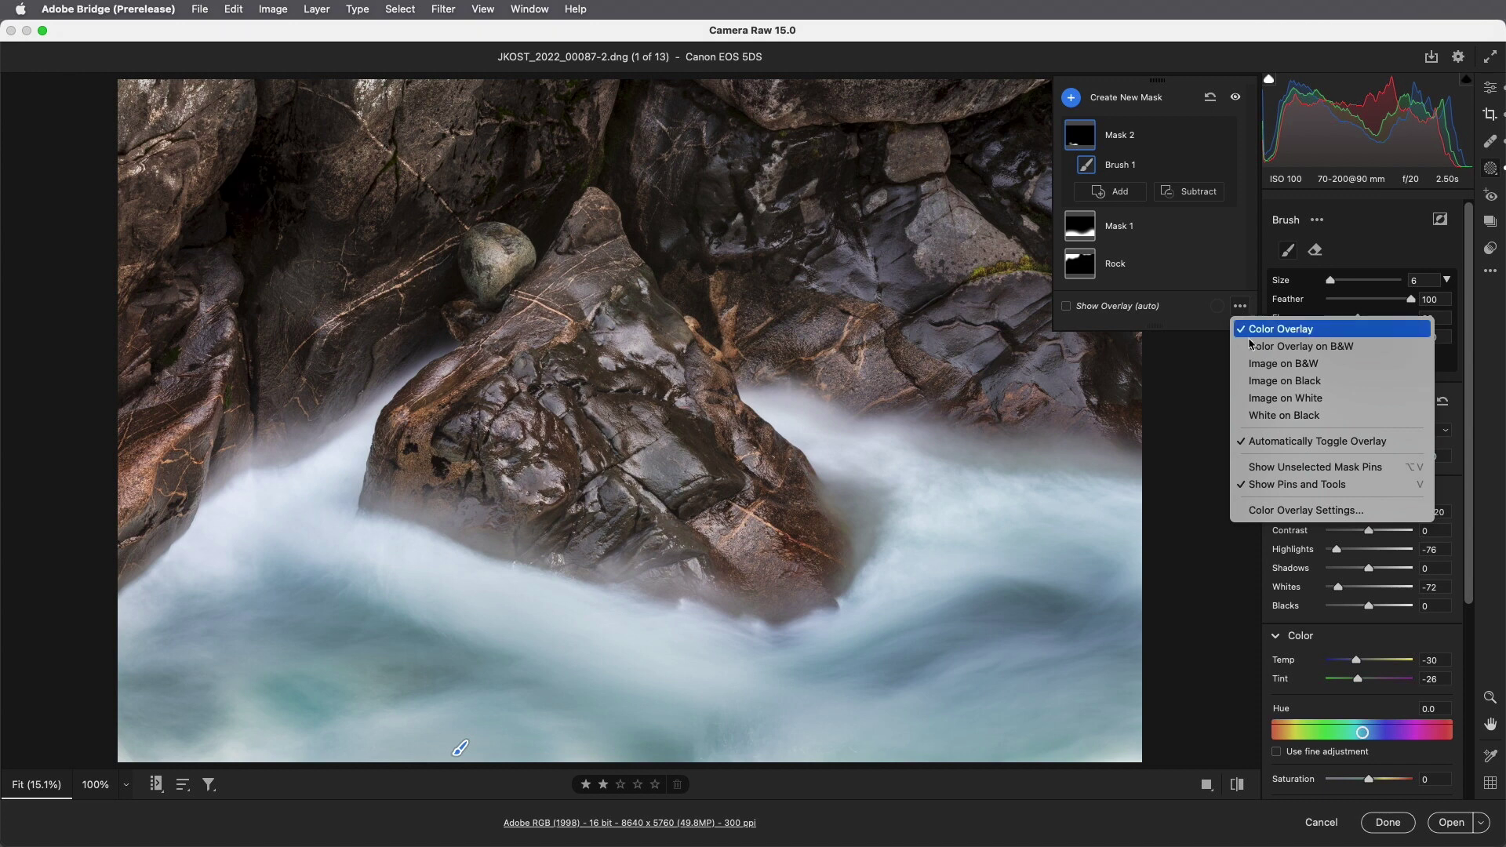
{"action": "left_click", "coordinate": [1317, 468]}
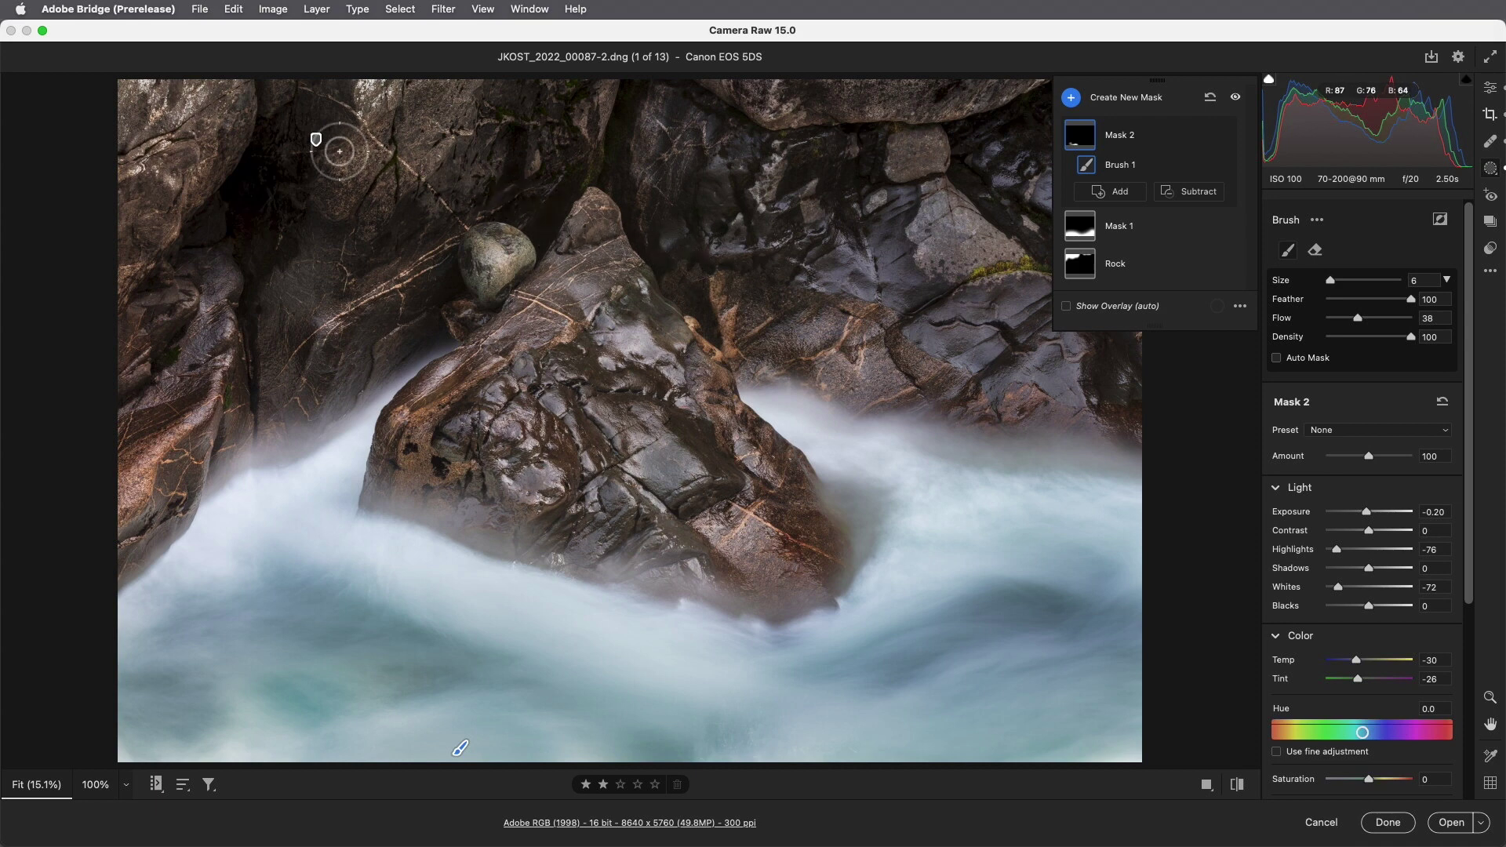
- Select the Rock mask by its pin and compare the photo with all masks hidden and shown
{"action": "mouse_move", "coordinate": [318, 140]}
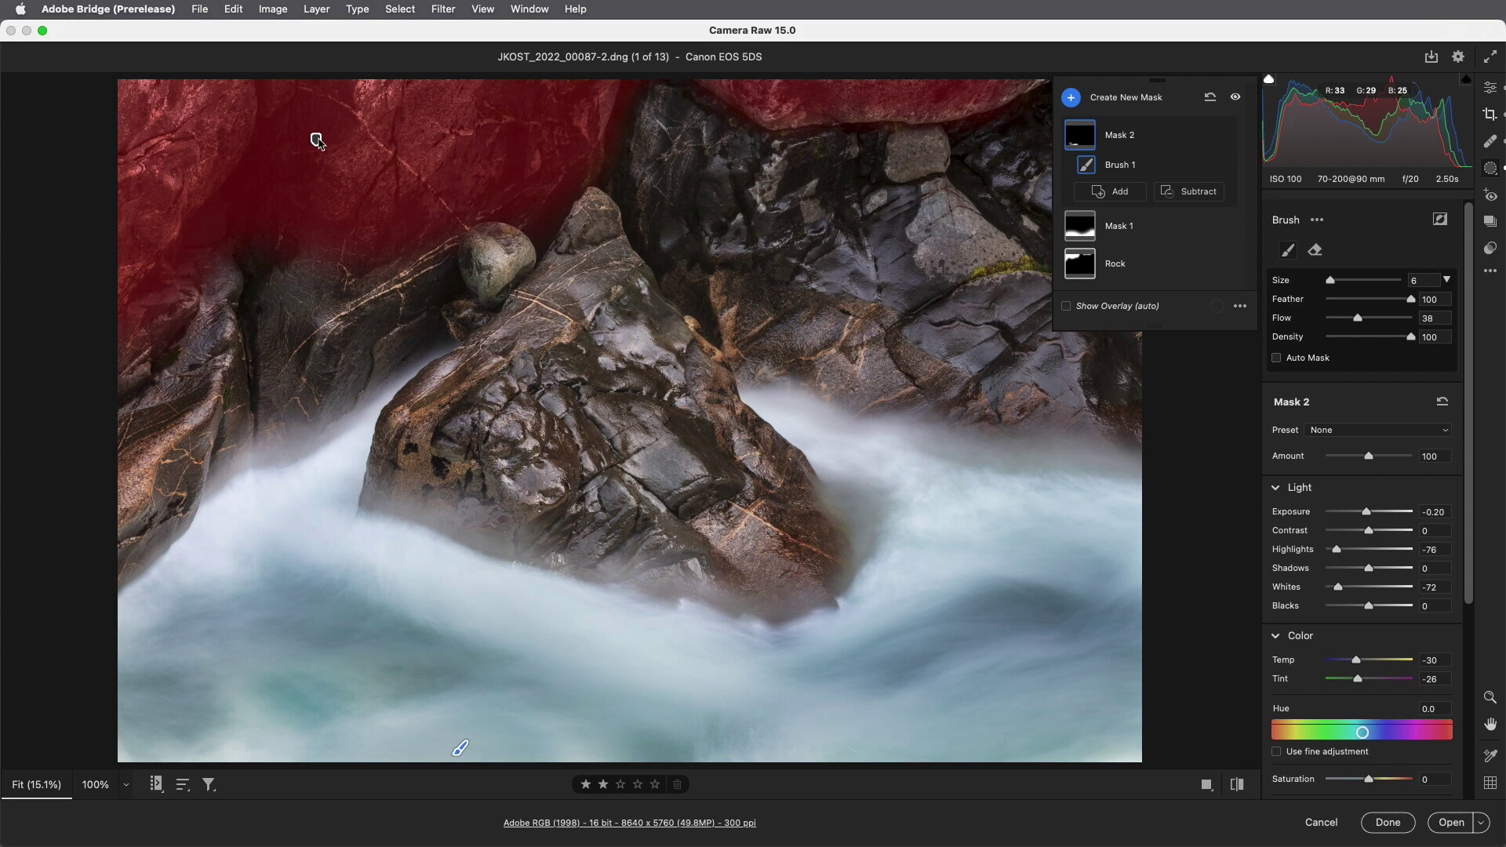
{"action": "left_click", "coordinate": [317, 141]}
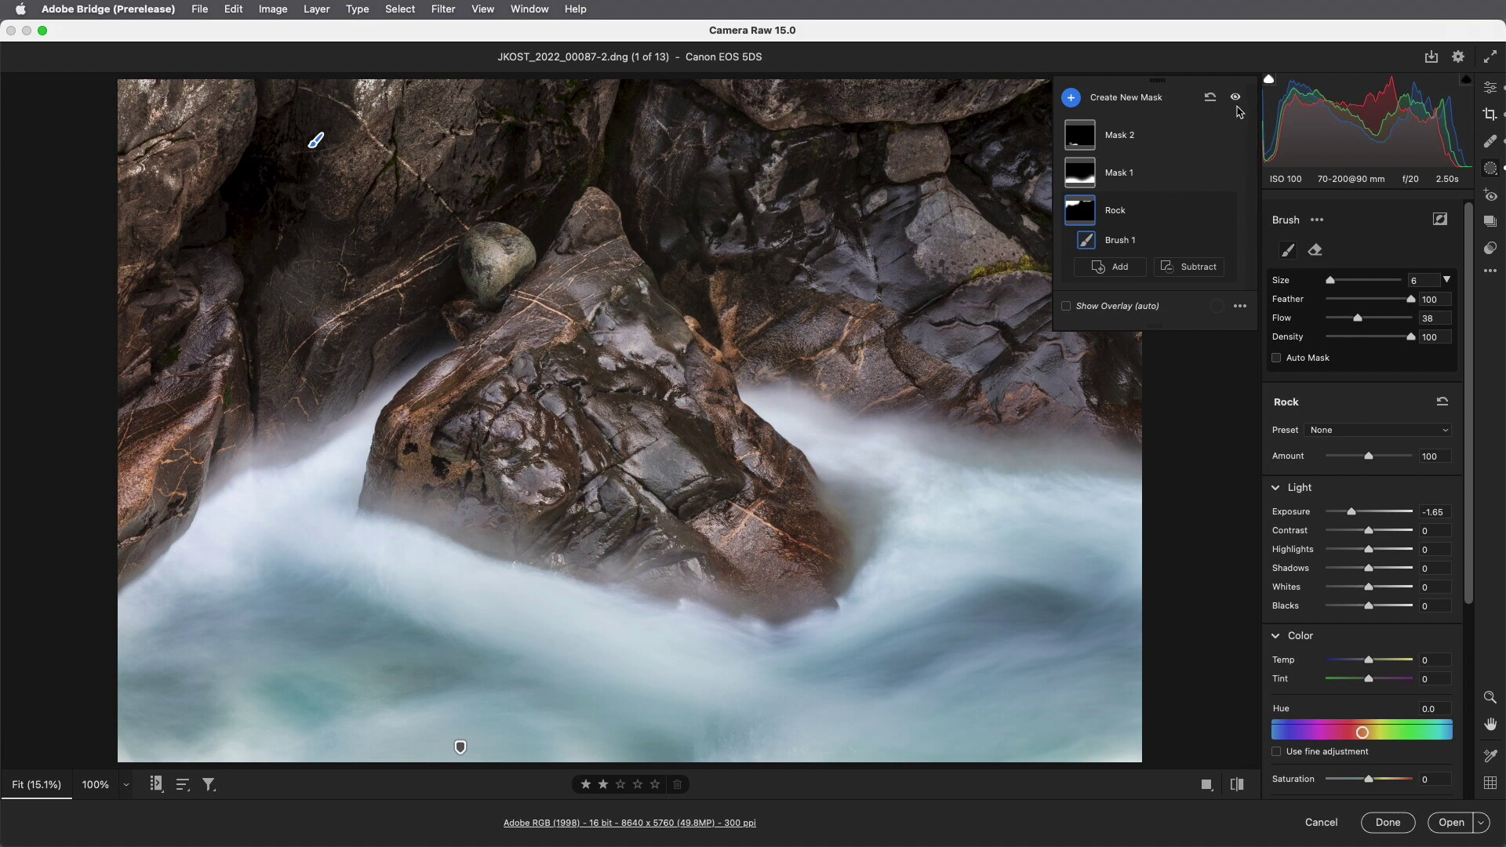
{"action": "left_click", "coordinate": [1236, 99]}
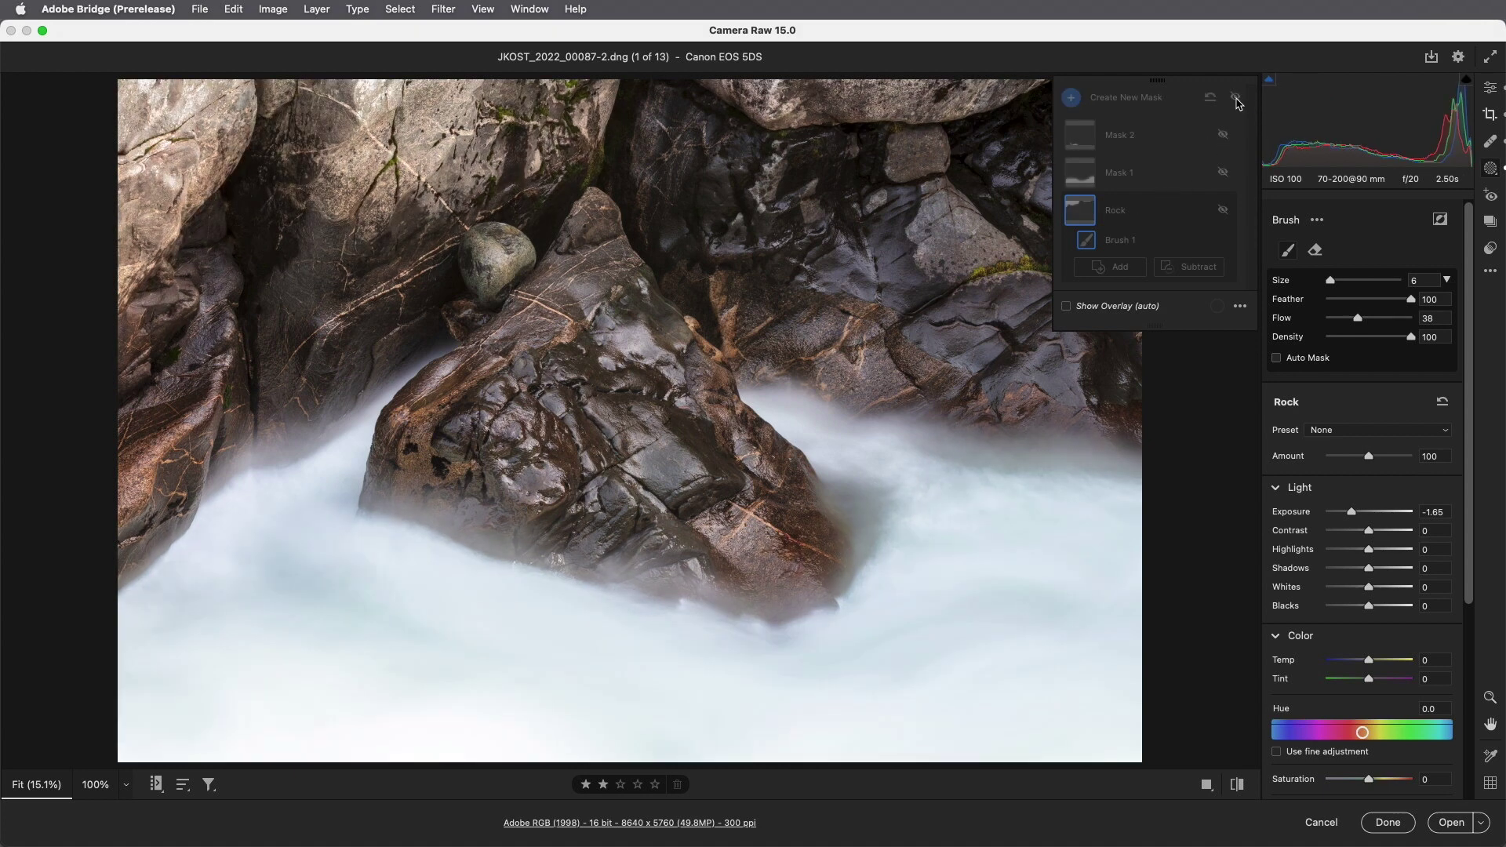
{"action": "left_click", "coordinate": [1237, 98]}
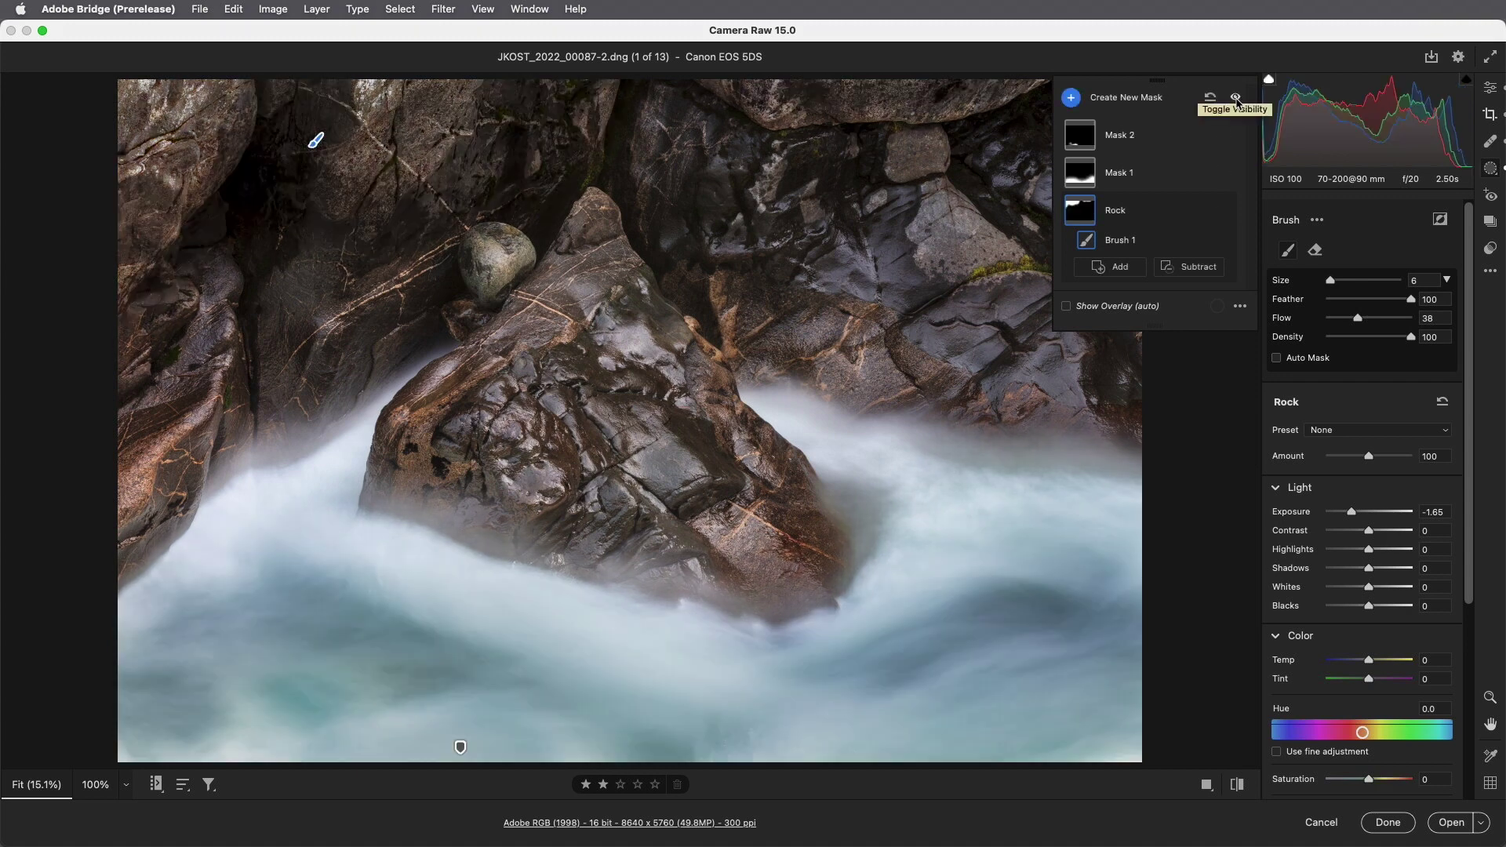
- Switch to the birch trunk photo JKOST_2021_06795.dng using the filmstrip, and hide the filmstrip again
{"action": "key", "text": "super+alt+f"}
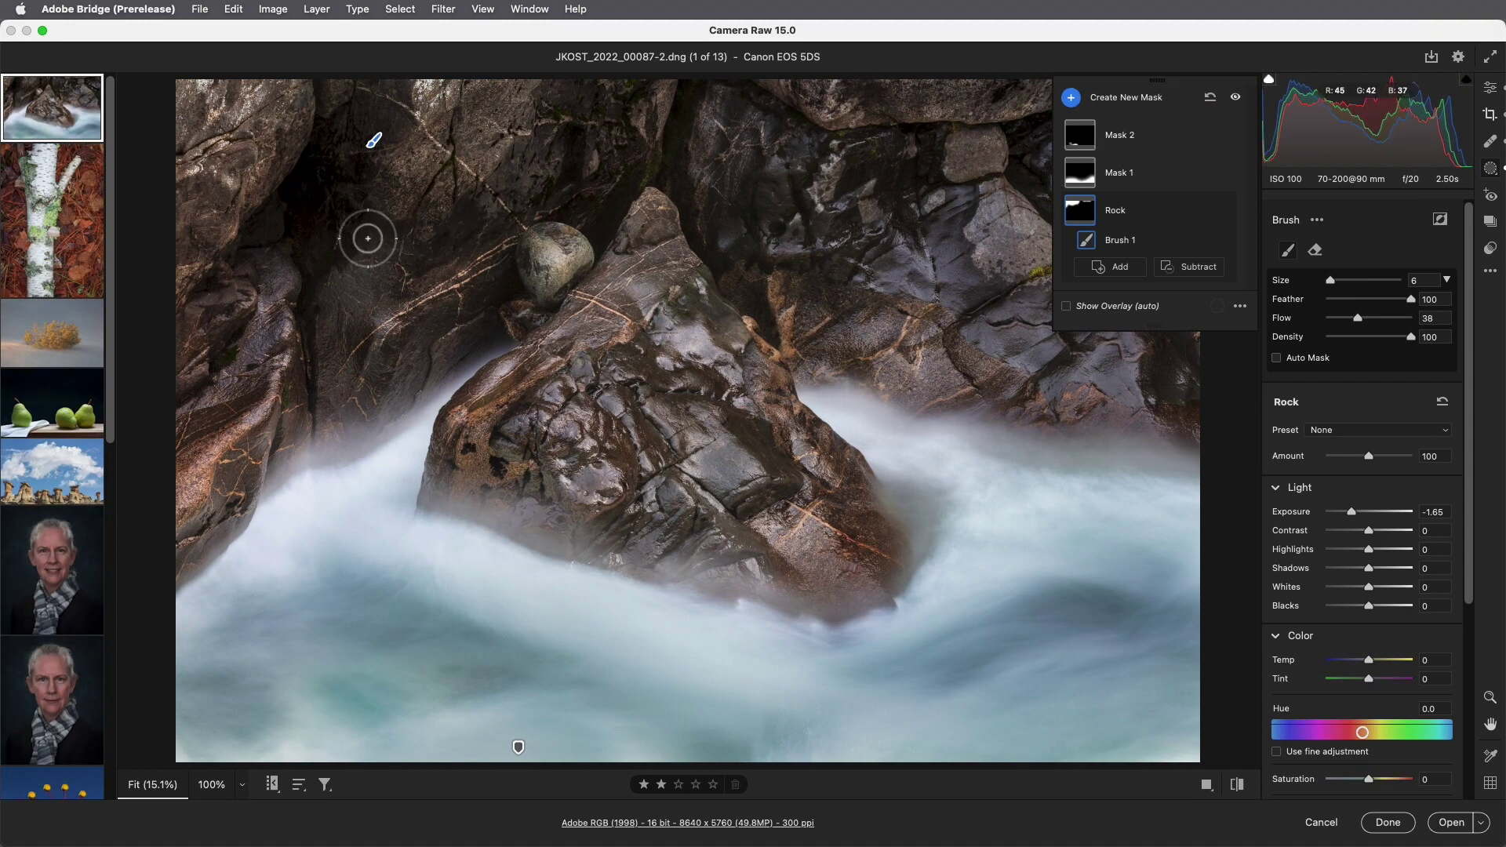
{"action": "left_click", "coordinate": [66, 231]}
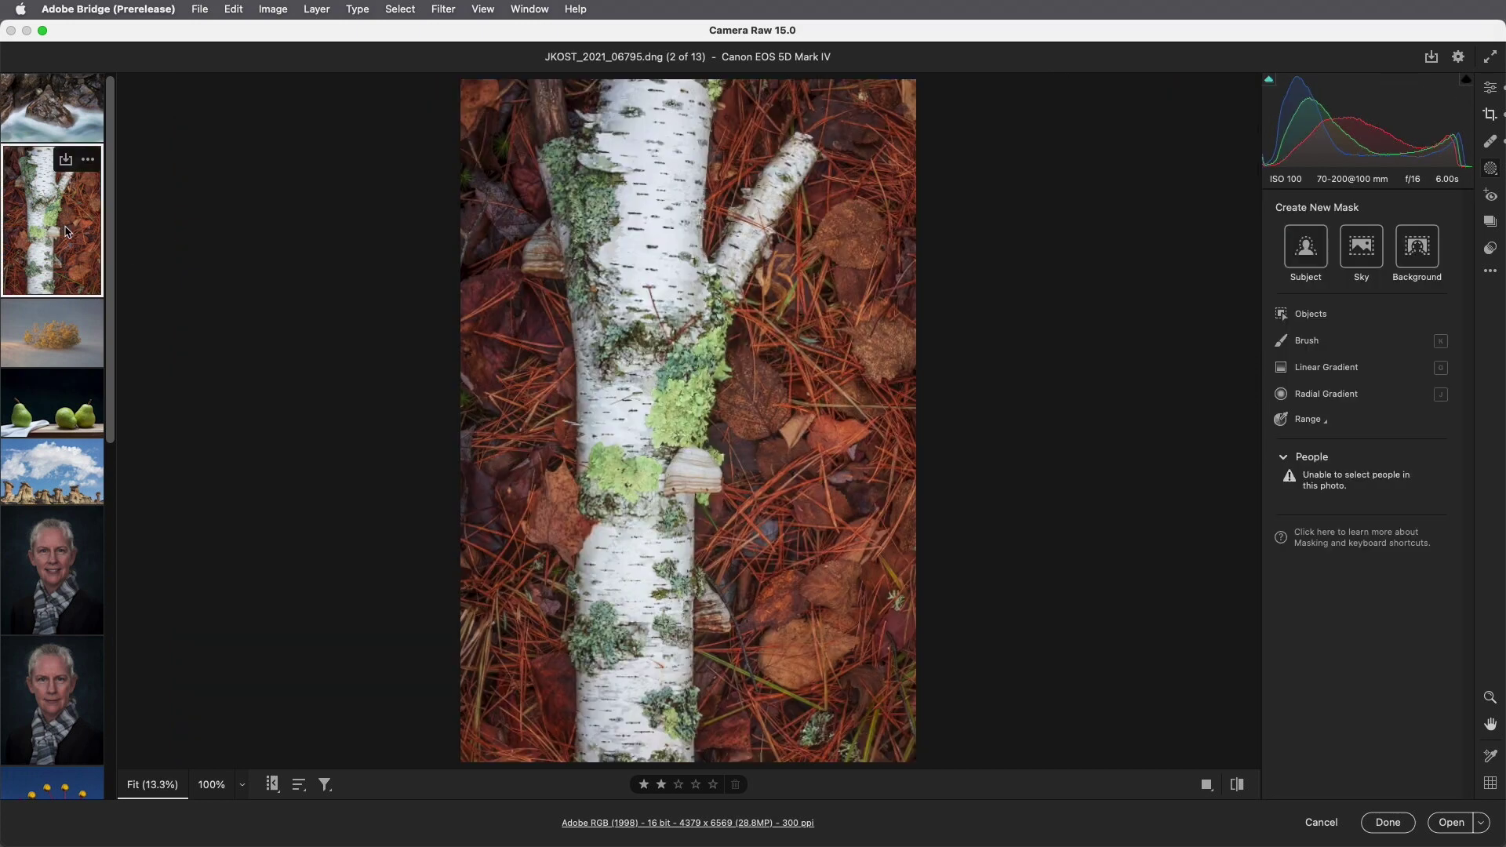
{"action": "key", "text": "super+alt+f"}
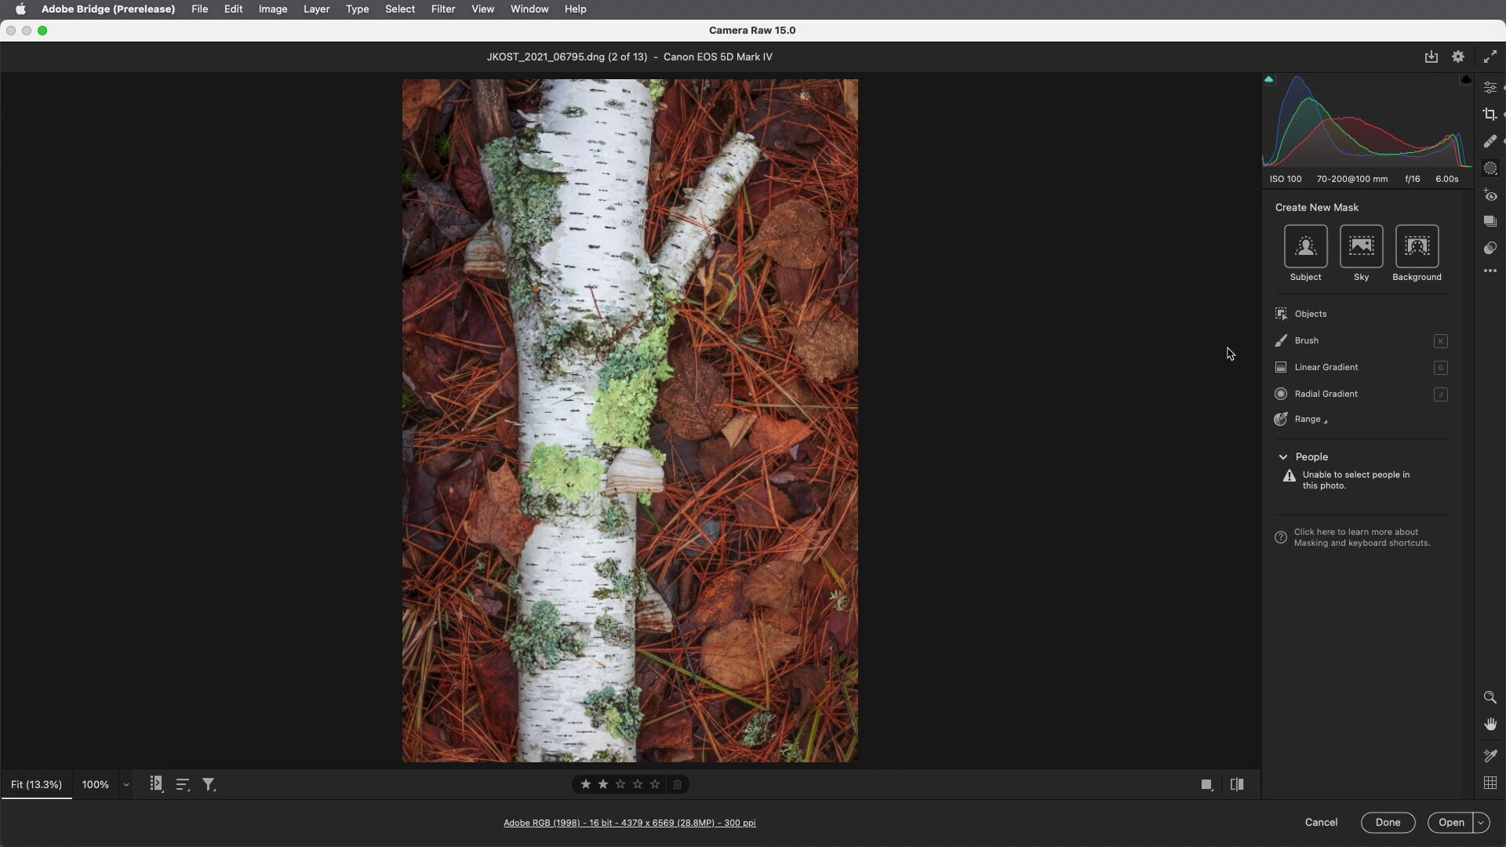
- Create a linear gradient mask fading from the photo's left side across the birch trunk, widen its transition and reposition it
{"action": "left_click", "coordinate": [1319, 369]}
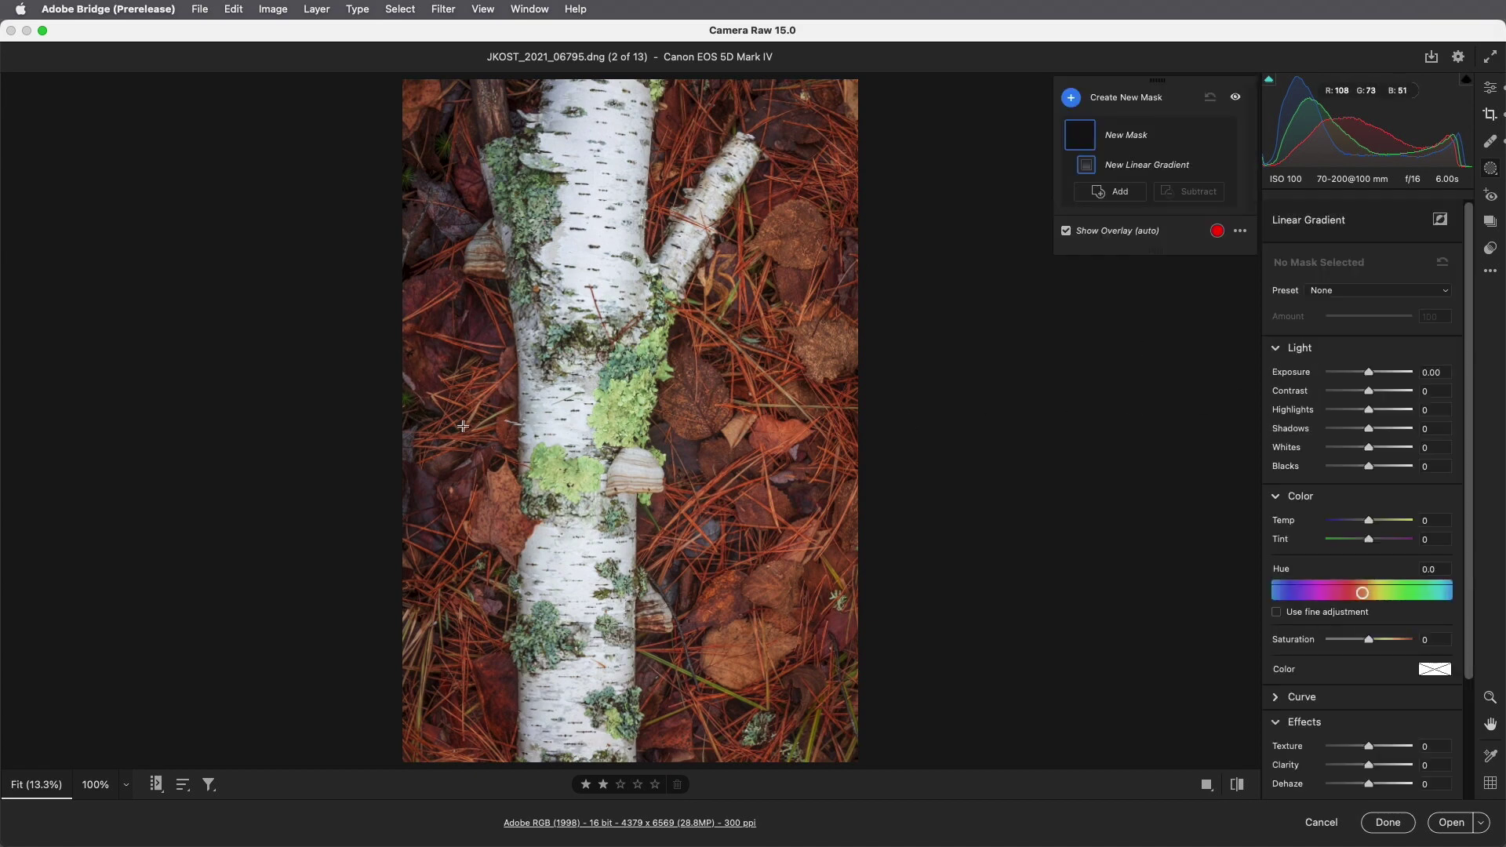
{"action": "left_click_drag", "start_coordinate": [485, 412], "coordinate": [695, 414]}
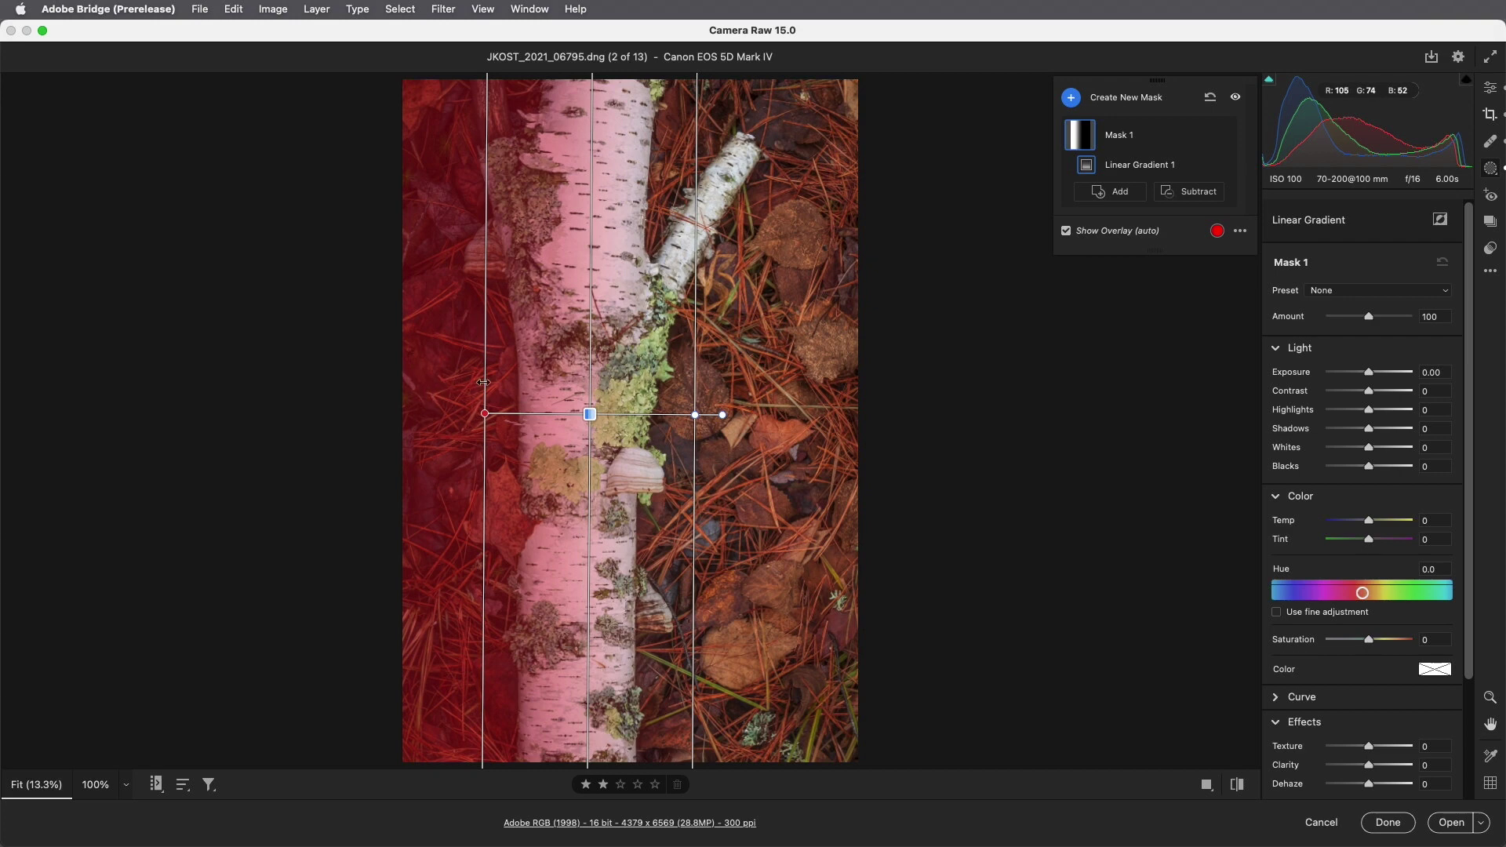
{"action": "mouse_move", "coordinate": [487, 393]}
{"action": "left_mouse_down"}
{"action": "mouse_move", "coordinate": [439, 384]}
{"action": "mouse_move", "coordinate": [549, 382]}
{"action": "mouse_move", "coordinate": [459, 381]}
{"action": "left_mouse_up"}
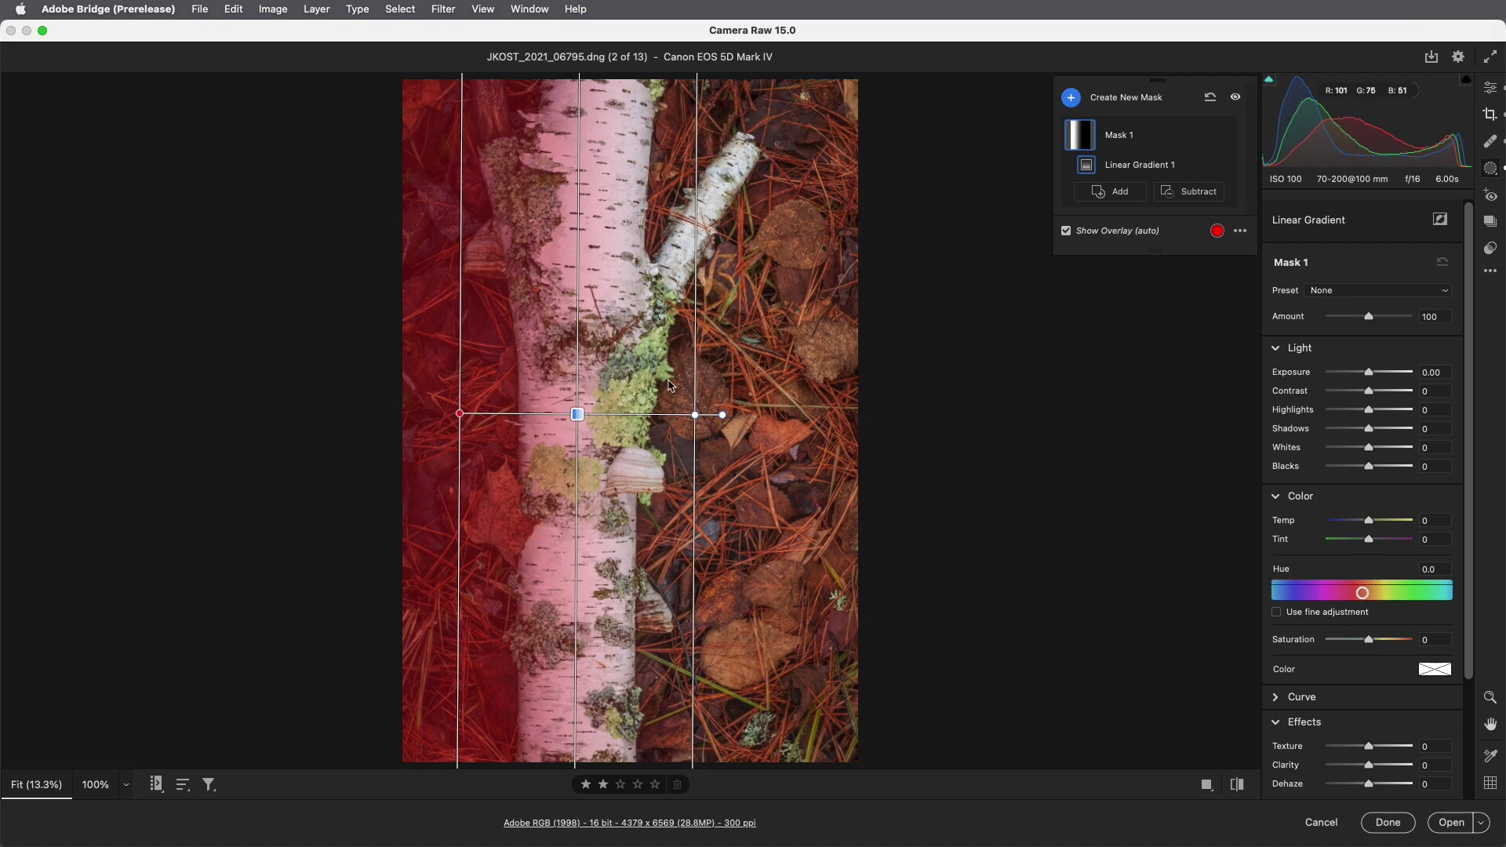
{"action": "left_click_drag", "start_coordinate": [694, 379], "coordinate": [721, 392]}
{"action": "mouse_move", "coordinate": [591, 414]}
{"action": "left_mouse_down"}
{"action": "mouse_move", "coordinate": [572, 393]}
{"action": "mouse_move", "coordinate": [605, 437]}
{"action": "mouse_move", "coordinate": [611, 400]}
{"action": "left_mouse_up"}
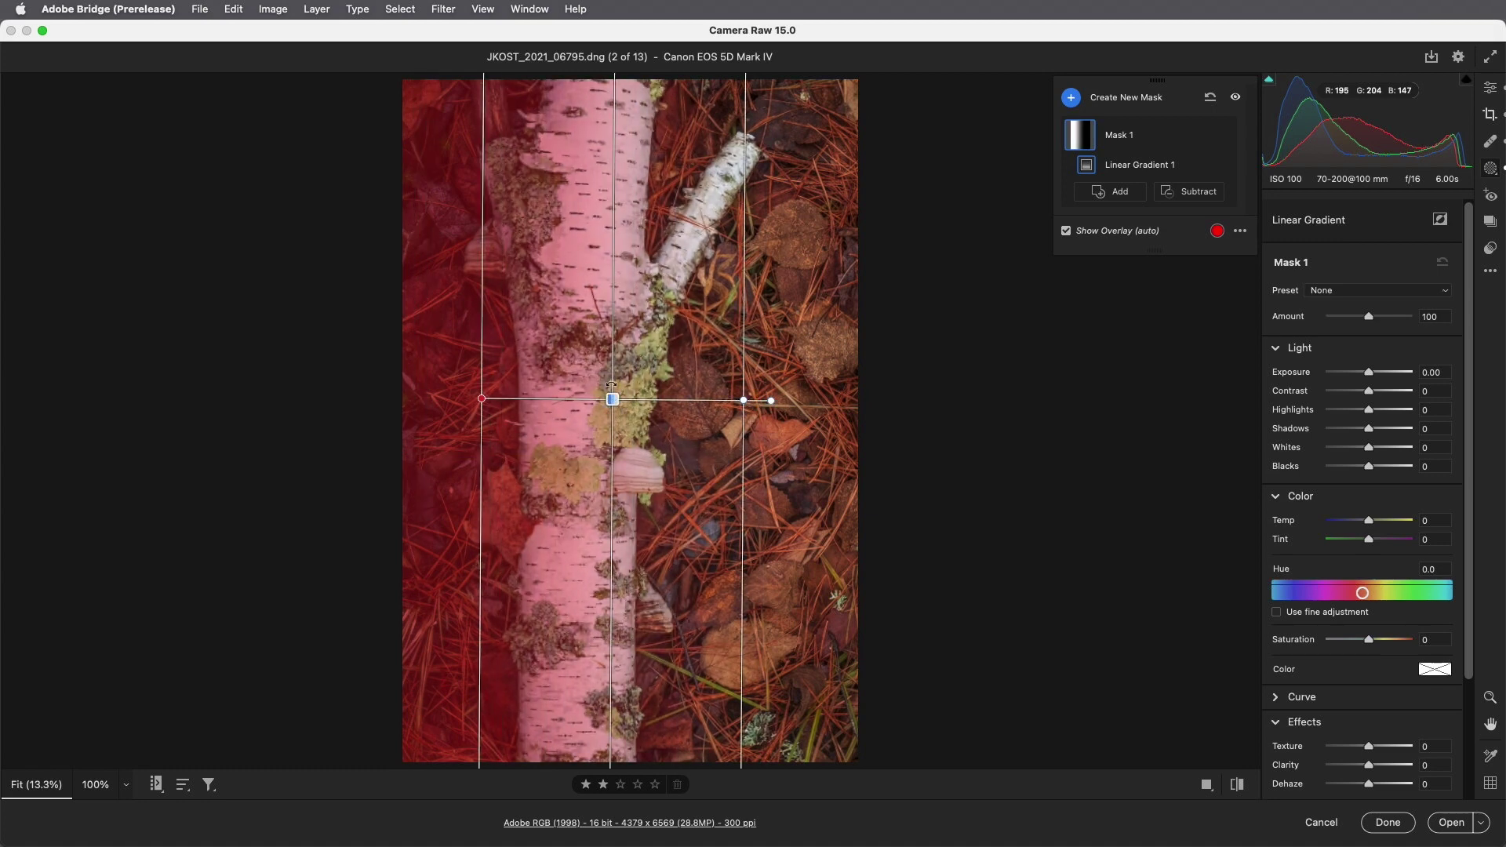
- Rotate the linear gradient clockwise so it slants across the trunk, and try inverting the mask and back
{"action": "mouse_move", "coordinate": [616, 186]}
{"action": "left_mouse_down"}
{"action": "mouse_move", "coordinate": [663, 194]}
{"action": "mouse_move", "coordinate": [619, 186]}
{"action": "left_mouse_up"}
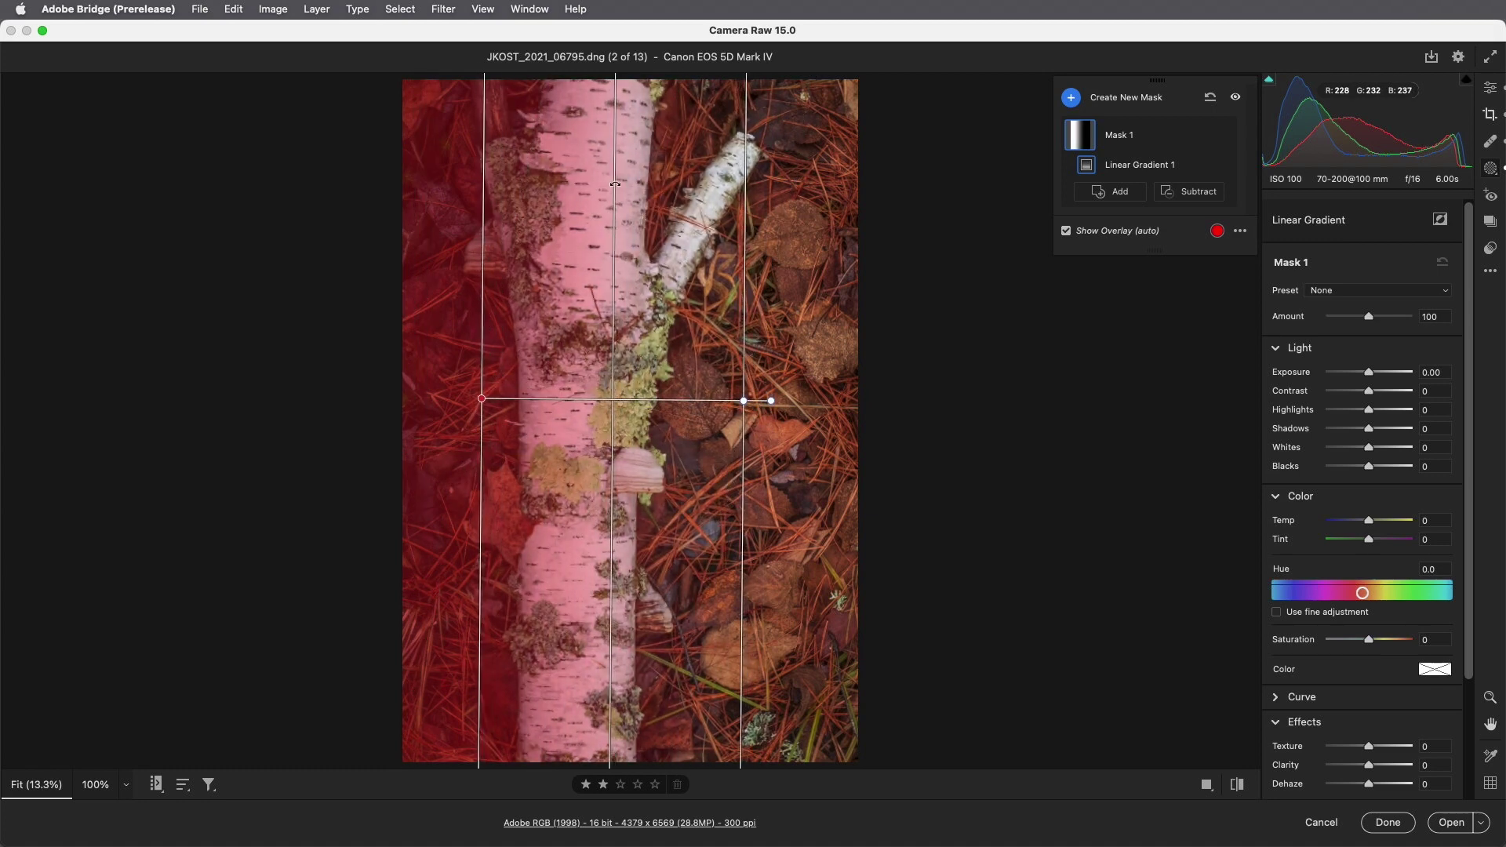
{"action": "left_click_drag", "start_coordinate": [772, 398], "coordinate": [765, 435]}
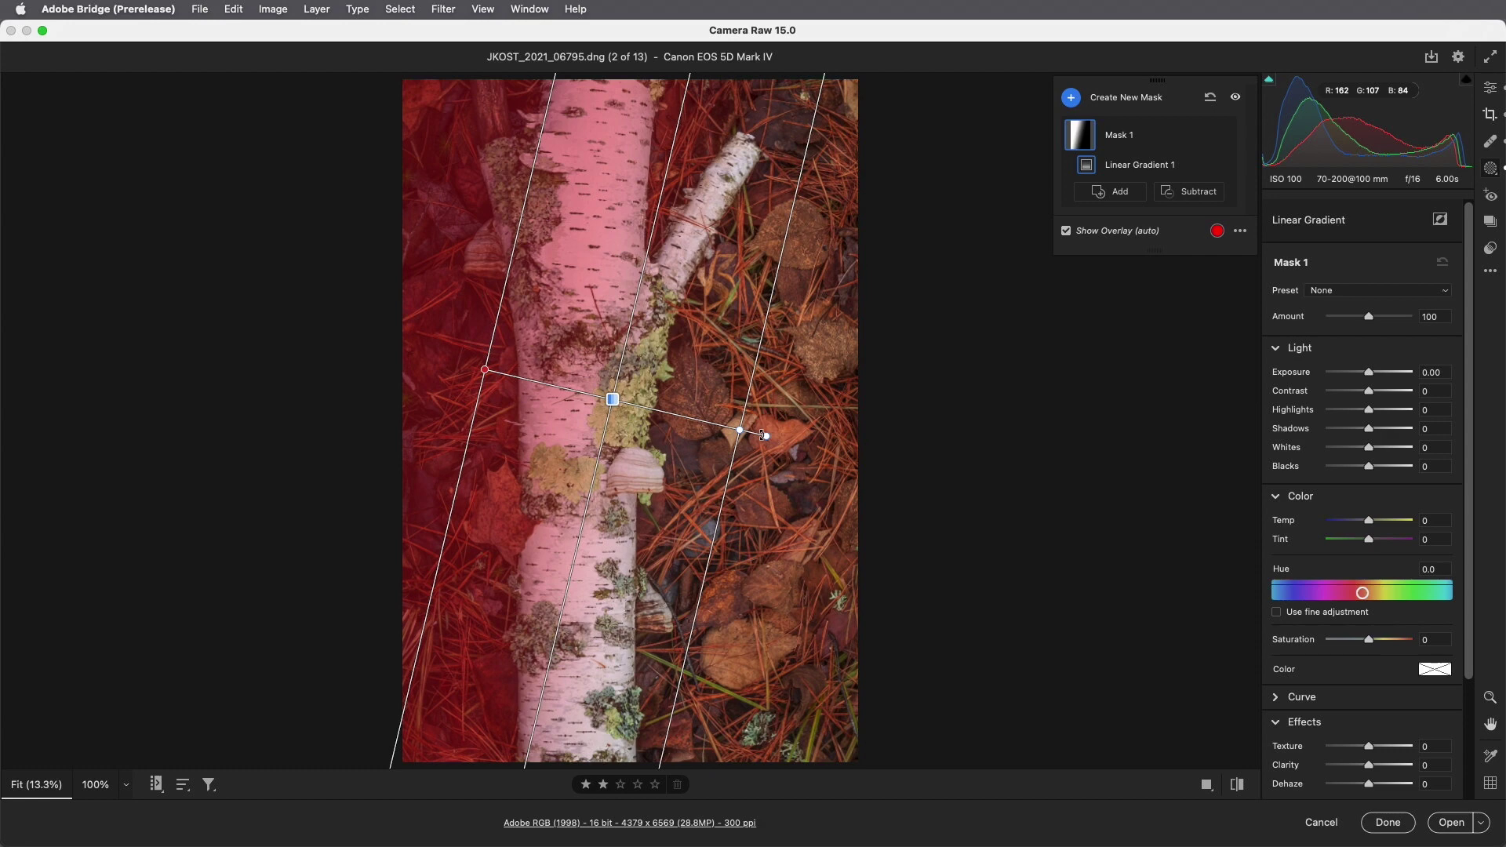
{"action": "key", "text": "apostrophe"}
{"action": "key", "text": "apostrophe"}
- Shape Mask 1's main point curve with points at Input 45, Output 65 and Input 165, Output 172
{"action": "left_click_drag", "start_coordinate": [1468, 348], "coordinate": [1468, 483]}
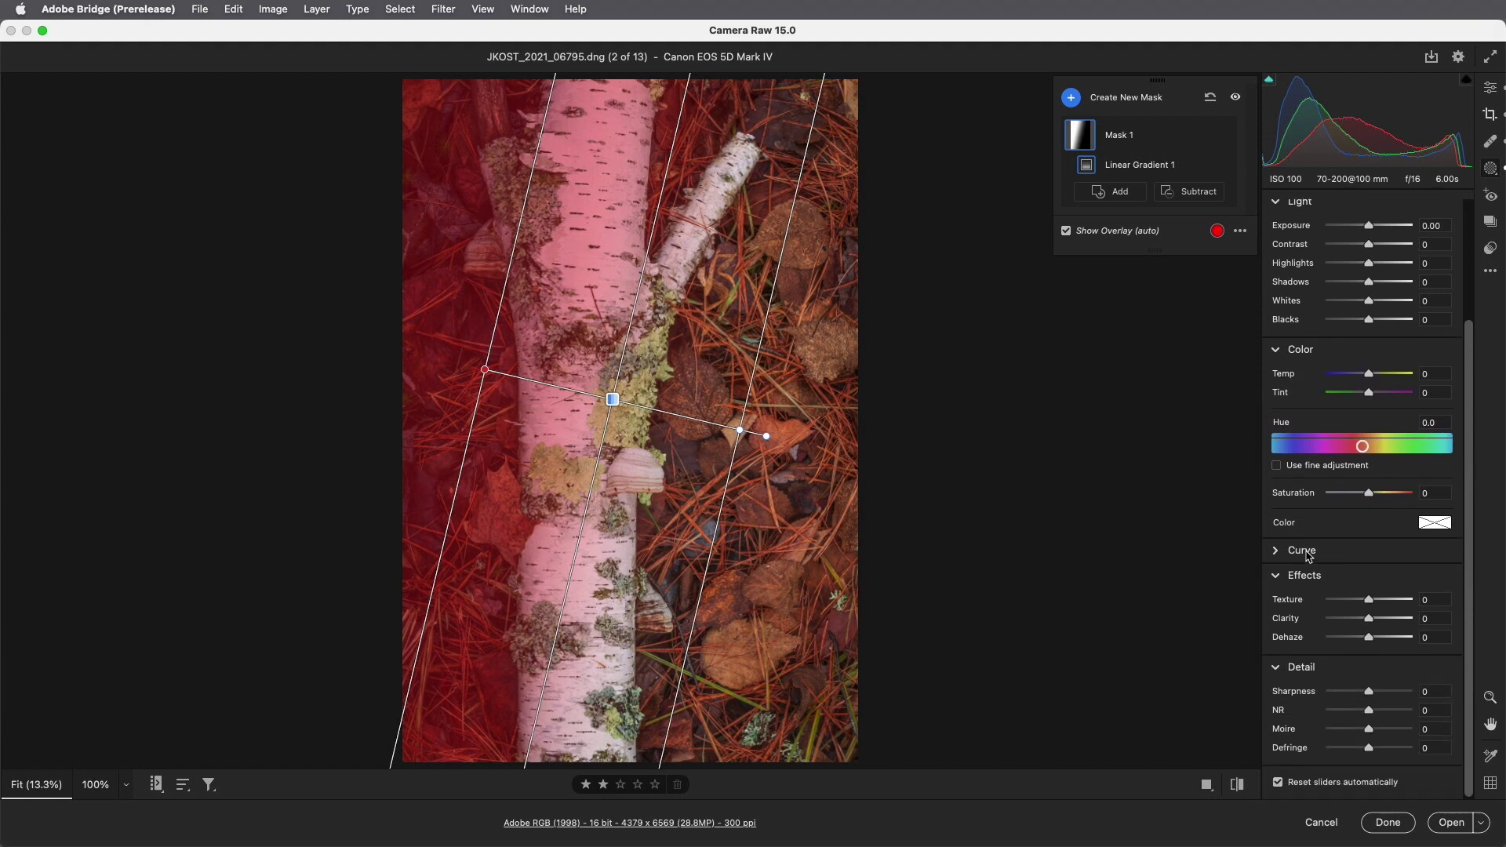
{"action": "left_click", "coordinate": [1277, 552]}
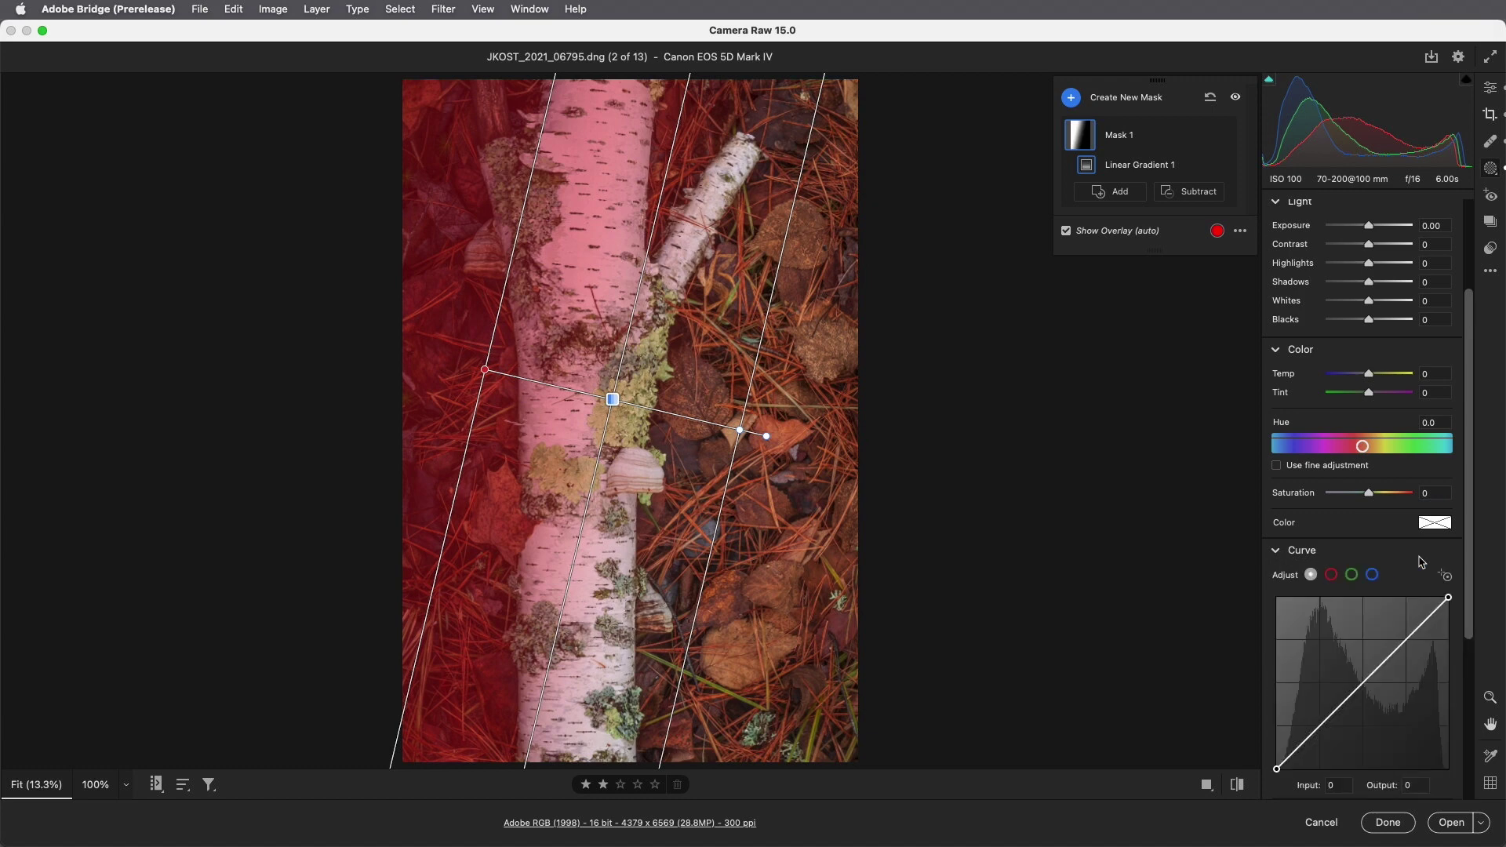
{"action": "scroll", "coordinate": [1440, 627], "scroll_direction": "down", "scroll_amount": 3}
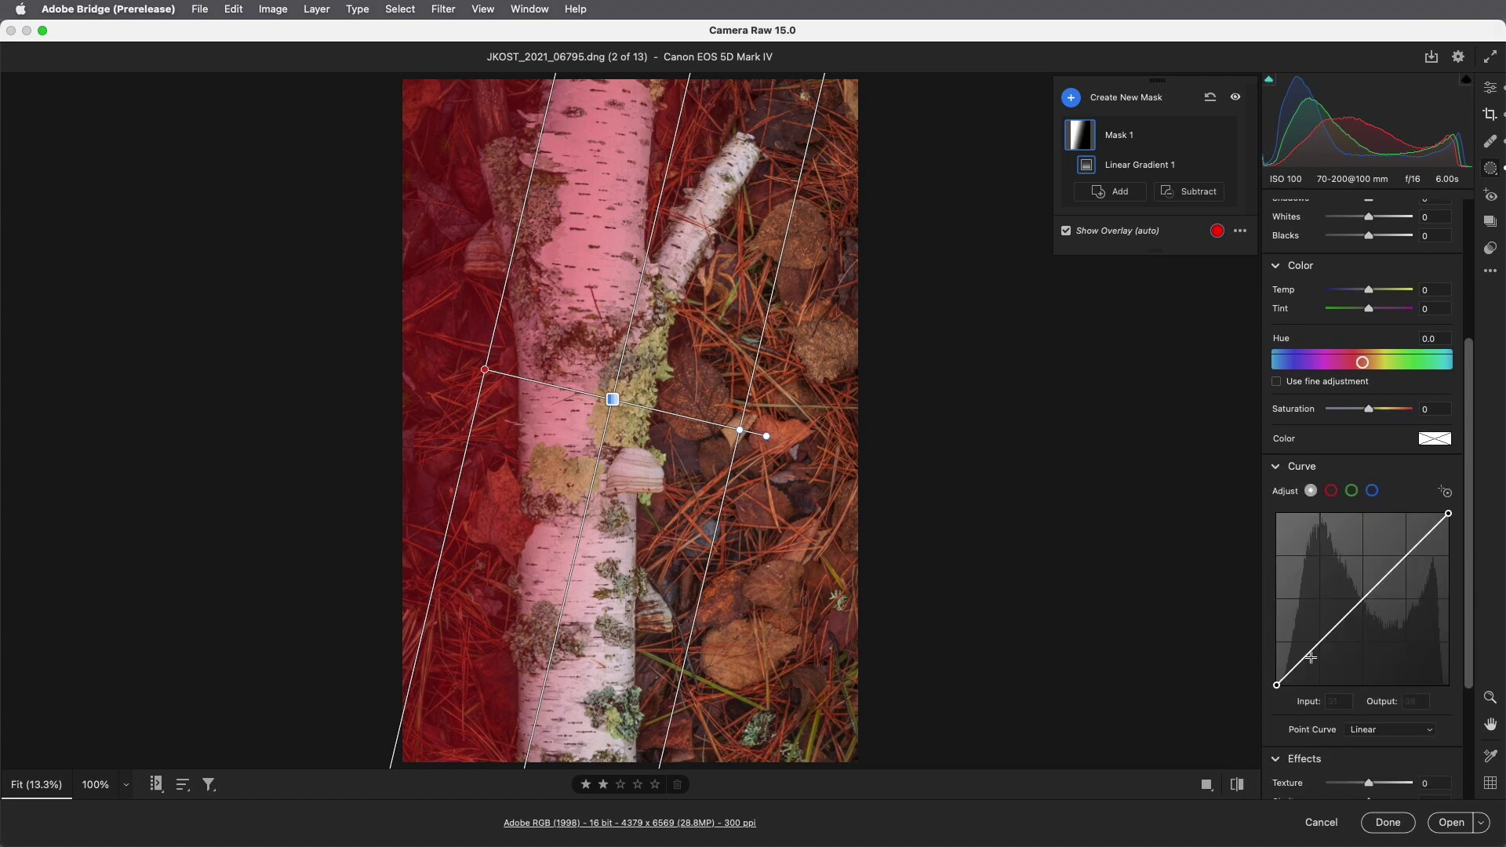
{"action": "left_click_drag", "start_coordinate": [1311, 662], "coordinate": [1307, 641]}
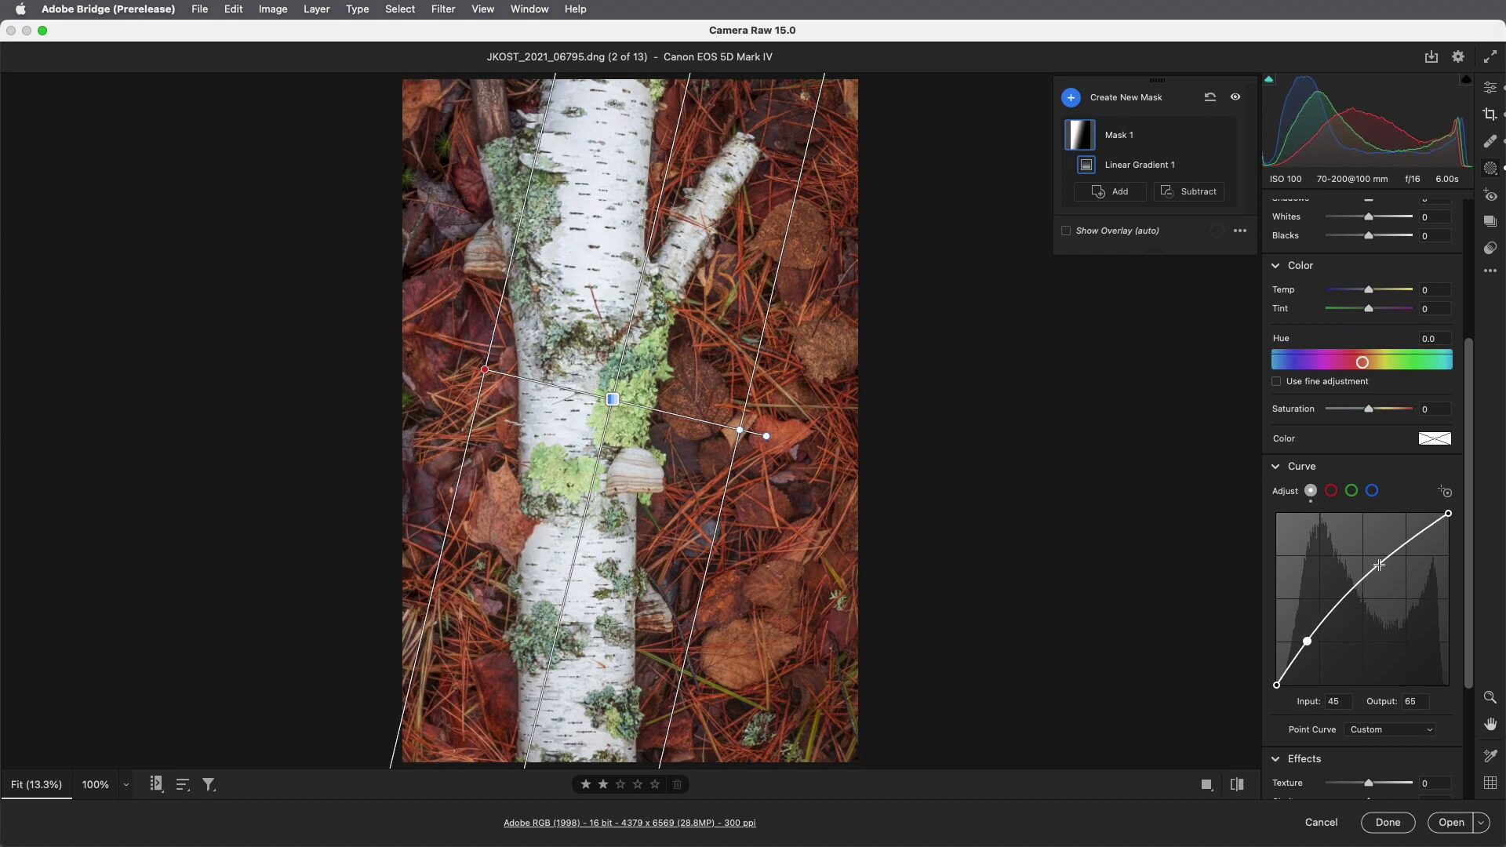
{"action": "left_click_drag", "start_coordinate": [1380, 562], "coordinate": [1389, 568]}
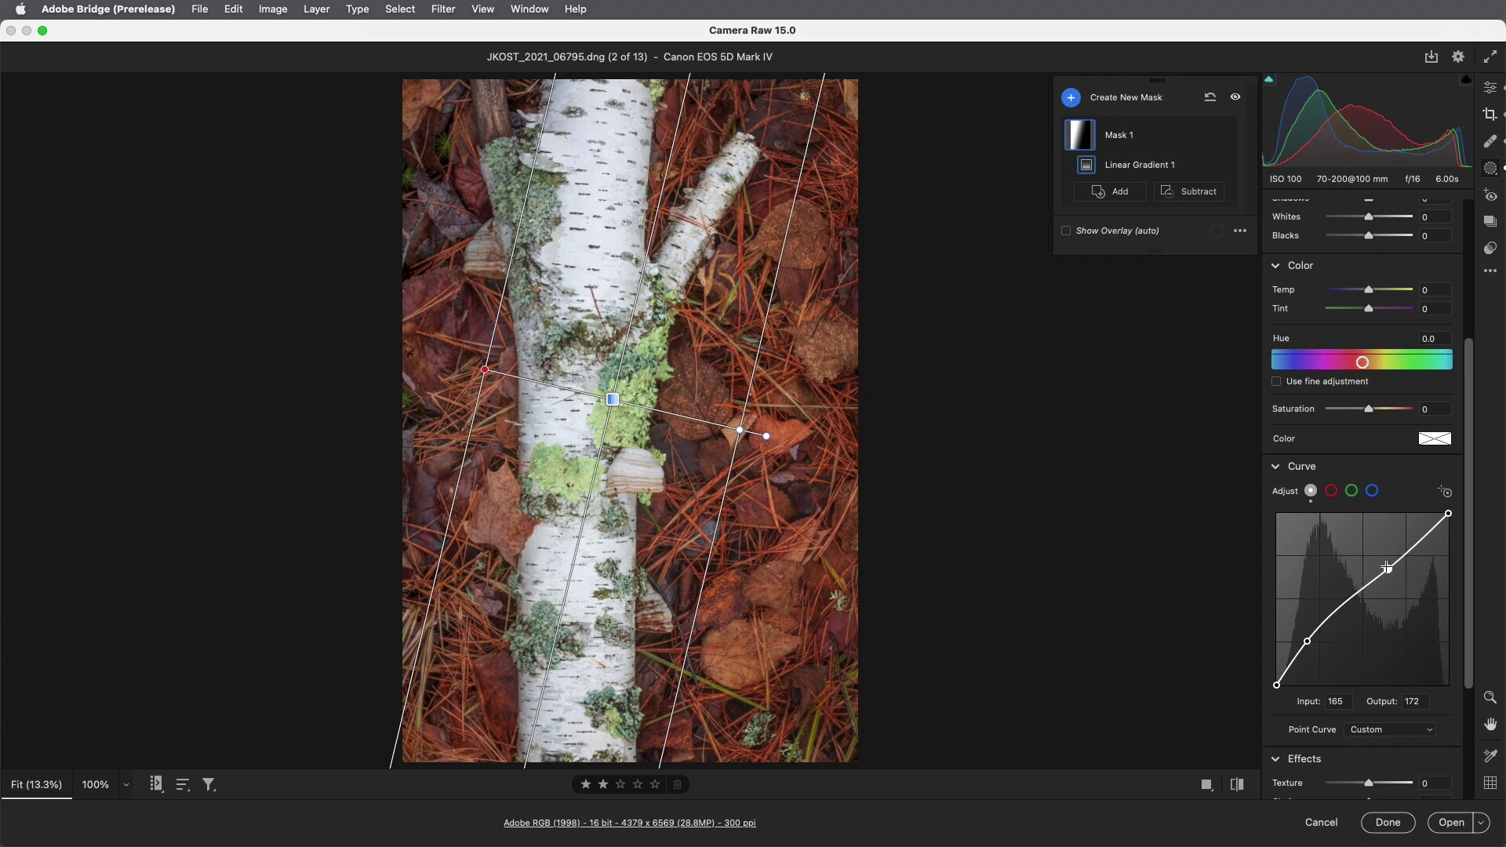
- Bend Mask 1's blue curve to Input 128, Output 115 and its red curve to Input 126, Output 134
{"action": "left_click", "coordinate": [1373, 493]}
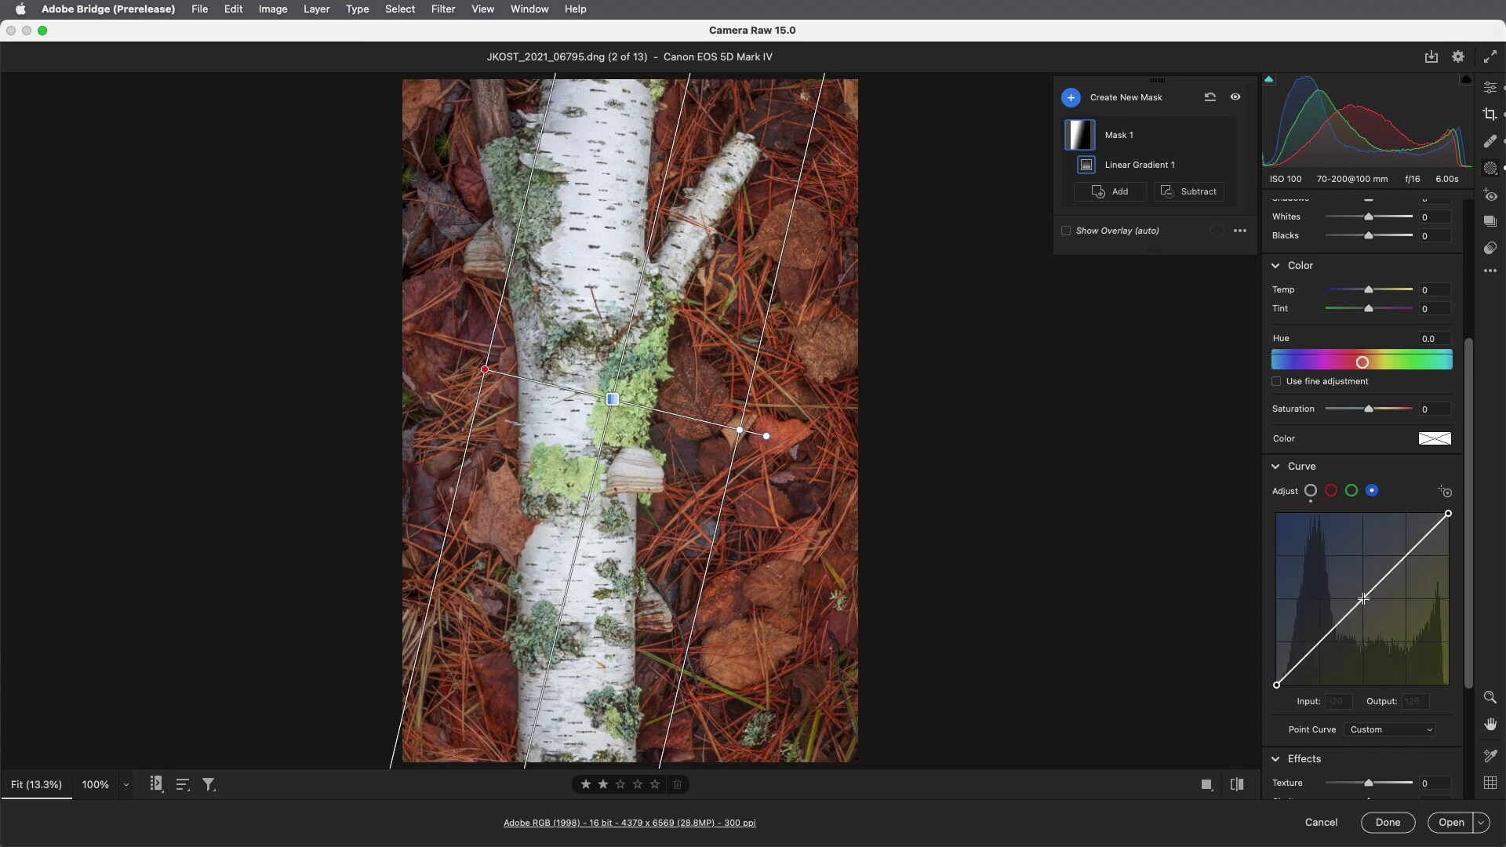
{"action": "left_click_drag", "start_coordinate": [1364, 599], "coordinate": [1363, 606]}
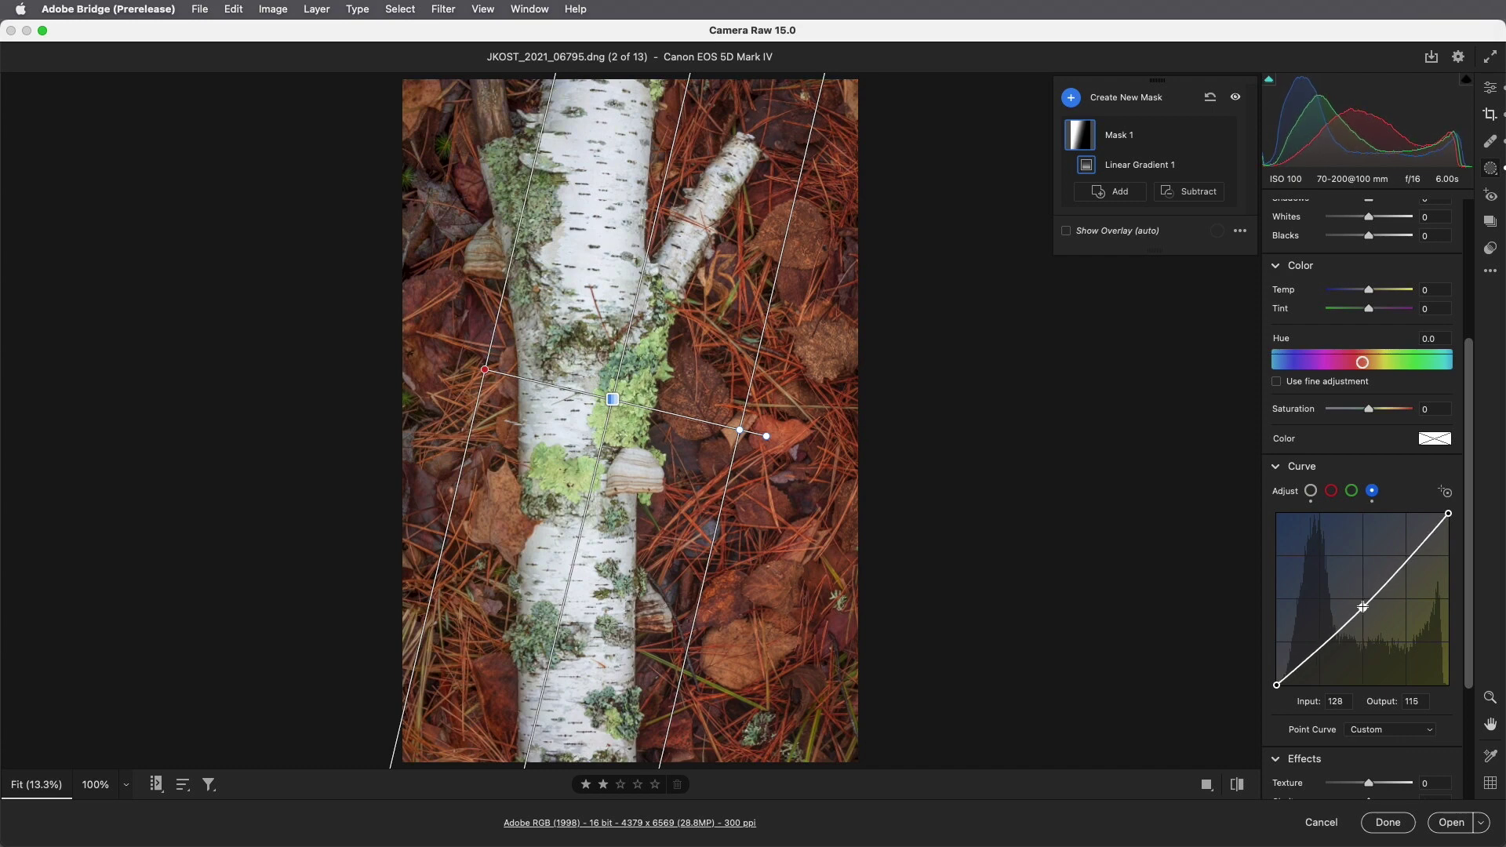
{"action": "left_click", "coordinate": [1332, 491]}
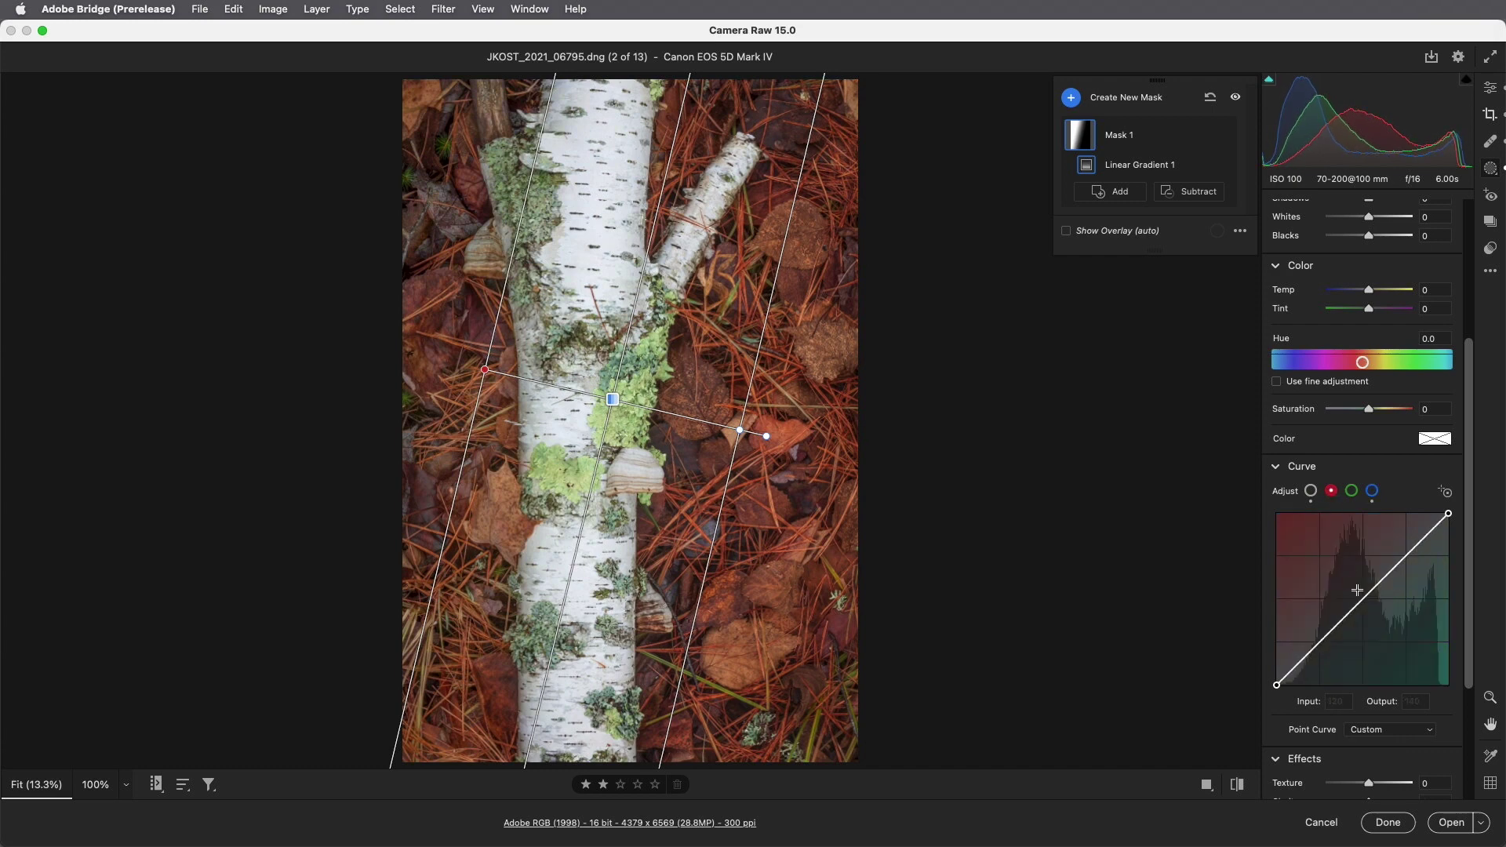
{"action": "left_click_drag", "start_coordinate": [1362, 600], "coordinate": [1361, 595]}
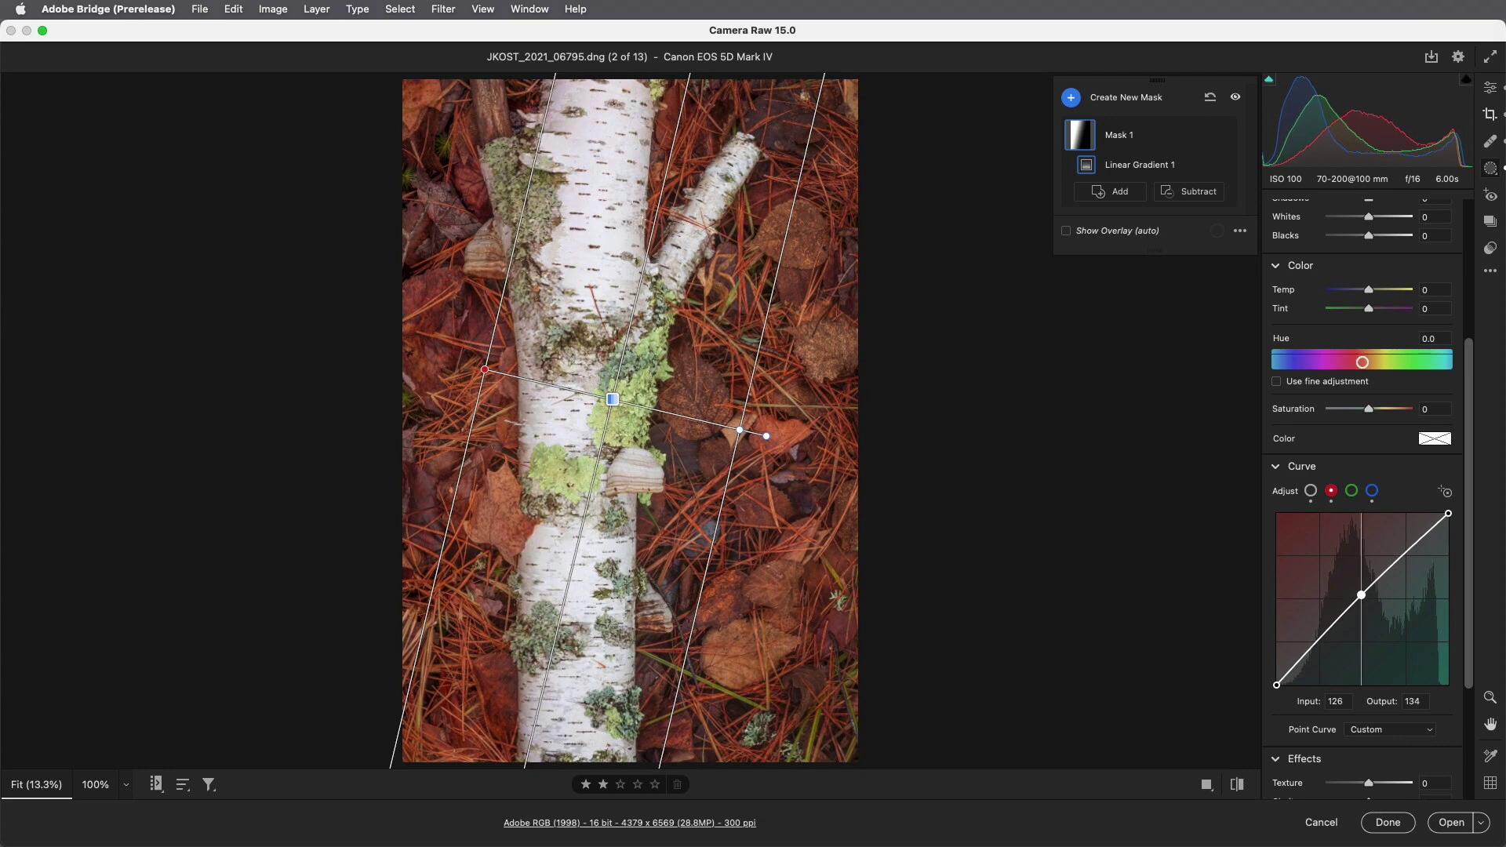
{"action": "left_click", "coordinate": [1284, 468]}
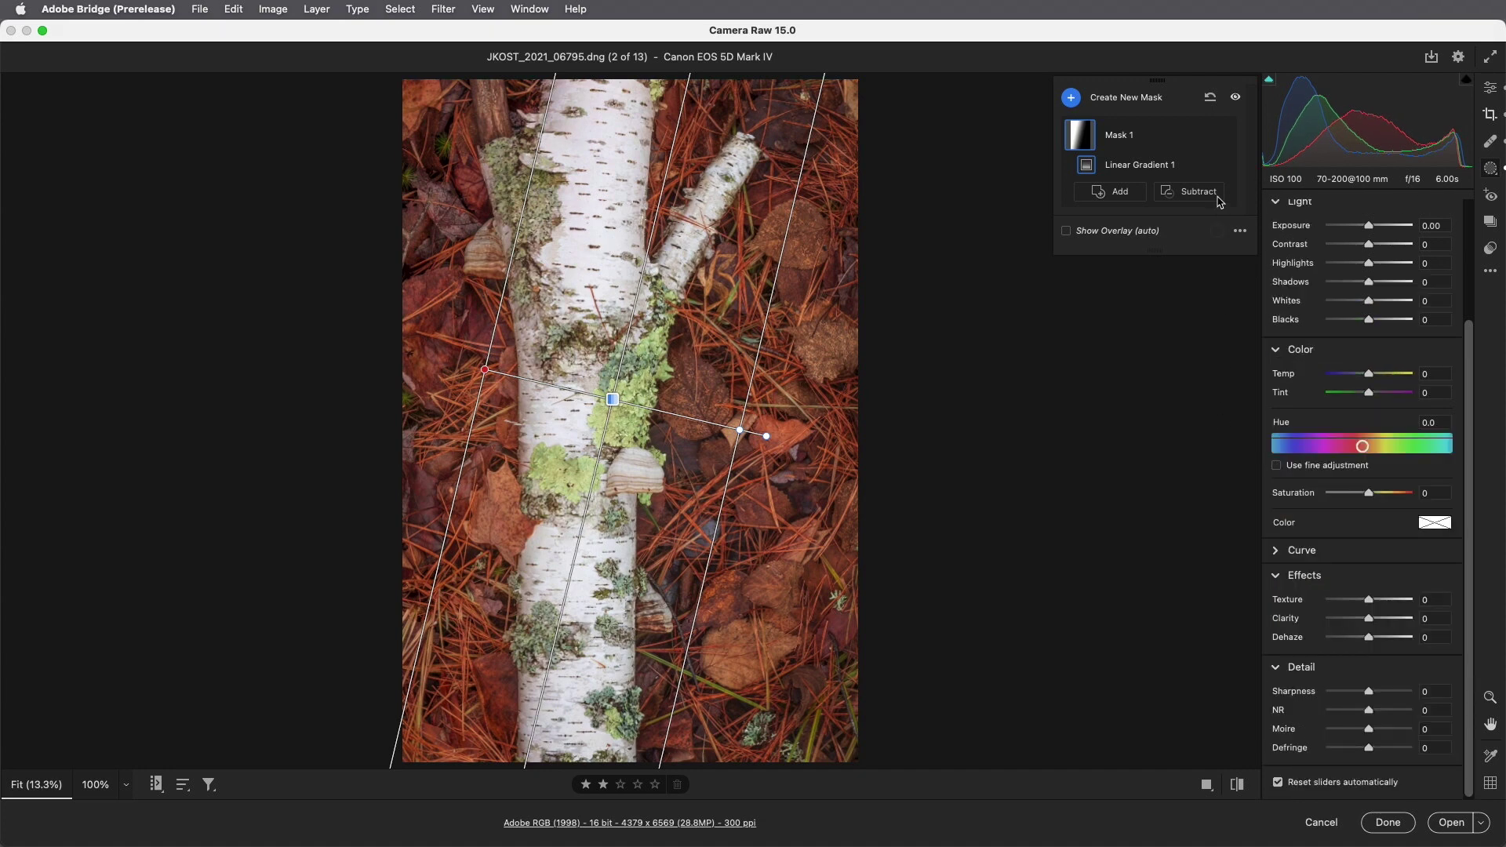
- Compare the birch photo with Mask 1 hidden and shown
{"action": "left_click", "coordinate": [1224, 136]}
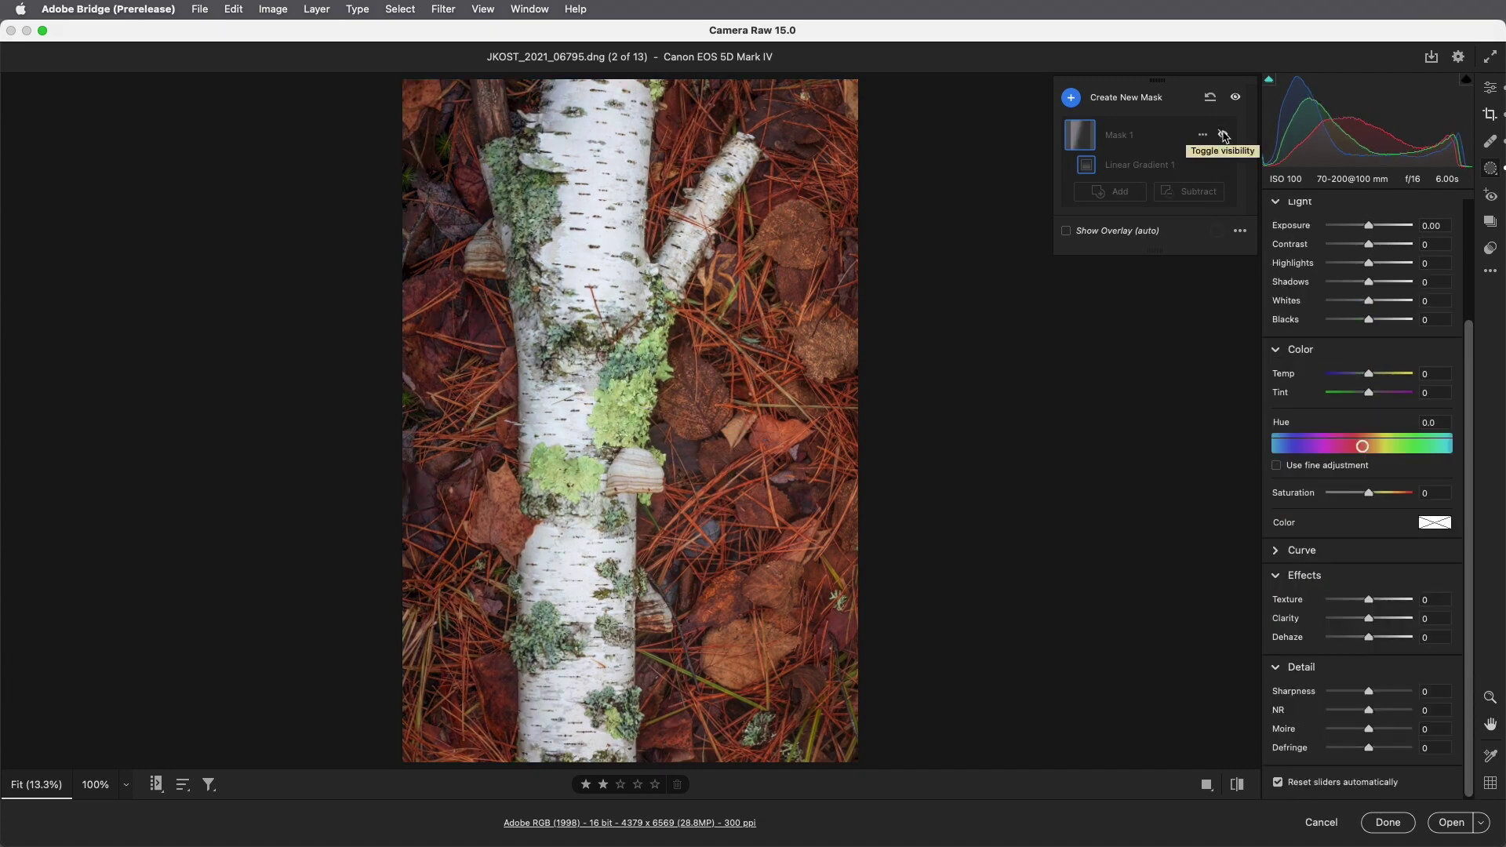
{"action": "left_click", "coordinate": [1223, 136]}
{"action": "left_click", "coordinate": [1223, 136]}
{"action": "left_click", "coordinate": [1224, 136]}
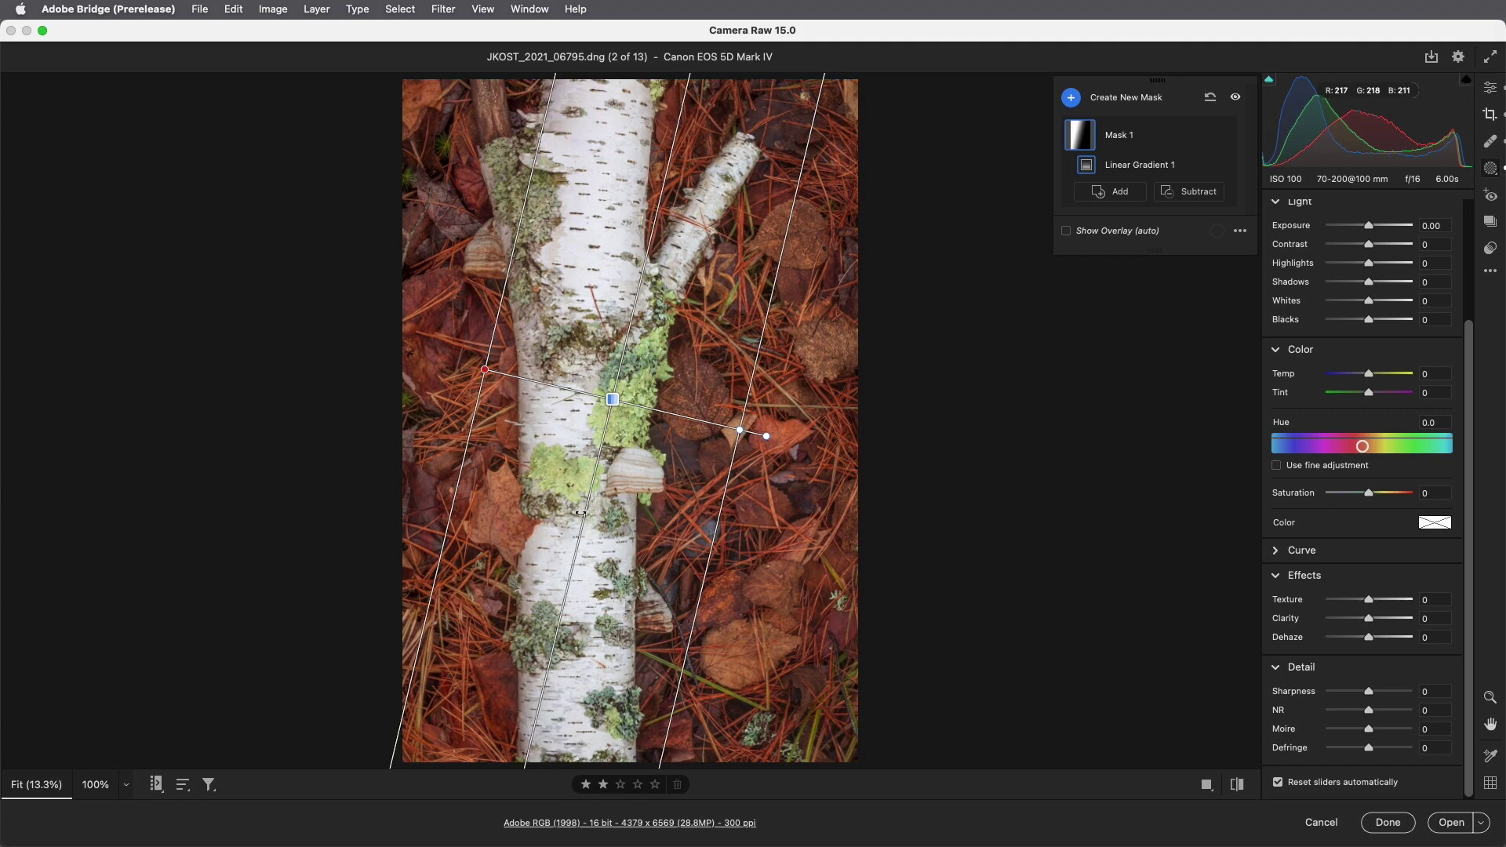
- Subtract the birch trunk from Mask 1 by painting over it with a brush at Feather 56 and Flow 100
{"action": "left_click", "coordinate": [1192, 197]}
{"action": "left_click", "coordinate": [1226, 302]}
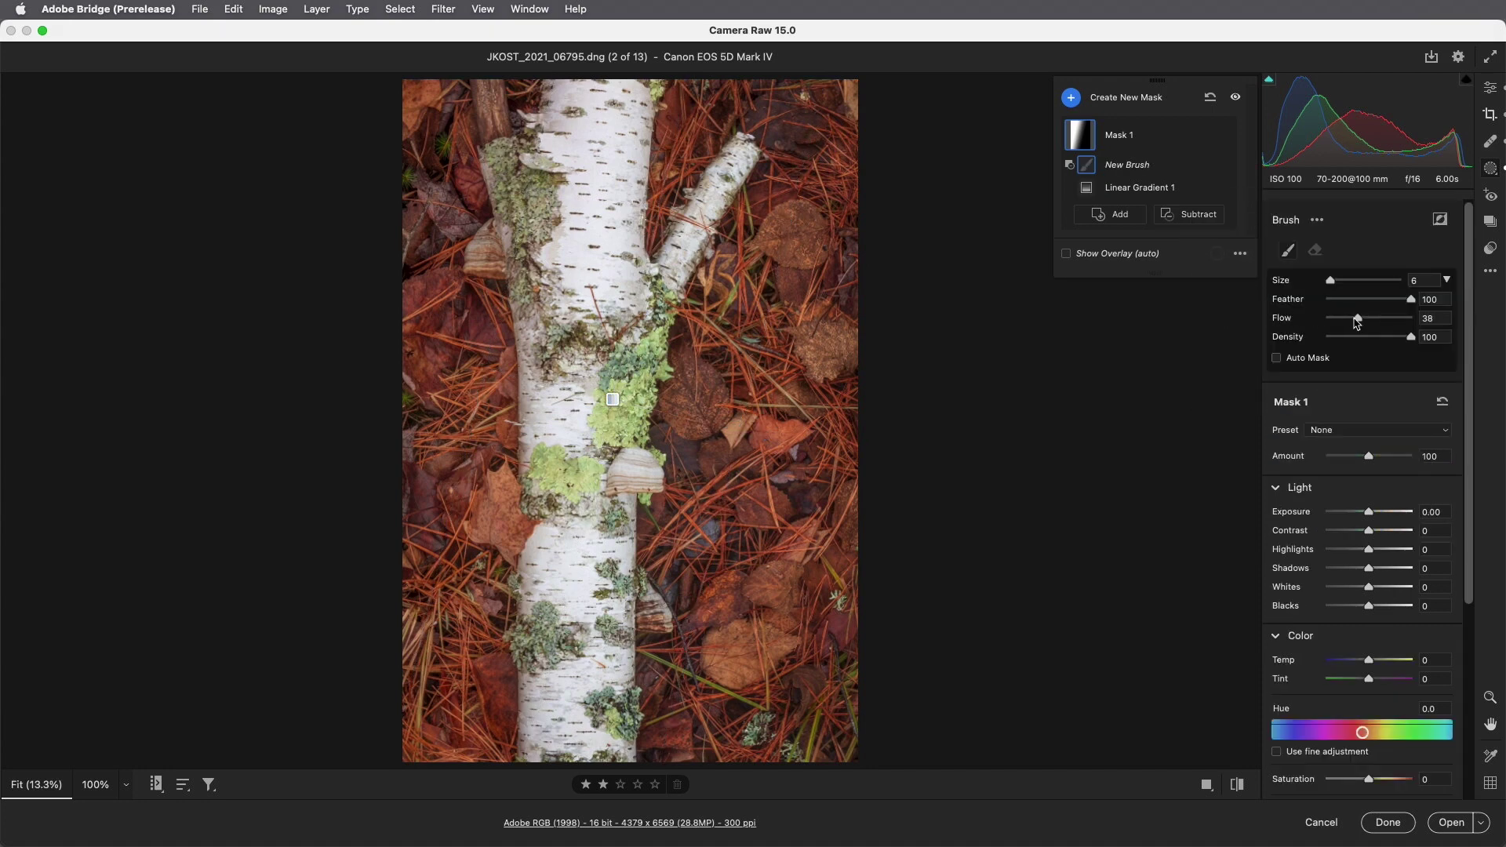
{"action": "mouse_move", "coordinate": [1358, 318]}
{"action": "left_mouse_down"}
{"action": "mouse_move", "coordinate": [1412, 322]}
{"action": "mouse_move", "coordinate": [1403, 303]}
{"action": "mouse_move", "coordinate": [1370, 302]}
{"action": "left_mouse_up"}
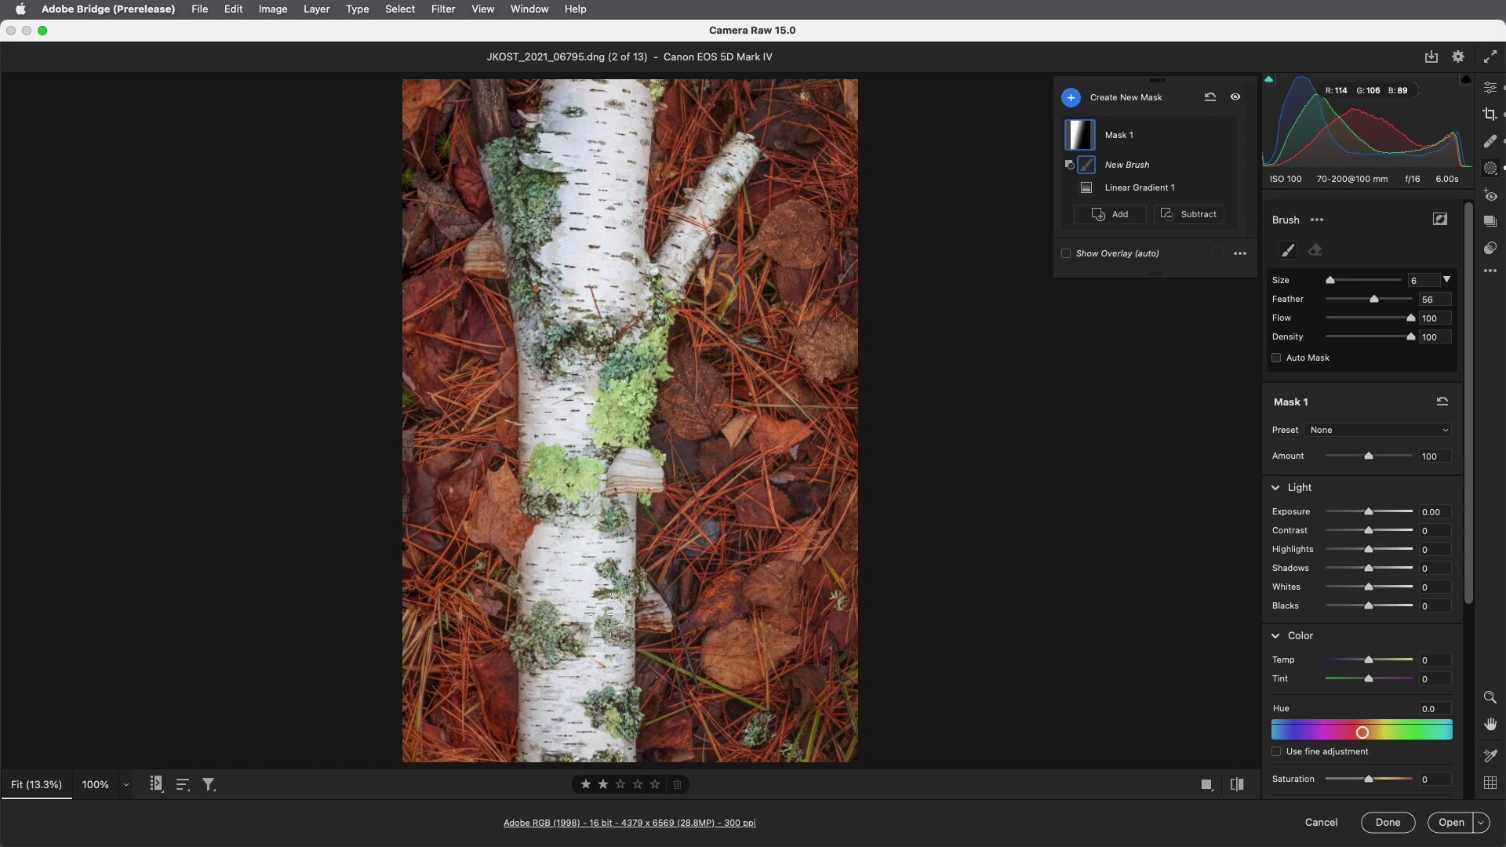
{"action": "mouse_move", "coordinate": [600, 709]}
{"action": "left_mouse_down"}
{"action": "mouse_move", "coordinate": [555, 747]}
{"action": "mouse_move", "coordinate": [583, 749]}
{"action": "mouse_move", "coordinate": [551, 732]}
{"action": "left_mouse_up"}
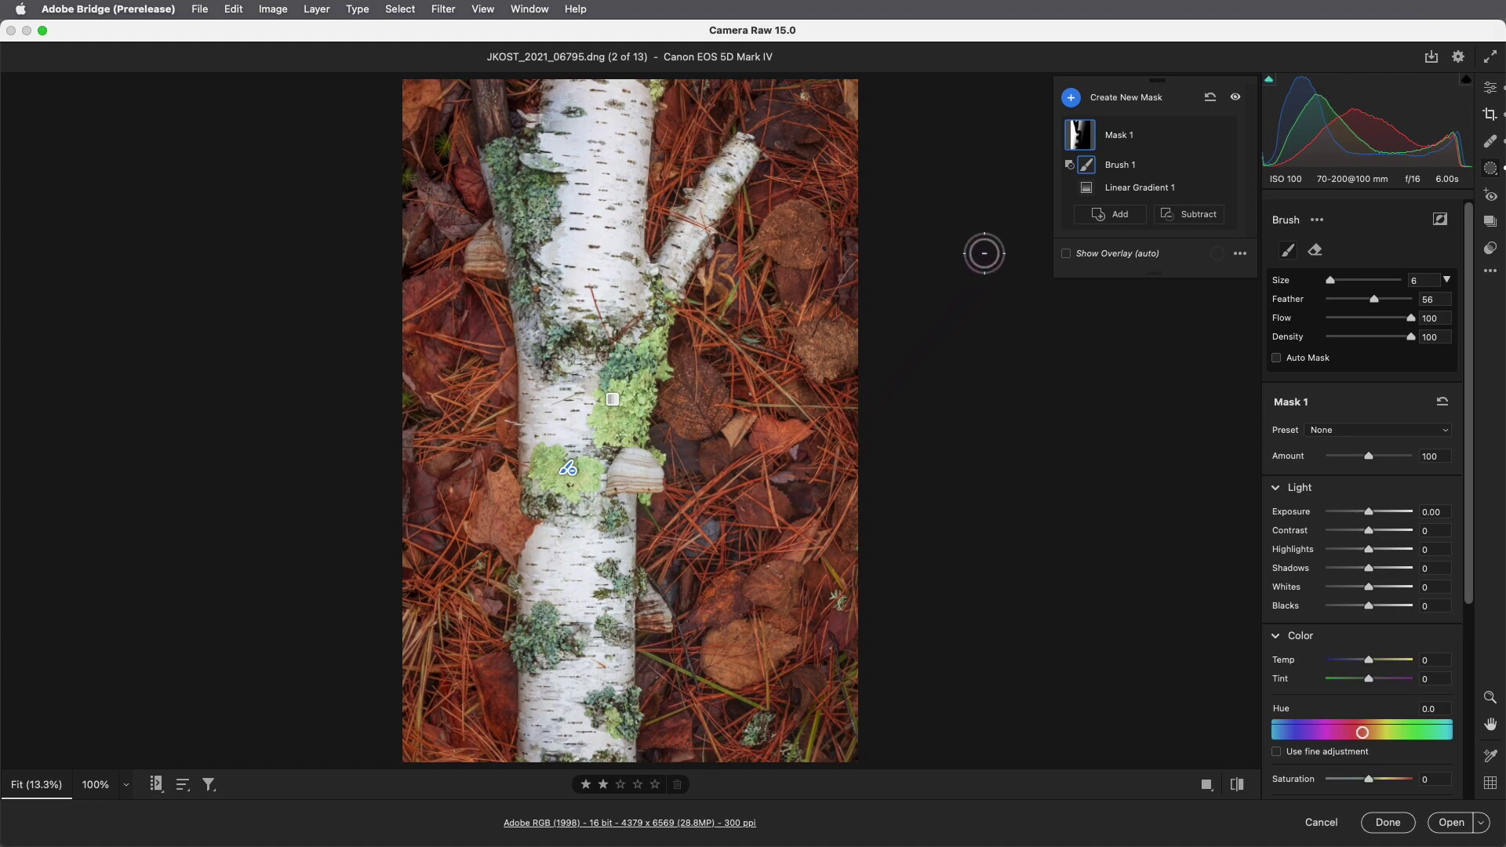
- Select Linear Gradient 1 within Mask 1 and reposition it, narrowing its transition and making it more upright
{"action": "mouse_move", "coordinate": [1085, 195]}
{"action": "left_click", "coordinate": [1118, 190]}
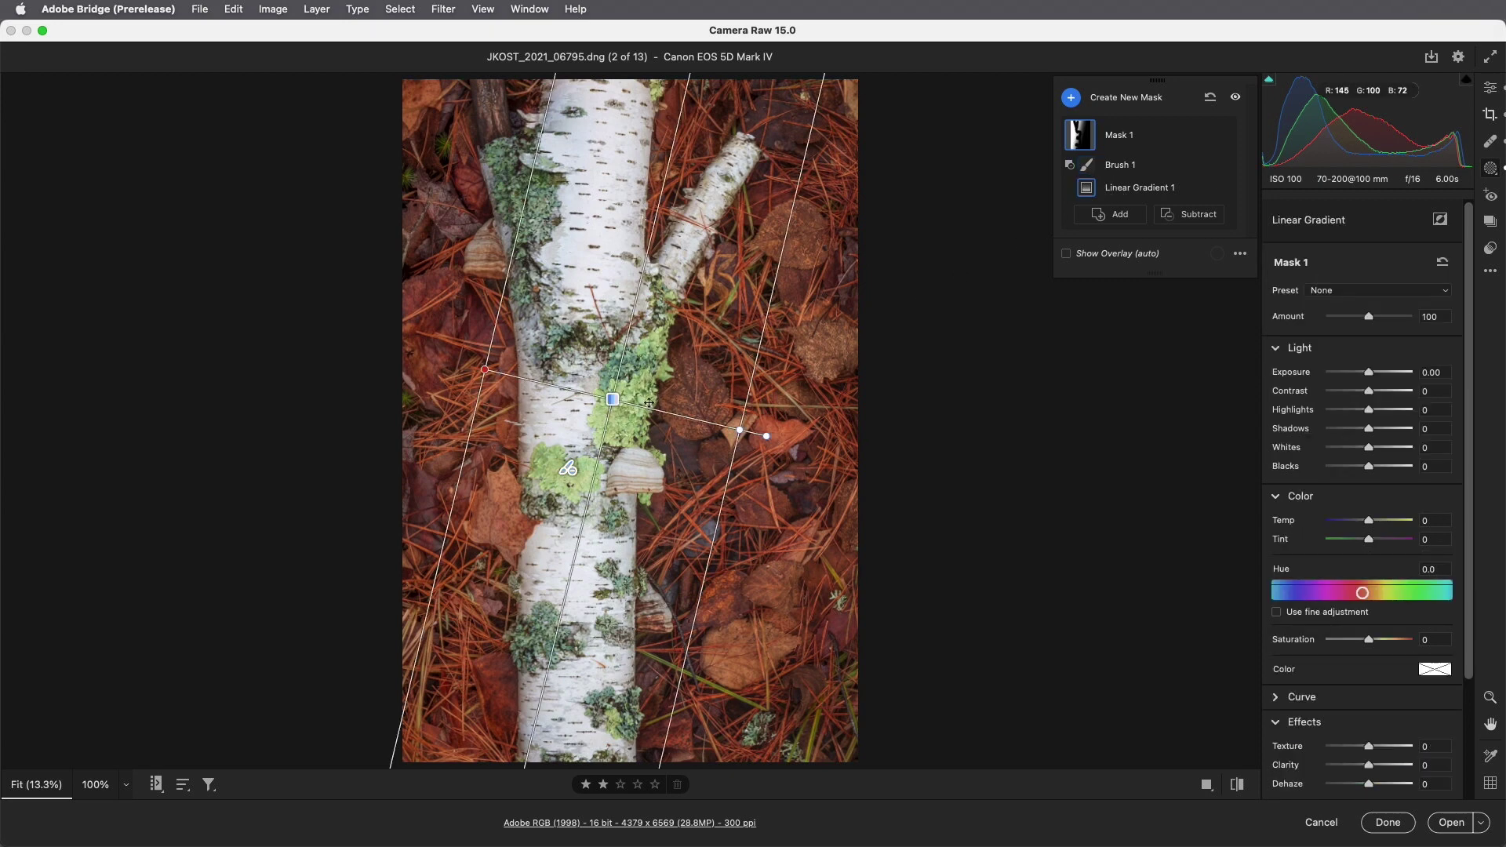
{"action": "mouse_move", "coordinate": [612, 399]}
{"action": "left_mouse_down"}
{"action": "mouse_move", "coordinate": [548, 401]}
{"action": "mouse_move", "coordinate": [595, 413]}
{"action": "left_mouse_up"}
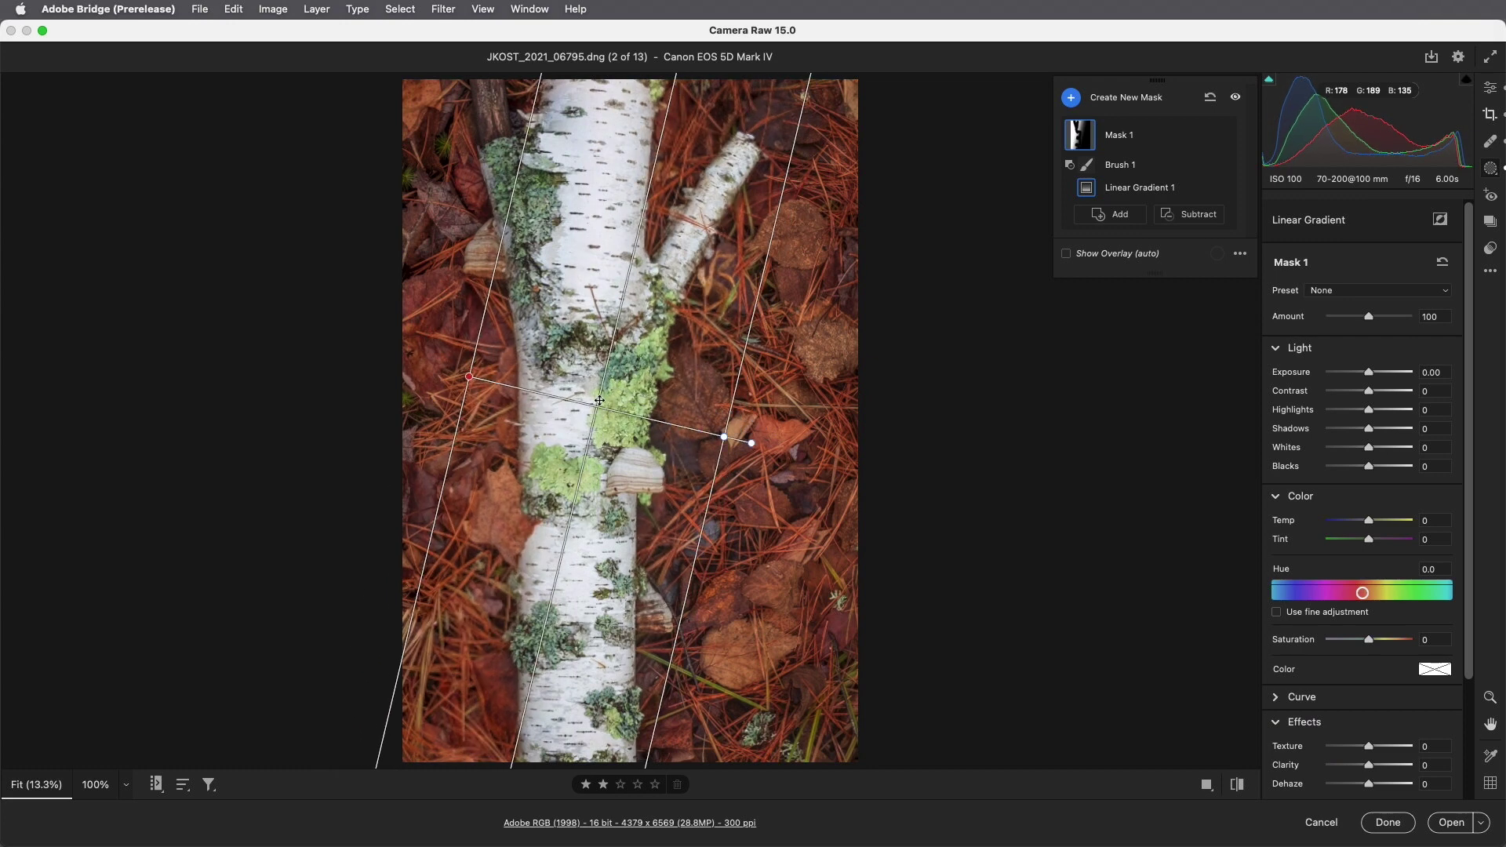
{"action": "left_click_drag", "start_coordinate": [753, 434], "coordinate": [673, 408]}
{"action": "mouse_move", "coordinate": [575, 394]}
{"action": "left_mouse_down"}
{"action": "mouse_move", "coordinate": [549, 388]}
{"action": "mouse_move", "coordinate": [588, 379]}
{"action": "left_mouse_up"}
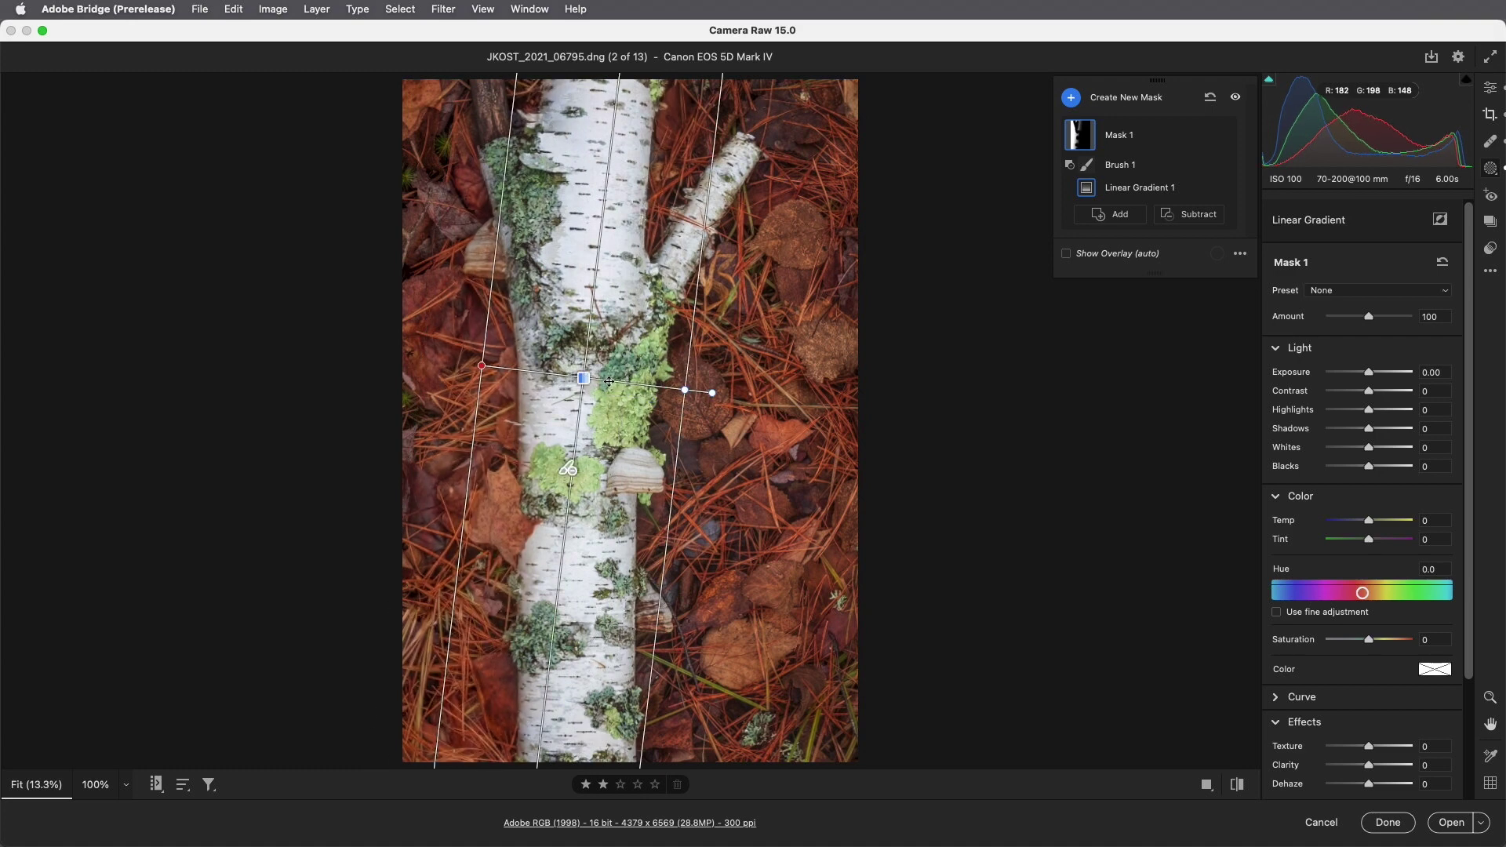
- Select Brush 1 and examine the options available for the brush component and for Mask 1
{"action": "left_click", "coordinate": [1124, 170]}
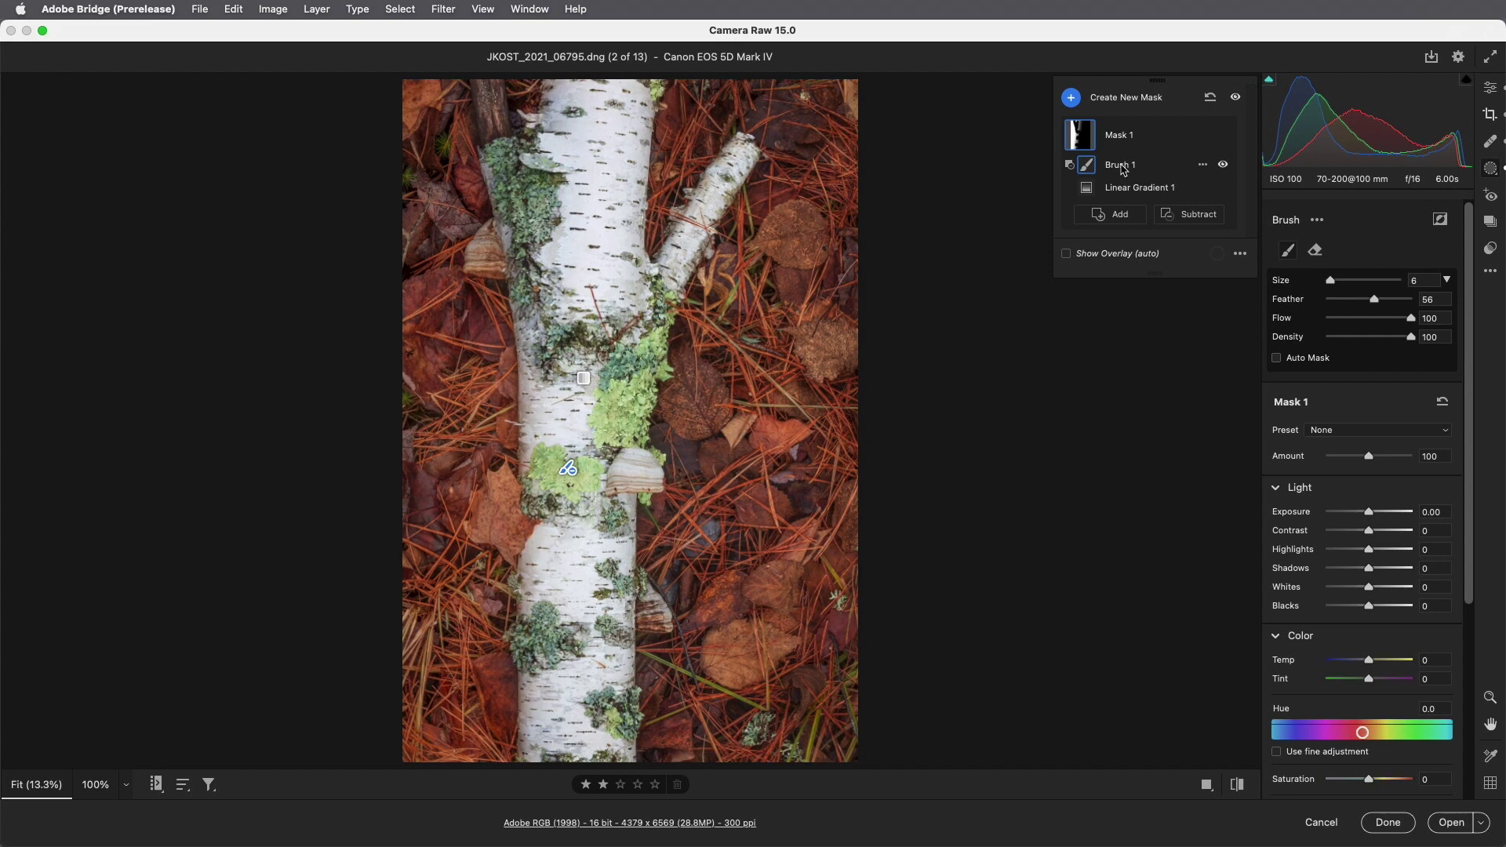
{"action": "left_click", "coordinate": [1202, 166]}
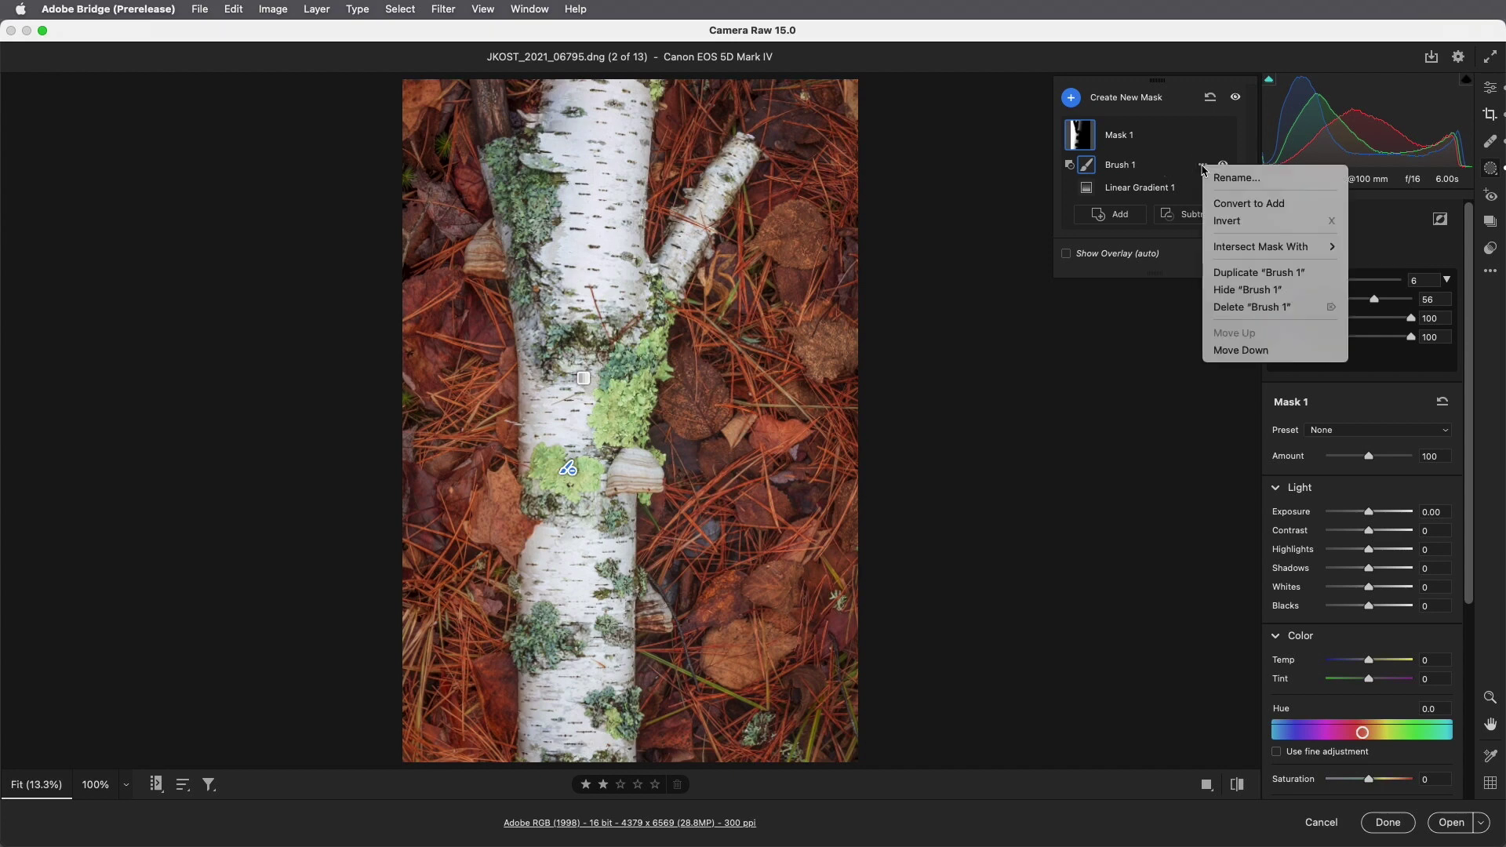
{"action": "left_click", "coordinate": [1202, 166]}
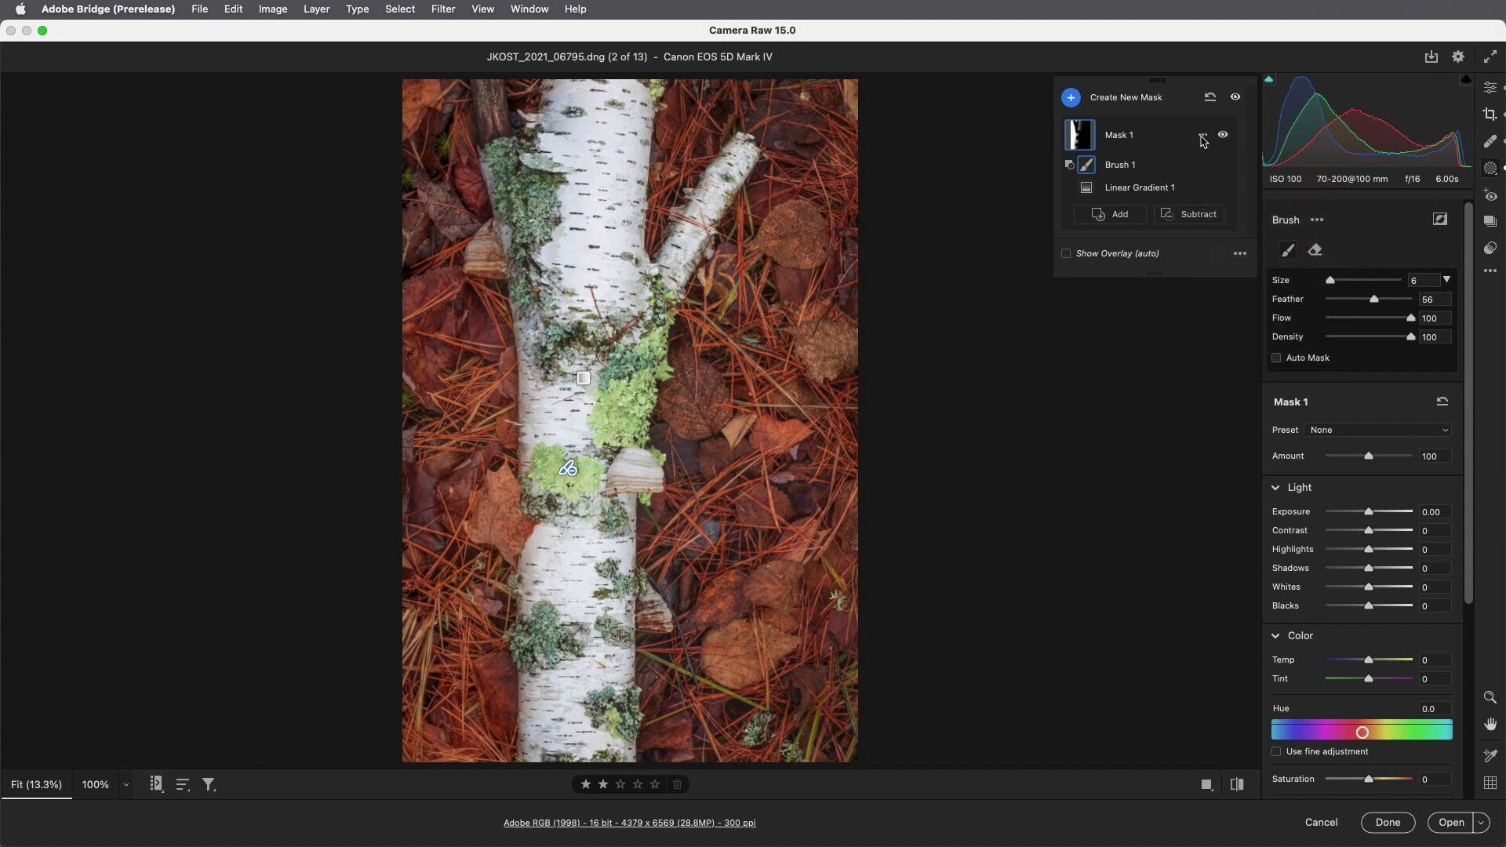
{"action": "left_click", "coordinate": [1204, 136]}
{"action": "left_click", "coordinate": [1188, 141]}
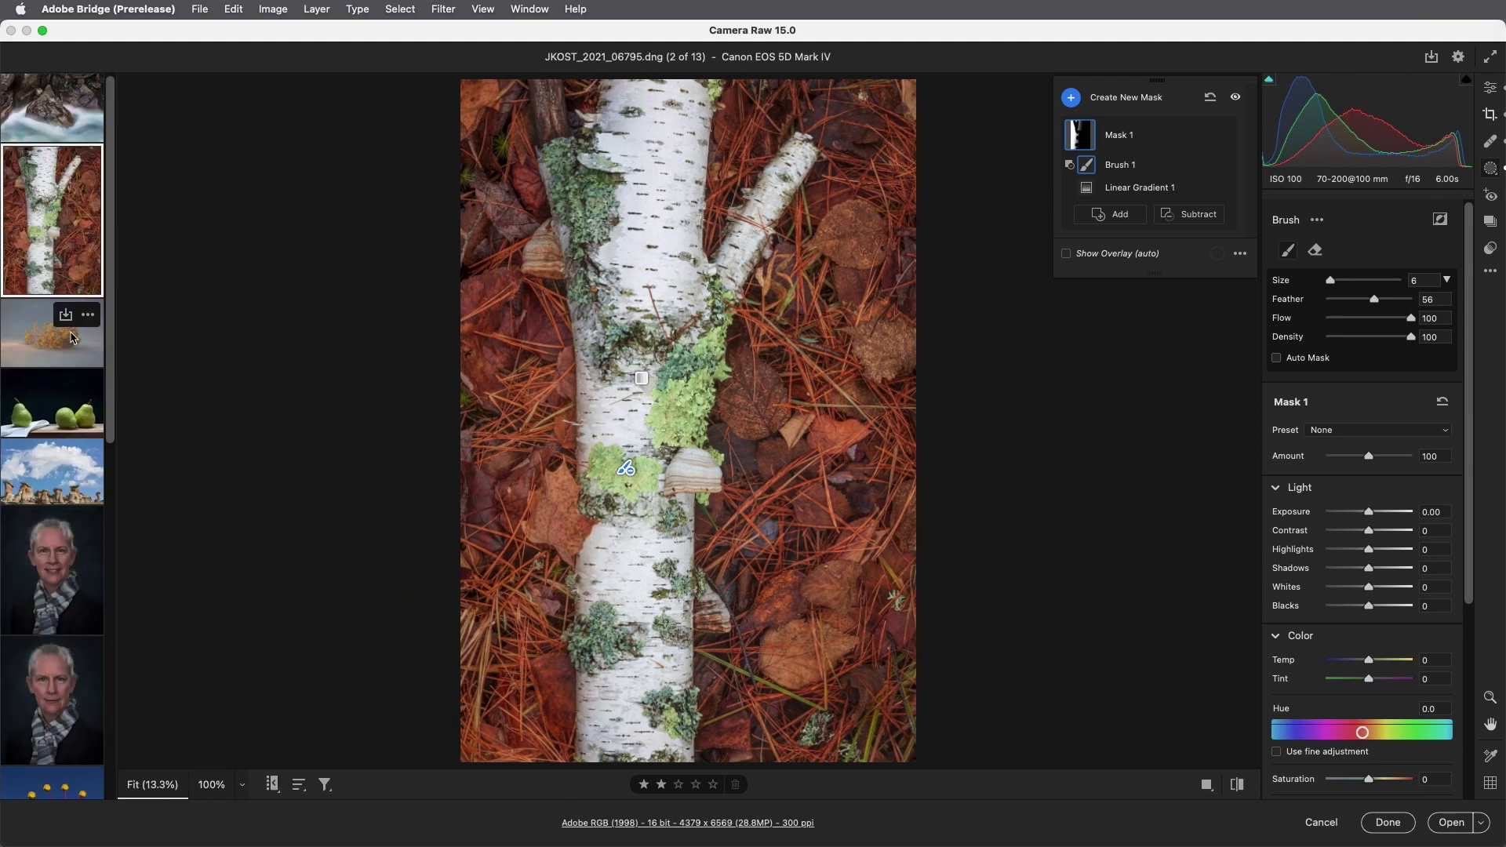
- On the photo of the golden bush, create a radial gradient mask around the bush, tilt it clockwise and shift it slightly toward the upper left
{"action": "left_click", "coordinate": [73, 338]}
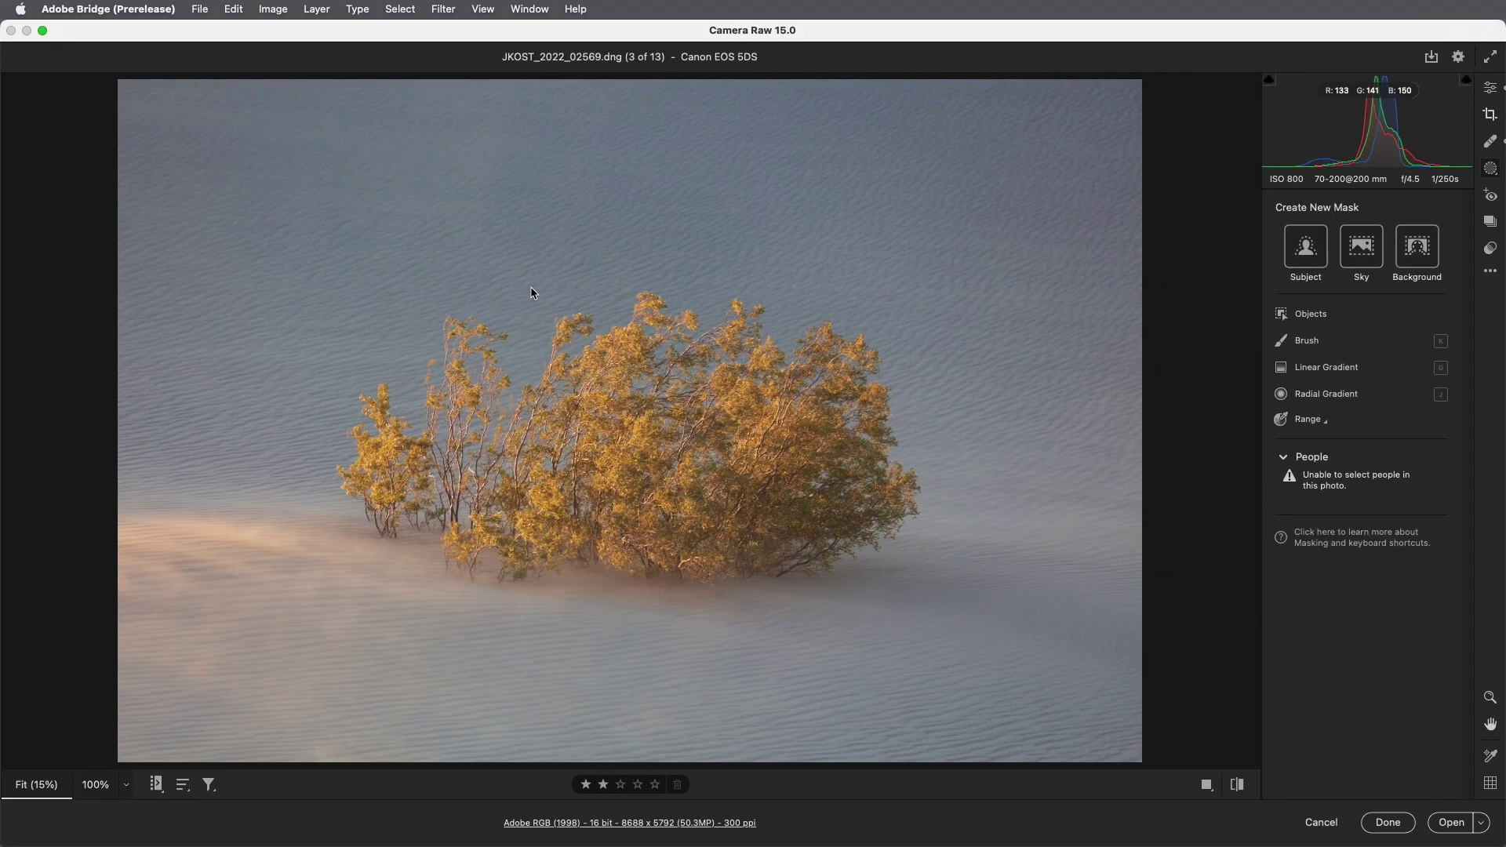
{"action": "left_click", "coordinate": [1315, 395]}
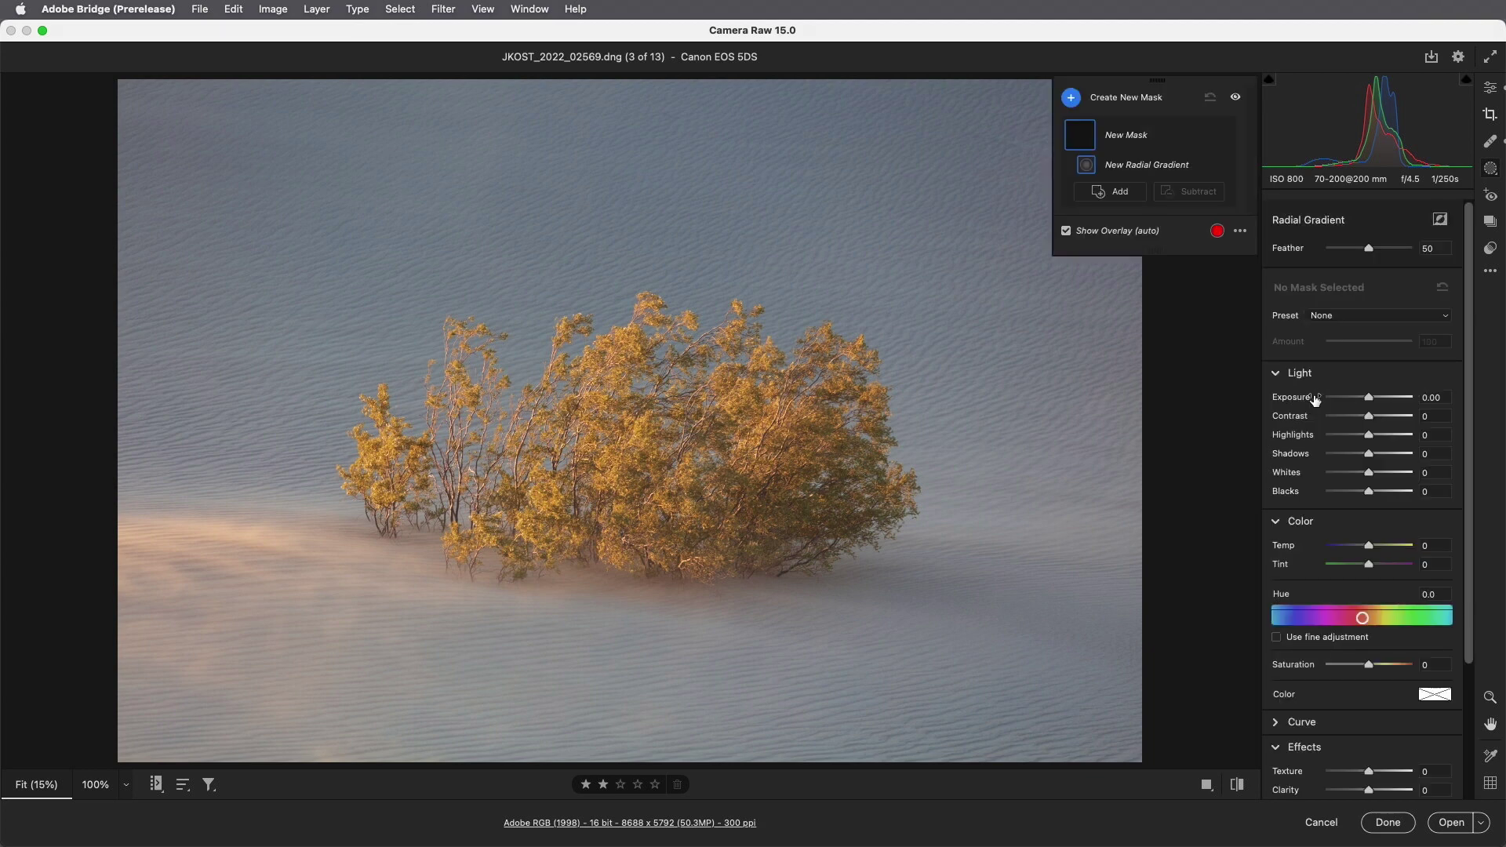
{"action": "key", "text": "super+minus"}
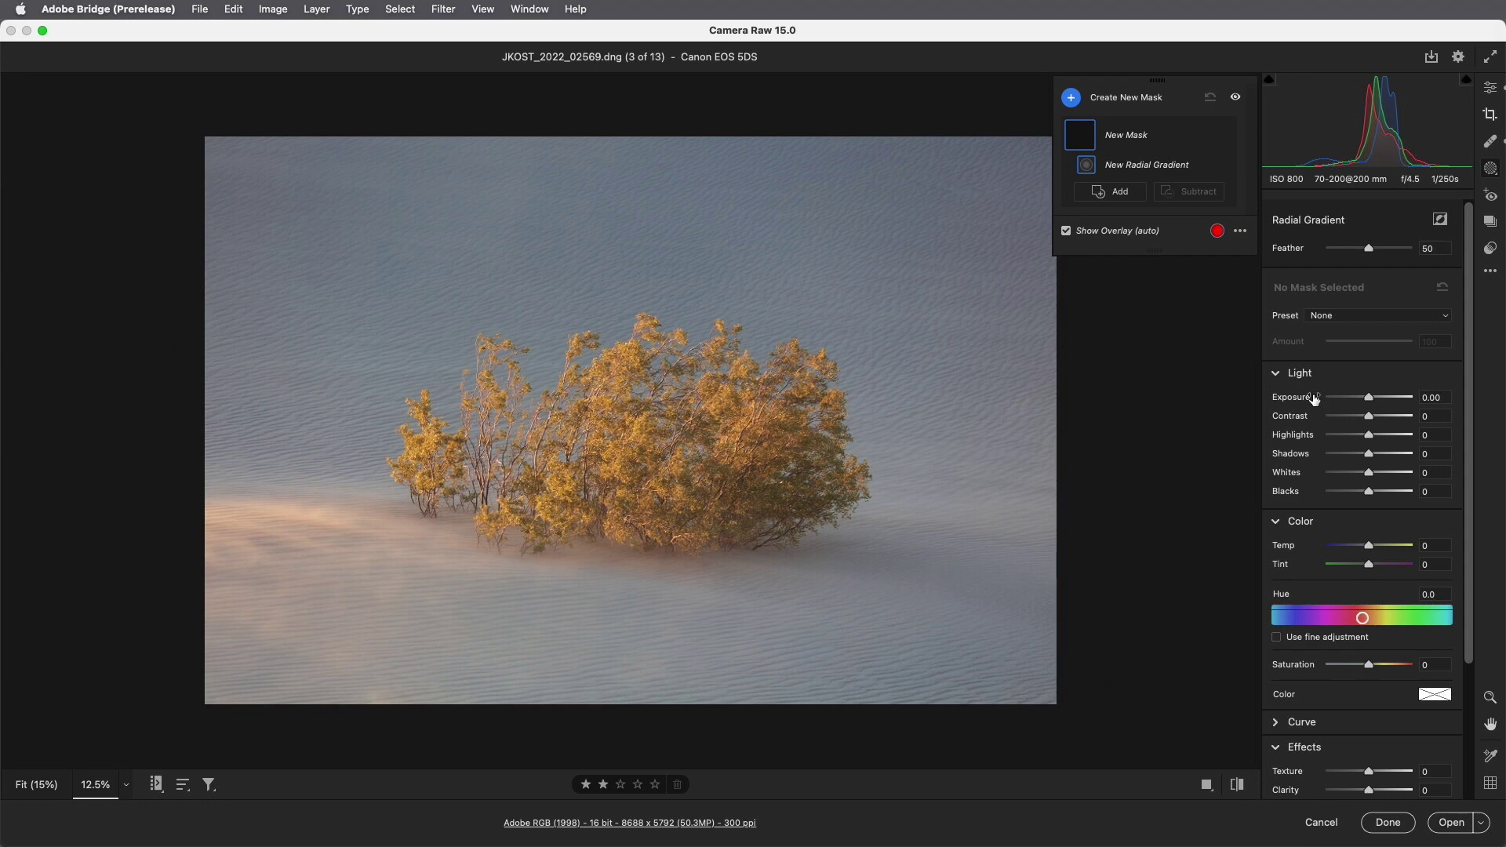
{"action": "left_click_drag", "start_coordinate": [631, 422], "coordinate": [930, 595]}
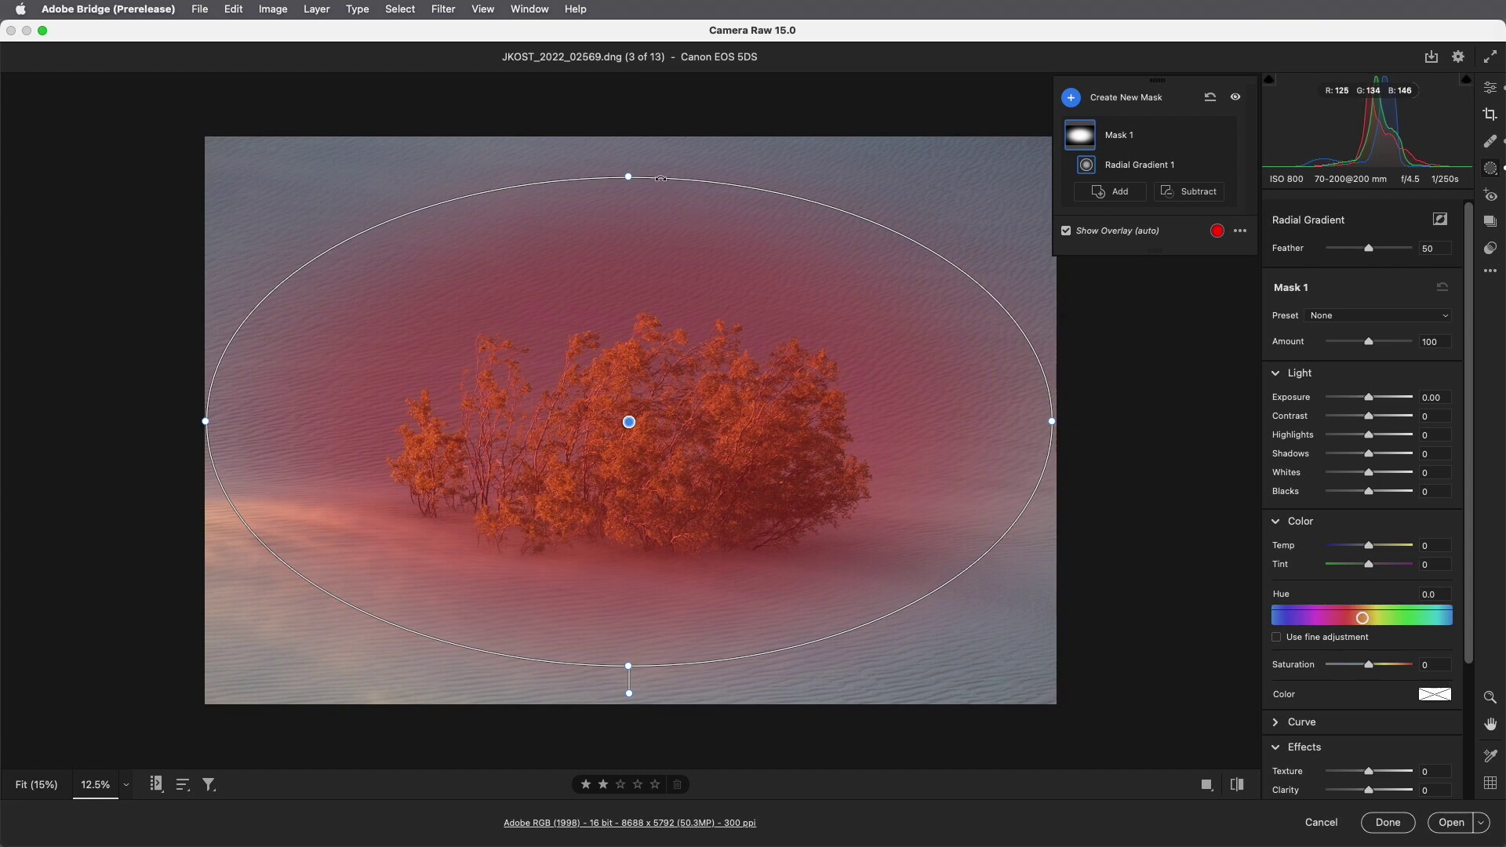
{"action": "left_click_drag", "start_coordinate": [618, 174], "coordinate": [772, 207]}
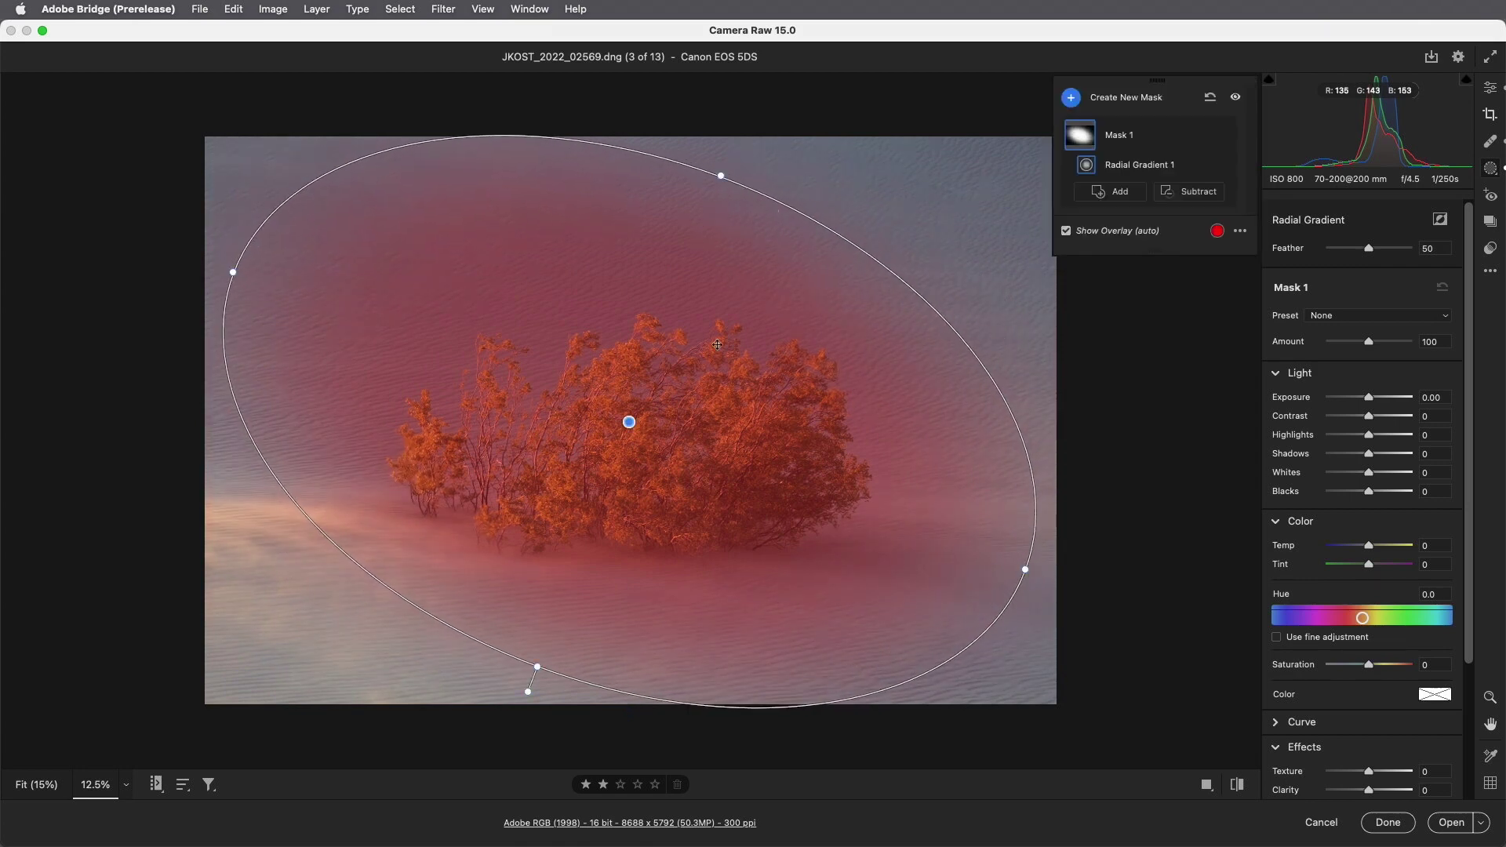
{"action": "mouse_move", "coordinate": [626, 424]}
{"action": "left_mouse_down"}
{"action": "mouse_move", "coordinate": [596, 420]}
{"action": "mouse_move", "coordinate": [663, 424]}
{"action": "mouse_move", "coordinate": [615, 420]}
{"action": "left_mouse_up"}
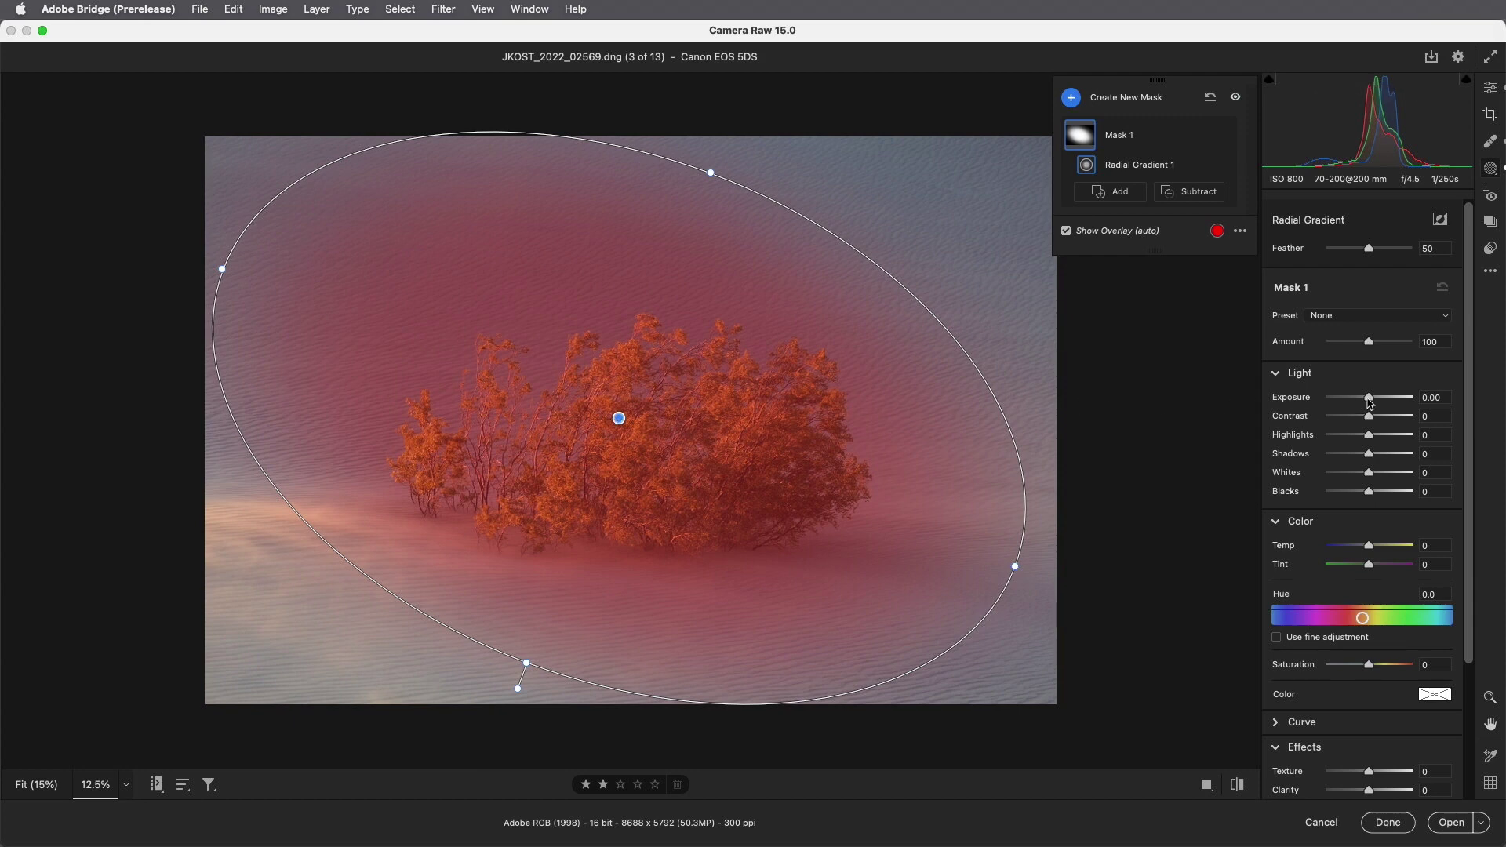
- Set Mask 1's Exposure to -1.20, invert the radial gradient to affect the surroundings, and set its Feather to 78
{"action": "left_click_drag", "start_coordinate": [1370, 405], "coordinate": [1357, 402]}
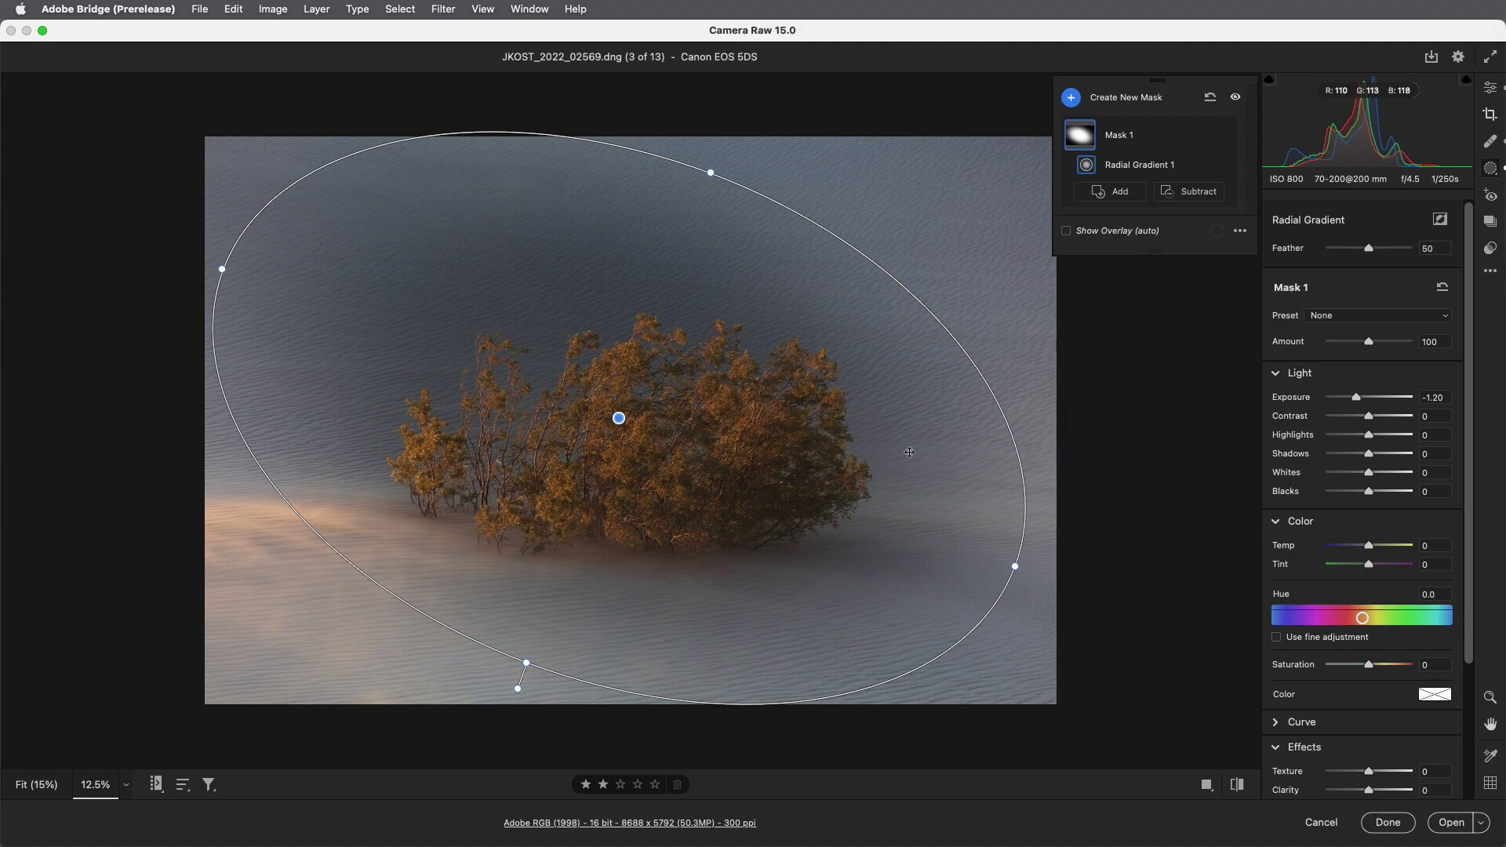
{"action": "left_click", "coordinate": [1441, 220]}
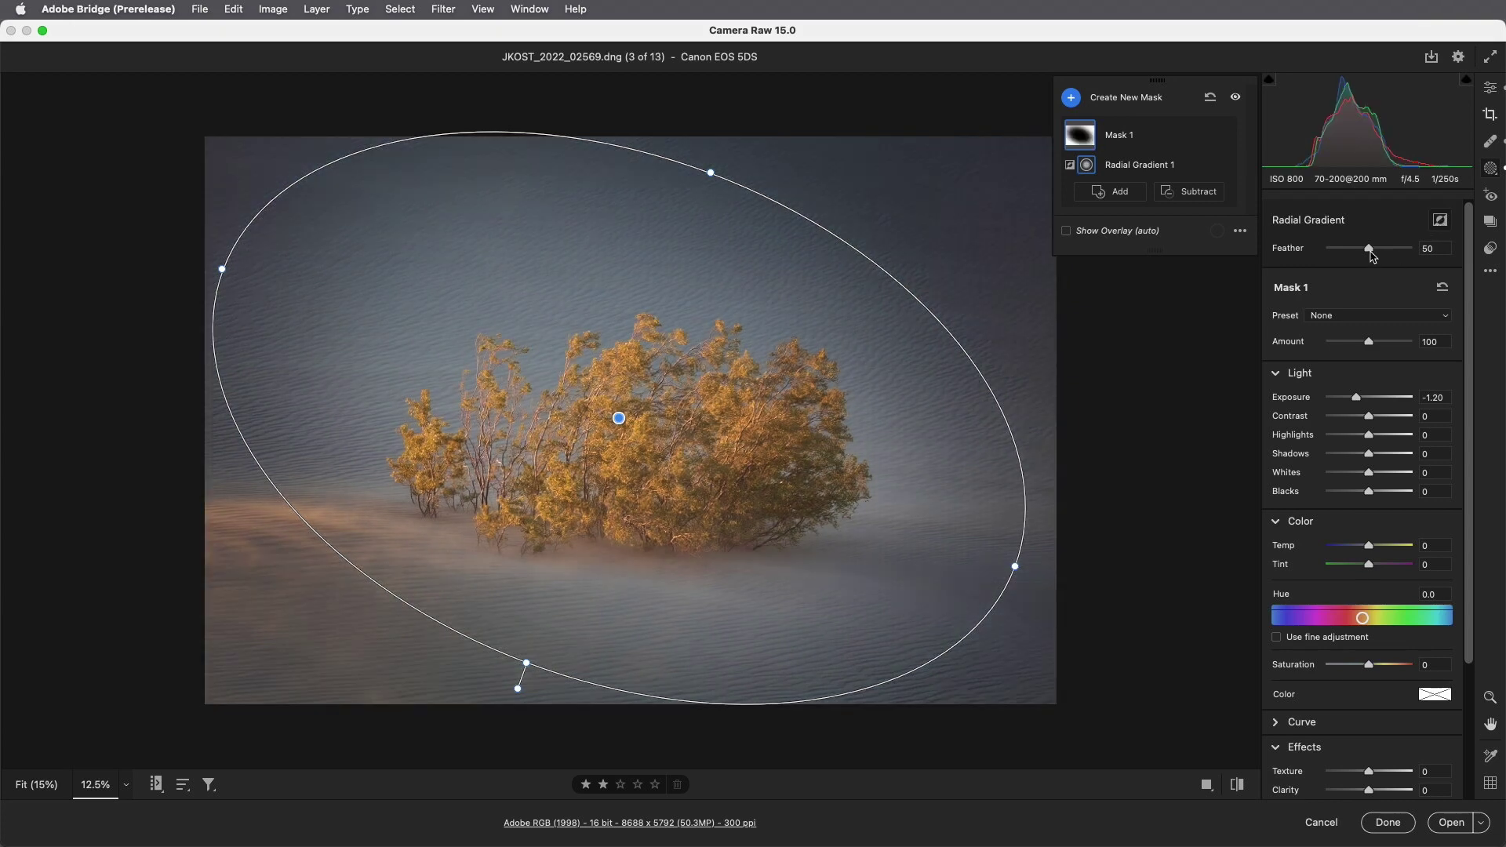
{"action": "mouse_move", "coordinate": [1369, 250]}
{"action": "left_mouse_down"}
{"action": "mouse_move", "coordinate": [1304, 261]}
{"action": "mouse_move", "coordinate": [1394, 257]}
{"action": "left_mouse_up"}
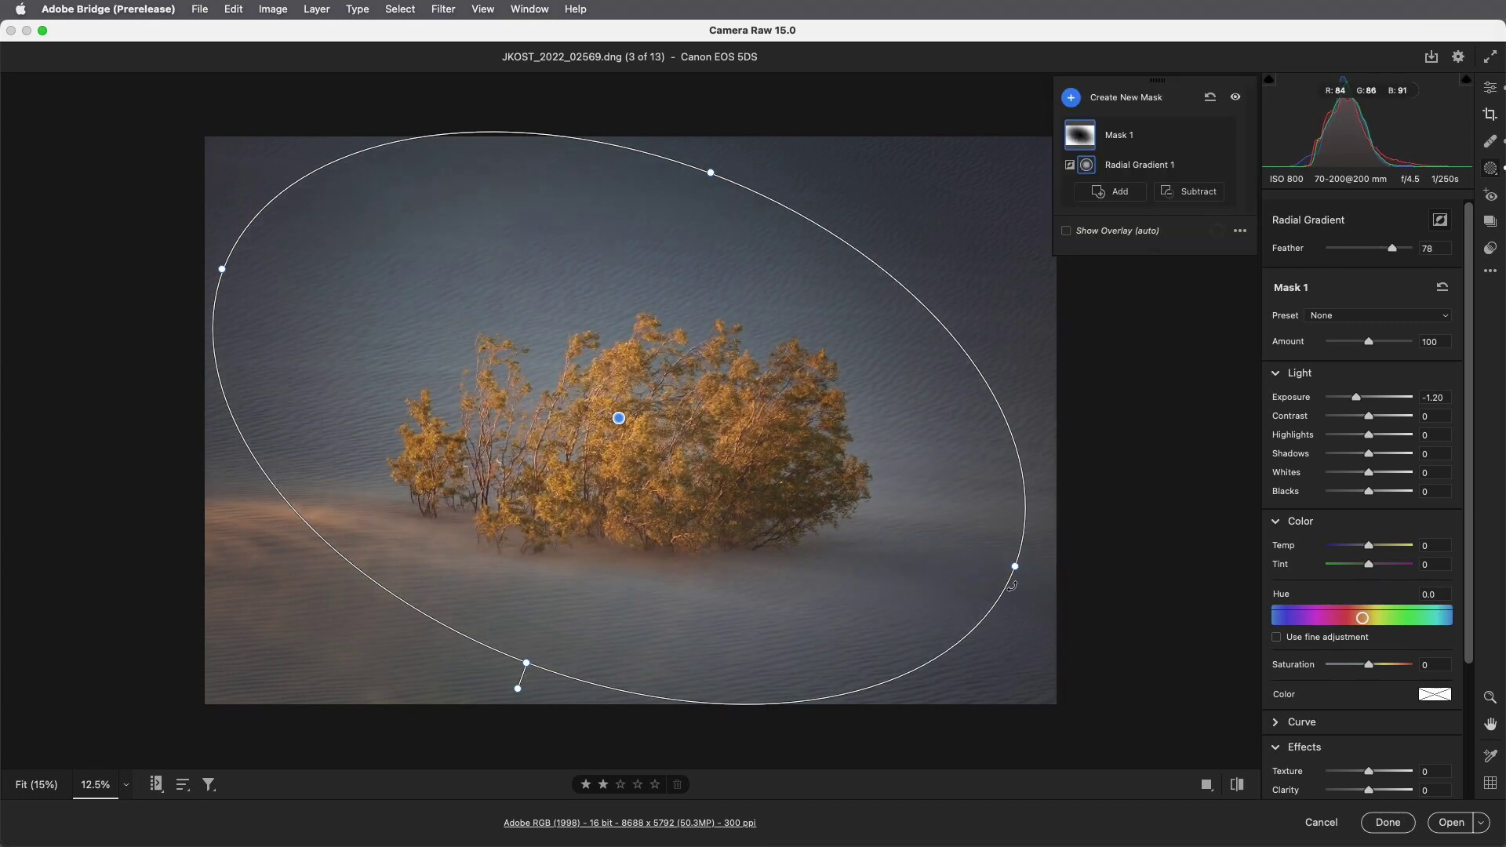
- Widen the radial gradient past the photo's edges, recentre and flatten its tilt over the bush, and set Mask 1's Temp to -22
{"action": "left_click_drag", "start_coordinate": [1015, 567], "coordinate": [1121, 620]}
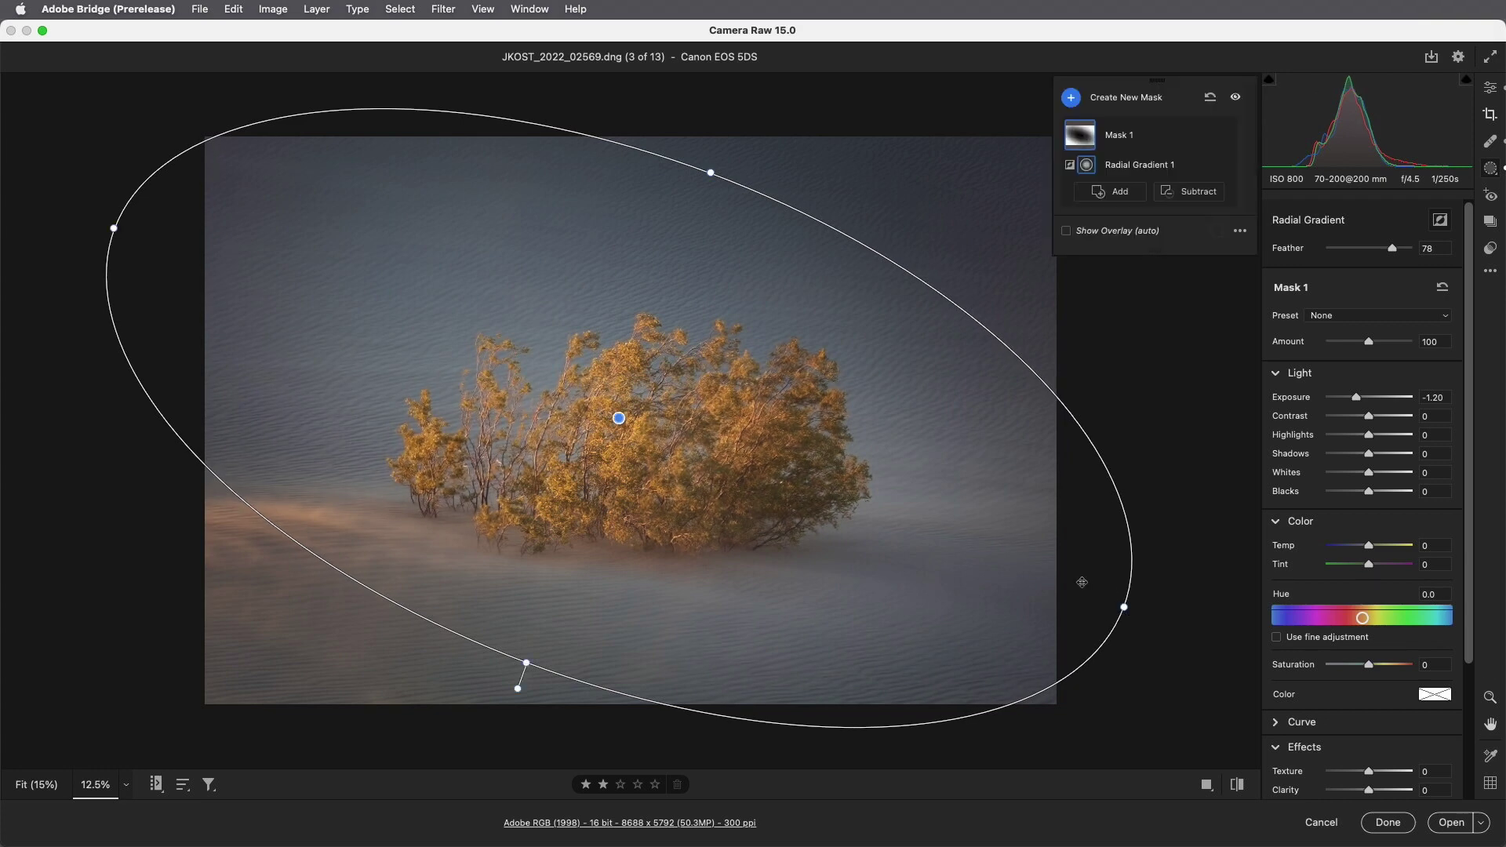
{"action": "left_click_drag", "start_coordinate": [969, 414], "coordinate": [1001, 421]}
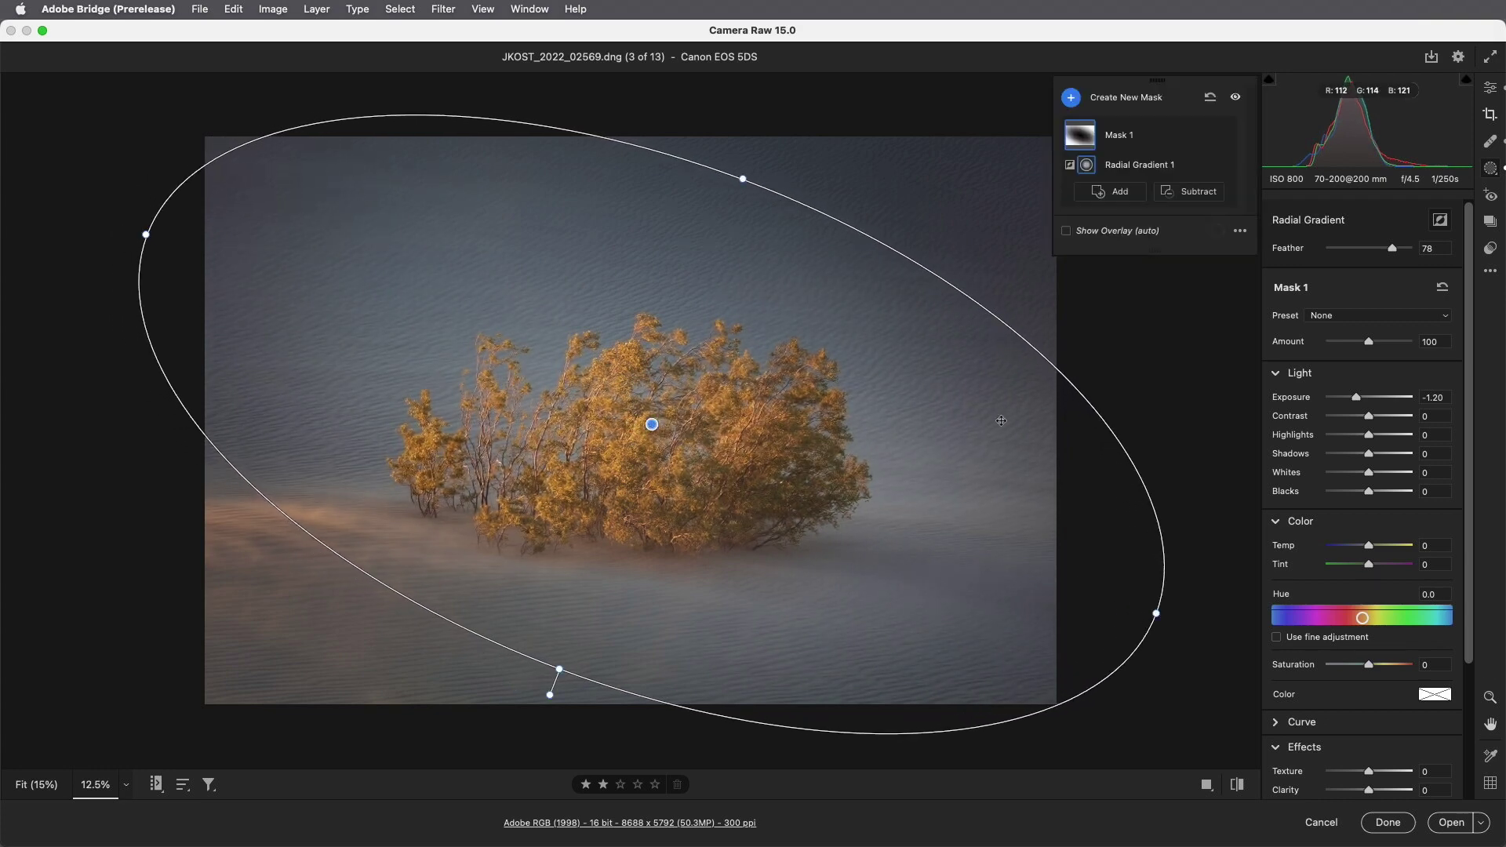
{"action": "left_click_drag", "start_coordinate": [1093, 397], "coordinate": [1072, 360]}
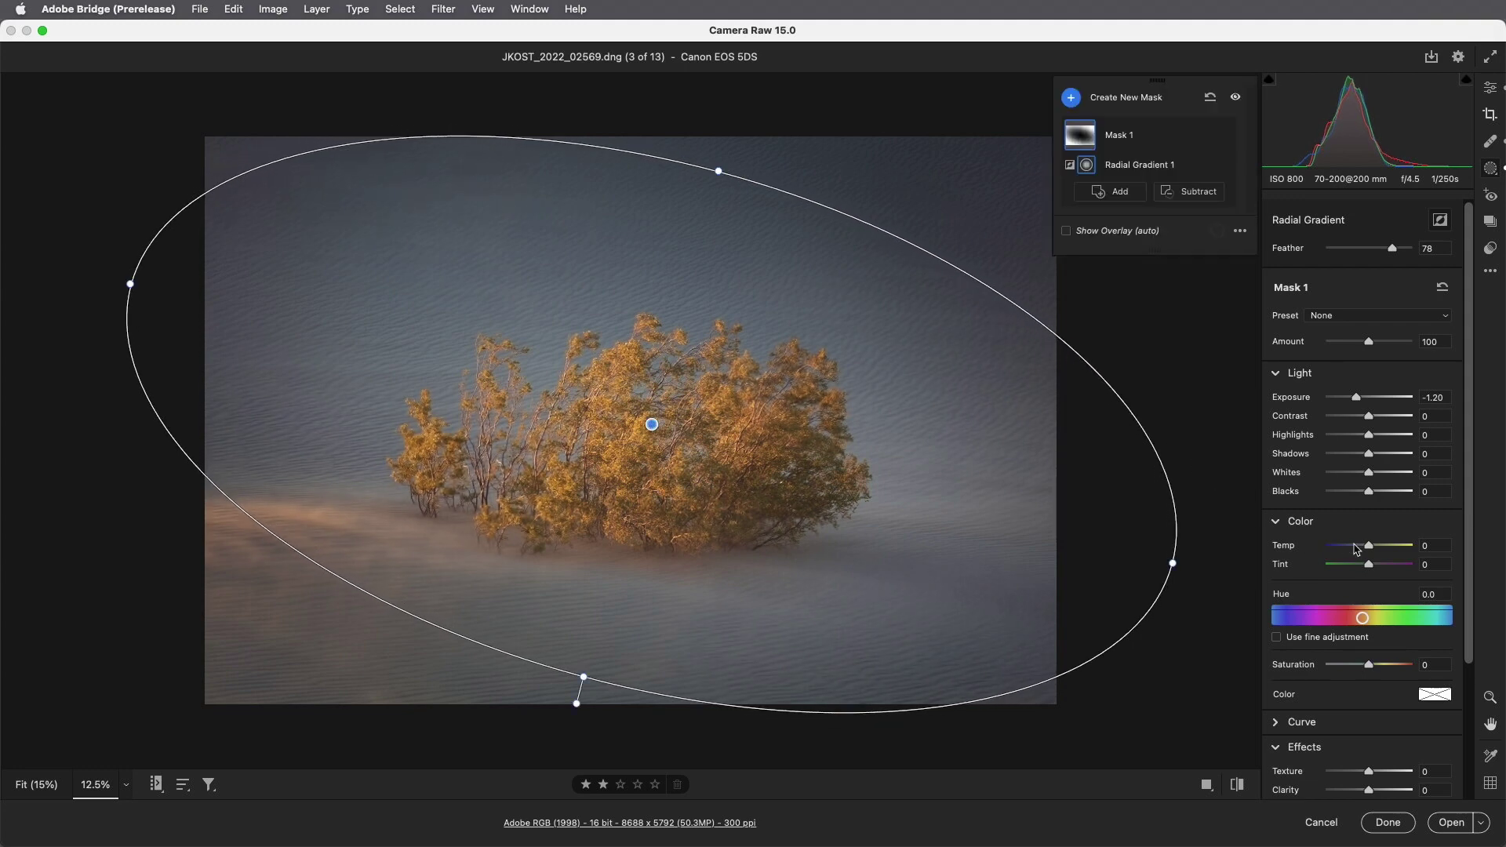
{"action": "left_click_drag", "start_coordinate": [1367, 552], "coordinate": [1359, 552]}
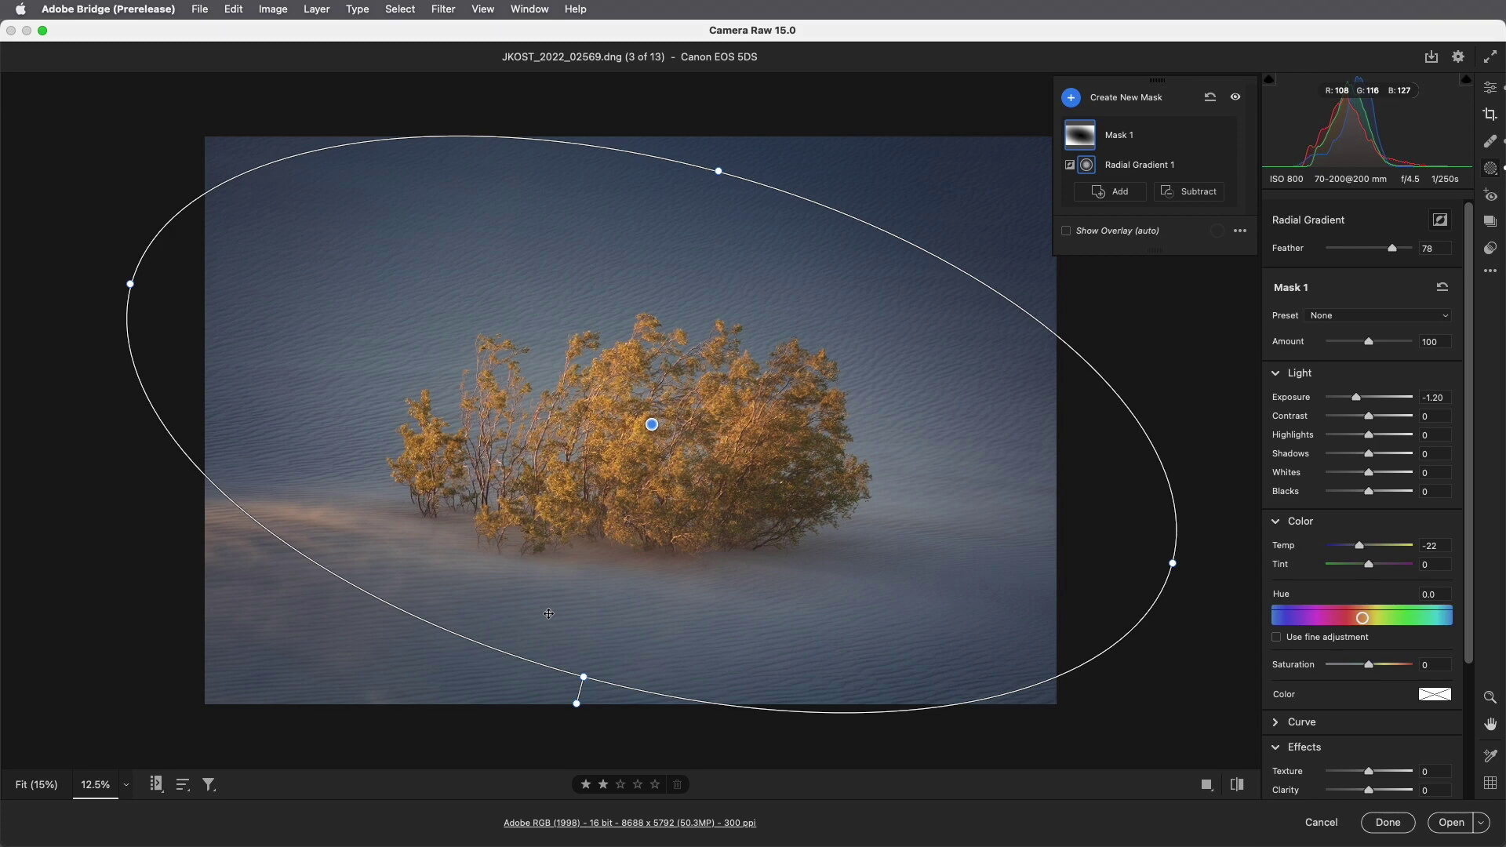
- Subtract a slightly tilted linear gradient from Mask 1, running from the sand foreground up into the bush
{"action": "left_click", "coordinate": [1199, 194]}
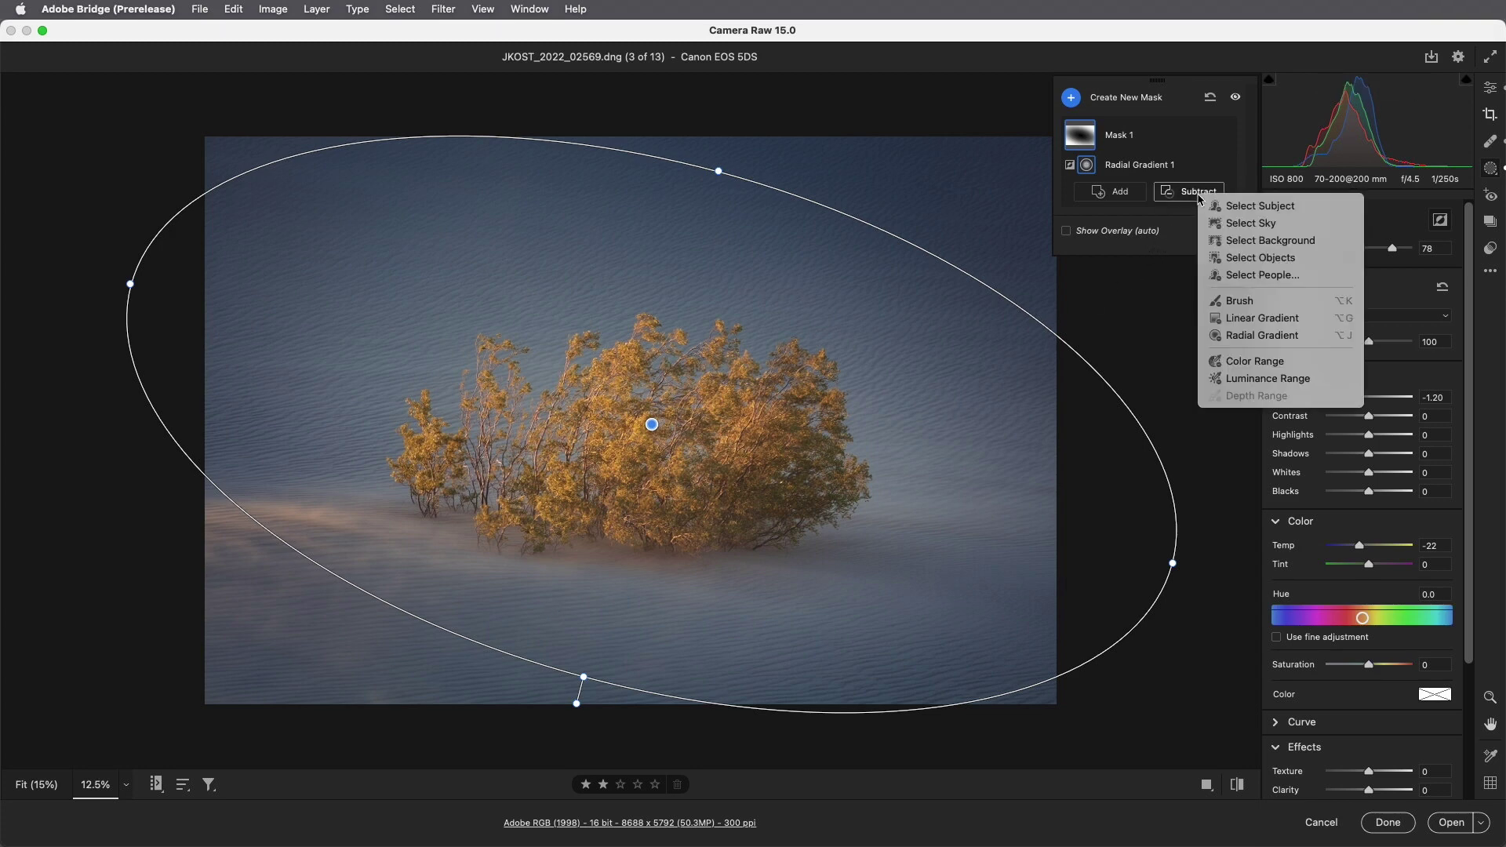
{"action": "left_click", "coordinate": [1240, 318]}
{"action": "left_click_drag", "start_coordinate": [482, 650], "coordinate": [543, 429]}
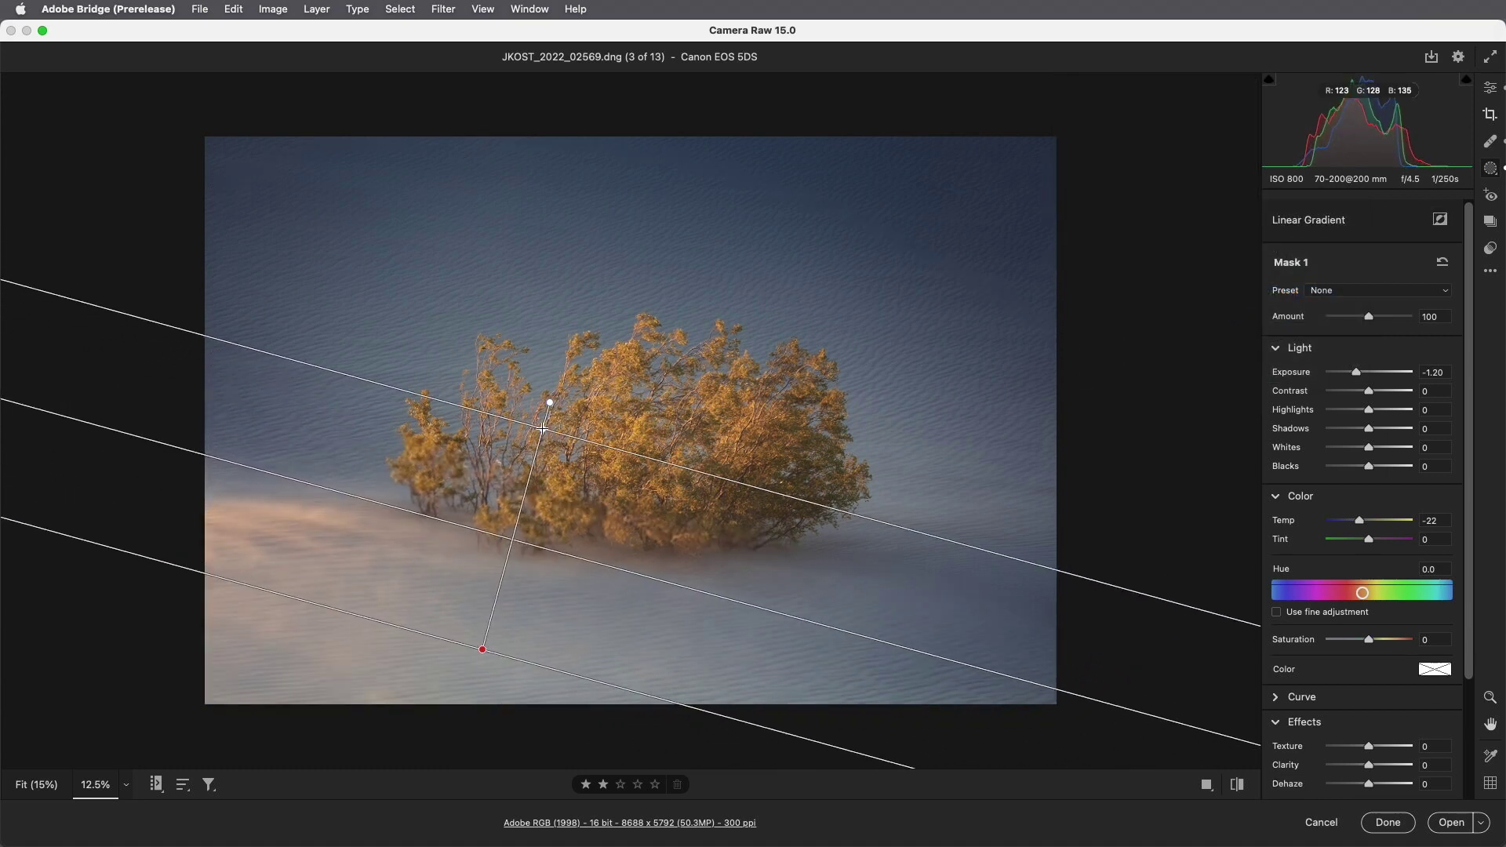
{"action": "mouse_move", "coordinate": [652, 426]}
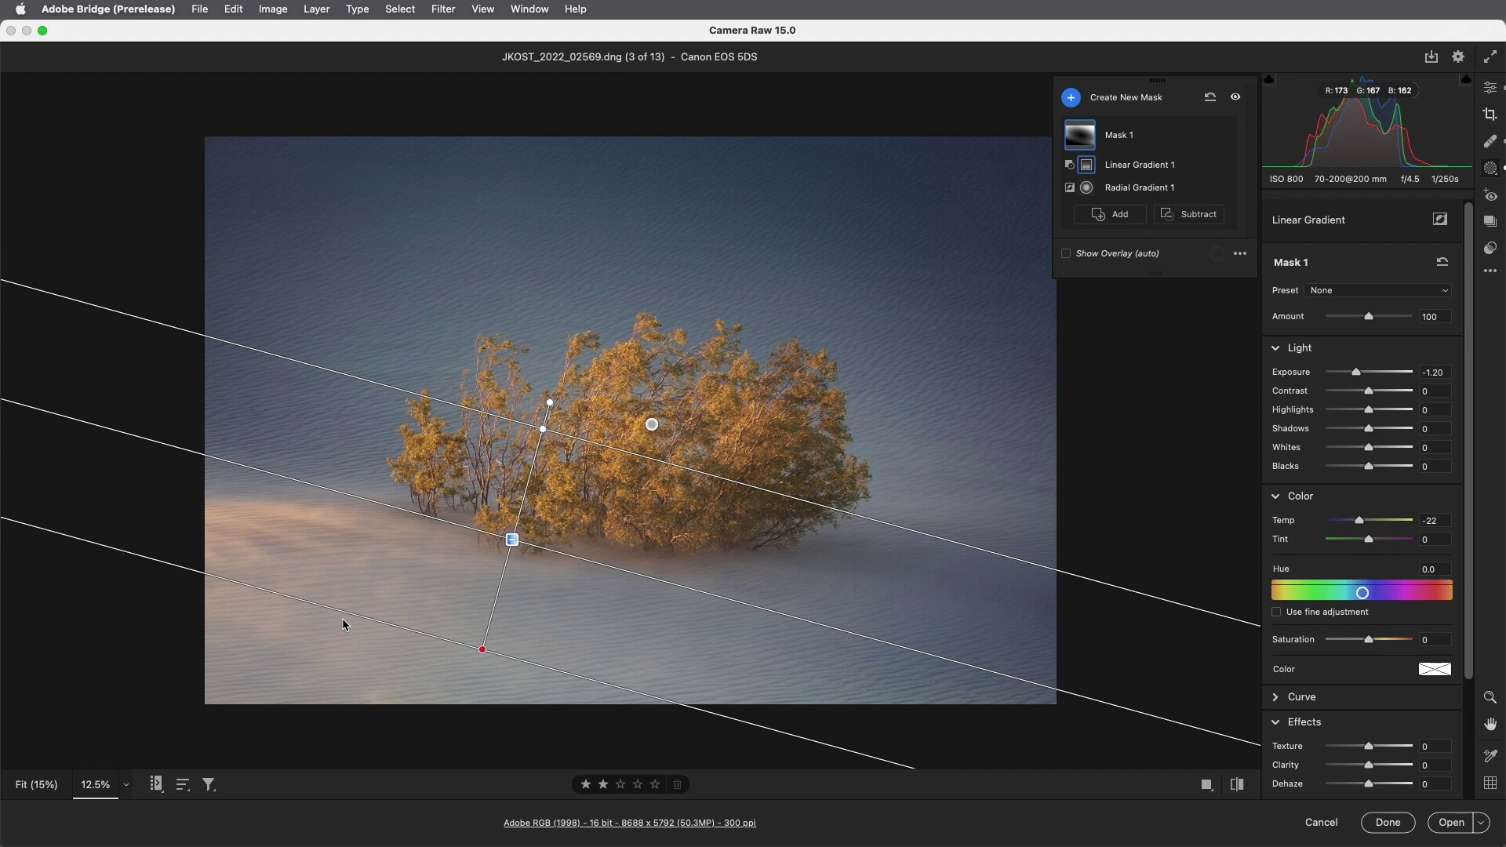
- Add a brush to Mask 1 with Size 20, Feather 100 and Flow 41, painting along the photo's bottom edge and lower-right corner
{"action": "left_click", "coordinate": [1113, 217]}
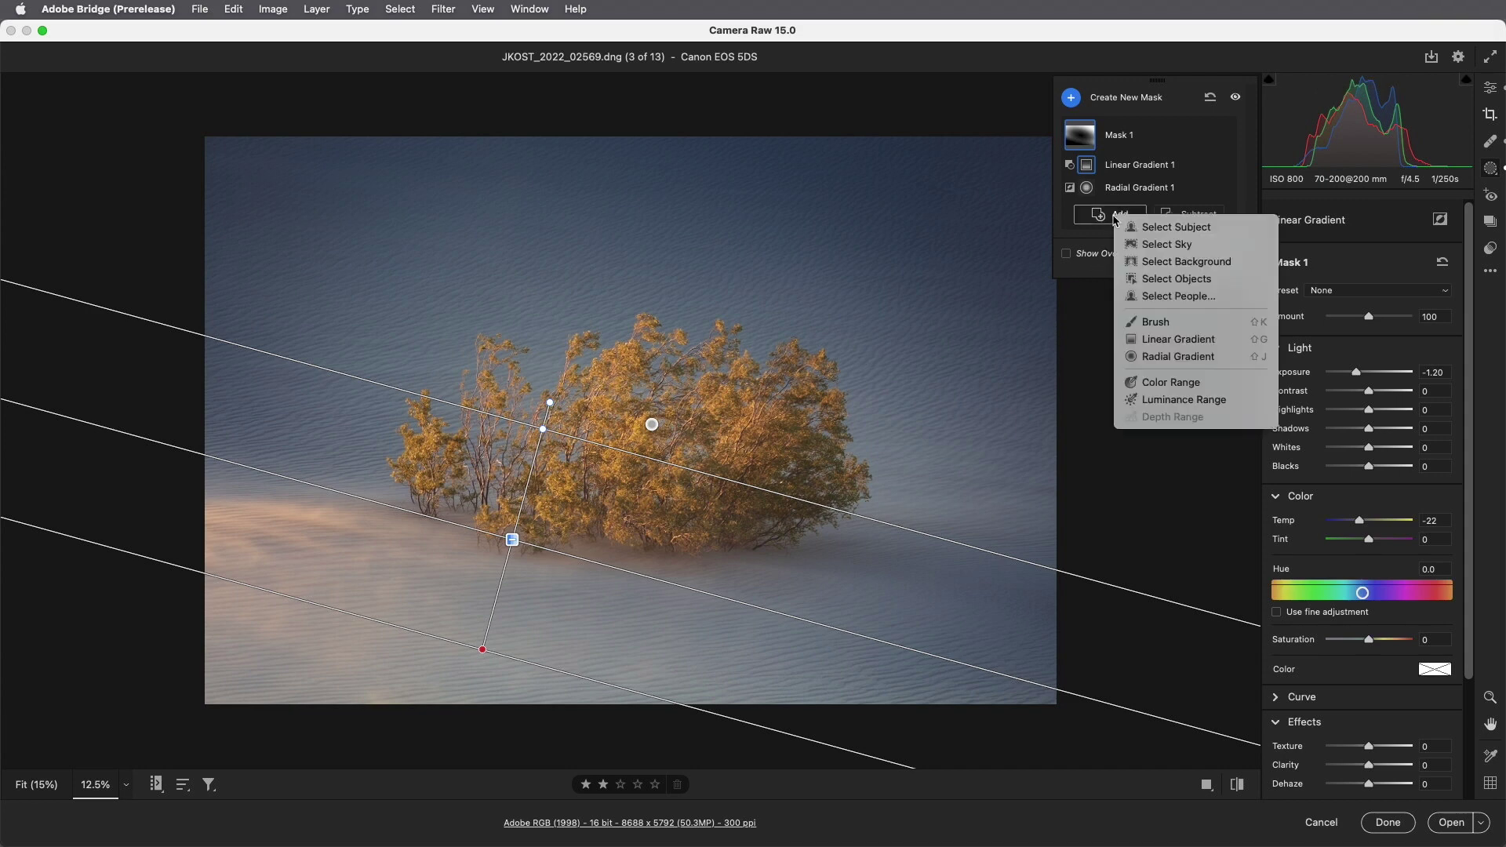
{"action": "left_click", "coordinate": [1154, 323]}
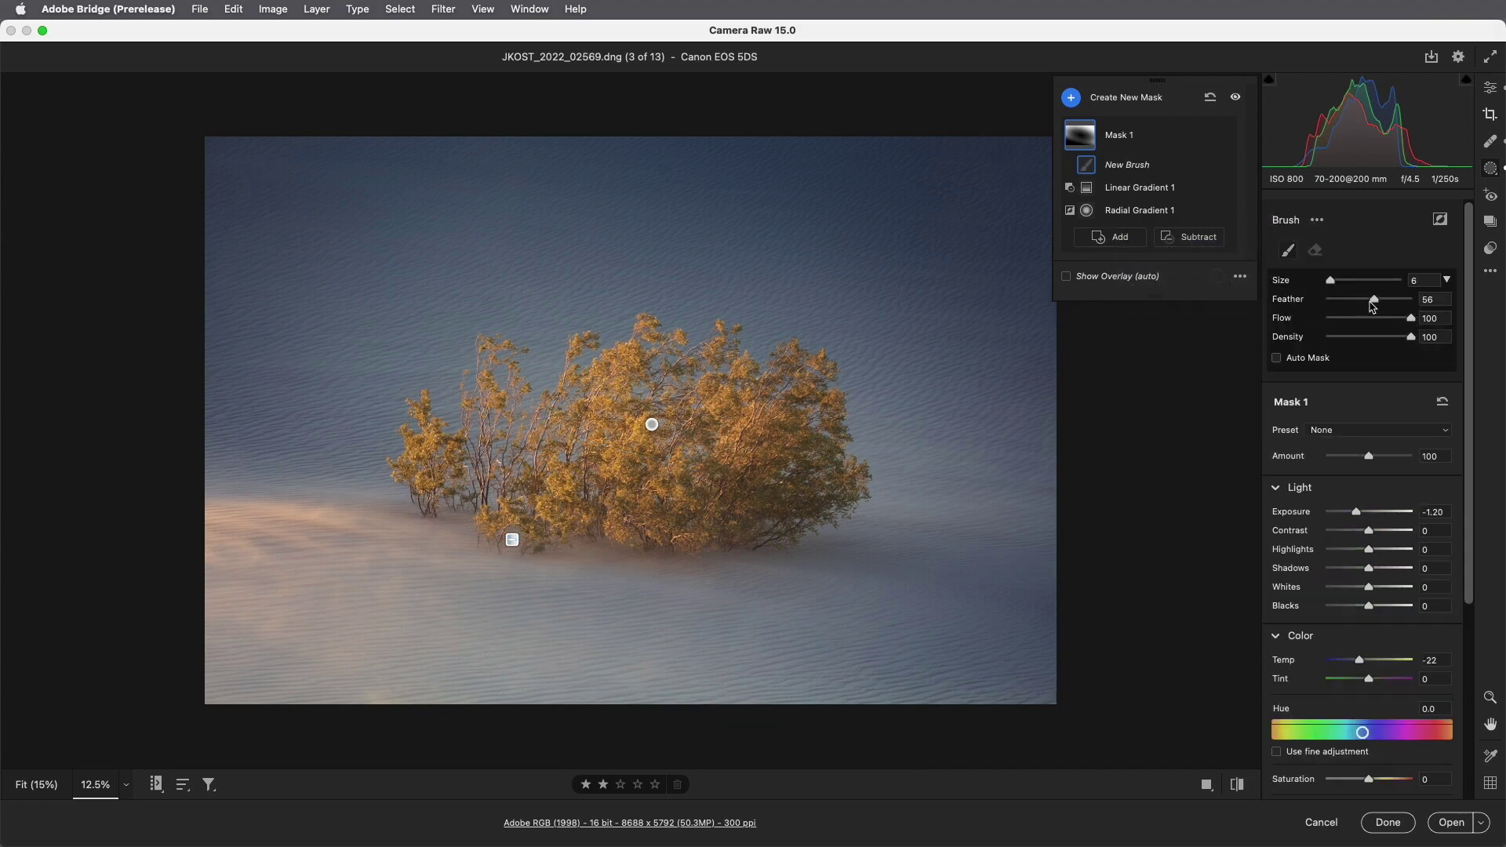
{"action": "mouse_move", "coordinate": [1374, 300]}
{"action": "left_mouse_down"}
{"action": "mouse_move", "coordinate": [1419, 301]}
{"action": "mouse_move", "coordinate": [1361, 319]}
{"action": "left_mouse_up"}
{"action": "key", "text": "bracketright"}
{"action": "key", "text": "bracketright"}
{"action": "key", "text": "bracketright"}
{"action": "key", "text": "bracketright"}
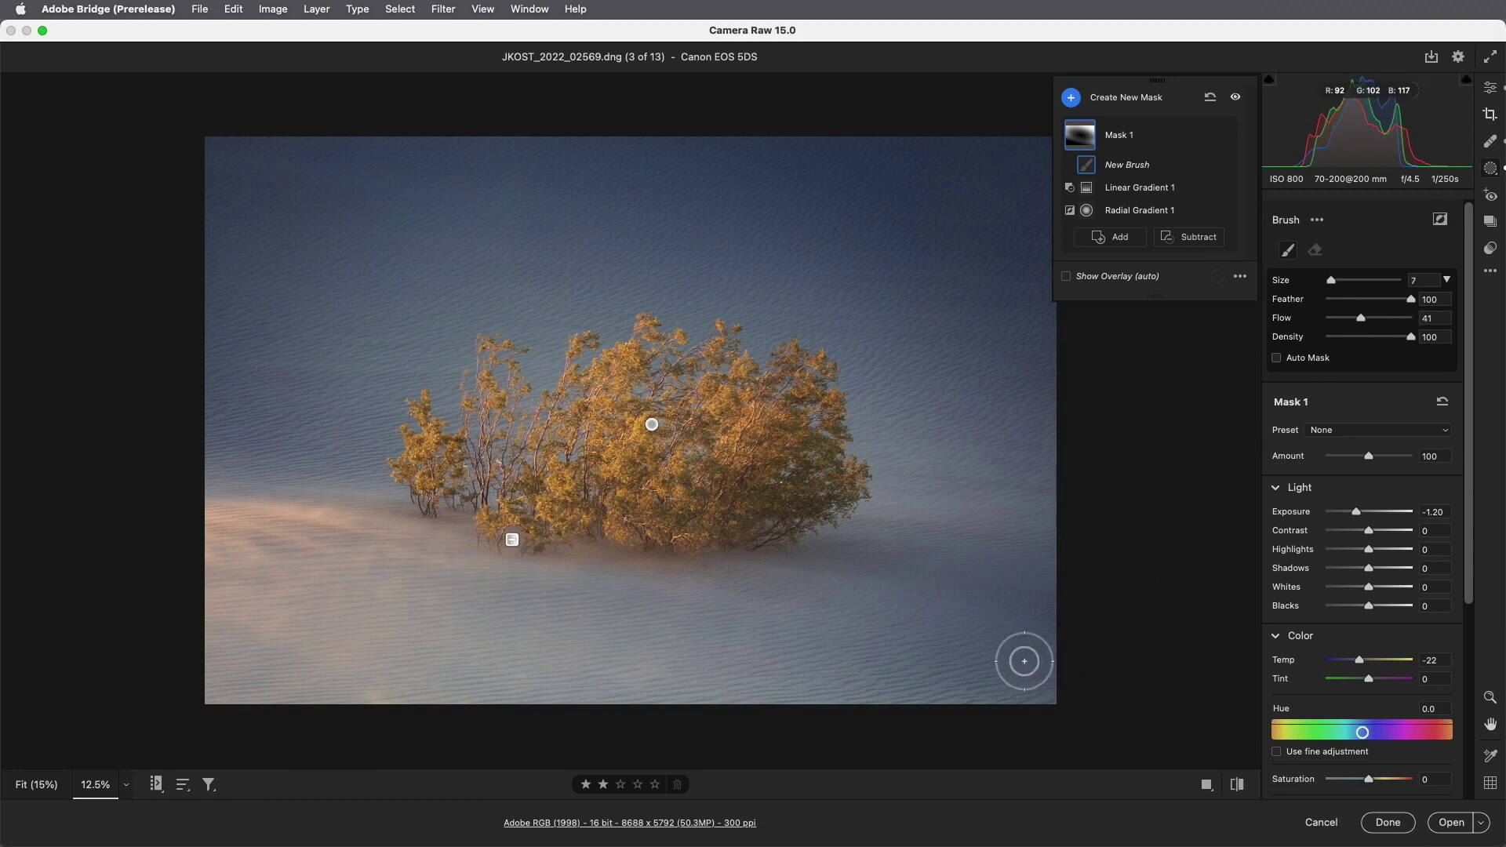
{"action": "key", "text": "bracketright"}
{"action": "key", "text": "bracketright"}
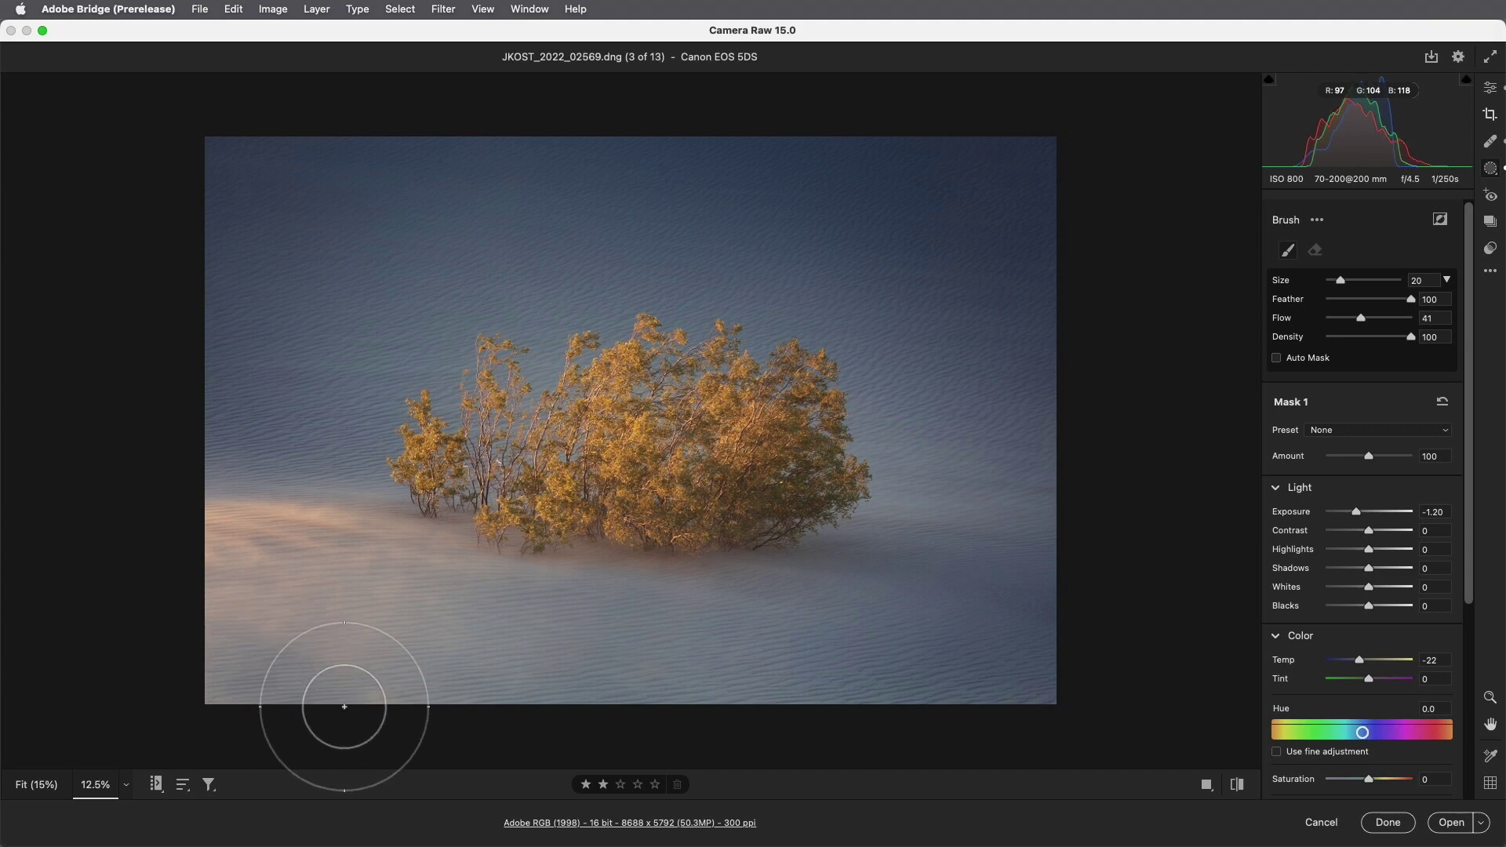
{"action": "mouse_move", "coordinate": [655, 698]}
{"action": "left_mouse_down"}
{"action": "mouse_move", "coordinate": [871, 699]}
{"action": "mouse_move", "coordinate": [937, 691]}
{"action": "mouse_move", "coordinate": [1023, 631]}
{"action": "mouse_move", "coordinate": [1084, 645]}
{"action": "left_mouse_up"}
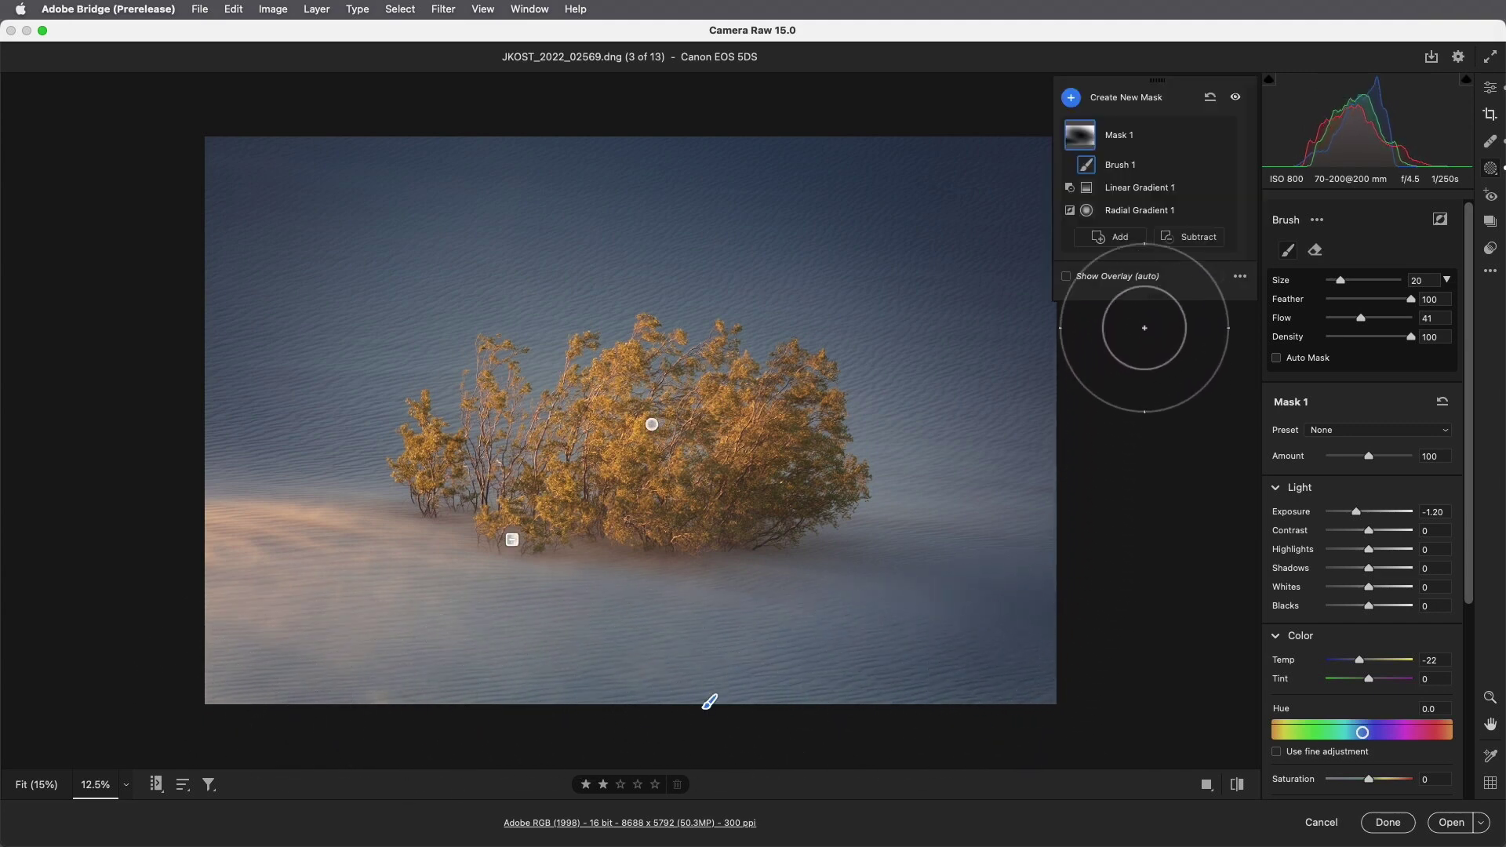
- Preview the overlays of Brush 1 and the whole Mask 1, and compare the photo with masking hidden and shown
{"action": "mouse_move", "coordinate": [1088, 217]}
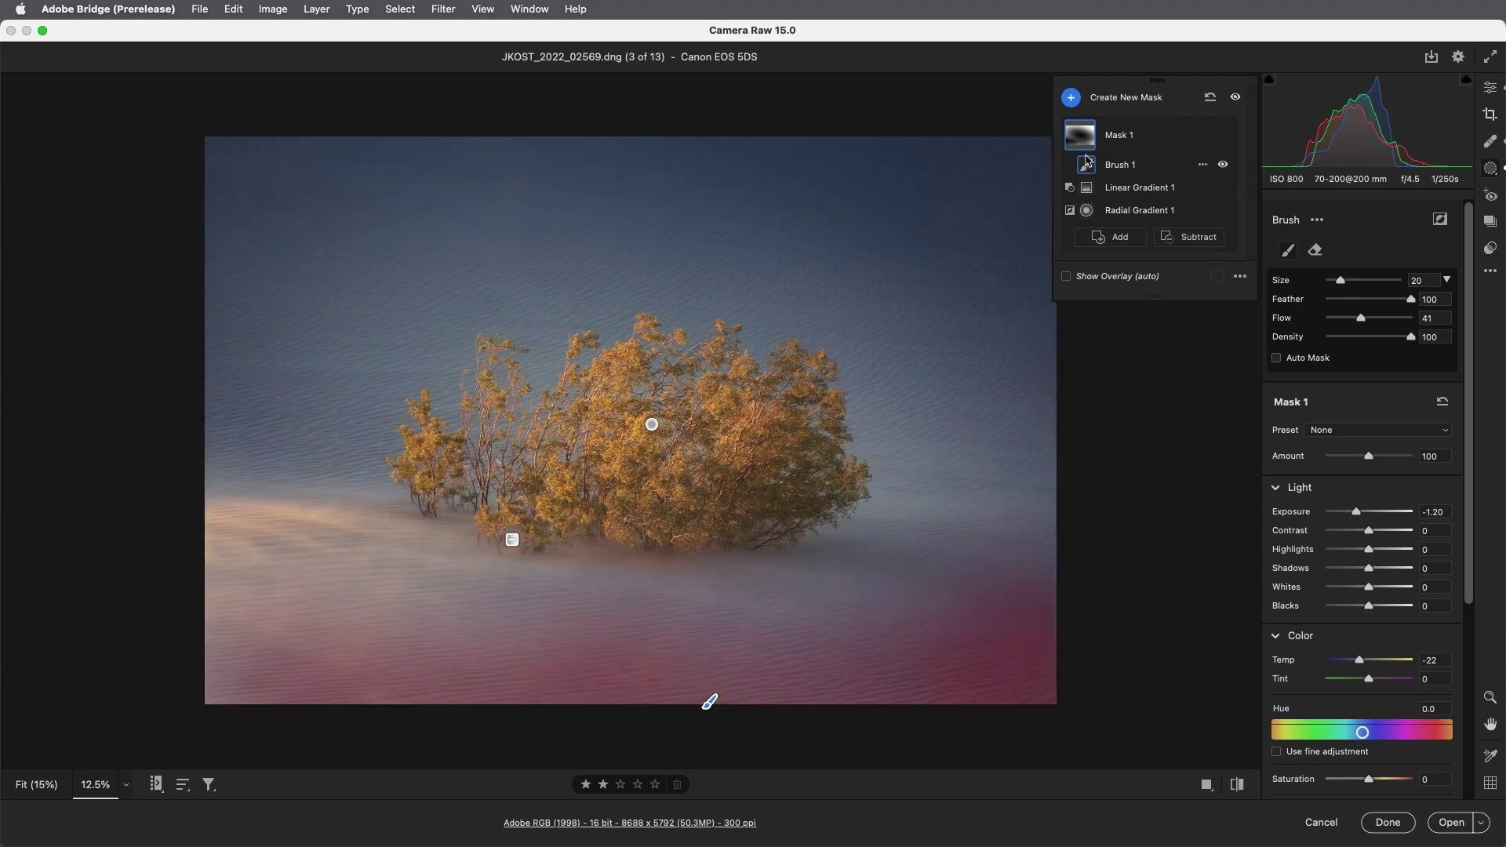
{"action": "mouse_move", "coordinate": [1087, 146]}
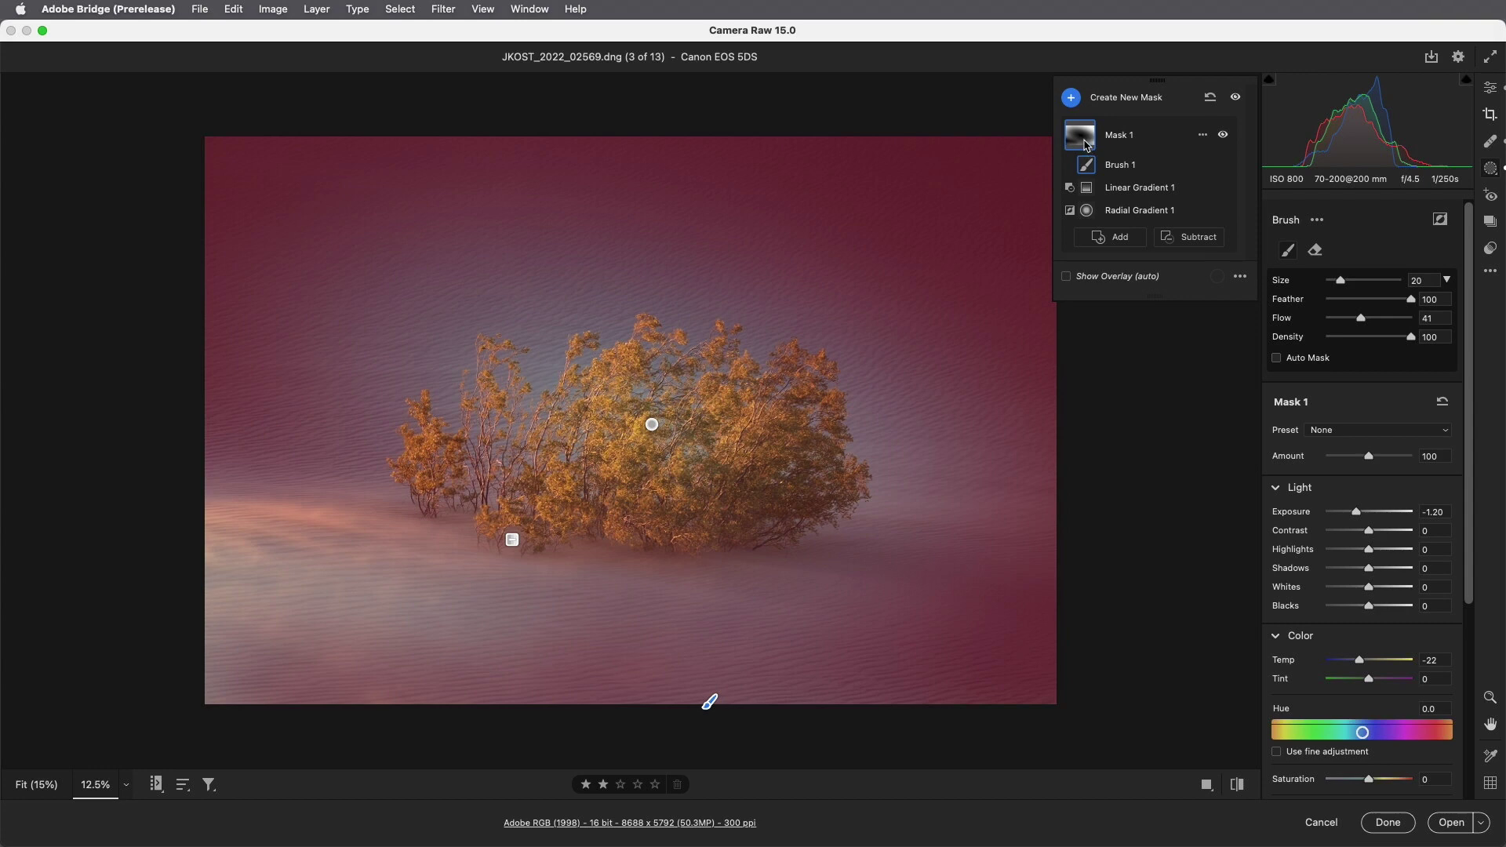
{"action": "left_click", "coordinate": [1236, 99]}
{"action": "left_click", "coordinate": [1236, 99]}
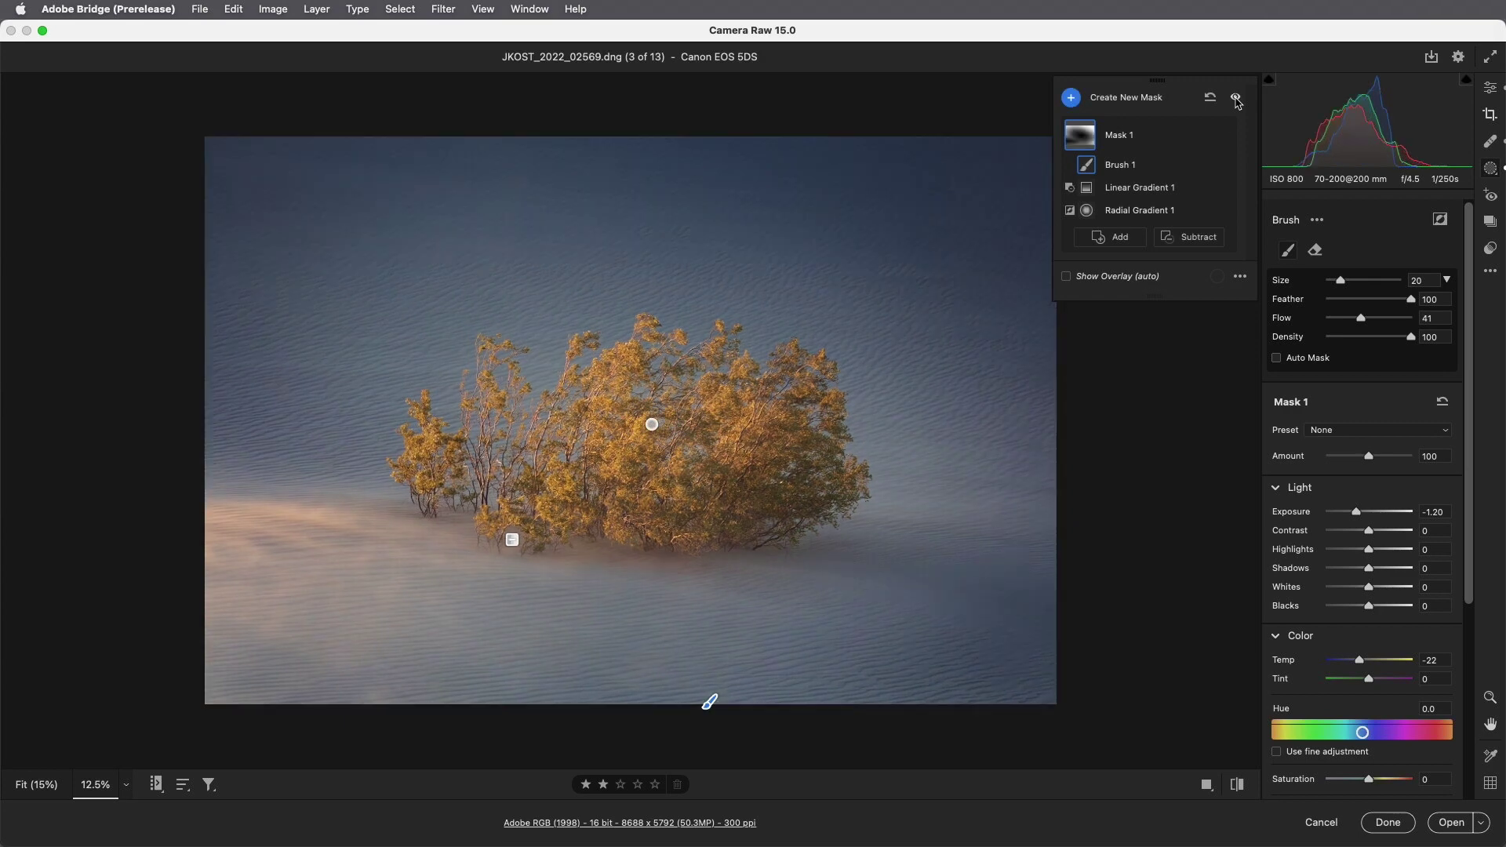
- On the photo of the three pears, create a subject mask of the pears and set its Temp to +50
{"action": "key", "text": "super+shift+f"}
{"action": "left_click", "coordinate": [72, 418]}
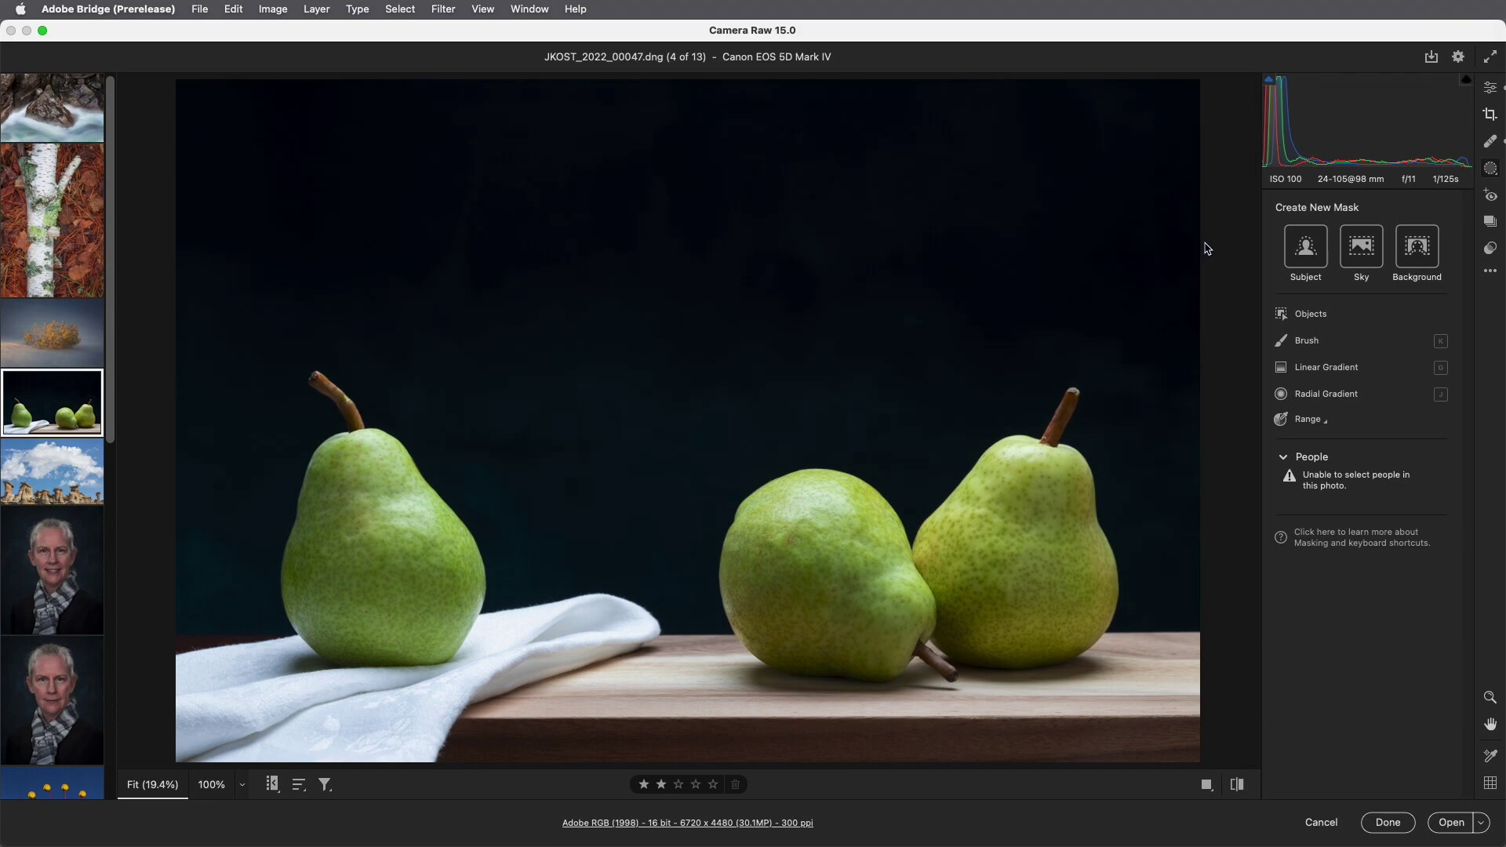
{"action": "key", "text": "alt+super+f"}
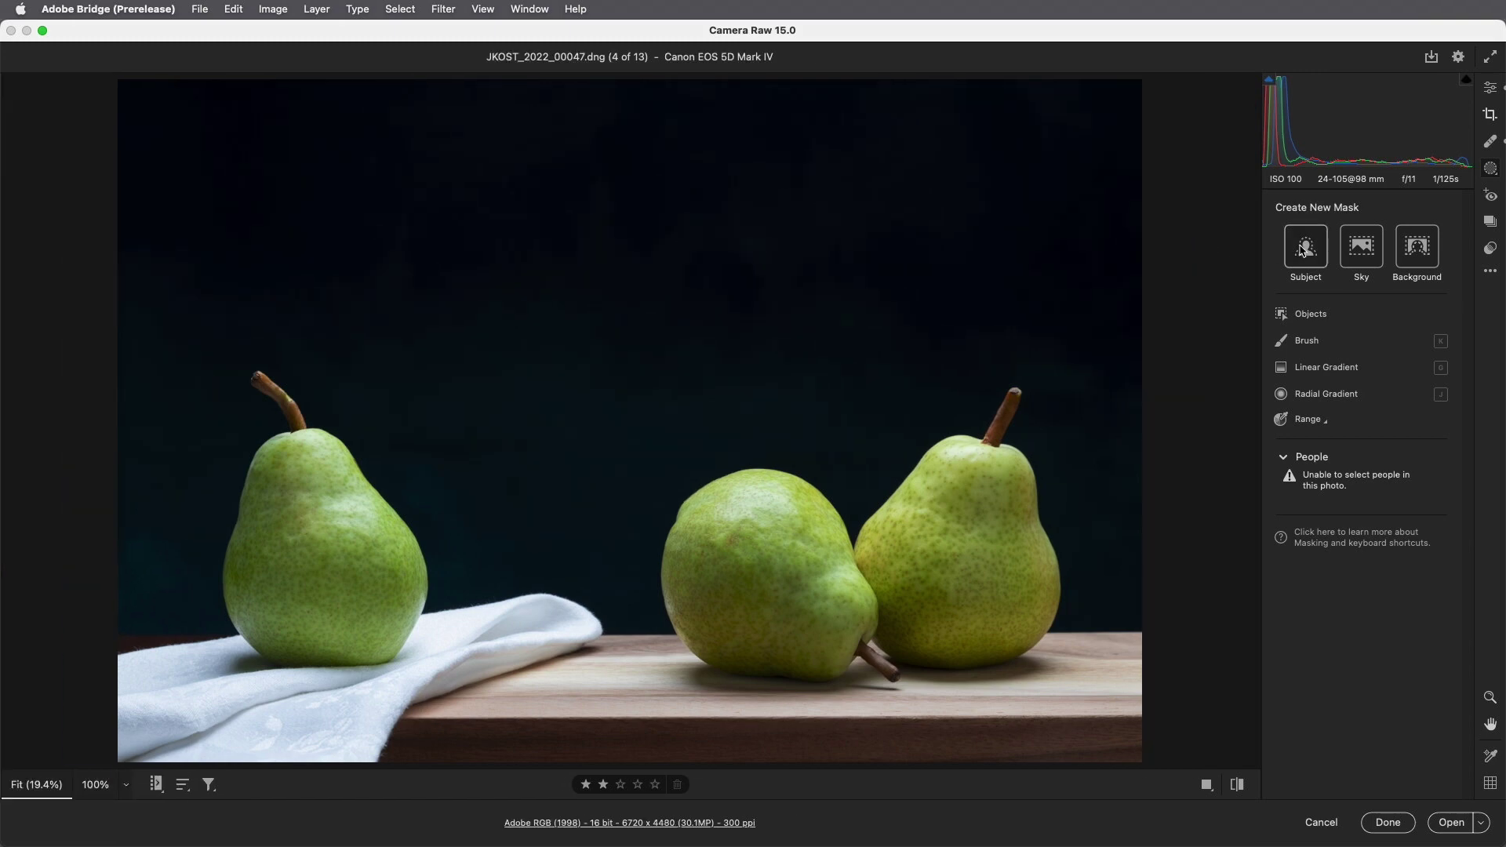
{"action": "left_click", "coordinate": [1304, 247]}
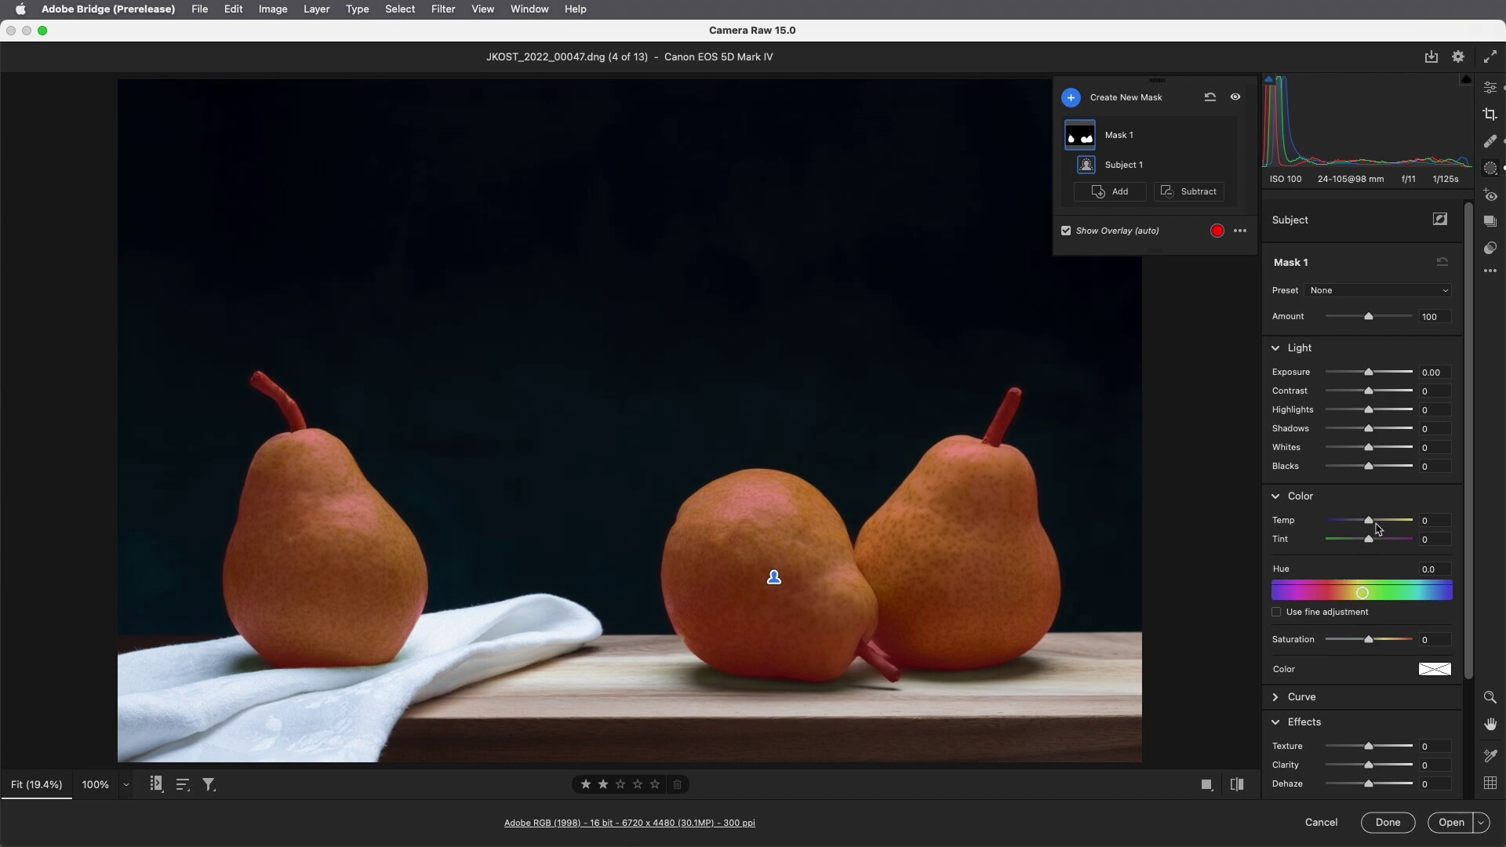
{"action": "left_click_drag", "start_coordinate": [1370, 522], "coordinate": [1395, 522]}
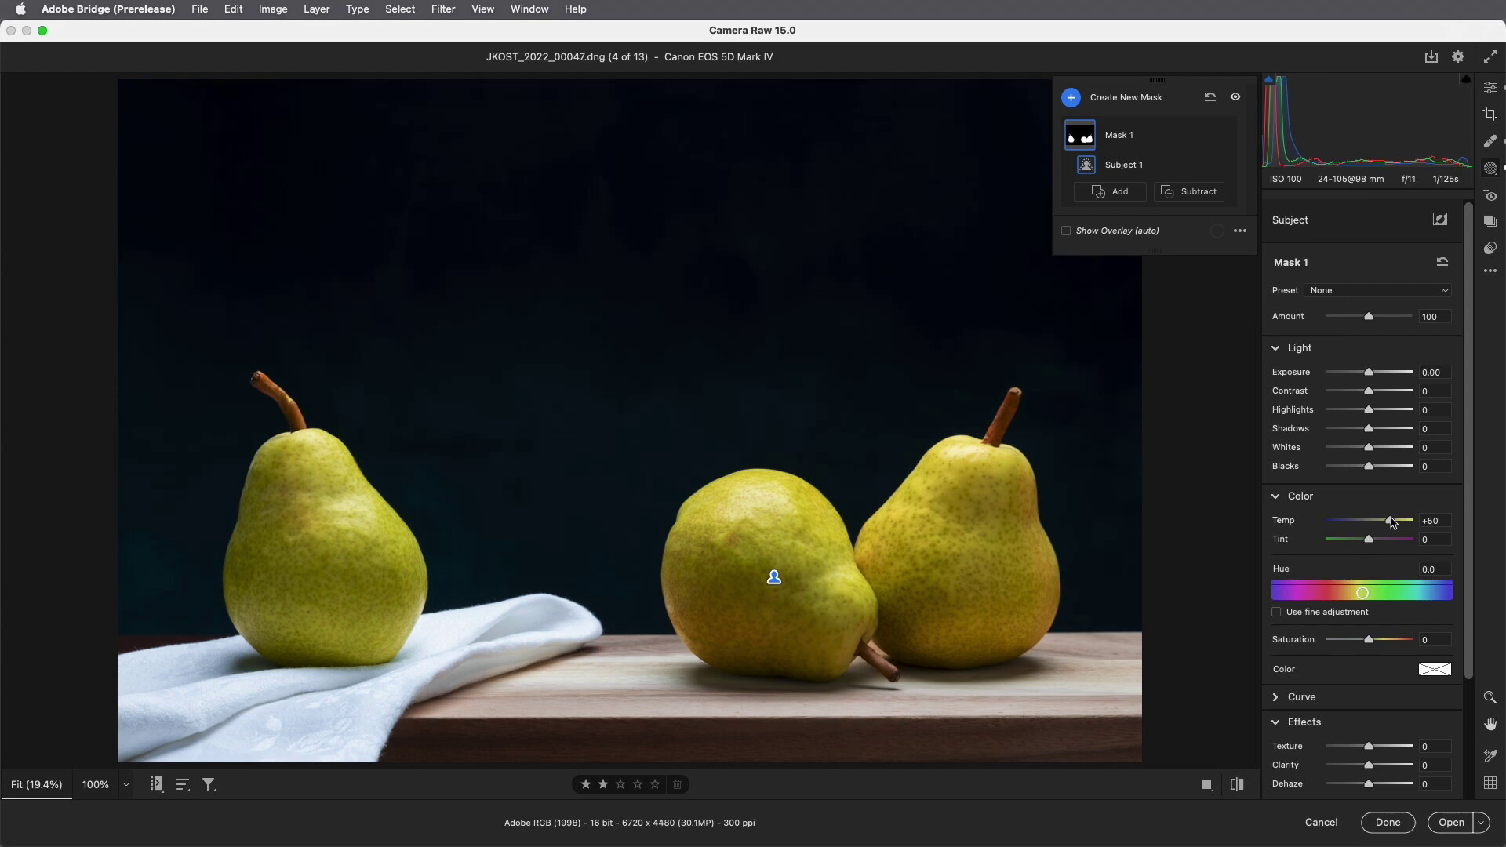
- Try a second mask that selects the background around the pears, and delete that mask
{"action": "left_click", "coordinate": [1071, 101]}
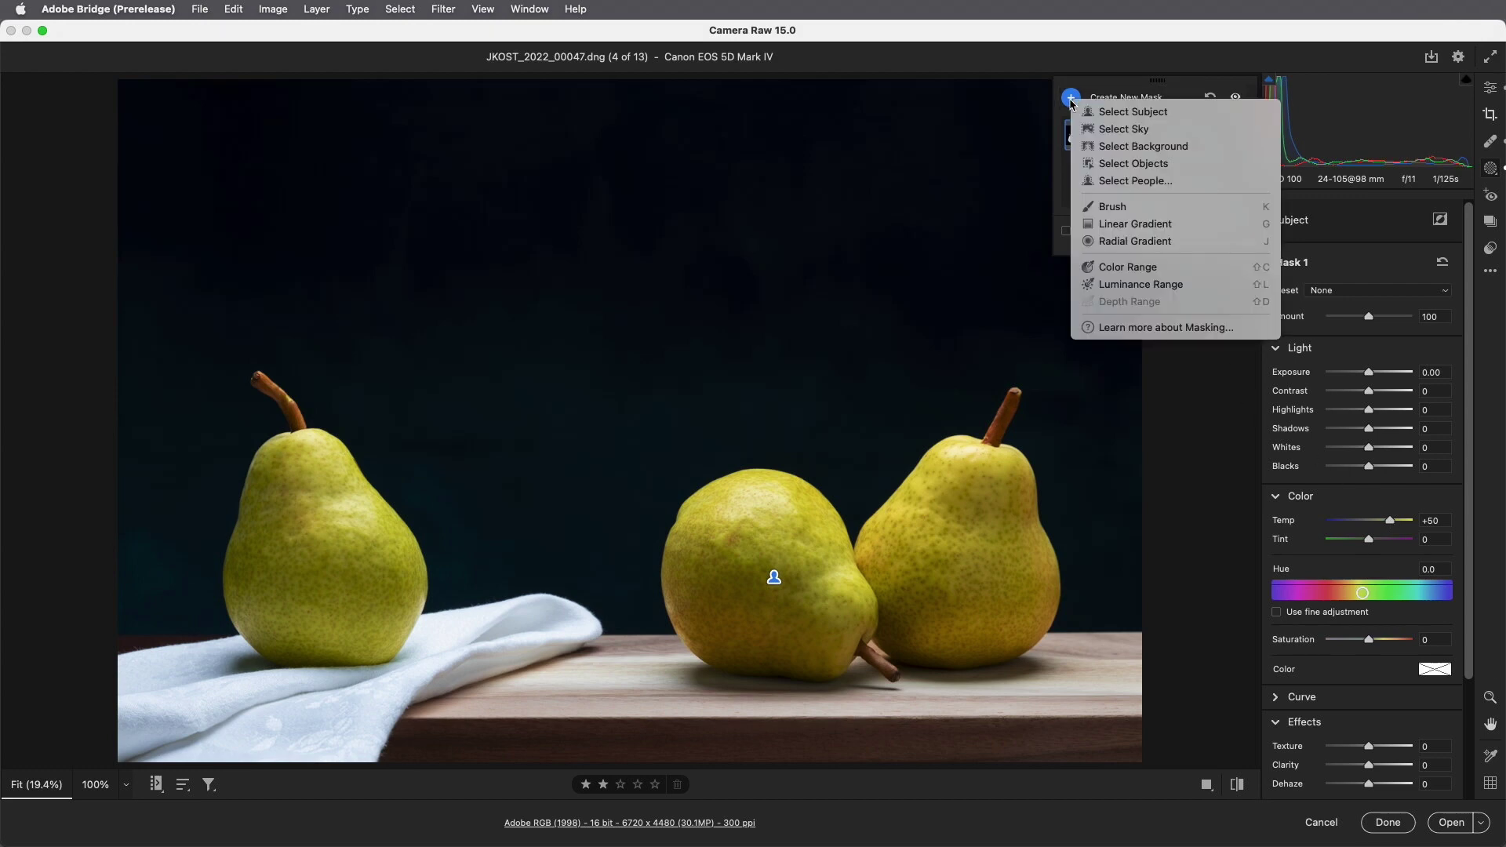
{"action": "left_click", "coordinate": [1176, 151]}
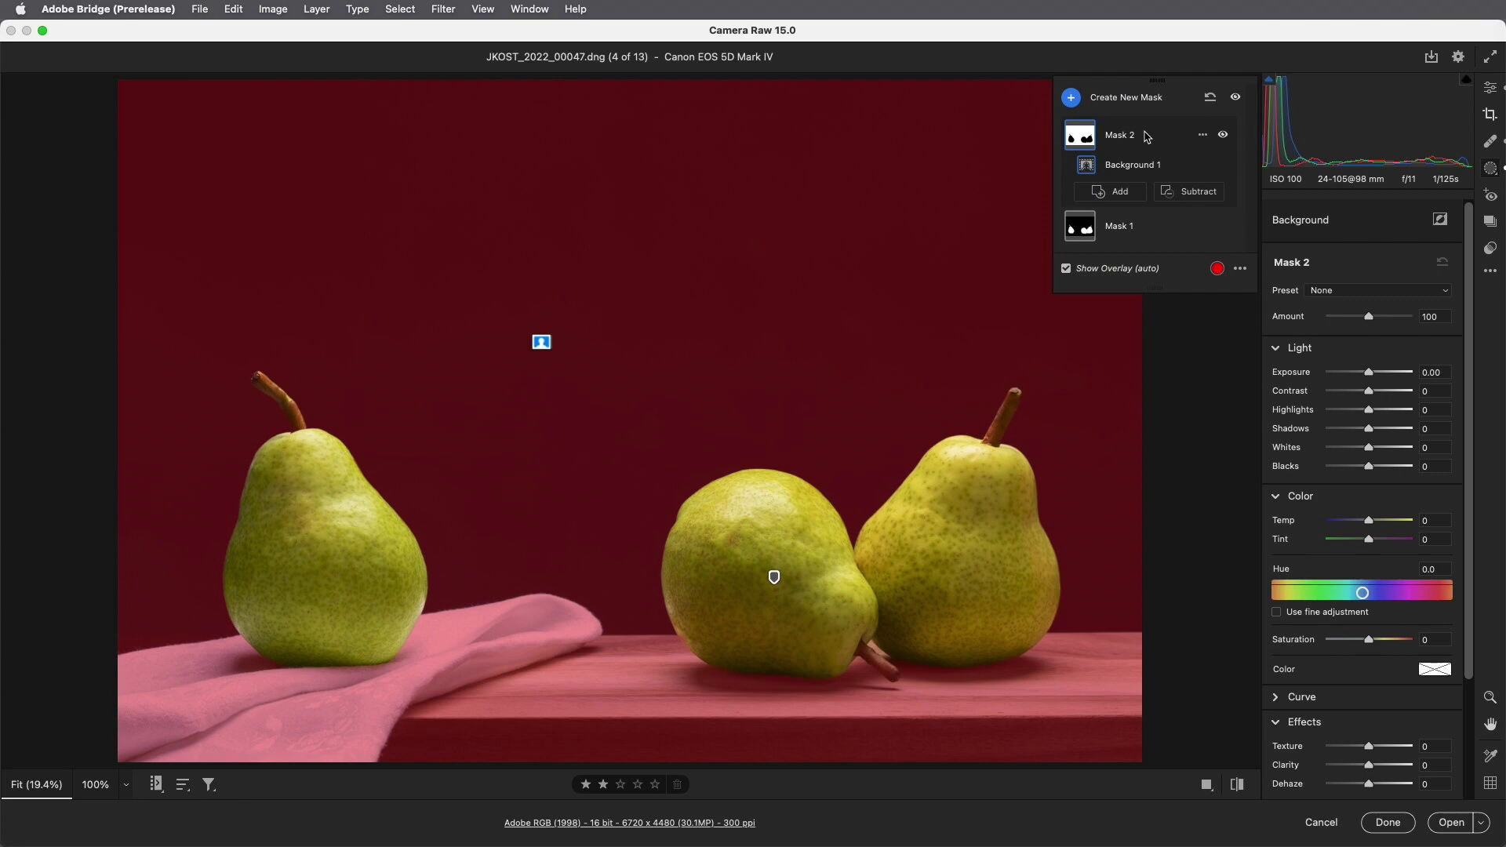
{"action": "left_click", "coordinate": [1203, 137]}
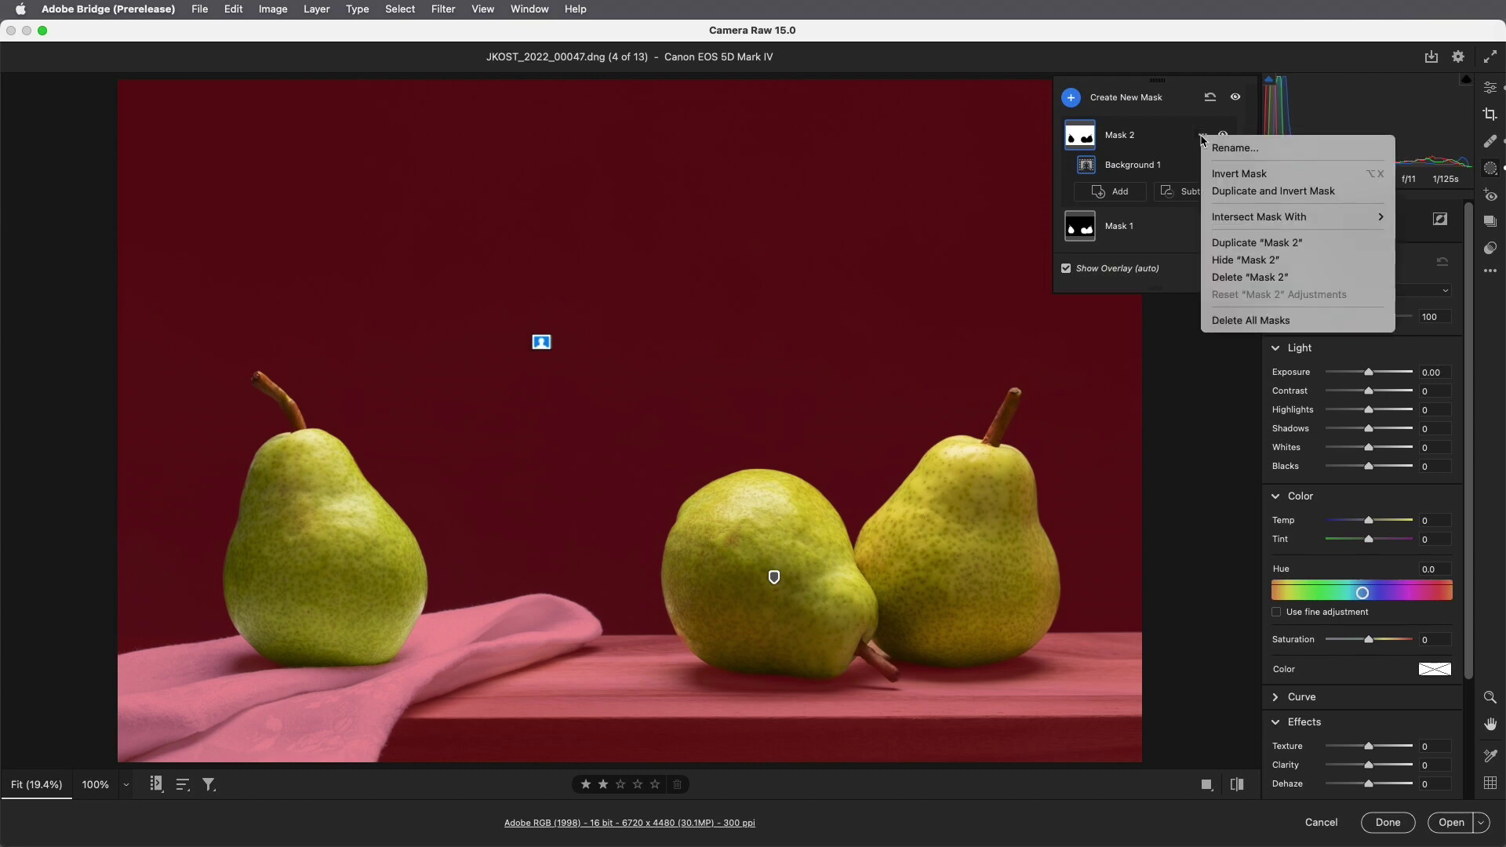
{"action": "left_click", "coordinate": [1237, 279]}
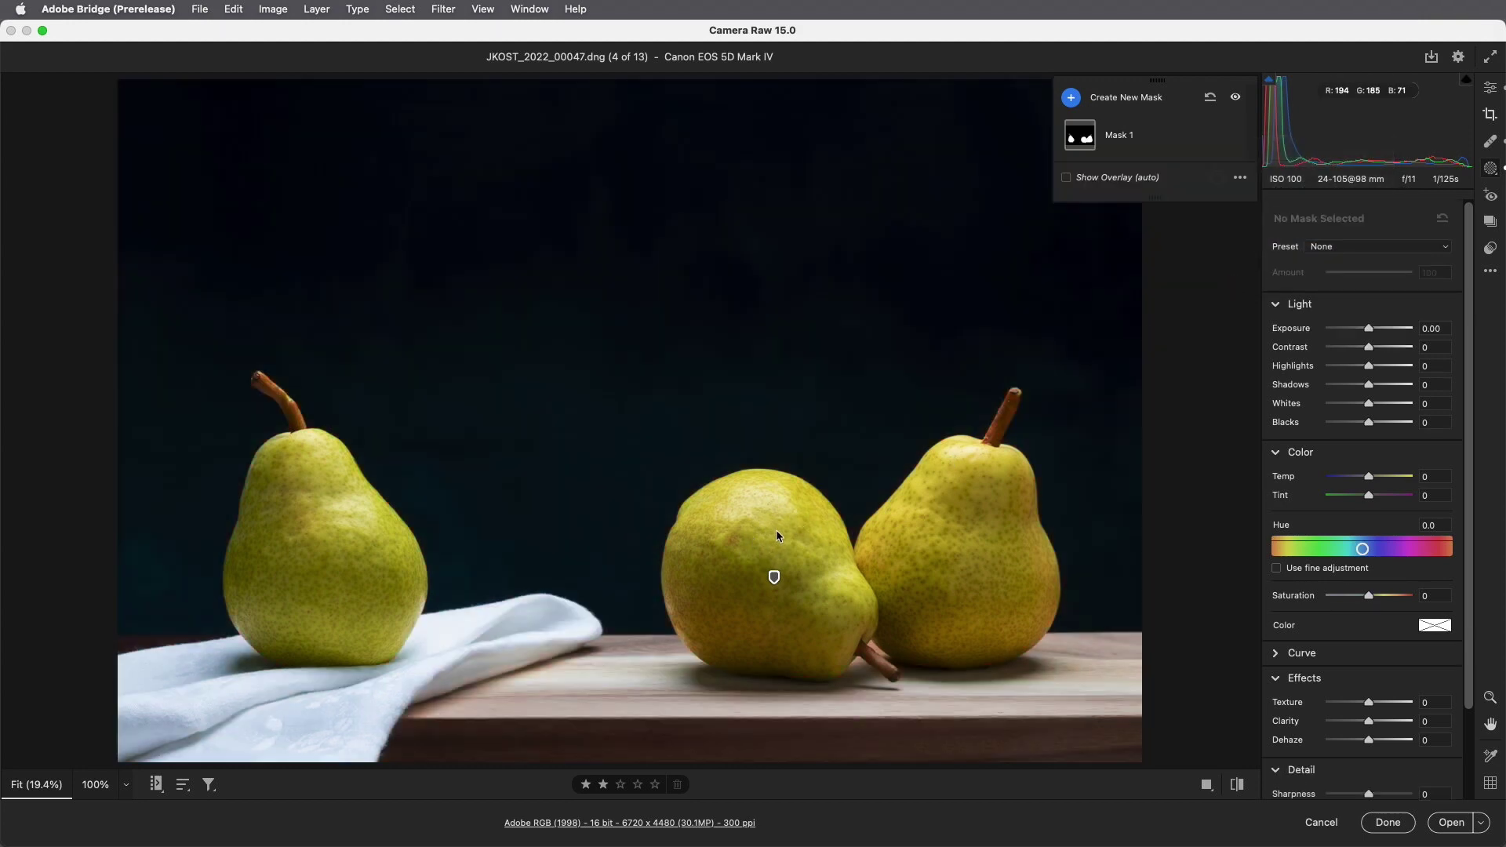
- Create a new object mask by drawing a rectangular selection around the middle pear lying on its side
{"action": "left_click", "coordinate": [1071, 99]}
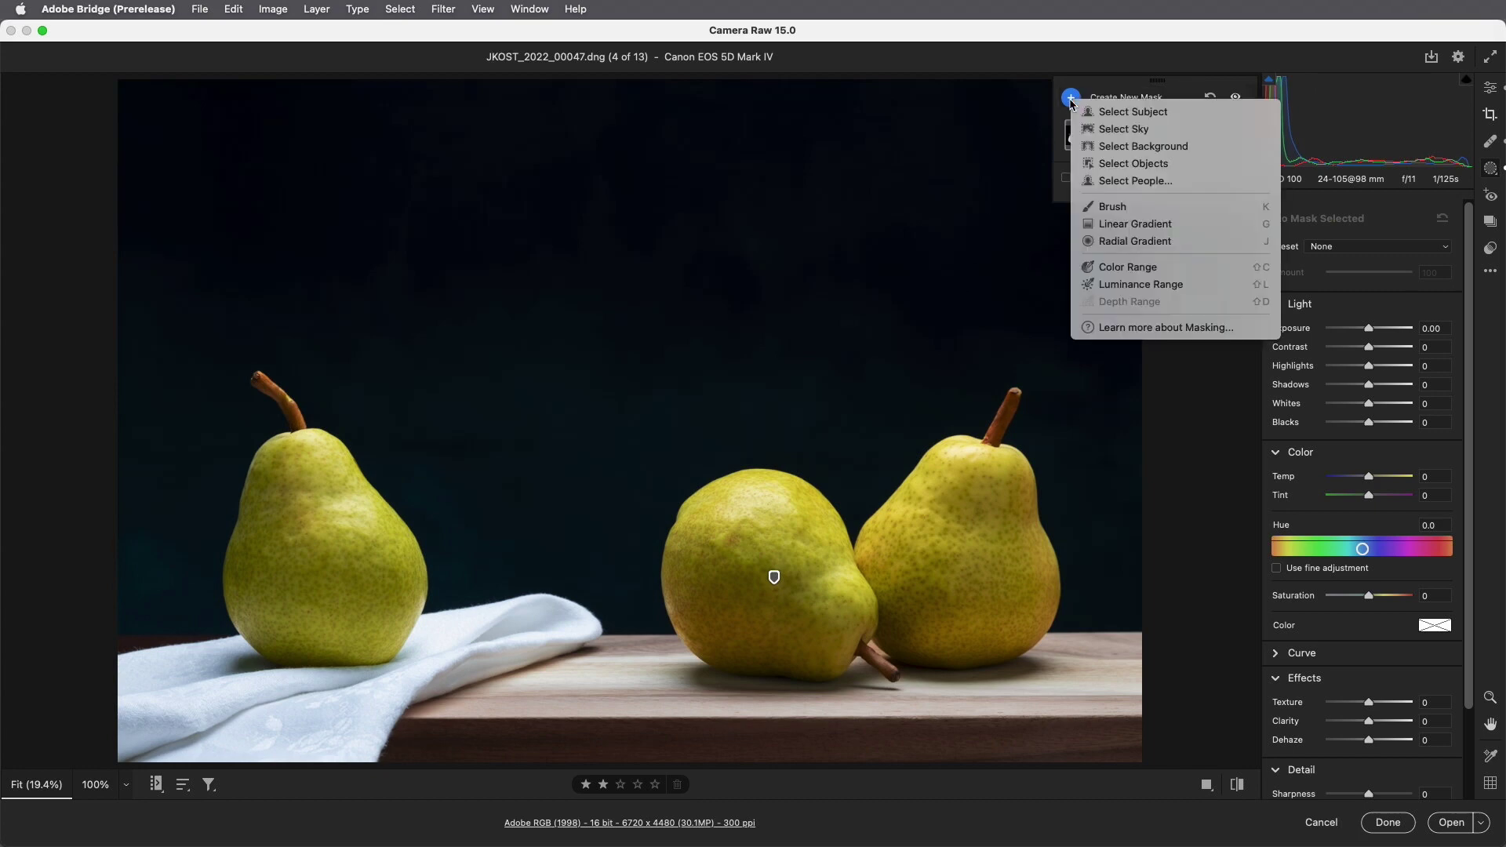
{"action": "left_click", "coordinate": [1196, 163]}
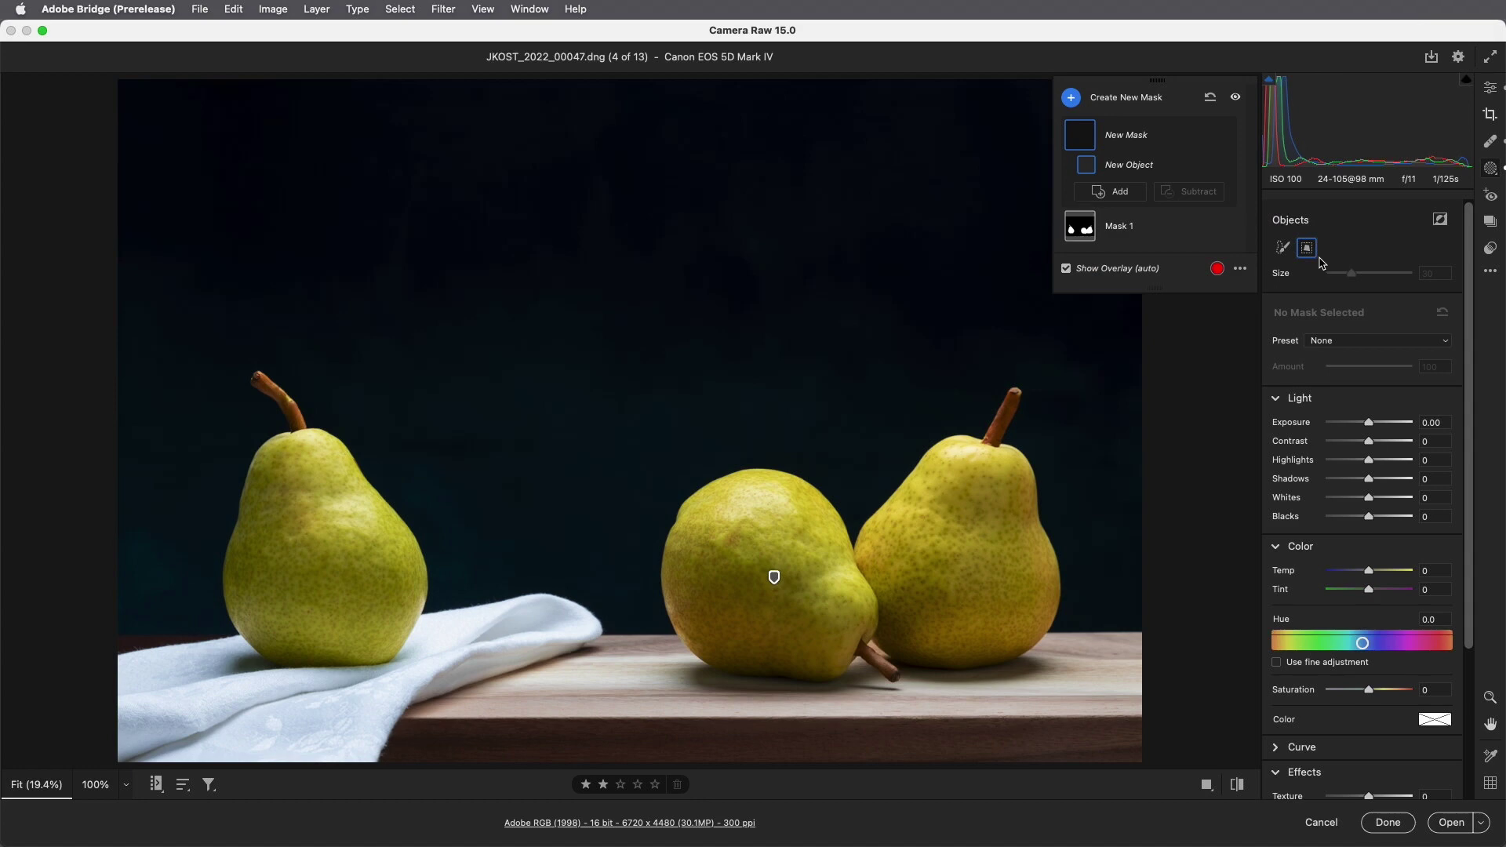
{"action": "left_click_drag", "start_coordinate": [615, 458], "coordinate": [641, 452]}
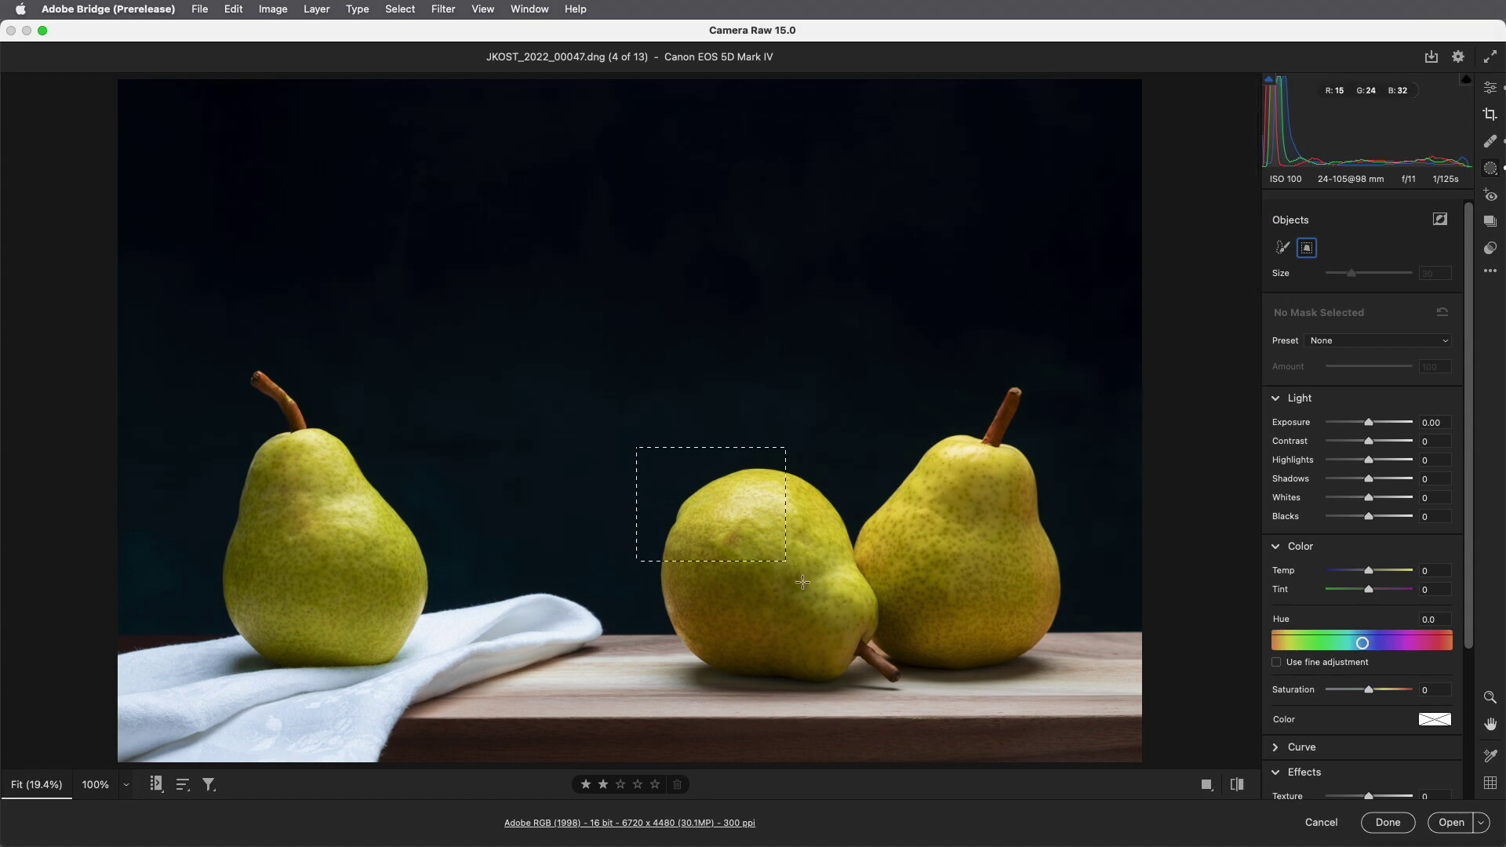
{"action": "left_click_drag", "start_coordinate": [803, 582], "coordinate": [913, 697]}
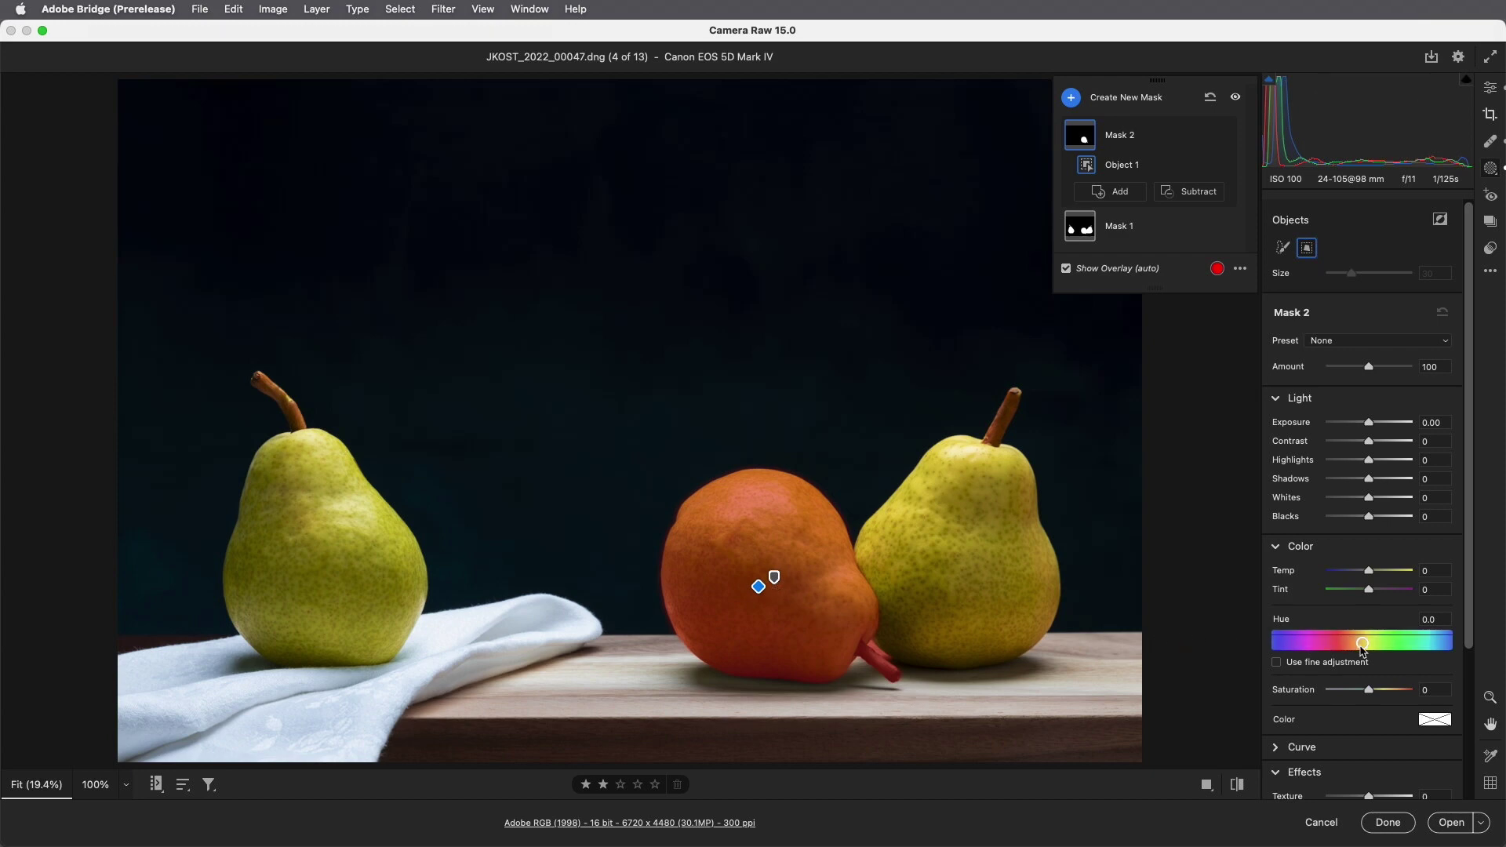
- Try a strong hue shift with fine adjustment on the middle pear's mask, and set its Hue to -20.0
{"action": "left_click_drag", "start_coordinate": [1363, 650], "coordinate": [1331, 649]}
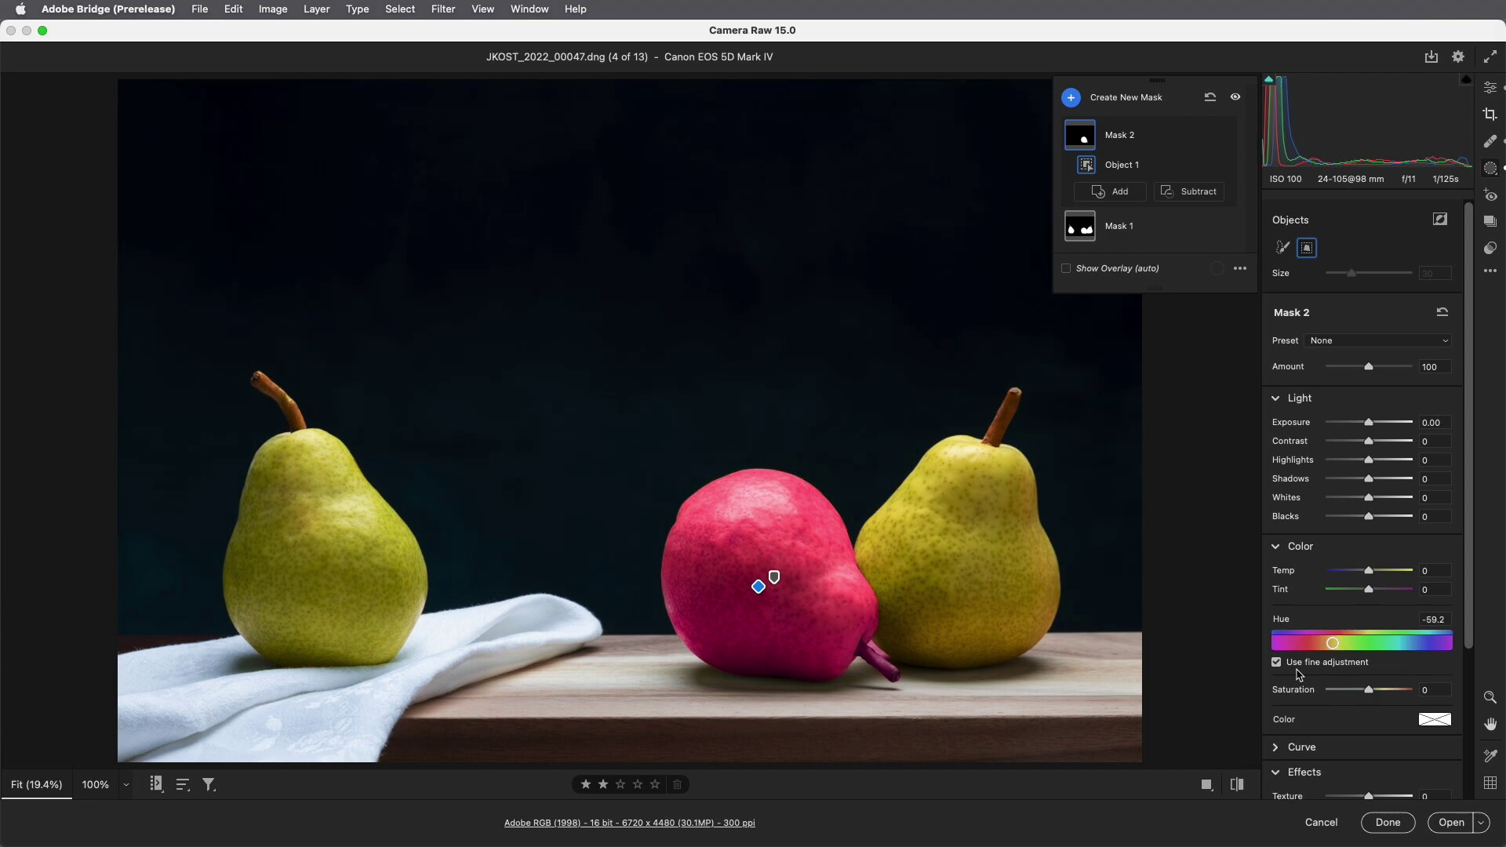
{"action": "left_click_drag", "start_coordinate": [1333, 644], "coordinate": [1324, 645]}
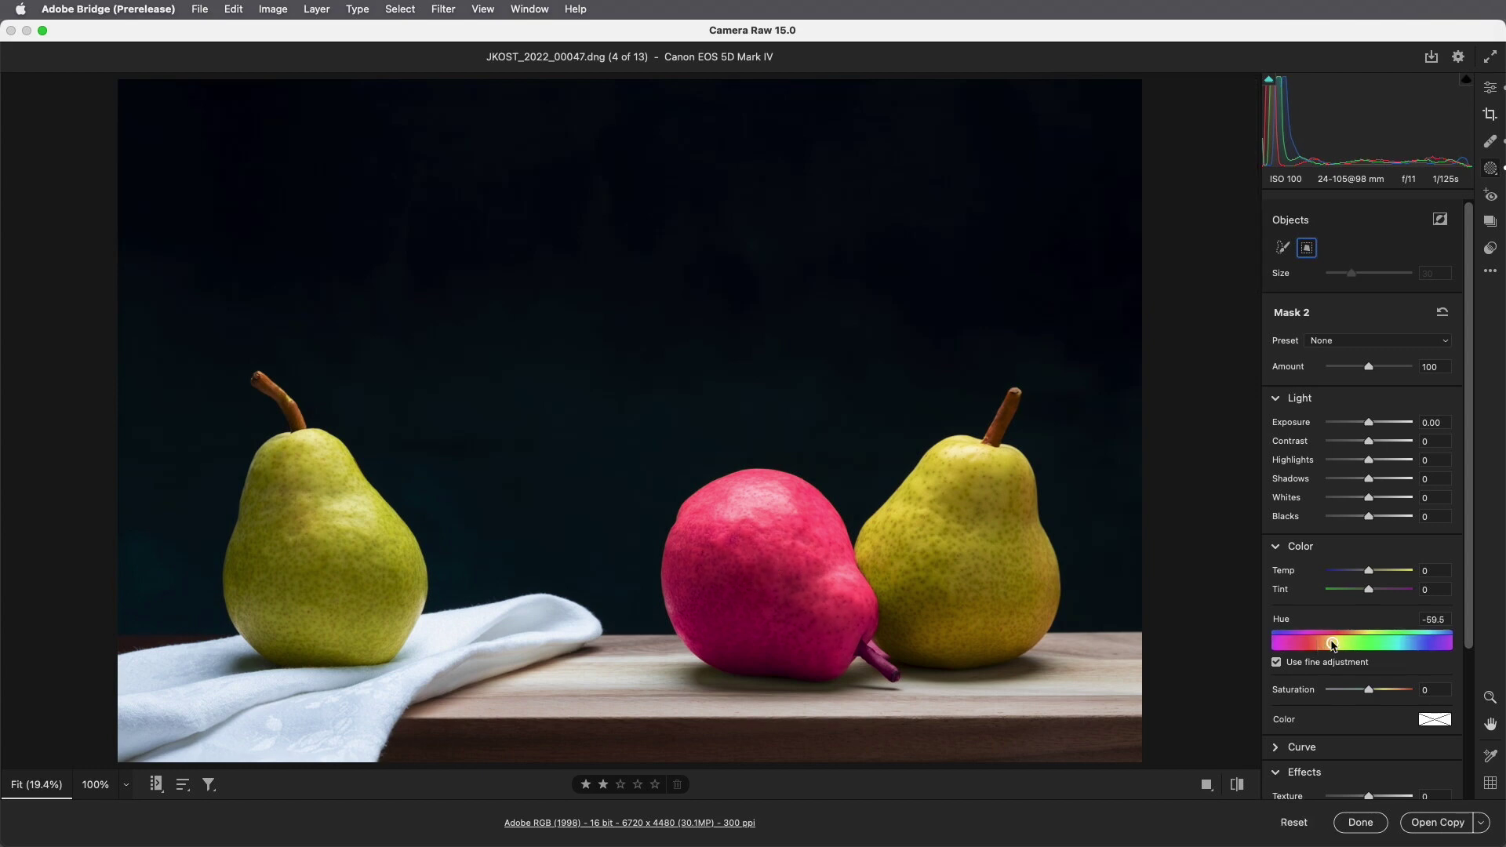
{"action": "left_click_drag", "start_coordinate": [1416, 645], "coordinate": [1353, 645]}
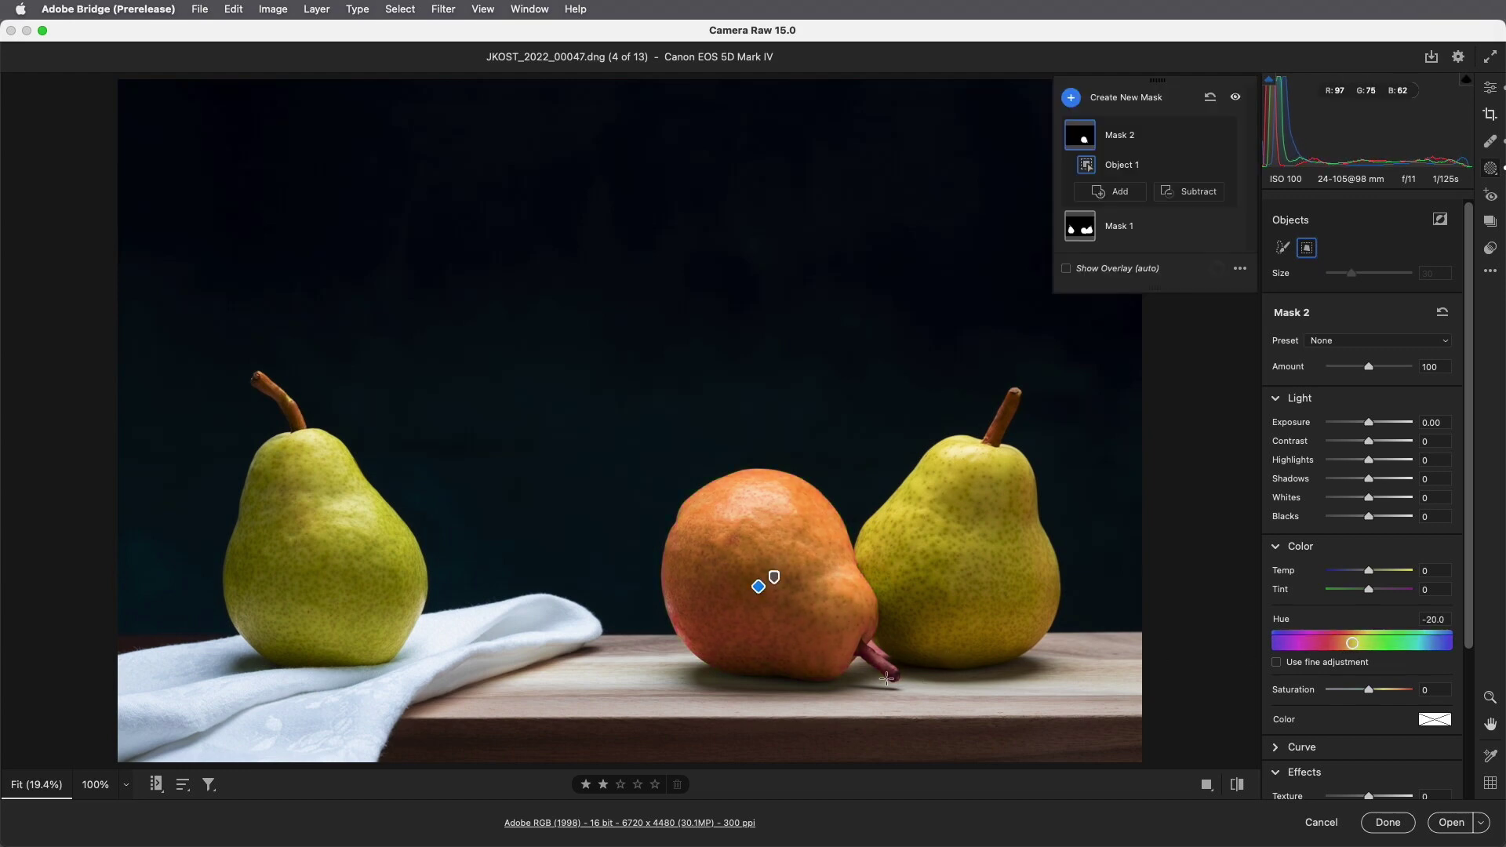
- Subtract the middle pear's stem from Mask 2 with a brush at Size 5, Feather 31 and Flow 100
{"action": "left_click", "coordinate": [1191, 193]}
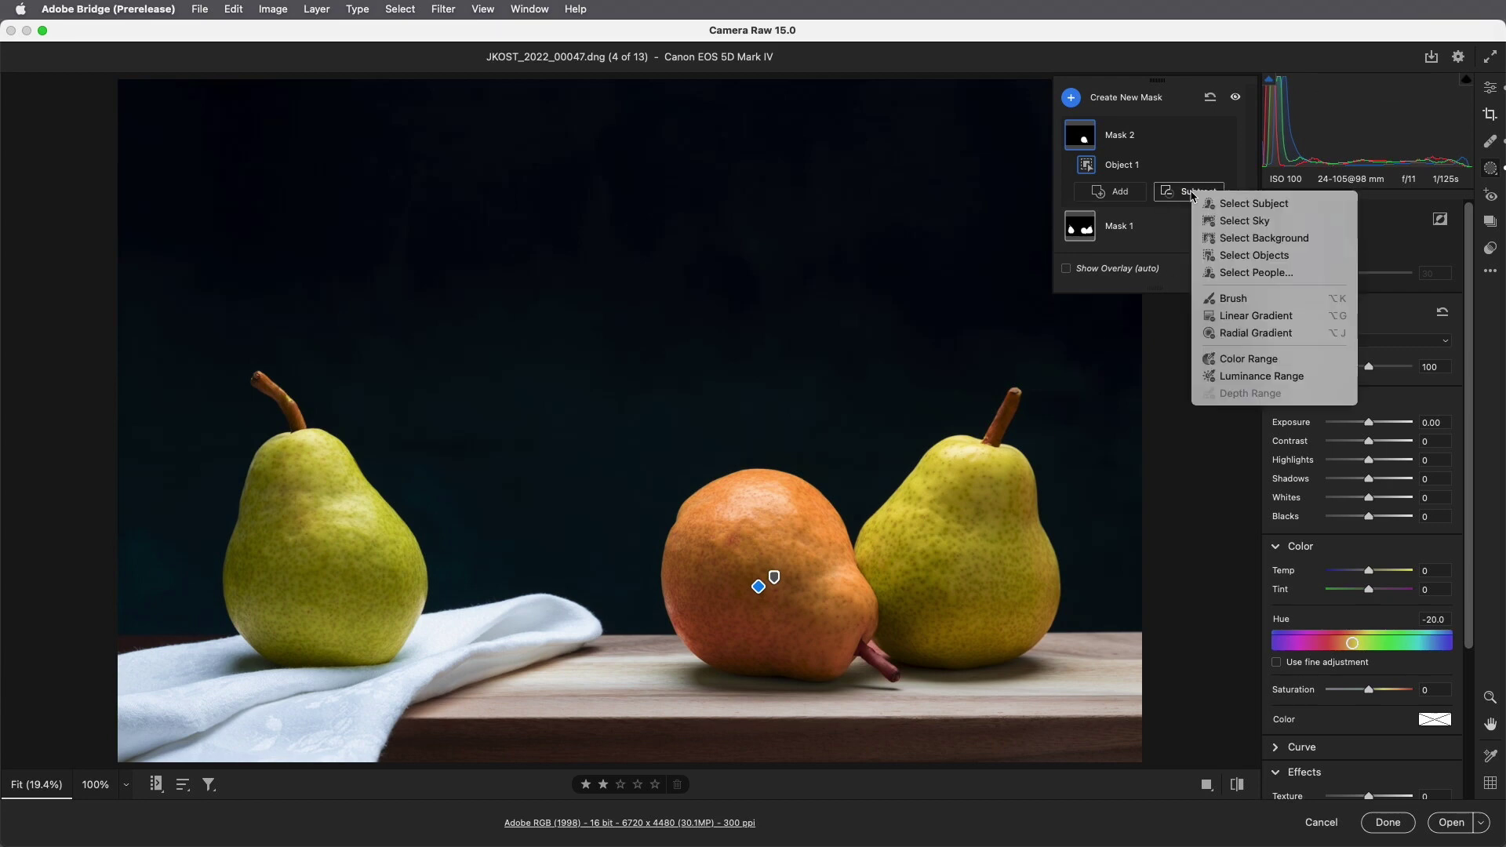
{"action": "left_click", "coordinate": [1233, 299]}
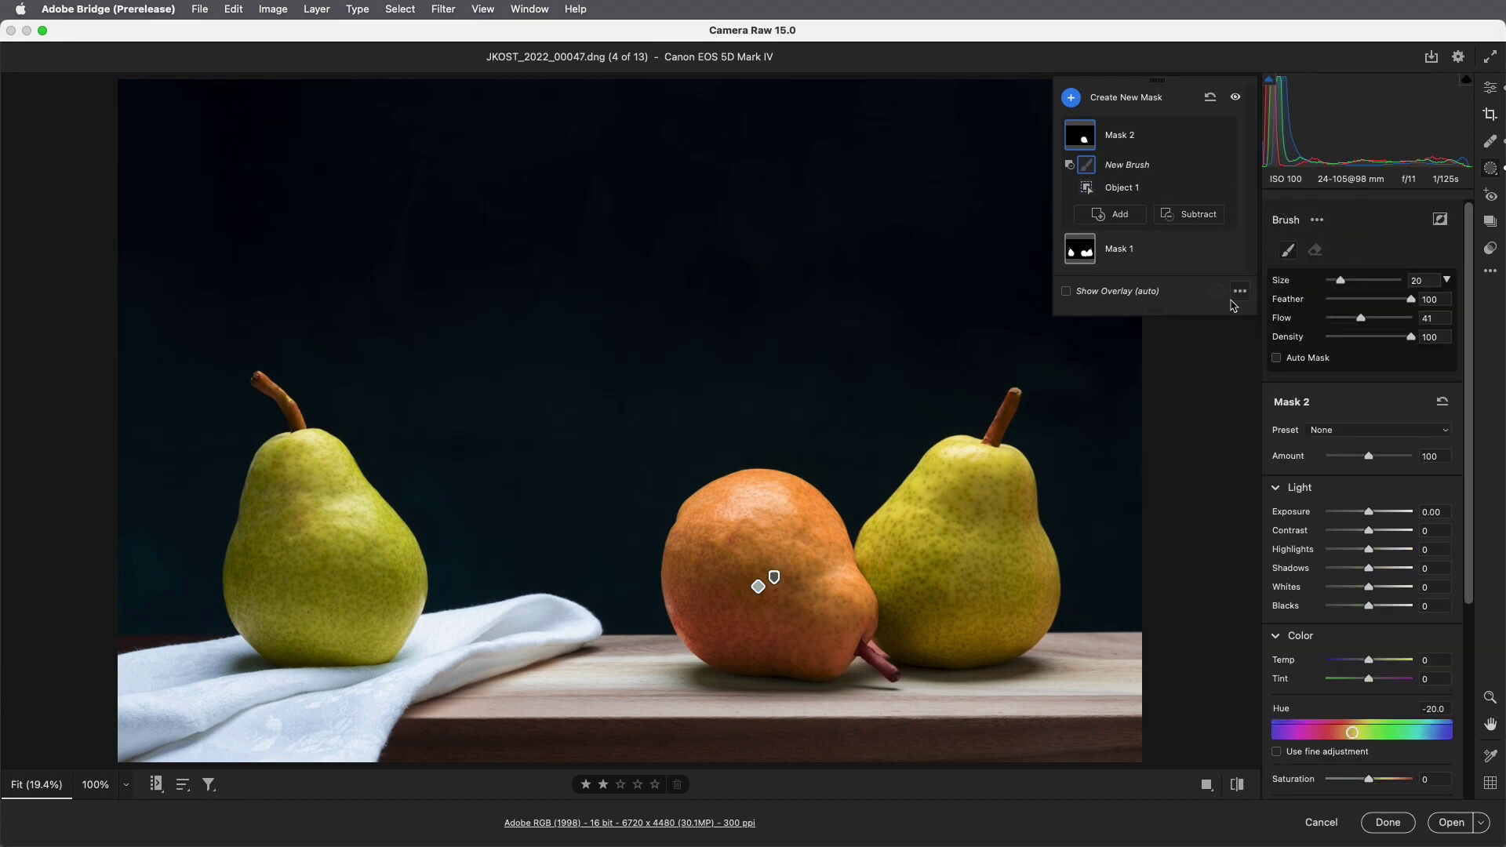
{"action": "mouse_move", "coordinate": [1357, 318]}
{"action": "left_mouse_down"}
{"action": "mouse_move", "coordinate": [1414, 320]}
{"action": "mouse_move", "coordinate": [1353, 304]}
{"action": "left_mouse_up"}
{"action": "key", "text": "bracketleft"}
{"action": "key", "text": "bracketleft"}
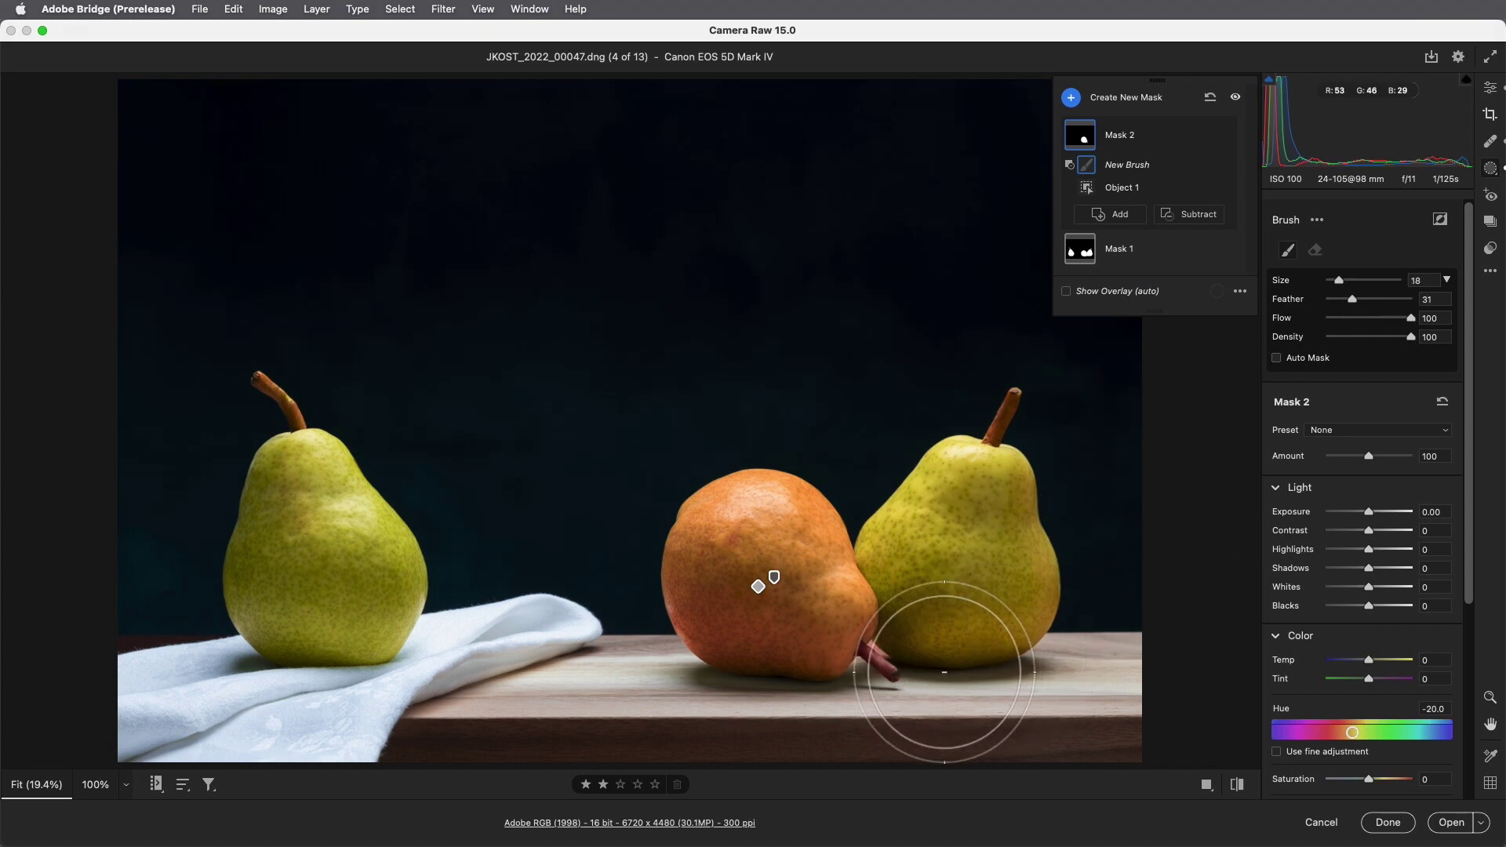
{"action": "key", "text": "bracketleft"}
{"action": "key", "text": "bracketleft"}
{"action": "key", "text": "bracketleft"}
{"action": "key", "text": "bracketleft"}
{"action": "key", "text": "bracketleft"}
{"action": "key", "text": "bracketleft"}
{"action": "key", "text": "bracketleft"}
{"action": "key", "text": "bracketleft"}
{"action": "key", "text": "bracketleft"}
{"action": "key", "text": "bracketleft"}
{"action": "key", "text": "bracketleft"}
{"action": "key", "text": "bracketleft"}
{"action": "key", "text": "bracketleft"}
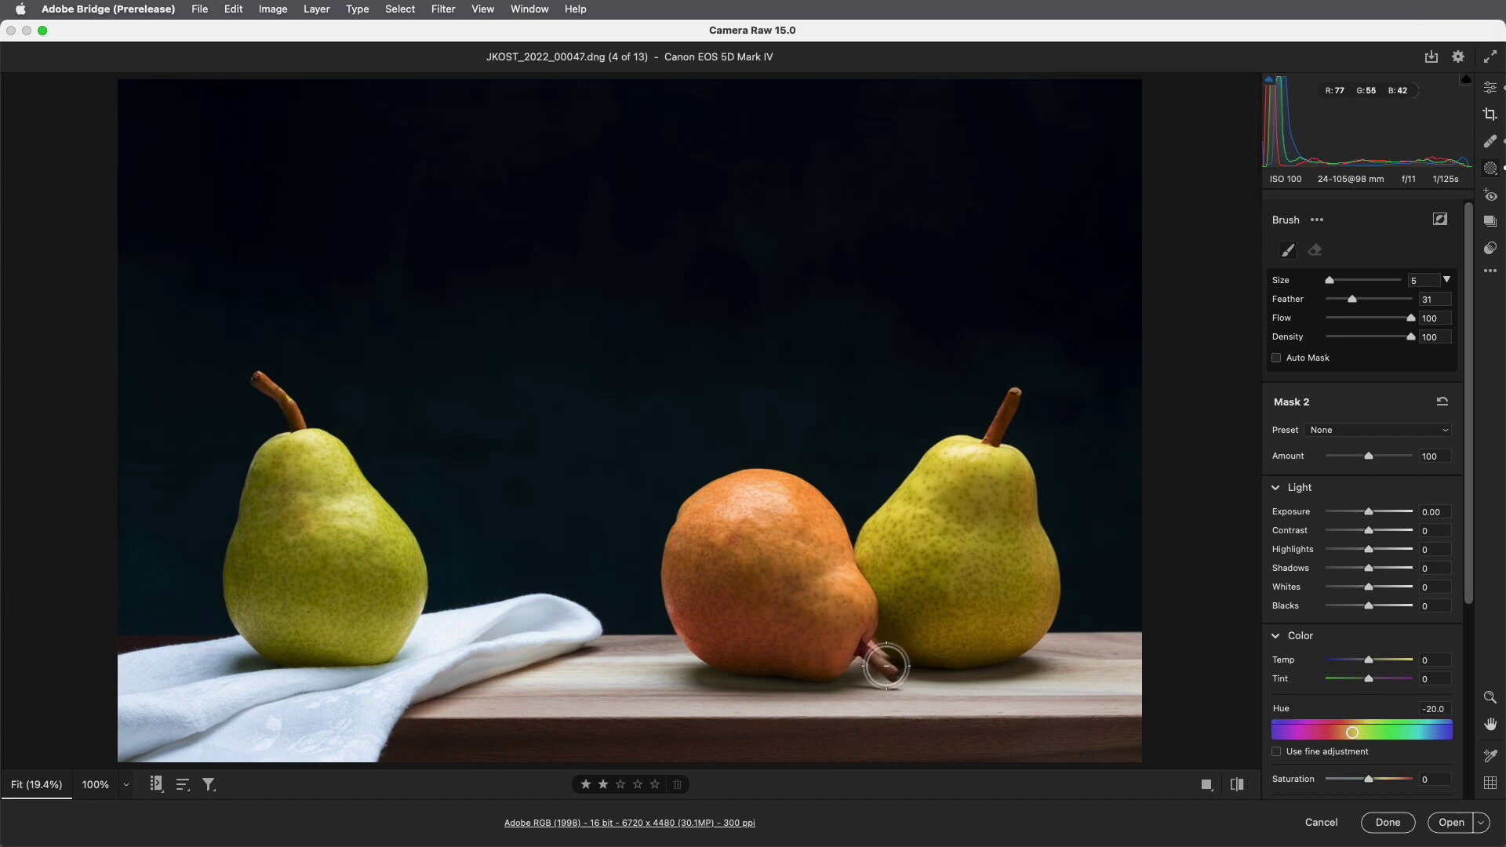
{"action": "left_click_drag", "start_coordinate": [887, 665], "coordinate": [897, 669]}
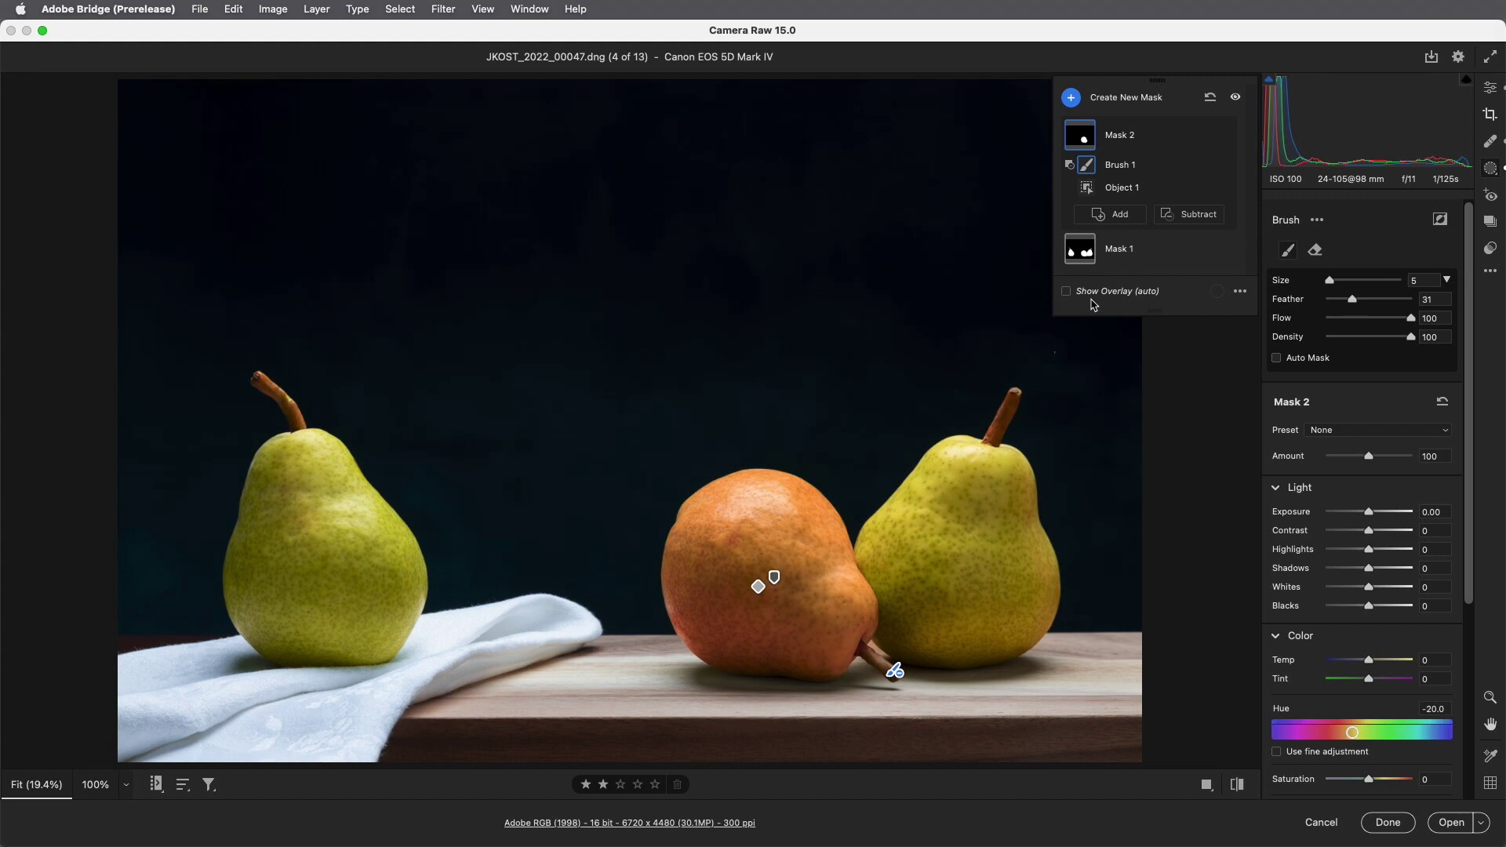
- Subtract a second brush from Mask 2 with Size 14, Feather 100 and Flow 54, painting along the middle pear's lower-left side
{"action": "left_click", "coordinate": [1193, 219]}
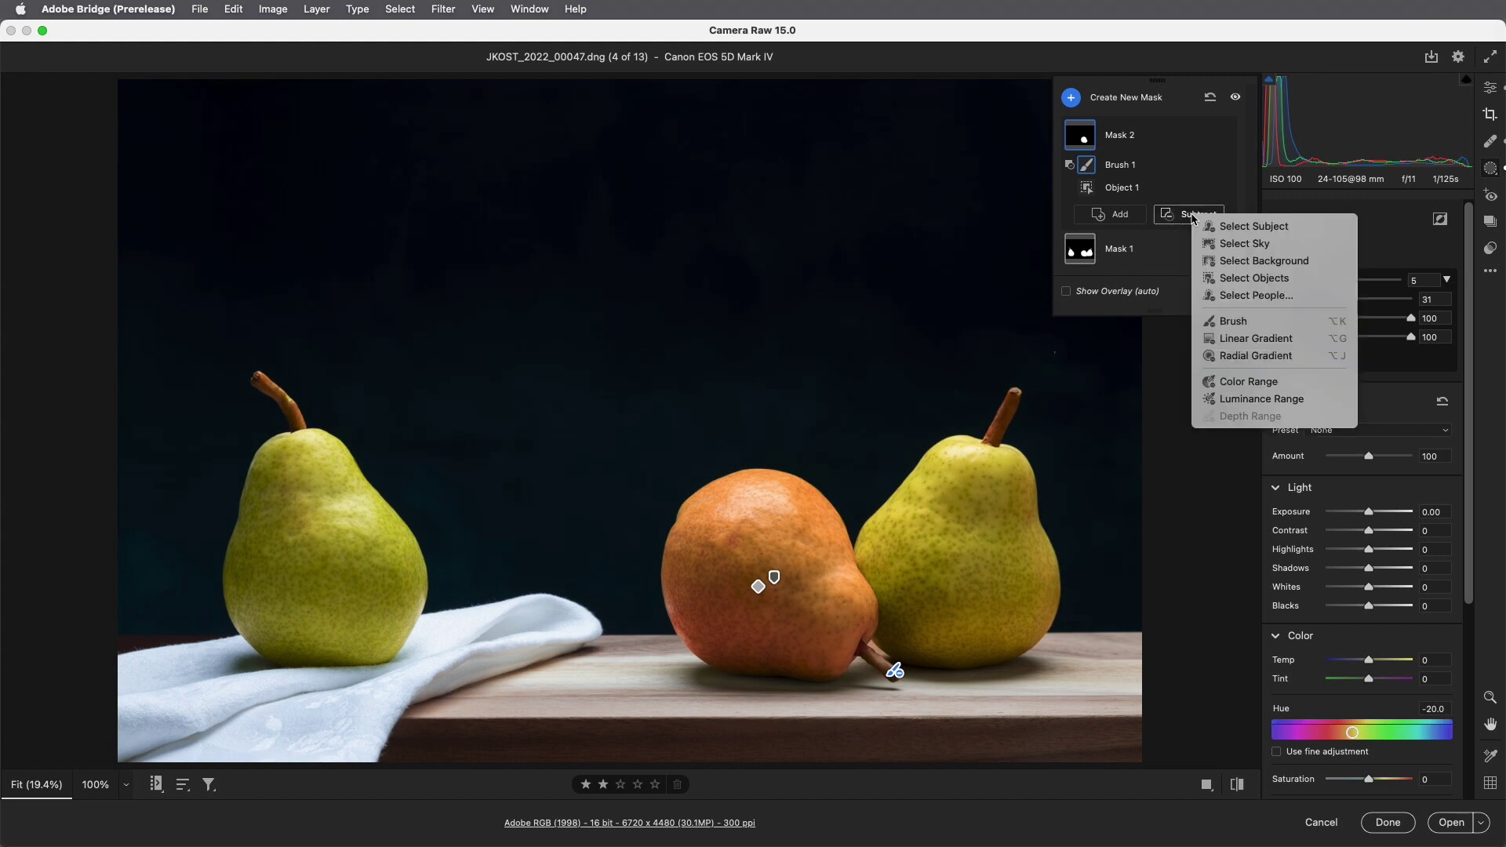
{"action": "left_click", "coordinate": [1224, 321]}
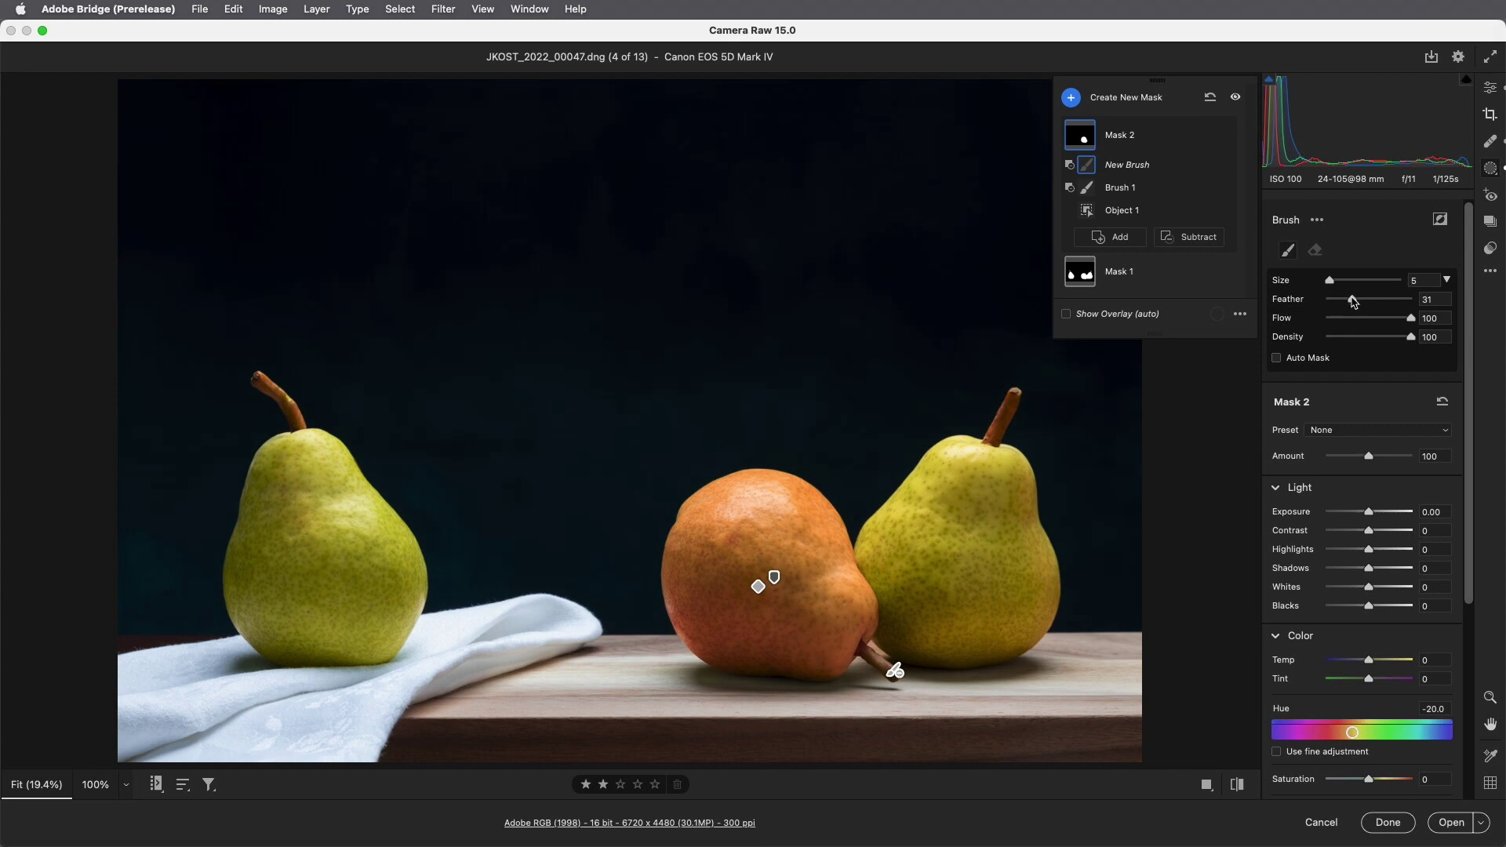
{"action": "left_click_drag", "start_coordinate": [1353, 302], "coordinate": [1421, 304]}
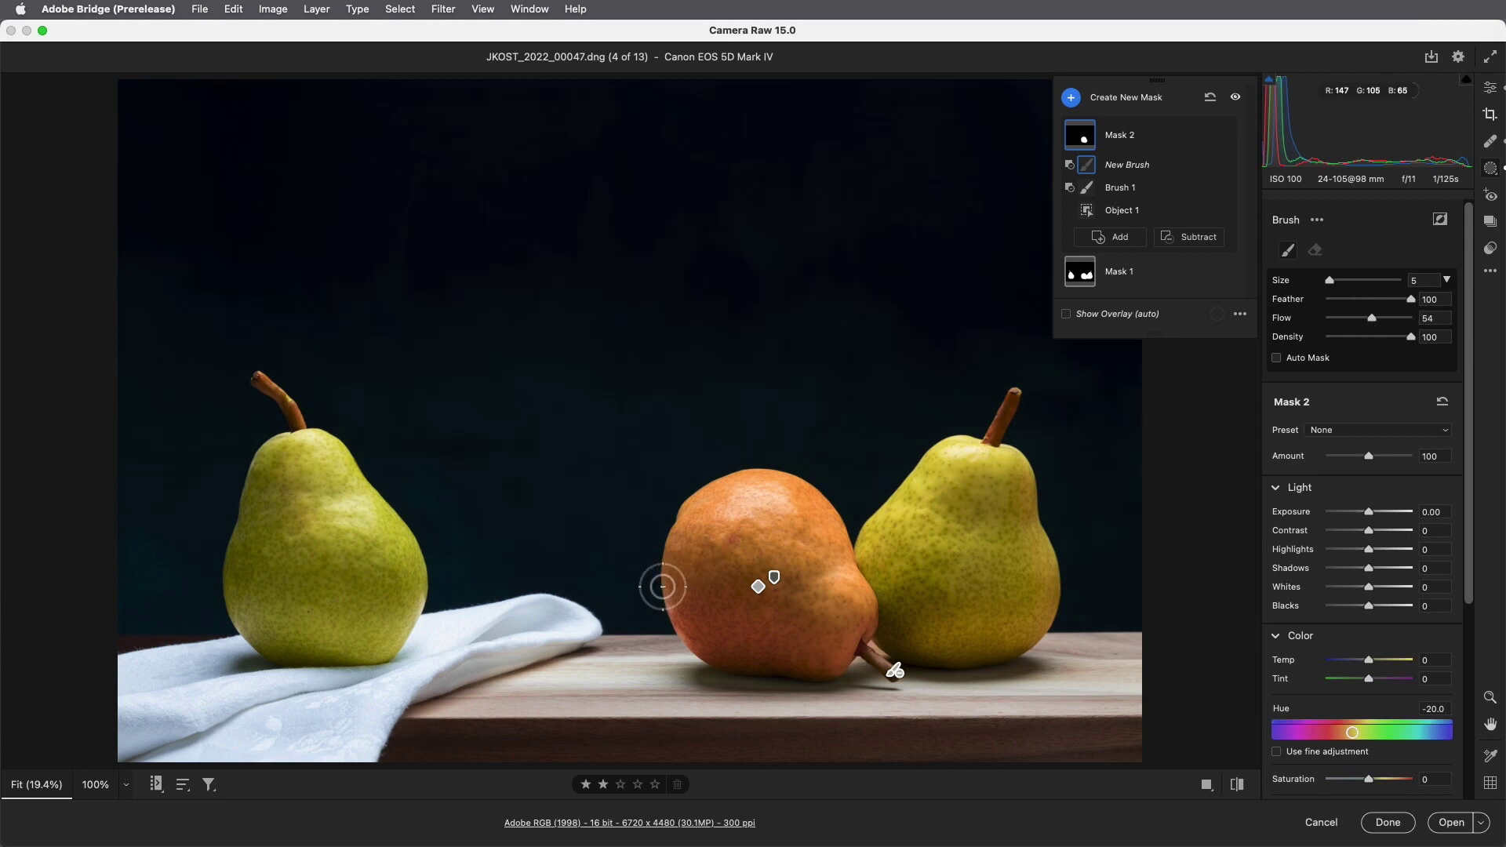
{"action": "key", "text": "bracketright"}
{"action": "key", "text": "bracketright"}
{"action": "key", "text": "bracketright"}
{"action": "key", "text": "bracketright"}
{"action": "key", "text": "bracketright"}
{"action": "key", "text": "bracketright"}
{"action": "key", "text": "bracketright"}
{"action": "key", "text": "bracketright"}
{"action": "key", "text": "bracketright"}
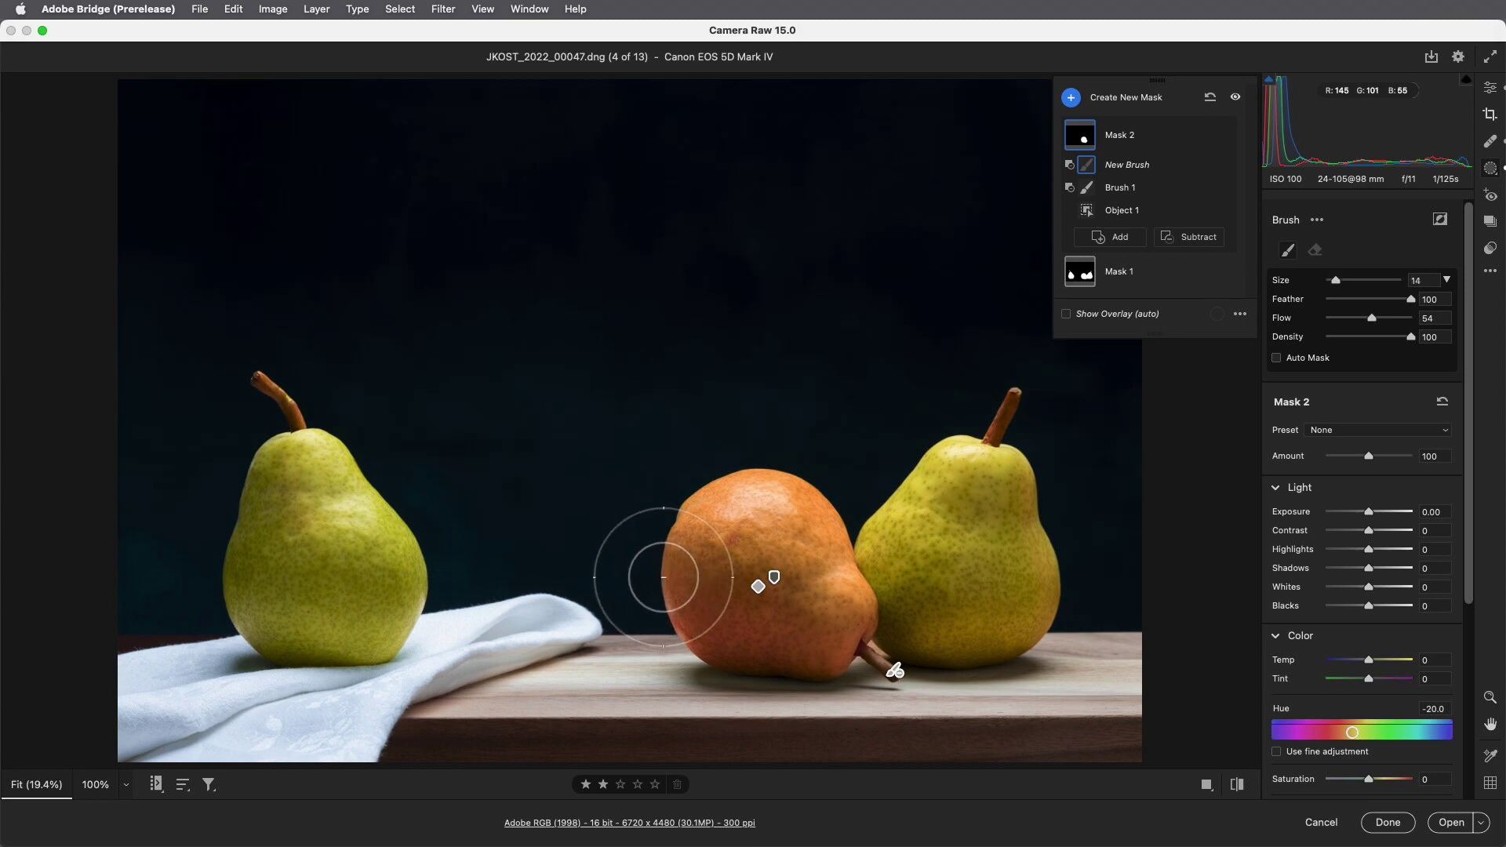
{"action": "mouse_move", "coordinate": [663, 587]}
{"action": "left_mouse_down"}
{"action": "mouse_move", "coordinate": [694, 635]}
{"action": "mouse_move", "coordinate": [662, 565]}
{"action": "mouse_move", "coordinate": [715, 650]}
{"action": "mouse_move", "coordinate": [680, 611]}
{"action": "mouse_move", "coordinate": [667, 627]}
{"action": "mouse_move", "coordinate": [743, 670]}
{"action": "mouse_move", "coordinate": [690, 618]}
{"action": "mouse_move", "coordinate": [785, 683]}
{"action": "mouse_move", "coordinate": [698, 663]}
{"action": "mouse_move", "coordinate": [687, 653]}
{"action": "mouse_move", "coordinate": [790, 683]}
{"action": "mouse_move", "coordinate": [636, 626]}
{"action": "mouse_move", "coordinate": [763, 684]}
{"action": "mouse_move", "coordinate": [684, 562]}
{"action": "mouse_move", "coordinate": [683, 613]}
{"action": "mouse_move", "coordinate": [758, 663]}
{"action": "mouse_move", "coordinate": [904, 654]}
{"action": "mouse_move", "coordinate": [788, 673]}
{"action": "left_mouse_up"}
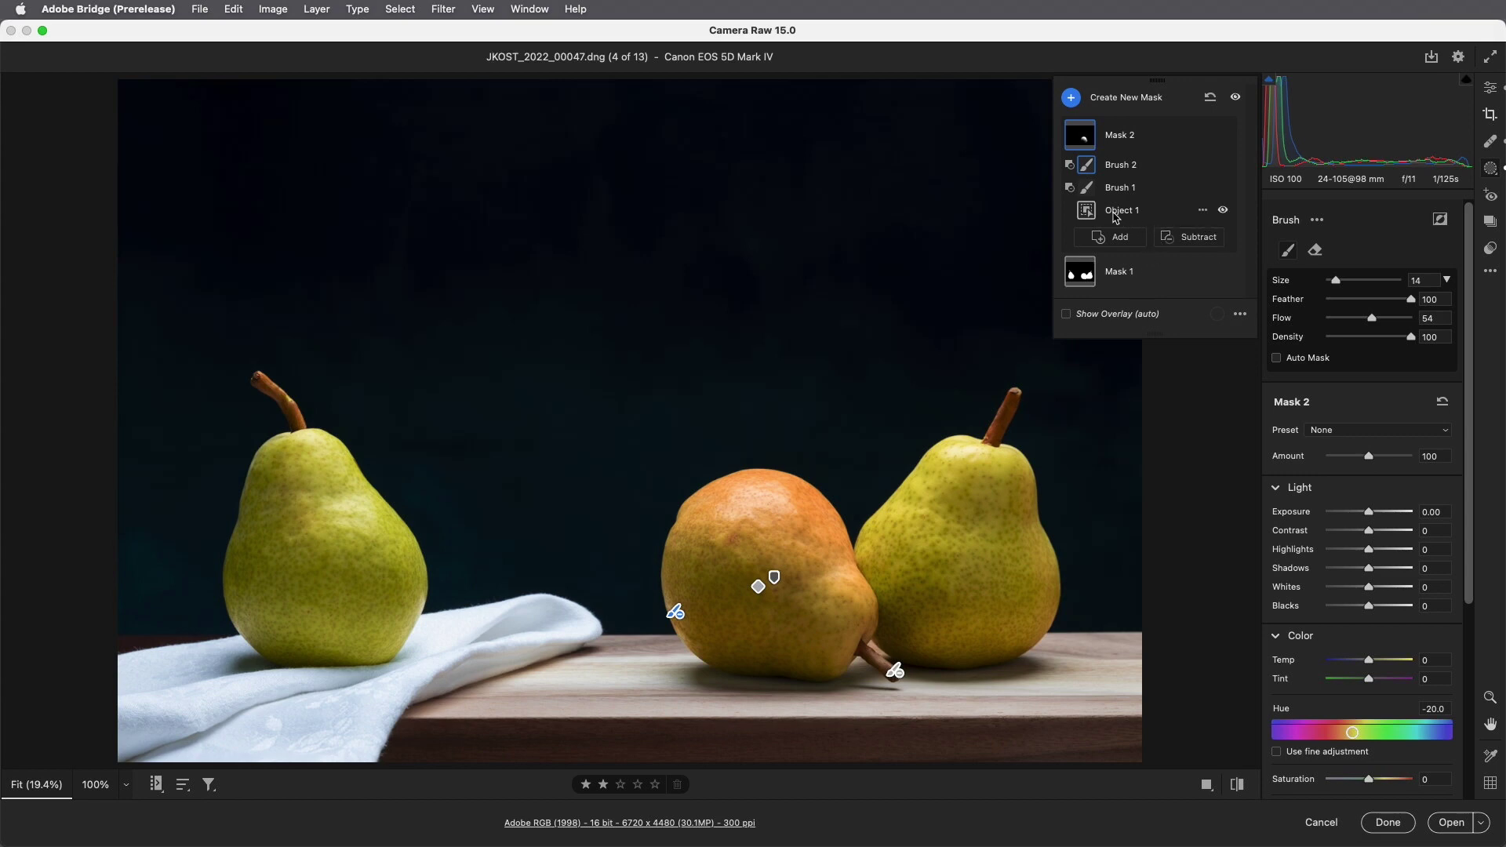
- Preview the overlays of Mask 2 and its components, and compare the photo with Mask 2 hidden and shown
{"action": "mouse_move", "coordinate": [1091, 216]}
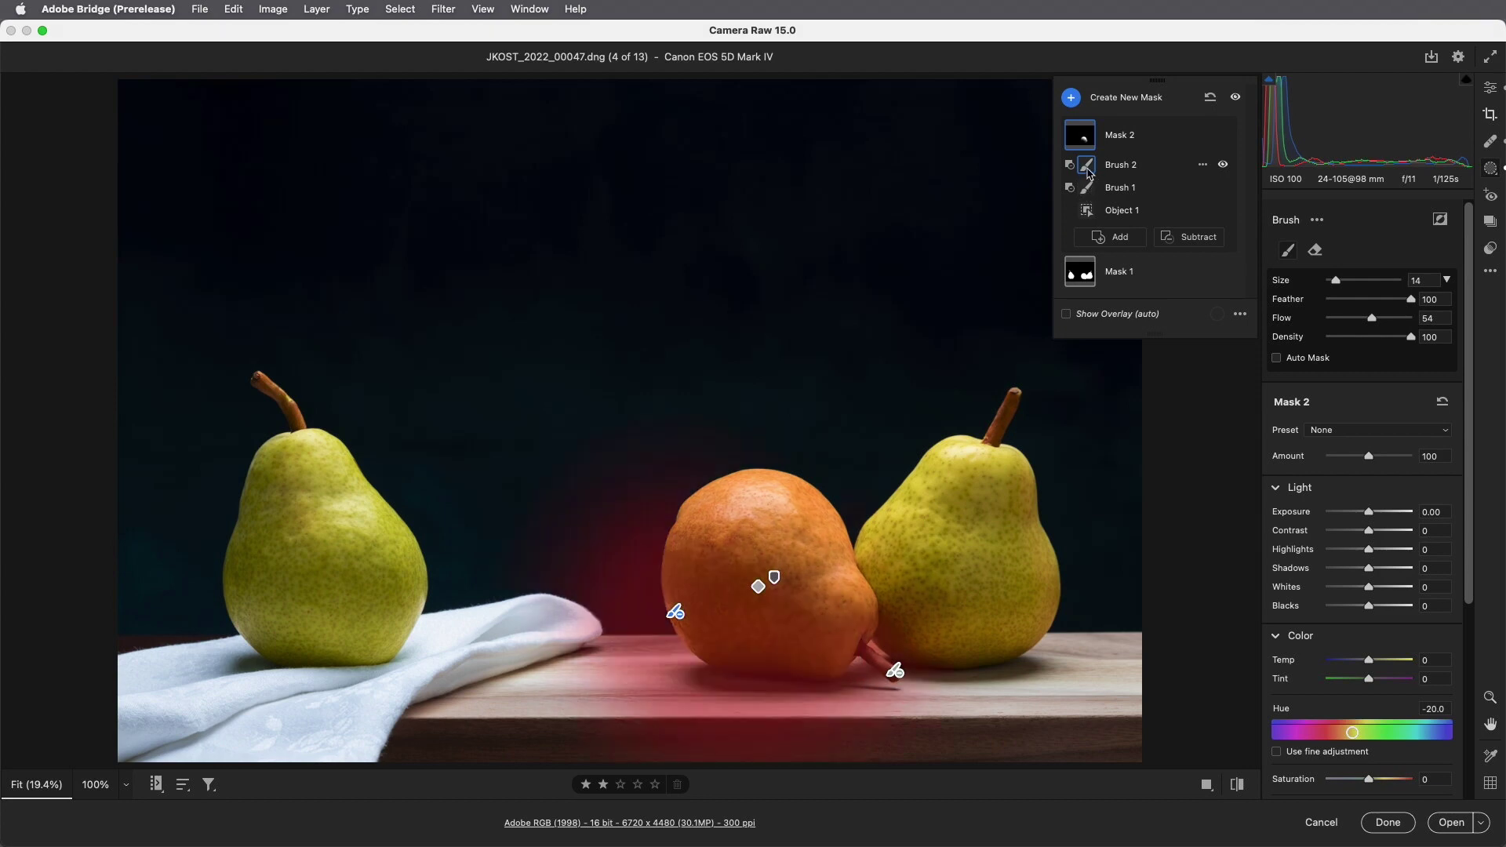
{"action": "mouse_move", "coordinate": [1083, 143]}
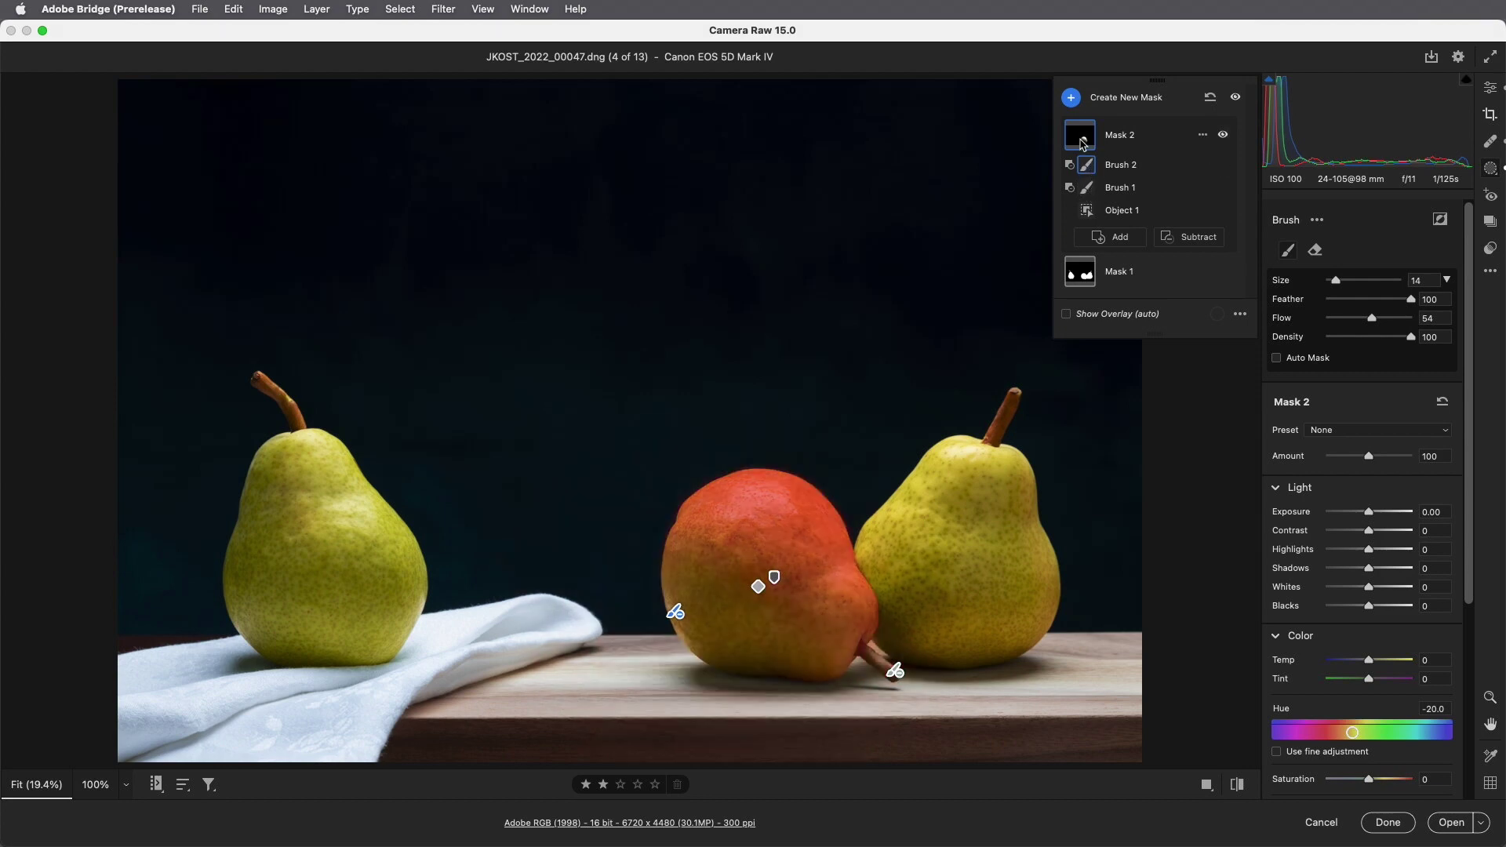
{"action": "left_click", "coordinate": [1223, 136]}
{"action": "left_click", "coordinate": [1223, 135]}
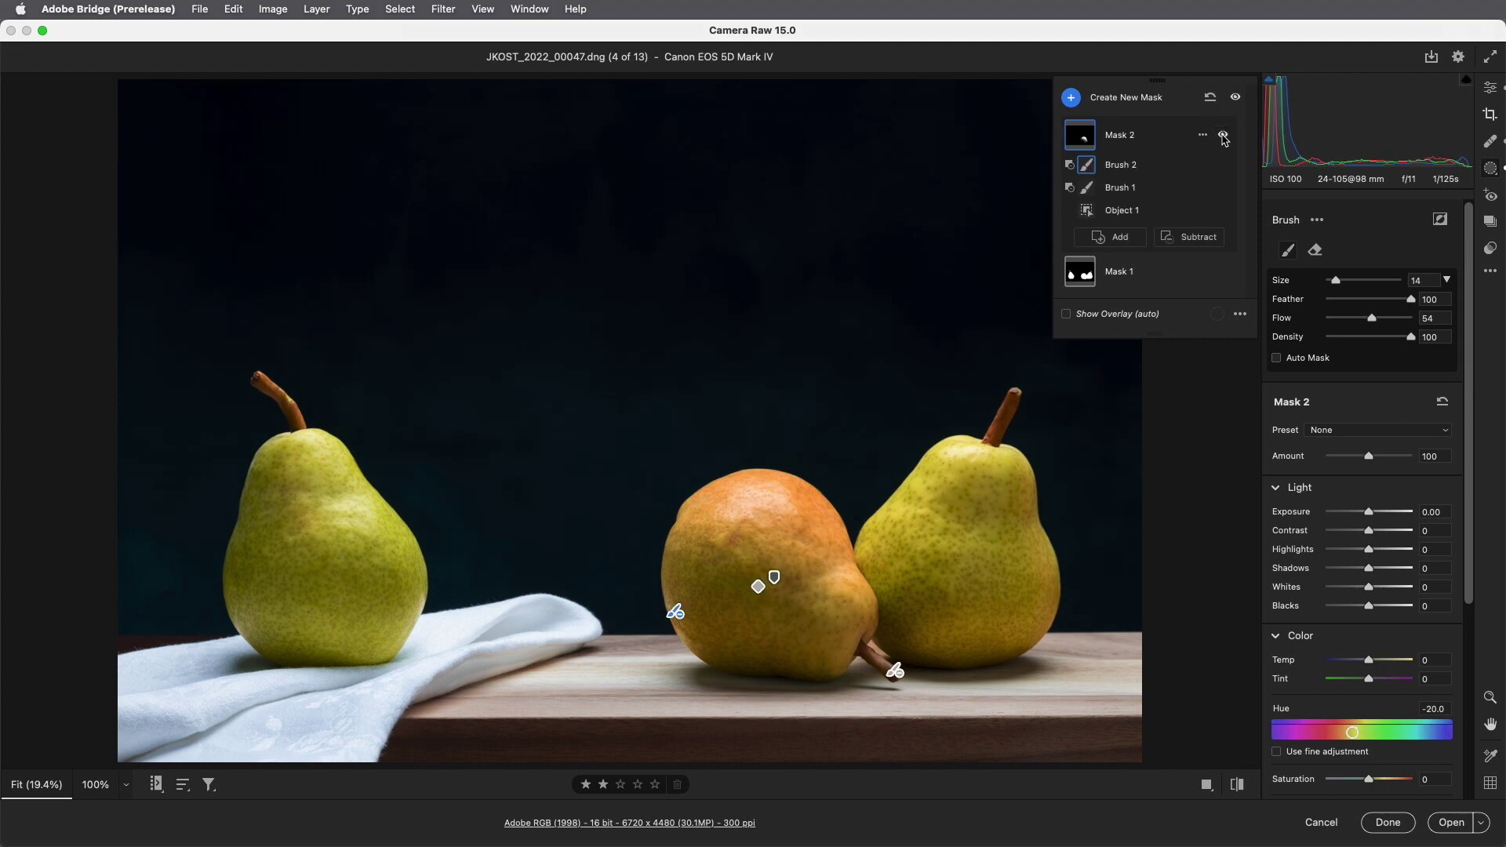
- Create an object mask of the white cloth, and set its Highlights to -20 and Saturation to -69
{"action": "left_click", "coordinate": [1072, 99]}
{"action": "left_click", "coordinate": [1122, 162]}
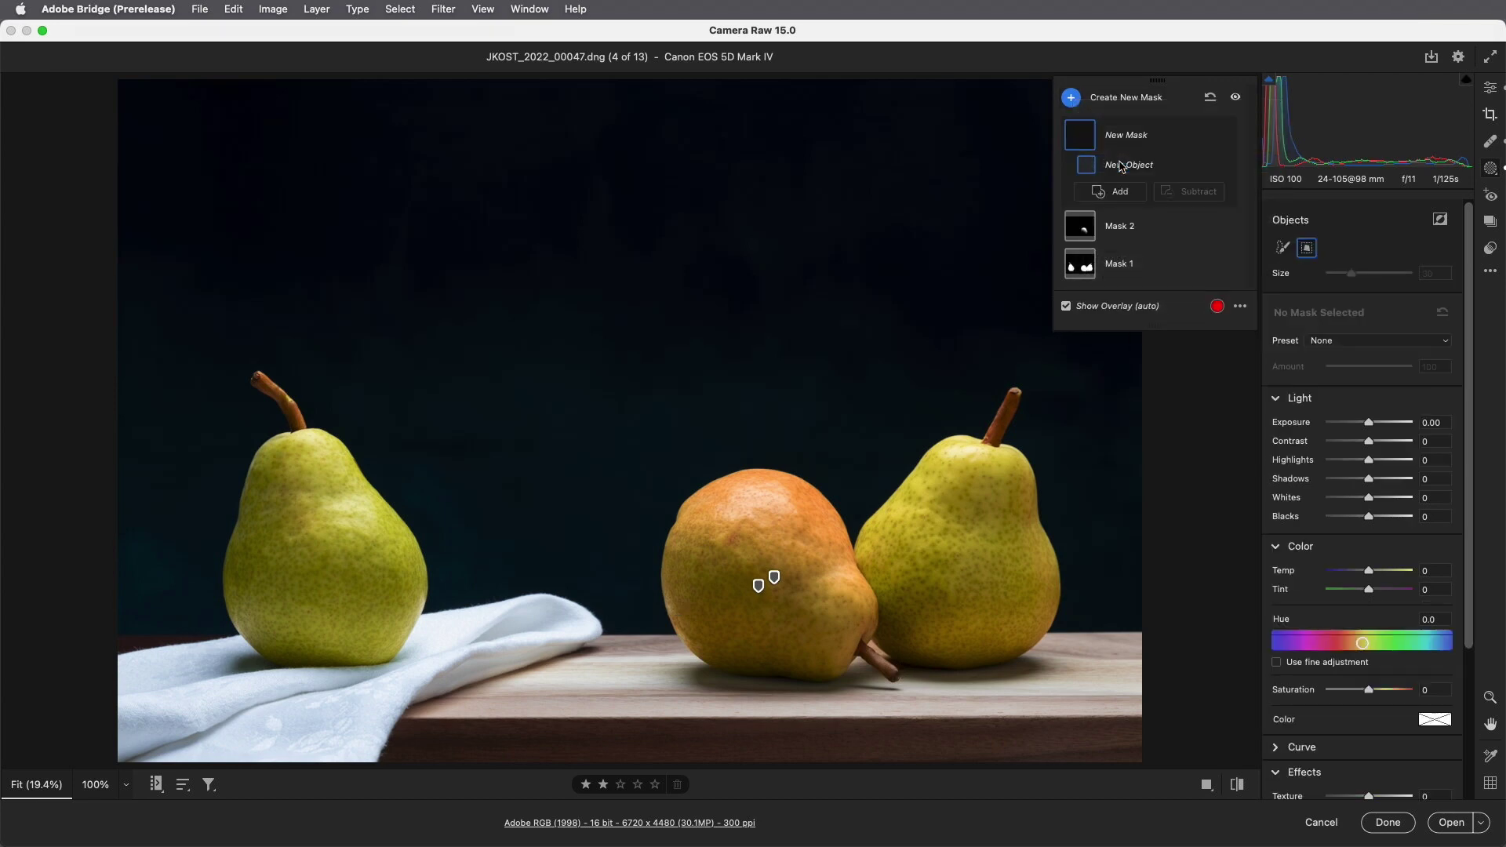
{"action": "left_click_drag", "start_coordinate": [636, 533], "coordinate": [198, 741]}
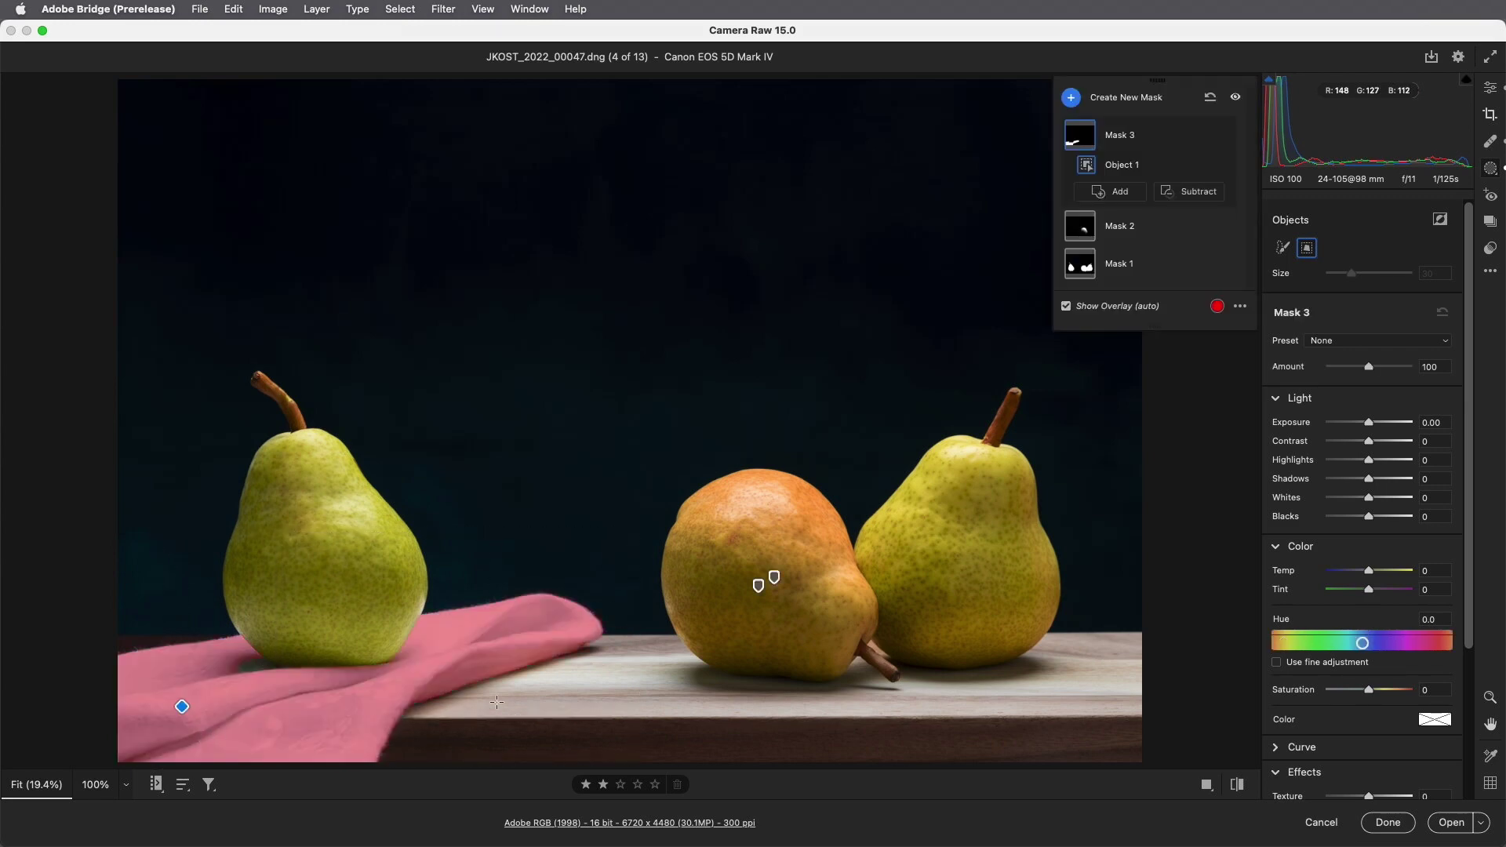
{"action": "left_click_drag", "start_coordinate": [1373, 461], "coordinate": [1361, 468]}
{"action": "left_click_drag", "start_coordinate": [1372, 695], "coordinate": [1339, 697]}
- Create a brush mask with Feather and Flow 100, painting a straight diagonal beam from the photo's upper-left corner at Size 14 to the lower-right edge at Size 22
{"action": "key", "text": "super+minus"}
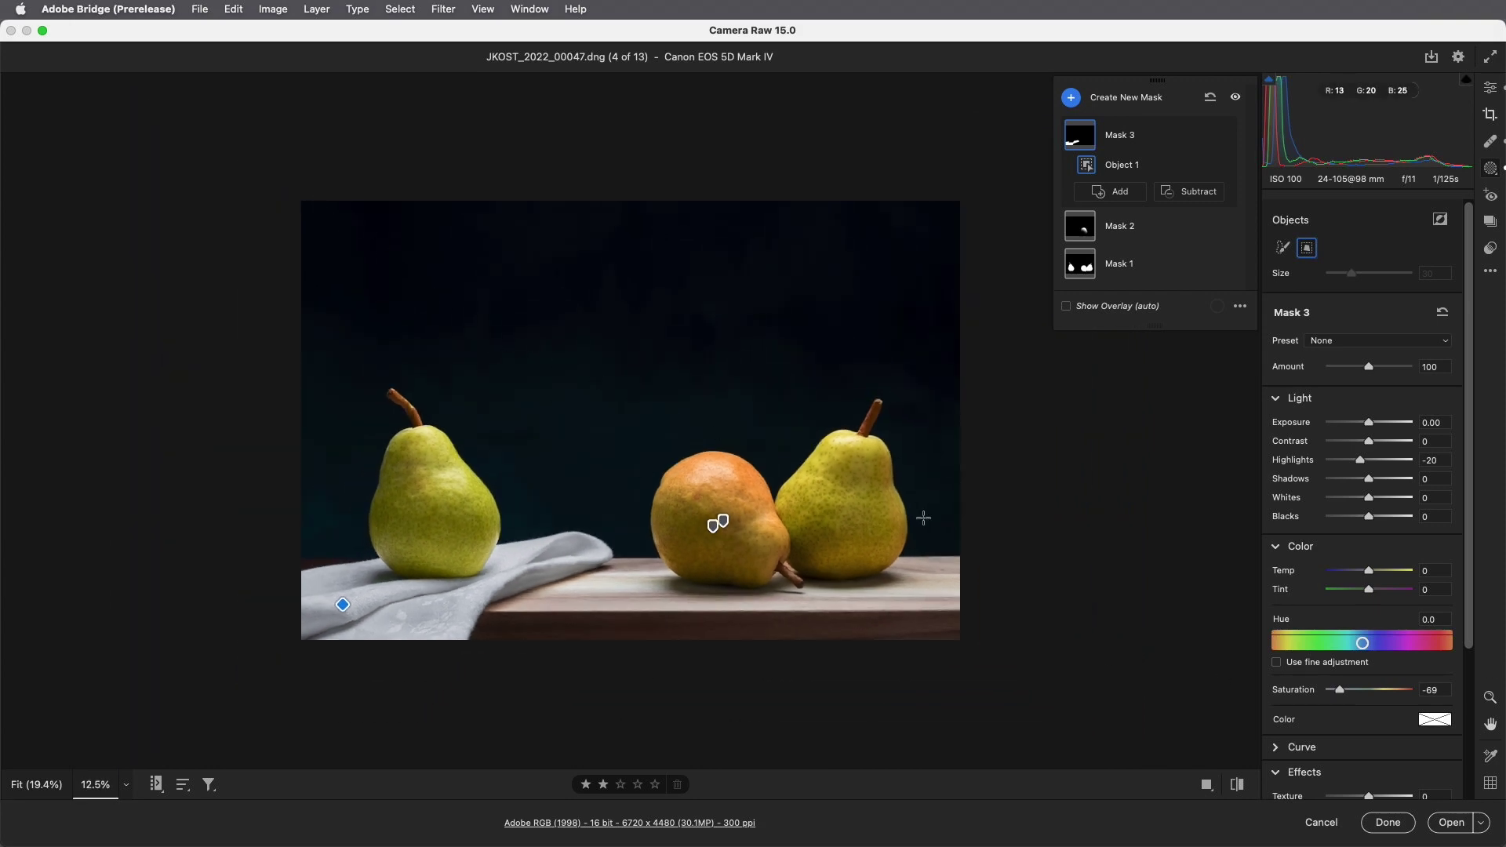
{"action": "left_click", "coordinate": [1073, 100]}
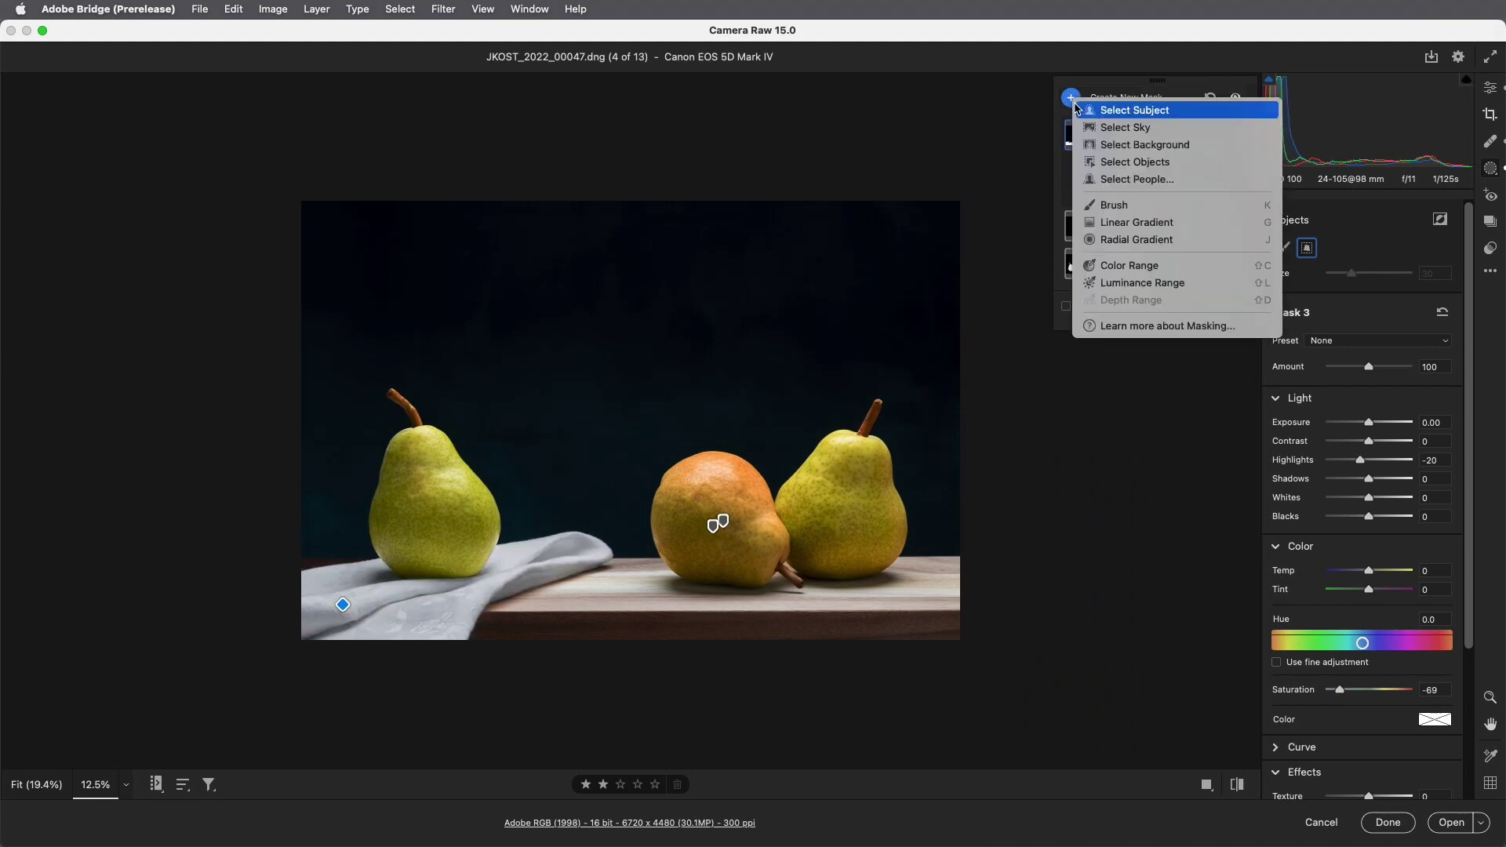
{"action": "left_click", "coordinate": [1145, 207]}
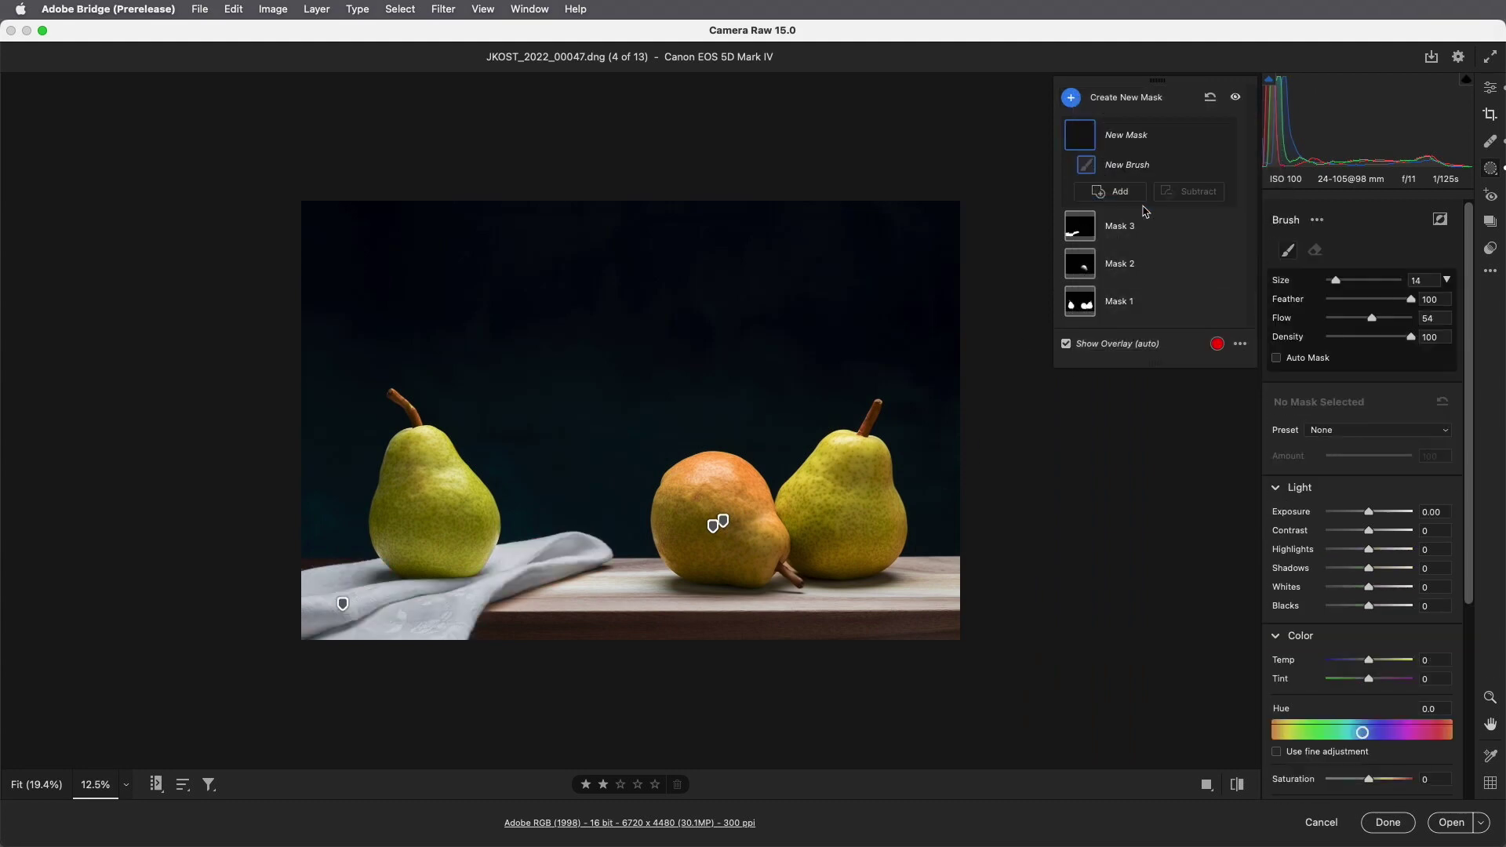
{"action": "left_click_drag", "start_coordinate": [1372, 326], "coordinate": [1420, 326]}
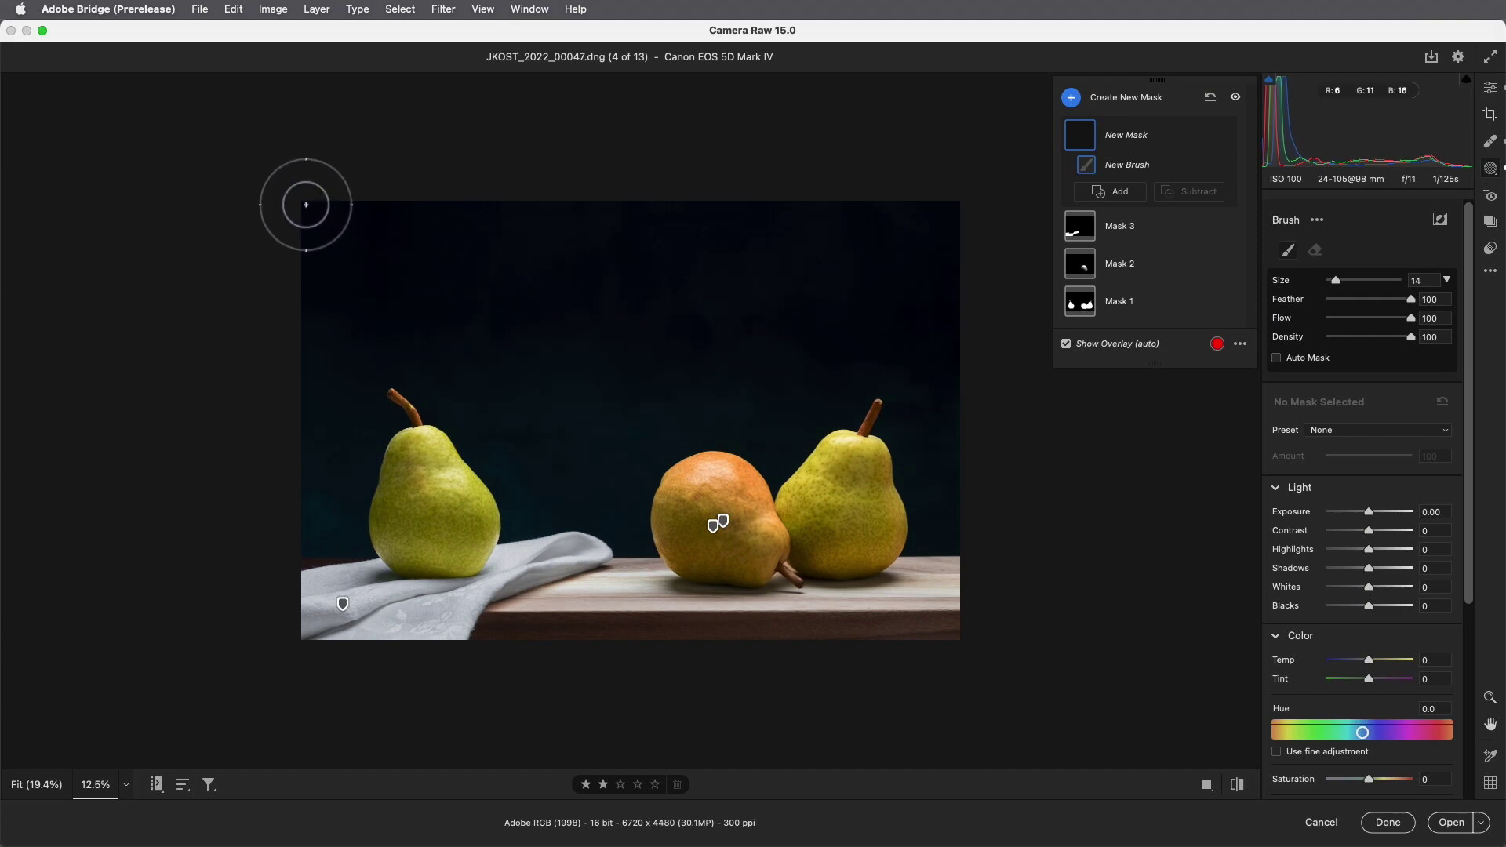
{"action": "left_click_drag", "start_coordinate": [305, 205], "coordinate": [316, 214]}
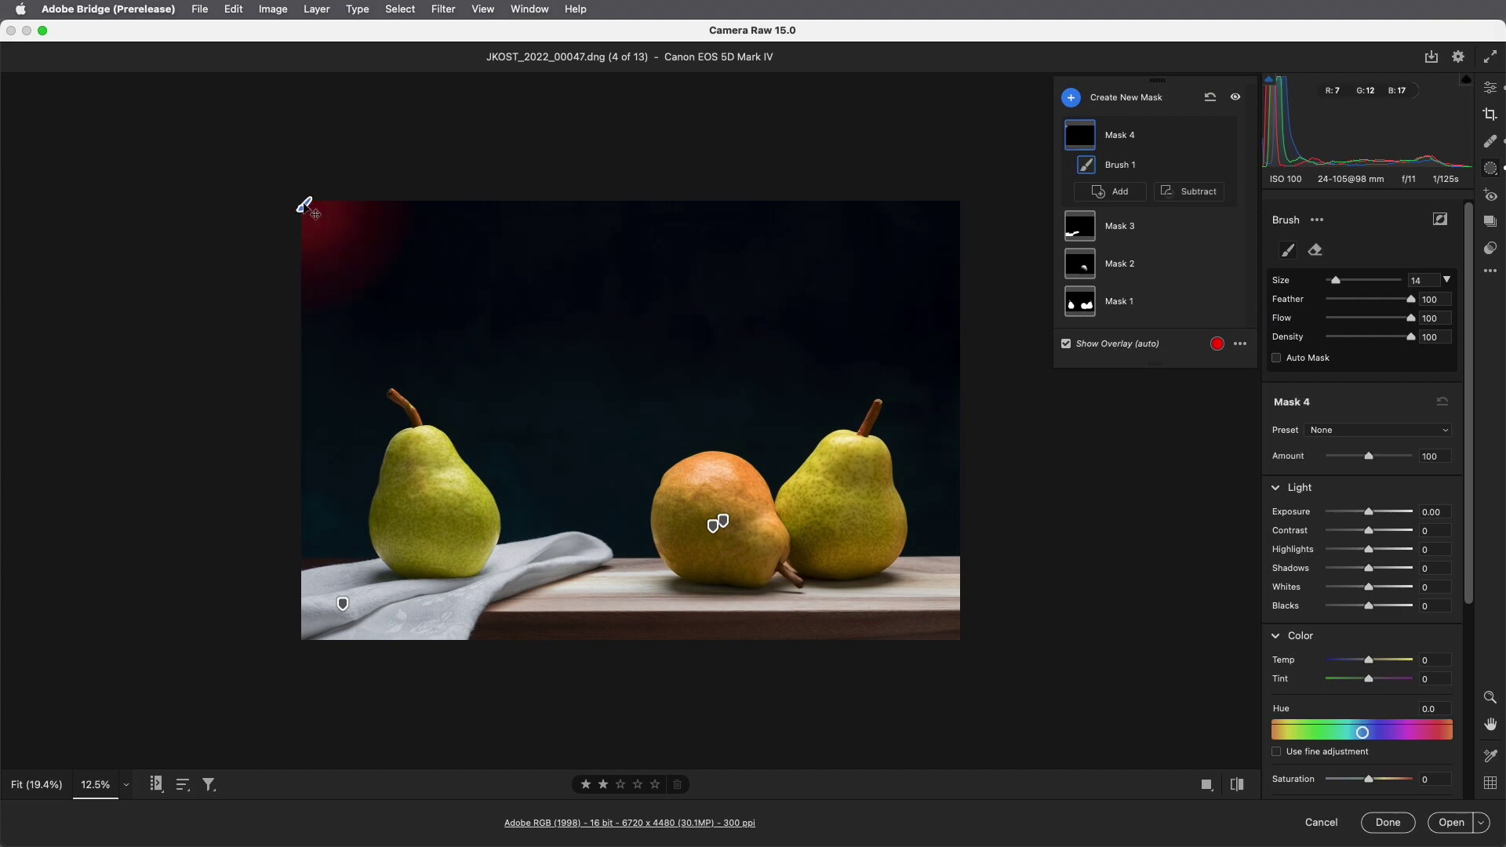
{"action": "key", "text": "bracketright"}
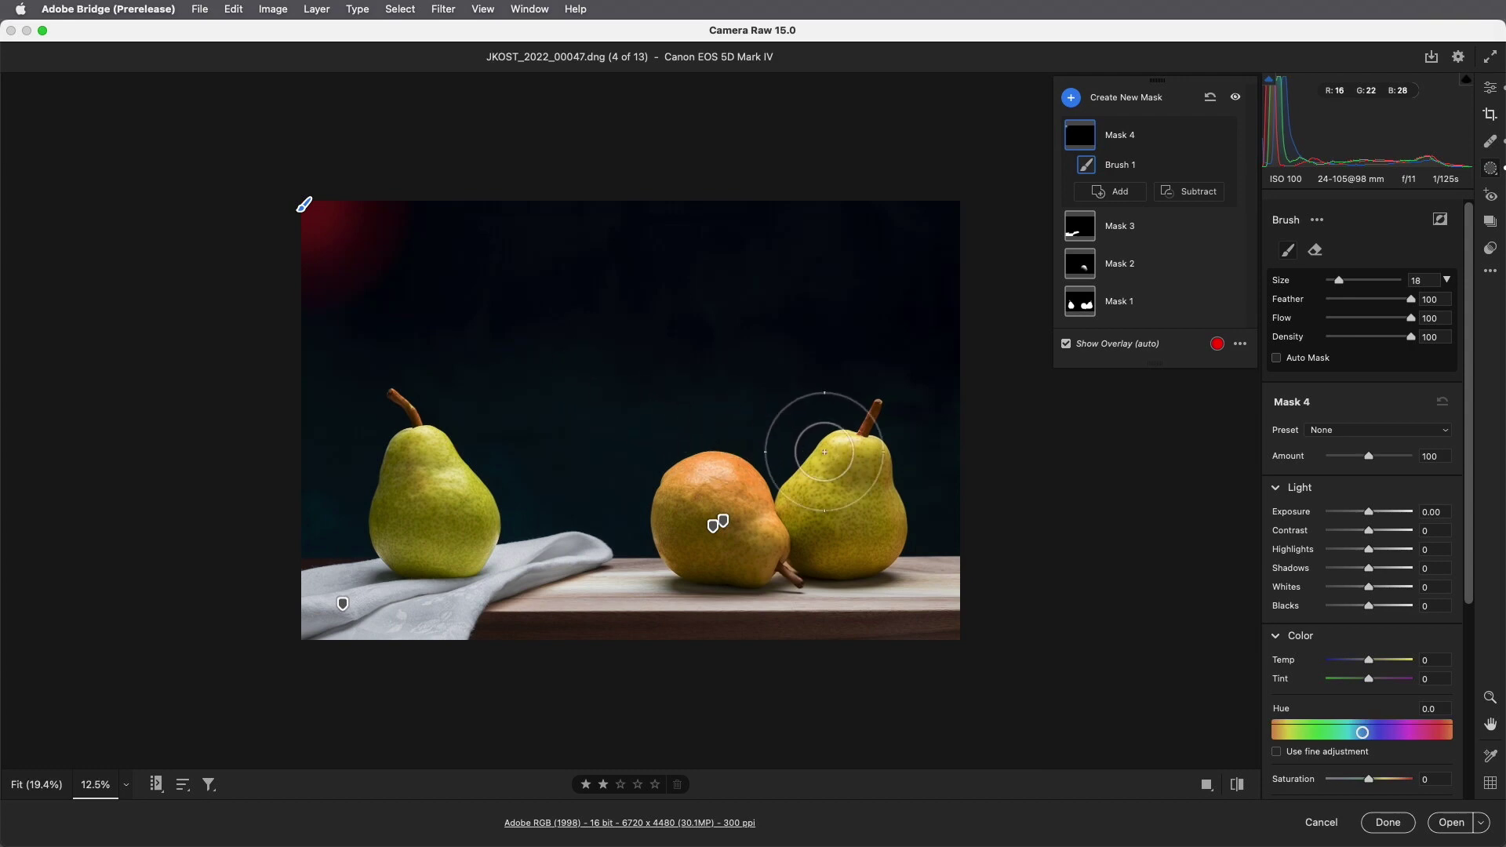
{"action": "key", "text": "bracketright"}
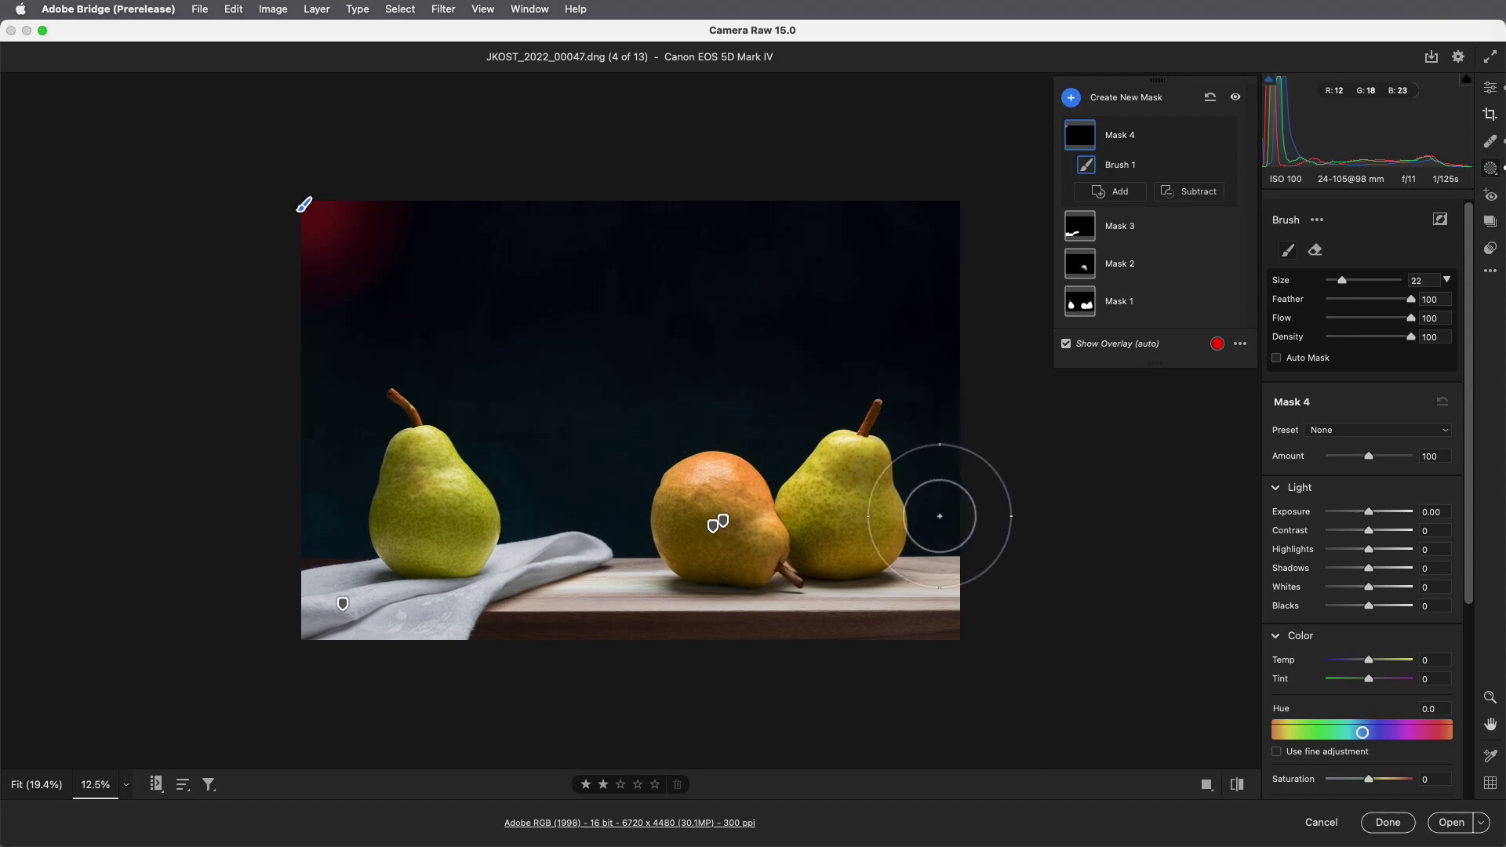
{"action": "left_click", "coordinate": [959, 531], "text": "shift"}
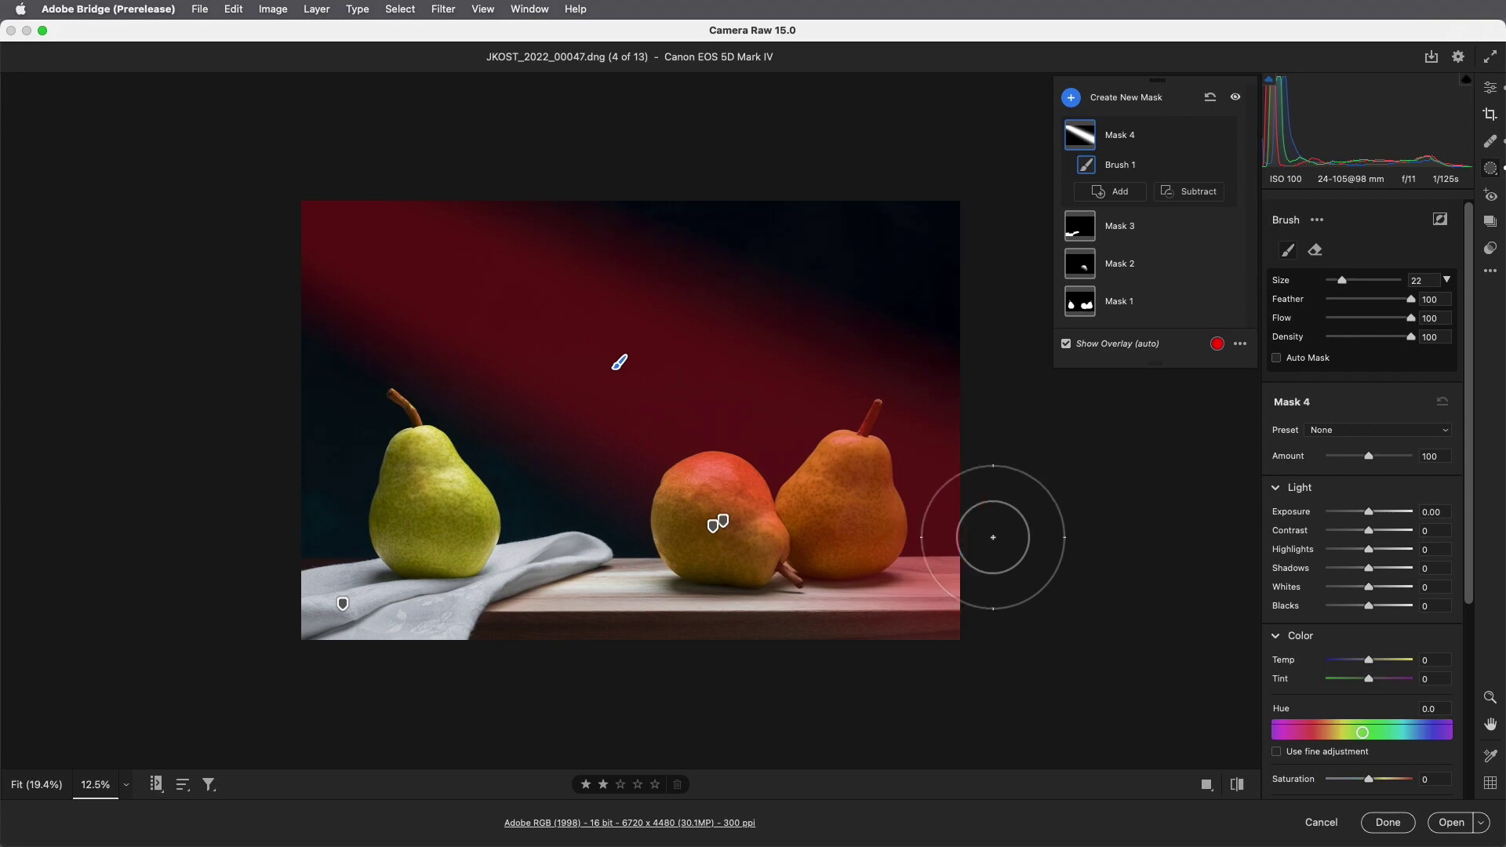
- Set the Exposure of the light-beam mask to +1.85 and subtract the automatically selected subject from it
{"action": "left_click_drag", "start_coordinate": [1371, 518], "coordinate": [1393, 516]}
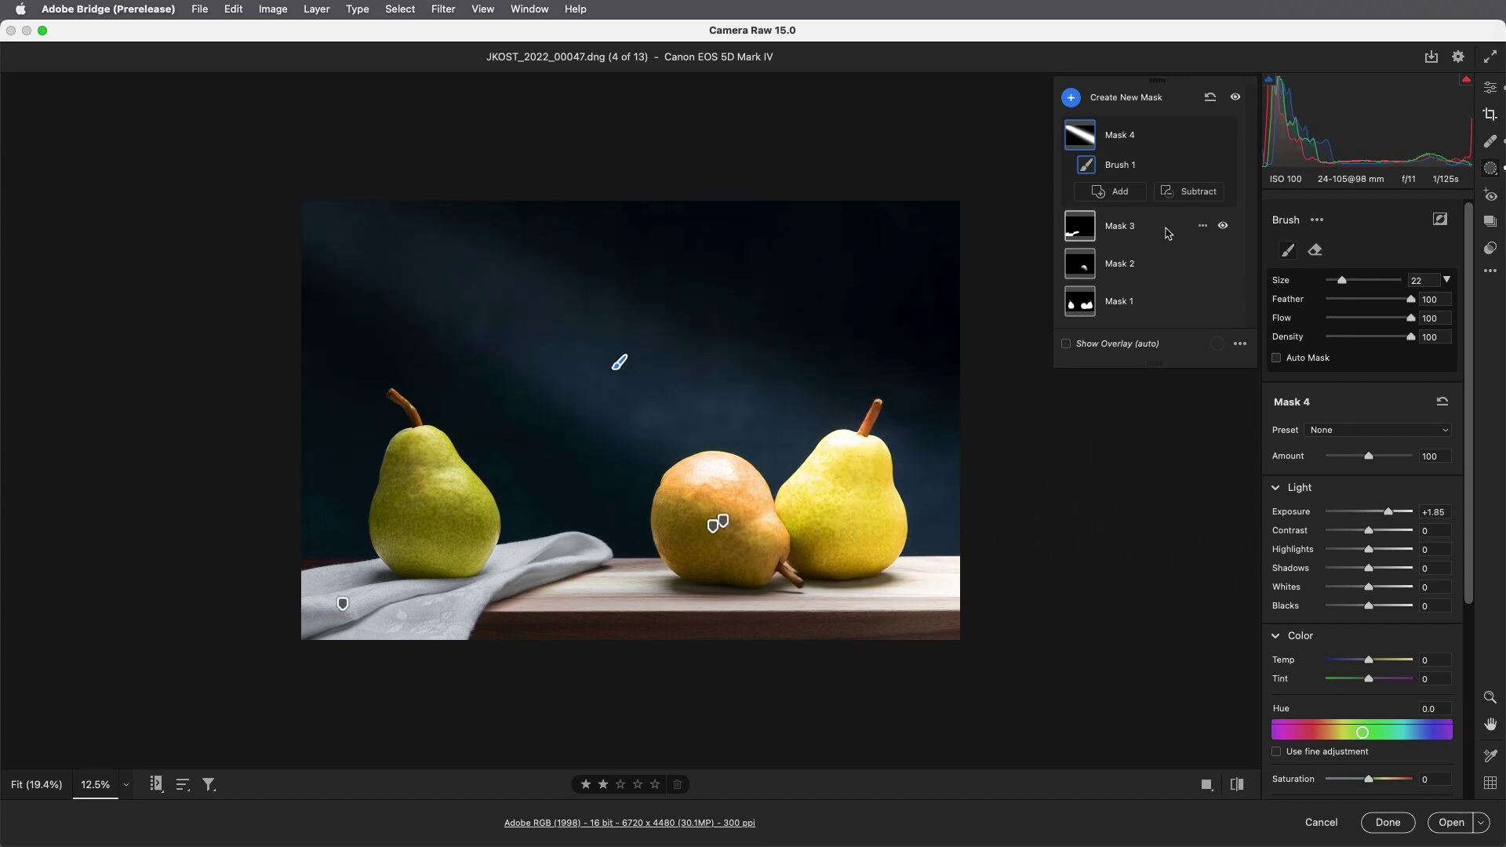
{"action": "left_click", "coordinate": [1192, 191]}
{"action": "left_click", "coordinate": [1226, 206]}
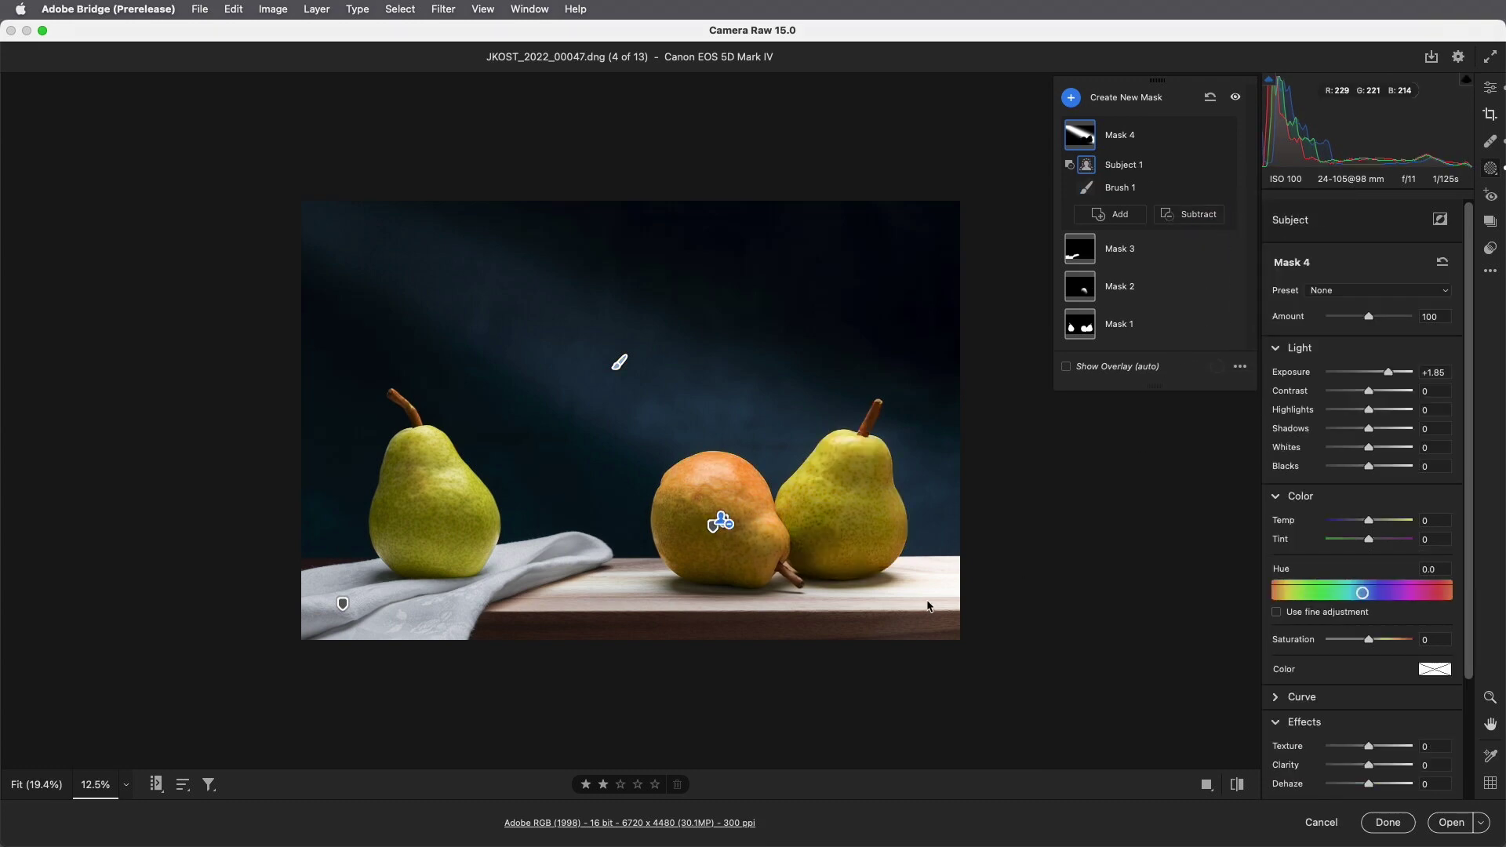
- Subtract a brush from Mask 4 with Size 9, Feather 41 and Flow 100, painting over the tabletop's front edge in the photo's lower-right corner
{"action": "left_click", "coordinate": [1191, 216]}
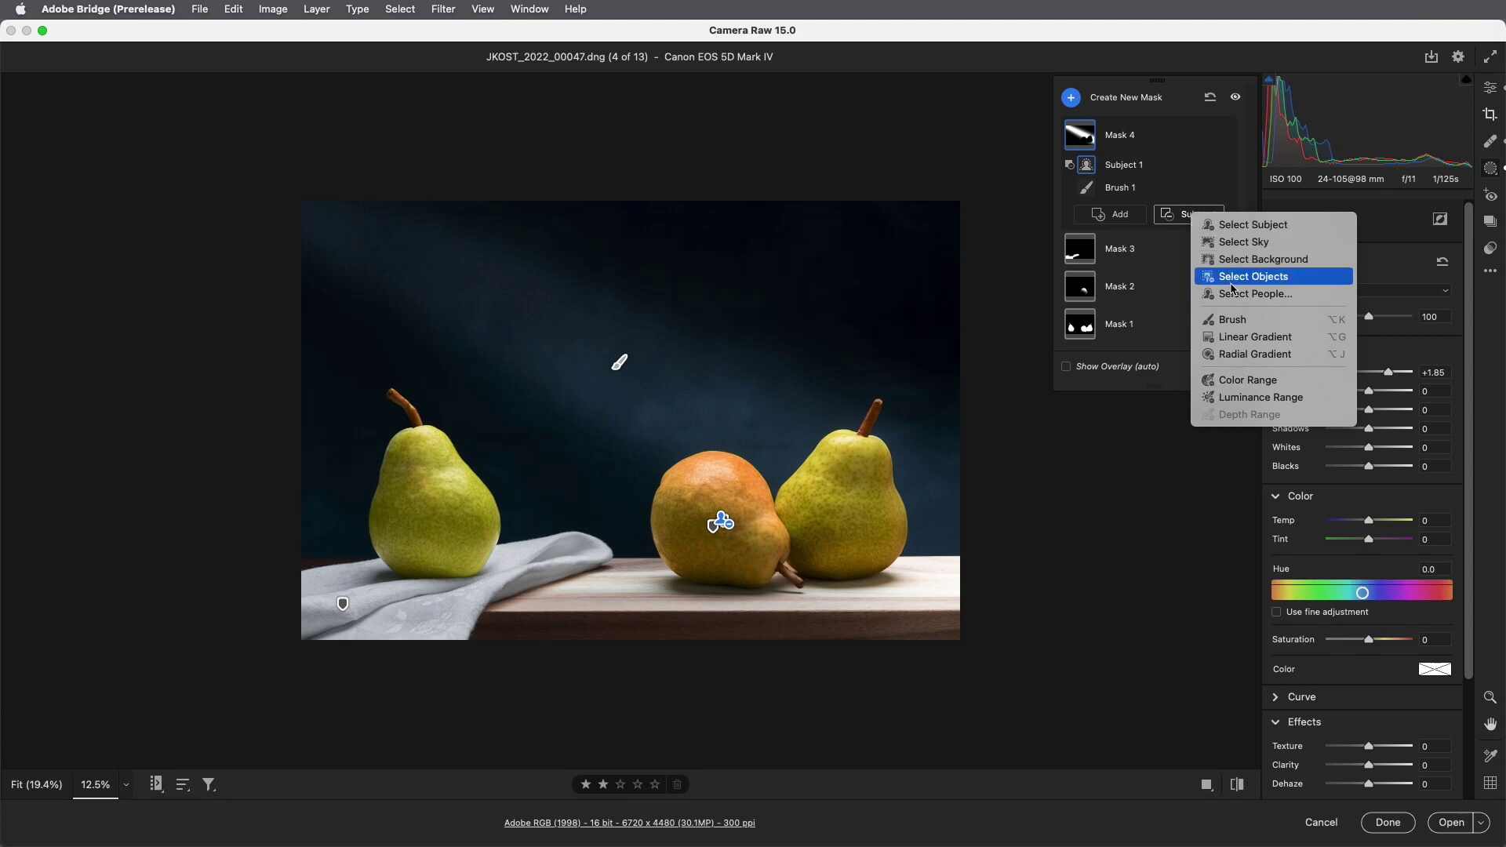
{"action": "left_click", "coordinate": [1233, 321]}
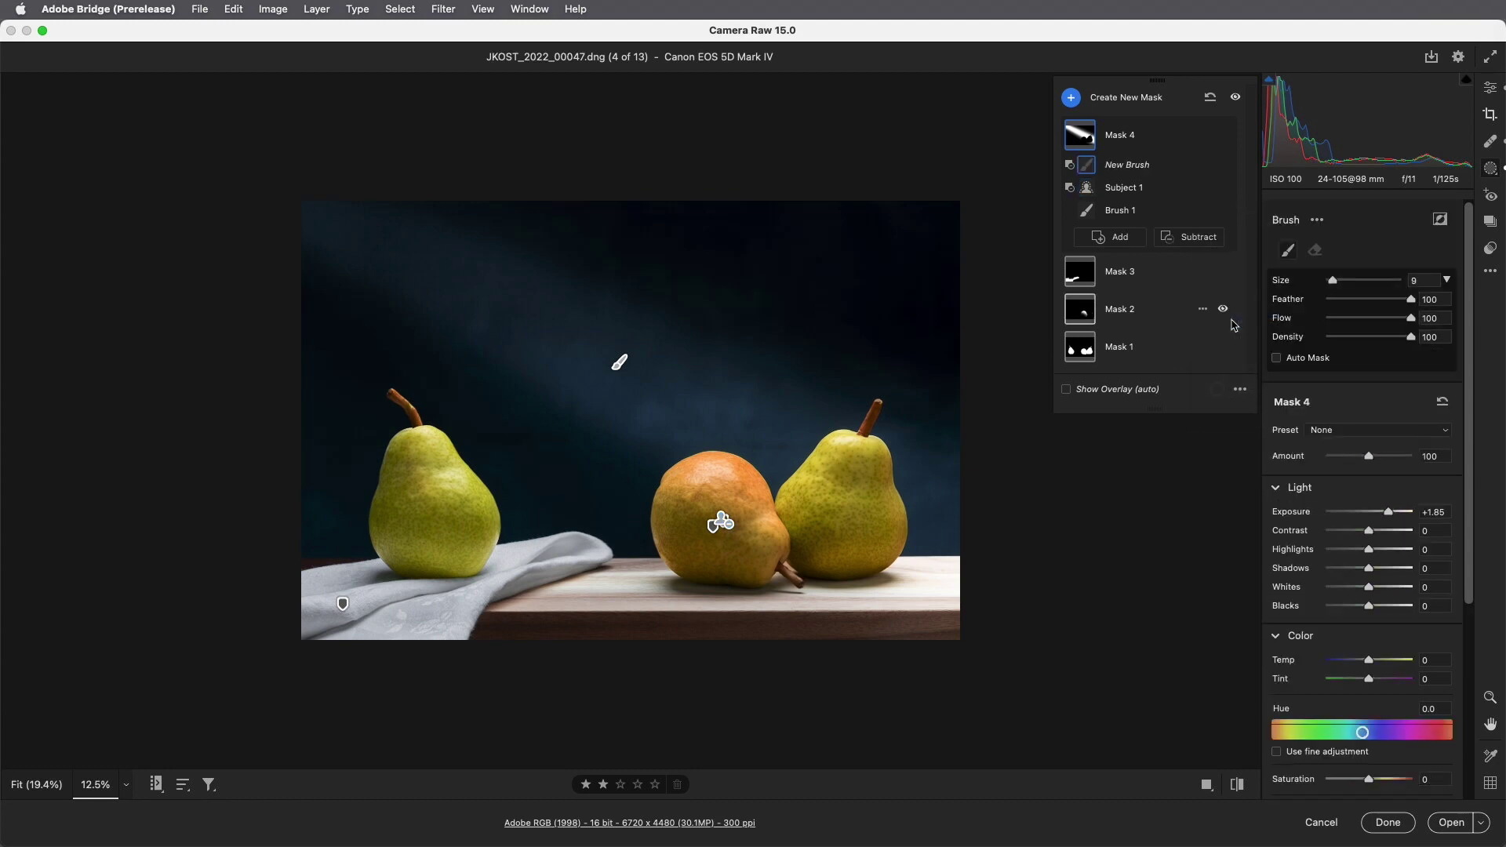
{"action": "left_click", "coordinate": [1362, 301]}
{"action": "mouse_move", "coordinate": [966, 632]}
{"action": "left_mouse_down"}
{"action": "mouse_move", "coordinate": [840, 628]}
{"action": "mouse_move", "coordinate": [959, 629]}
{"action": "mouse_move", "coordinate": [850, 622]}
{"action": "mouse_move", "coordinate": [975, 612]}
{"action": "mouse_move", "coordinate": [858, 604]}
{"action": "left_mouse_up"}
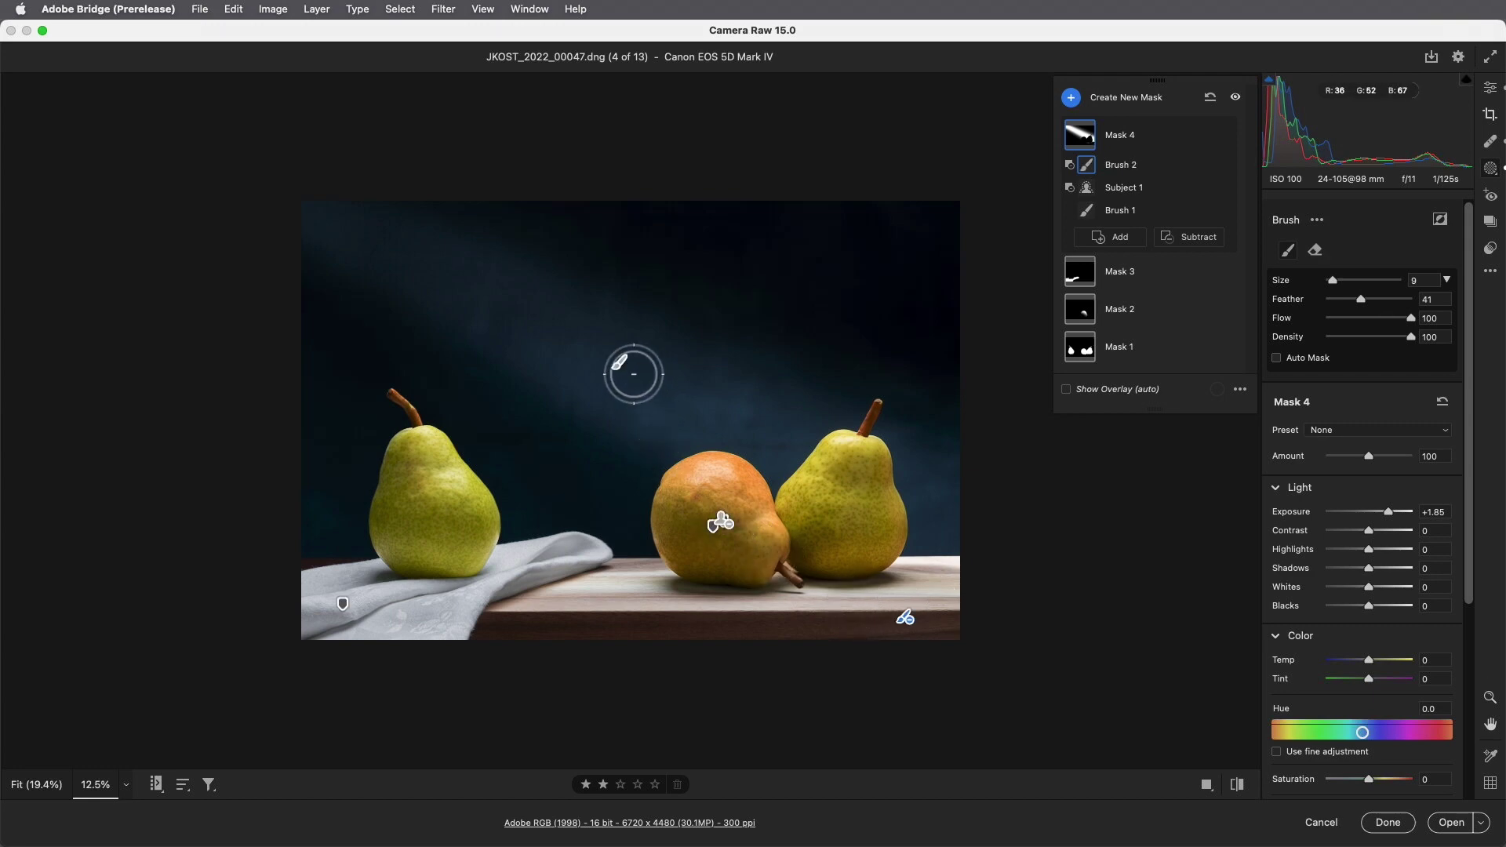
- Set the Exposure of the light-beam mask to +1.55, and compare the photo with all masks hidden and shown
{"action": "mouse_move", "coordinate": [625, 371]}
{"action": "mouse_move", "coordinate": [621, 368]}
{"action": "left_mouse_down"}
{"action": "mouse_move", "coordinate": [596, 363]}
{"action": "mouse_move", "coordinate": [625, 312]}
{"action": "mouse_move", "coordinate": [568, 389]}
{"action": "mouse_move", "coordinate": [600, 334]}
{"action": "mouse_move", "coordinate": [587, 392]}
{"action": "mouse_move", "coordinate": [602, 357]}
{"action": "left_mouse_up"}
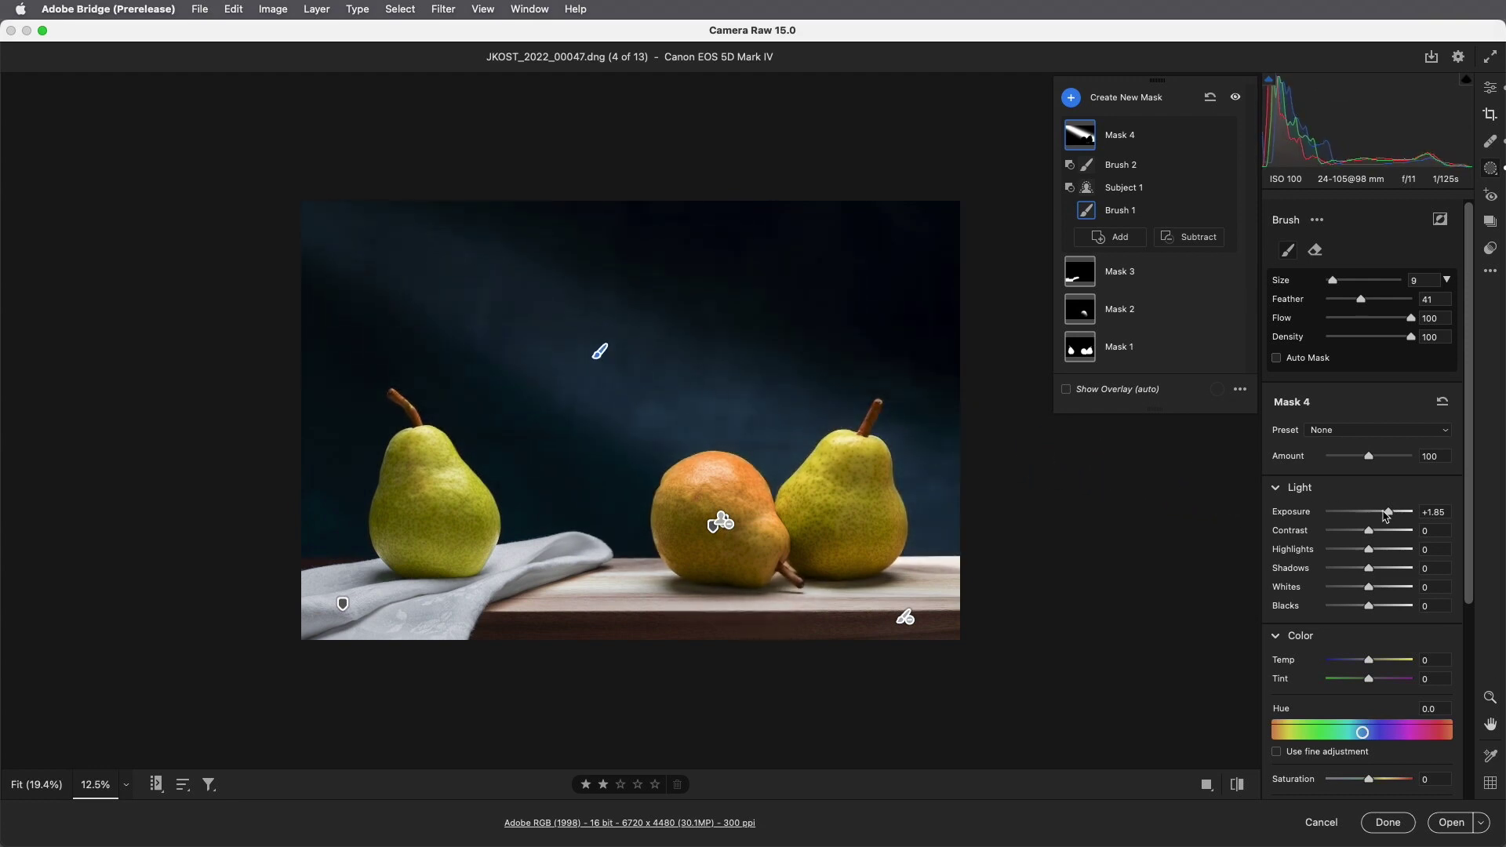
{"action": "left_click_drag", "start_coordinate": [1388, 514], "coordinate": [1384, 518]}
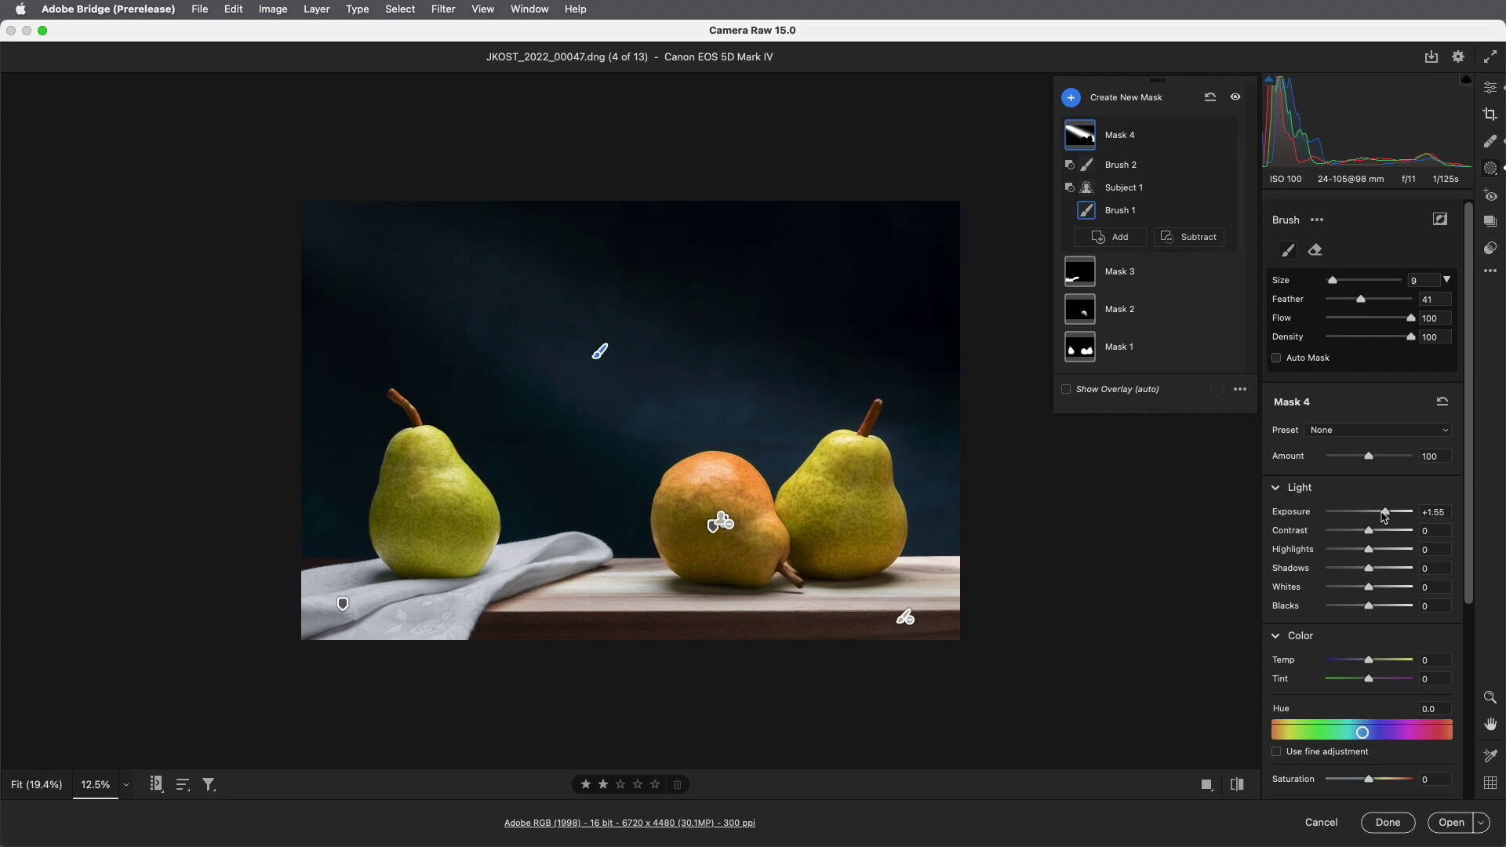
{"action": "left_click", "coordinate": [1236, 99]}
{"action": "left_click", "coordinate": [1236, 98]}
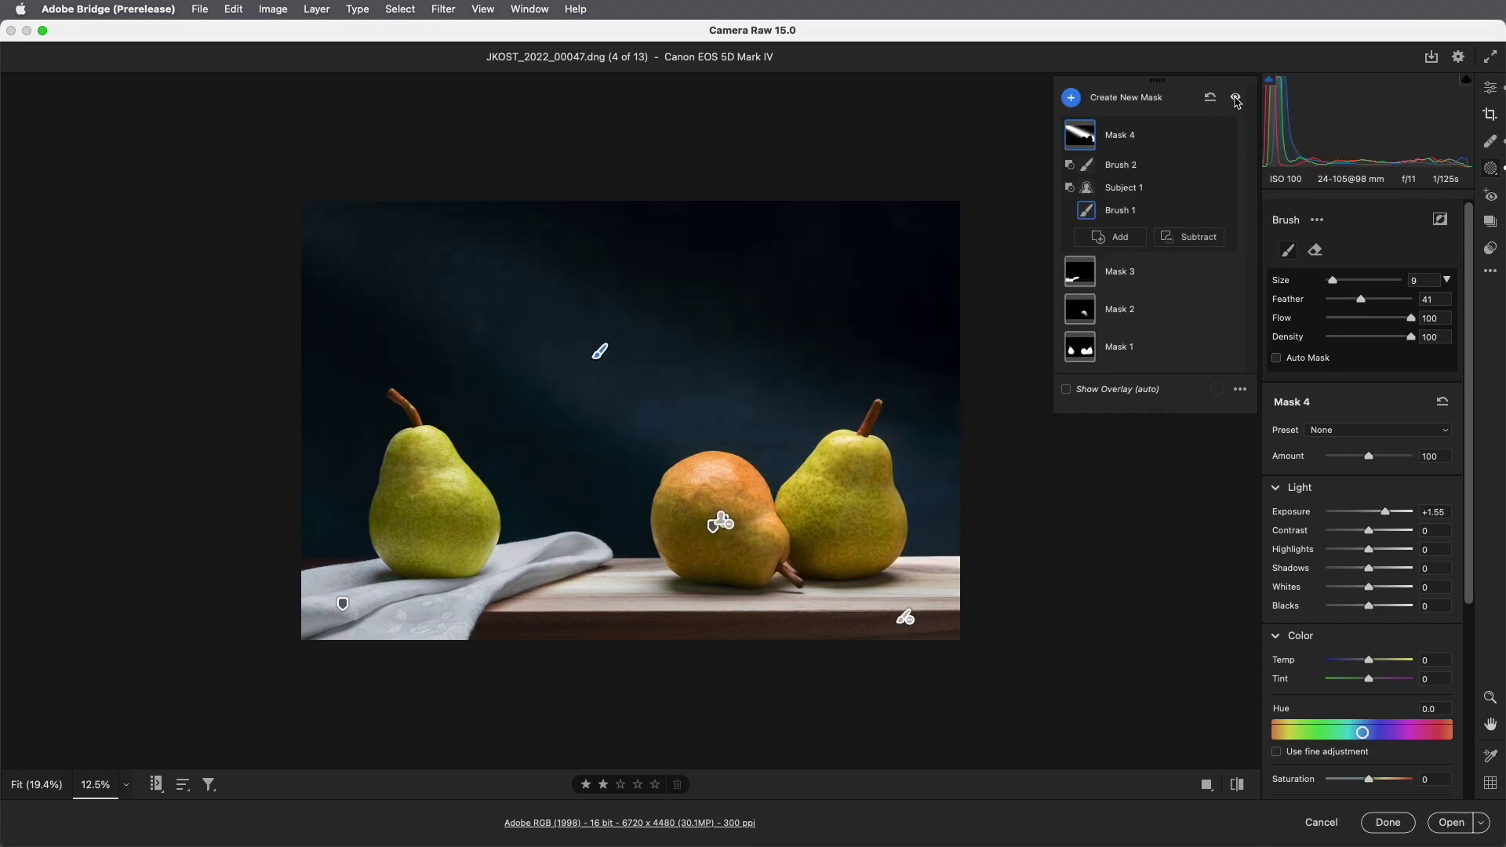
- Open the photo JKOST_2022_12176.dng and create an automatic sky mask on it
{"action": "key", "text": "super+alt+f"}
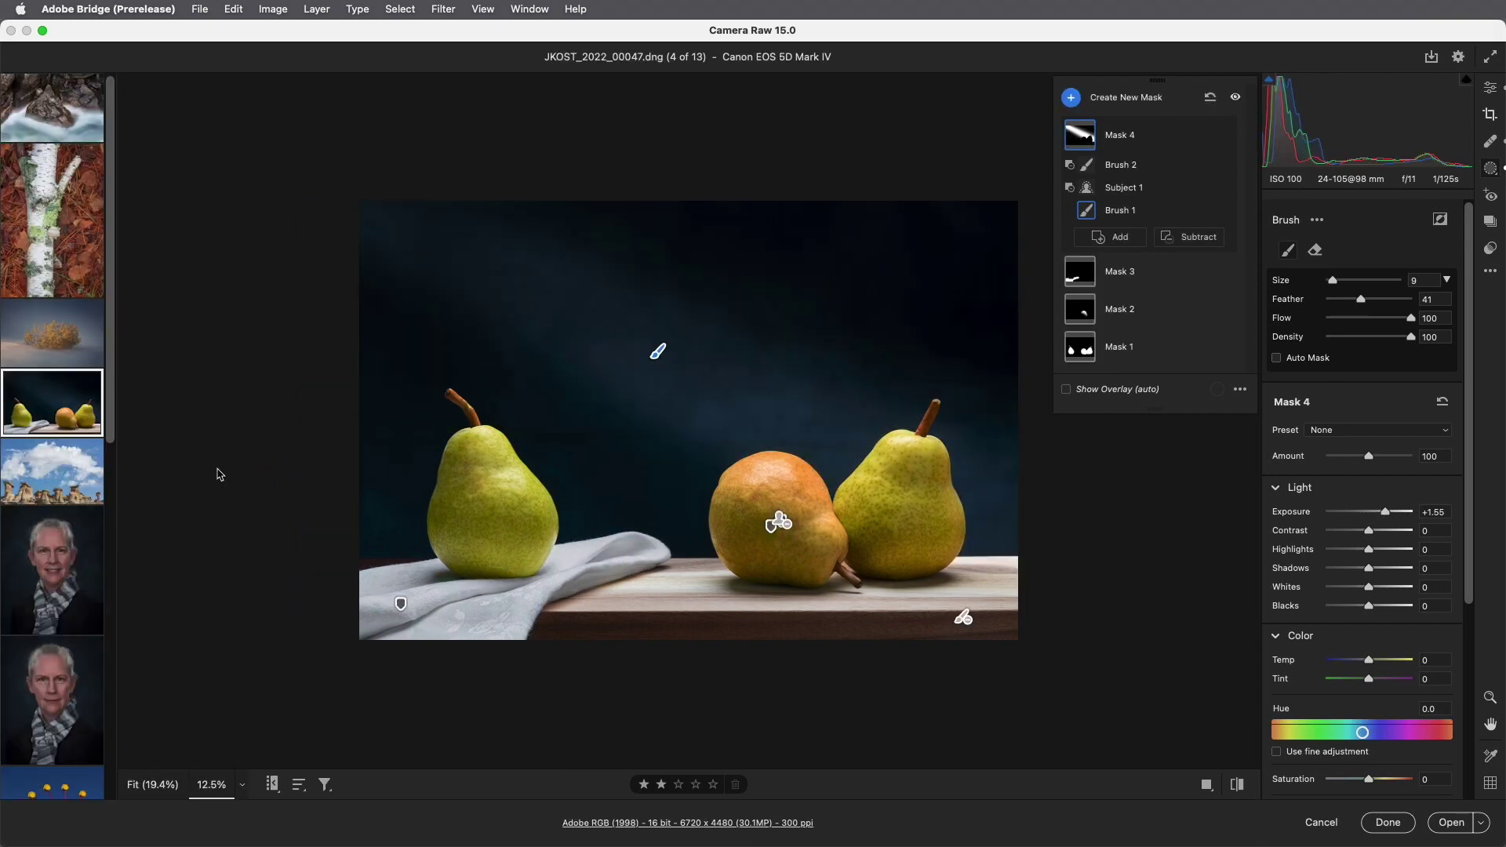
{"action": "left_click", "coordinate": [78, 474]}
{"action": "key", "text": "super+alt+f"}
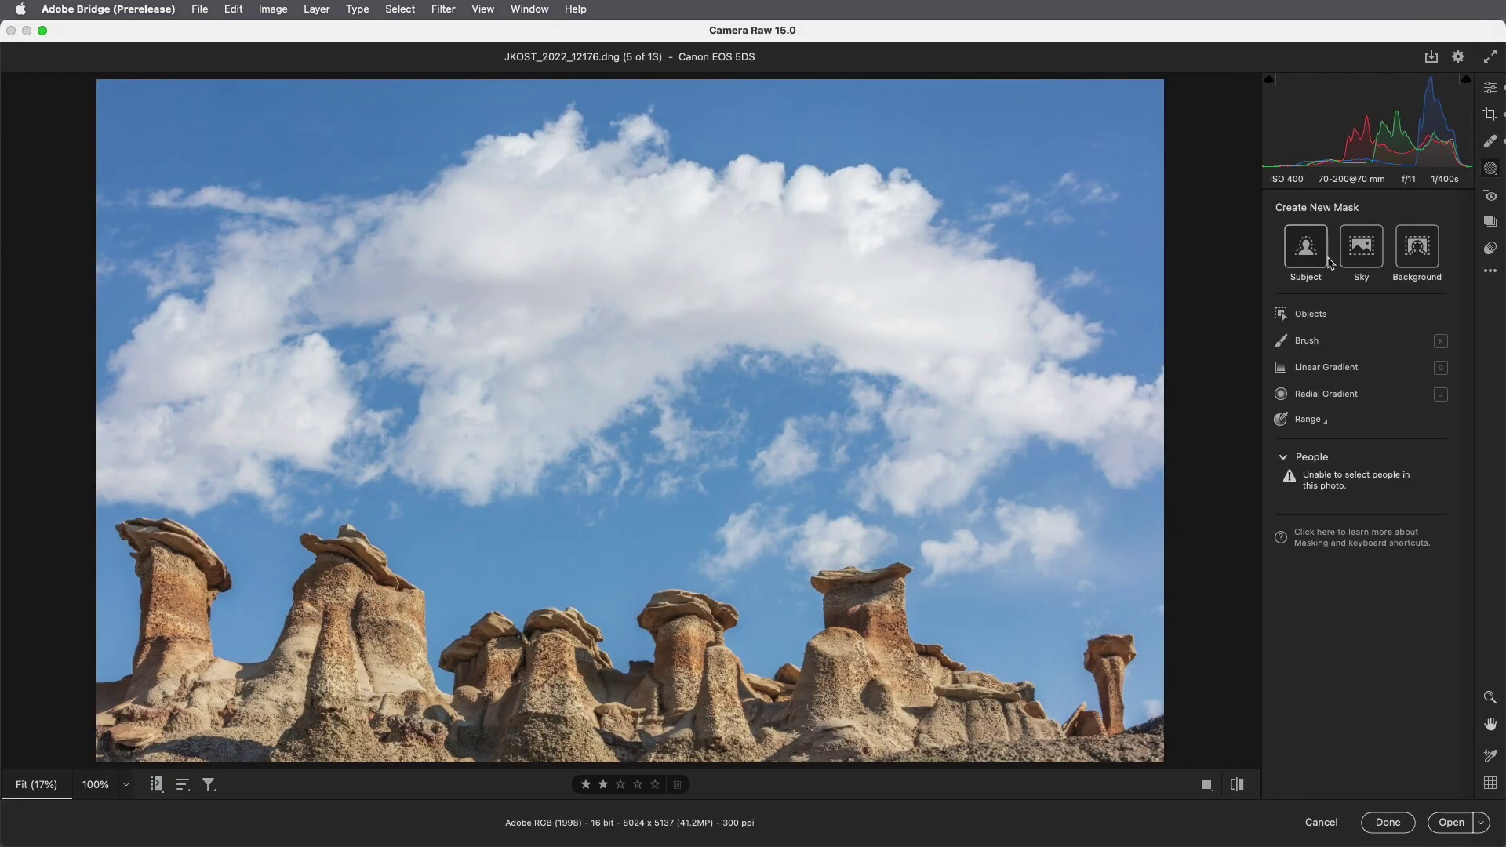
{"action": "left_click", "coordinate": [1373, 257]}
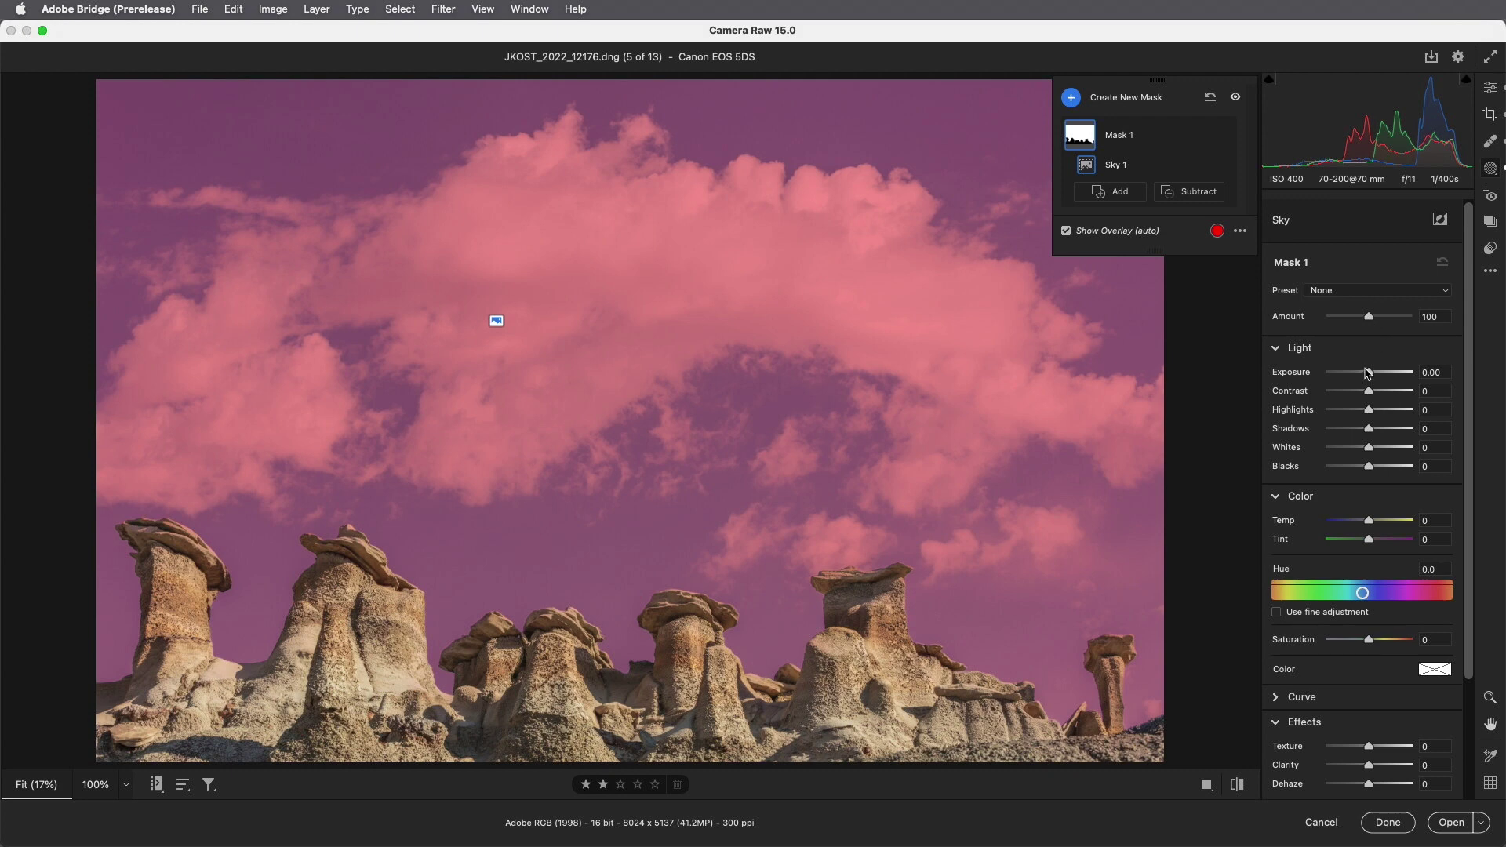
- Set the sky mask's Exposure to -0.90, Texture to +20, Clarity and Dehaze to +30, and Saturation to -54
{"action": "left_click_drag", "start_coordinate": [1368, 373], "coordinate": [1358, 372]}
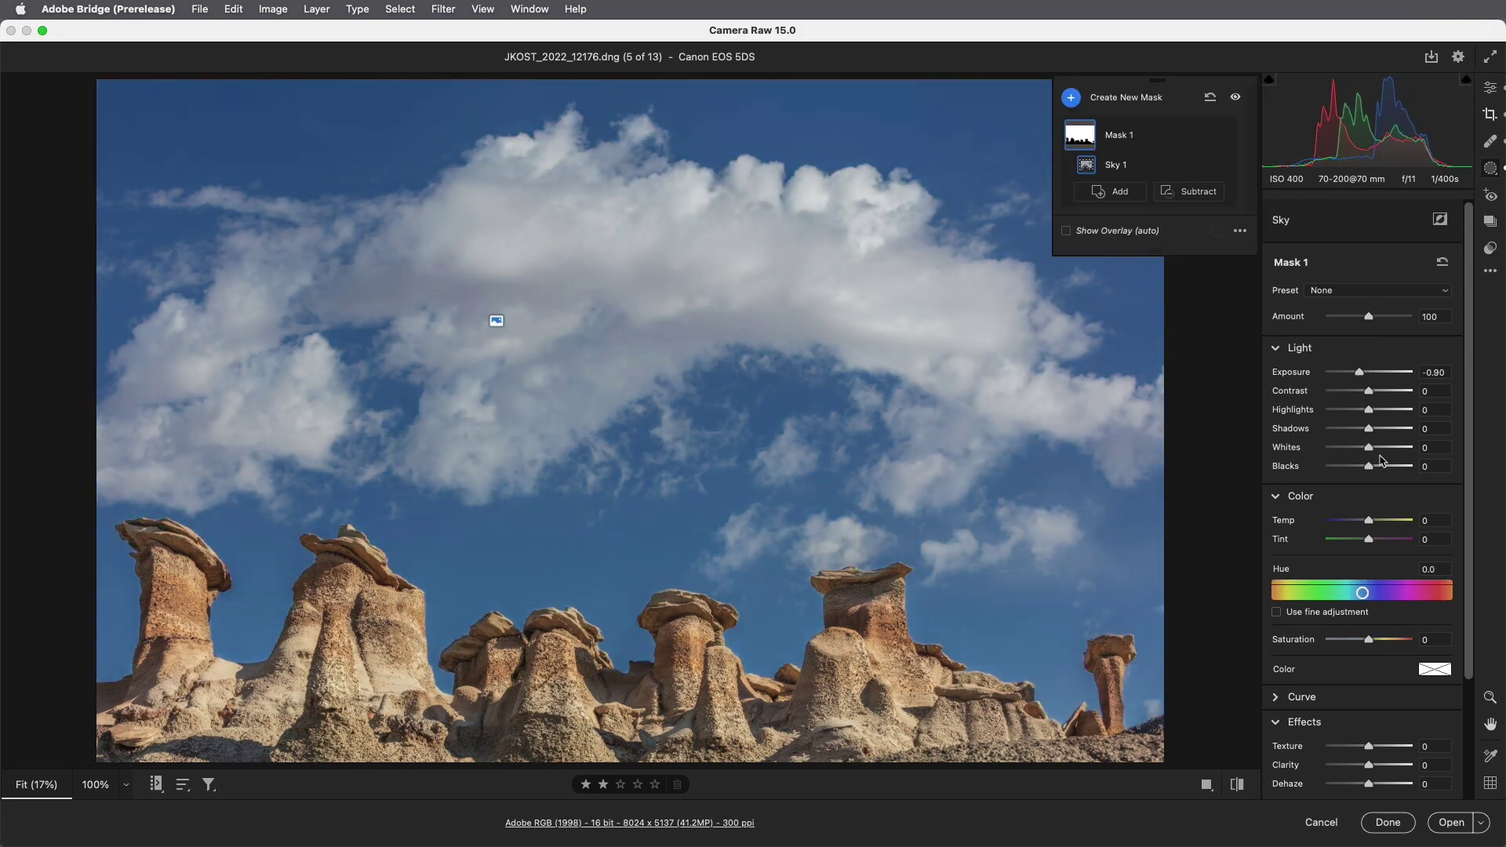
{"action": "scroll", "coordinate": [1376, 589], "scroll_direction": "down", "scroll_amount": 2}
{"action": "left_click_drag", "start_coordinate": [1369, 706], "coordinate": [1385, 751]}
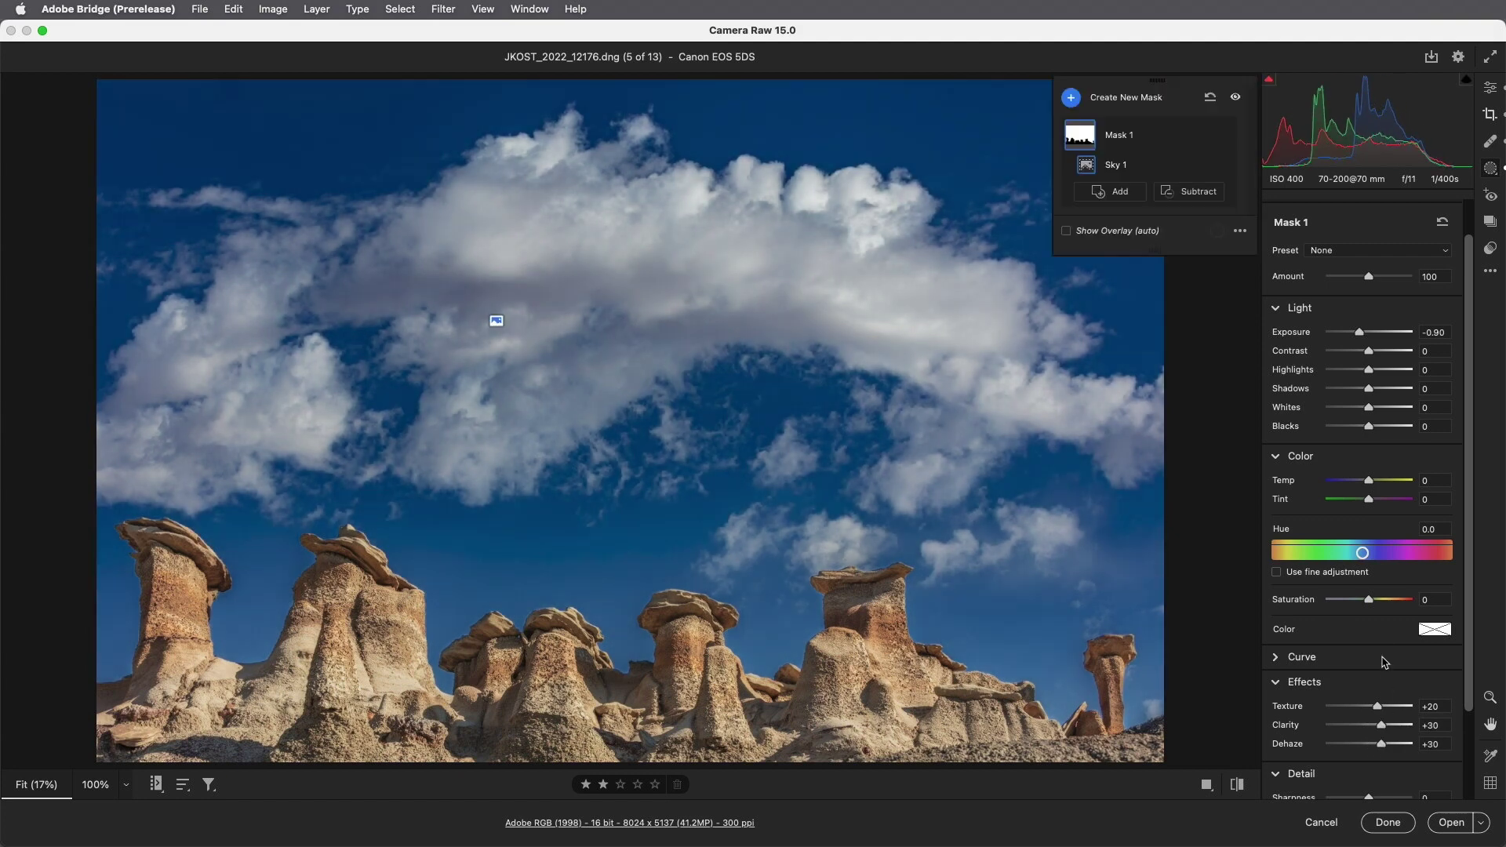
{"action": "left_click_drag", "start_coordinate": [1369, 600], "coordinate": [1346, 603]}
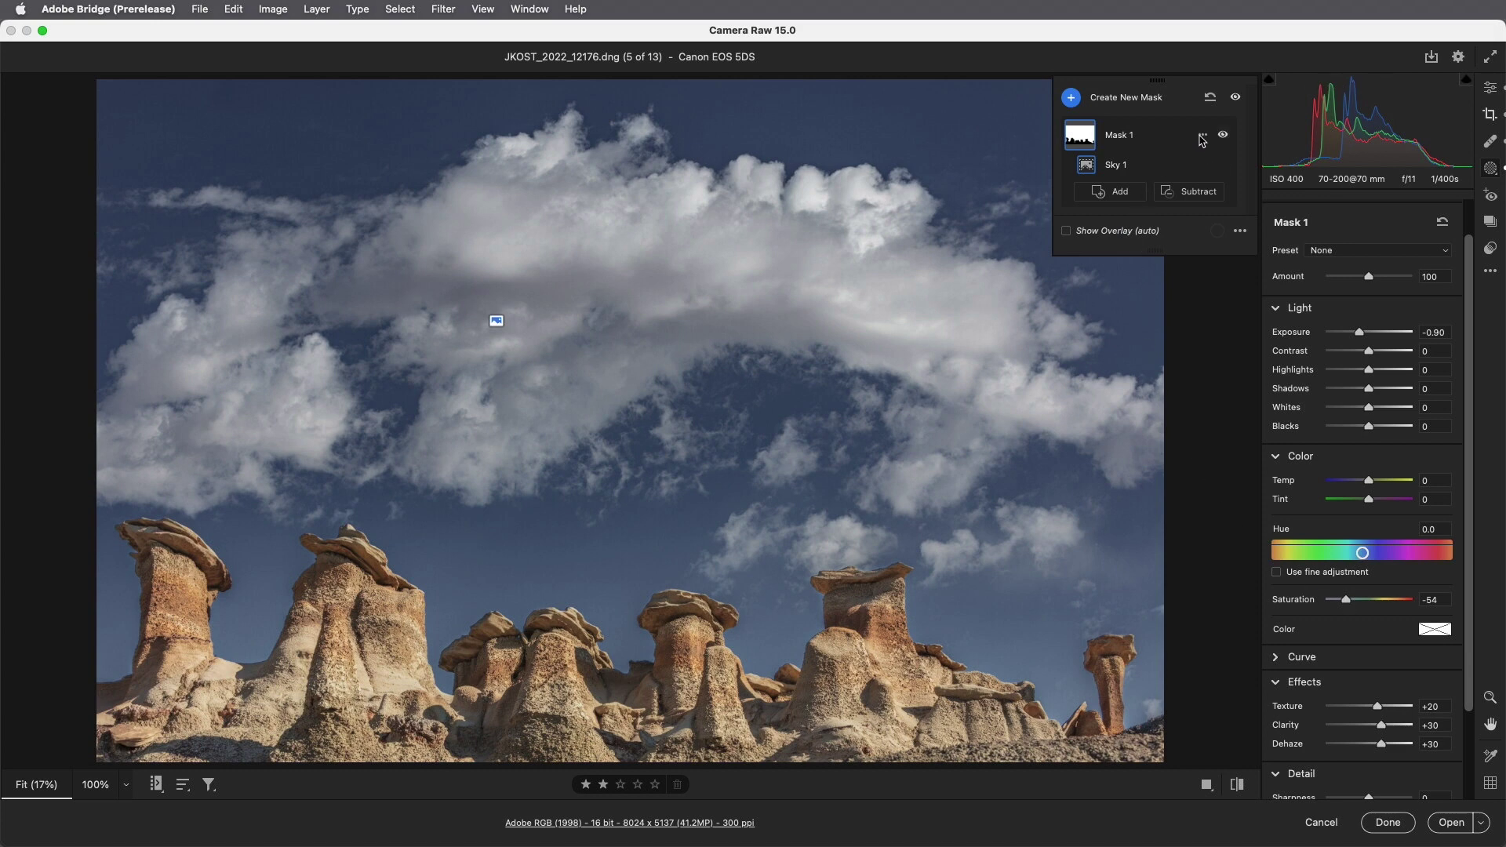
- Duplicate and invert the sky mask, and set the inverted mask's Temp to +15, Shadows to +65 and Blacks to +15
{"action": "left_click", "coordinate": [1201, 137]}
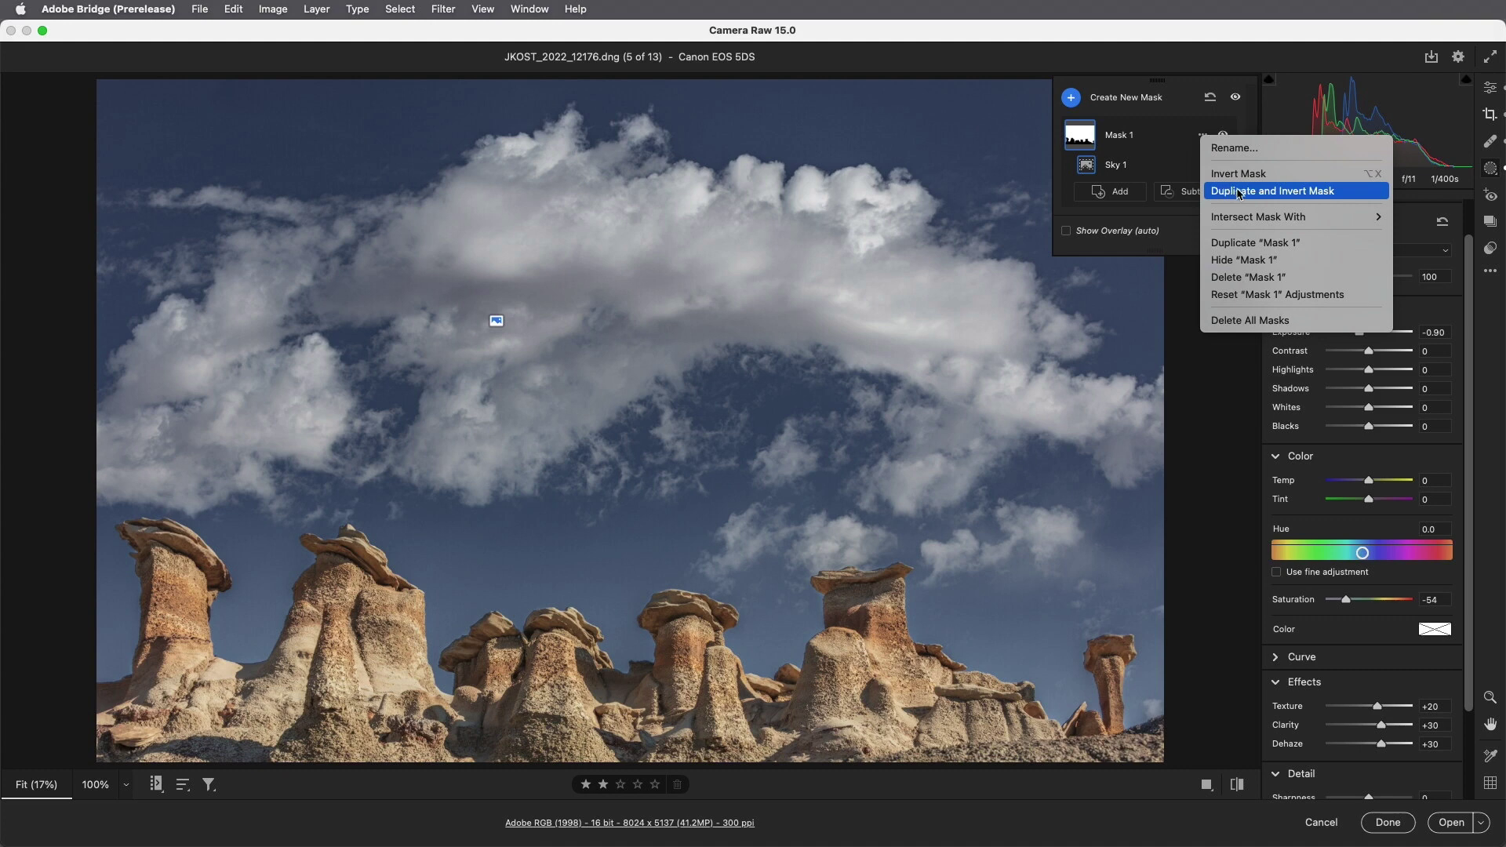
{"action": "left_click", "coordinate": [1347, 195]}
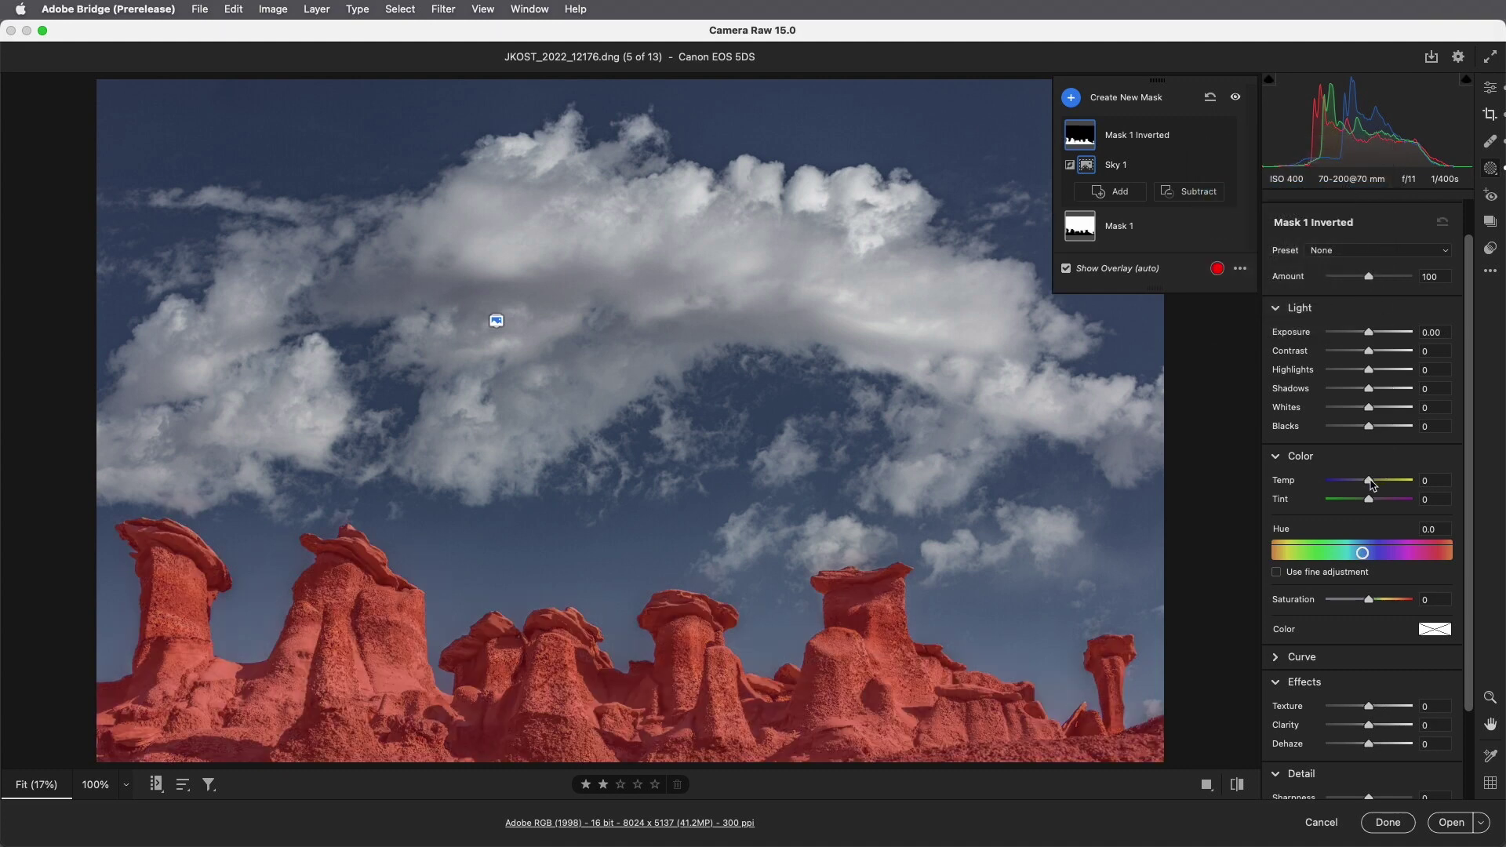
{"action": "left_click_drag", "start_coordinate": [1369, 480], "coordinate": [1374, 482]}
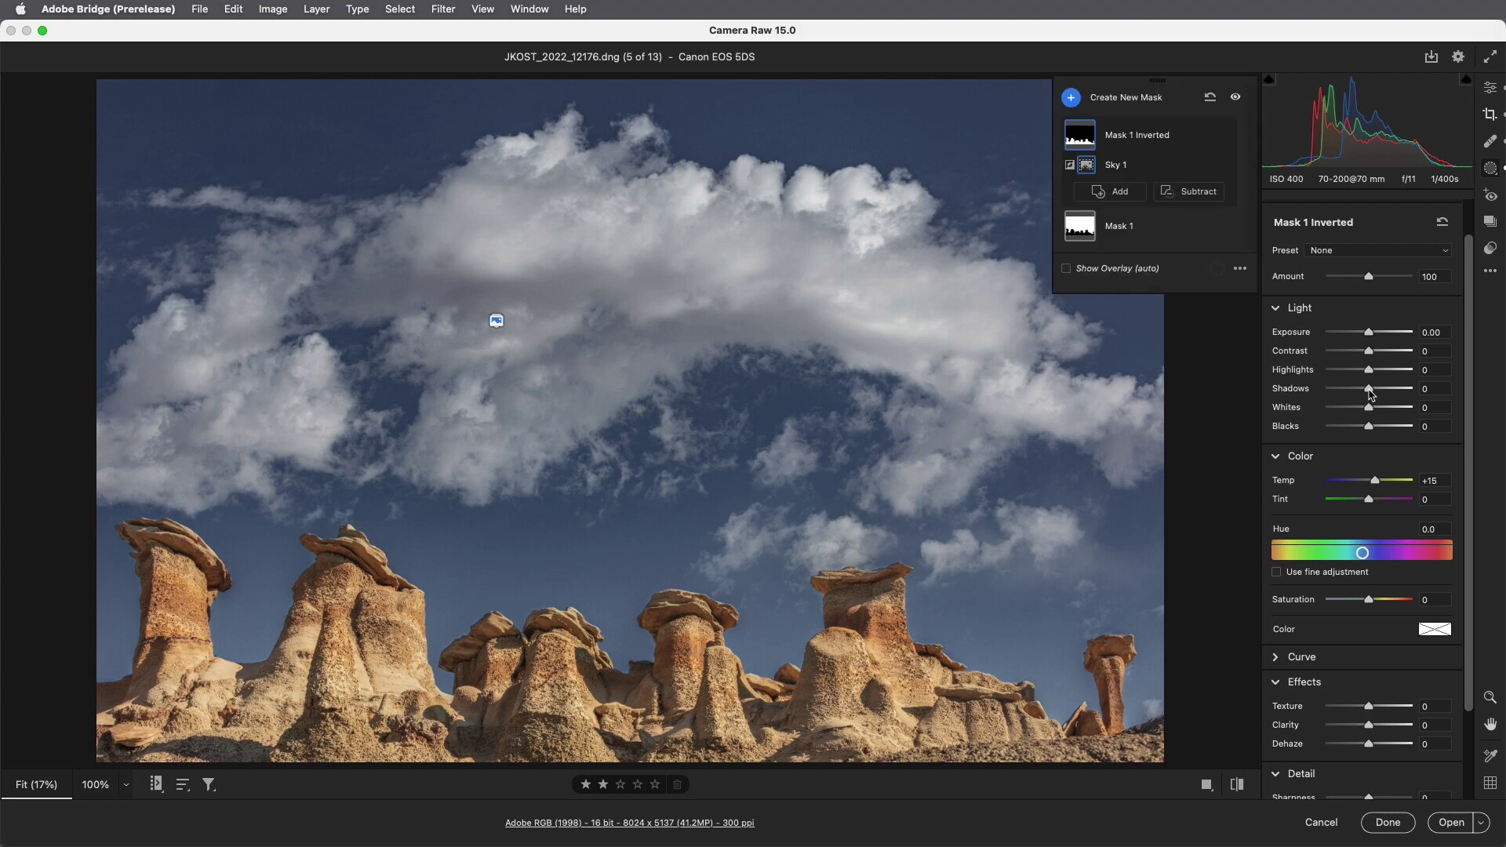
{"action": "left_click_drag", "start_coordinate": [1369, 390], "coordinate": [1377, 431]}
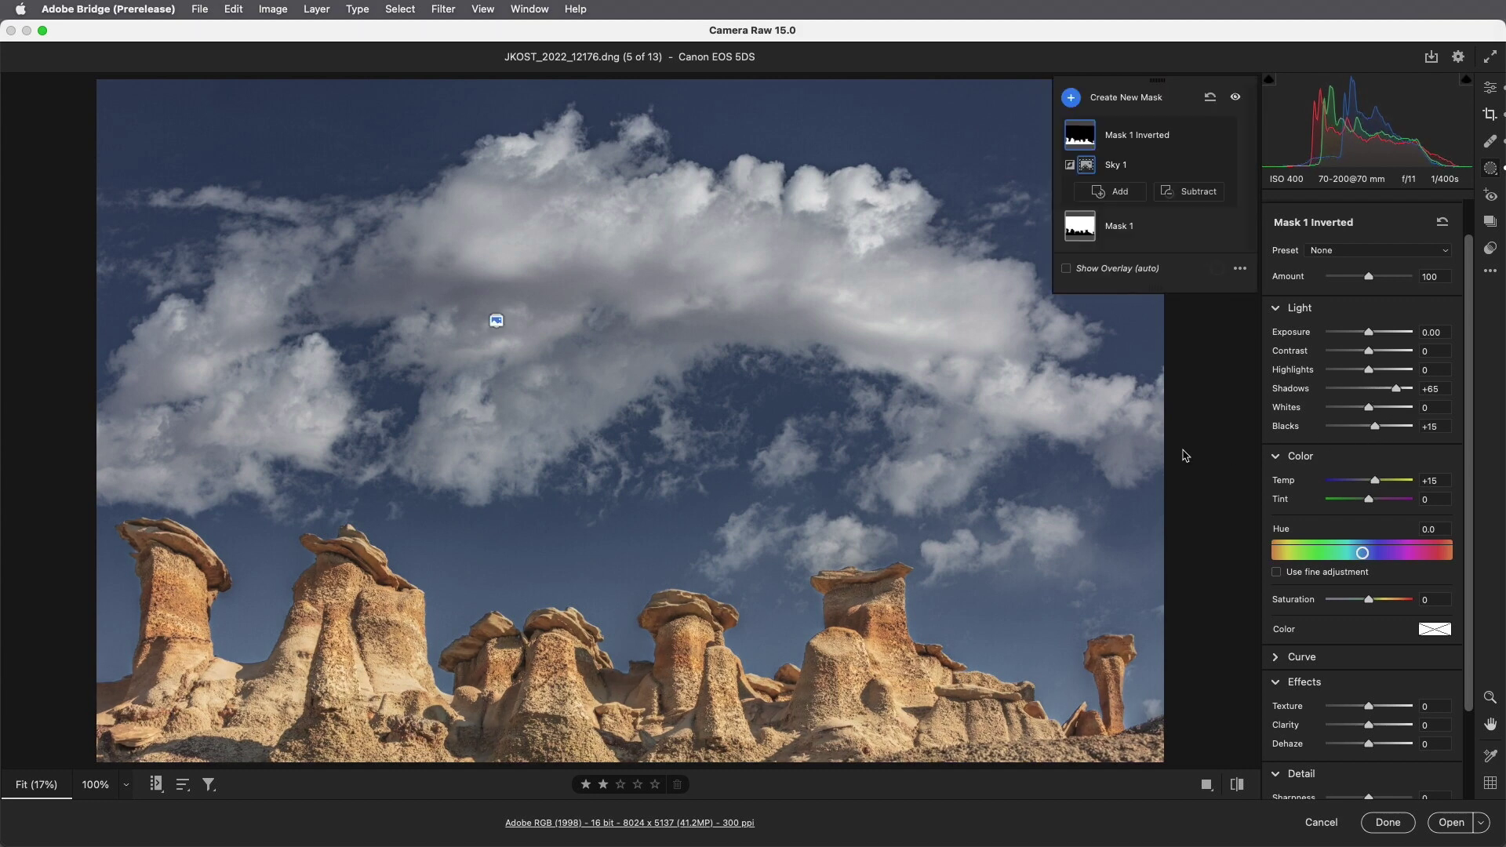
- Open the portrait _AK_9843.dng and begin a people mask for Person 1
{"action": "key", "text": "slash"}
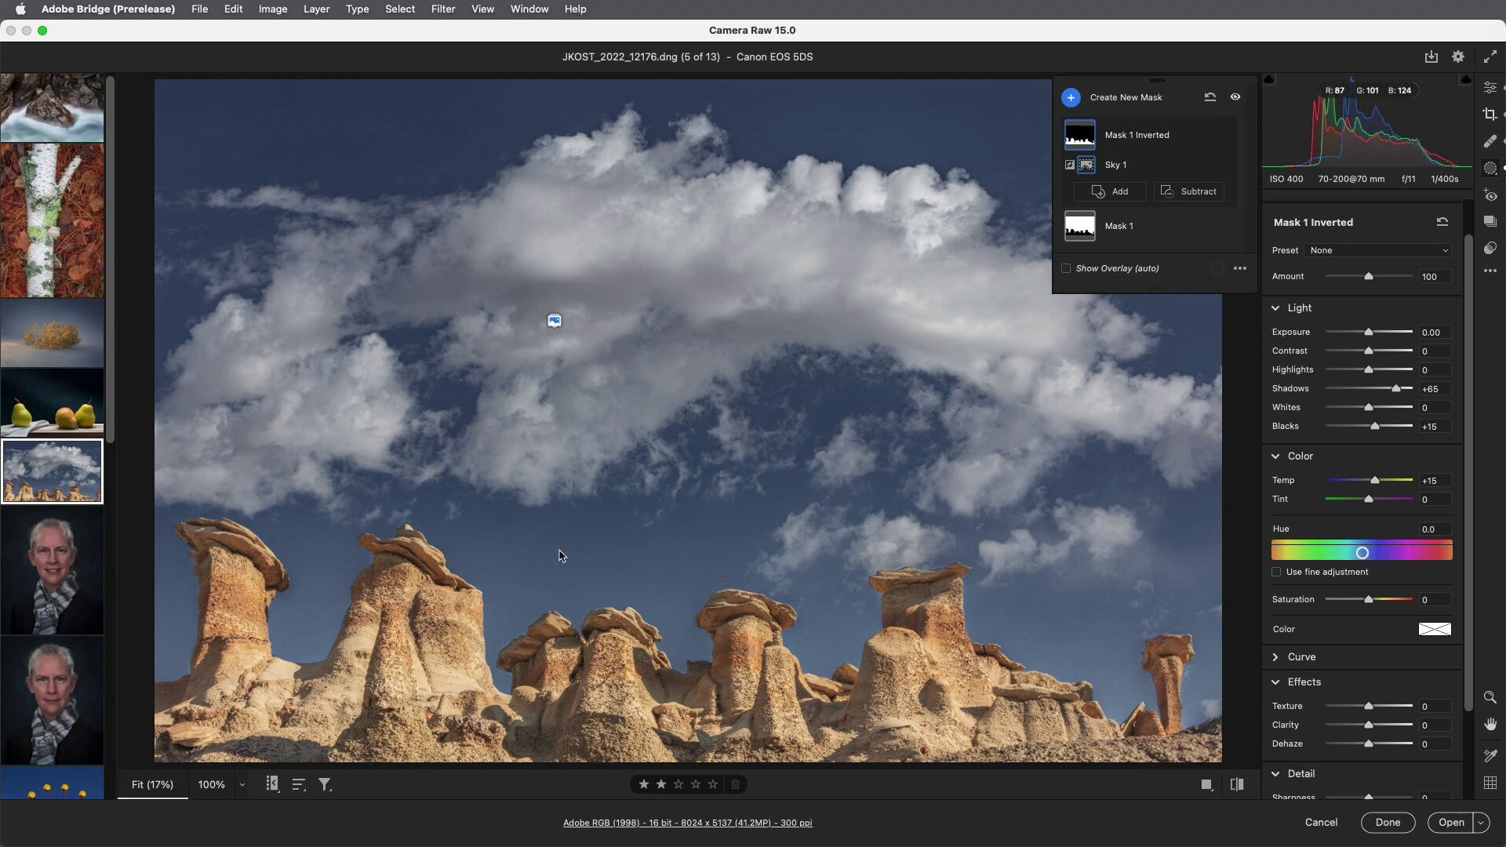
{"action": "left_click", "coordinate": [70, 576]}
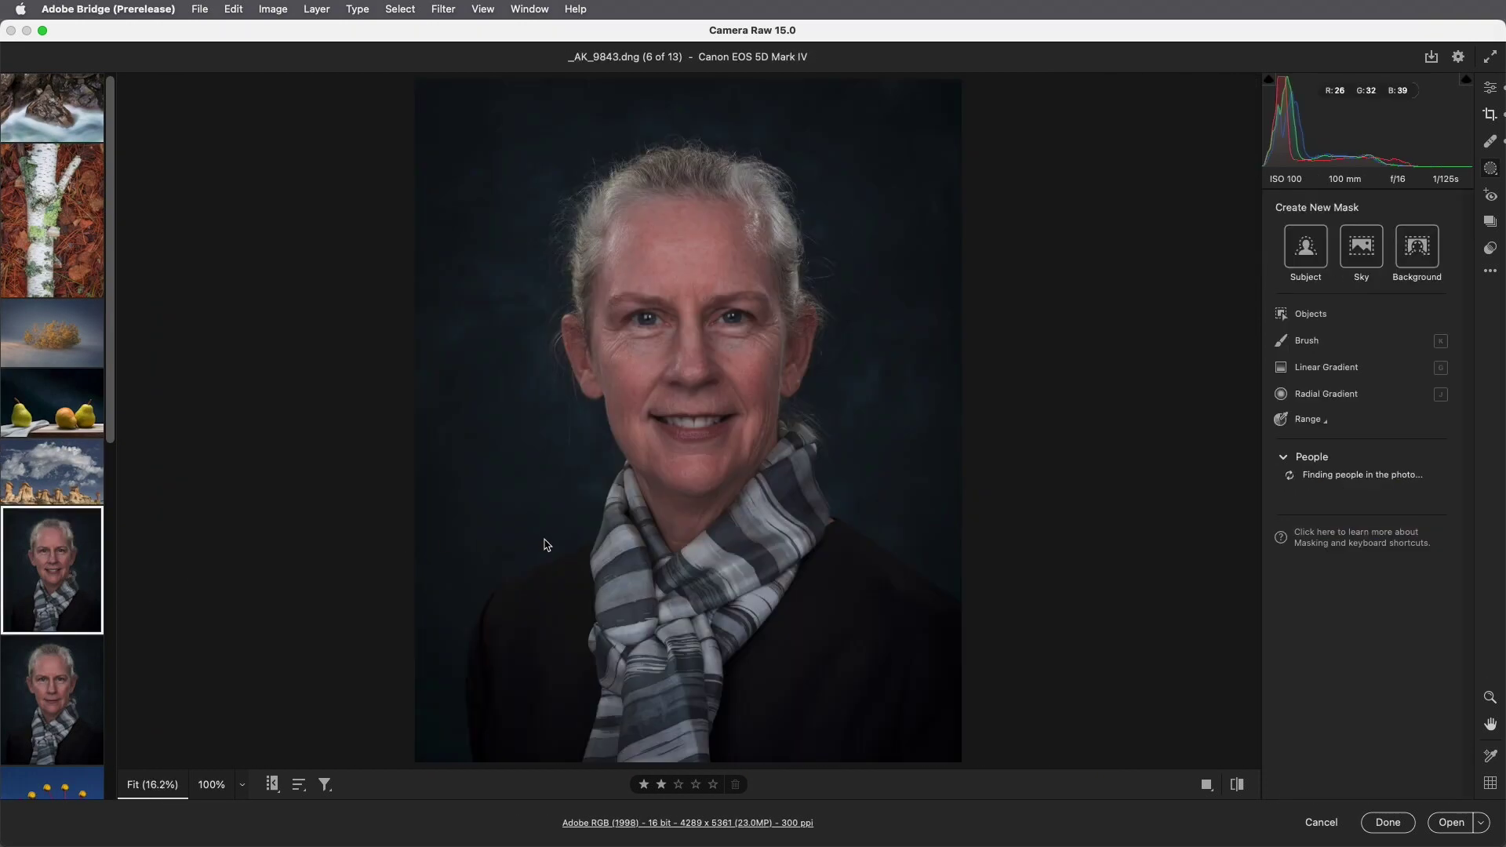
{"action": "key", "text": "slash"}
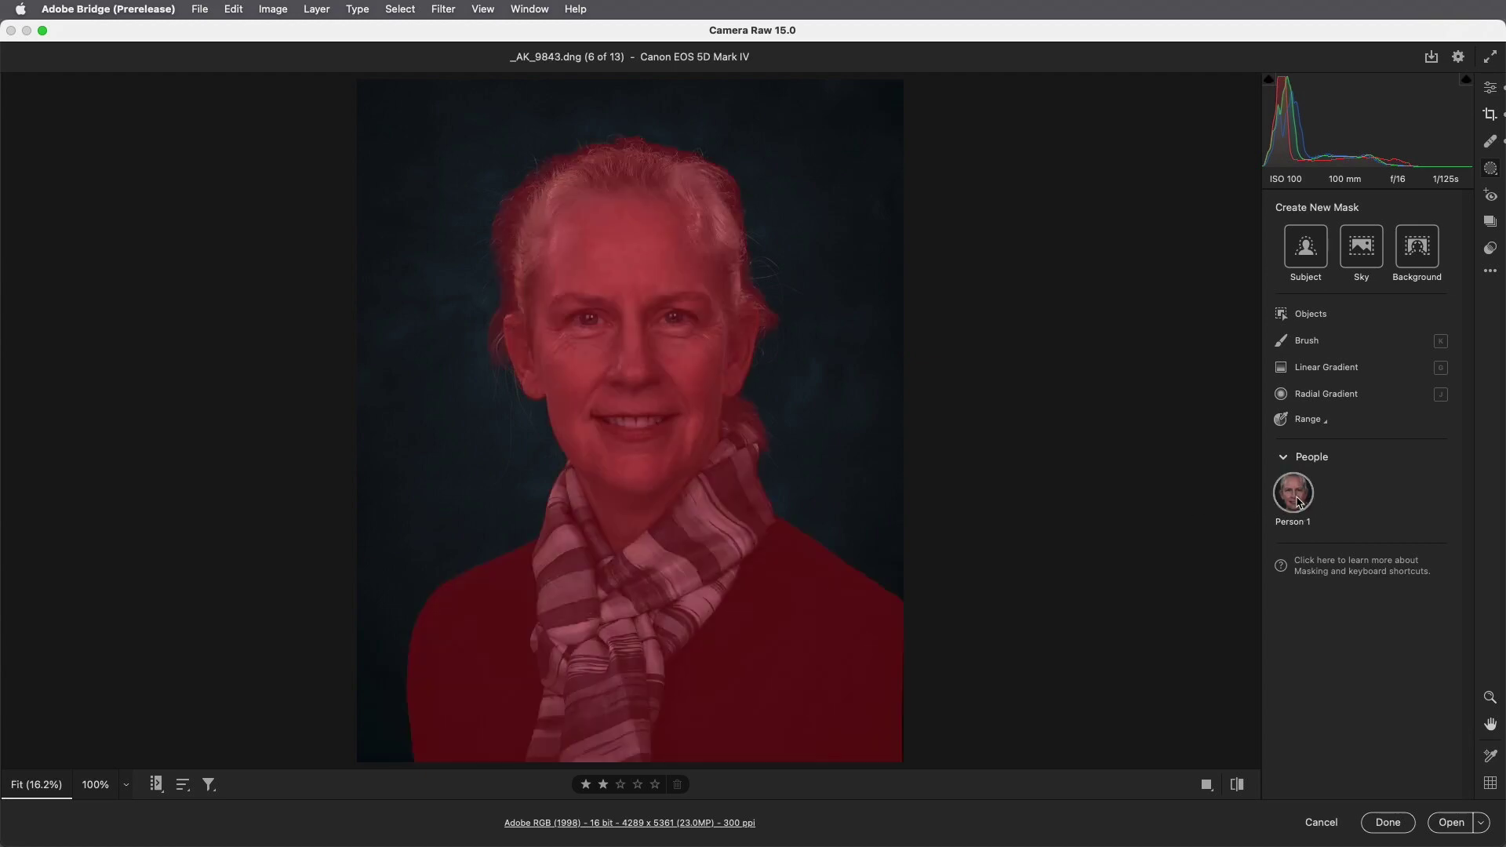
{"action": "left_click", "coordinate": [1294, 494]}
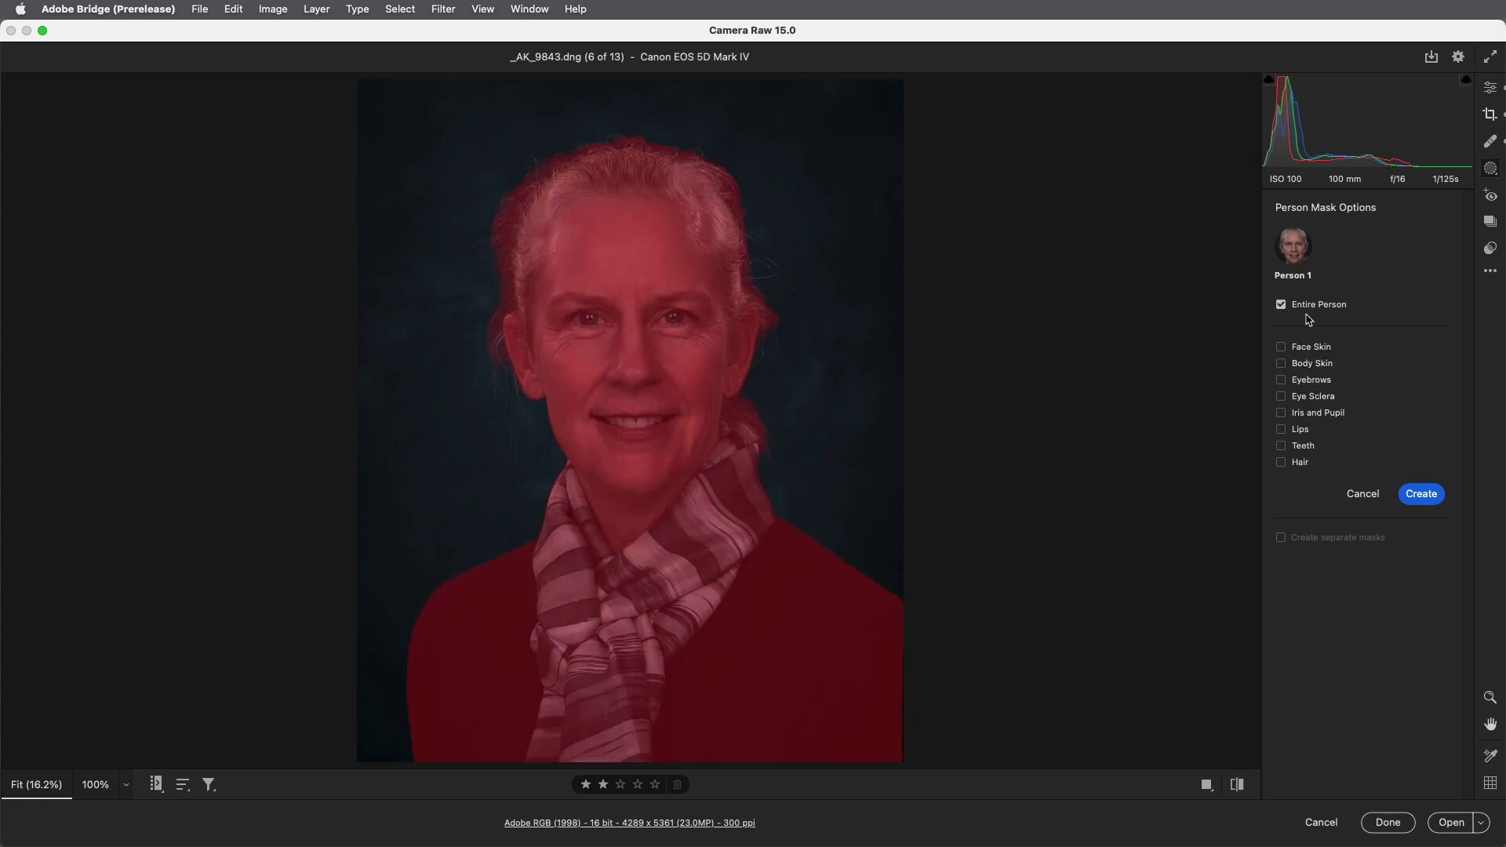
- Create eight separate masks for Person 1: Face Skin, Body Skin, Eyebrows, Eye Sclera, Iris and Pupil, Lips, Teeth and Hair
{"action": "left_click", "coordinate": [1281, 346]}
{"action": "left_click", "coordinate": [1280, 364]}
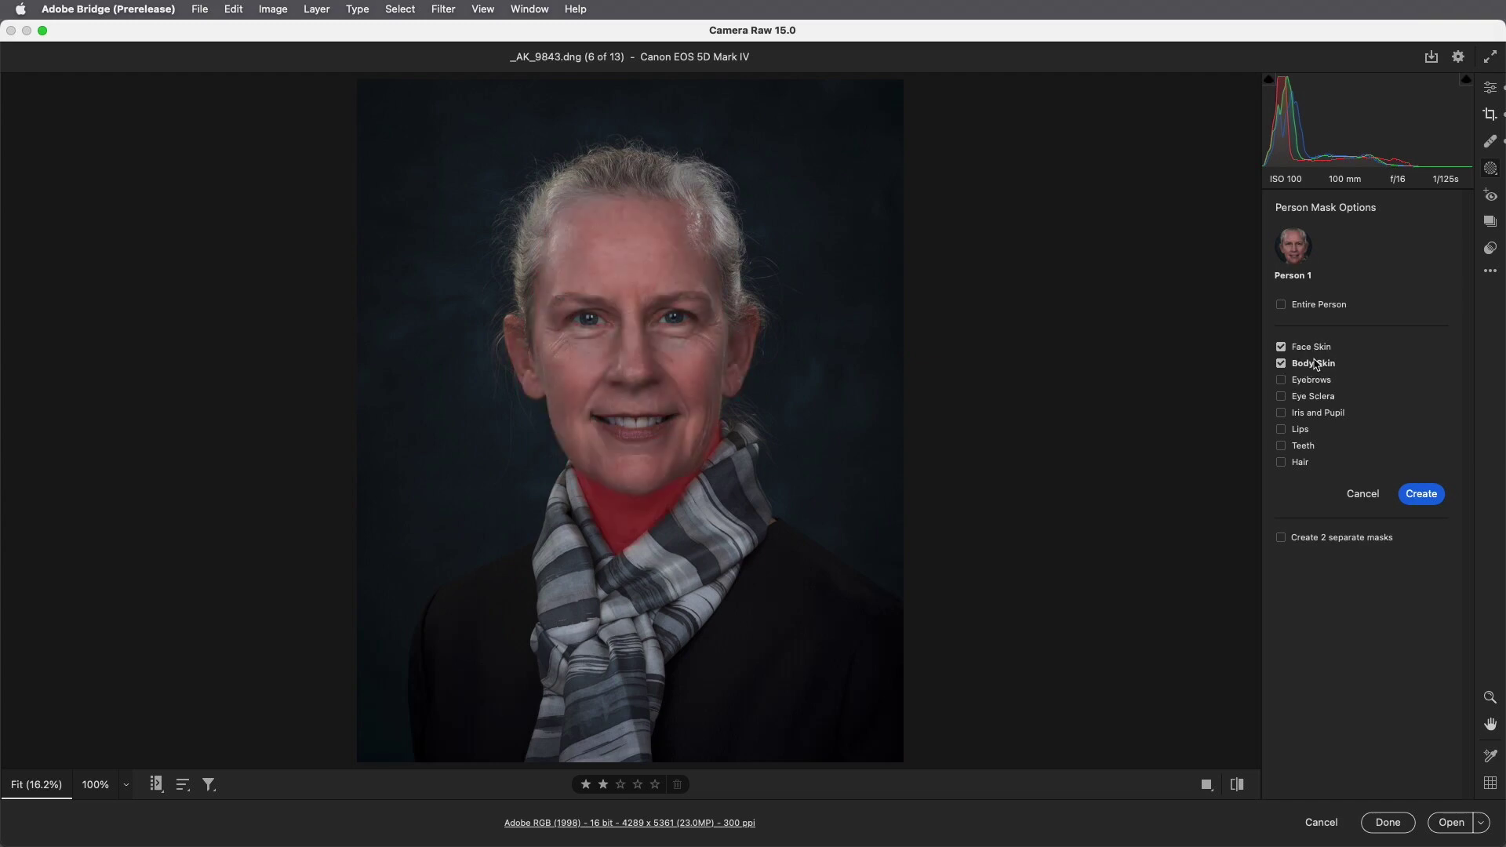
{"action": "left_click", "coordinate": [1281, 381]}
{"action": "left_click", "coordinate": [1281, 396]}
{"action": "left_click", "coordinate": [1281, 412]}
{"action": "left_click", "coordinate": [1281, 429]}
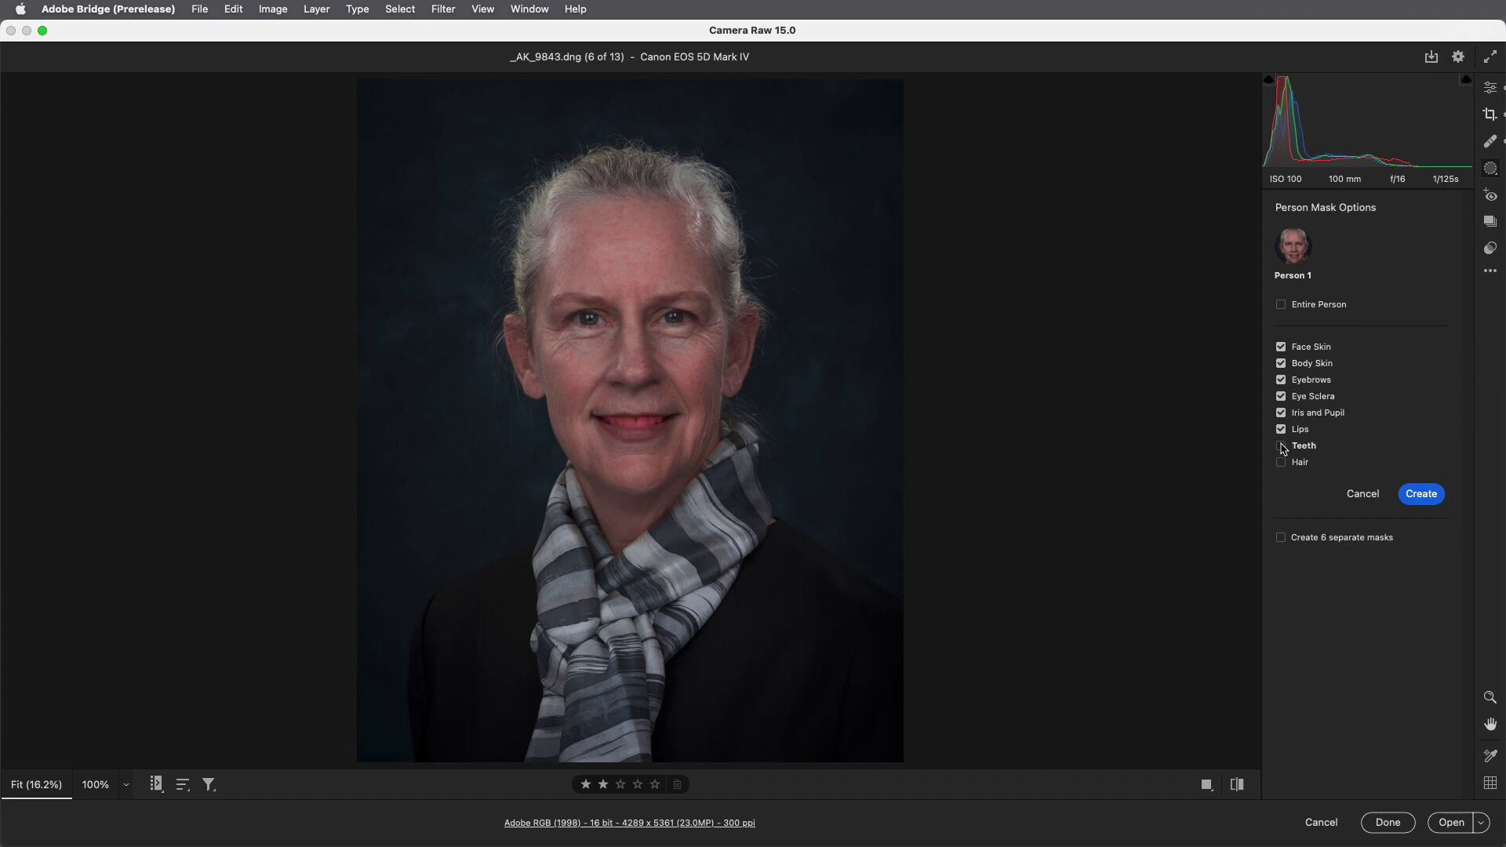
{"action": "left_click", "coordinate": [1280, 446]}
{"action": "left_click", "coordinate": [1281, 462]}
{"action": "left_click", "coordinate": [1281, 537]}
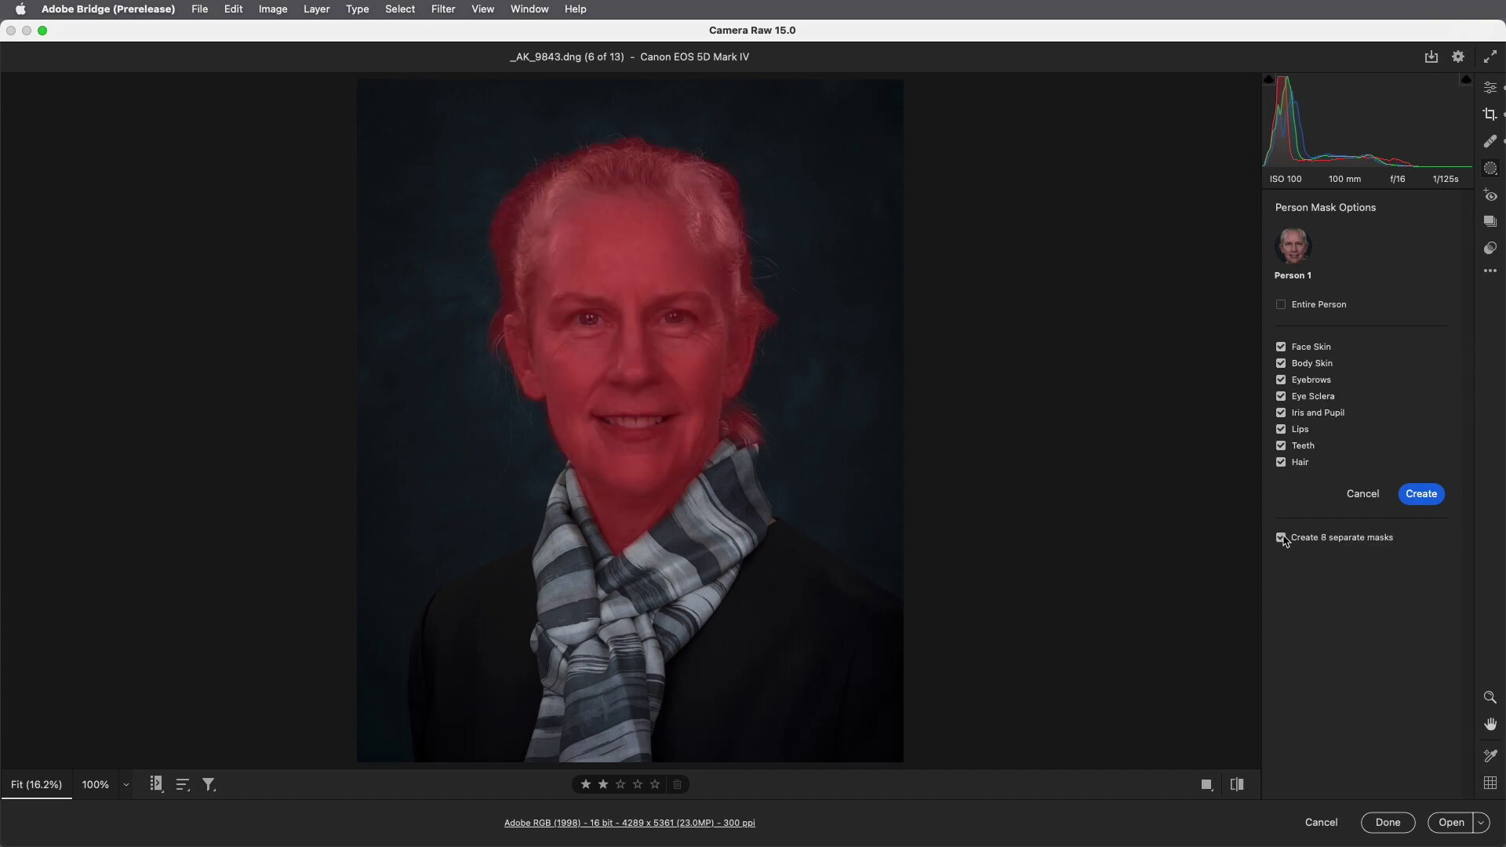
{"action": "left_click", "coordinate": [1422, 495]}
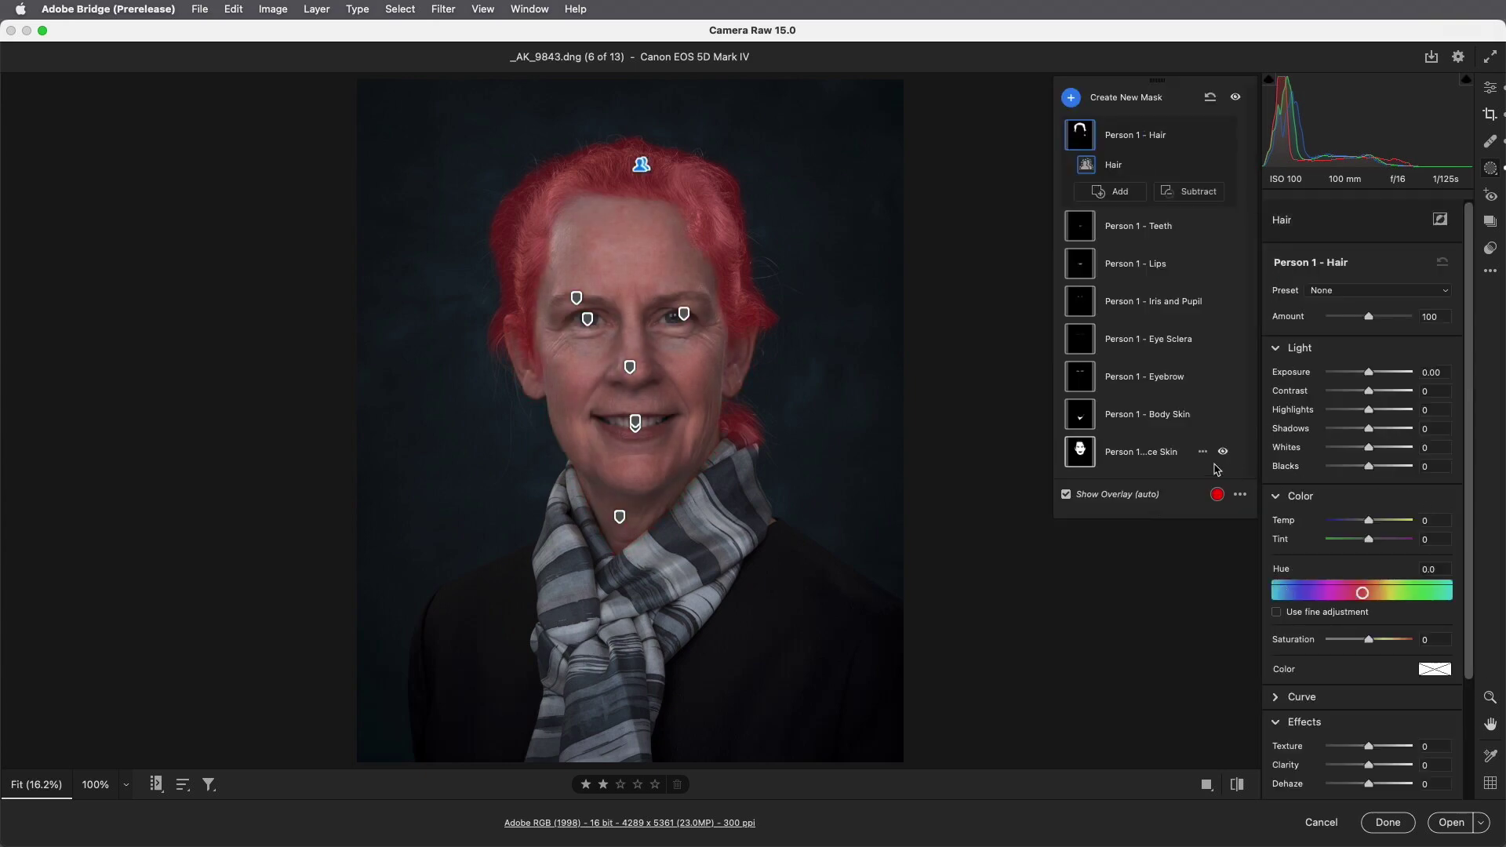
- Set the Face Skin mask's Texture to -35, and the Body Skin mask's Texture to -30 and Exposure to -0.35
{"action": "left_click", "coordinate": [1168, 452]}
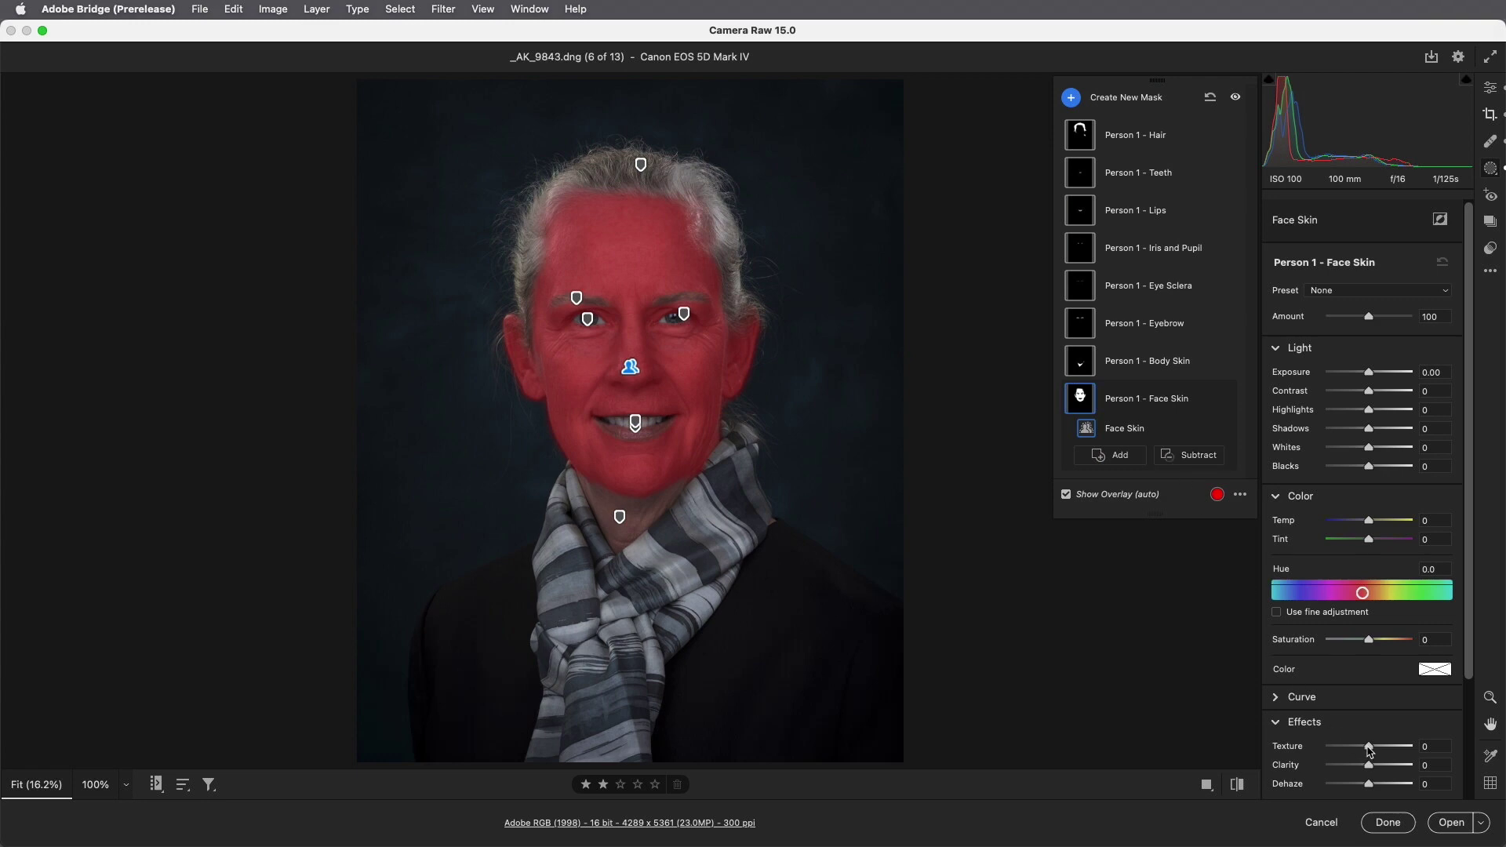
{"action": "left_click_drag", "start_coordinate": [1368, 751], "coordinate": [1354, 754]}
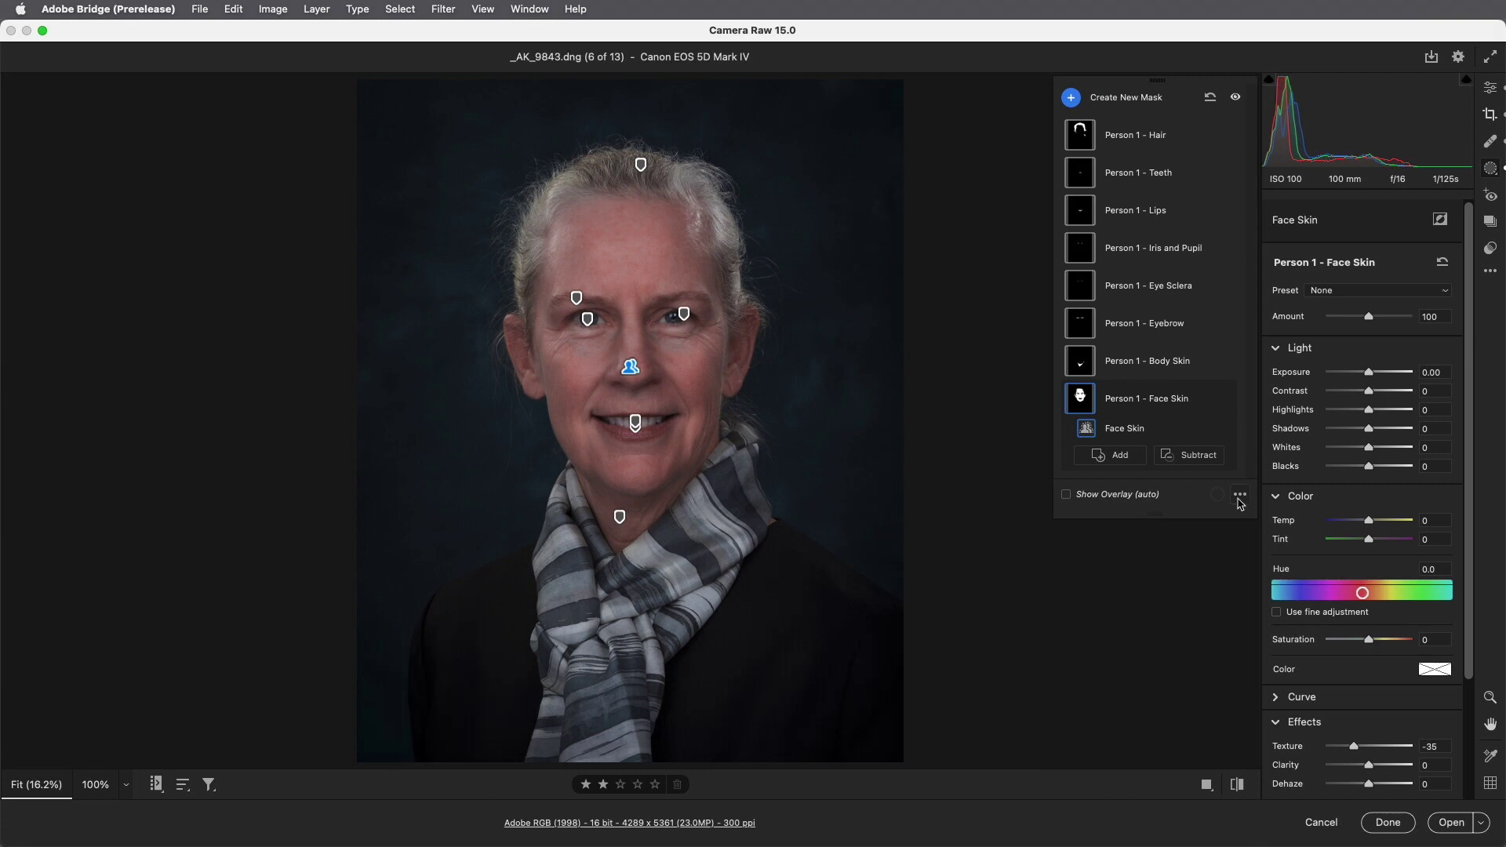
{"action": "left_click", "coordinate": [1180, 371]}
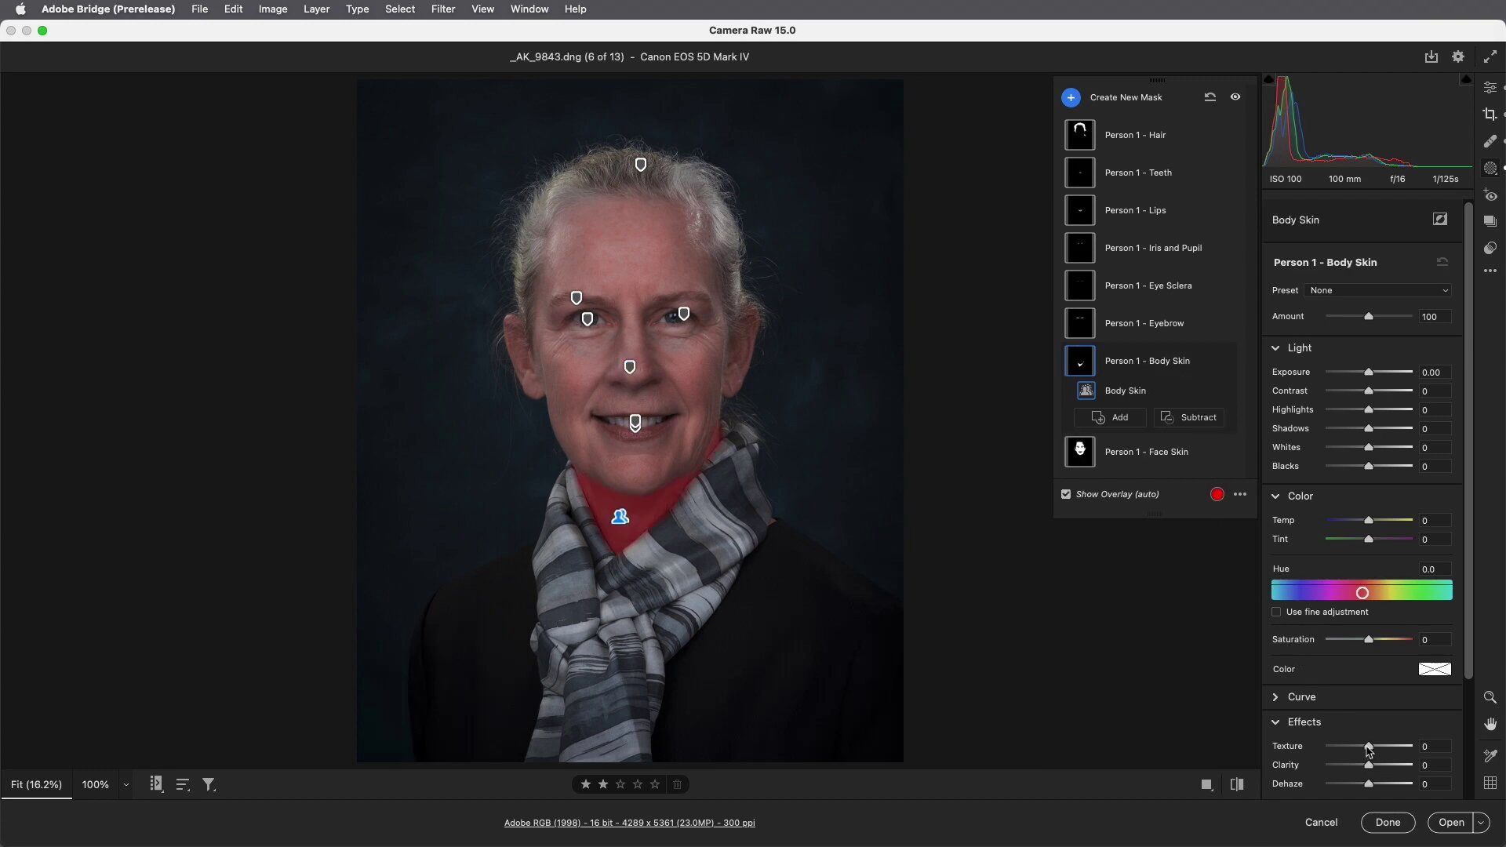
{"action": "left_click_drag", "start_coordinate": [1369, 751], "coordinate": [1356, 752]}
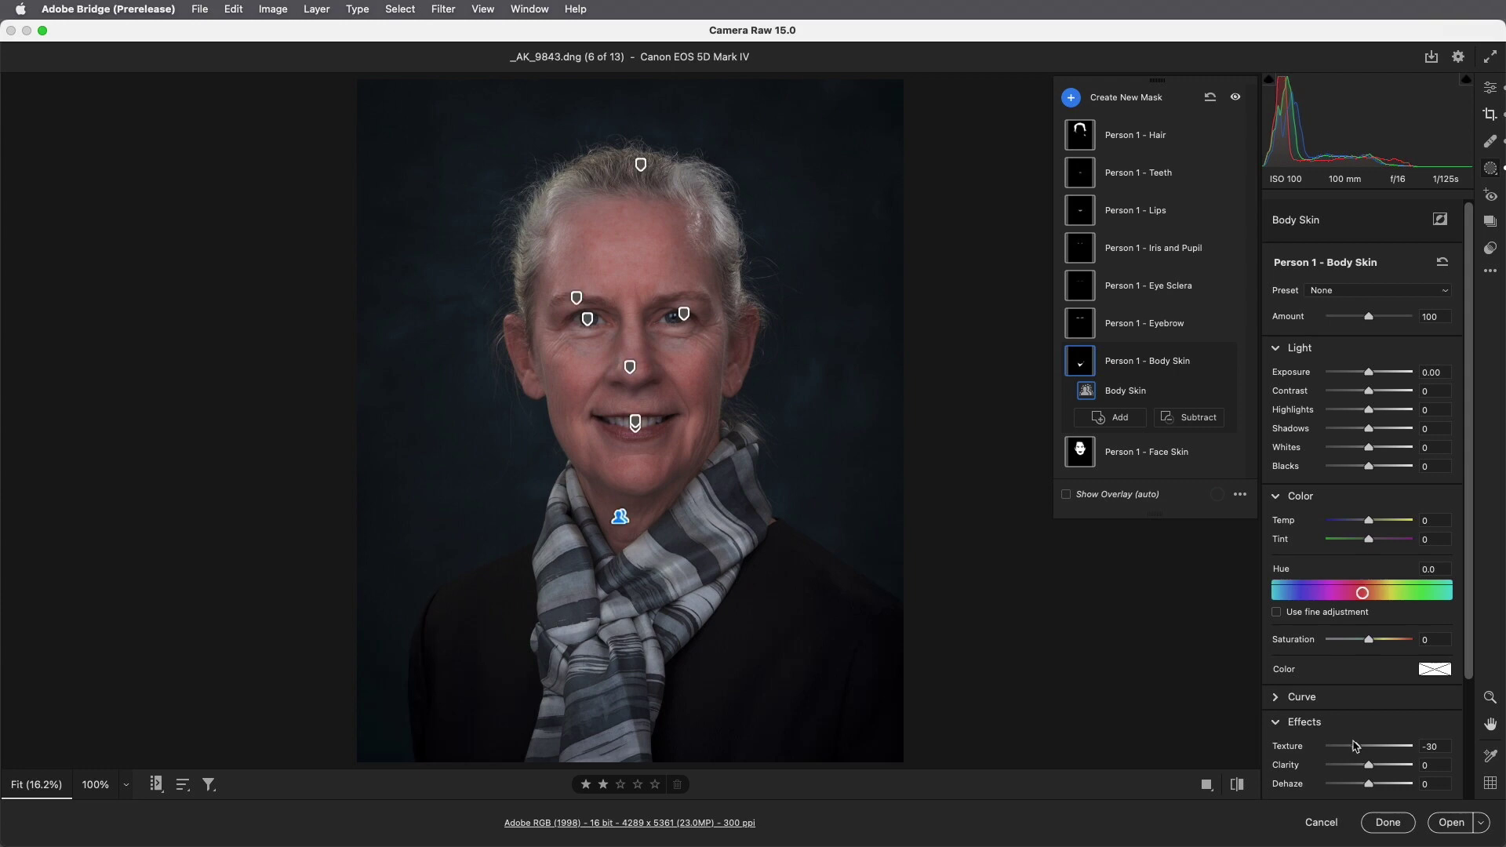
{"action": "left_click_drag", "start_coordinate": [1372, 377], "coordinate": [1367, 381]}
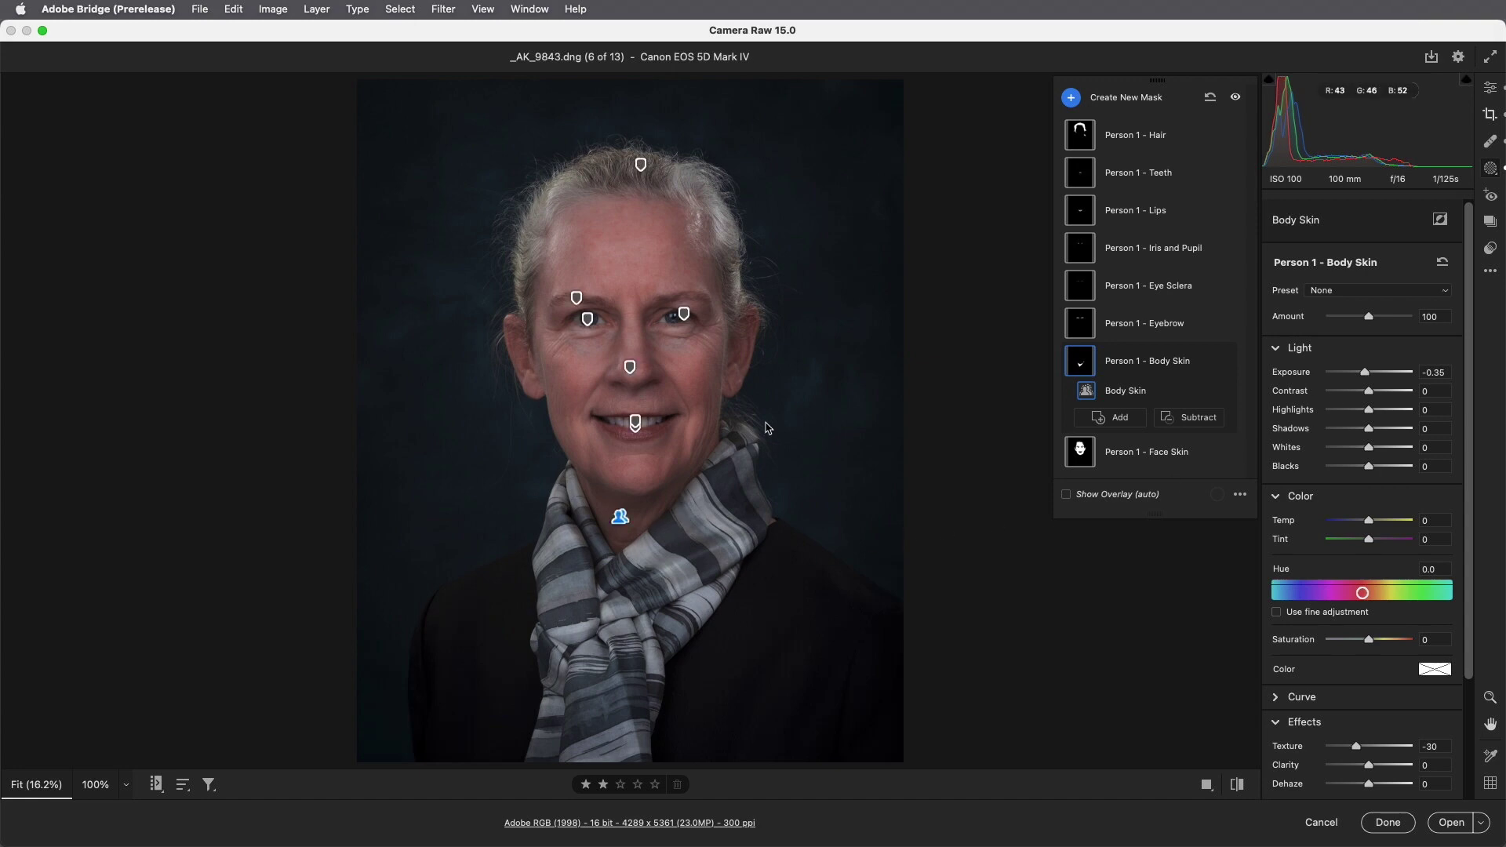
- Try an Exposure of -0.05 on the Eyebrow mask, and delete that mask
{"action": "left_click", "coordinate": [1157, 331]}
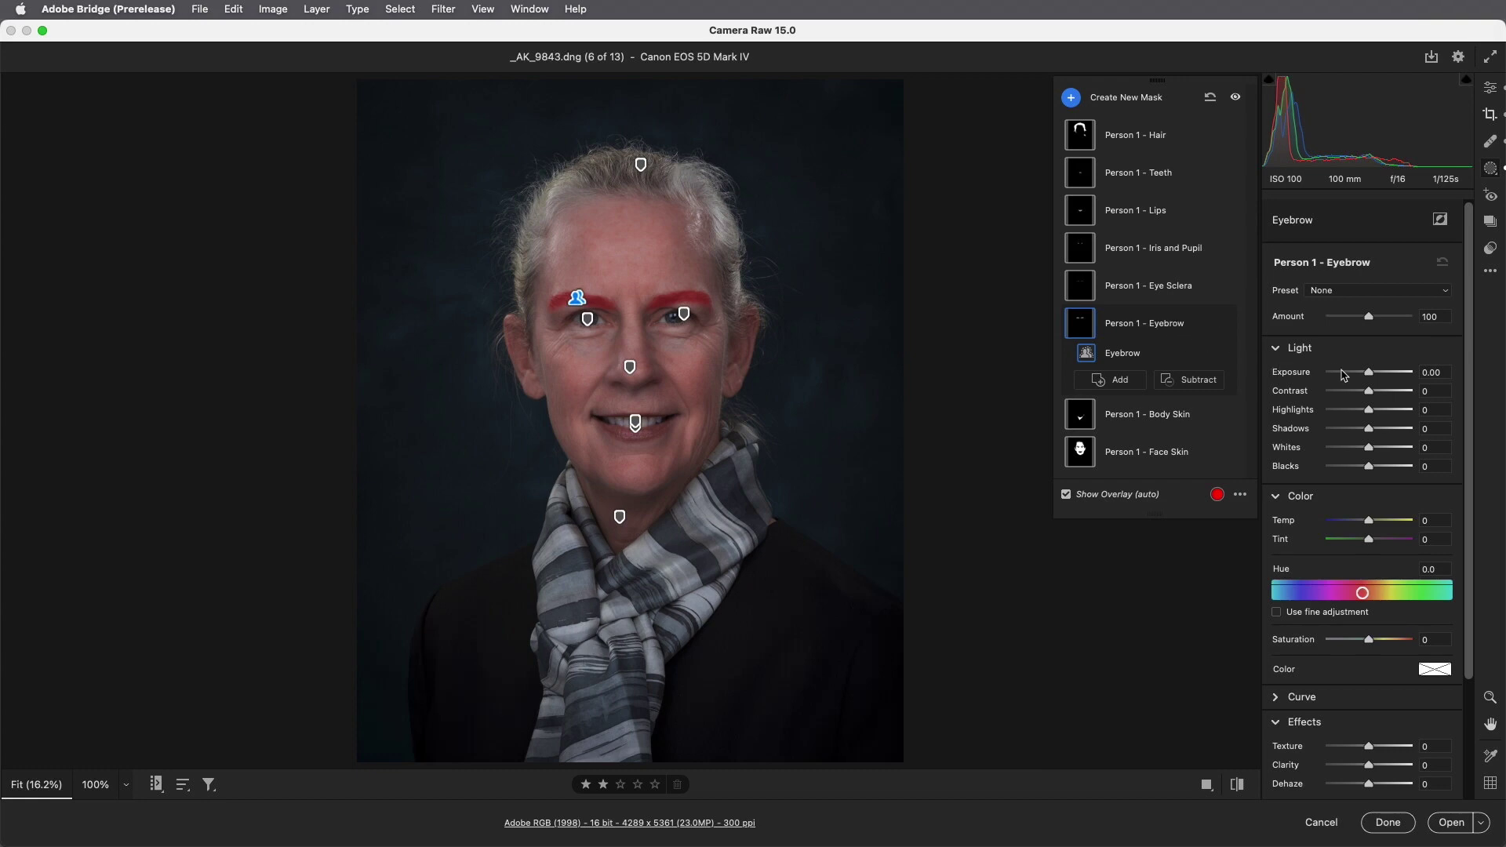
{"action": "key", "text": "super+equal"}
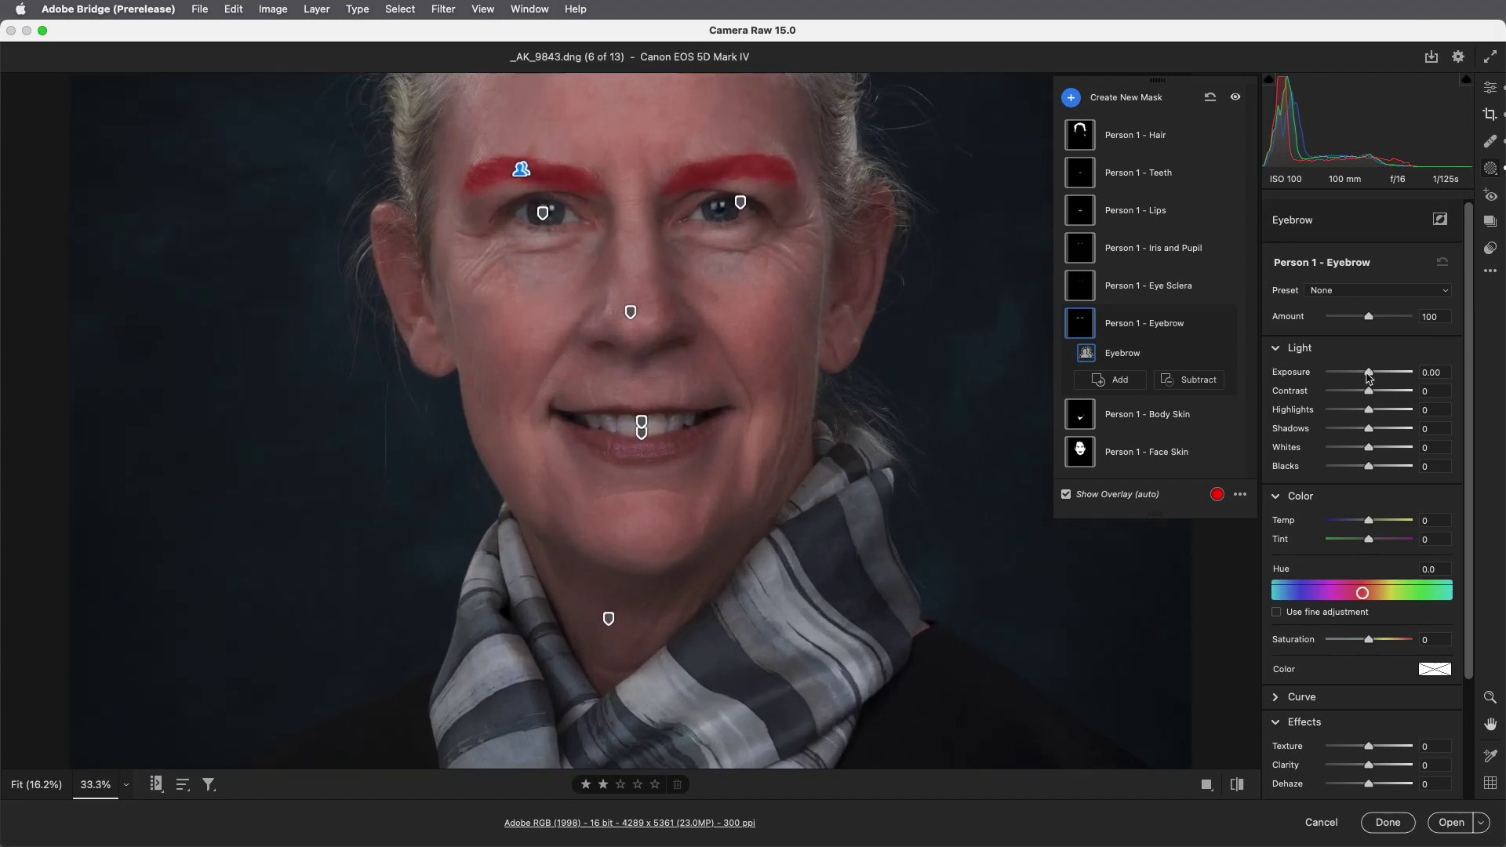
{"action": "left_click_drag", "start_coordinate": [1369, 377], "coordinate": [1367, 376]}
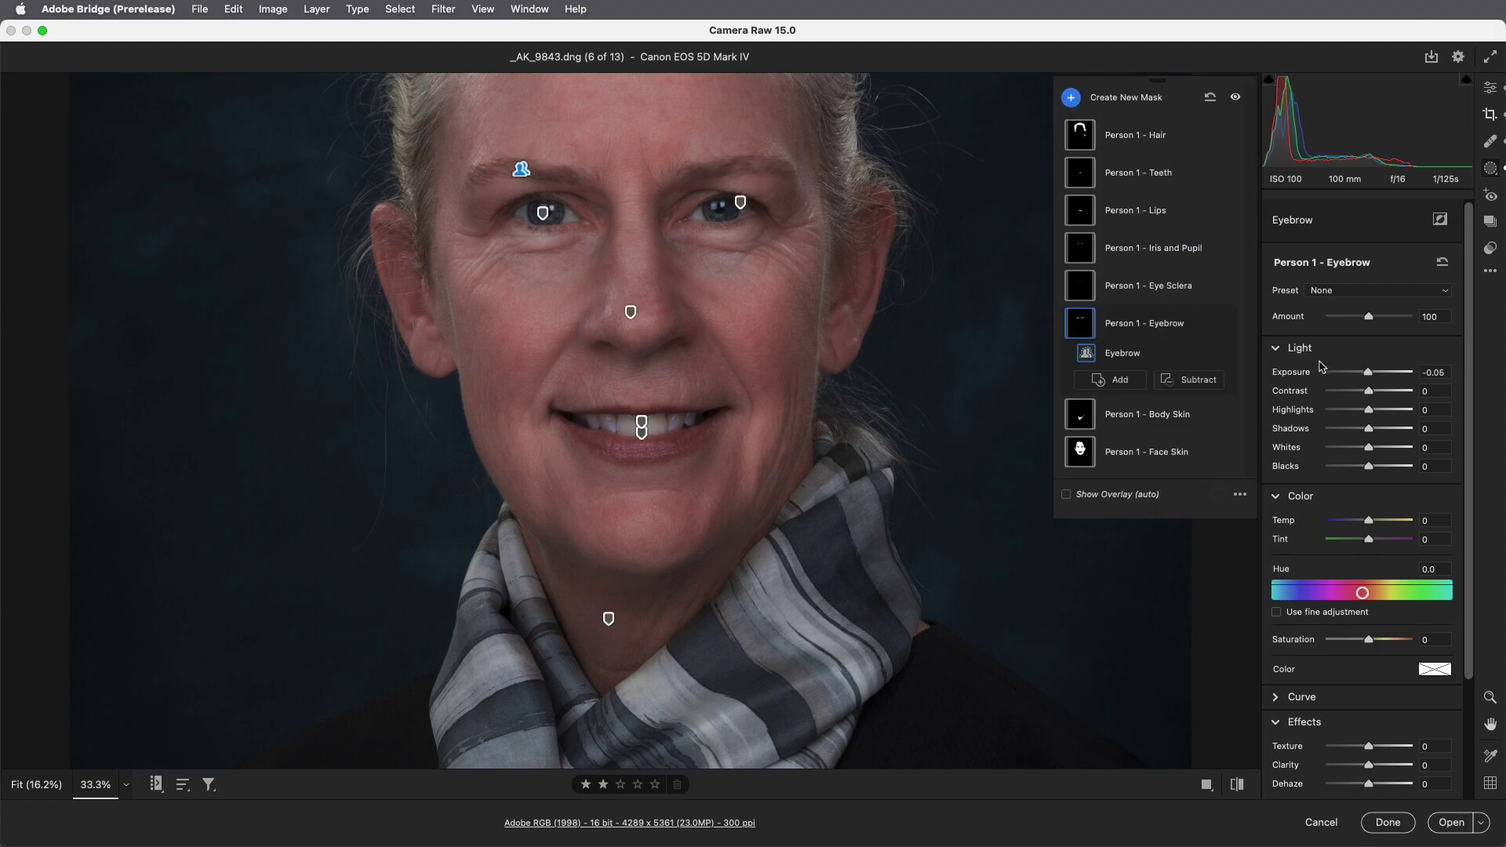
{"action": "left_click", "coordinate": [1204, 324]}
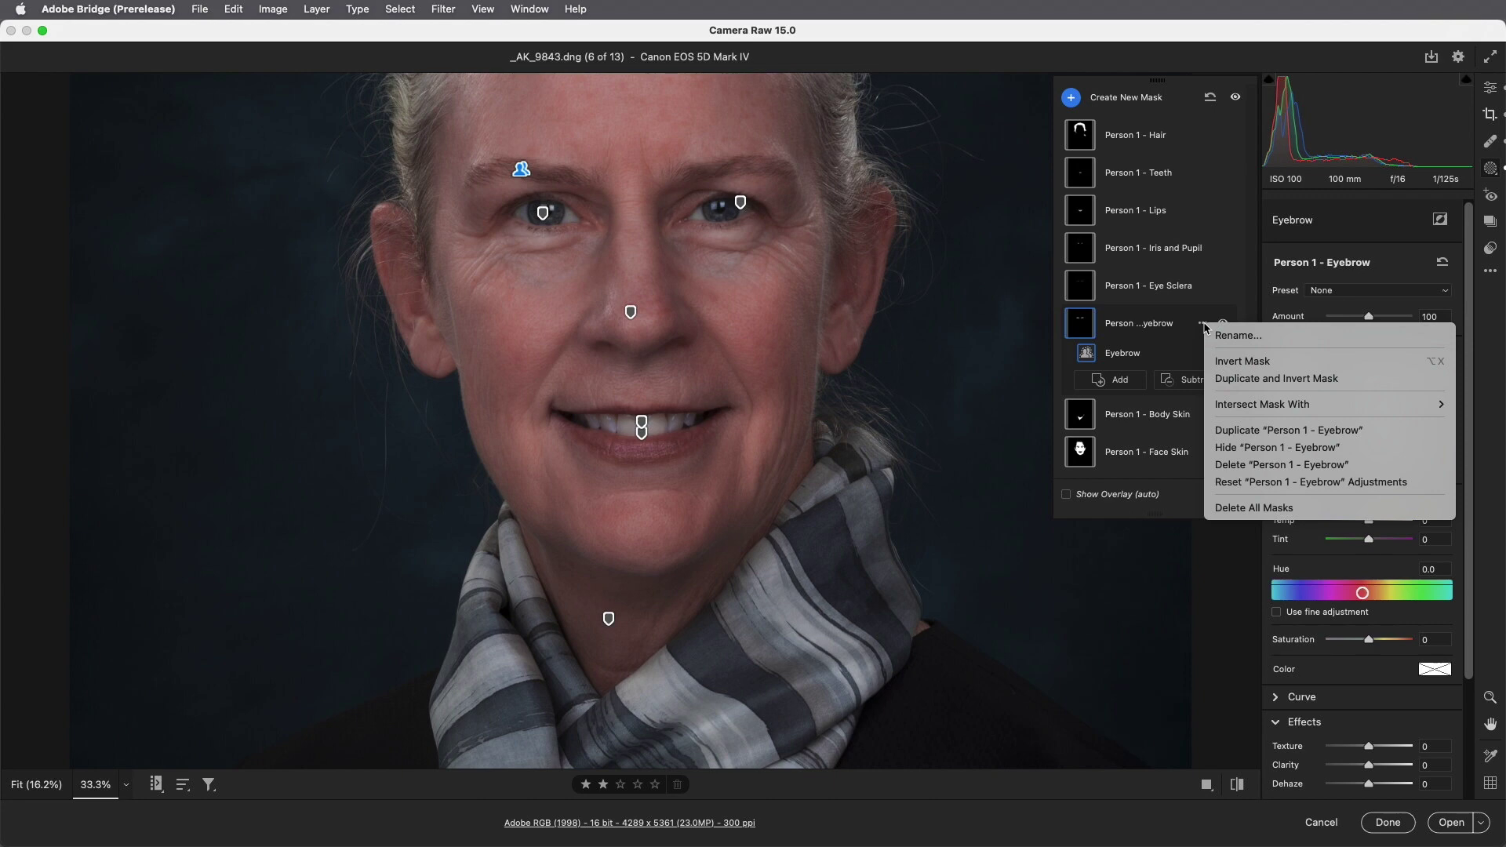
{"action": "left_click", "coordinate": [1241, 465]}
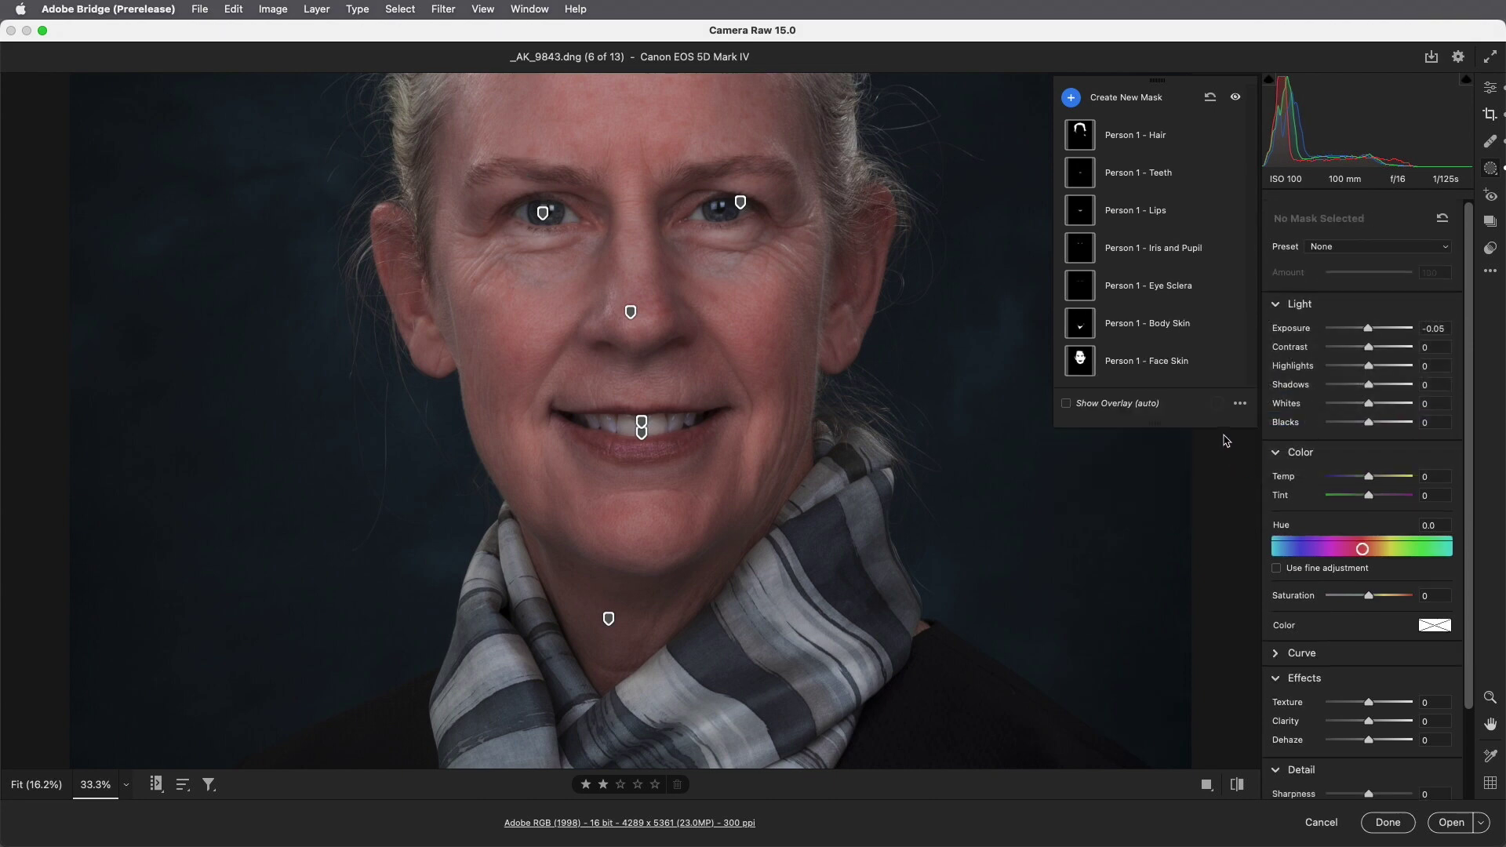
- Slightly raise the Exposure of the Eye Sclera mask, and set the Iris and Pupil mask's Dehaze to +15 and Exposure to +0.50
{"action": "left_click", "coordinate": [1175, 290]}
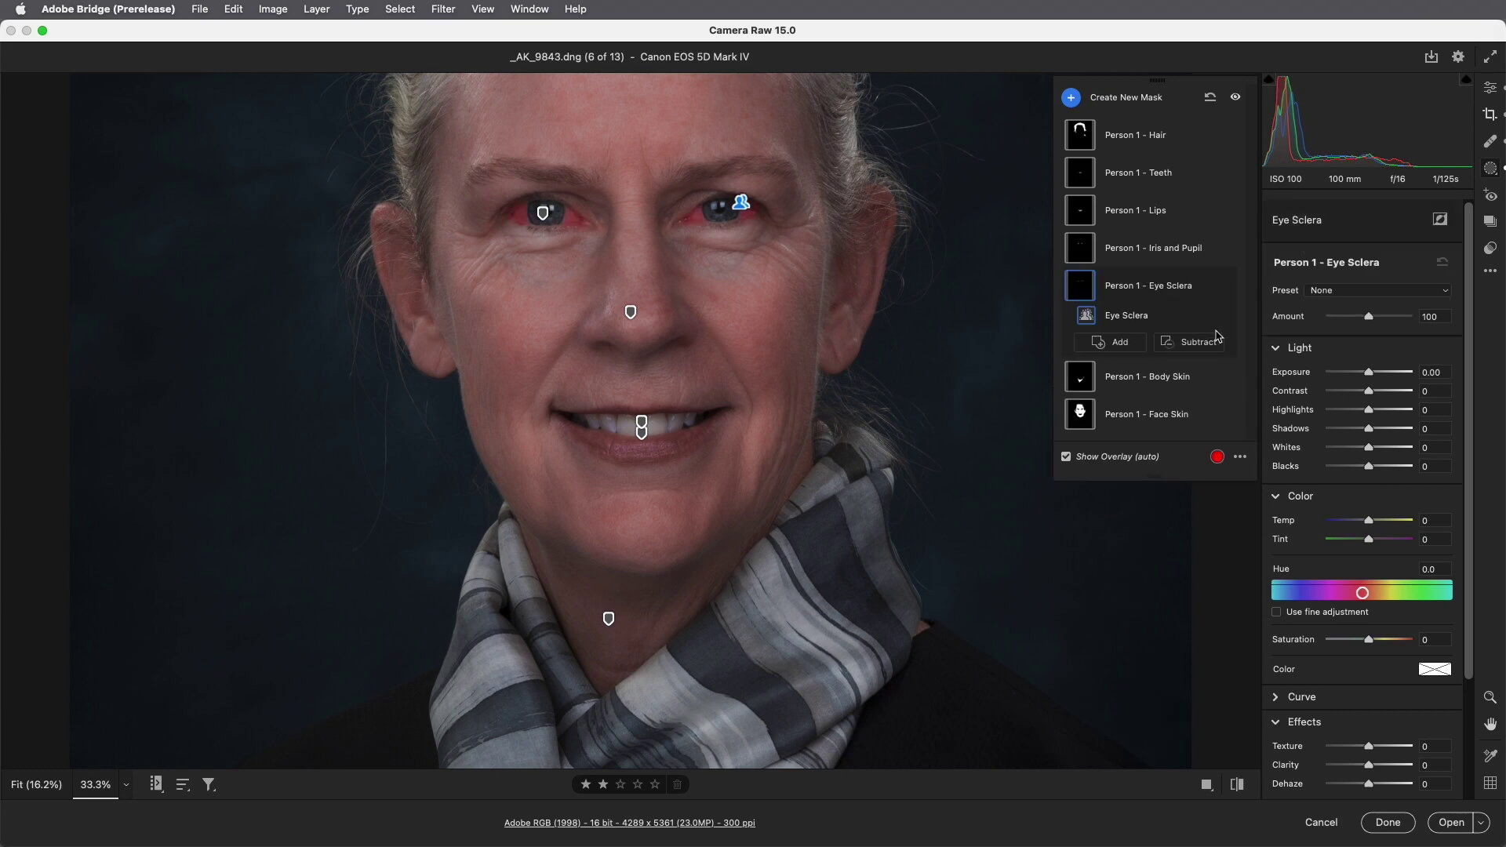
{"action": "left_click_drag", "start_coordinate": [1369, 373], "coordinate": [1370, 375]}
{"action": "left_click", "coordinate": [1156, 256]}
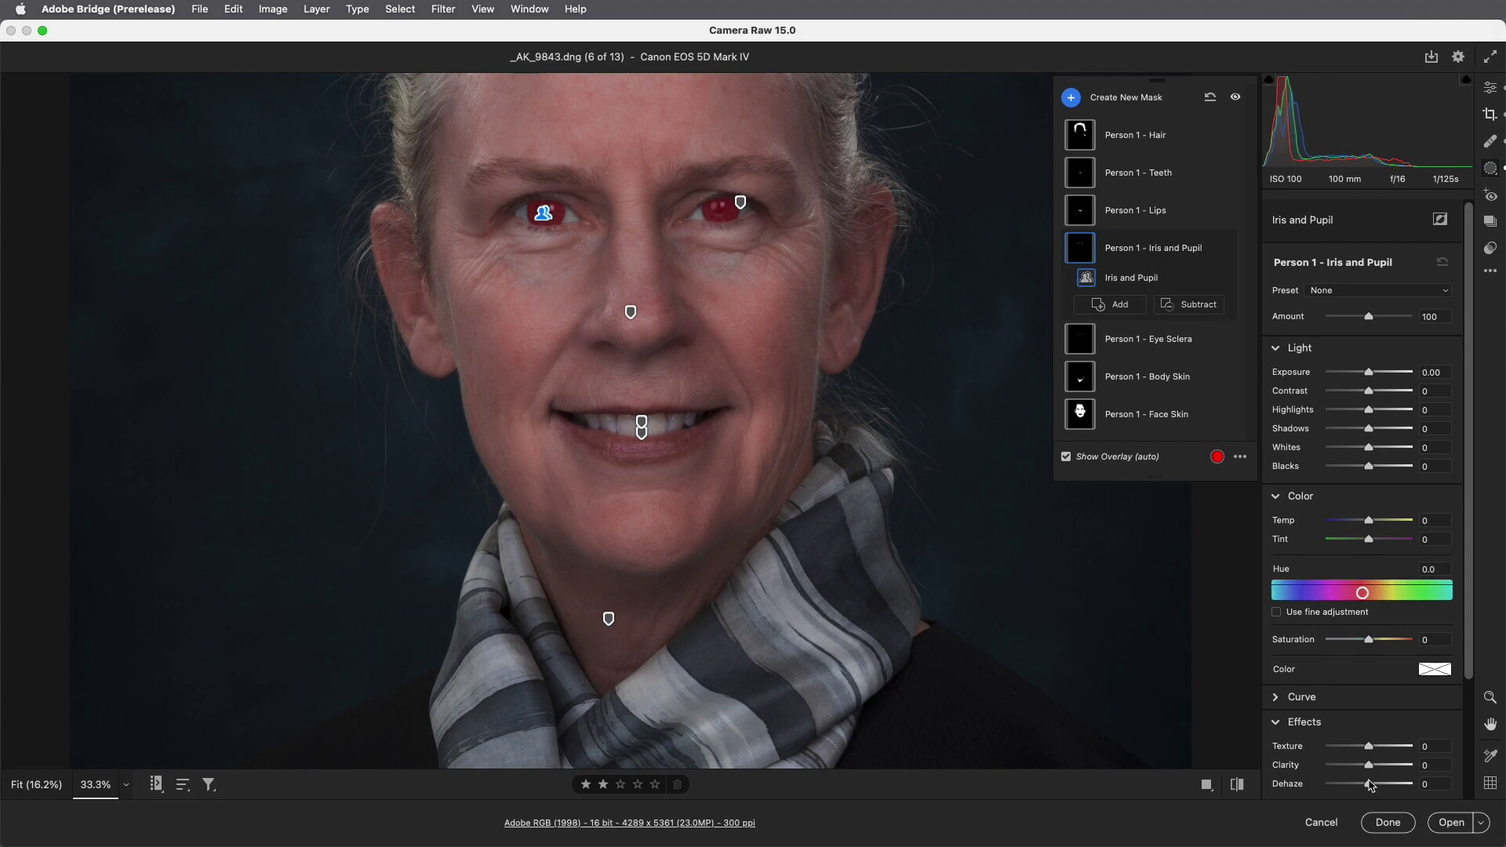
{"action": "left_click_drag", "start_coordinate": [1371, 790], "coordinate": [1378, 789]}
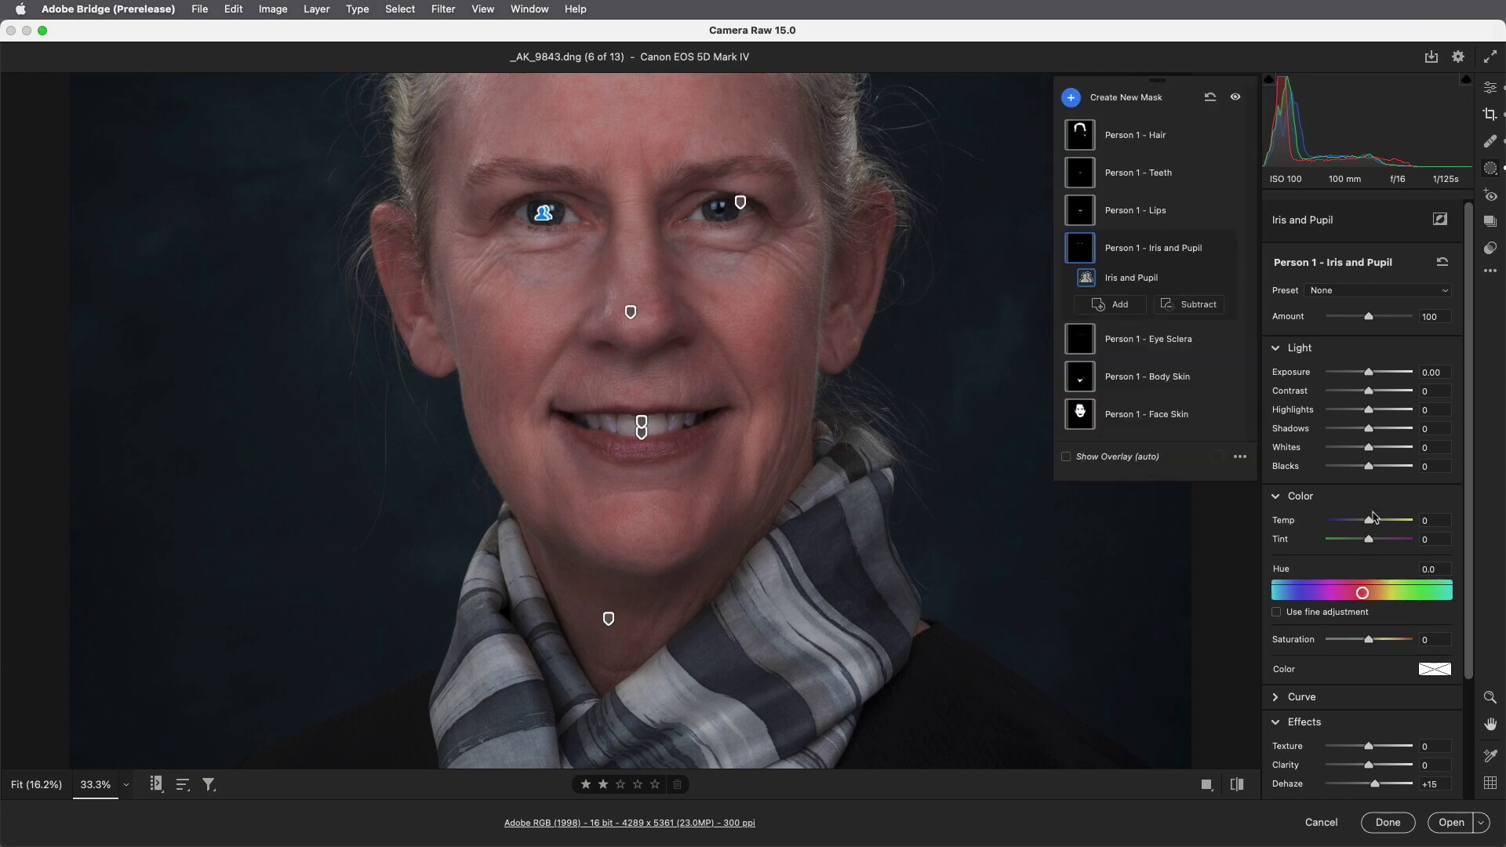
{"action": "left_click_drag", "start_coordinate": [1371, 379], "coordinate": [1375, 379]}
{"action": "mouse_move", "coordinate": [1200, 256]}
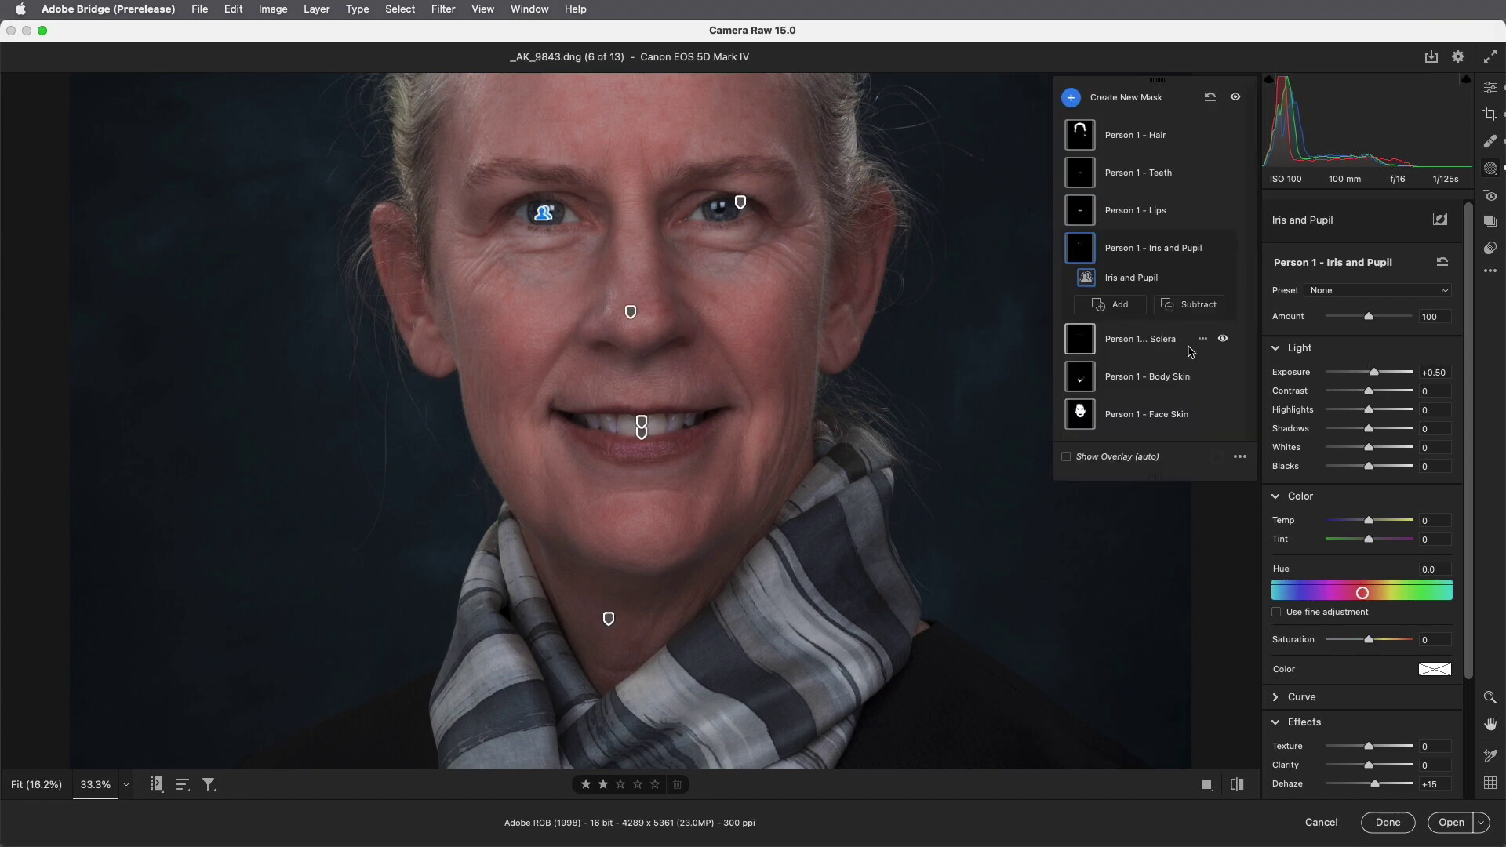
- Compare the photo with the Iris and Pupil mask hidden and shown, and set the Lips mask's Temp to -20
{"action": "left_click", "coordinate": [1223, 248]}
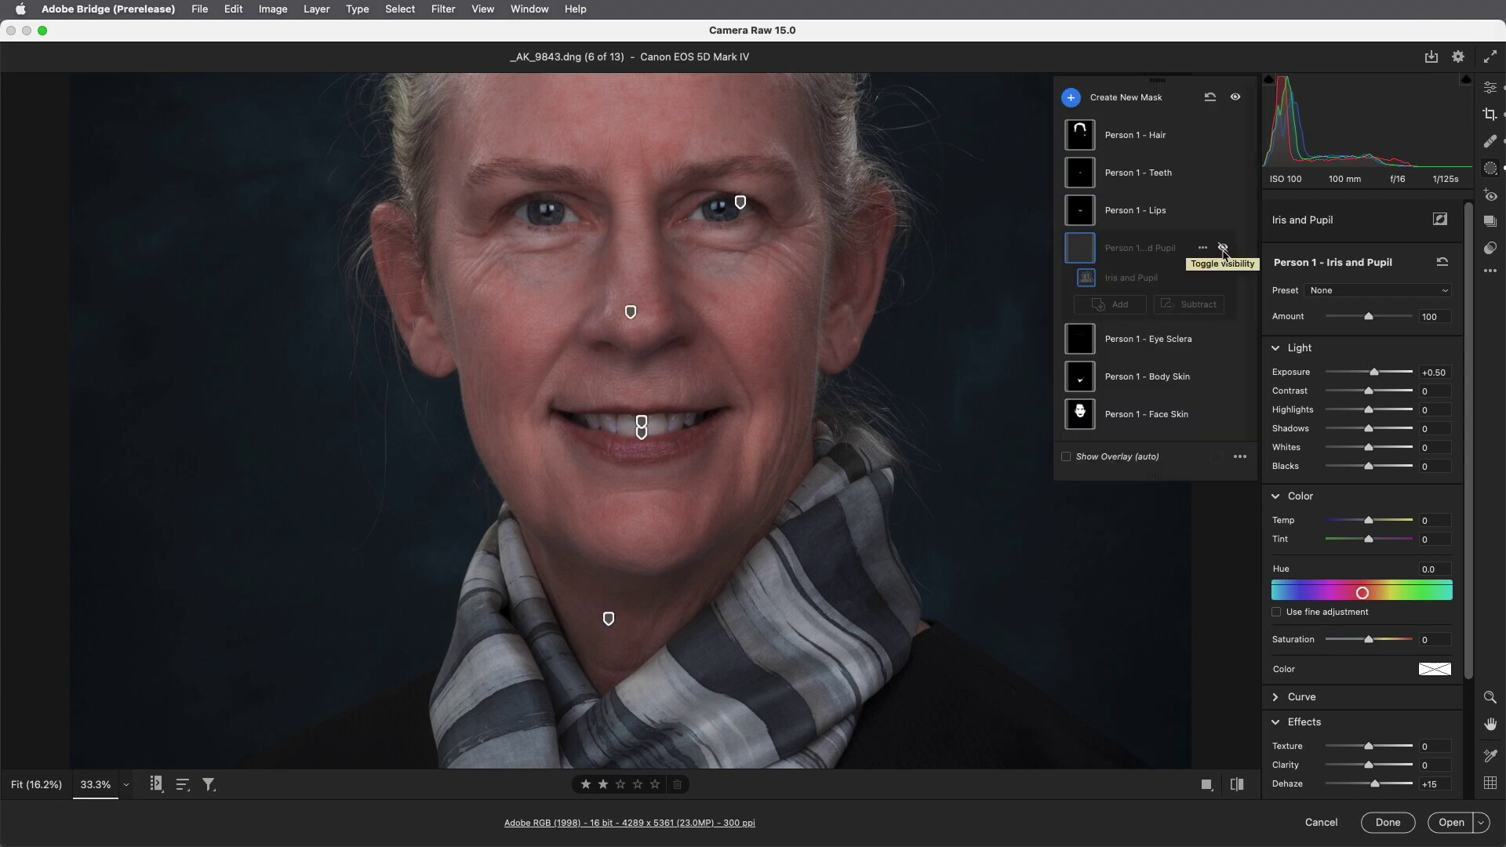
{"action": "left_click", "coordinate": [1222, 248]}
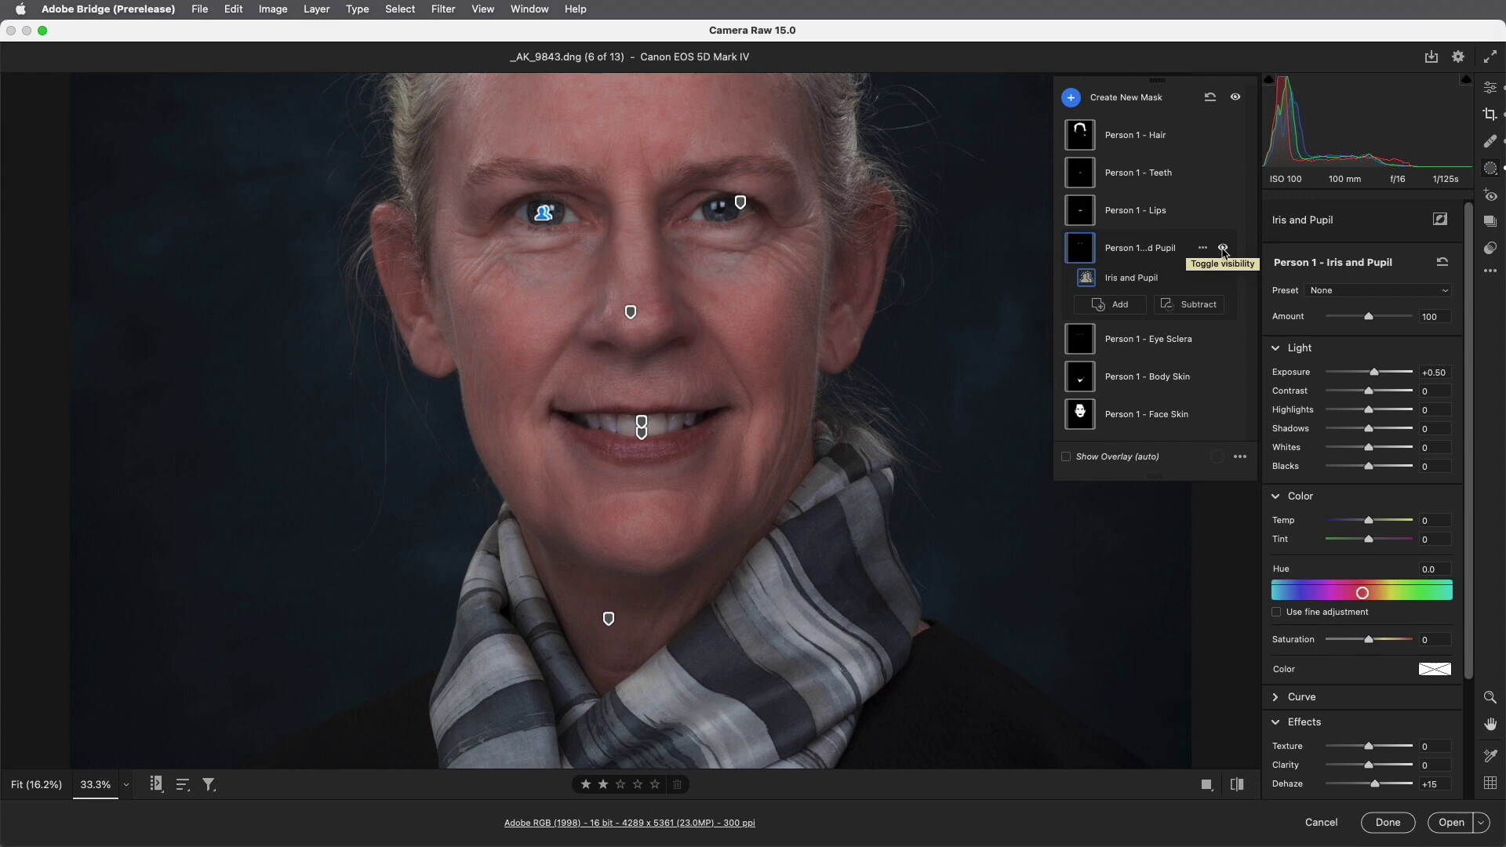
{"action": "left_click", "coordinate": [1194, 214]}
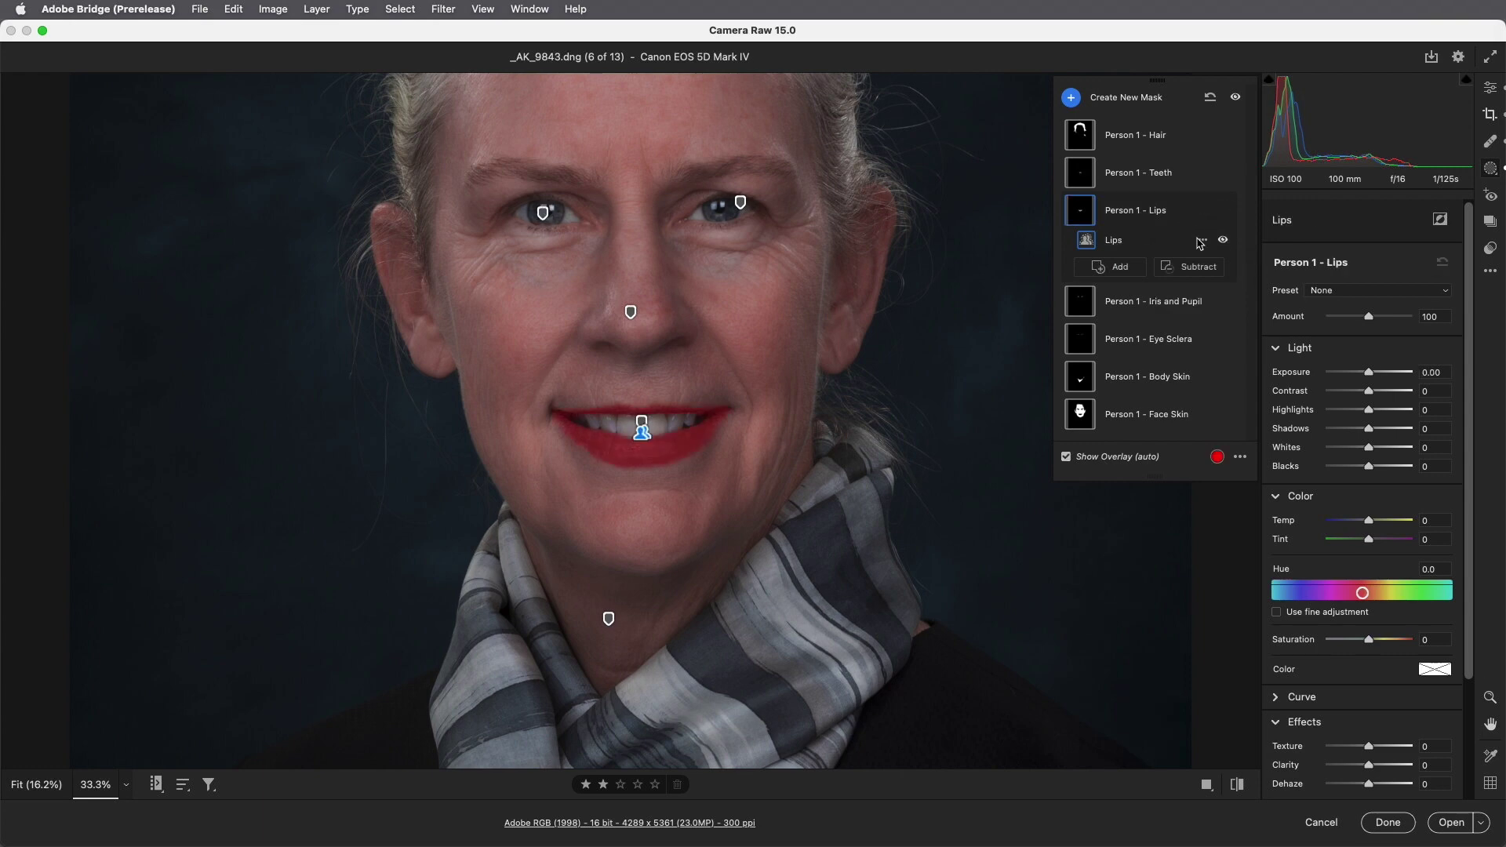
{"action": "left_click", "coordinate": [1370, 524]}
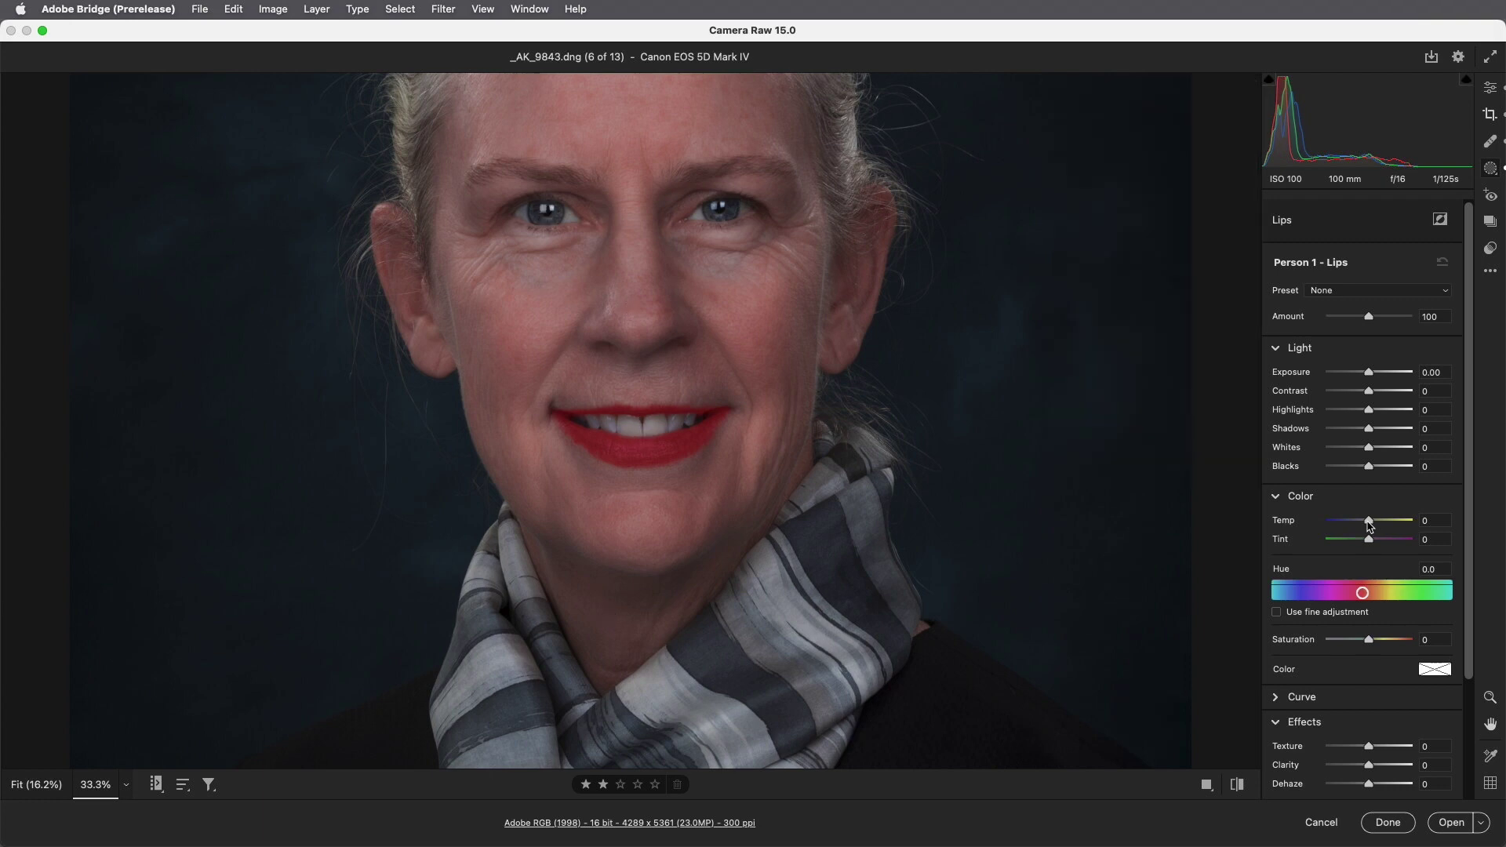
{"action": "left_click_drag", "start_coordinate": [1370, 526], "coordinate": [1366, 528]}
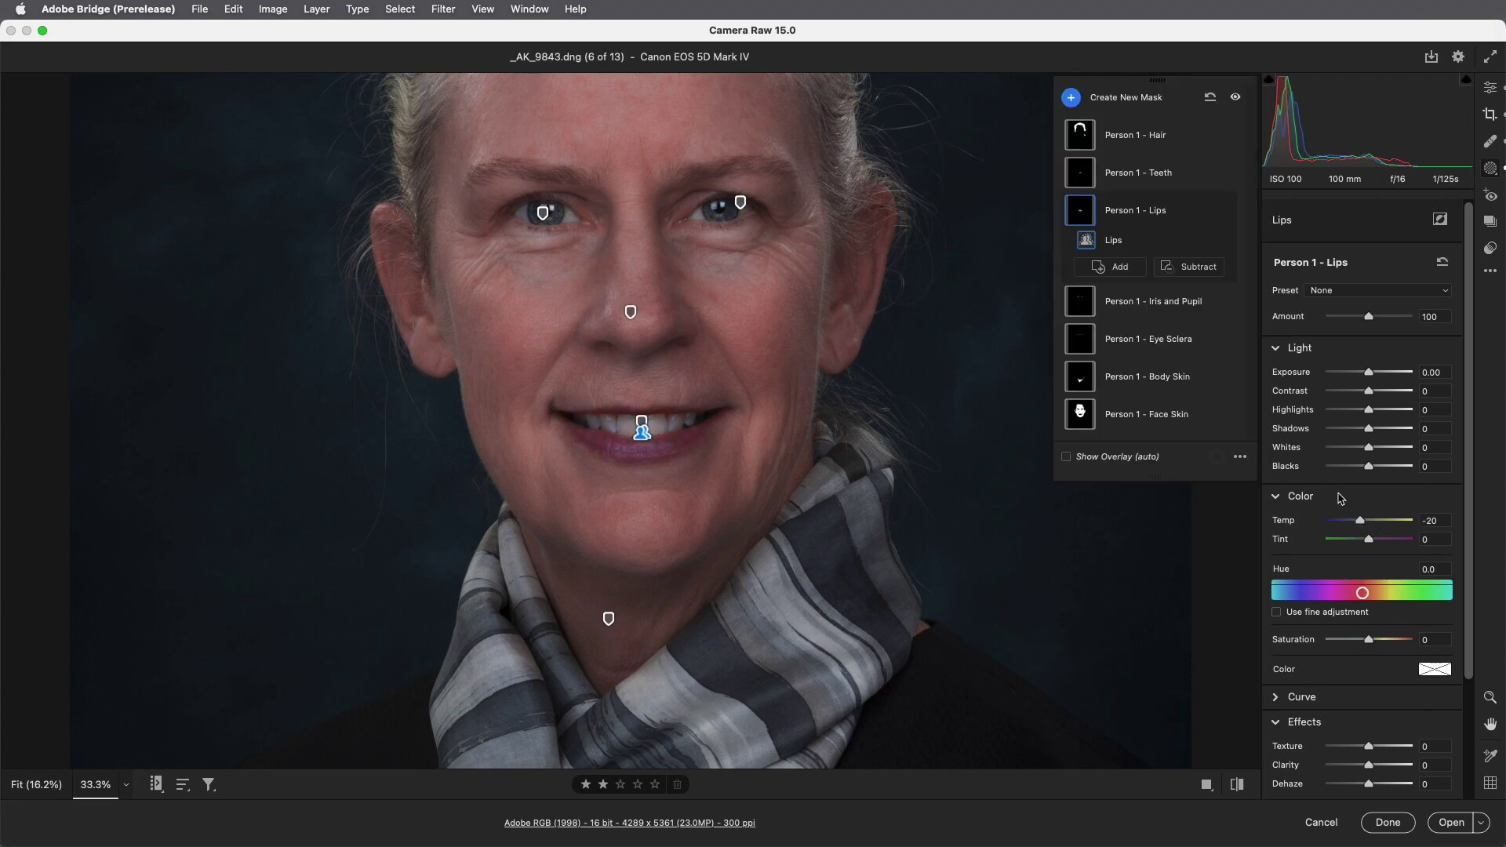
- Set the Teeth mask's Saturation to -48 and its Exposure to +0.35
{"action": "left_click", "coordinate": [1168, 184]}
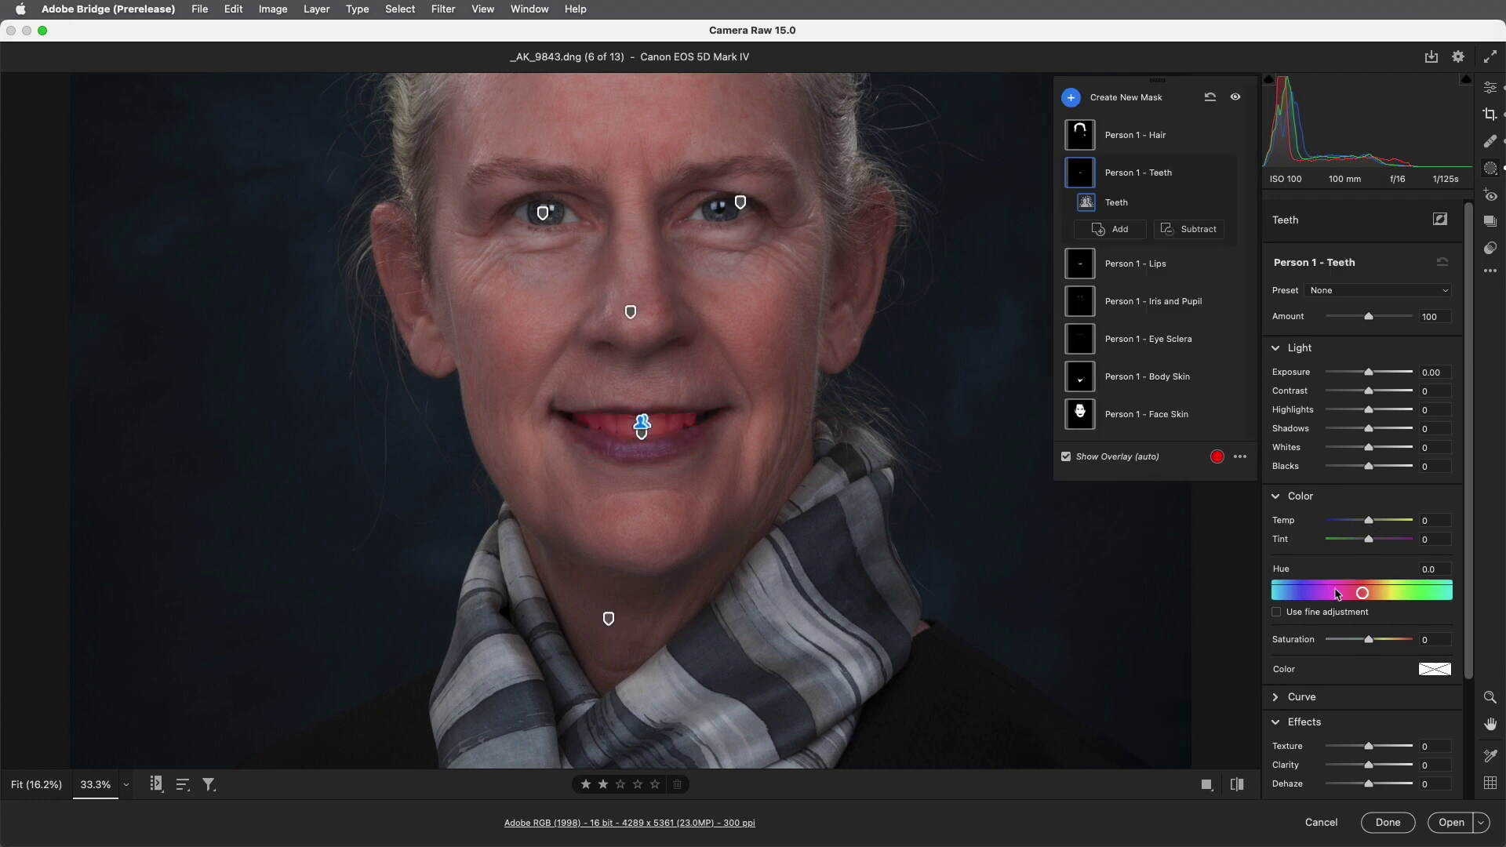
{"action": "left_click_drag", "start_coordinate": [1369, 640], "coordinate": [1349, 643]}
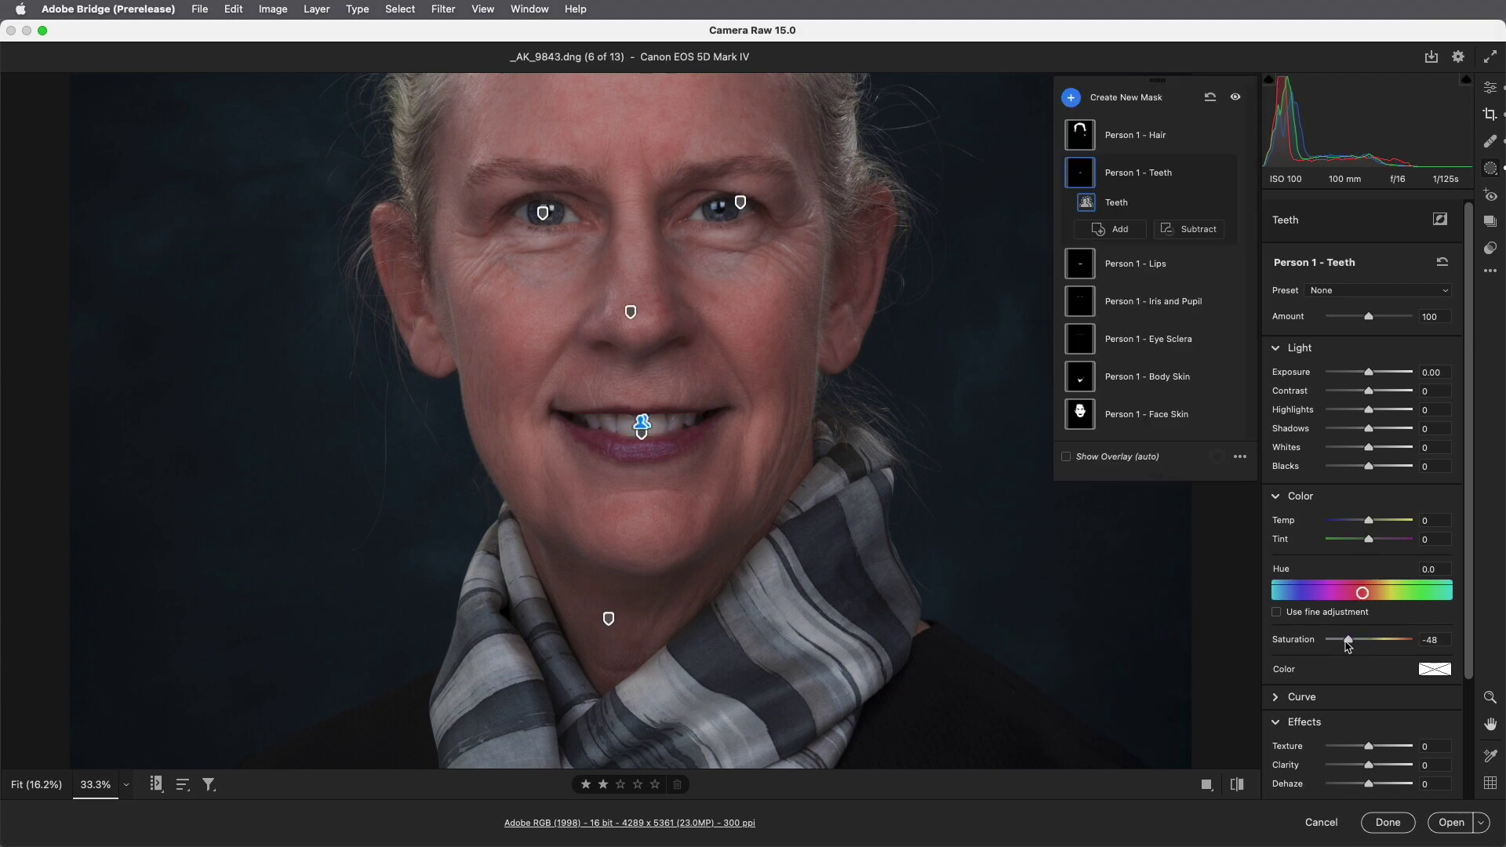
{"action": "left_click_drag", "start_coordinate": [1369, 375], "coordinate": [1374, 375]}
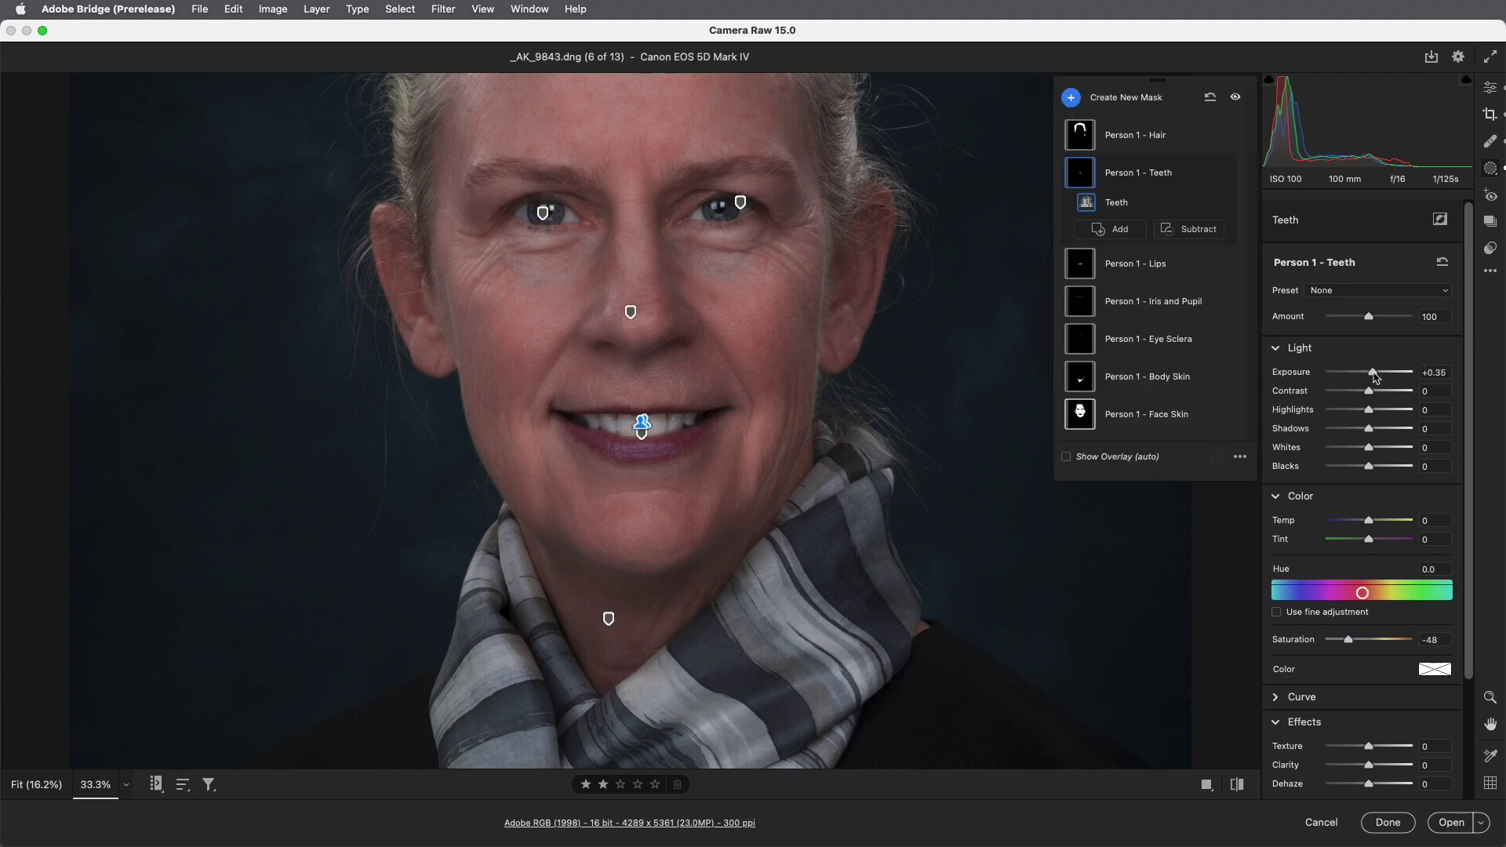
- Set the Hair mask's Exposure to +0.95 and its Saturation to -63, with the whole portrait in view
{"action": "left_click", "coordinate": [36, 785]}
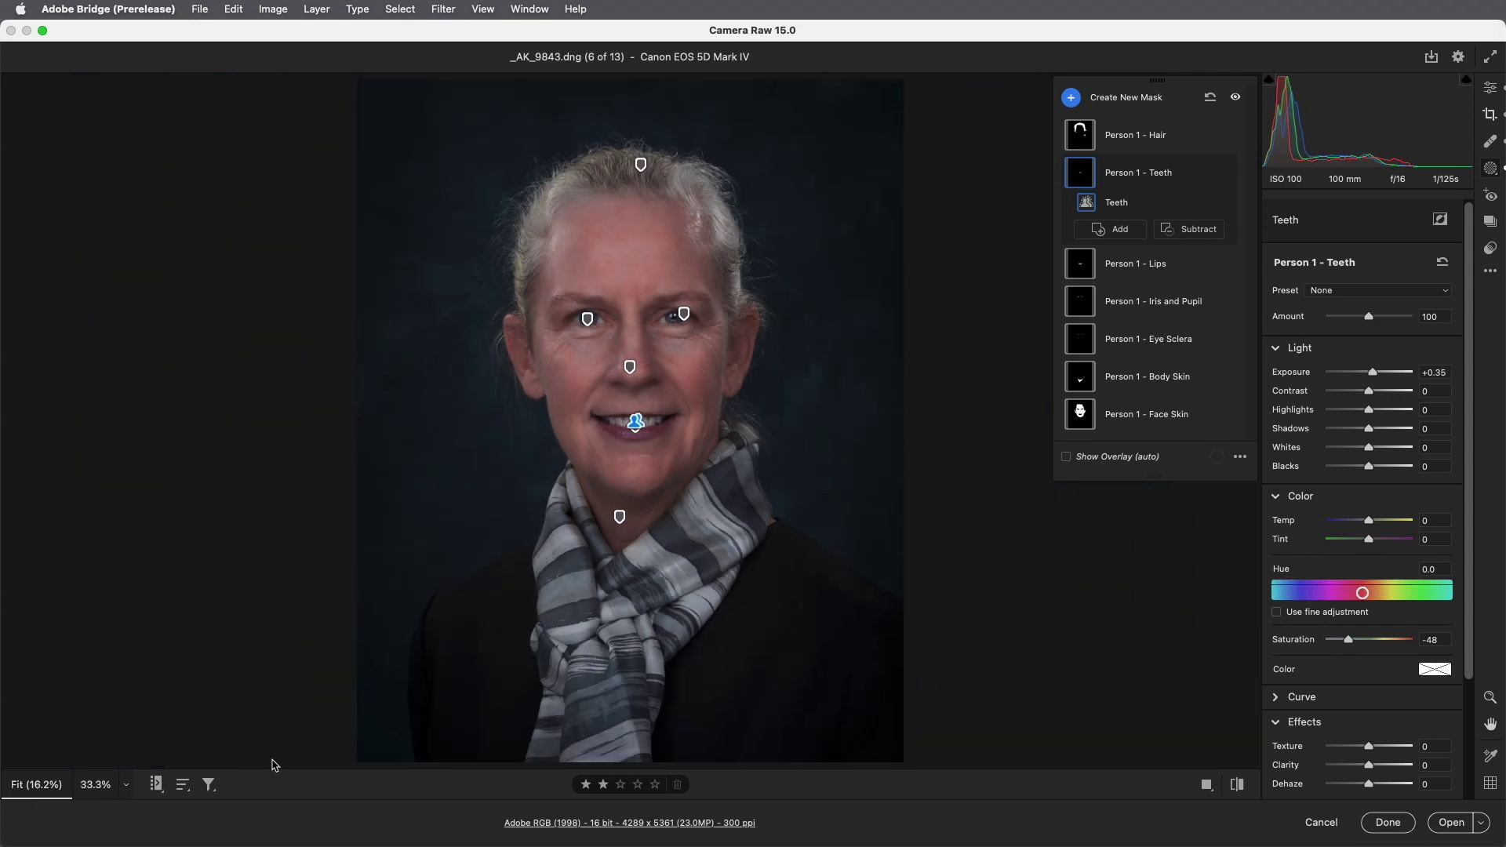
{"action": "left_click", "coordinate": [1161, 149]}
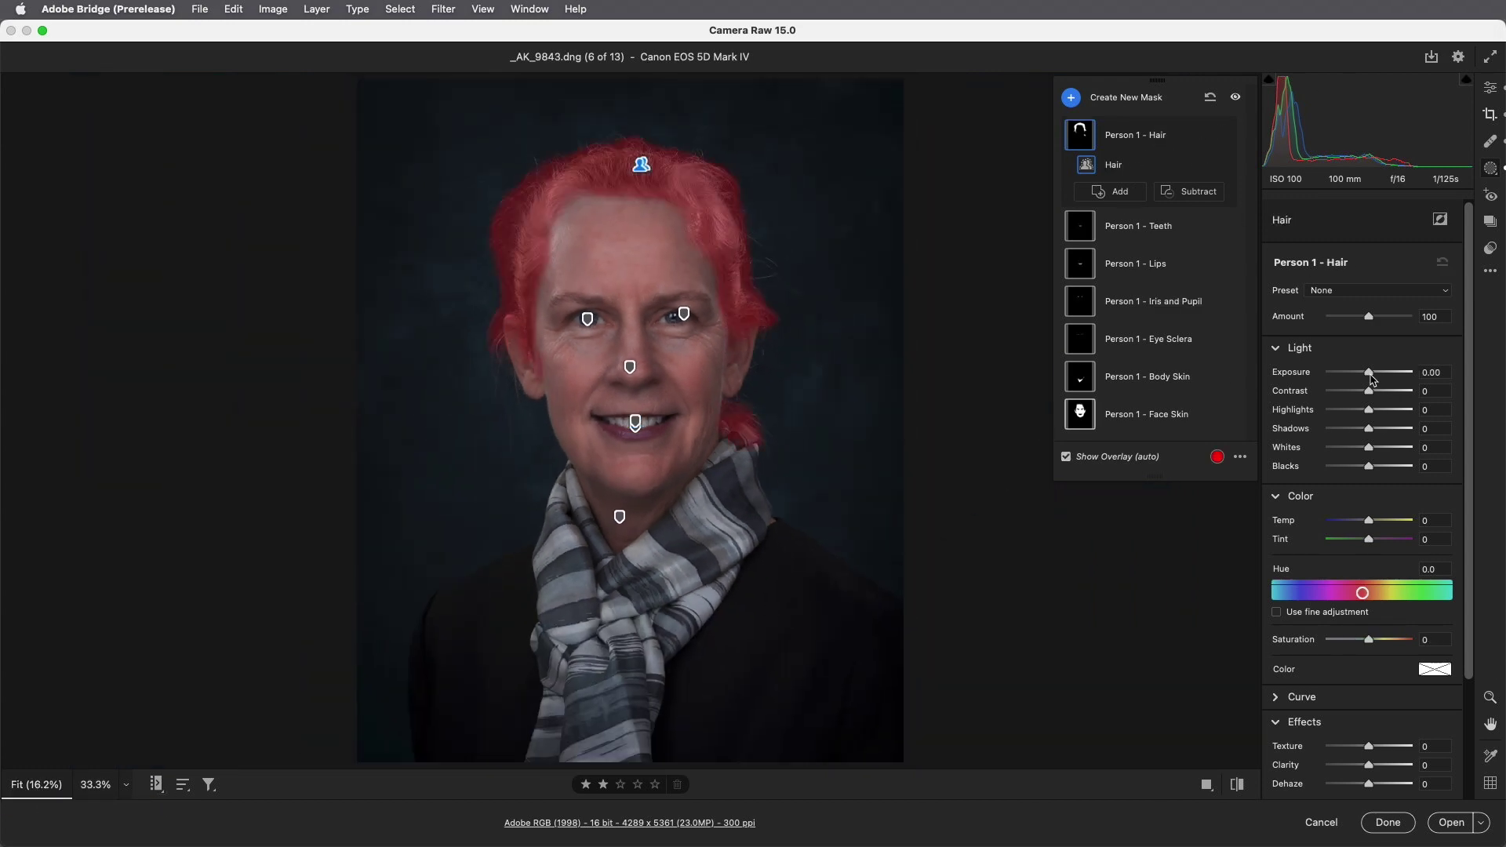
{"action": "left_click_drag", "start_coordinate": [1370, 375], "coordinate": [1380, 379]}
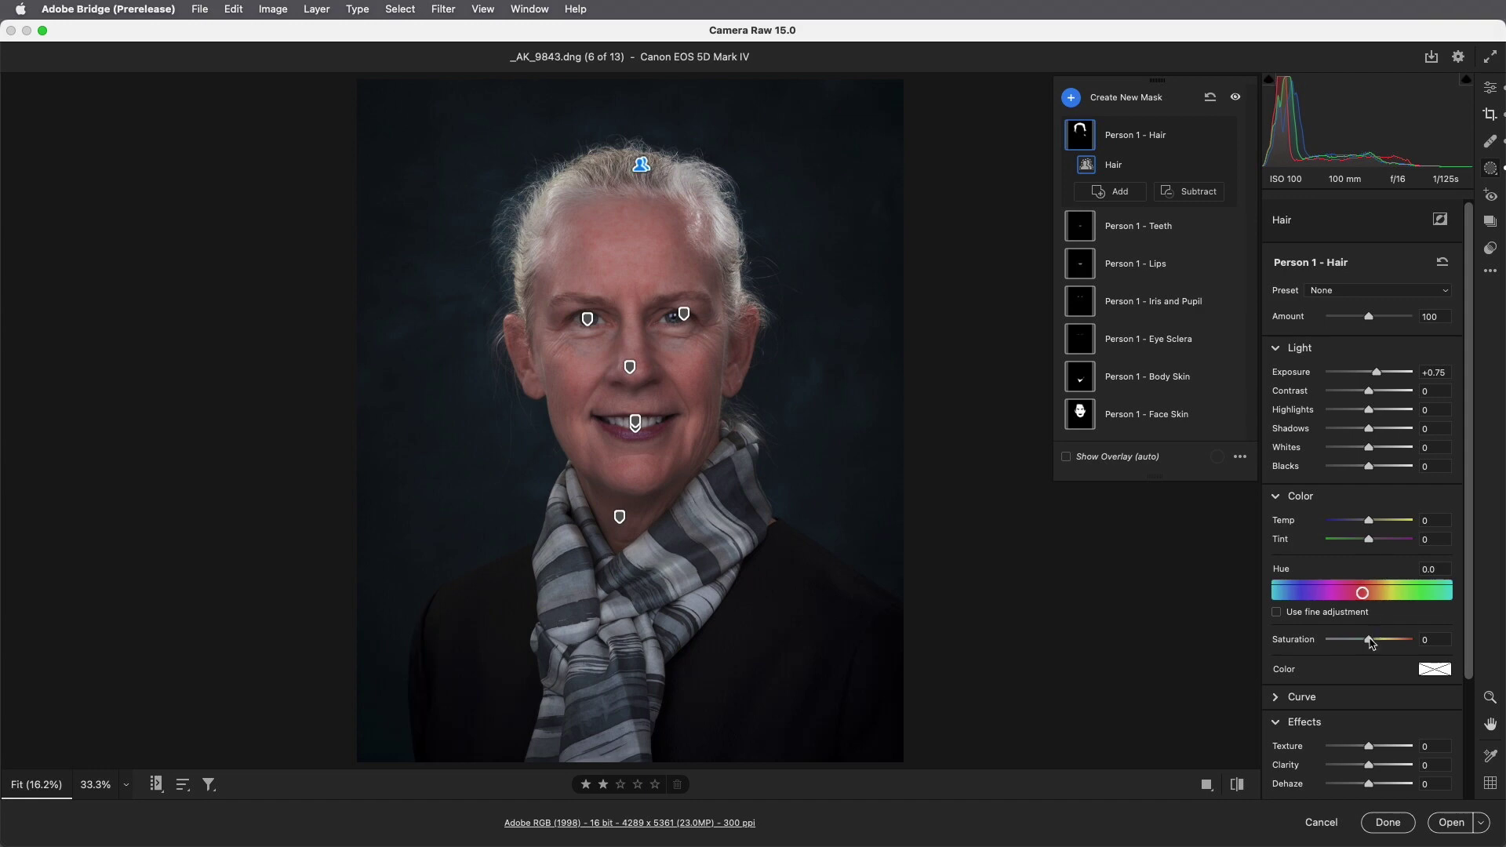
{"action": "left_click_drag", "start_coordinate": [1369, 639], "coordinate": [1342, 645]}
{"action": "left_click_drag", "start_coordinate": [1377, 374], "coordinate": [1380, 376]}
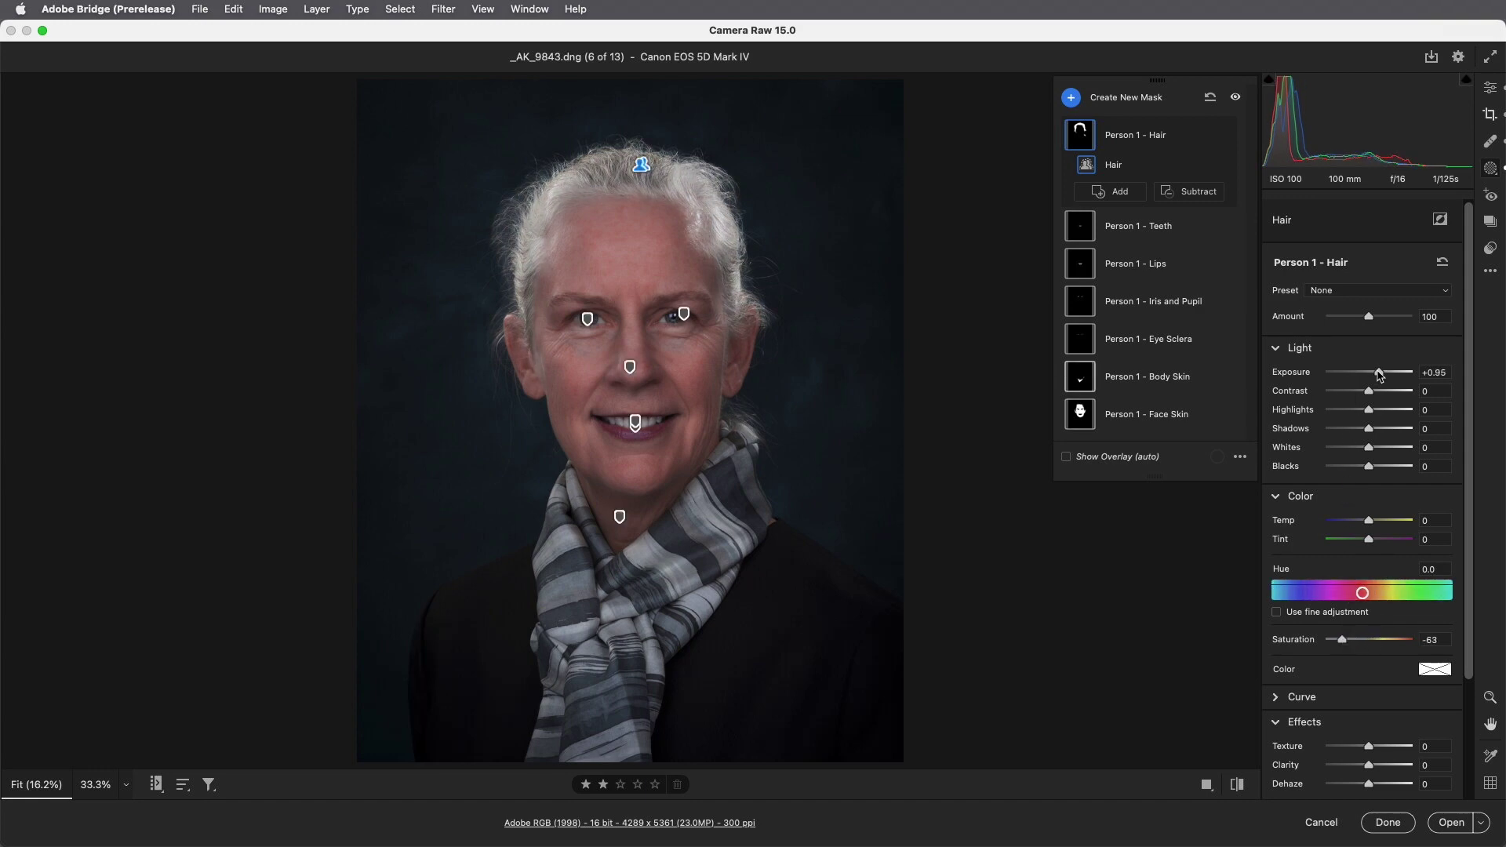
- Brush away the Hair mask along both sides of the forehead at Size 5 and Flow 24, and compare the portrait with all masks off and on
{"action": "left_click", "coordinate": [1191, 193]}
{"action": "left_click", "coordinate": [1230, 297]}
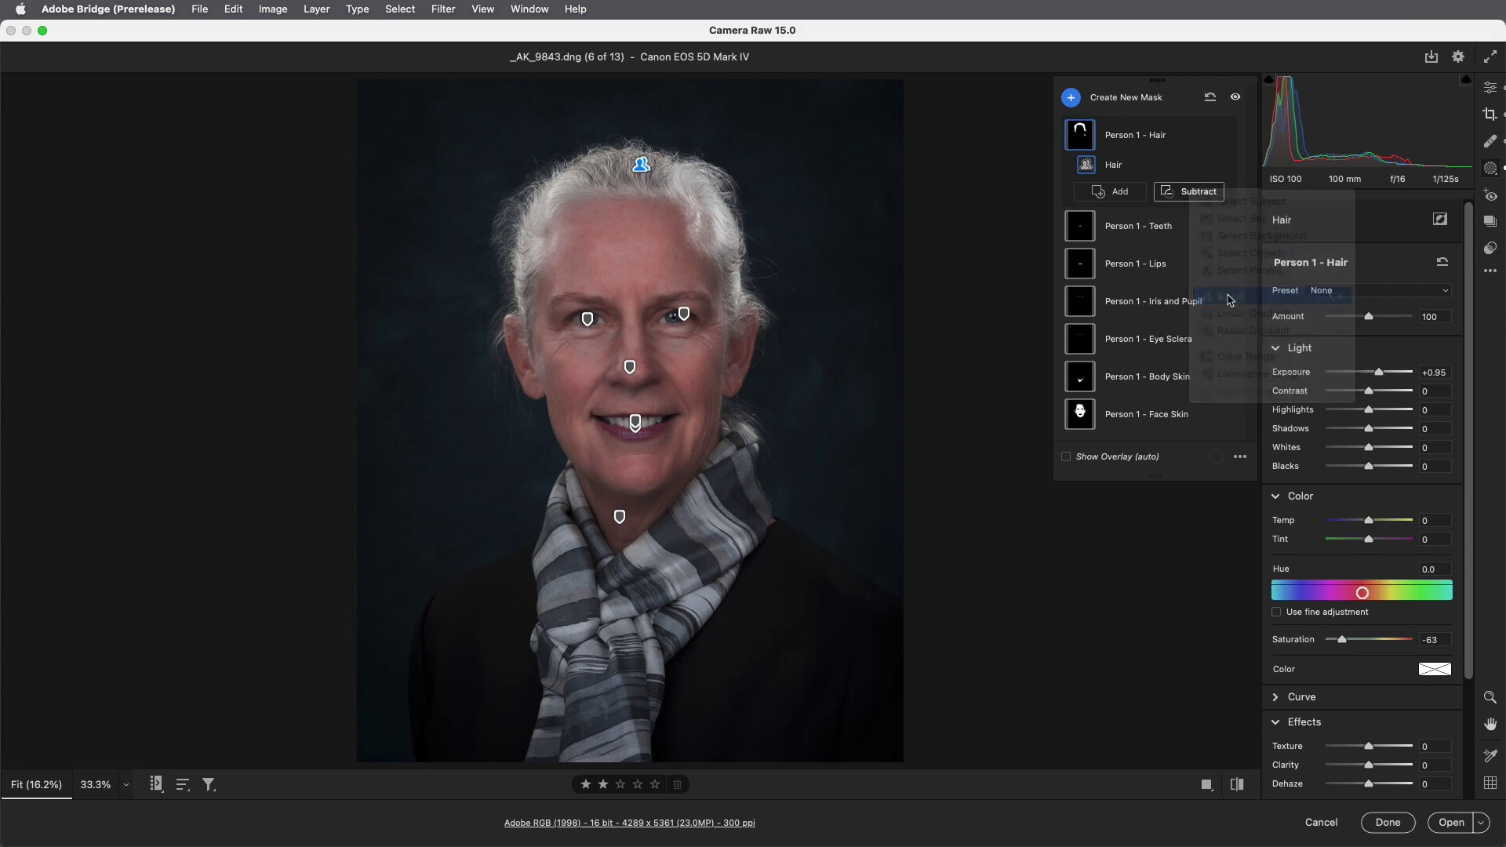
{"action": "left_click_drag", "start_coordinate": [1341, 317], "coordinate": [1346, 318]}
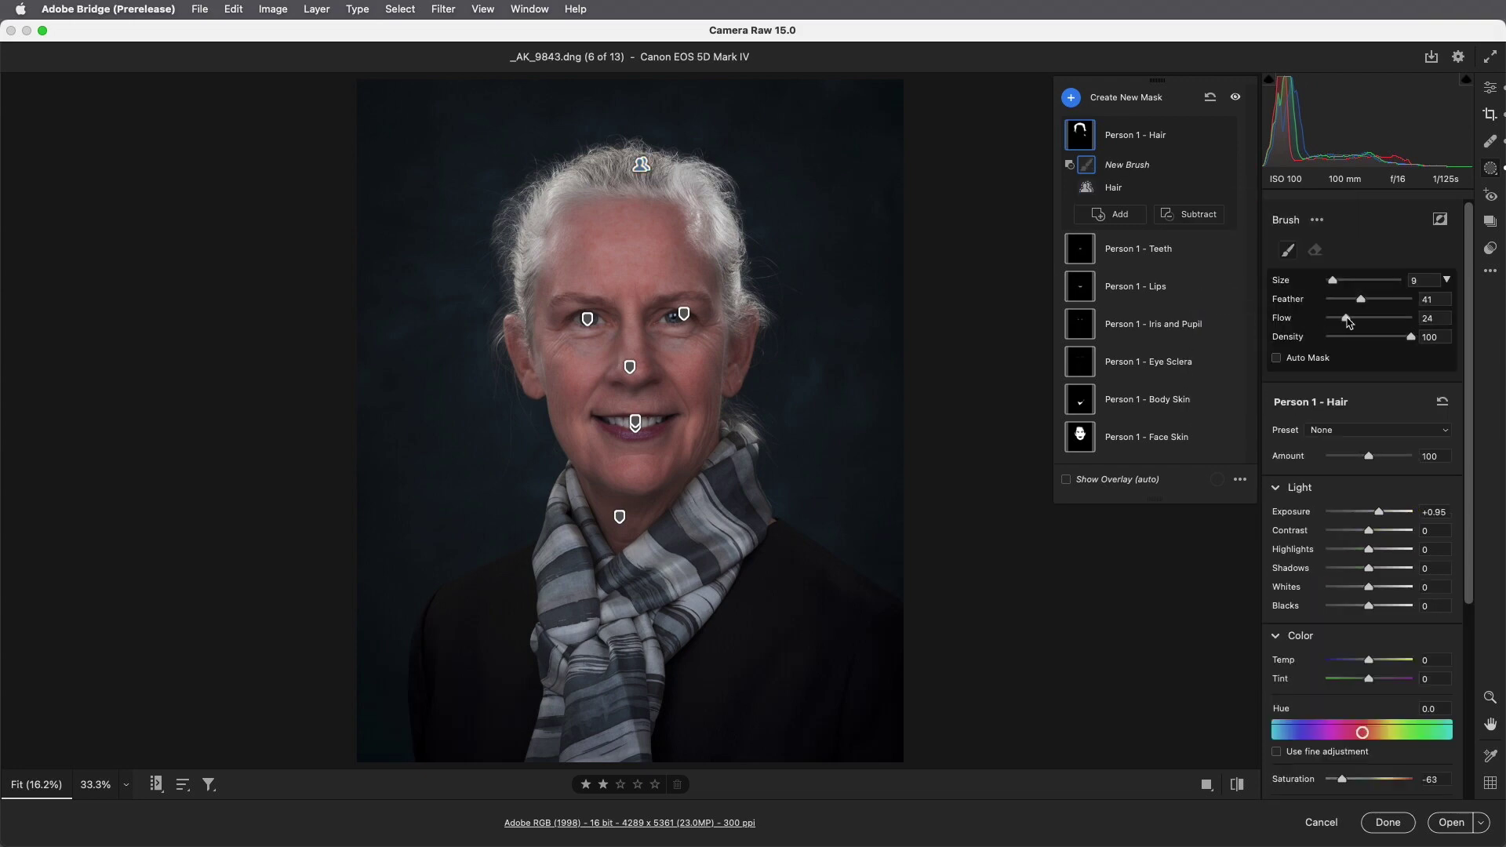
{"action": "key", "text": "bracketleft"}
{"action": "key", "text": "bracketleft"}
{"action": "key", "text": "bracketleft"}
{"action": "key", "text": "bracketleft"}
{"action": "mouse_move", "coordinate": [557, 203]}
{"action": "left_mouse_down"}
{"action": "mouse_move", "coordinate": [530, 241]}
{"action": "mouse_move", "coordinate": [561, 196]}
{"action": "mouse_move", "coordinate": [542, 265]}
{"action": "left_mouse_up"}
{"action": "mouse_move", "coordinate": [675, 189]}
{"action": "left_mouse_down"}
{"action": "mouse_move", "coordinate": [723, 223]}
{"action": "mouse_move", "coordinate": [694, 193]}
{"action": "mouse_move", "coordinate": [722, 245]}
{"action": "left_mouse_up"}
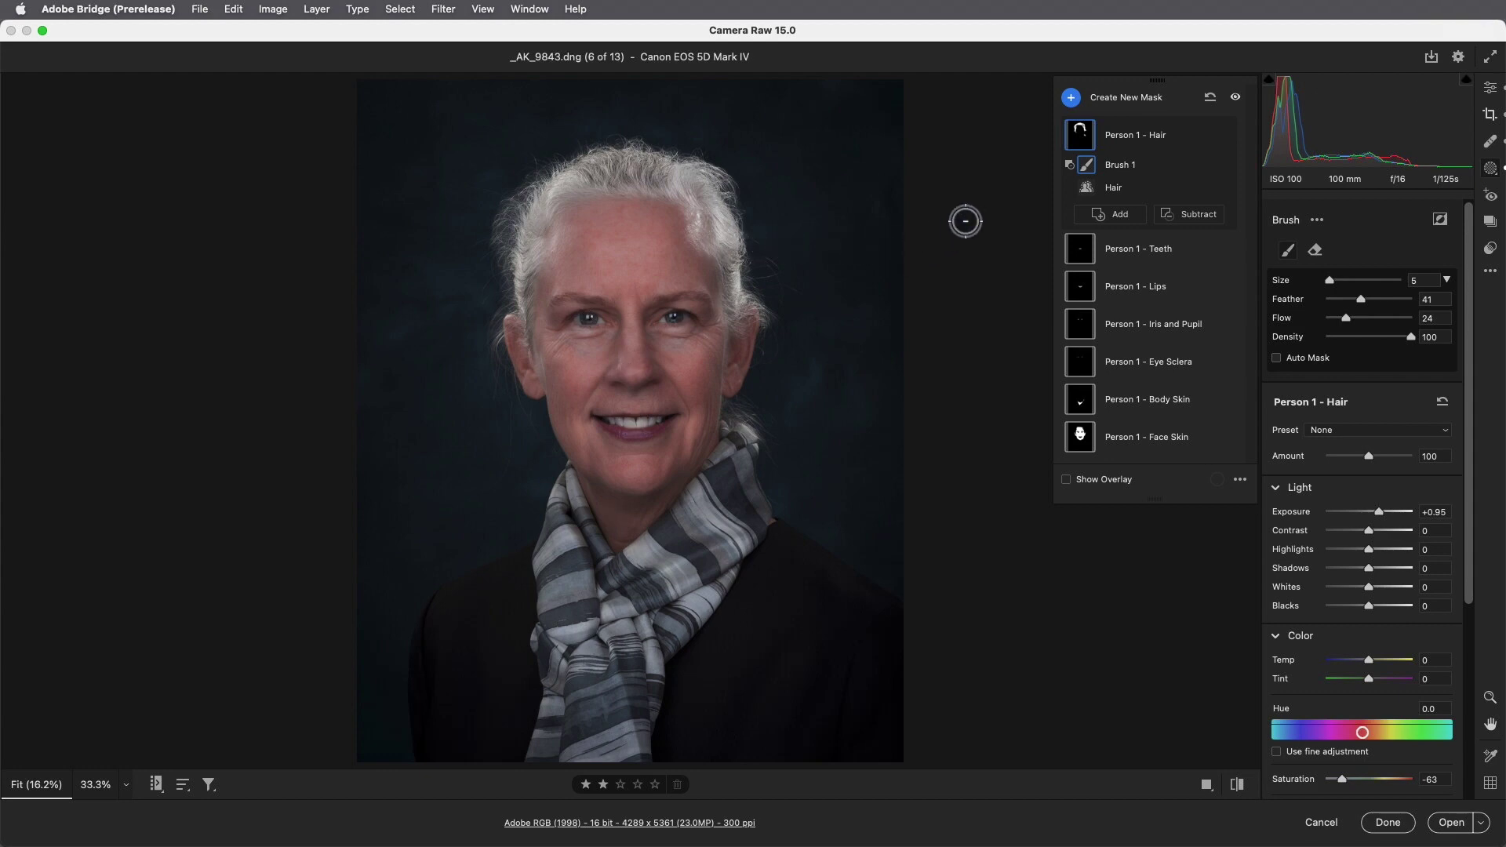
{"action": "left_click", "coordinate": [1237, 98]}
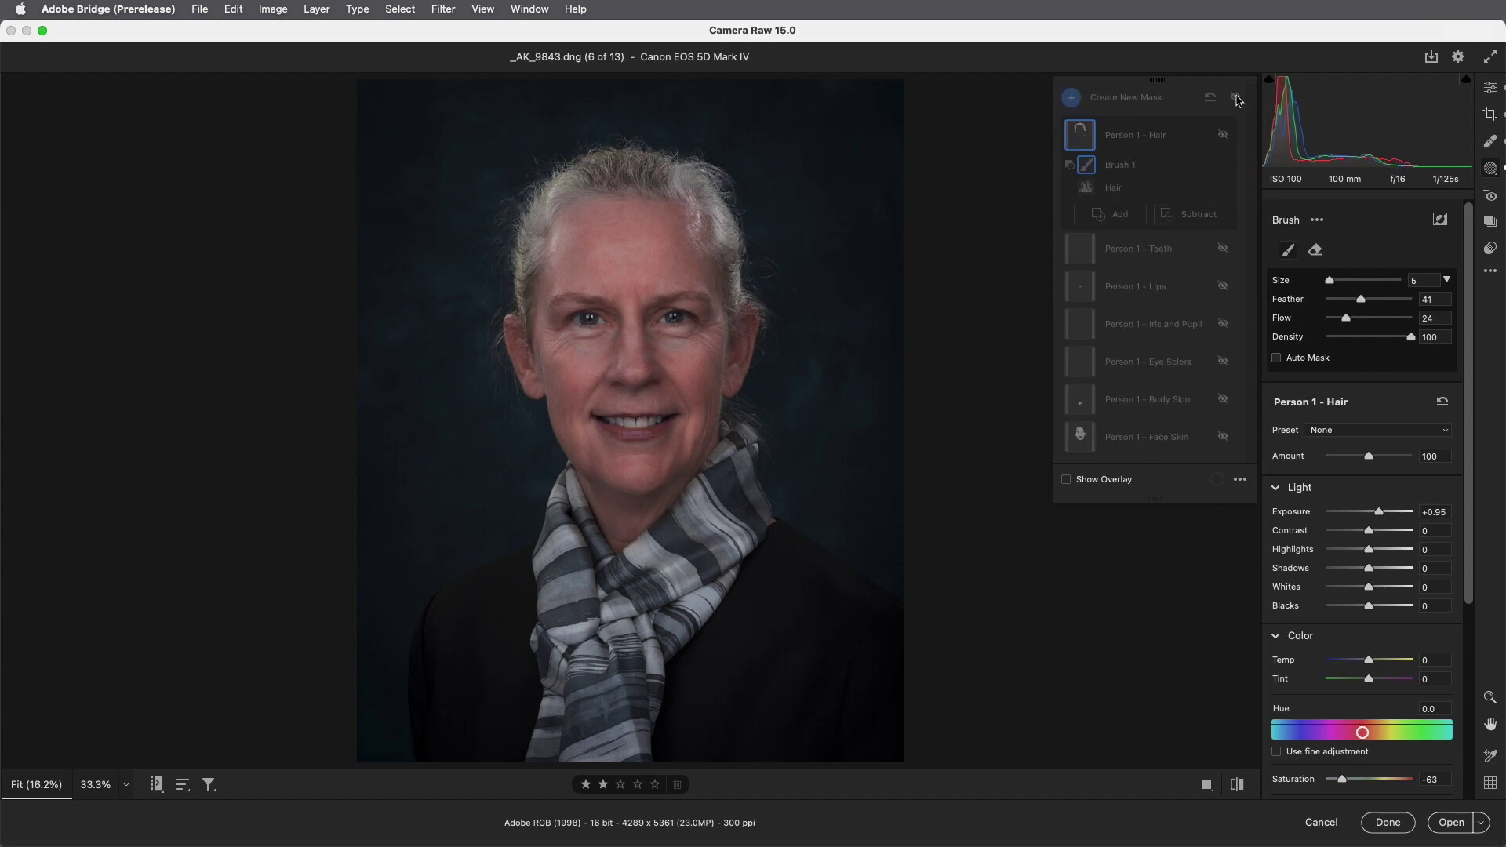
{"action": "left_click", "coordinate": [1236, 98]}
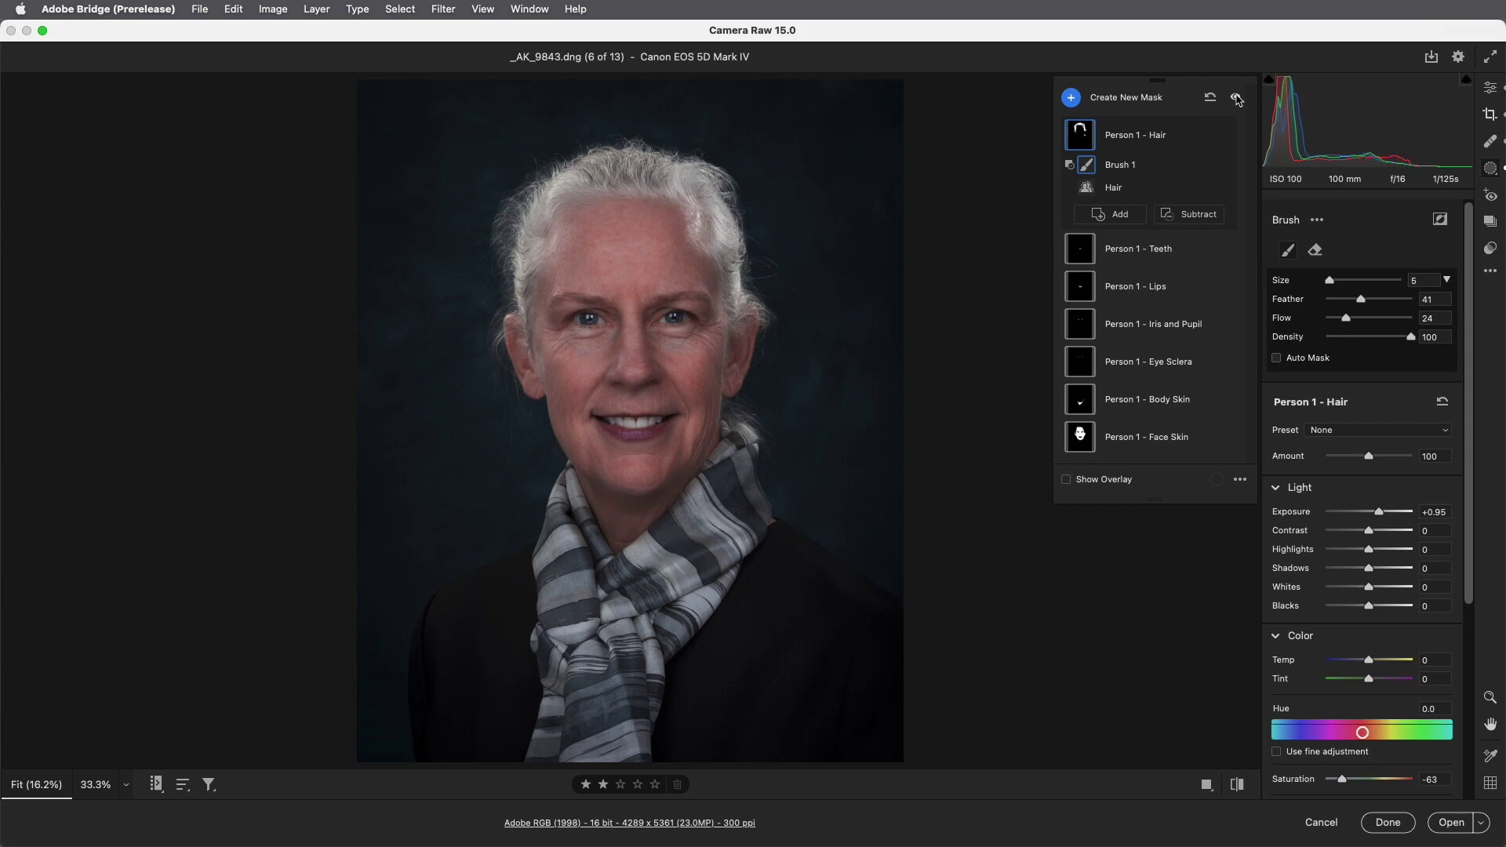
- Switch to the Holiday Motel sign photo and create a Color Range mask sampled from the sign's red
{"action": "key", "text": "super+alt+f"}
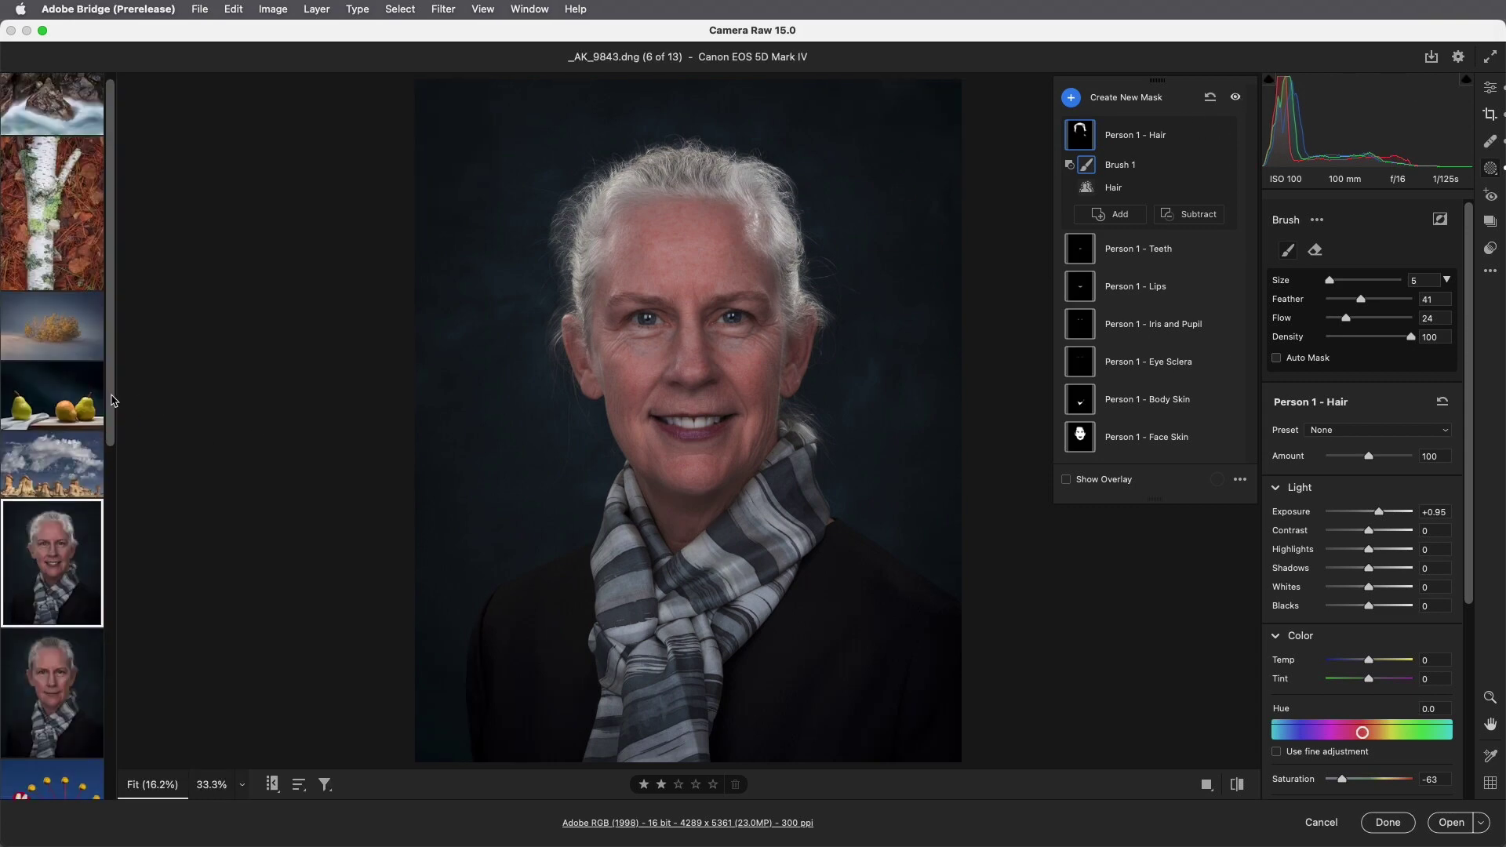
{"action": "scroll", "coordinate": [111, 401], "scroll_direction": "down", "scroll_amount": 3}
{"action": "left_click", "coordinate": [52, 600]}
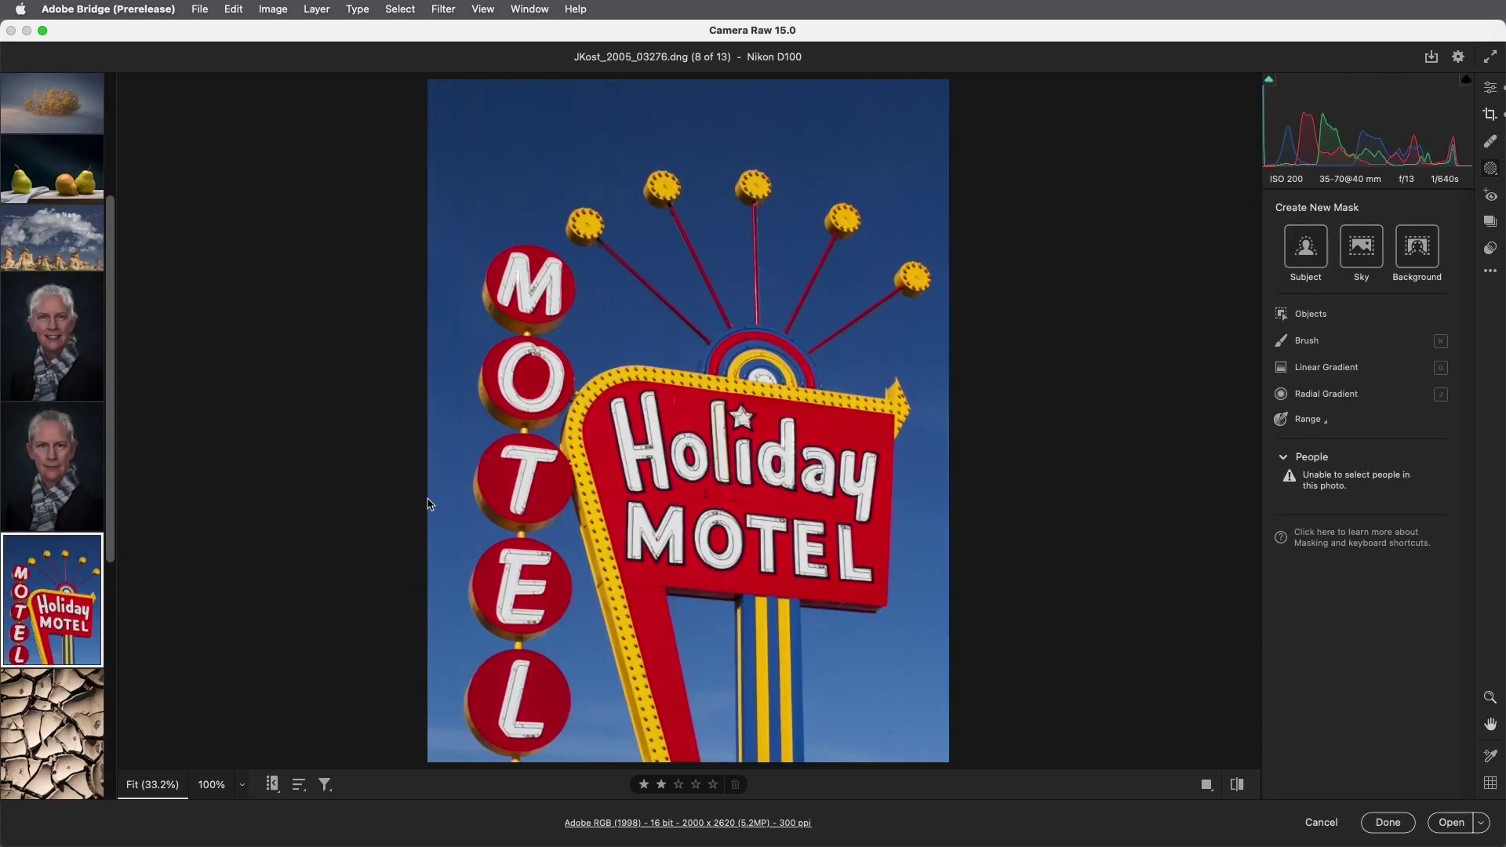
{"action": "key", "text": "super+alt+f"}
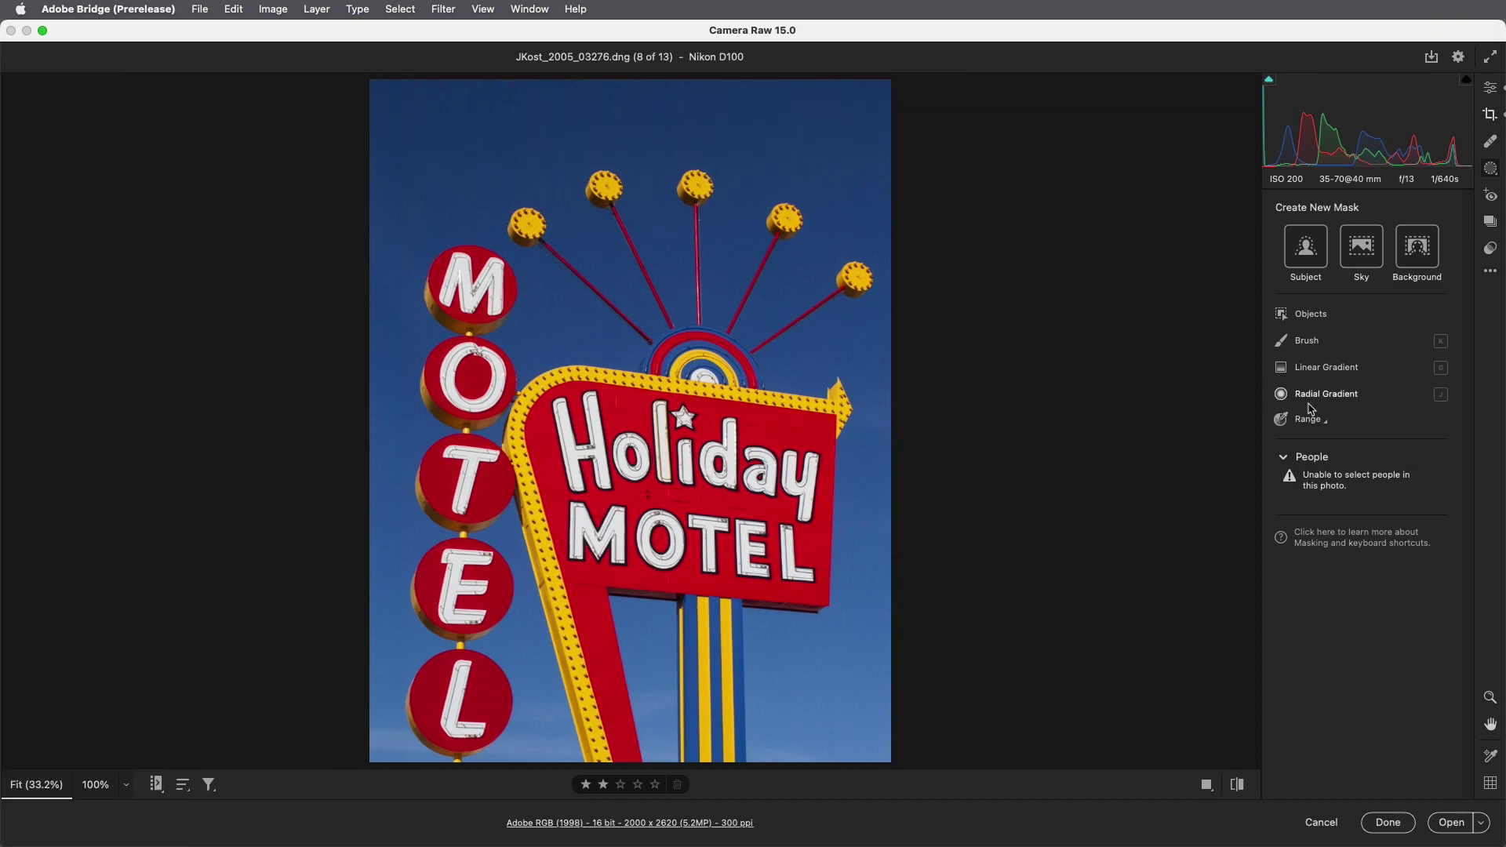
{"action": "left_click", "coordinate": [1315, 421]}
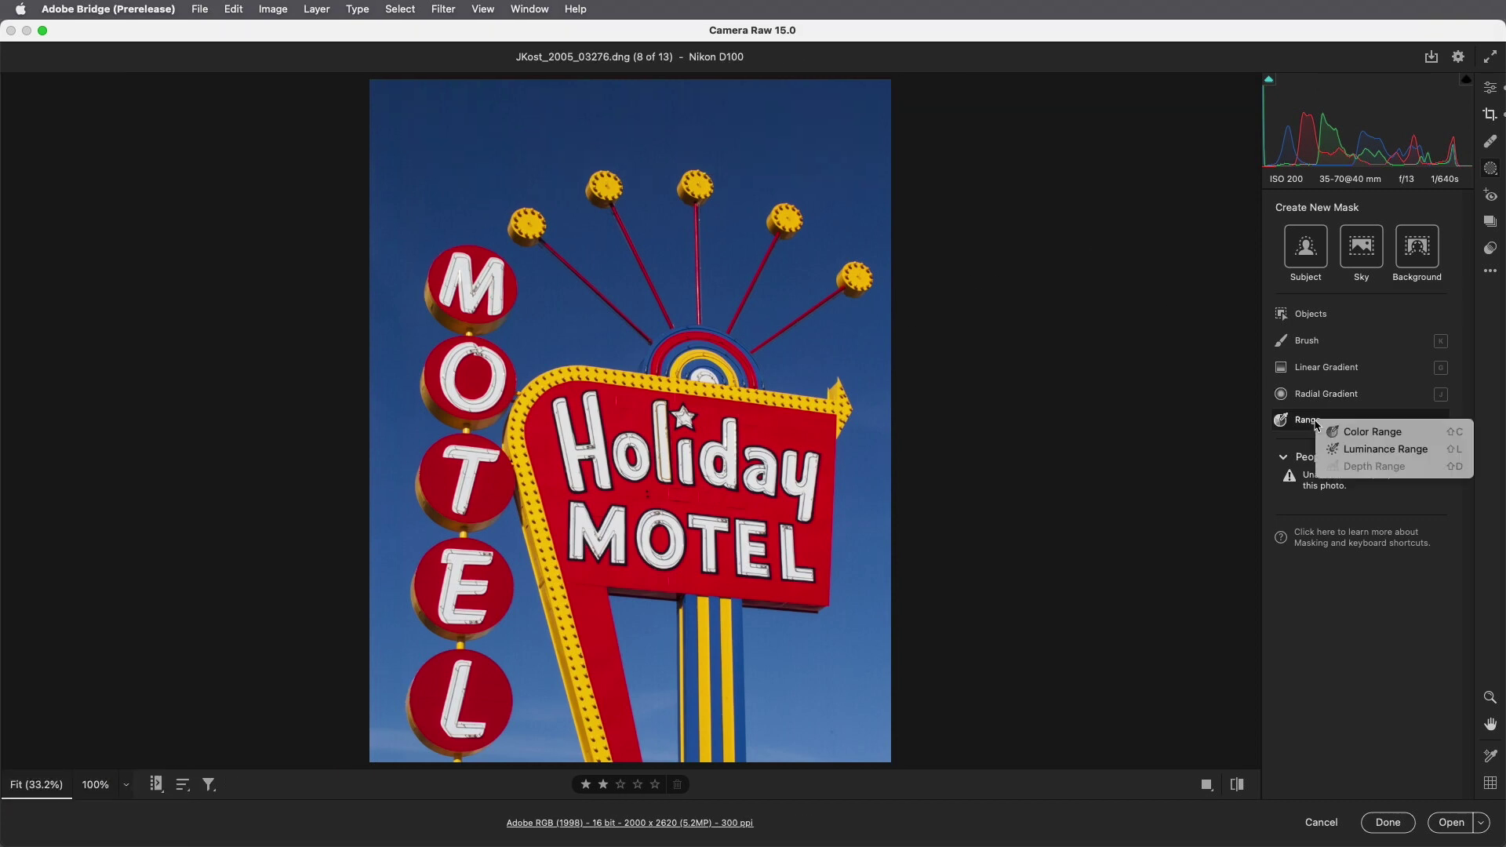
{"action": "left_click", "coordinate": [1408, 437]}
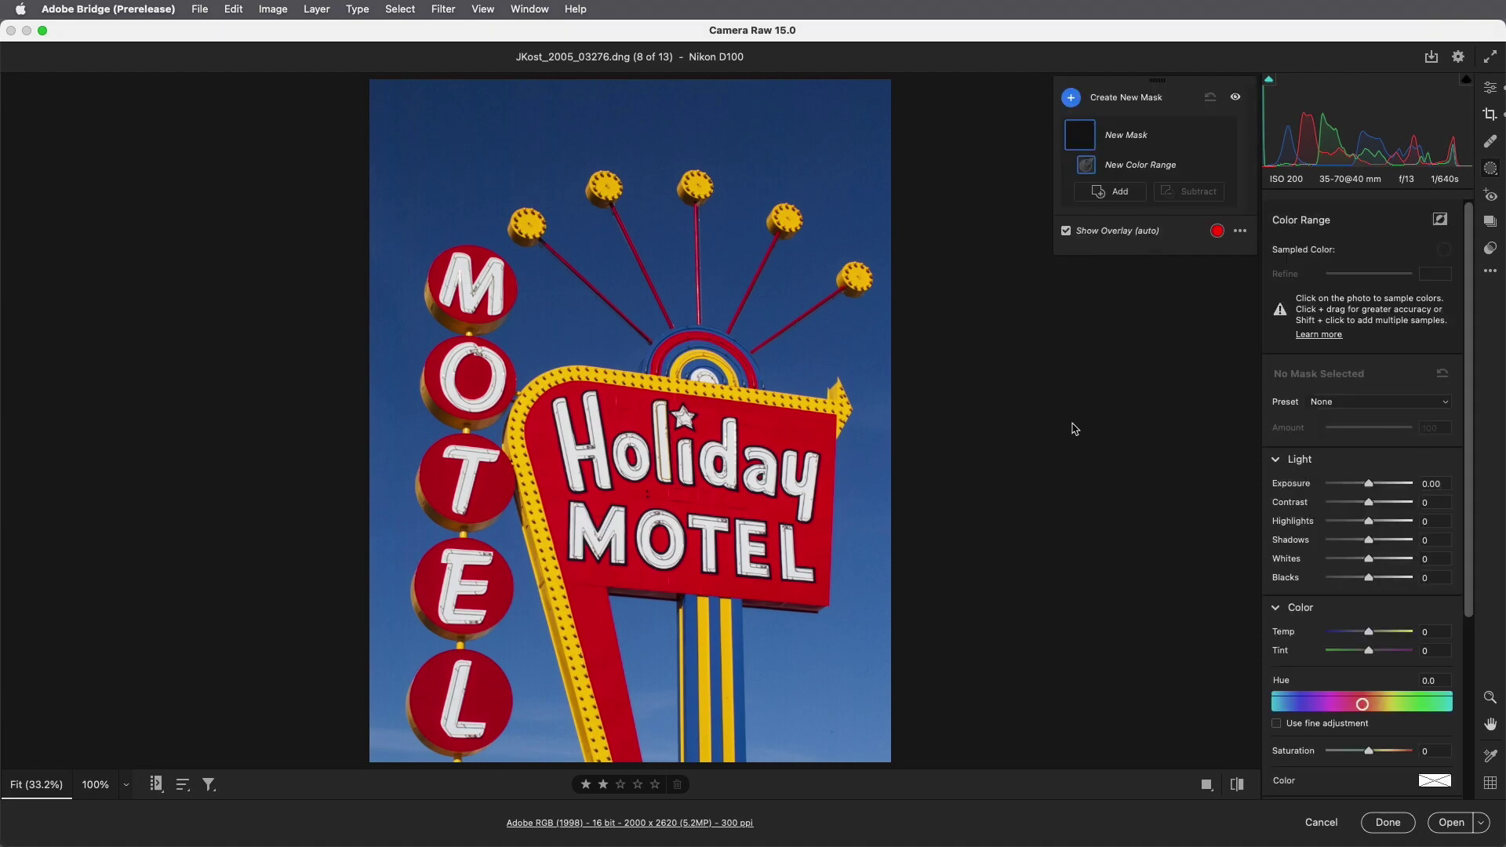
{"action": "left_click", "coordinate": [777, 417]}
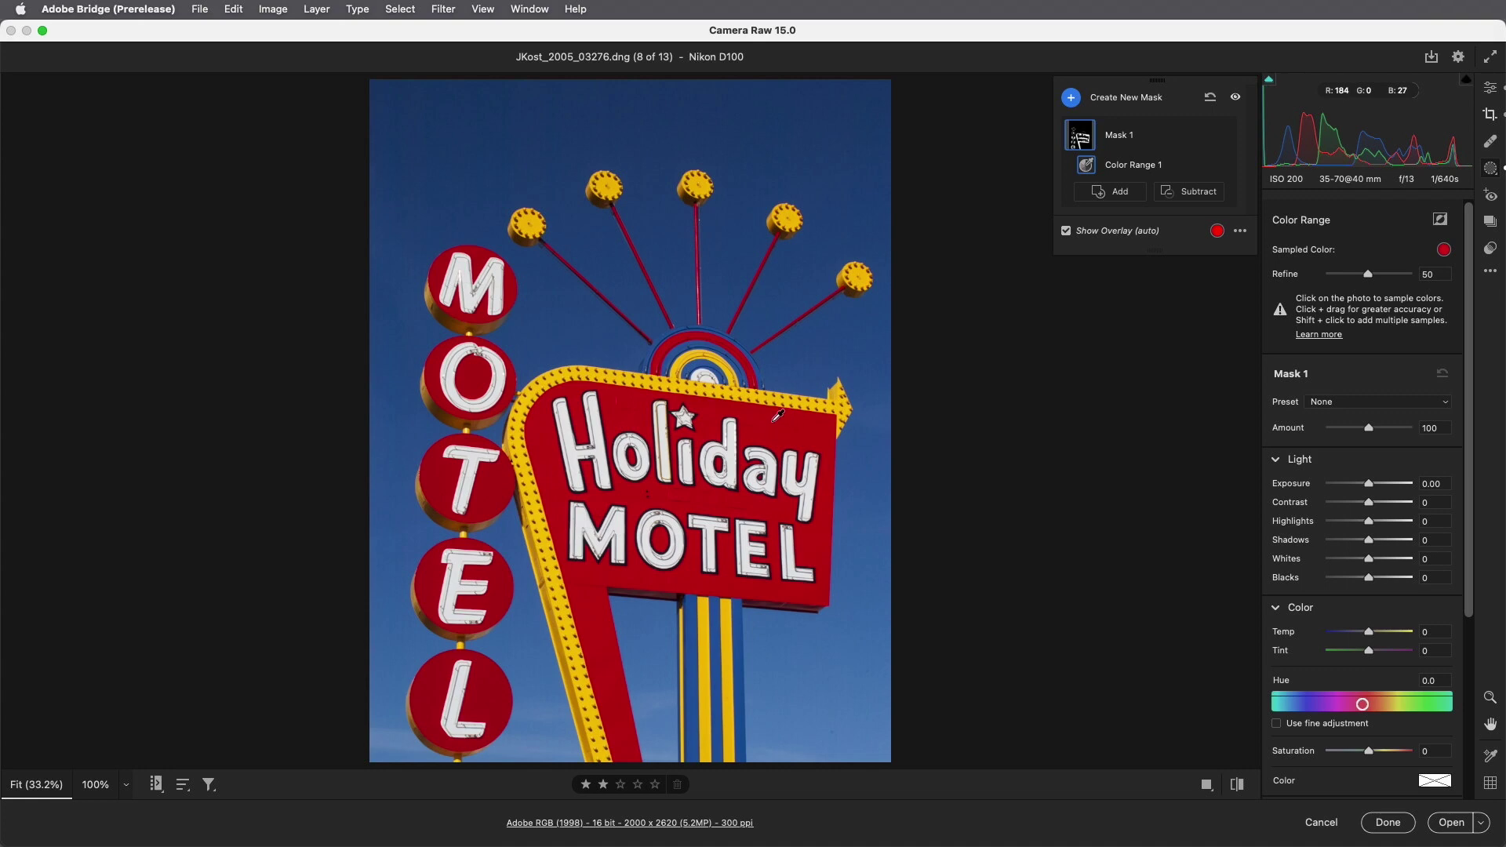
- Change the mask overlay color to bright green
{"action": "left_click", "coordinate": [1217, 231]}
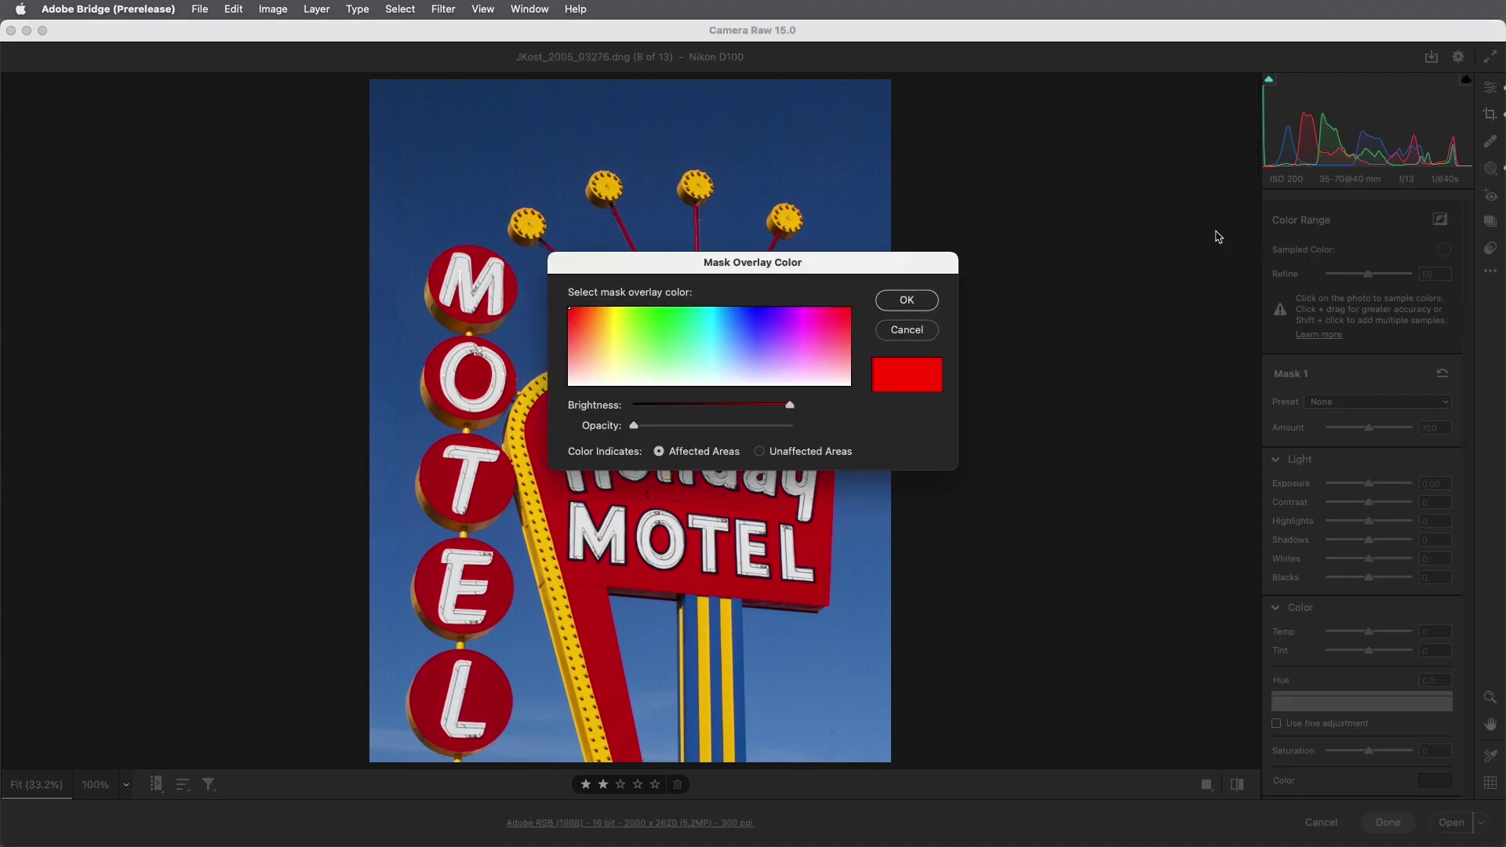
{"action": "left_click", "coordinate": [666, 306]}
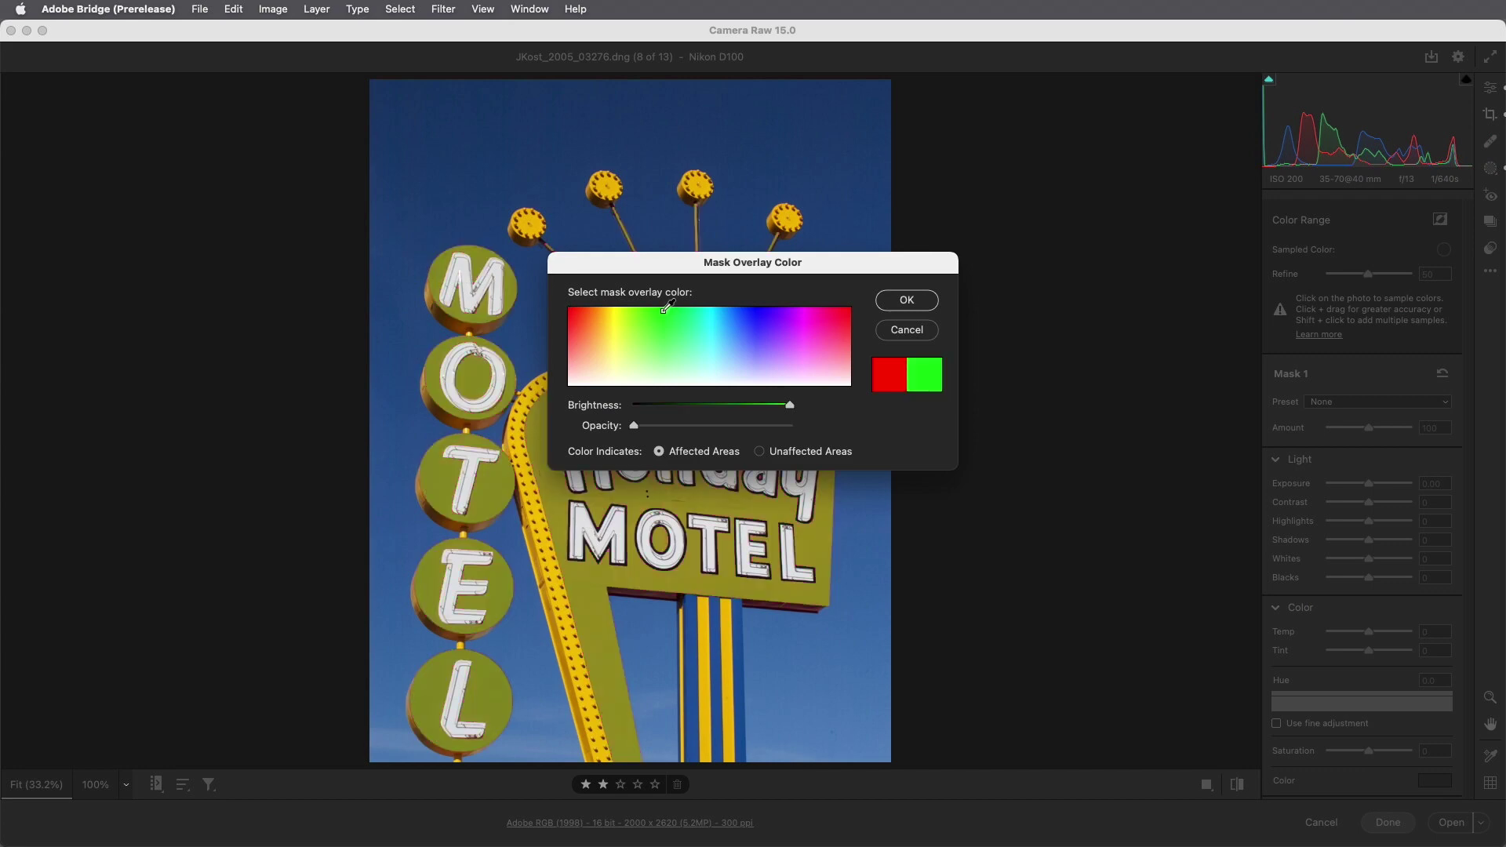
{"action": "left_click", "coordinate": [902, 299]}
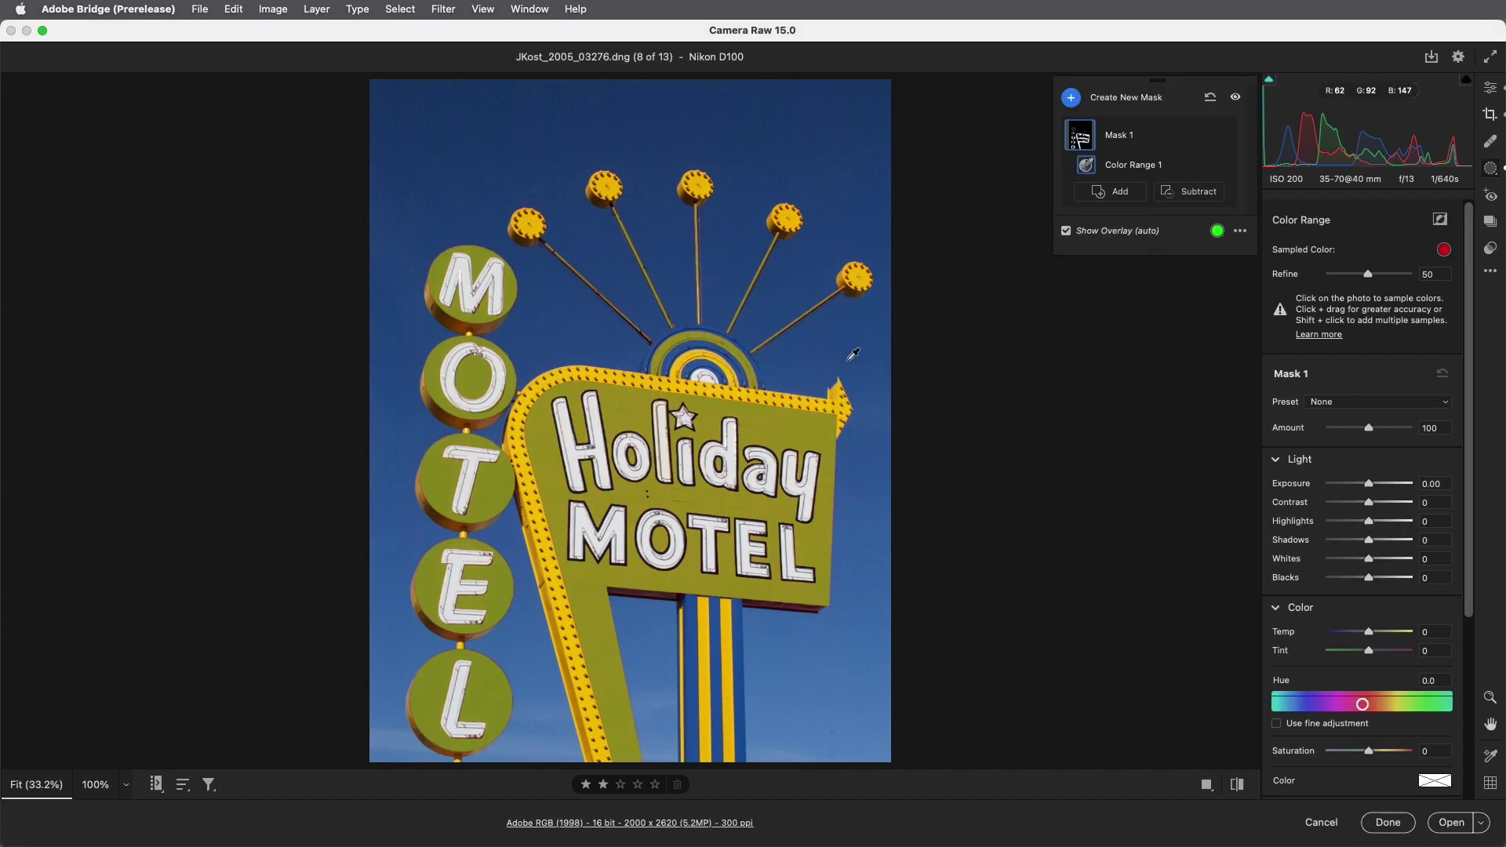
- Try adding samples of the sign's yellow border and the blue sky to the Color Range mask
{"action": "left_click", "coordinate": [771, 424]}
{"action": "key", "text": "shift"}
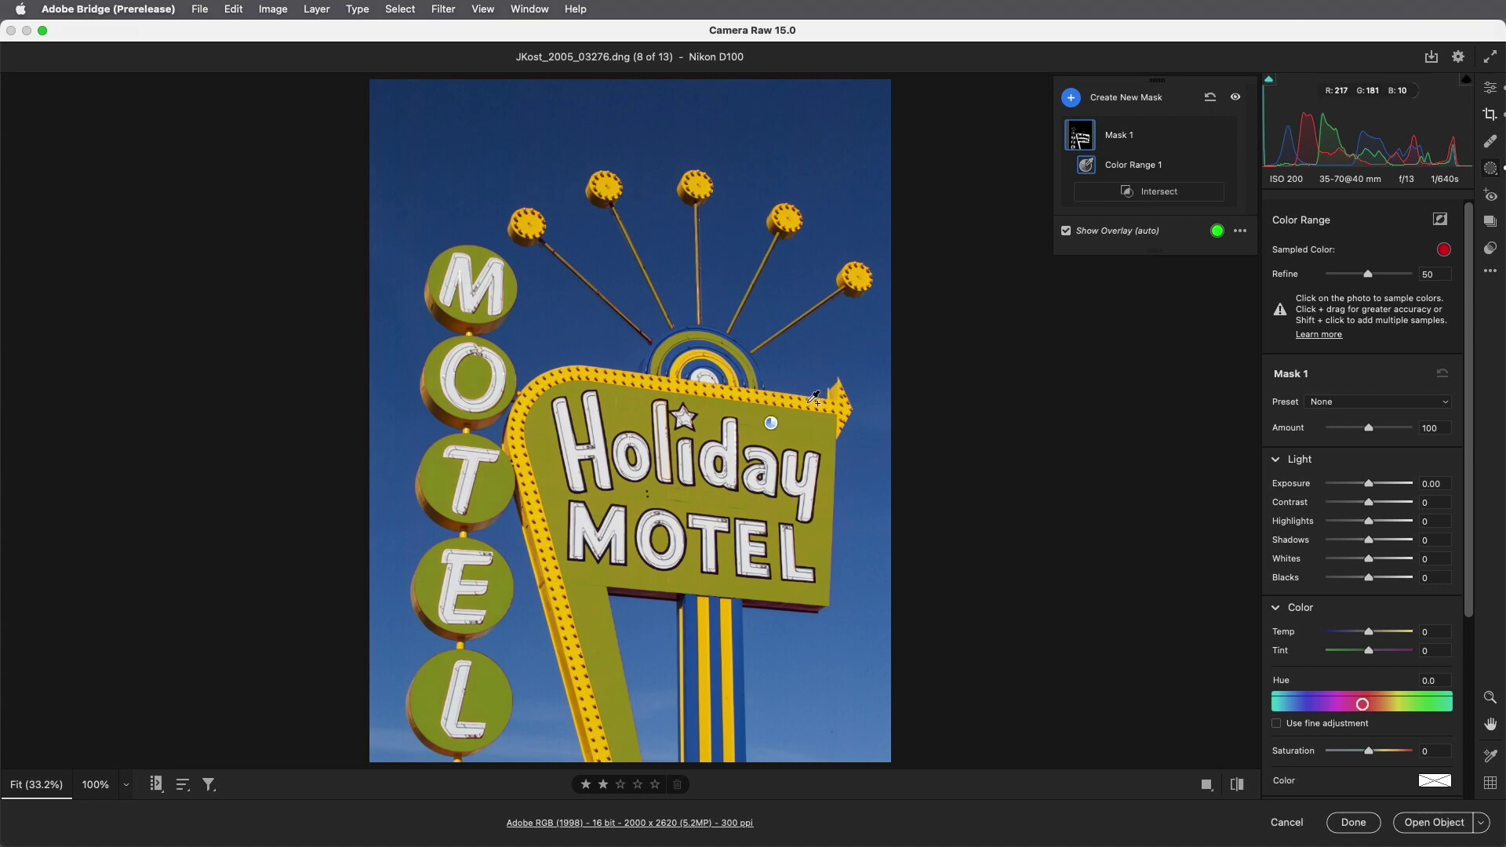
{"action": "left_click", "coordinate": [817, 401], "text": "shift"}
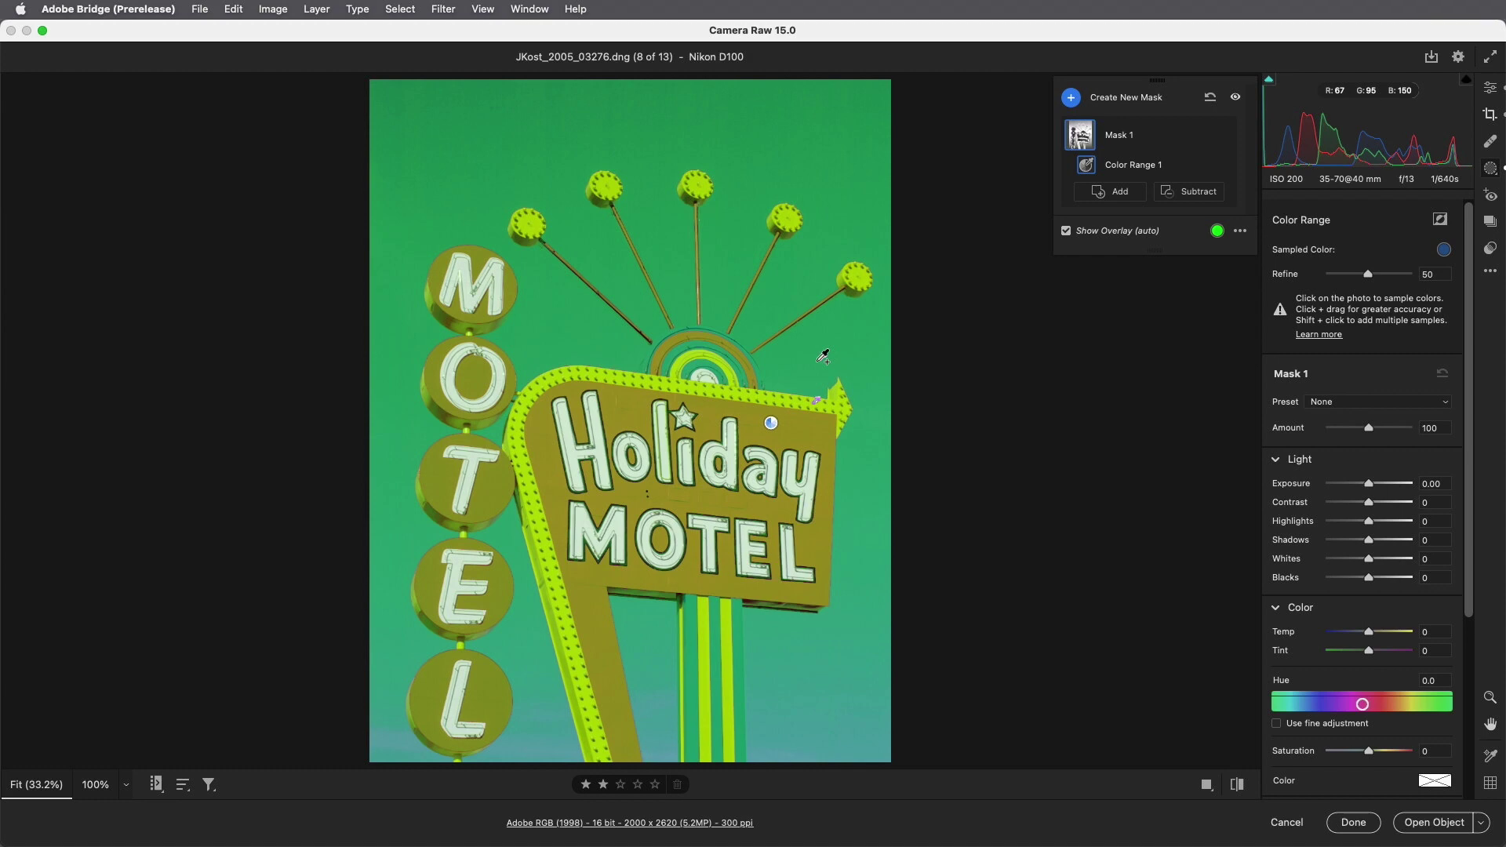
- Resample the Color Range from a small area of the sign's red, and set Hue to -70 and Refine to 40
{"action": "left_click_drag", "start_coordinate": [753, 418], "coordinate": [793, 436]}
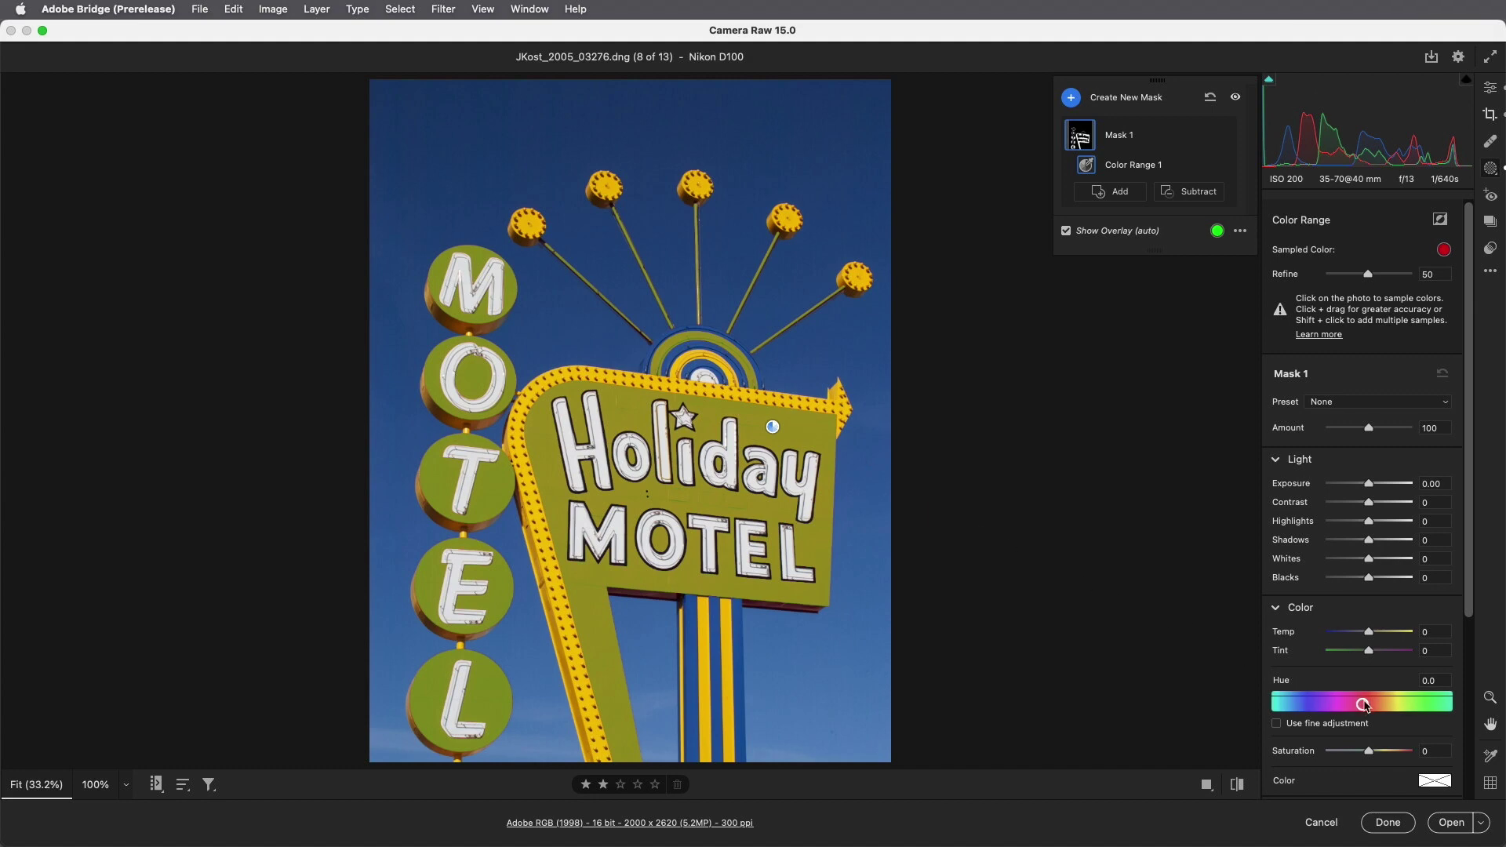
{"action": "left_click_drag", "start_coordinate": [1362, 704], "coordinate": [1329, 713]}
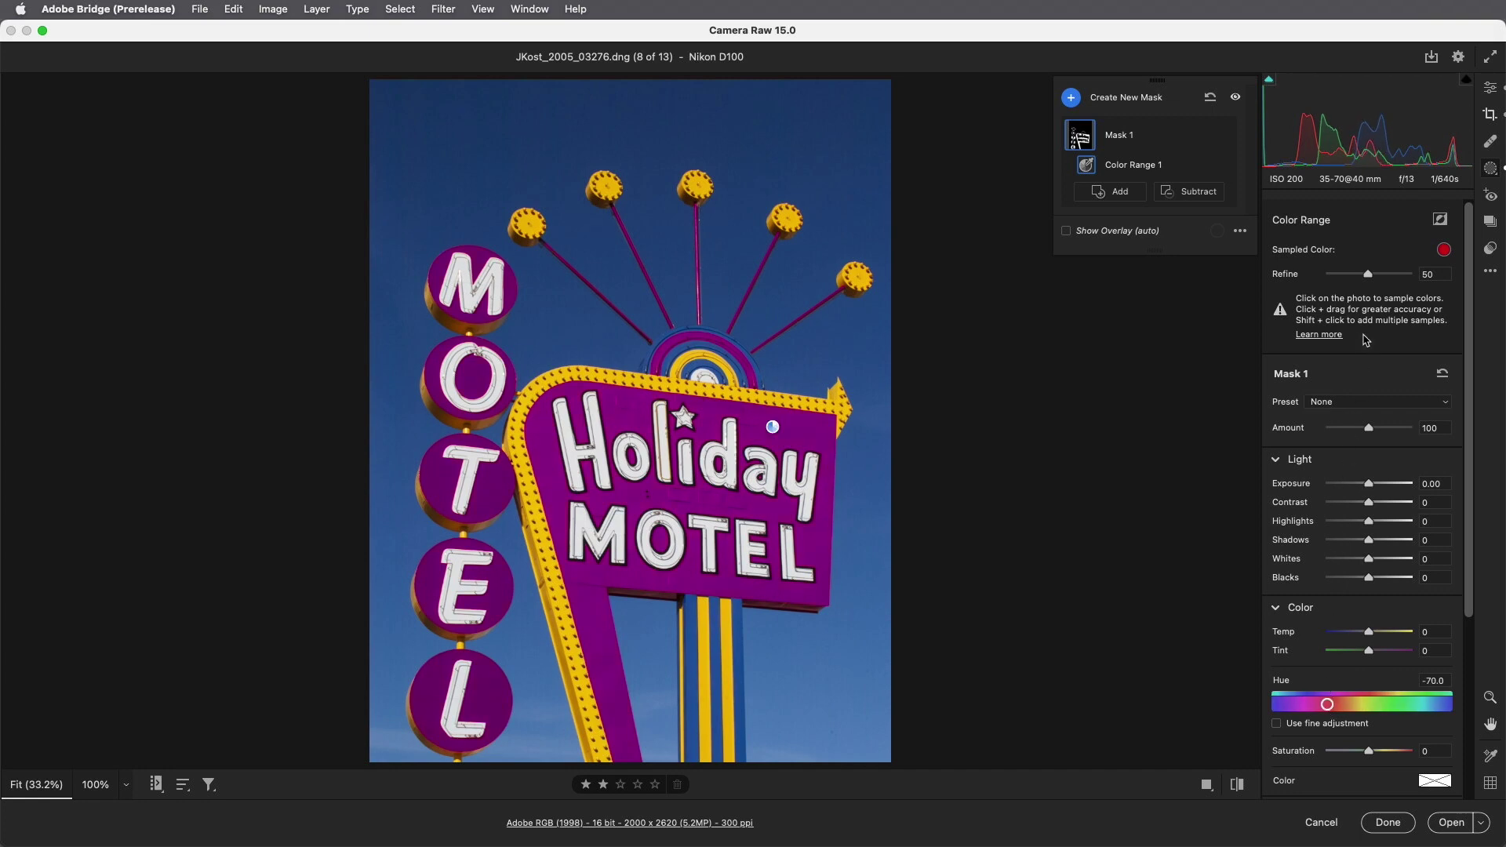
{"action": "left_click_drag", "start_coordinate": [1368, 279], "coordinate": [1326, 280]}
{"action": "left_click_drag", "start_coordinate": [1326, 279], "coordinate": [1363, 286]}
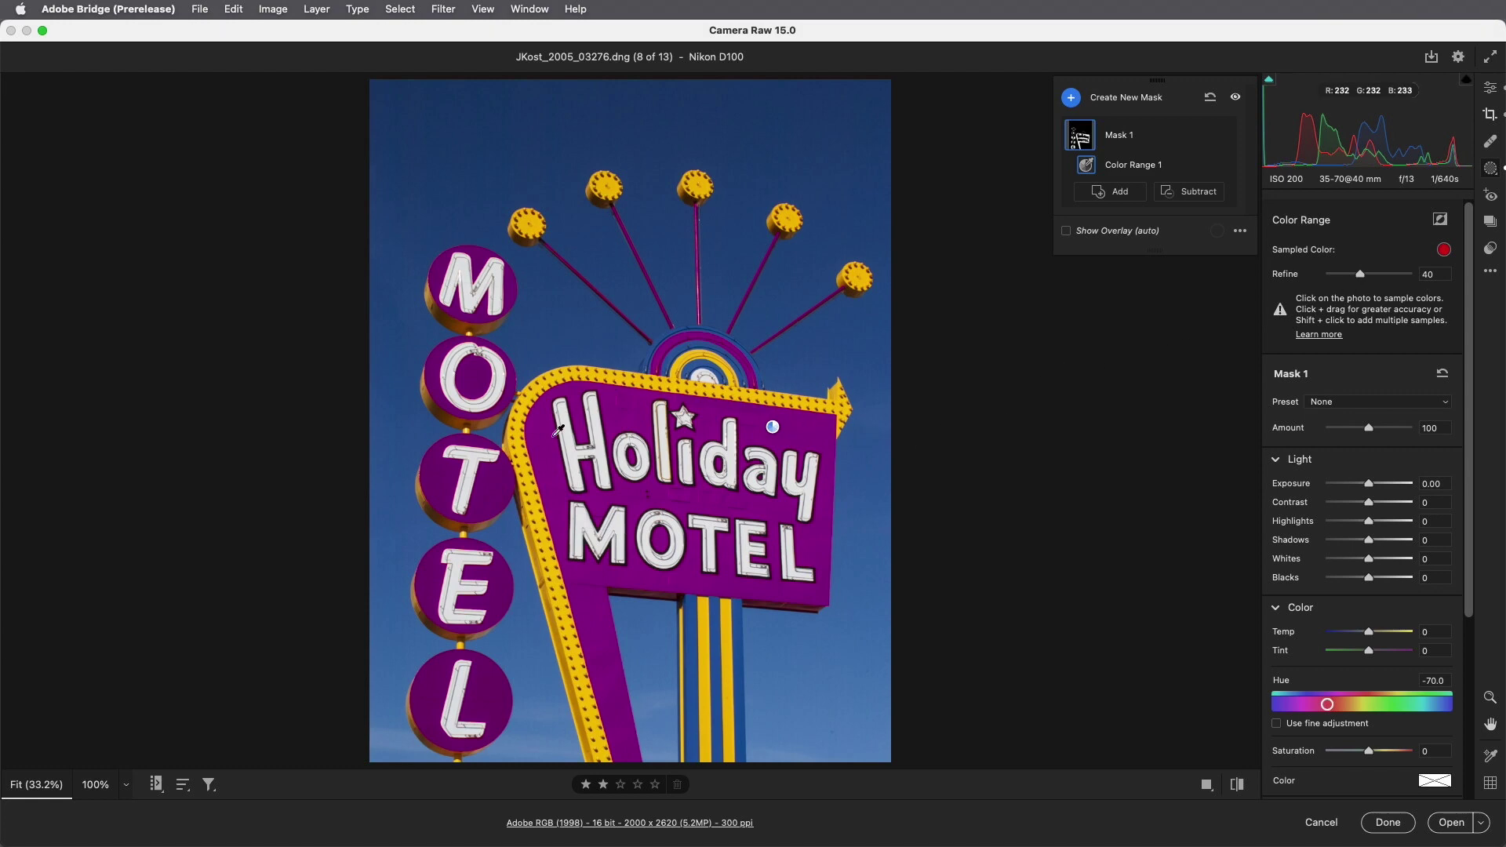
- Subtract the arch and spokes above the sign from the mask, using a brush with Feather 9 and Flow 100
{"action": "left_click", "coordinate": [1197, 194]}
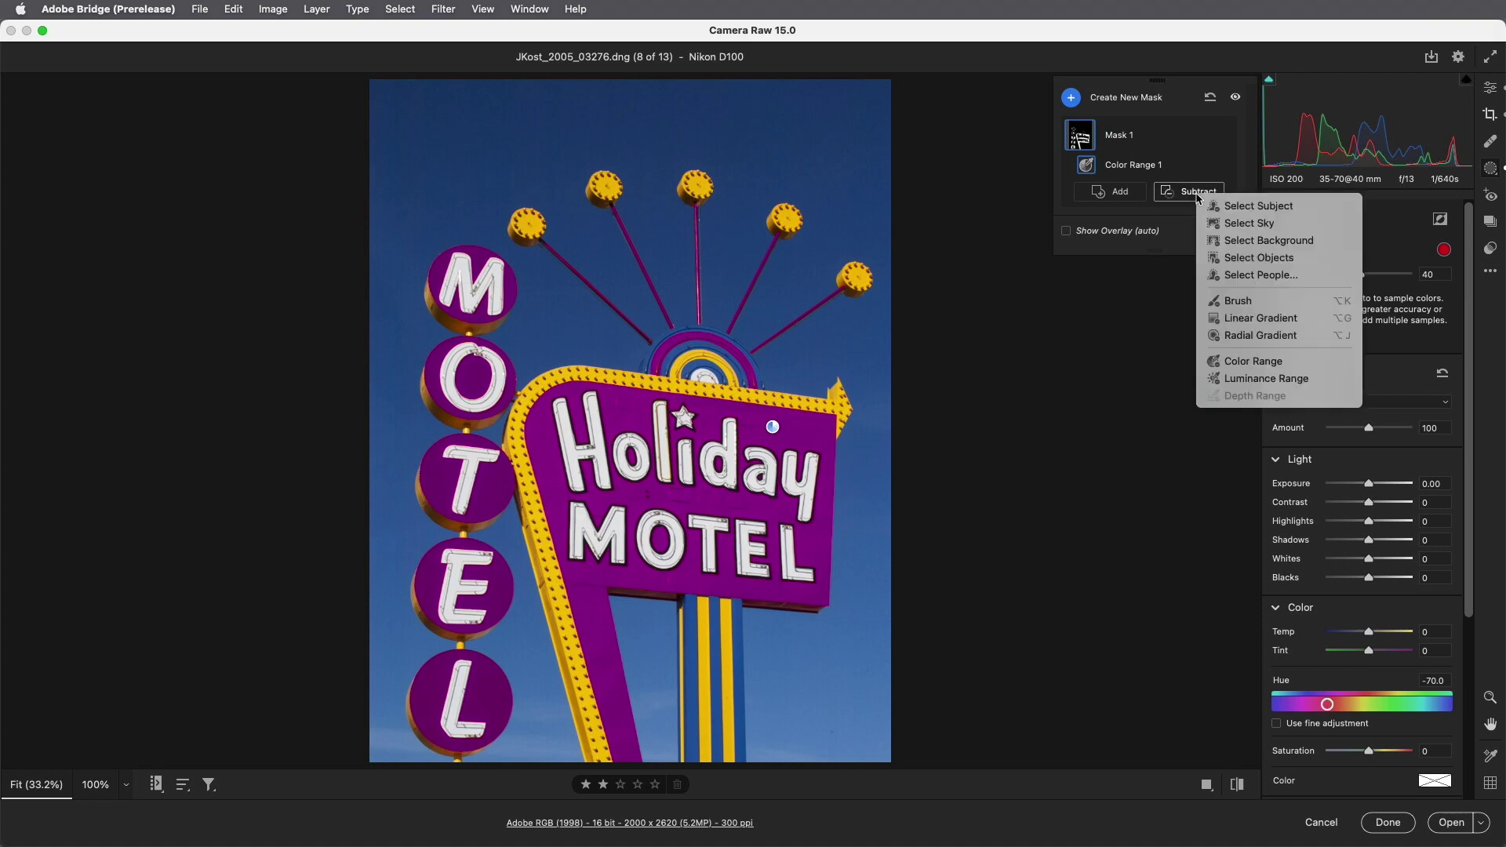
{"action": "left_click", "coordinate": [1247, 302]}
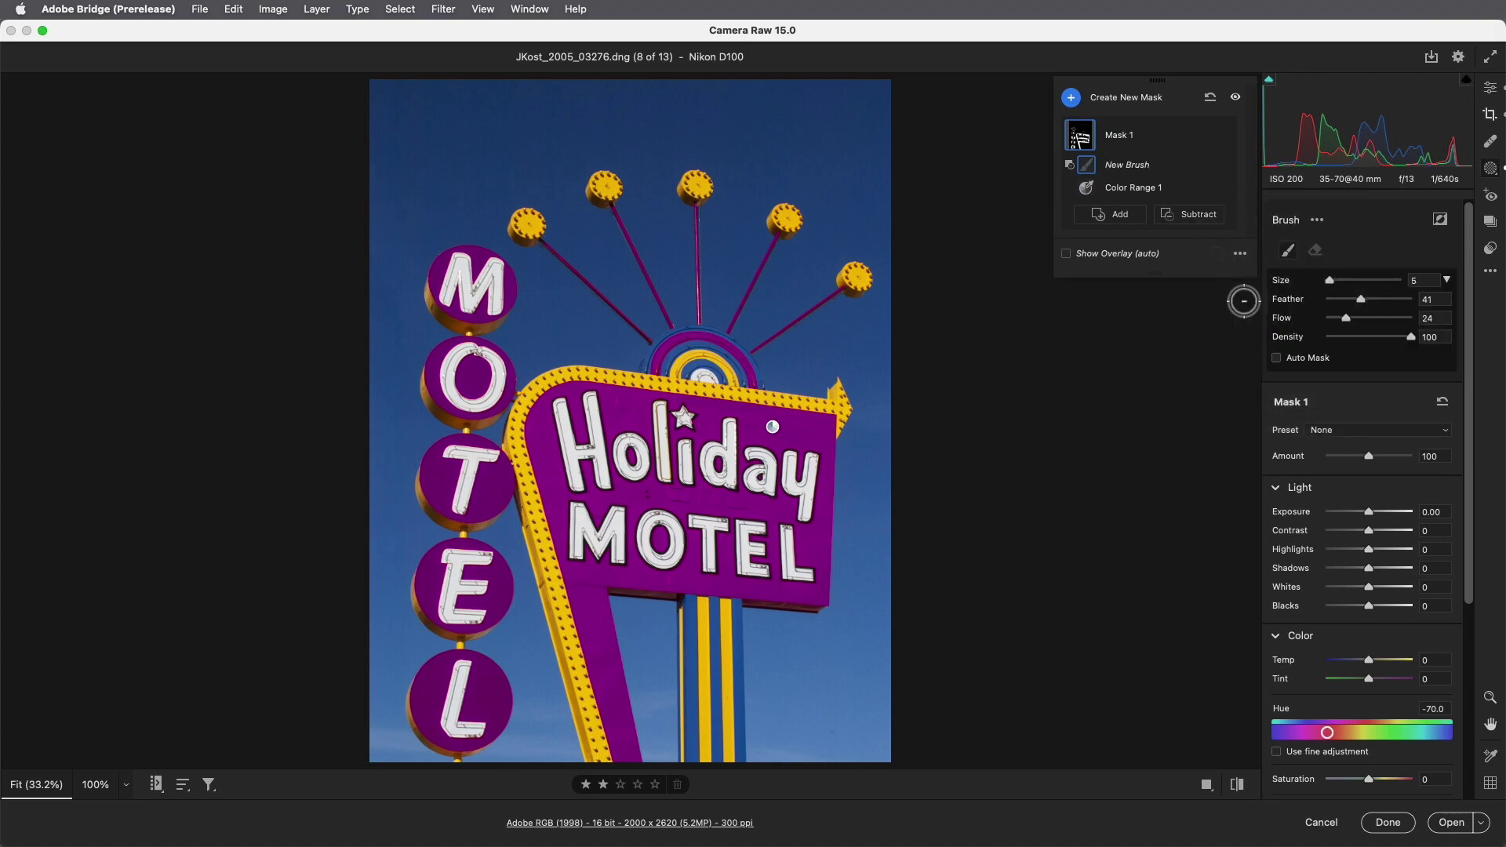
{"action": "left_click", "coordinate": [1333, 299]}
{"action": "left_click_drag", "start_coordinate": [1345, 319], "coordinate": [1427, 324]}
{"action": "mouse_move", "coordinate": [763, 342]}
{"action": "left_mouse_down"}
{"action": "mouse_move", "coordinate": [797, 317]}
{"action": "mouse_move", "coordinate": [750, 377]}
{"action": "mouse_move", "coordinate": [664, 369]}
{"action": "mouse_move", "coordinate": [660, 354]}
{"action": "mouse_move", "coordinate": [751, 351]}
{"action": "mouse_move", "coordinate": [681, 339]}
{"action": "left_mouse_up"}
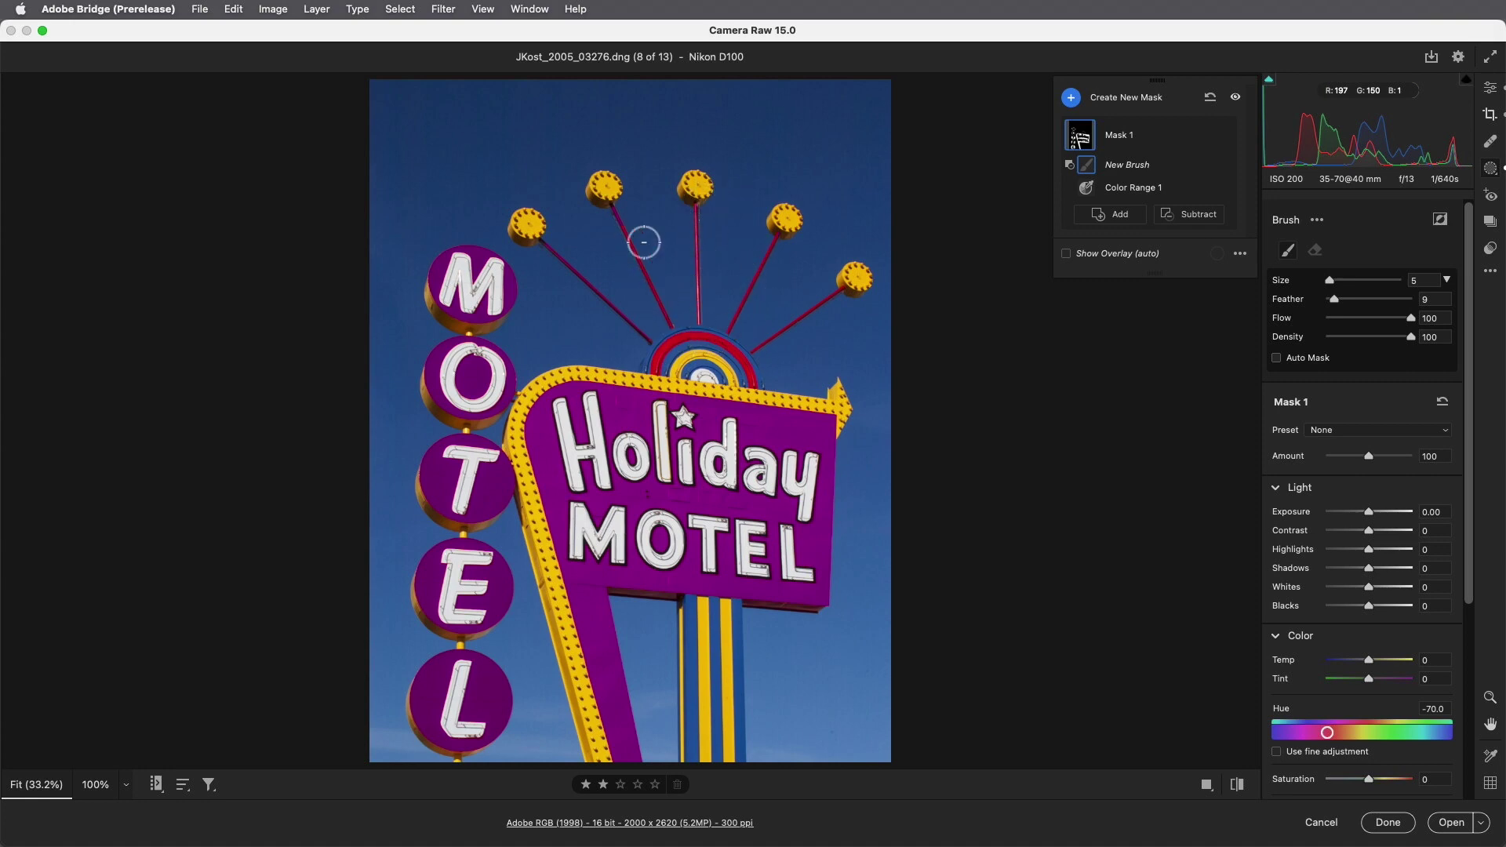
- Brush the vertical column of MOTEL letter circles out of the mask, enlarging the brush to Size 9
{"action": "mouse_move", "coordinate": [524, 272]}
{"action": "left_mouse_down"}
{"action": "mouse_move", "coordinate": [423, 266]}
{"action": "mouse_move", "coordinate": [421, 305]}
{"action": "mouse_move", "coordinate": [448, 255]}
{"action": "mouse_move", "coordinate": [497, 319]}
{"action": "mouse_move", "coordinate": [484, 339]}
{"action": "mouse_move", "coordinate": [503, 373]}
{"action": "mouse_move", "coordinate": [480, 420]}
{"action": "mouse_move", "coordinate": [438, 378]}
{"action": "mouse_move", "coordinate": [491, 506]}
{"action": "mouse_move", "coordinate": [431, 479]}
{"action": "mouse_move", "coordinate": [432, 735]}
{"action": "mouse_move", "coordinate": [474, 721]}
{"action": "mouse_move", "coordinate": [481, 567]}
{"action": "mouse_move", "coordinate": [486, 692]}
{"action": "mouse_move", "coordinate": [498, 624]}
{"action": "left_mouse_up"}
{"action": "key", "text": "bracketright"}
{"action": "key", "text": "bracketright"}
{"action": "key", "text": "bracketright"}
{"action": "key", "text": "bracketright"}
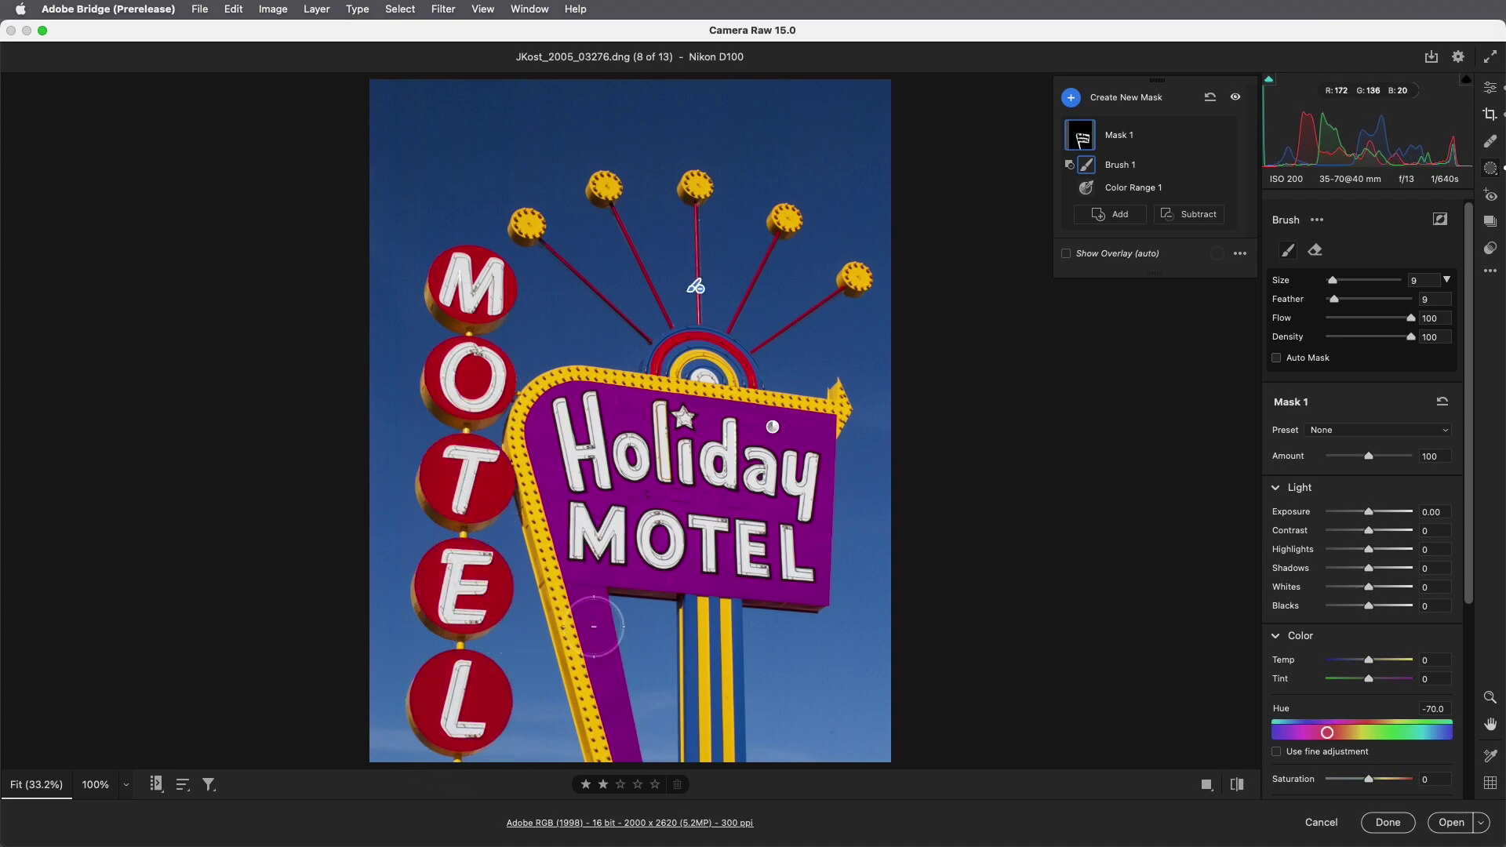
- Compare the sign with and without Mask 1, leaving Mask 1 hidden
{"action": "left_click", "coordinate": [1223, 135]}
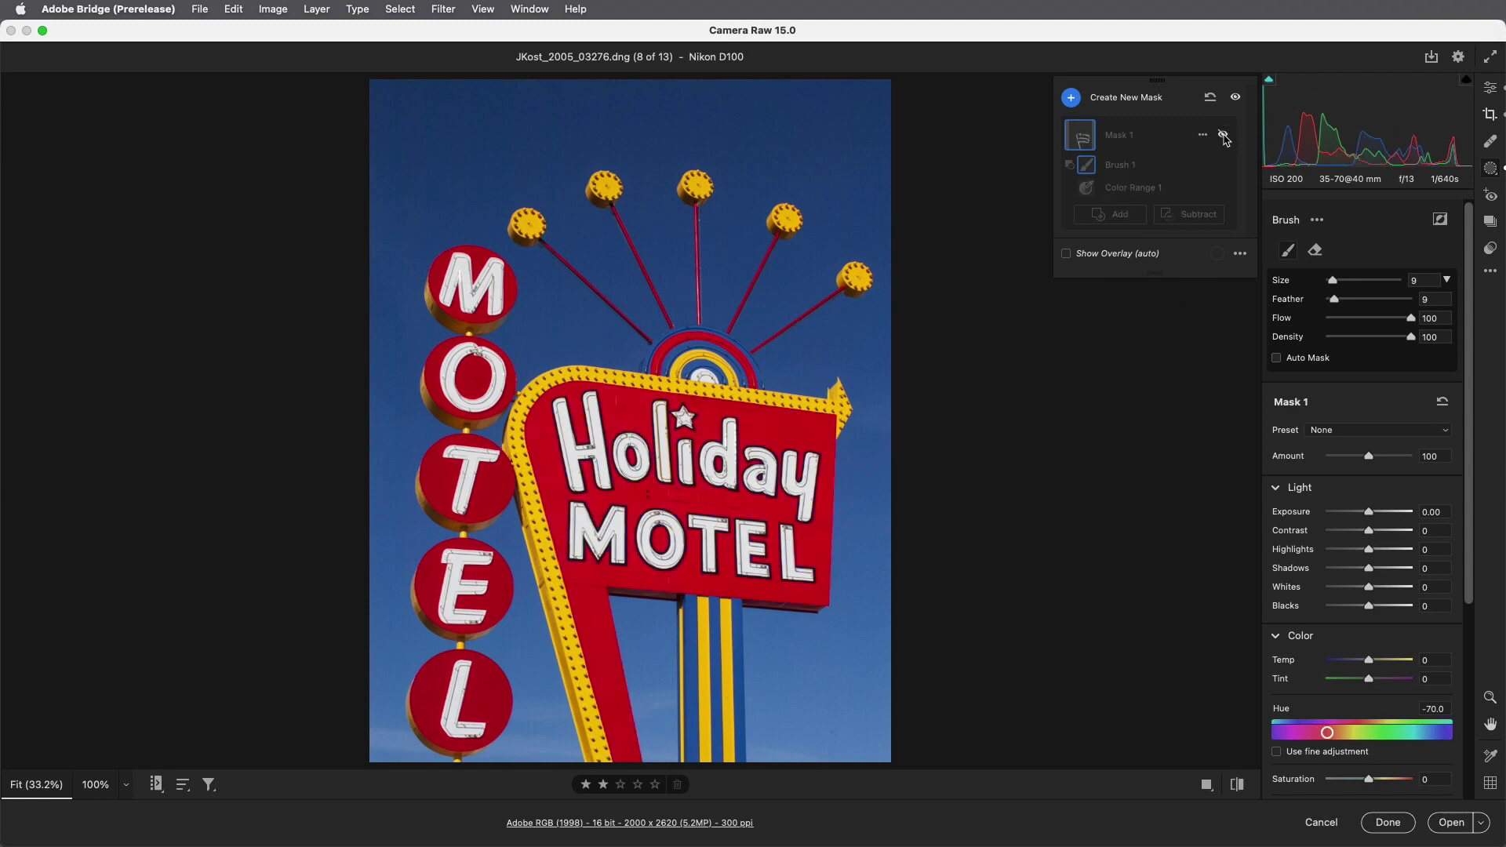
{"action": "left_click", "coordinate": [1222, 136]}
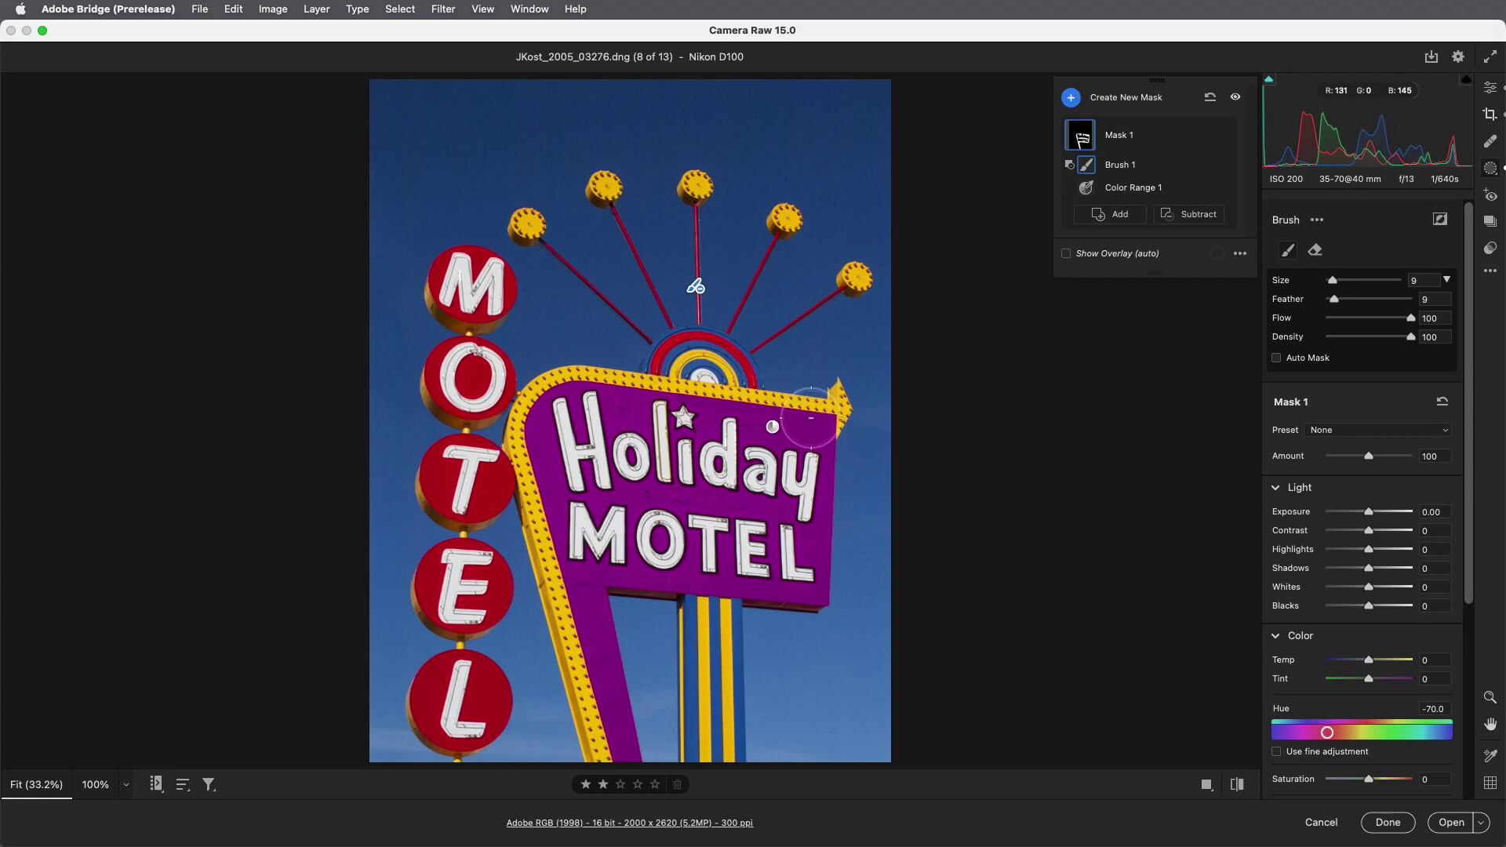
{"action": "left_click", "coordinate": [1223, 136]}
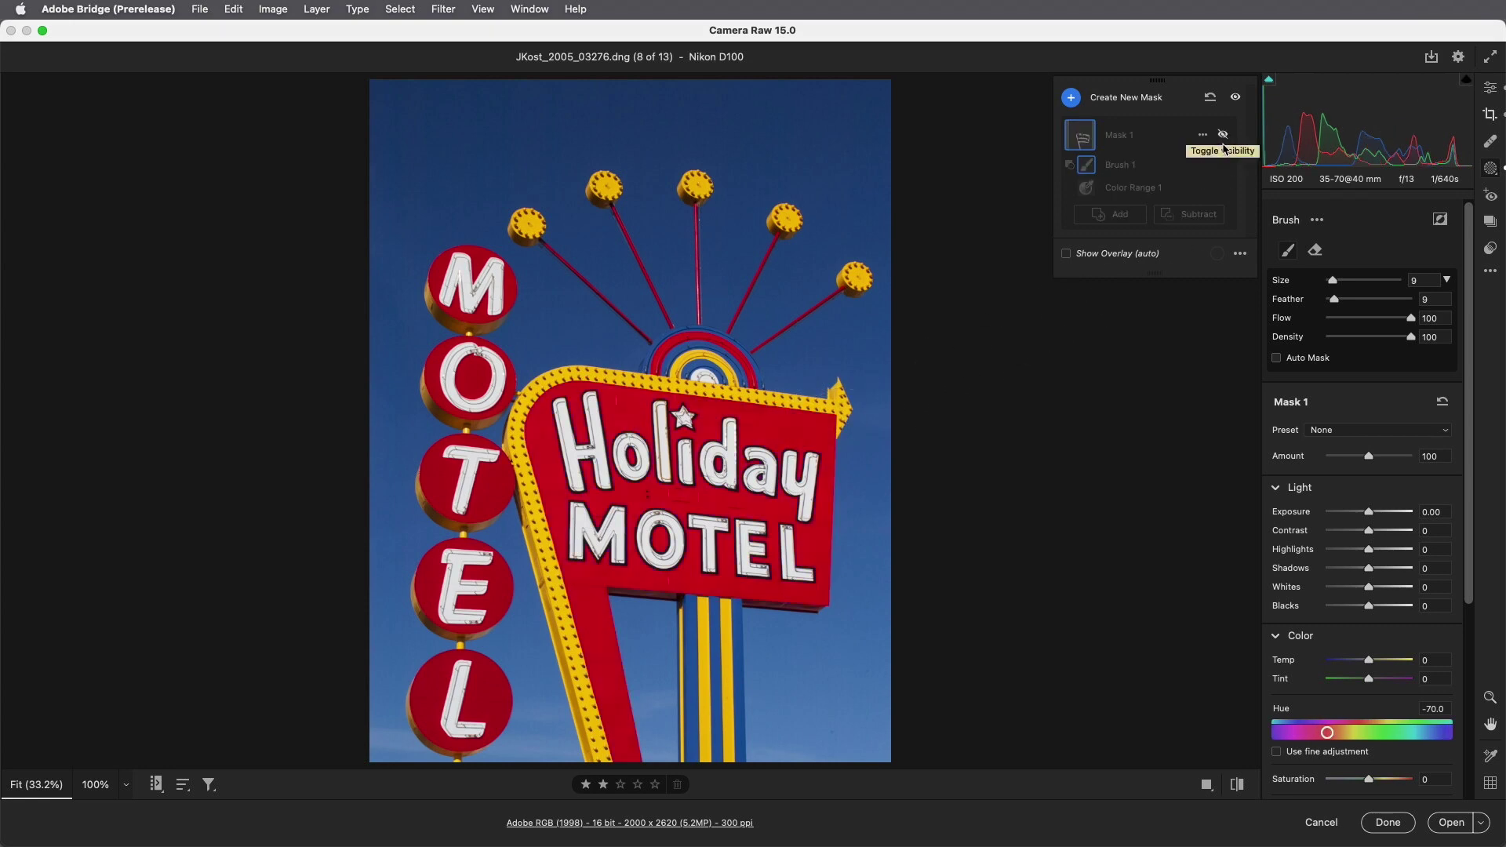
- Create a second mask with a brush, painting loosely over the whole Holiday Motel panel and its lower leg
{"action": "left_click", "coordinate": [1071, 98]}
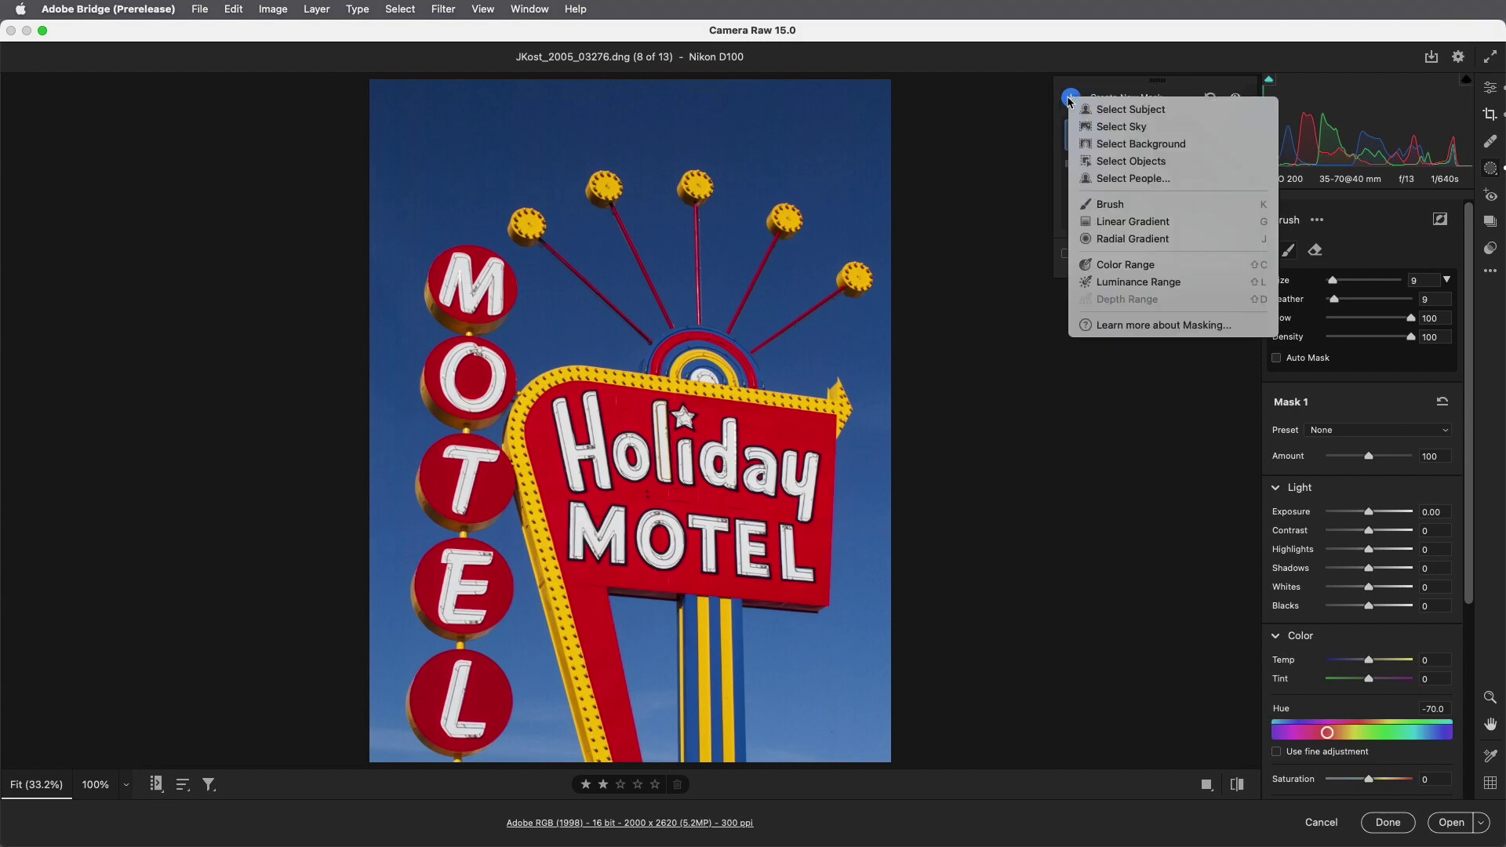
{"action": "left_click", "coordinate": [1112, 204]}
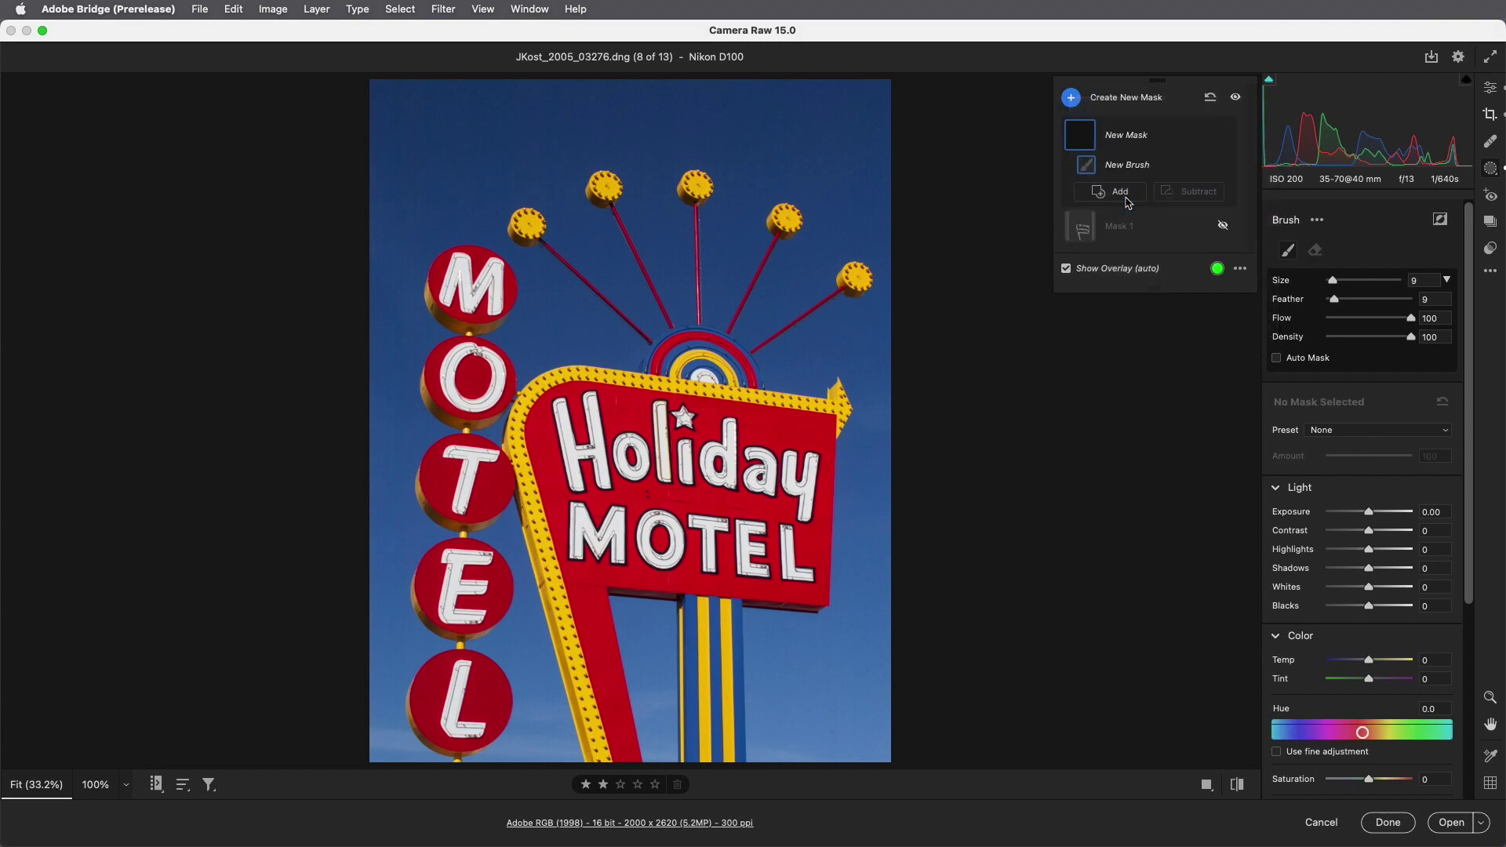
{"action": "mouse_move", "coordinate": [553, 408]}
{"action": "left_mouse_down"}
{"action": "mouse_move", "coordinate": [819, 431]}
{"action": "mouse_move", "coordinate": [741, 467]}
{"action": "mouse_move", "coordinate": [555, 441]}
{"action": "mouse_move", "coordinate": [608, 697]}
{"action": "mouse_move", "coordinate": [624, 706]}
{"action": "mouse_move", "coordinate": [594, 469]}
{"action": "mouse_move", "coordinate": [839, 506]}
{"action": "mouse_move", "coordinate": [667, 541]}
{"action": "mouse_move", "coordinate": [619, 589]}
{"action": "mouse_move", "coordinate": [826, 583]}
{"action": "mouse_move", "coordinate": [704, 565]}
{"action": "mouse_move", "coordinate": [851, 596]}
{"action": "left_mouse_up"}
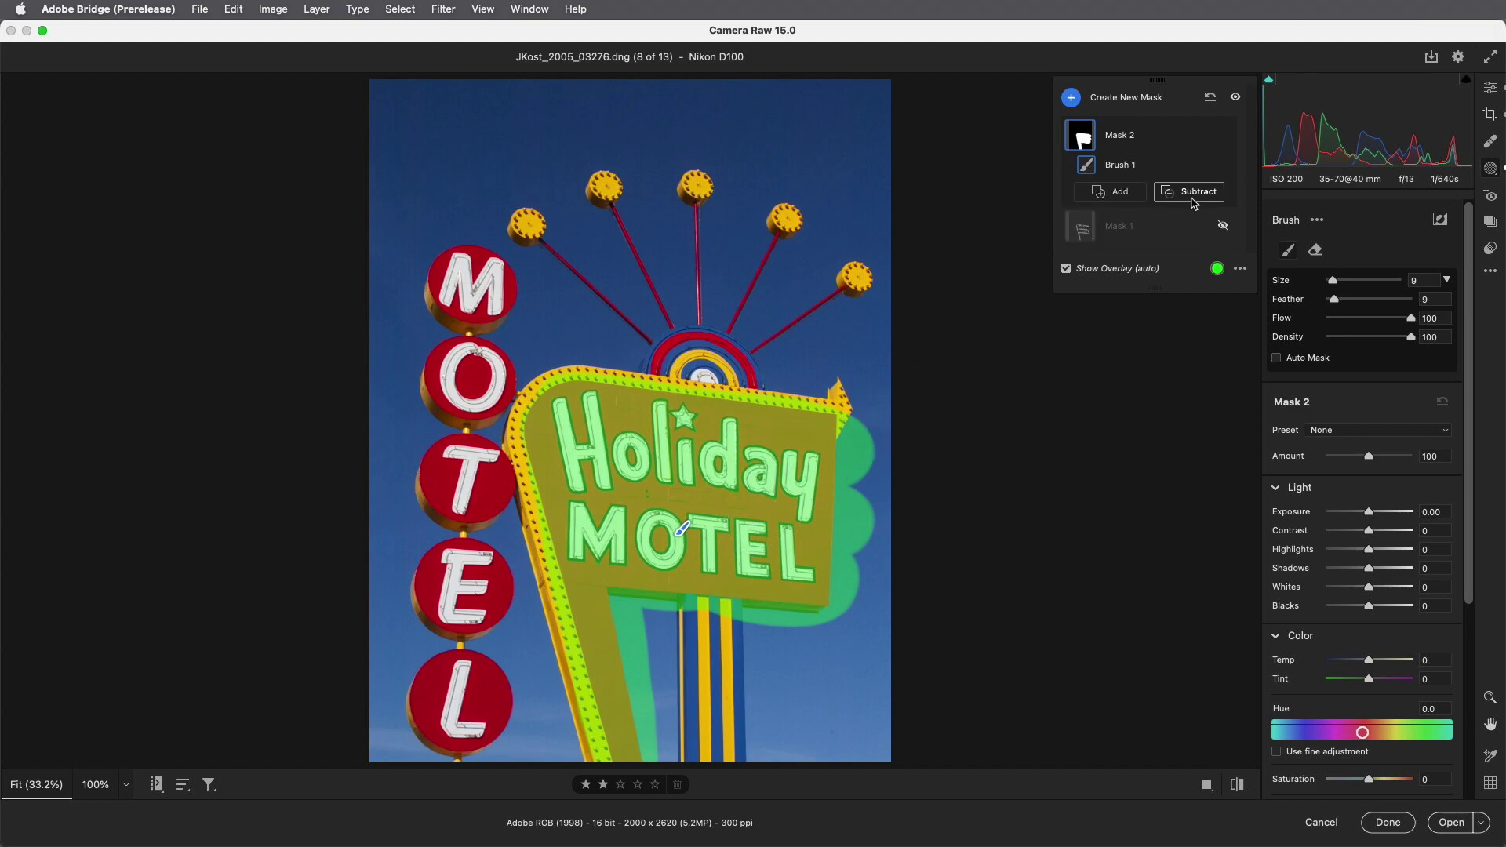
- Intersect Mask 2 with a Color Range sampled from the panel's red, and set the mask's Hue to -86.5
{"action": "left_click", "coordinate": [1204, 138]}
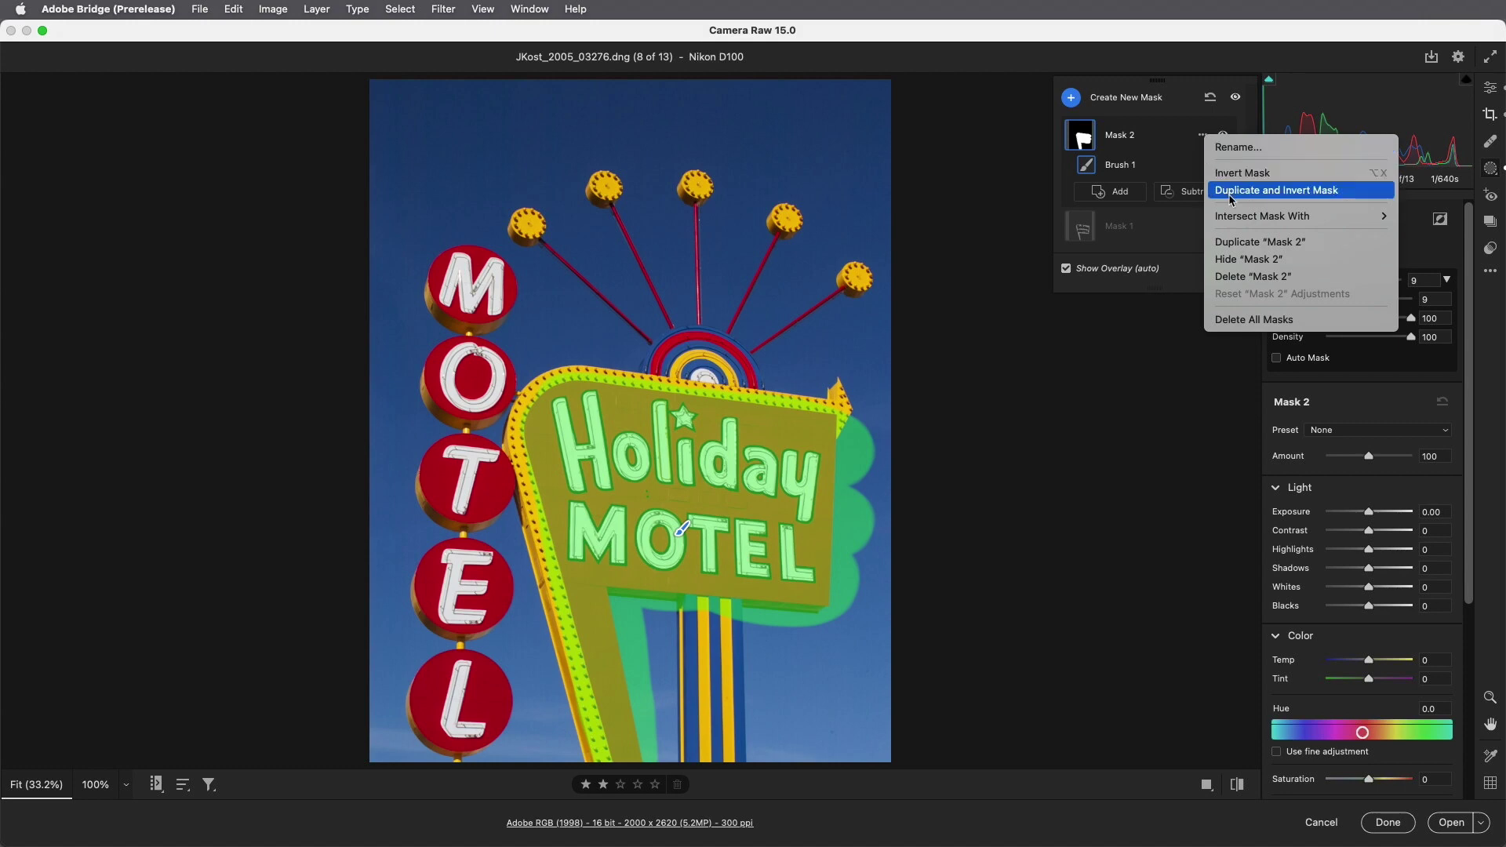
{"action": "mouse_move", "coordinate": [1232, 217]}
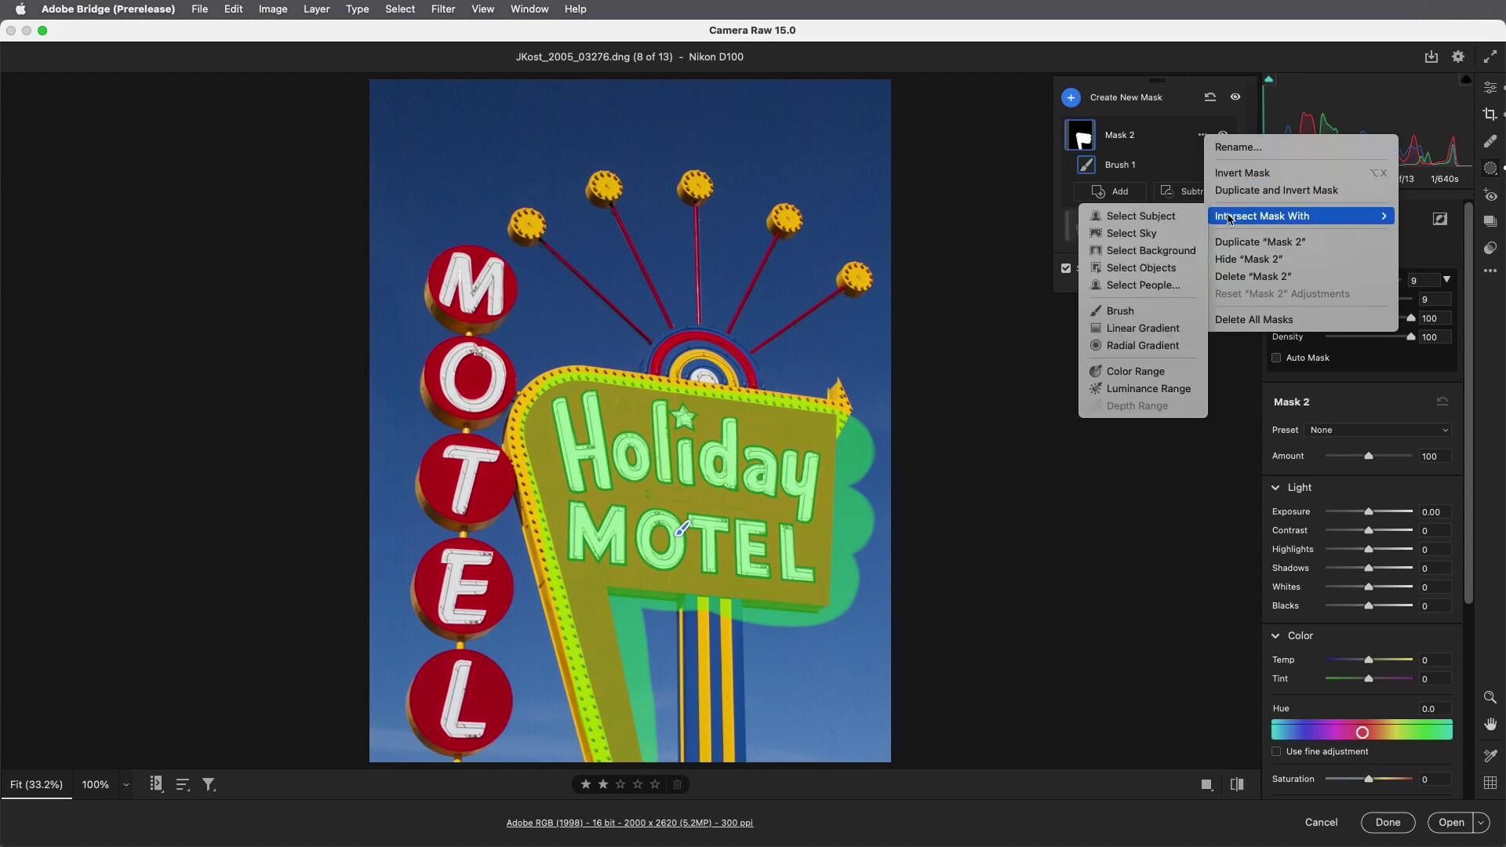
{"action": "left_click", "coordinate": [1137, 371]}
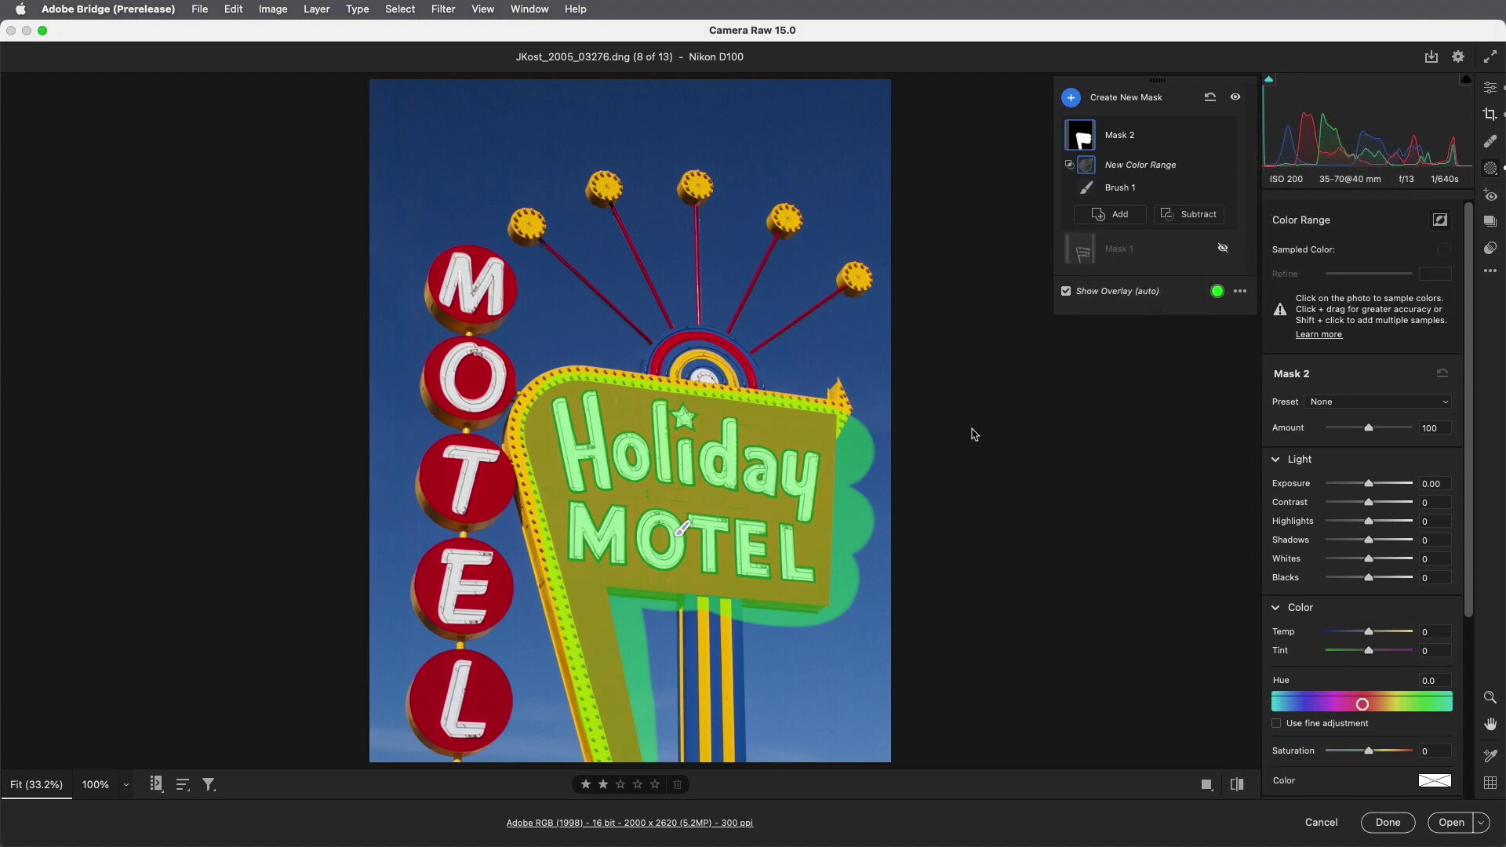
{"action": "left_click_drag", "start_coordinate": [757, 416], "coordinate": [794, 434]}
{"action": "mouse_move", "coordinate": [1087, 195]}
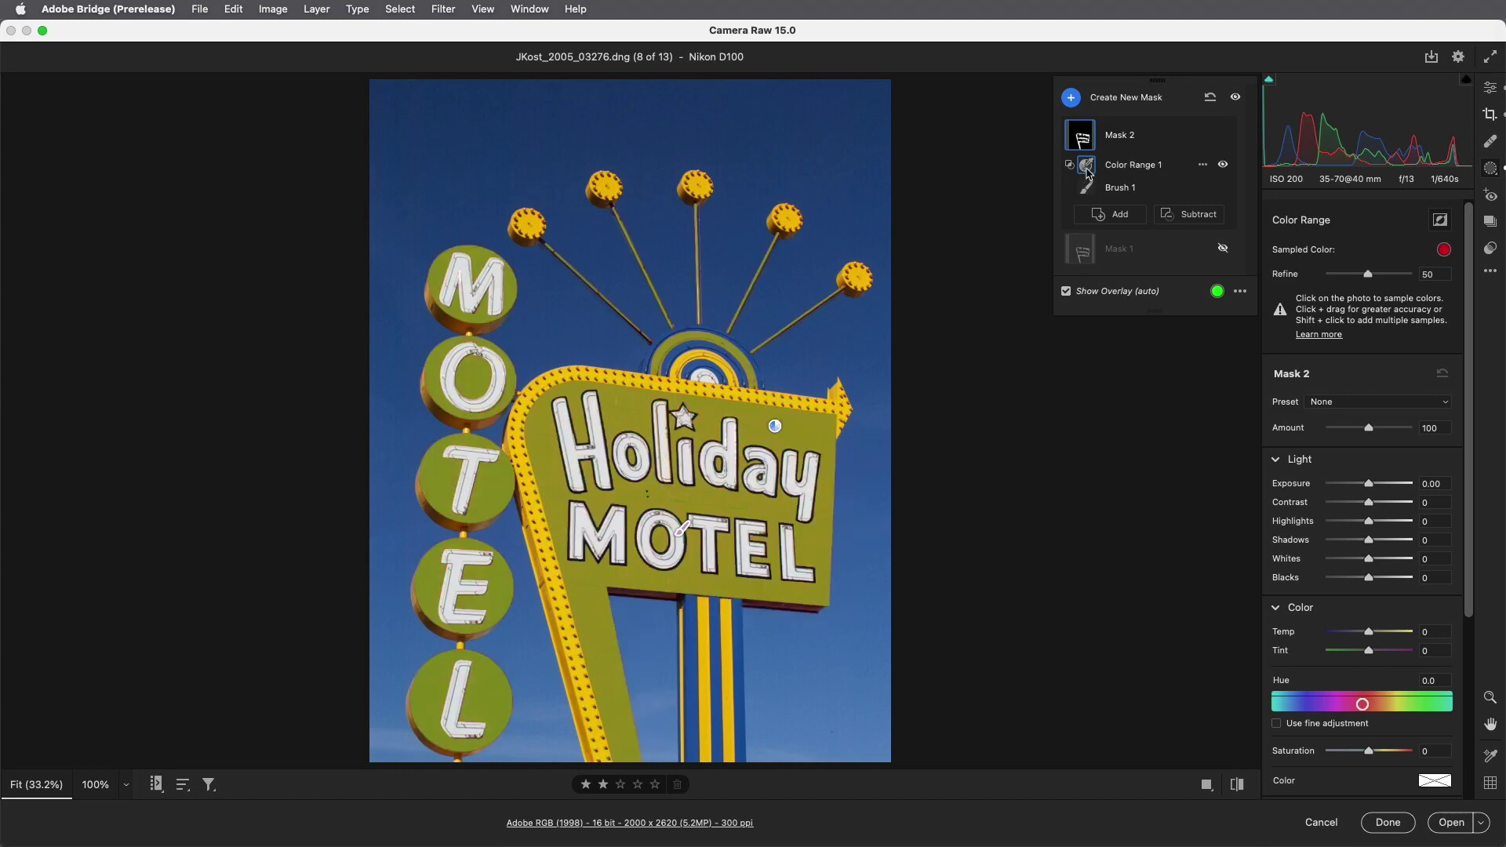
{"action": "mouse_move", "coordinate": [1083, 140]}
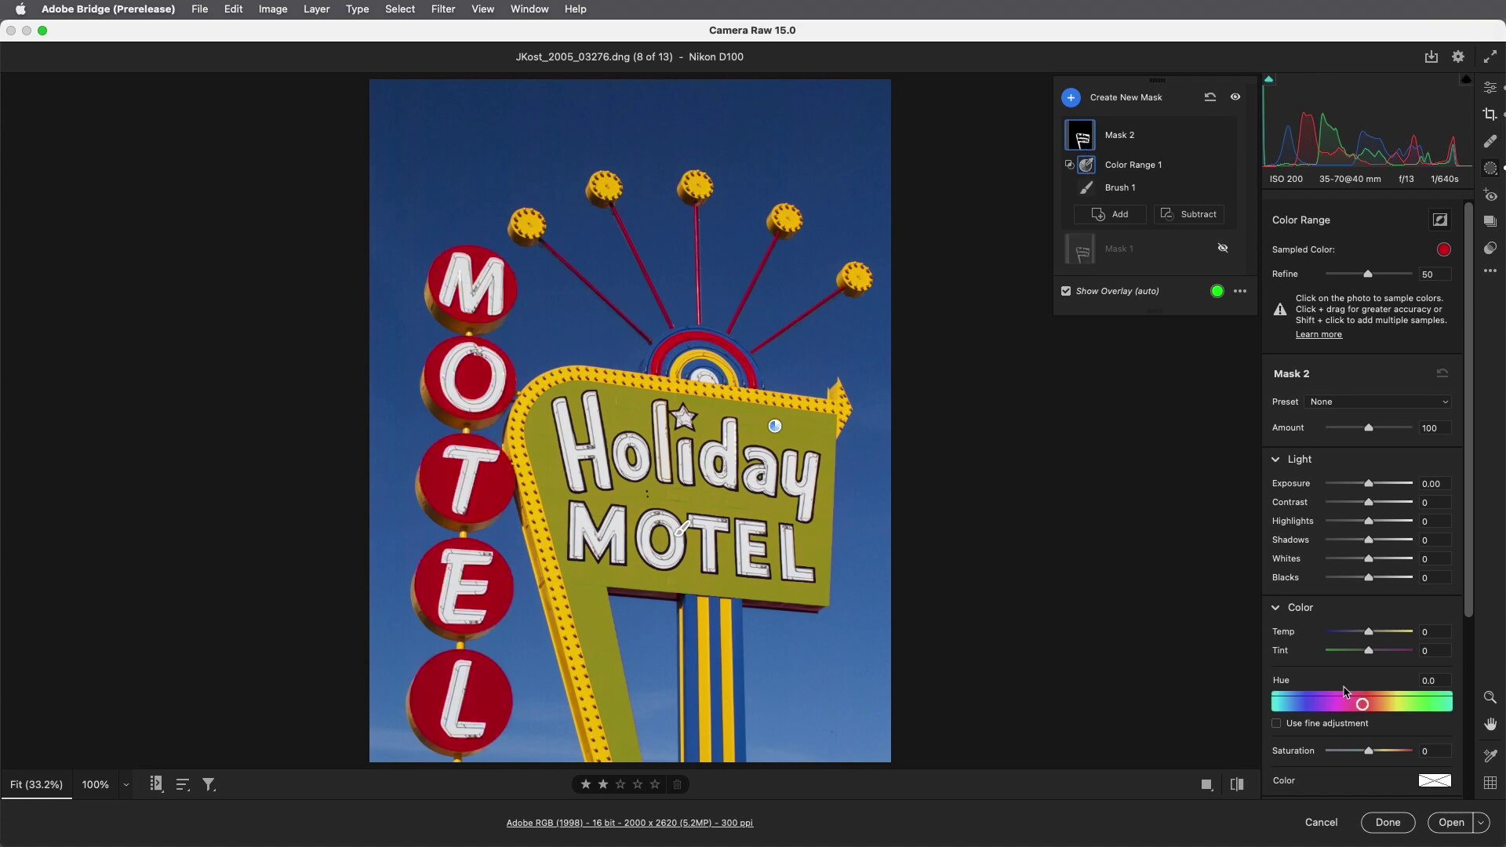
{"action": "left_click_drag", "start_coordinate": [1363, 705], "coordinate": [1323, 708]}
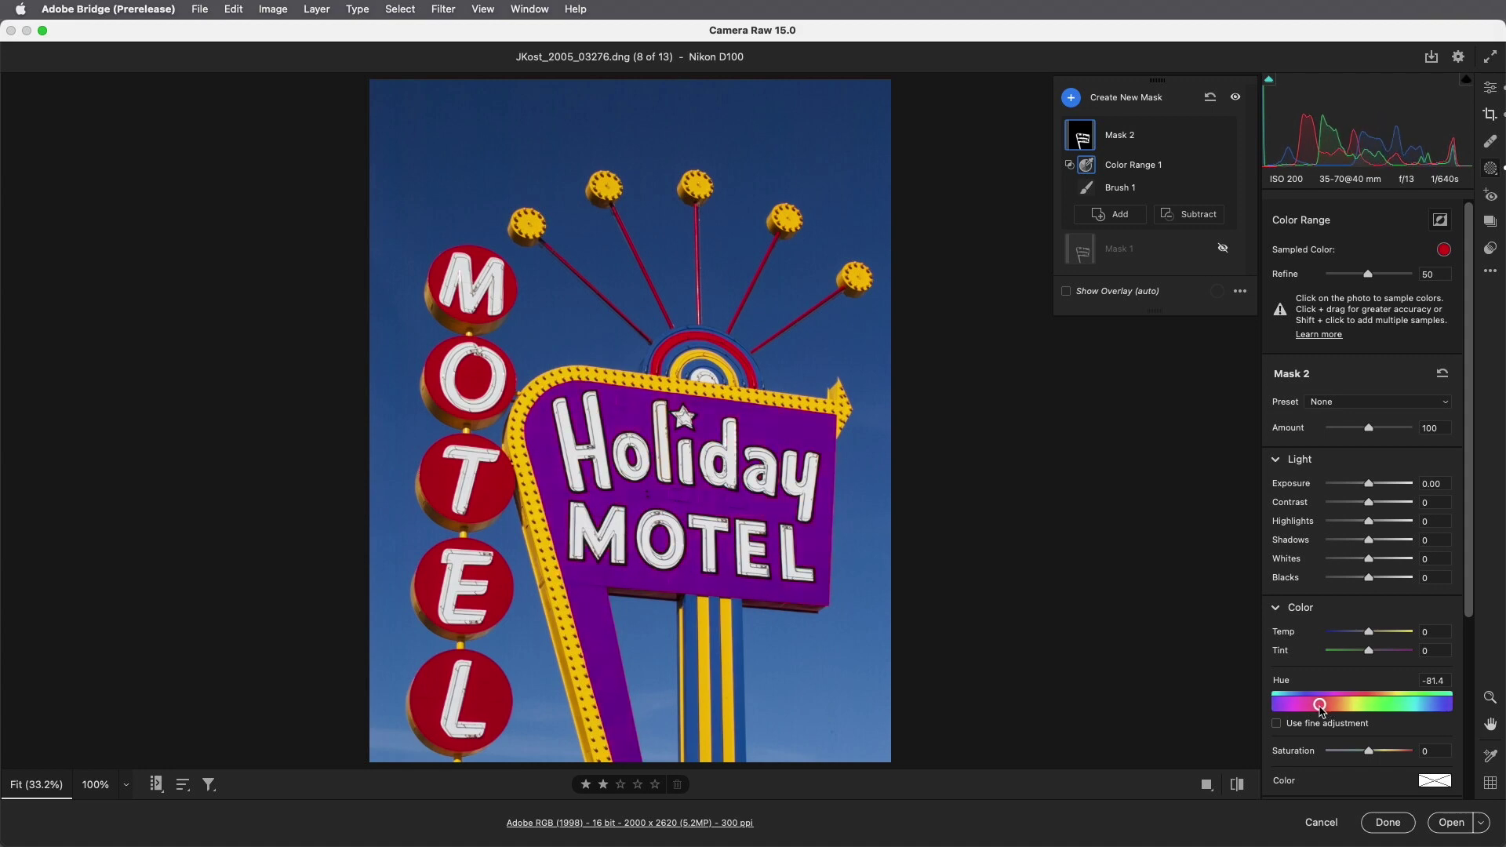
- Open the cracked-mud photo JKOST_2022_01913.dng from the filmstrip and set its Shadows to +100, checking the dark cracks at 100%
{"action": "key", "text": "super+alt+f"}
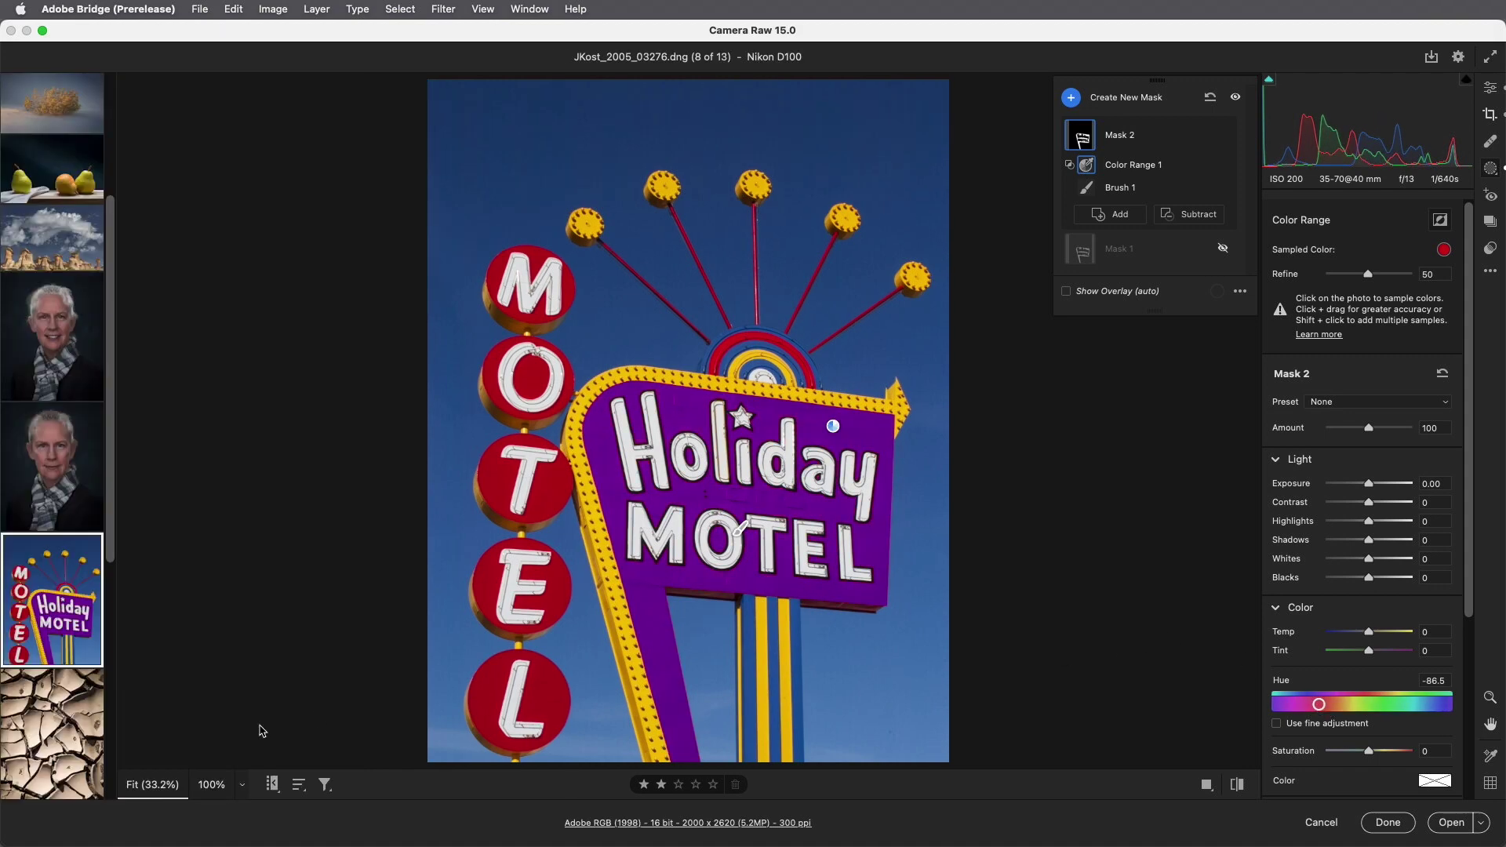
{"action": "left_click", "coordinate": [51, 734]}
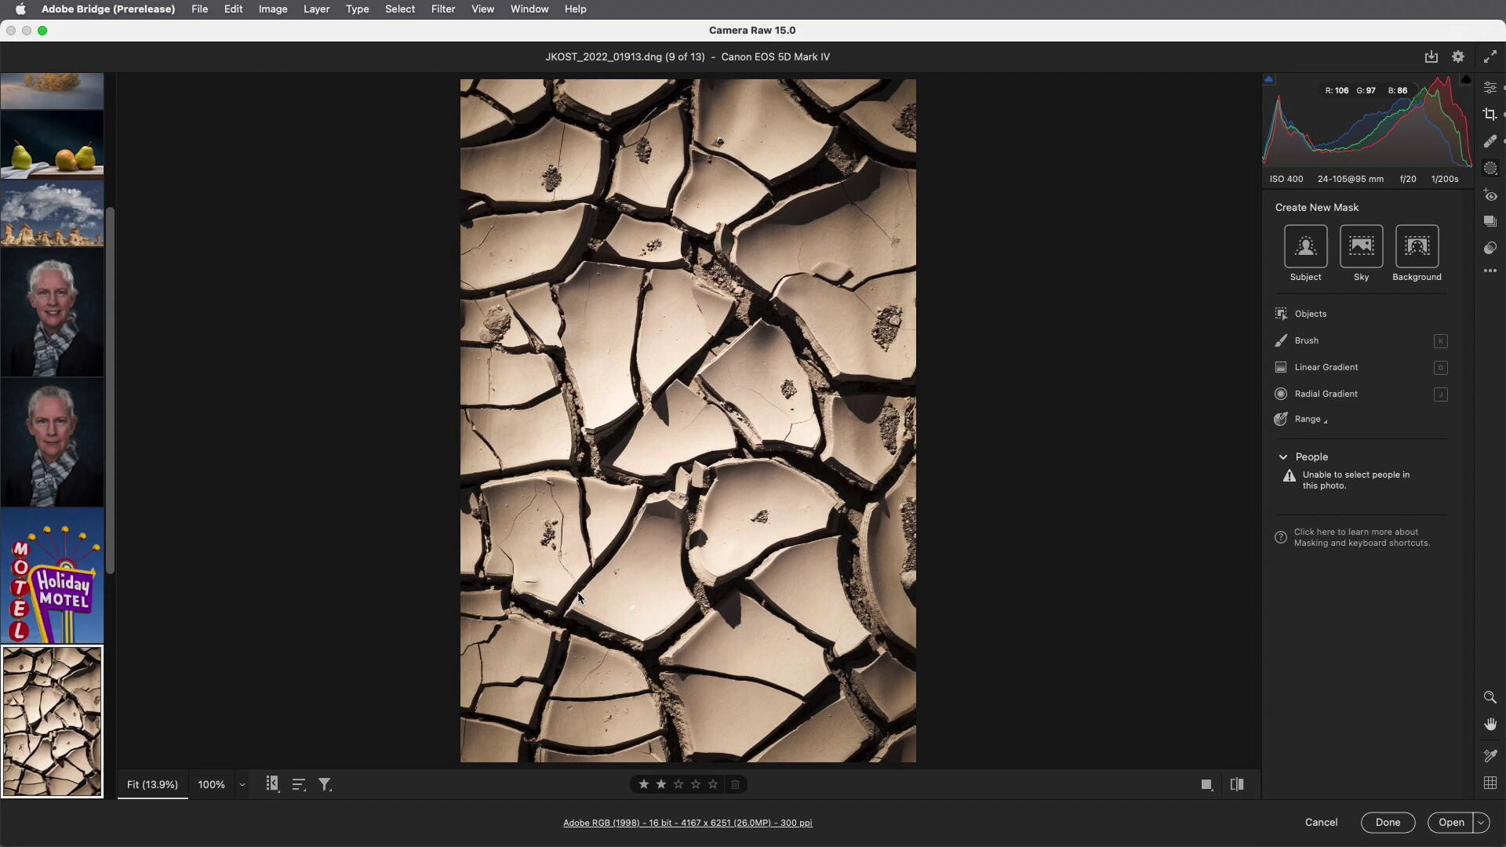
{"action": "key", "text": "e"}
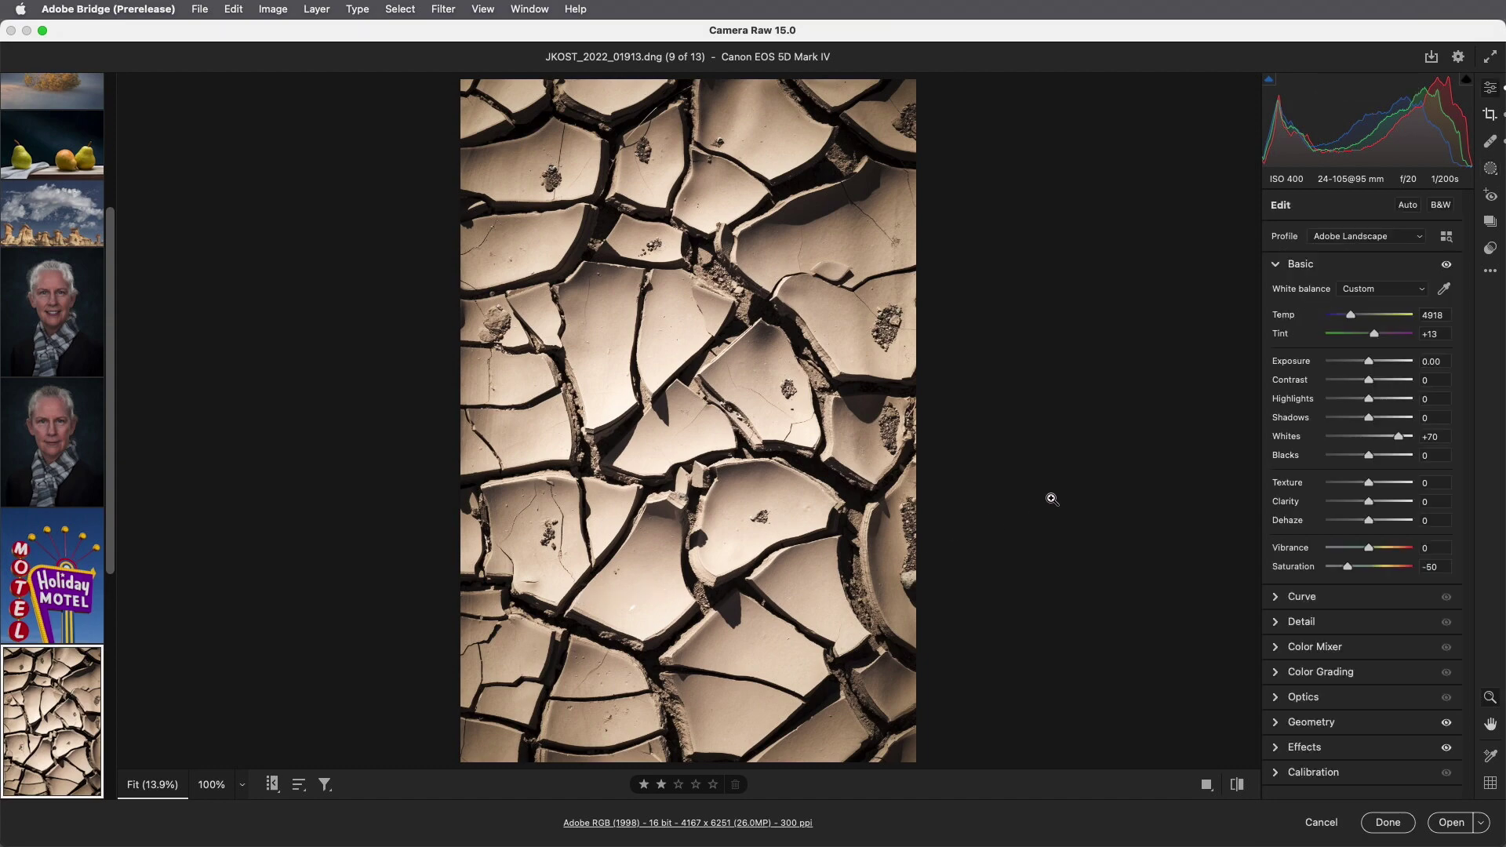
{"action": "left_click", "coordinate": [594, 234]}
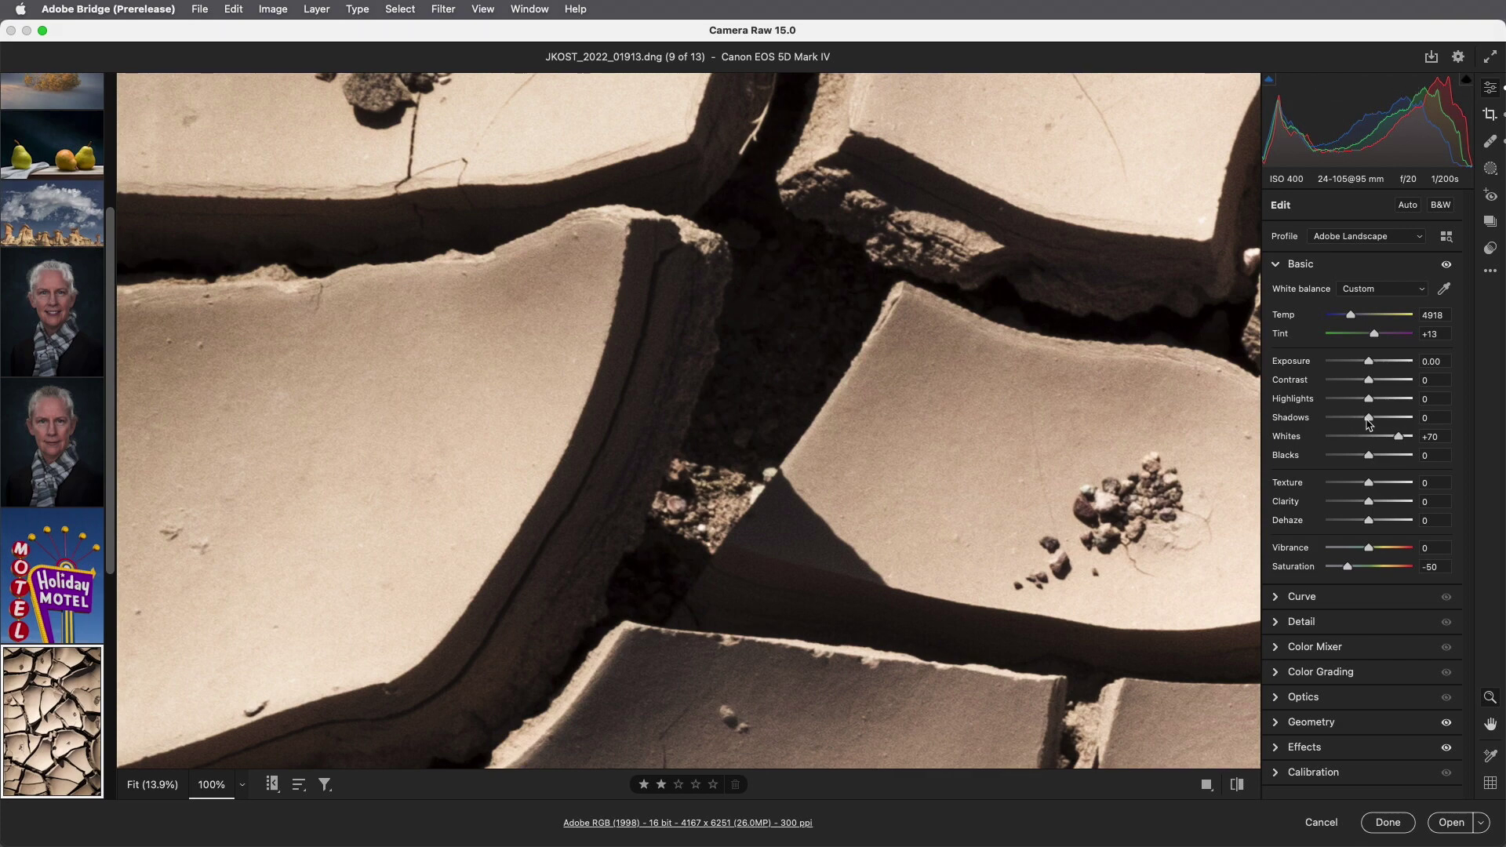
{"action": "left_click_drag", "start_coordinate": [1369, 418], "coordinate": [1423, 424]}
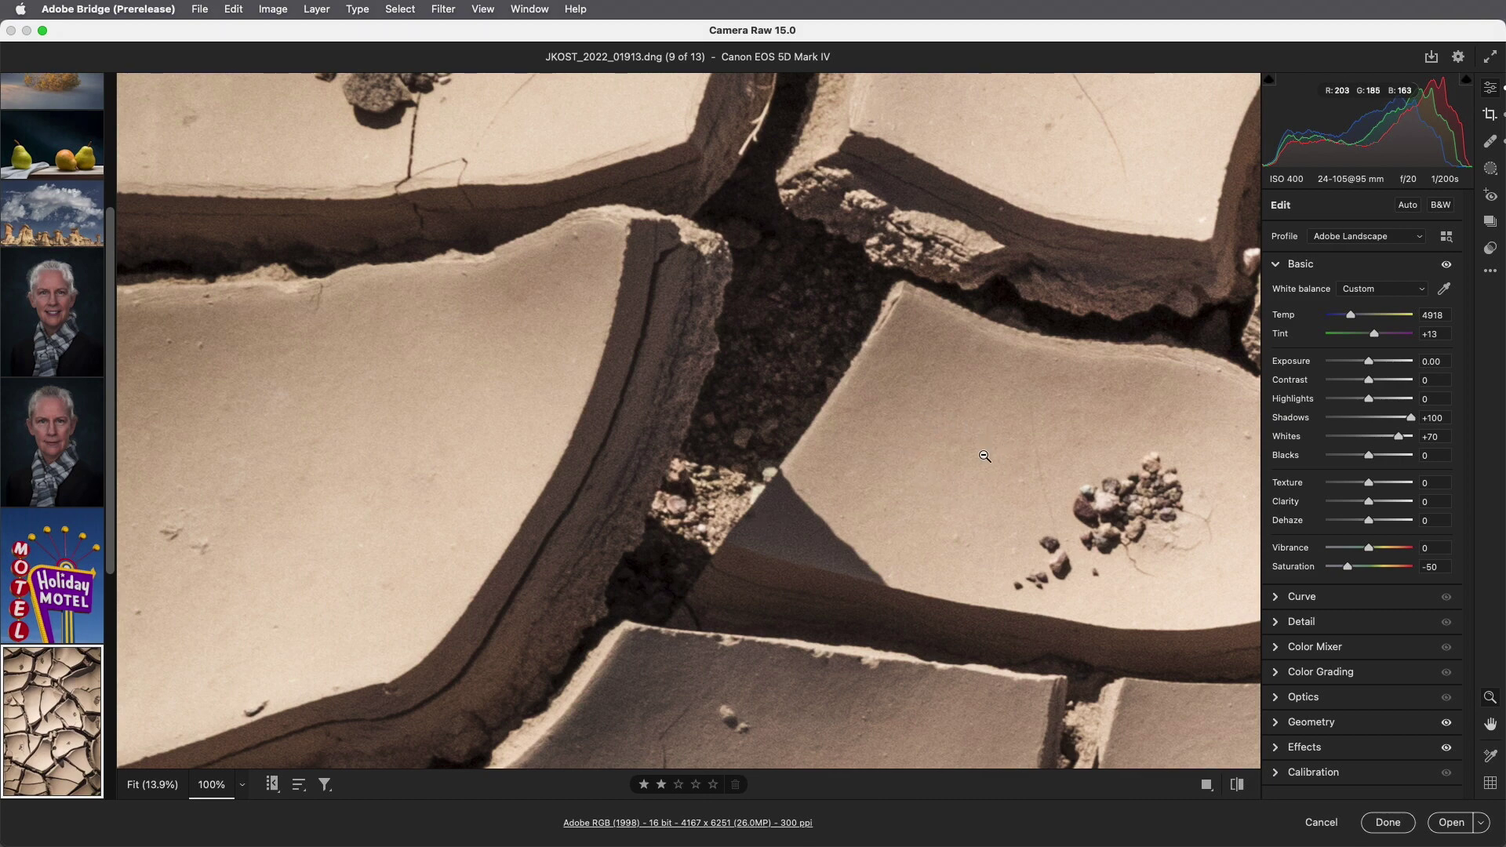
- Create a Luminance Range mask by sampling the dark crack between the mud plates
{"action": "left_click", "coordinate": [1489, 175]}
{"action": "left_click", "coordinate": [1323, 421]}
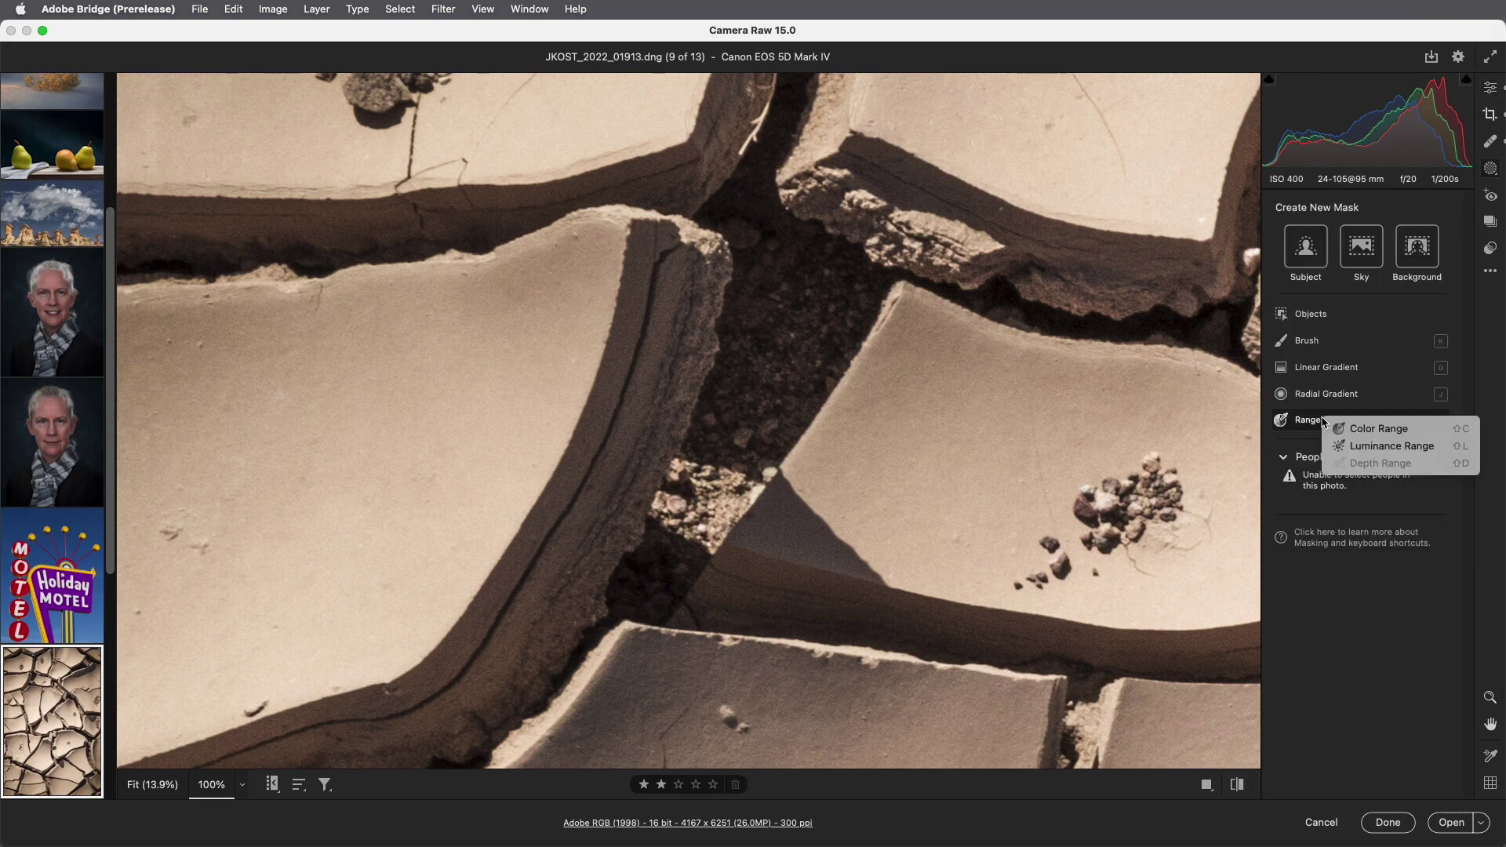
{"action": "left_click", "coordinate": [1349, 446]}
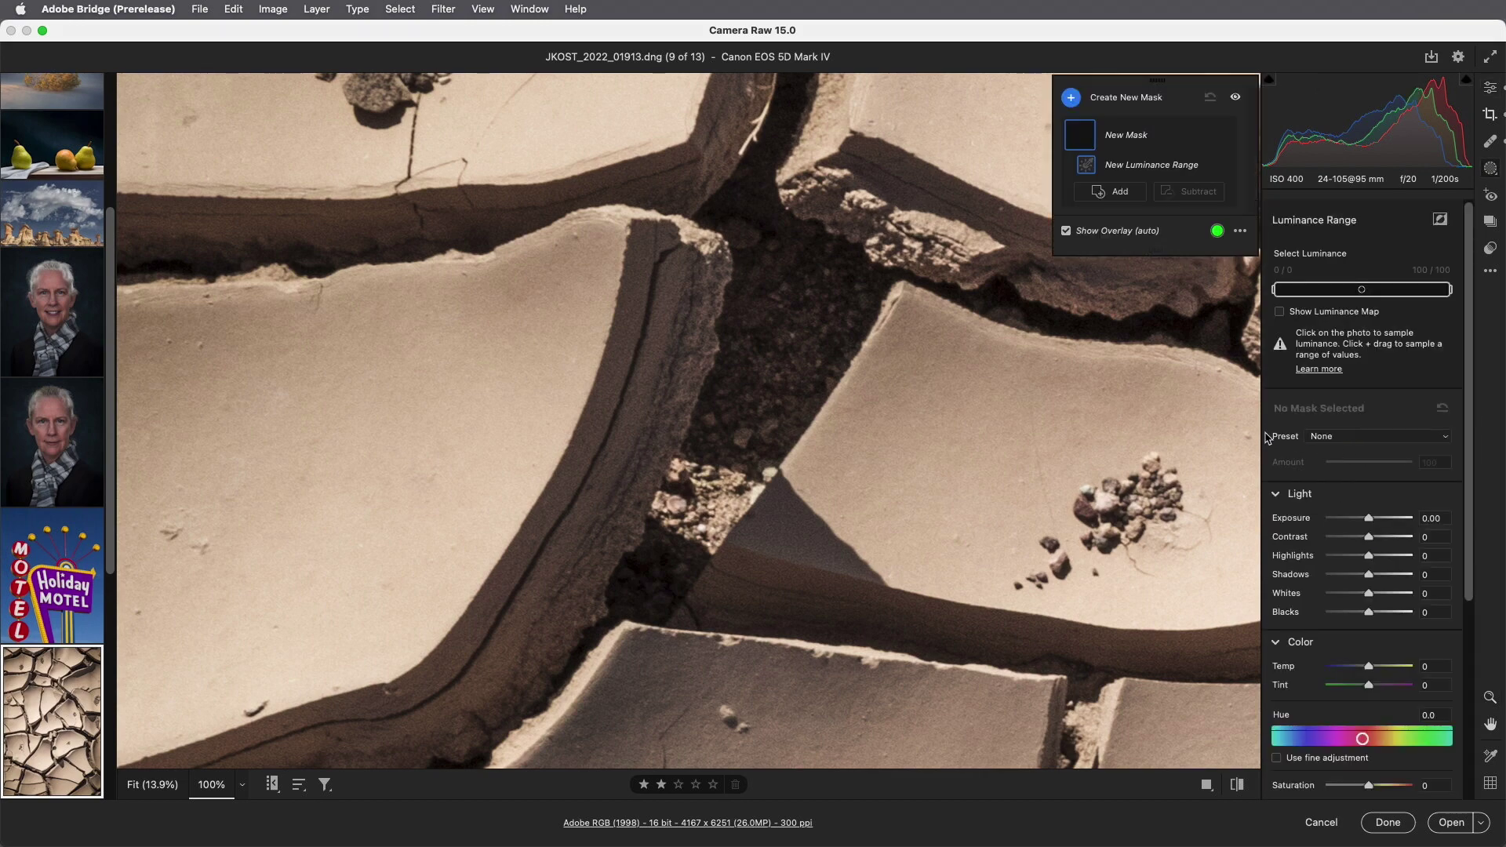
{"action": "left_click", "coordinate": [774, 233]}
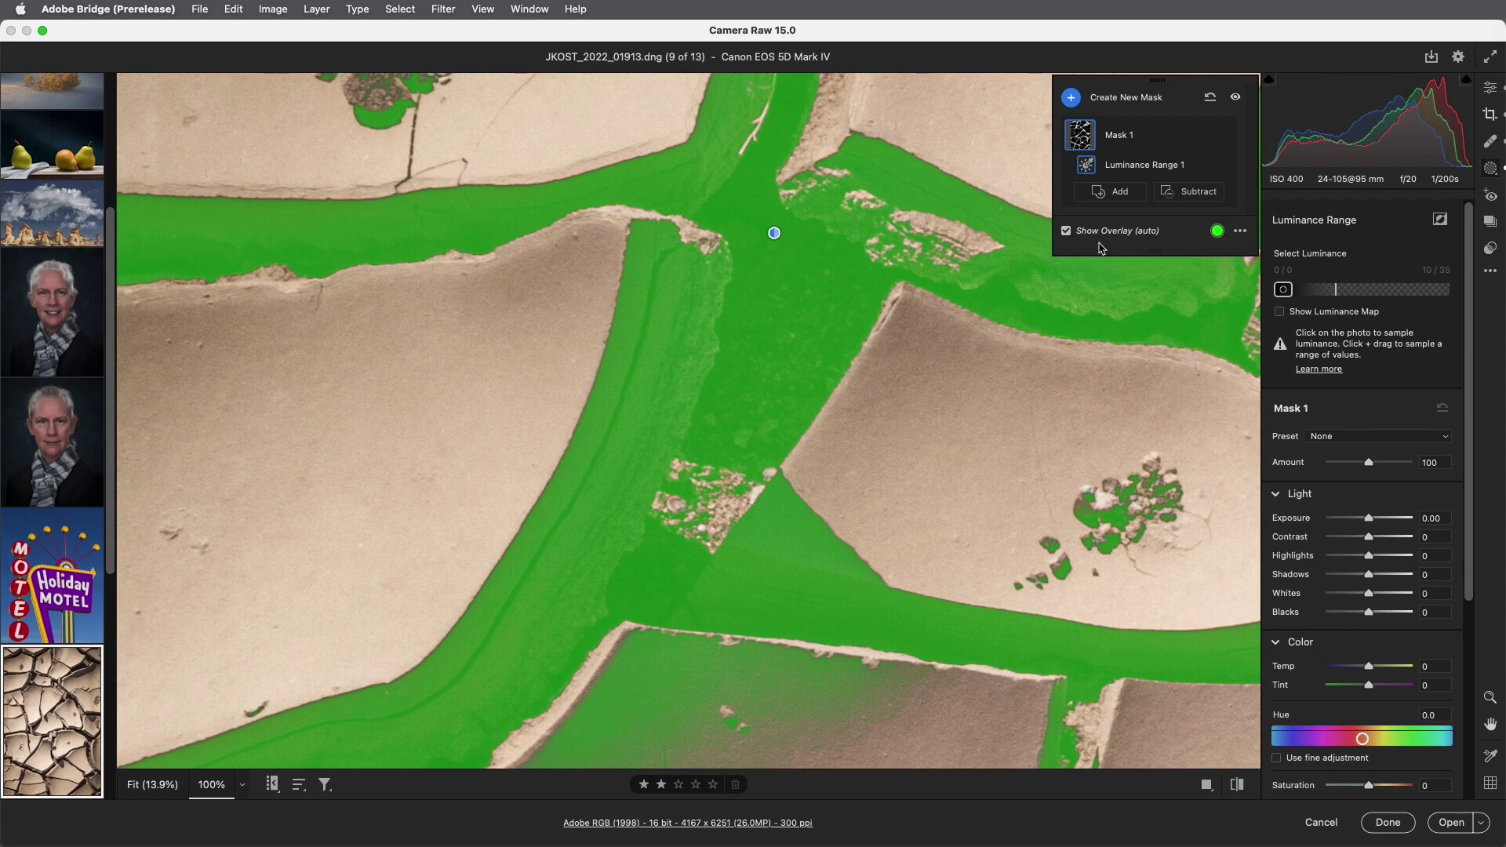
- Change the mask overlay color to red
{"action": "left_click", "coordinate": [1217, 232]}
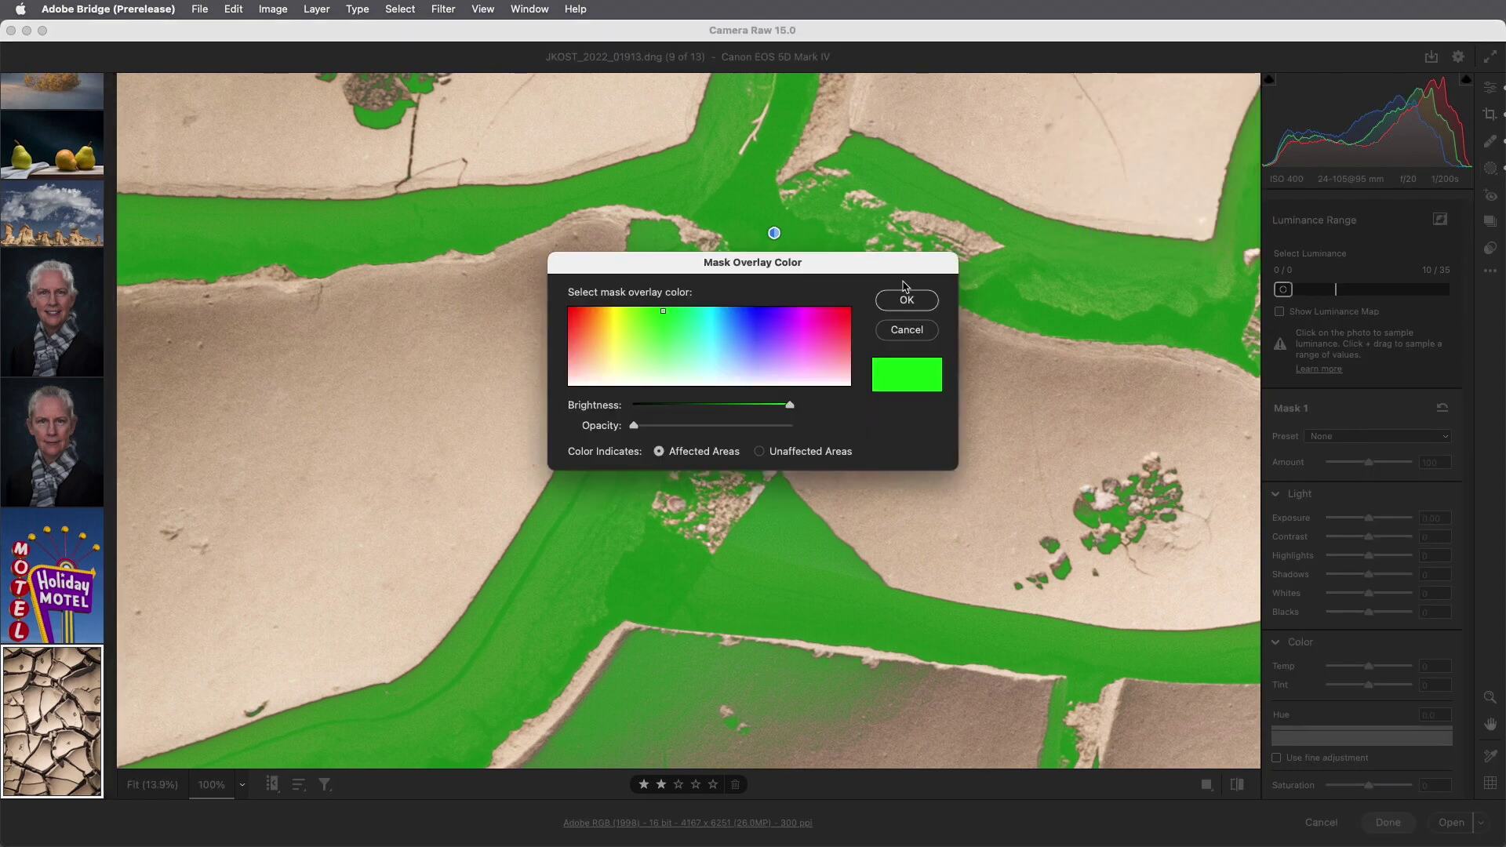
{"action": "left_click_drag", "start_coordinate": [612, 316], "coordinate": [551, 290]}
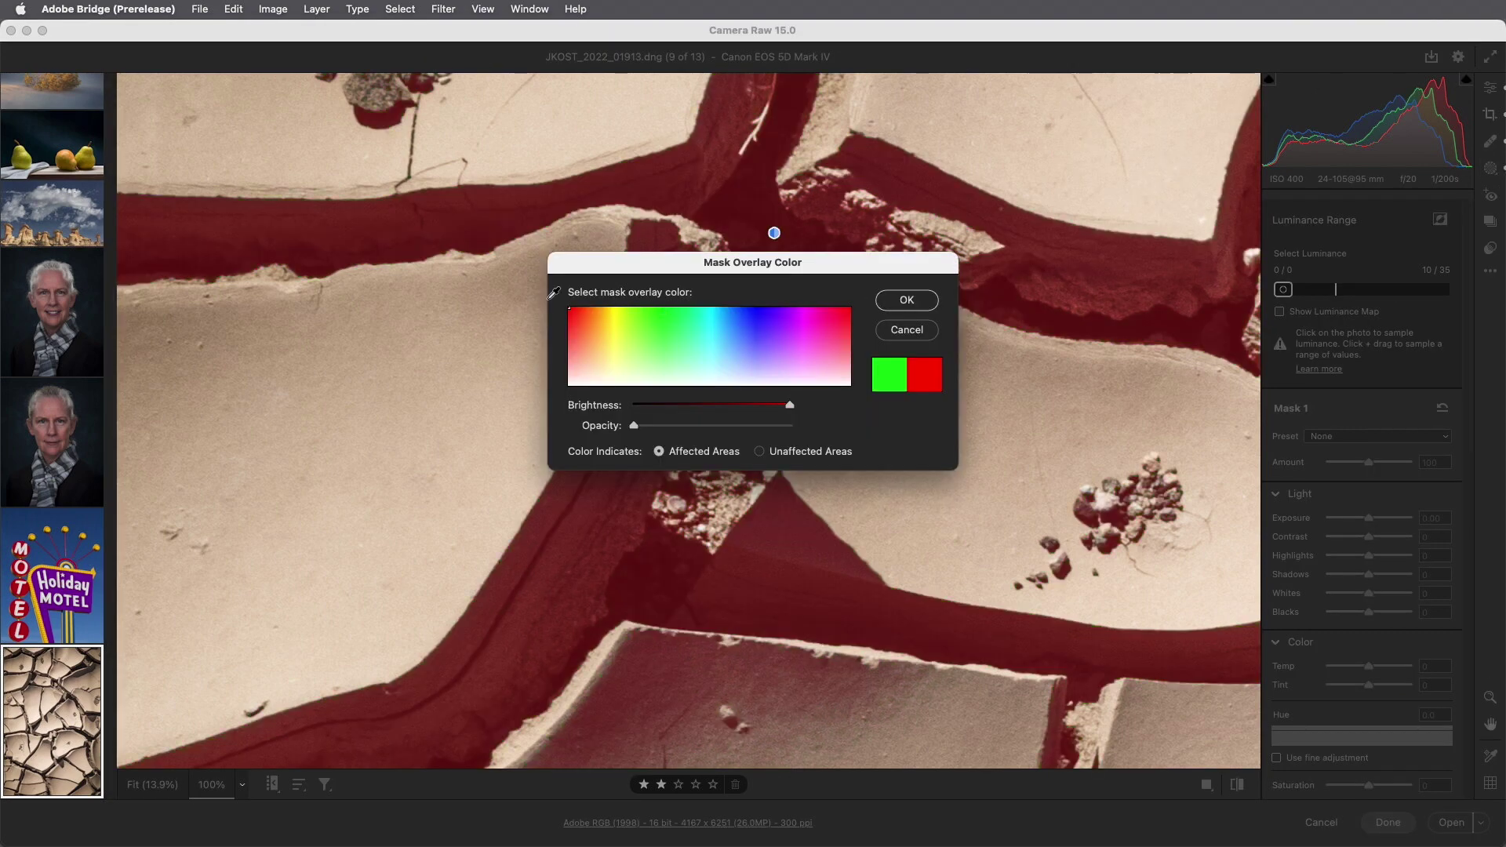
{"action": "left_click", "coordinate": [904, 300]}
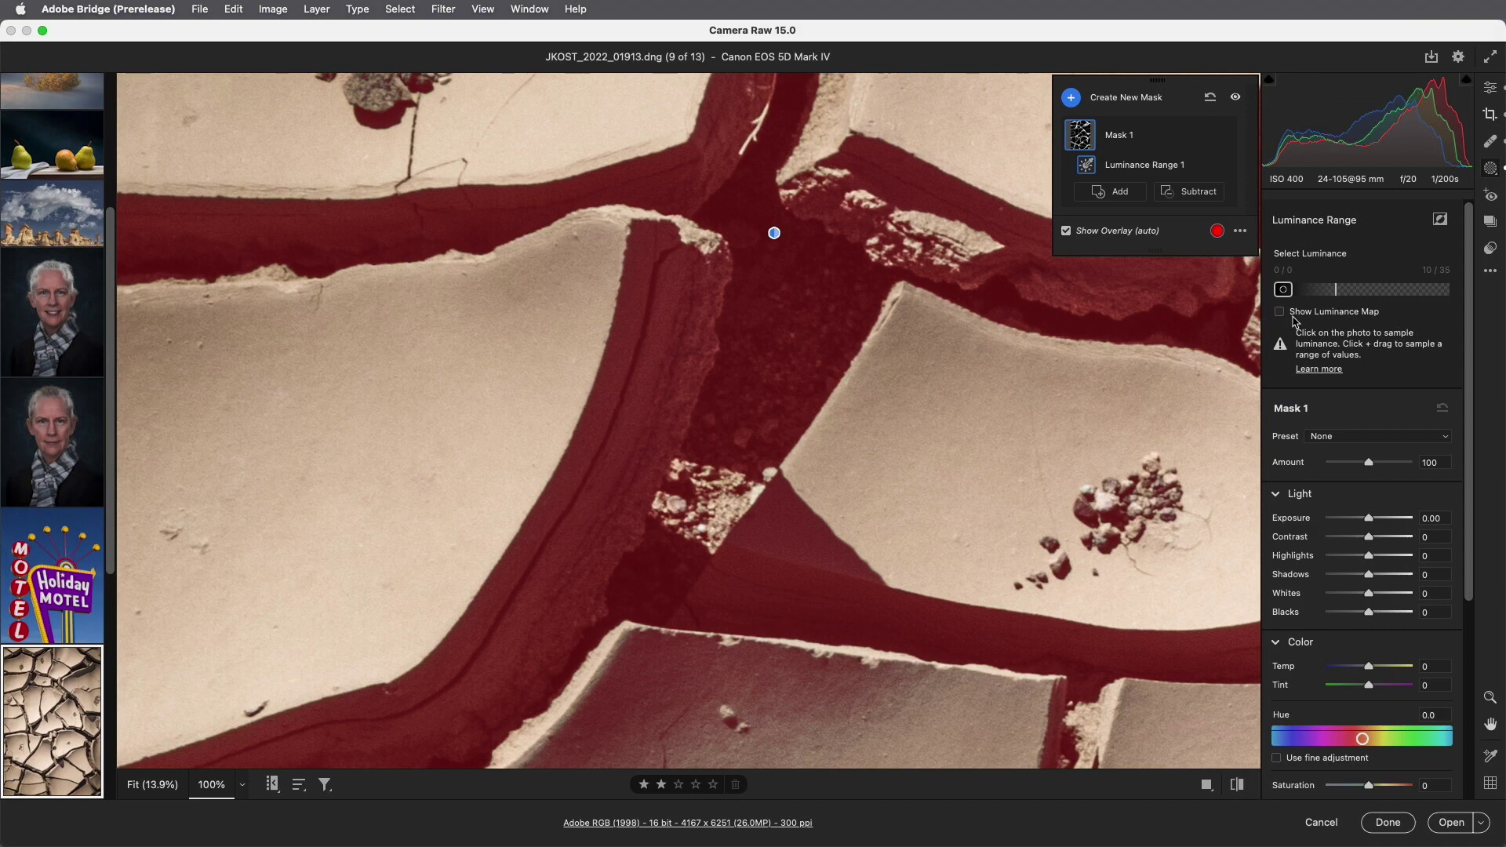
- Show the luminance map and try extending the selected range up to 26, with its upper falloff at 59 and at 33
{"action": "left_click", "coordinate": [1280, 312]}
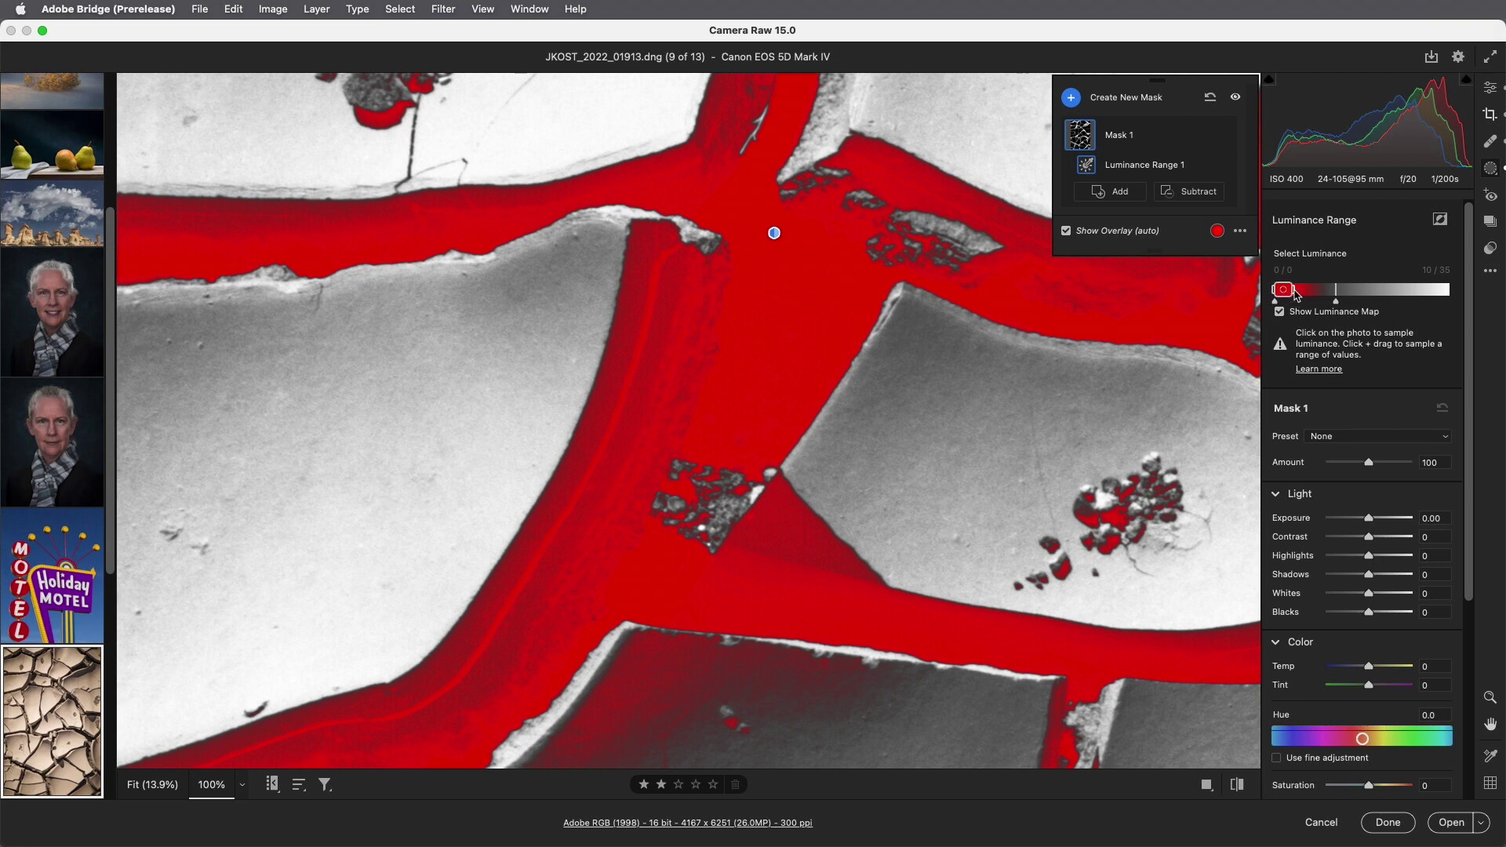
{"action": "left_click_drag", "start_coordinate": [1295, 293], "coordinate": [1325, 293]}
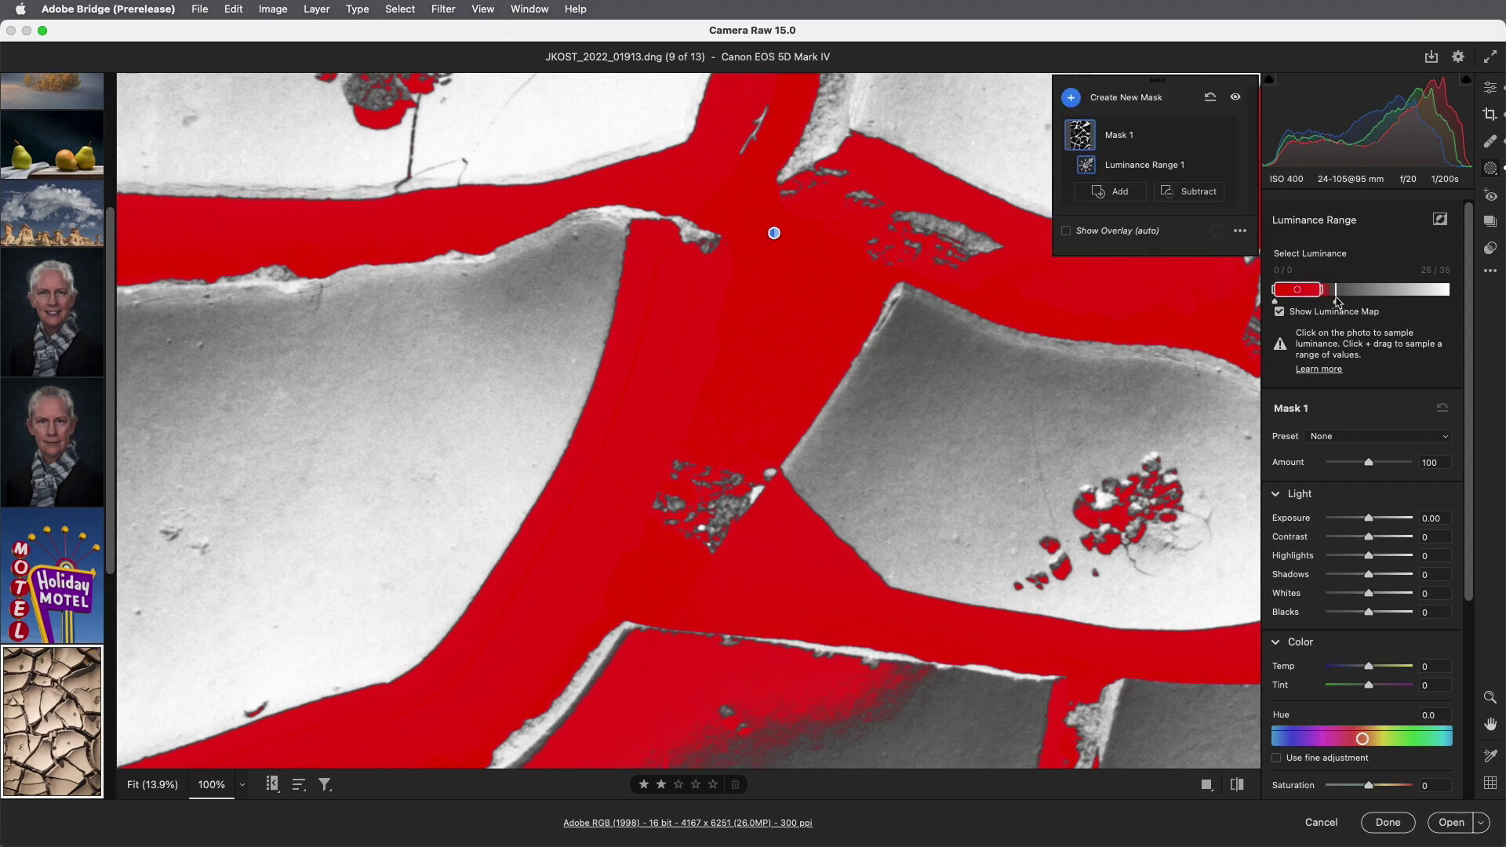
{"action": "left_click_drag", "start_coordinate": [1337, 304], "coordinate": [1379, 306]}
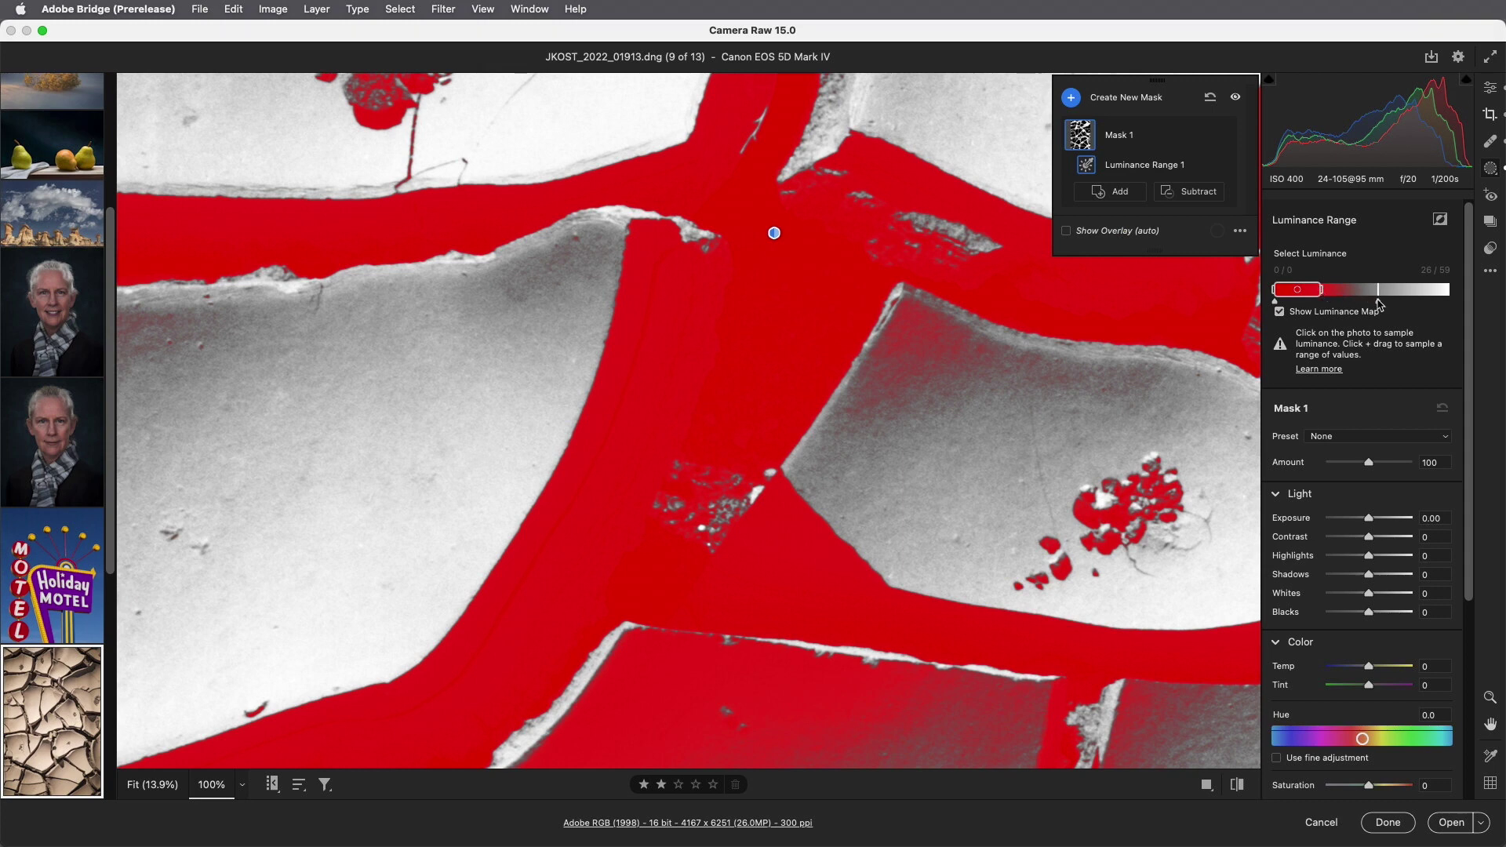
{"action": "left_click_drag", "start_coordinate": [1379, 304], "coordinate": [1331, 304]}
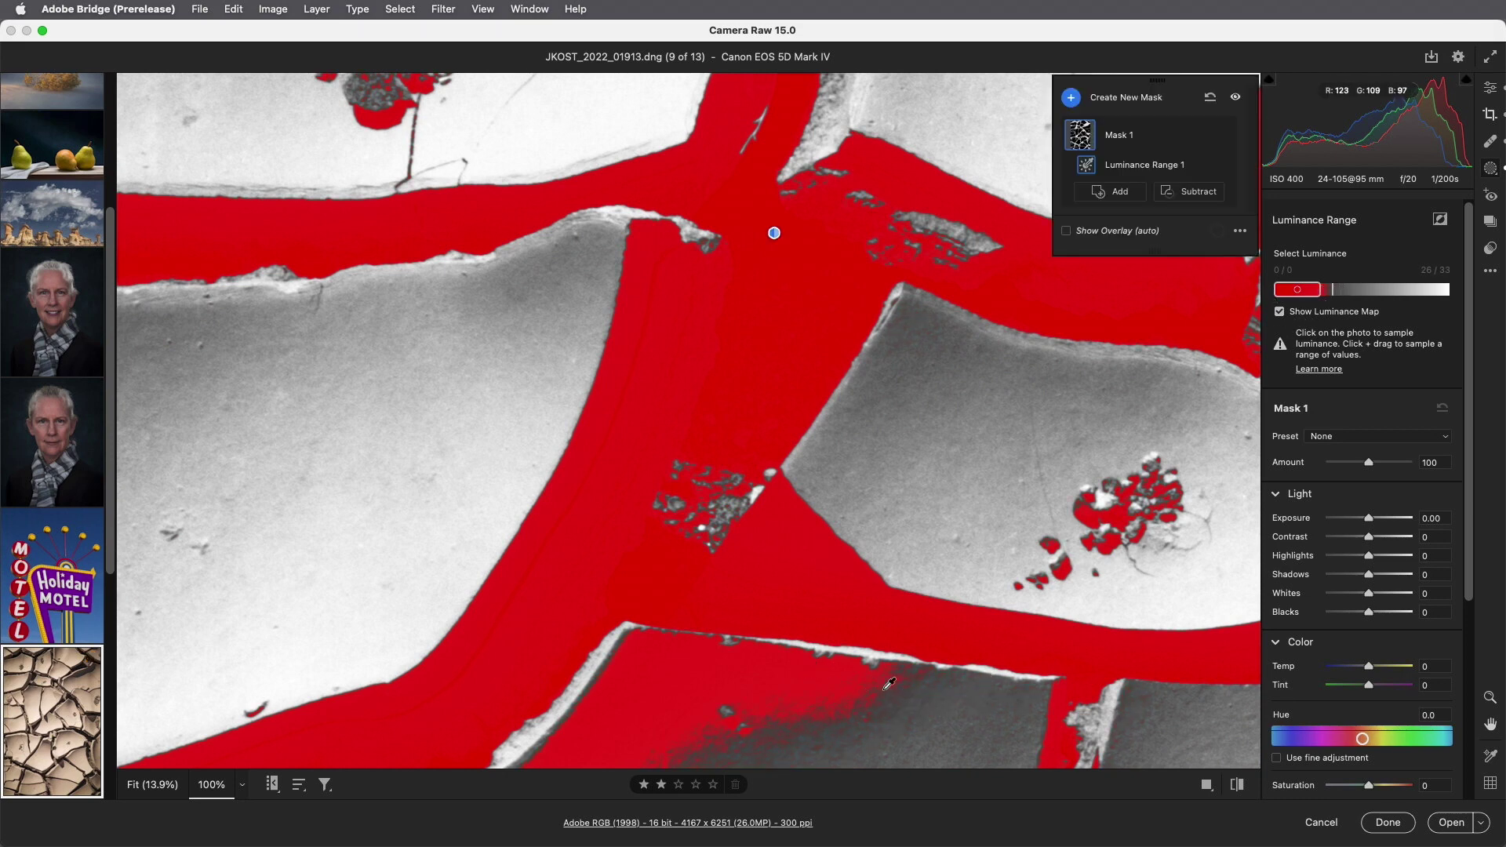
- Try shifting the luminance range to the highlights, 74 to 100, and widen its lower falloff to 43
{"action": "mouse_move", "coordinate": [1299, 296]}
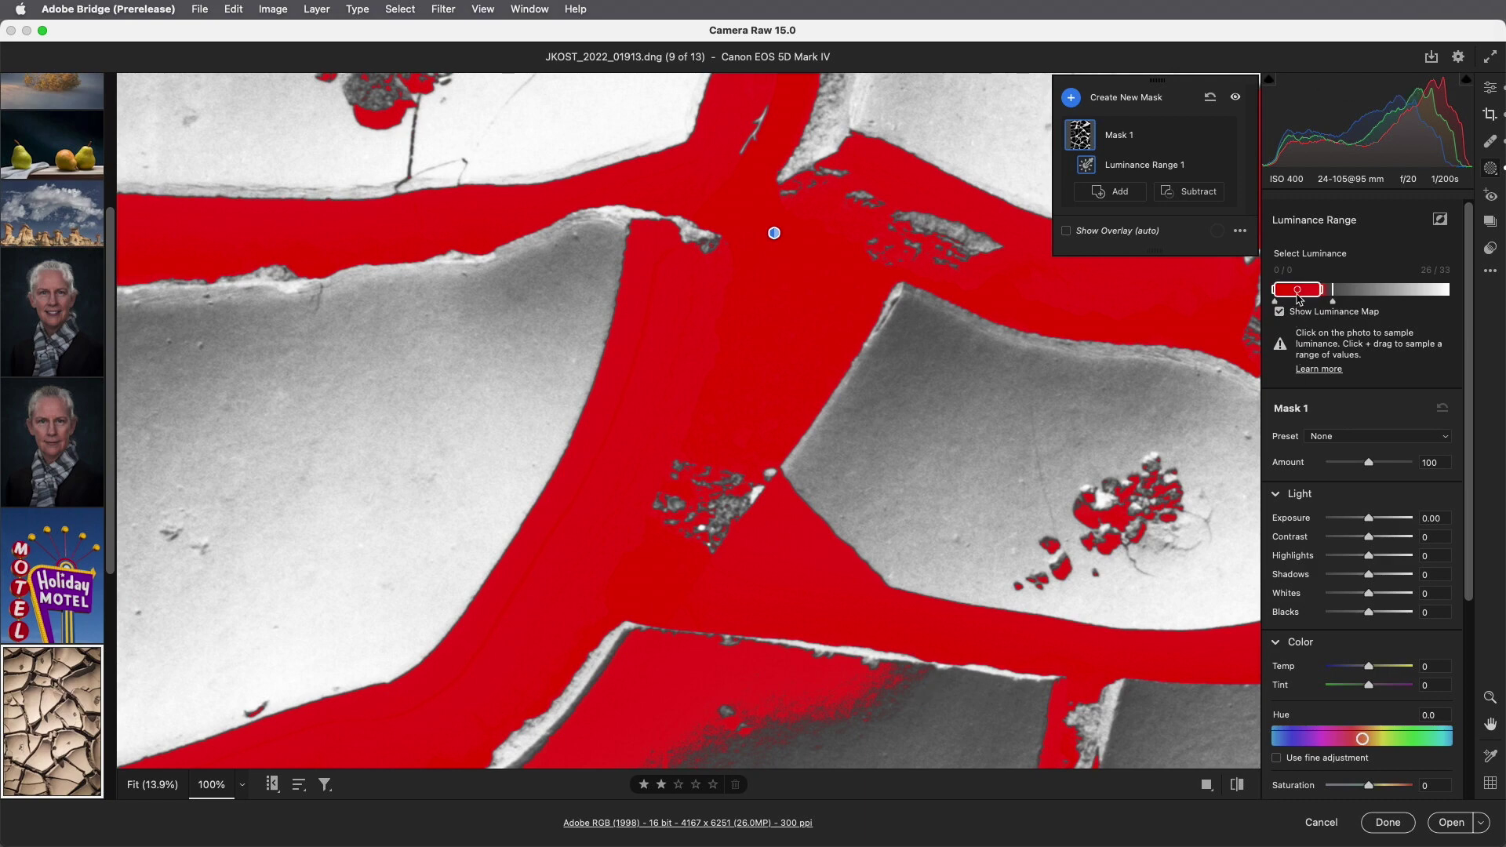
{"action": "left_click_drag", "start_coordinate": [1299, 291], "coordinate": [1441, 298]}
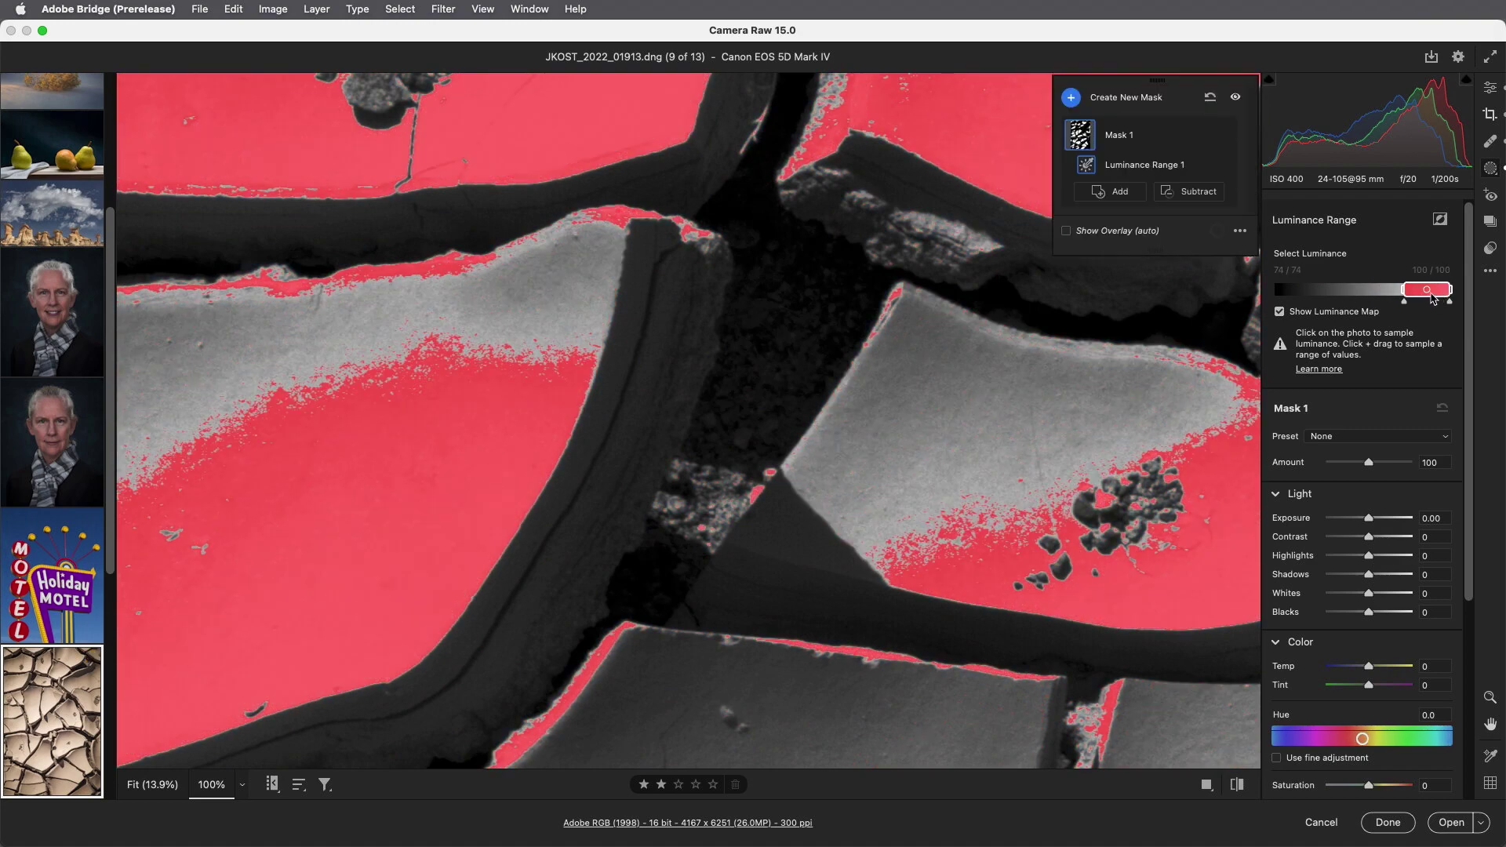
{"action": "left_click_drag", "start_coordinate": [1406, 303], "coordinate": [1353, 309]}
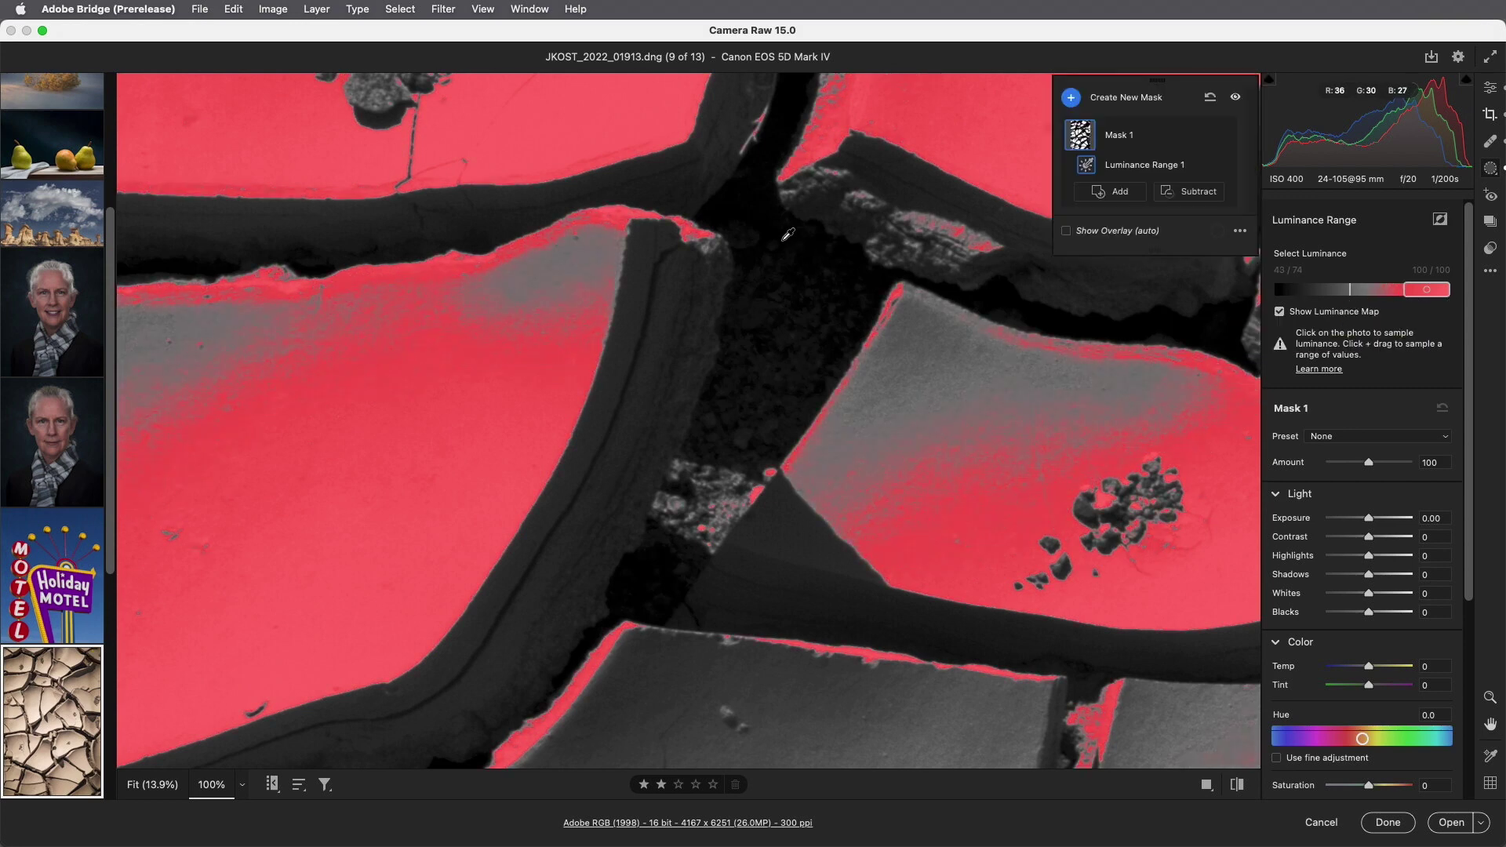
- Resample the luminance range from a small area of the dark crack and hide the luminance map
{"action": "left_click_drag", "start_coordinate": [765, 235], "coordinate": [796, 259]}
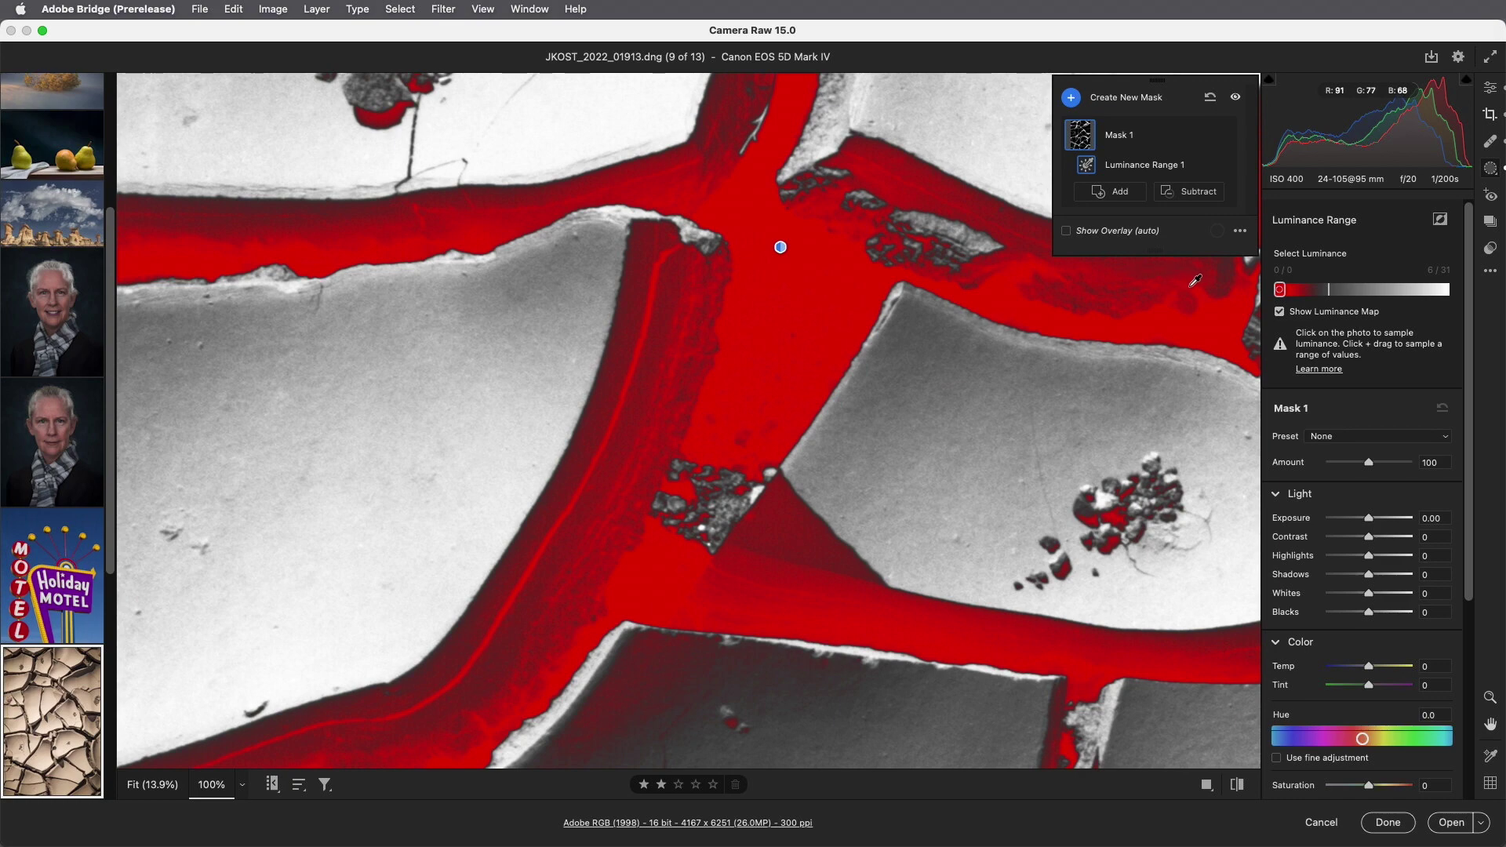
{"action": "left_click", "coordinate": [1280, 313]}
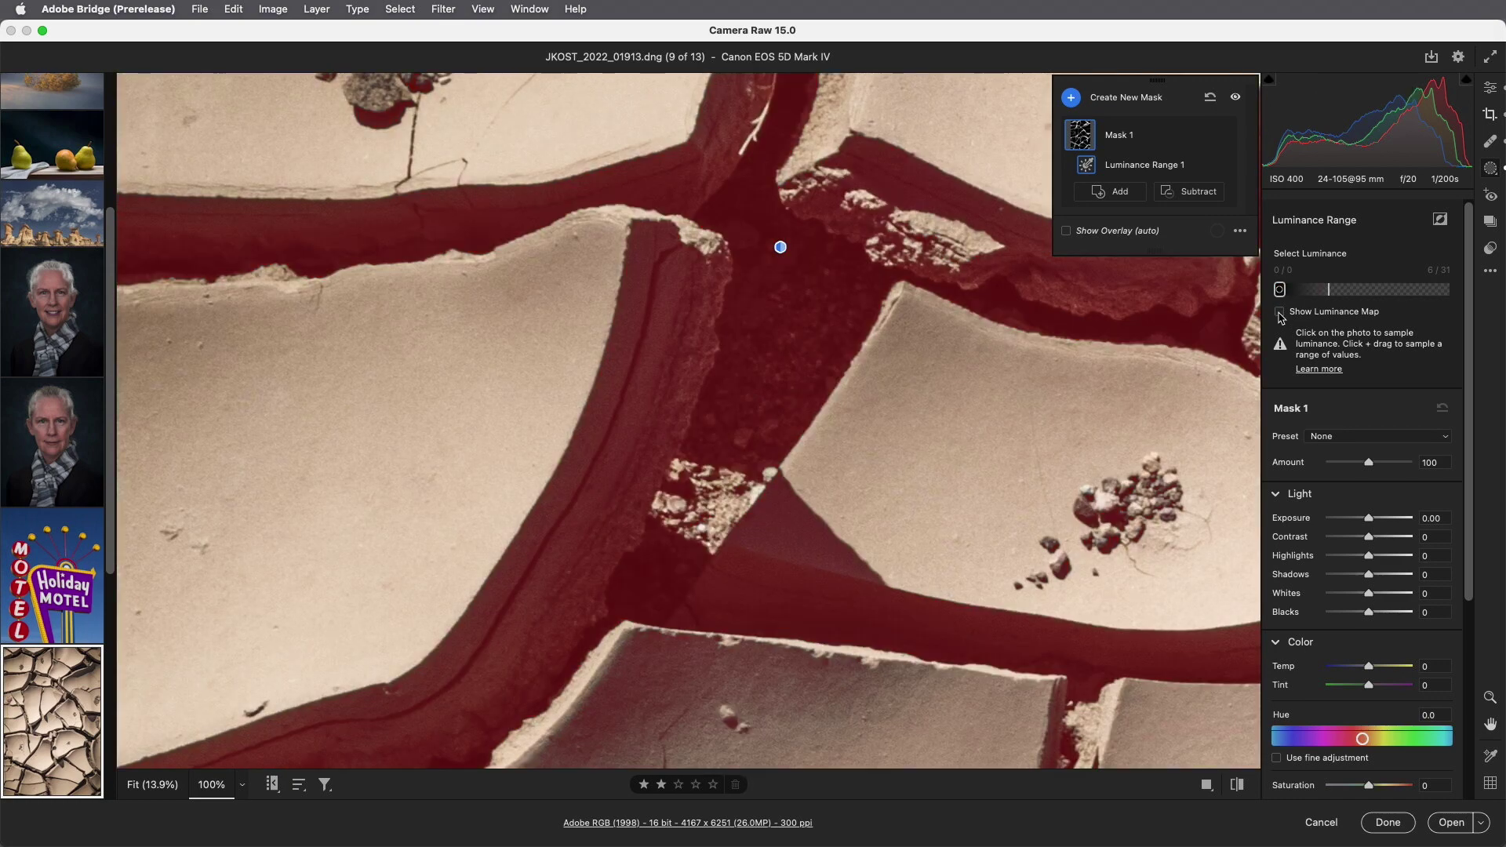
- Set the luminance range's upper falloff to 24 and collapse the Light adjustments
{"action": "key", "text": "alt"}
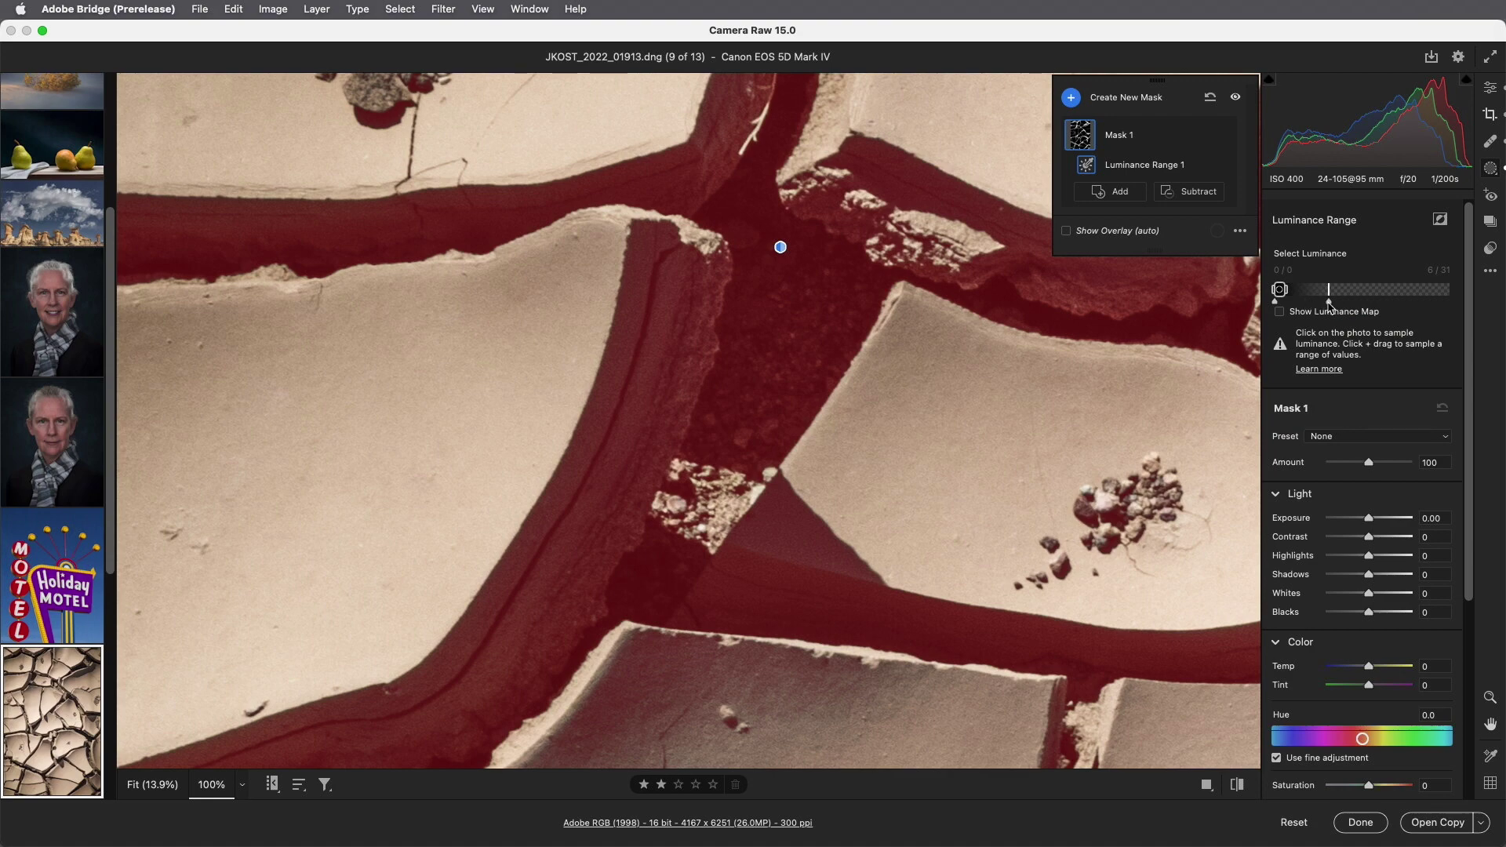
{"action": "mouse_move", "coordinate": [1328, 306]}
{"action": "left_mouse_down"}
{"action": "mouse_move", "coordinate": [1314, 306]}
{"action": "mouse_move", "coordinate": [1341, 306]}
{"action": "mouse_move", "coordinate": [1318, 306]}
{"action": "left_mouse_up"}
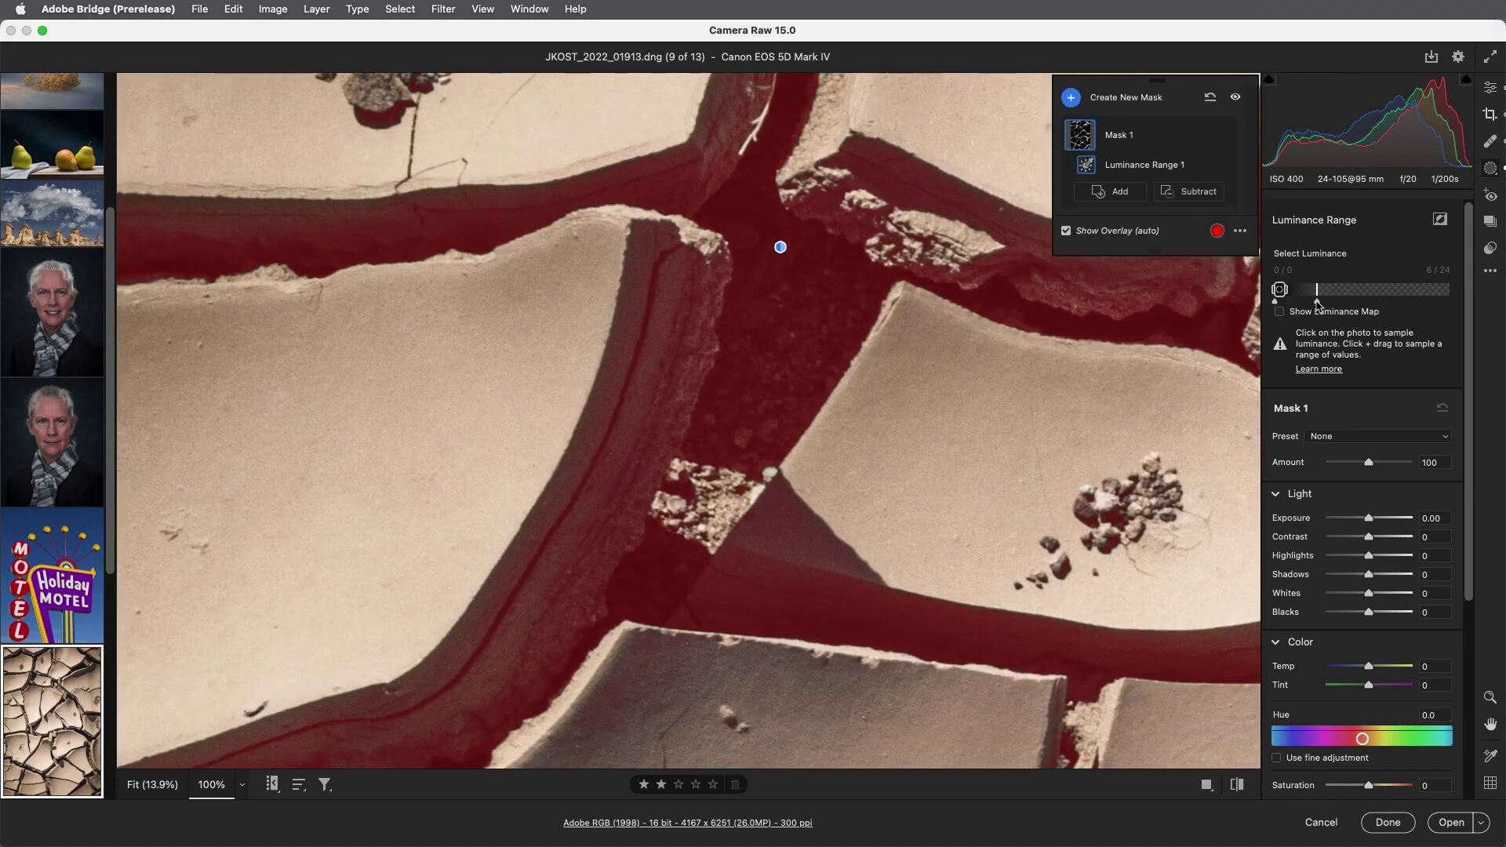
{"action": "left_click", "coordinate": [1277, 494]}
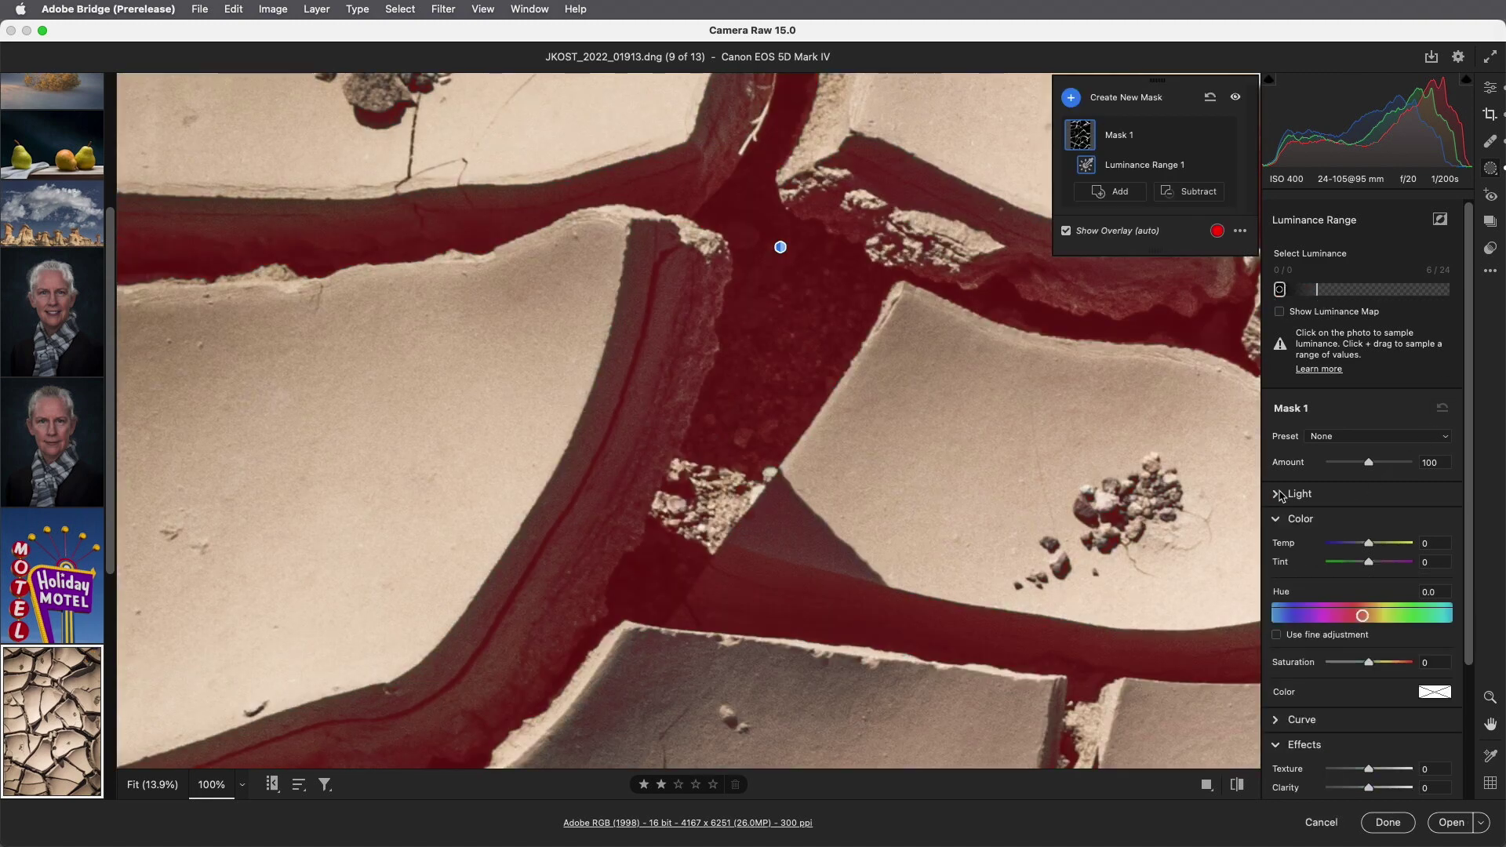
- Set the mask's noise reduction to +100 and extend the luminance range's upper limit to 16
{"action": "left_click", "coordinate": [1277, 519]}
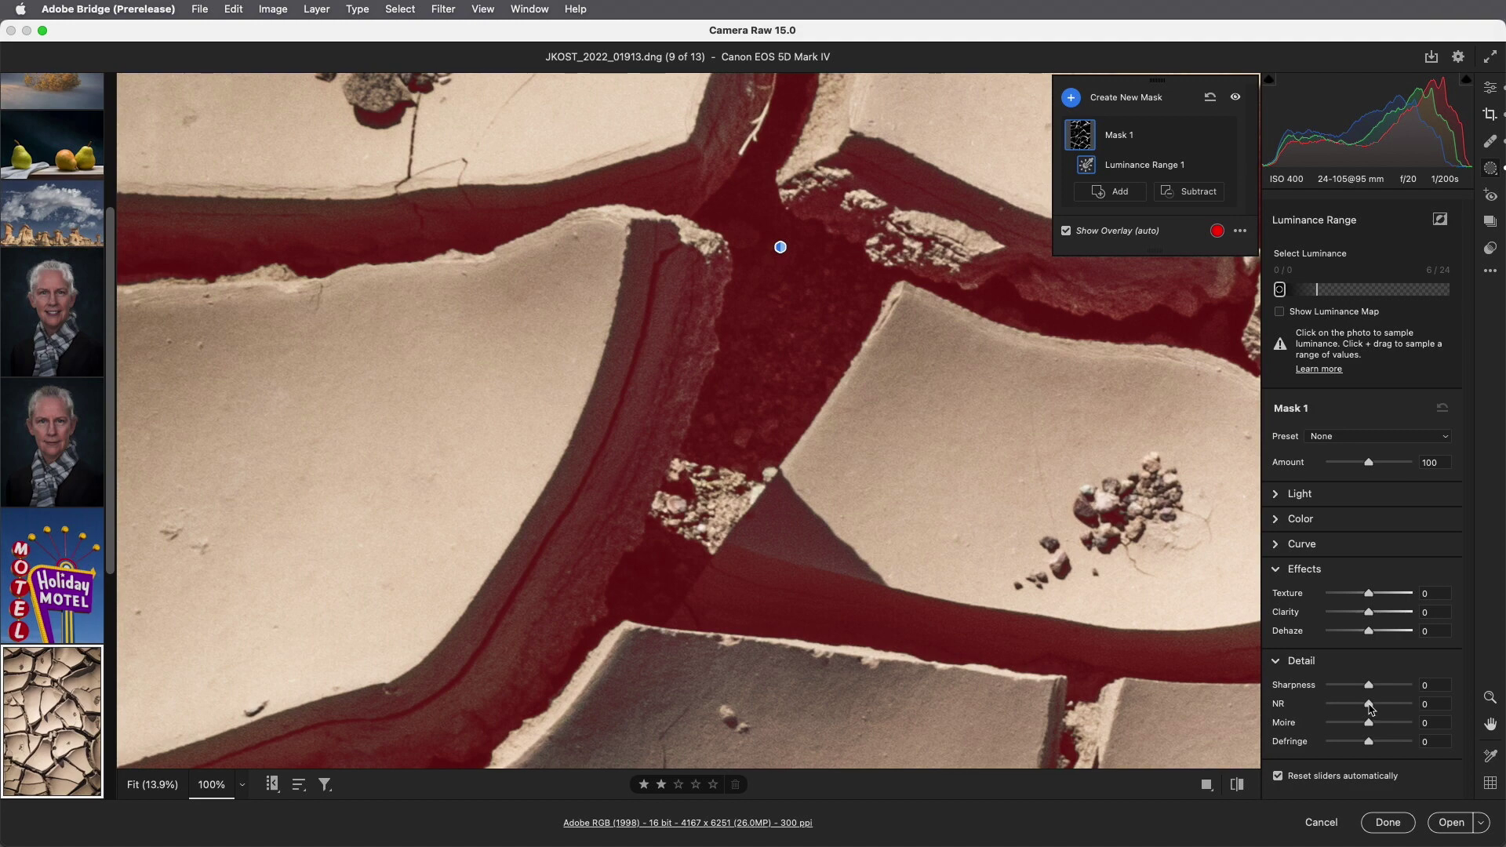
{"action": "left_click_drag", "start_coordinate": [1371, 708], "coordinate": [1440, 704]}
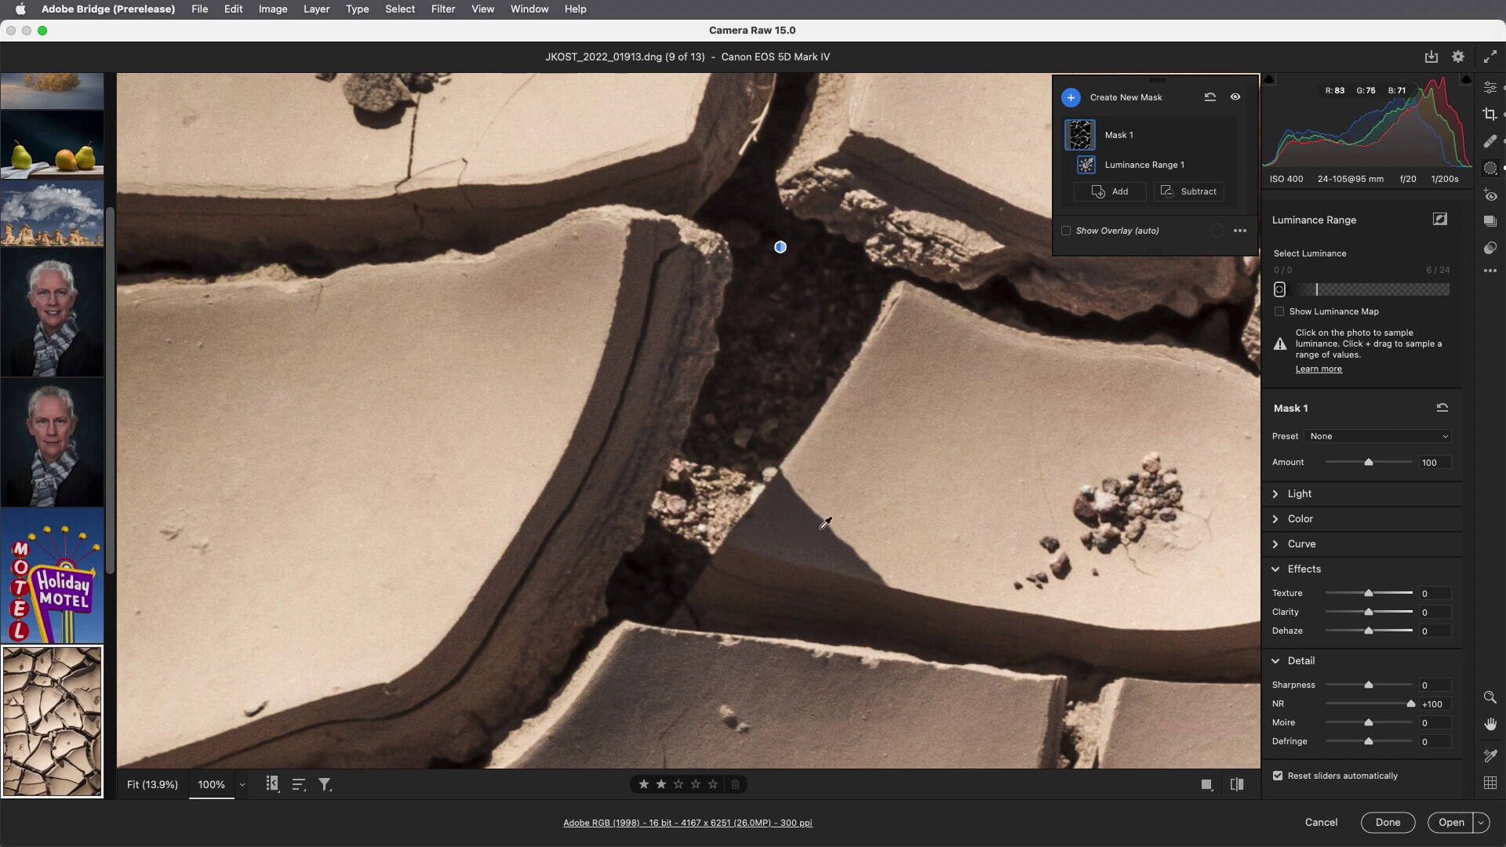
{"action": "left_click", "coordinate": [1284, 292]}
- Compare the dark cracks with and without the mask's noise reduction, including up close at 200%
{"action": "left_click", "coordinate": [1223, 137]}
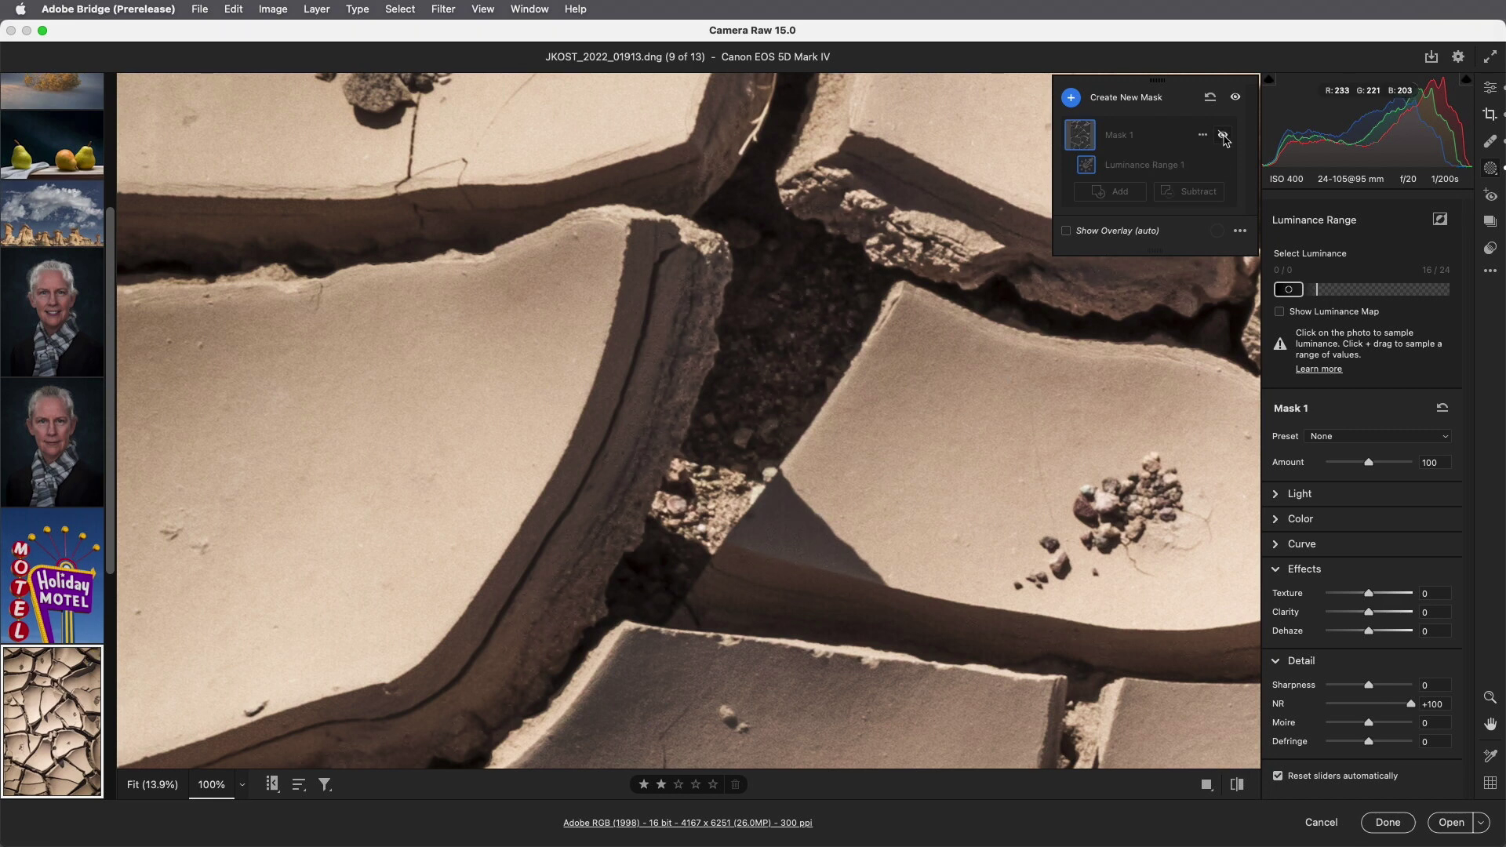
{"action": "left_click", "coordinate": [1223, 136]}
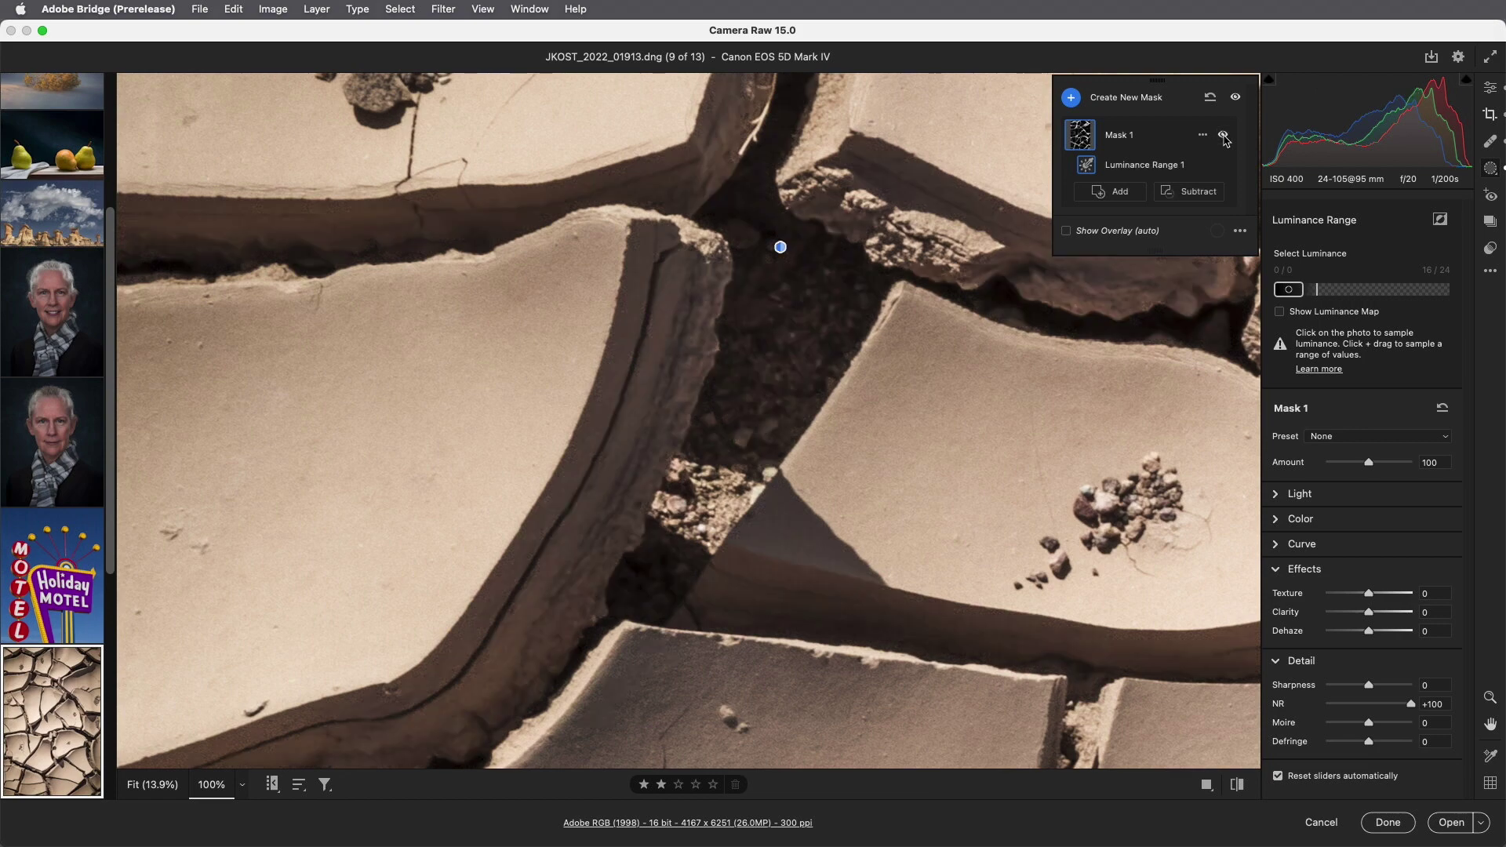
{"action": "key", "text": "super+equal"}
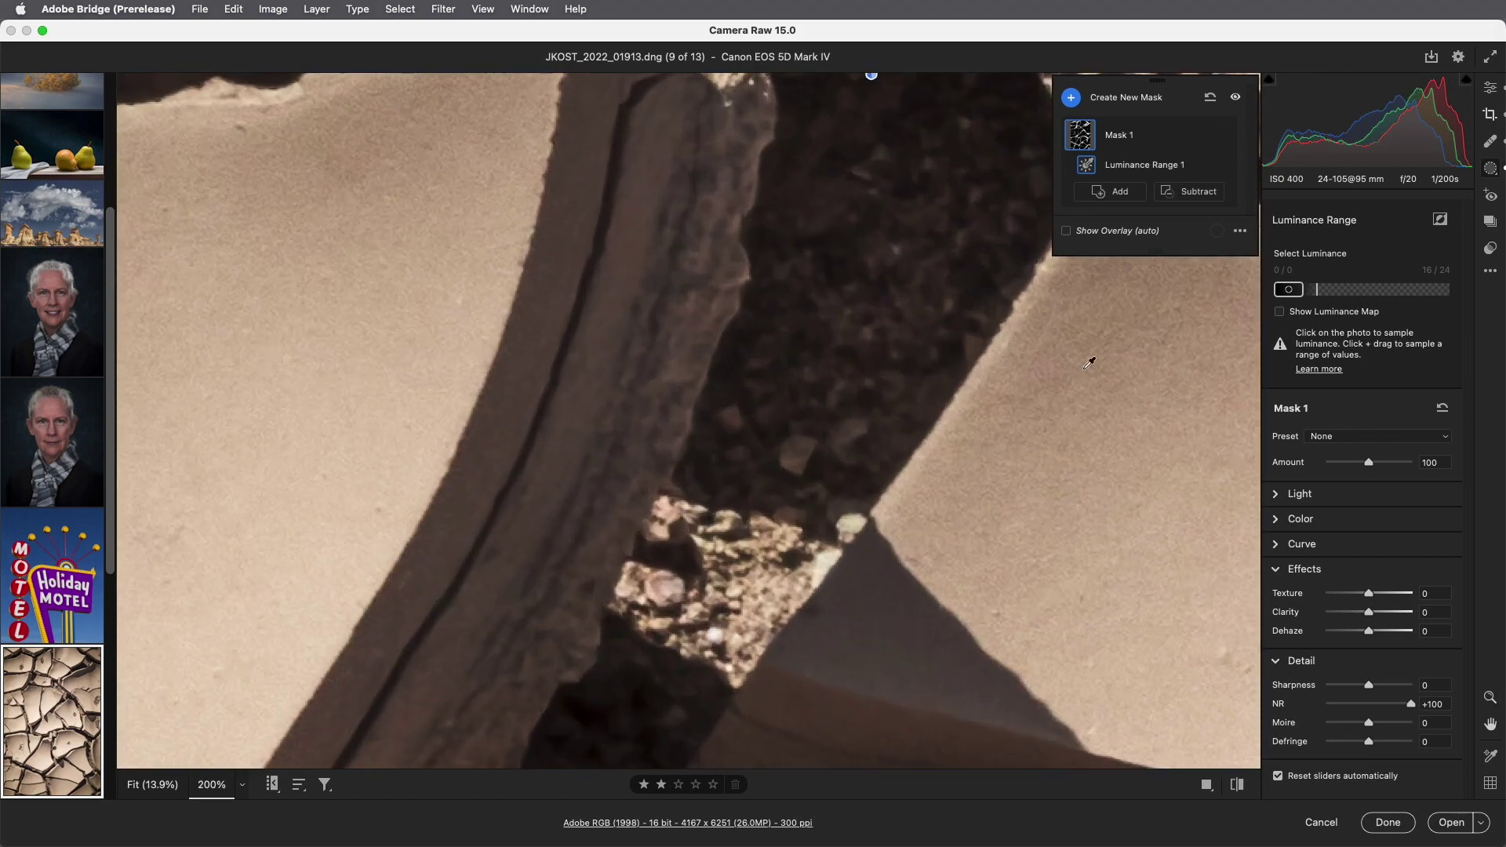
{"action": "left_click_drag", "start_coordinate": [1086, 356], "coordinate": [972, 298]}
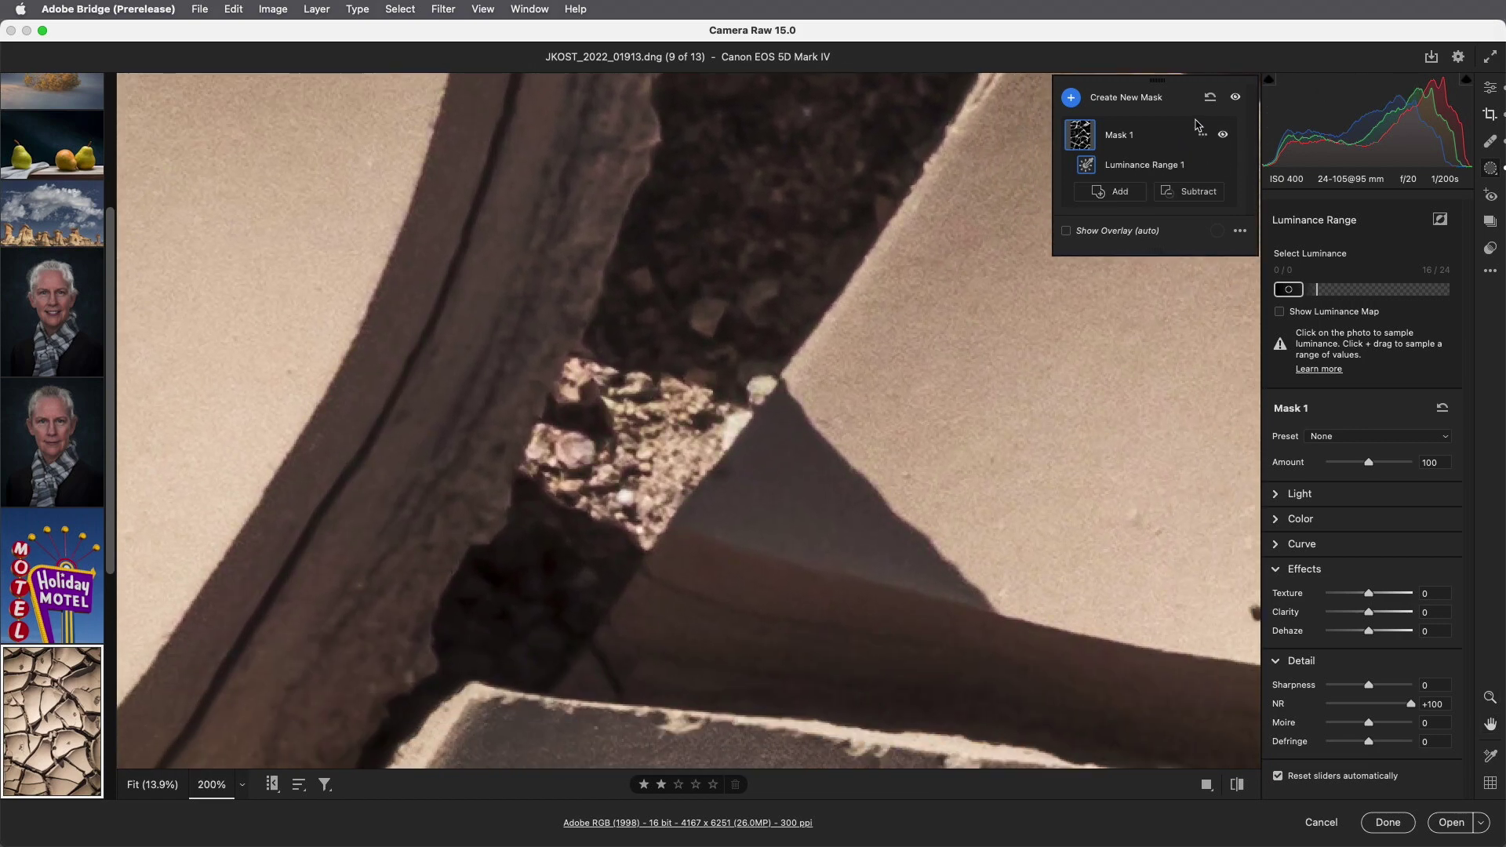
{"action": "left_click", "coordinate": [1236, 98]}
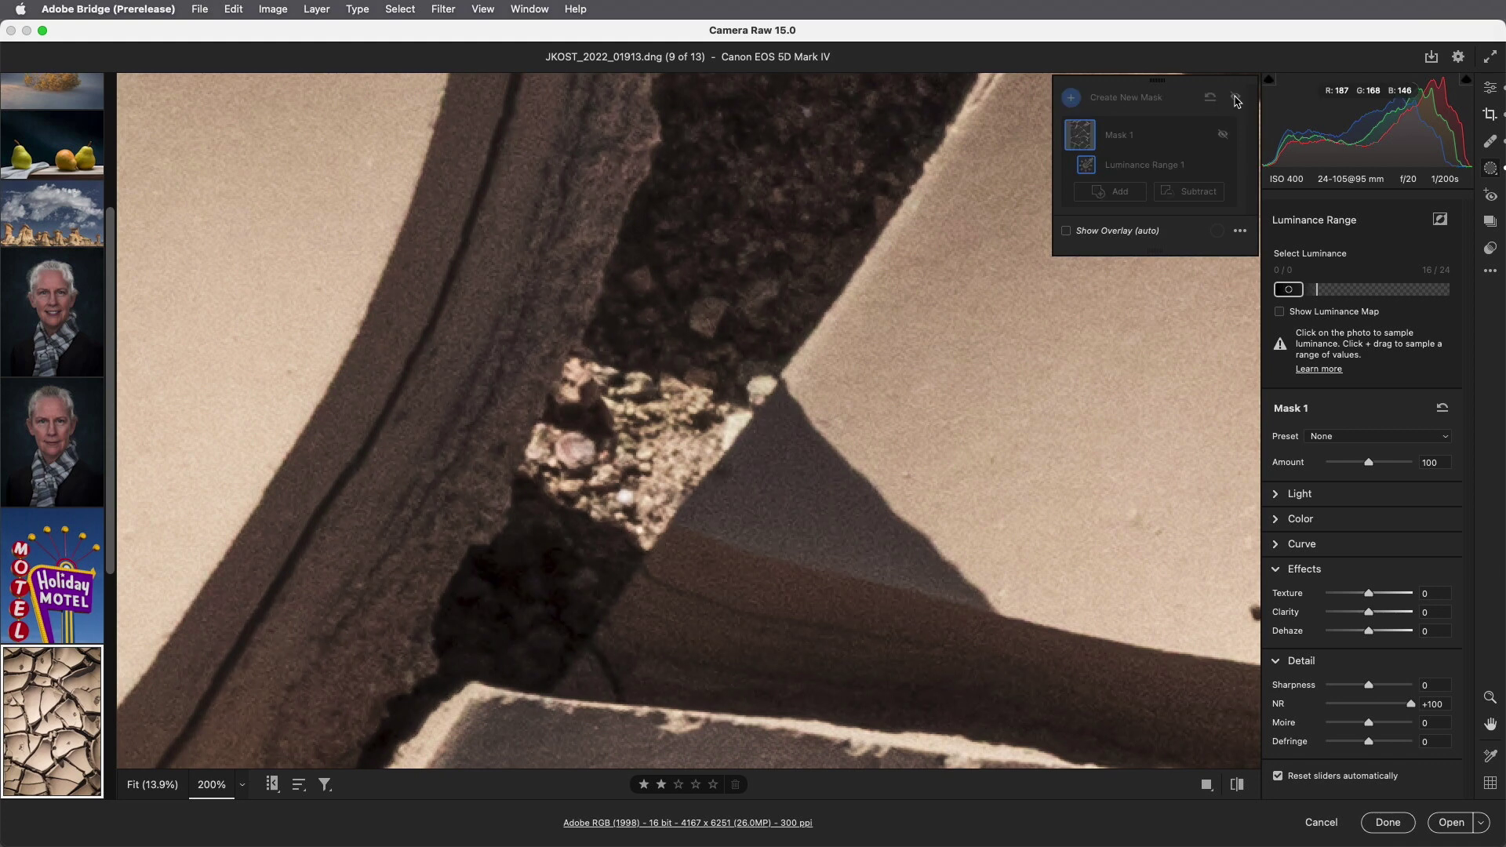
{"action": "left_click", "coordinate": [1236, 97]}
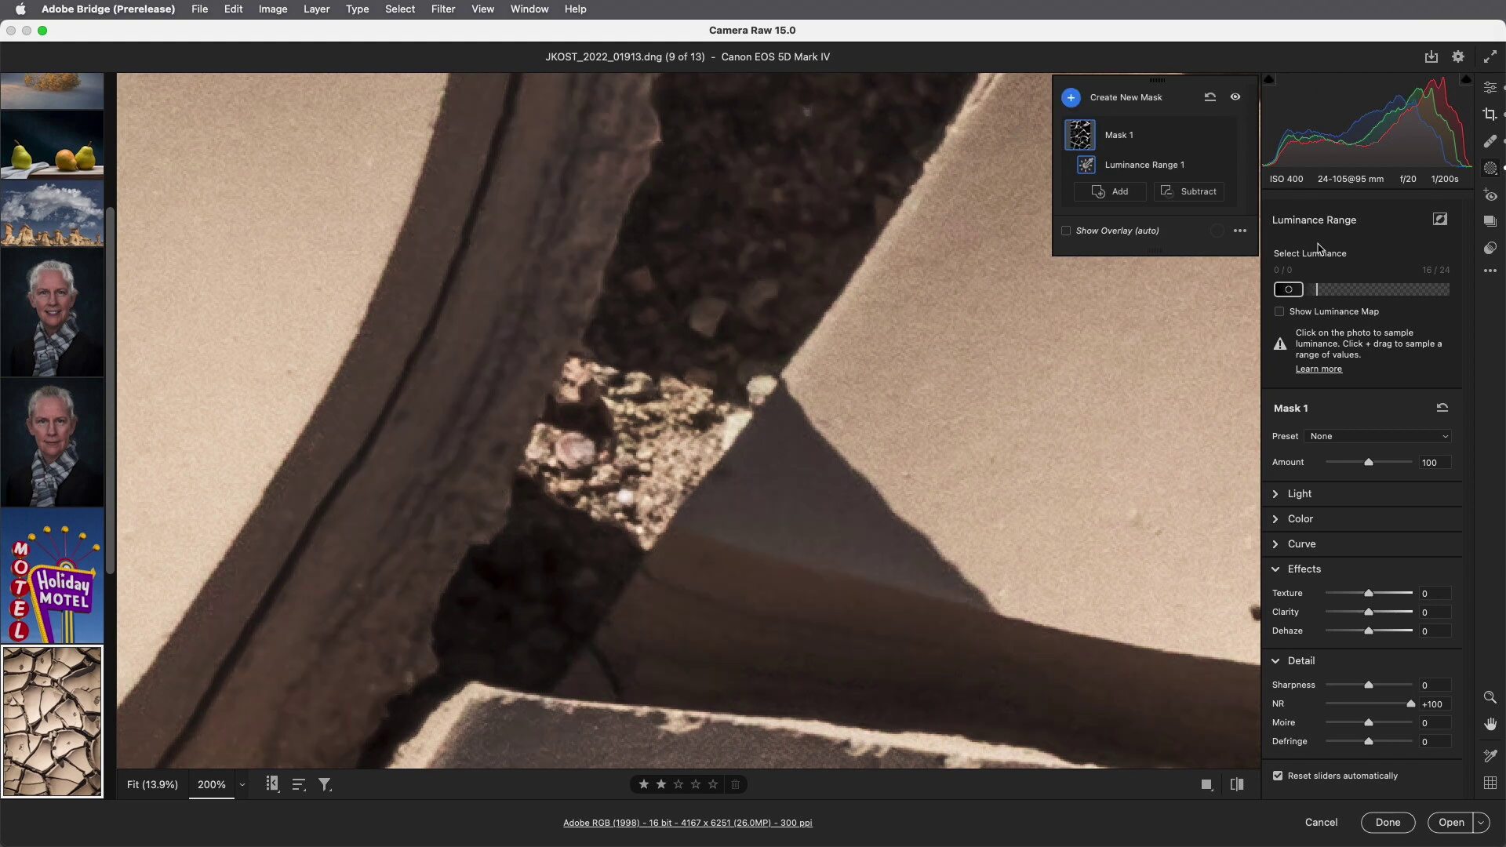
- Widen the luminance range's upper falloff to 42 and compare the photo with and without the masks
{"action": "left_click_drag", "start_coordinate": [1318, 303], "coordinate": [1350, 303]}
{"action": "left_click", "coordinate": [1236, 98]}
{"action": "left_click", "coordinate": [1236, 99]}
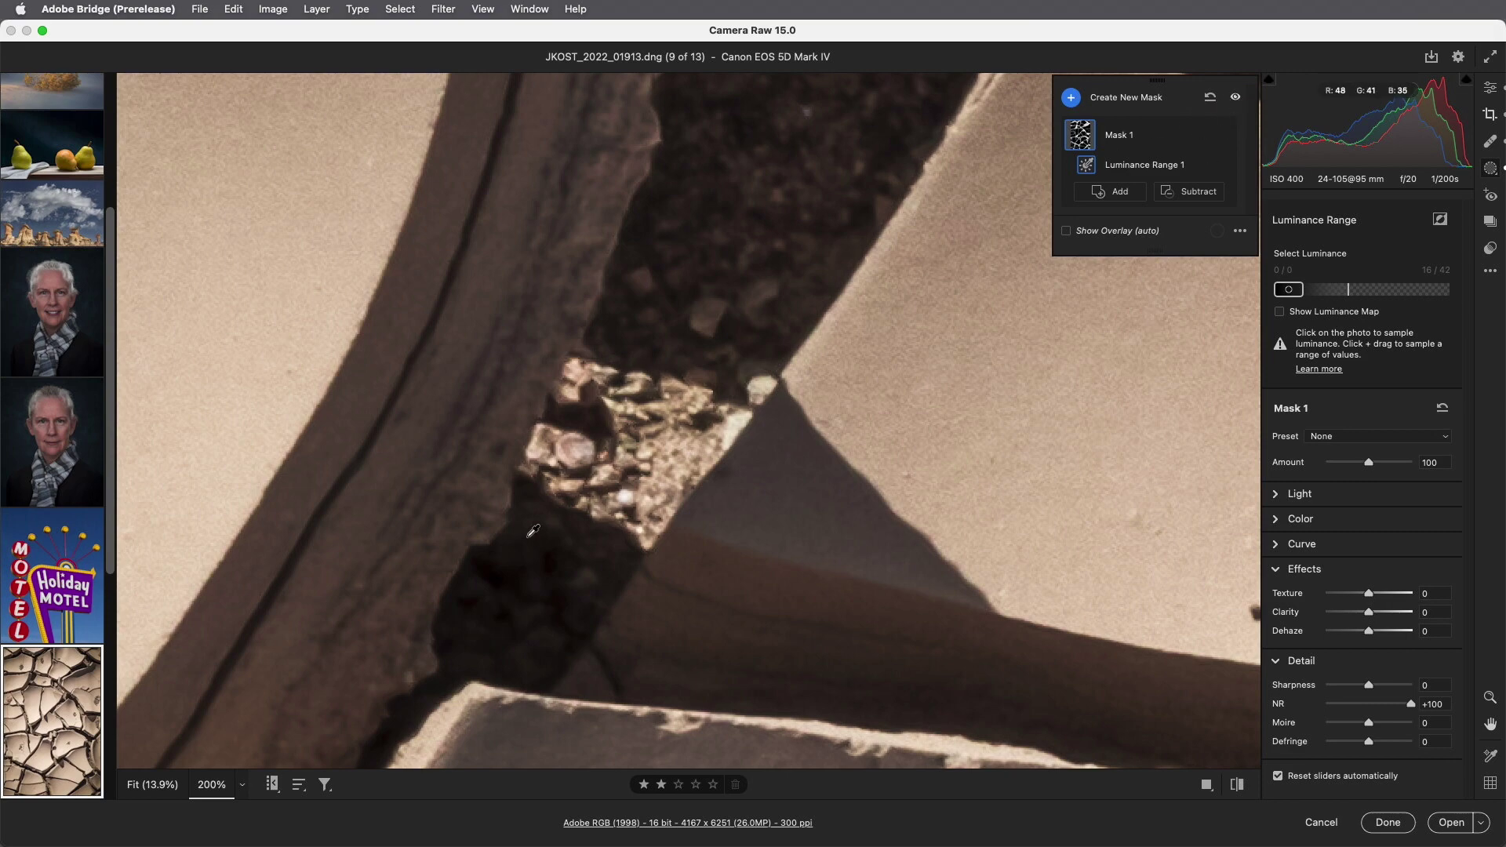
- Switch to the orange flower photo, APC_0164.dng, and create a Depth Range mask sampled from the flower's thick stem
{"action": "left_click", "coordinate": [171, 786]}
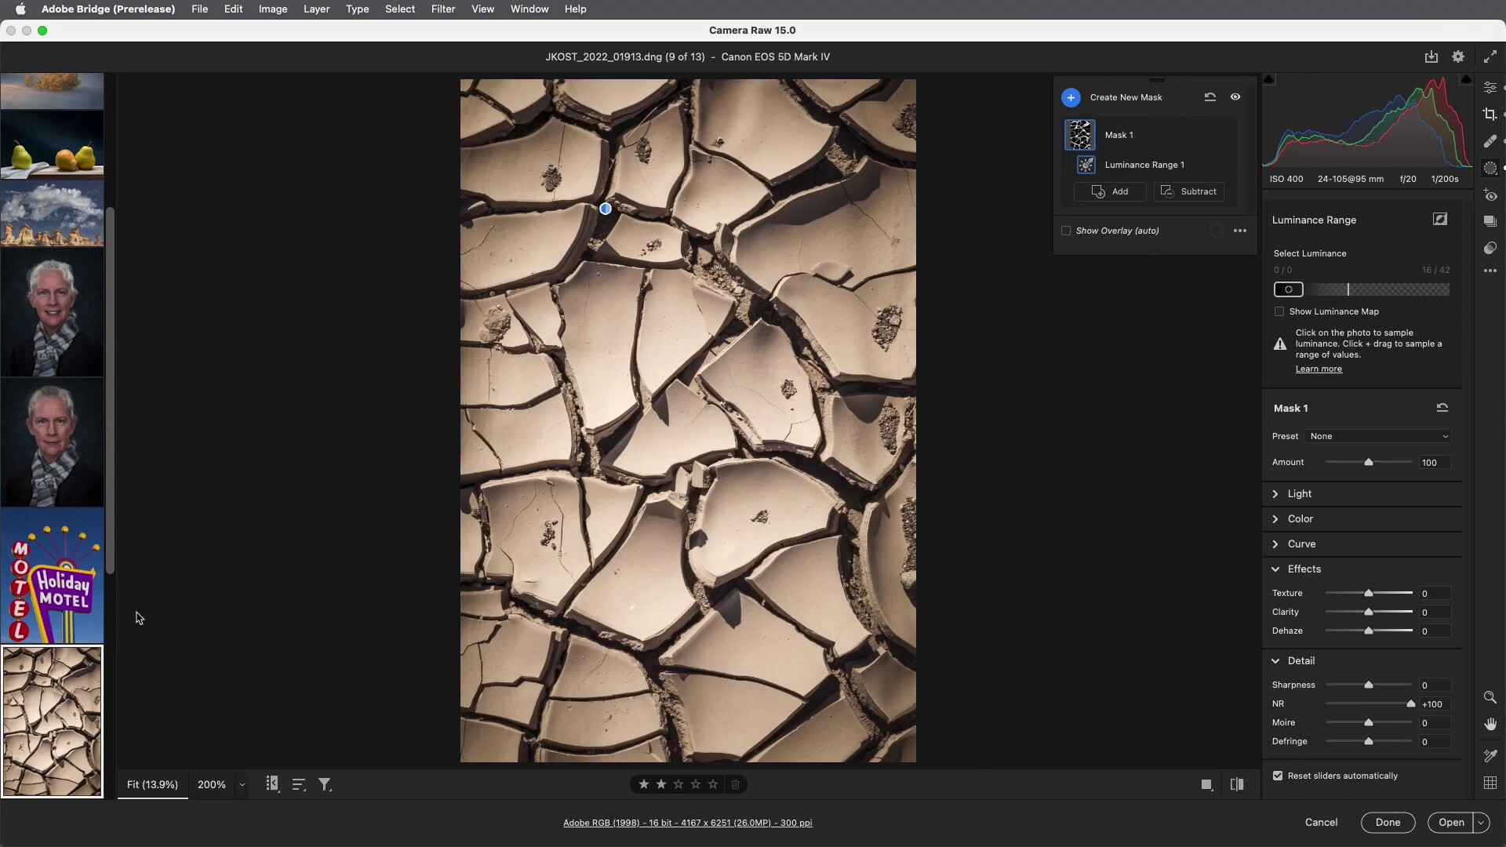
{"action": "left_click_drag", "start_coordinate": [110, 566], "coordinate": [110, 708]}
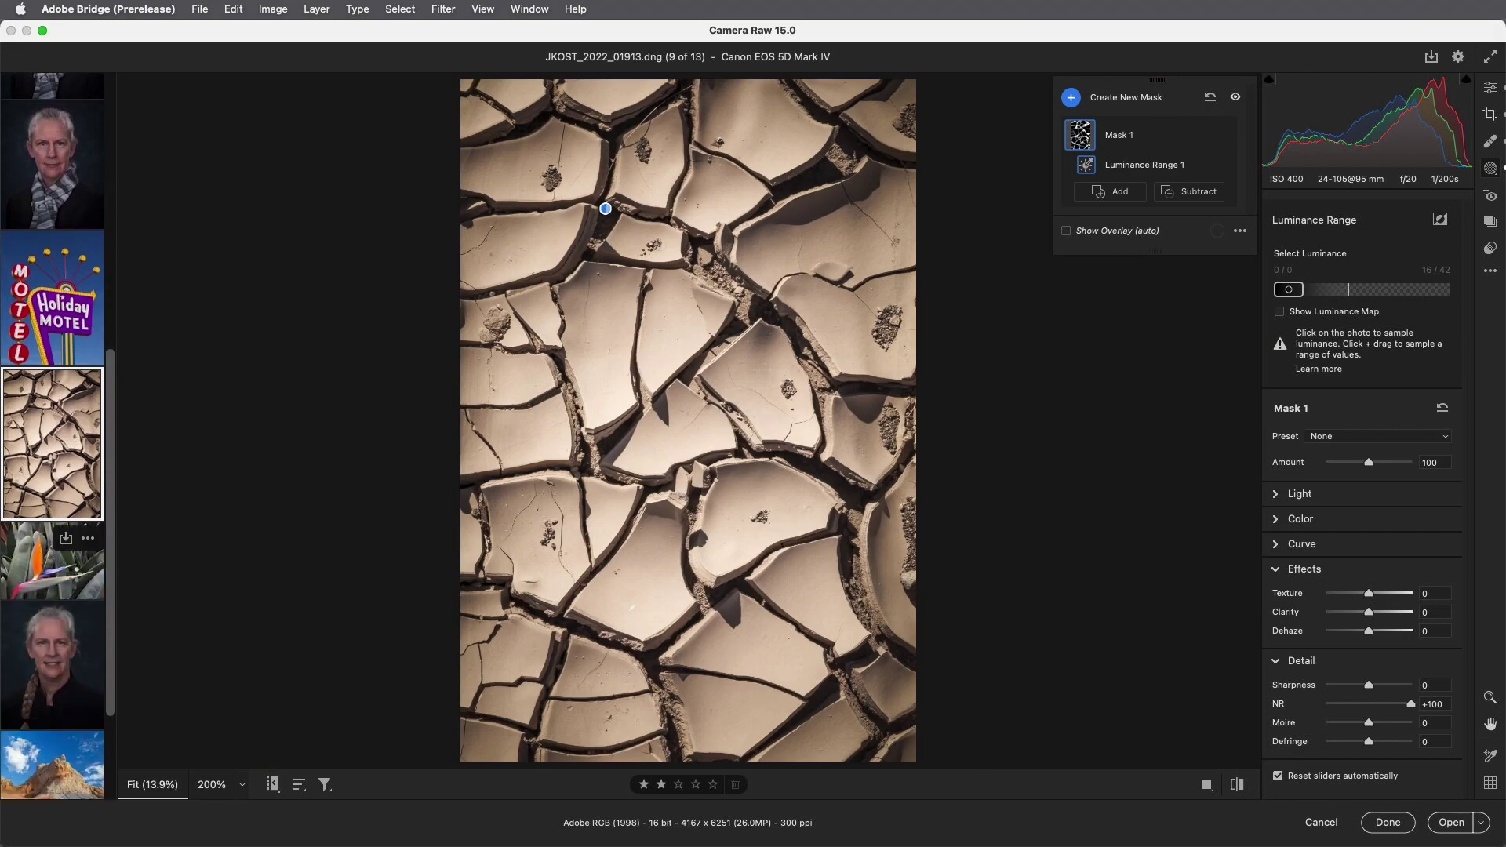
{"action": "left_click", "coordinate": [75, 579]}
{"action": "left_click", "coordinate": [1307, 419]}
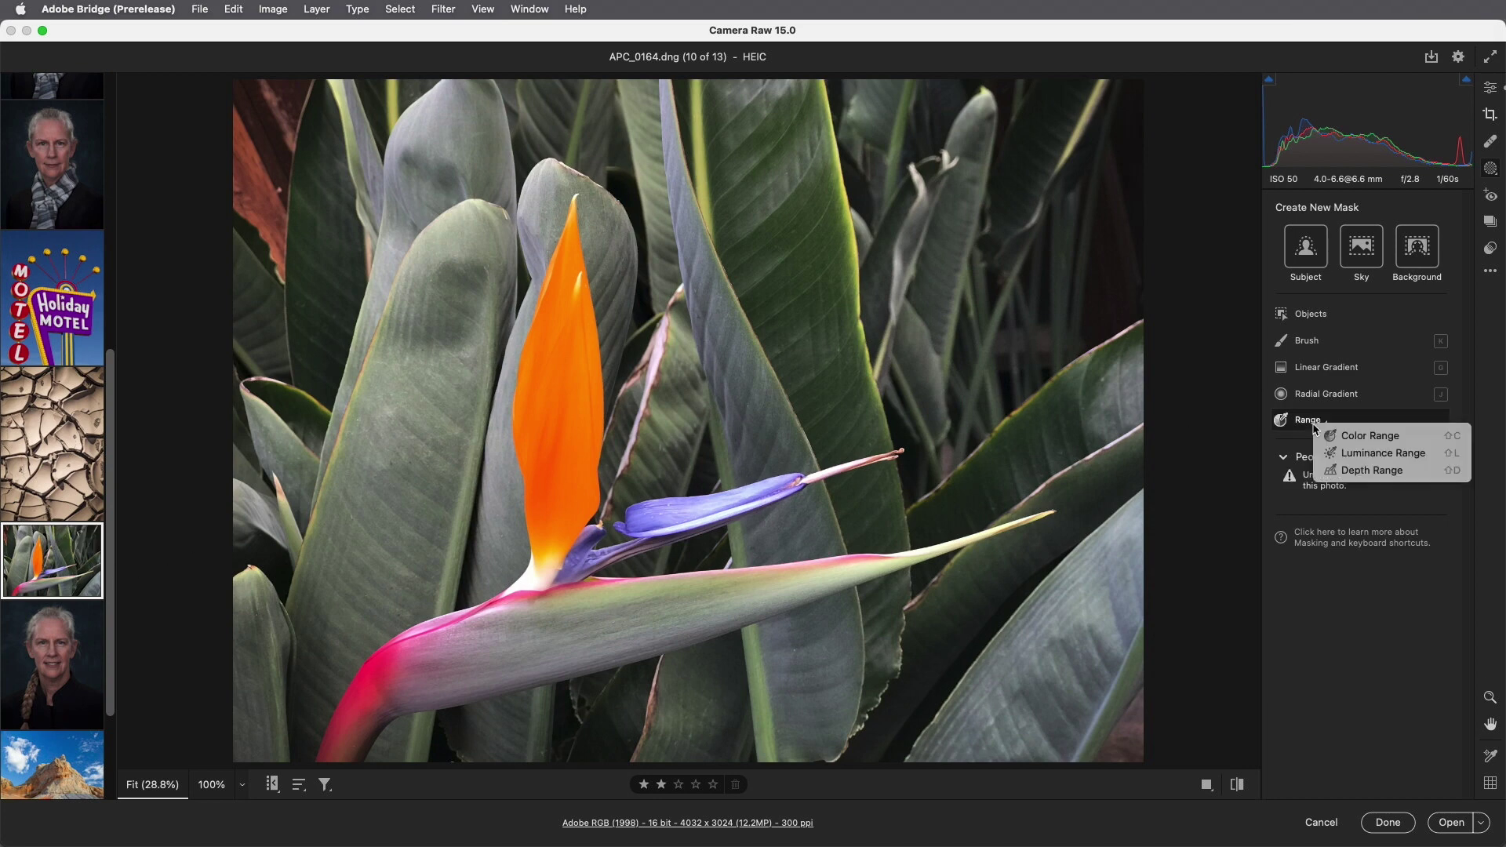
{"action": "left_click", "coordinate": [1349, 470]}
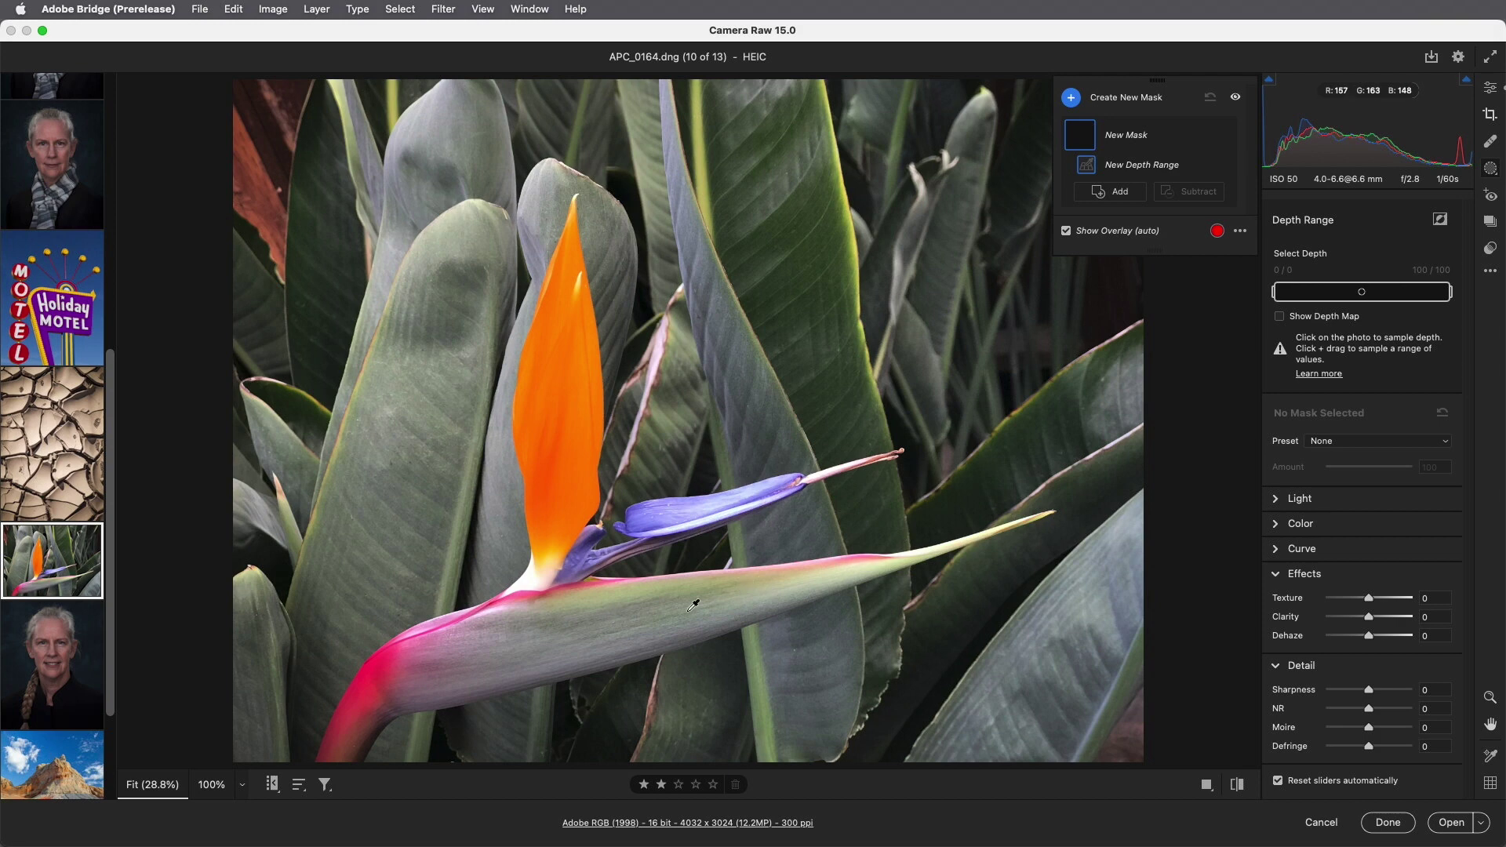
{"action": "left_click", "coordinate": [428, 653]}
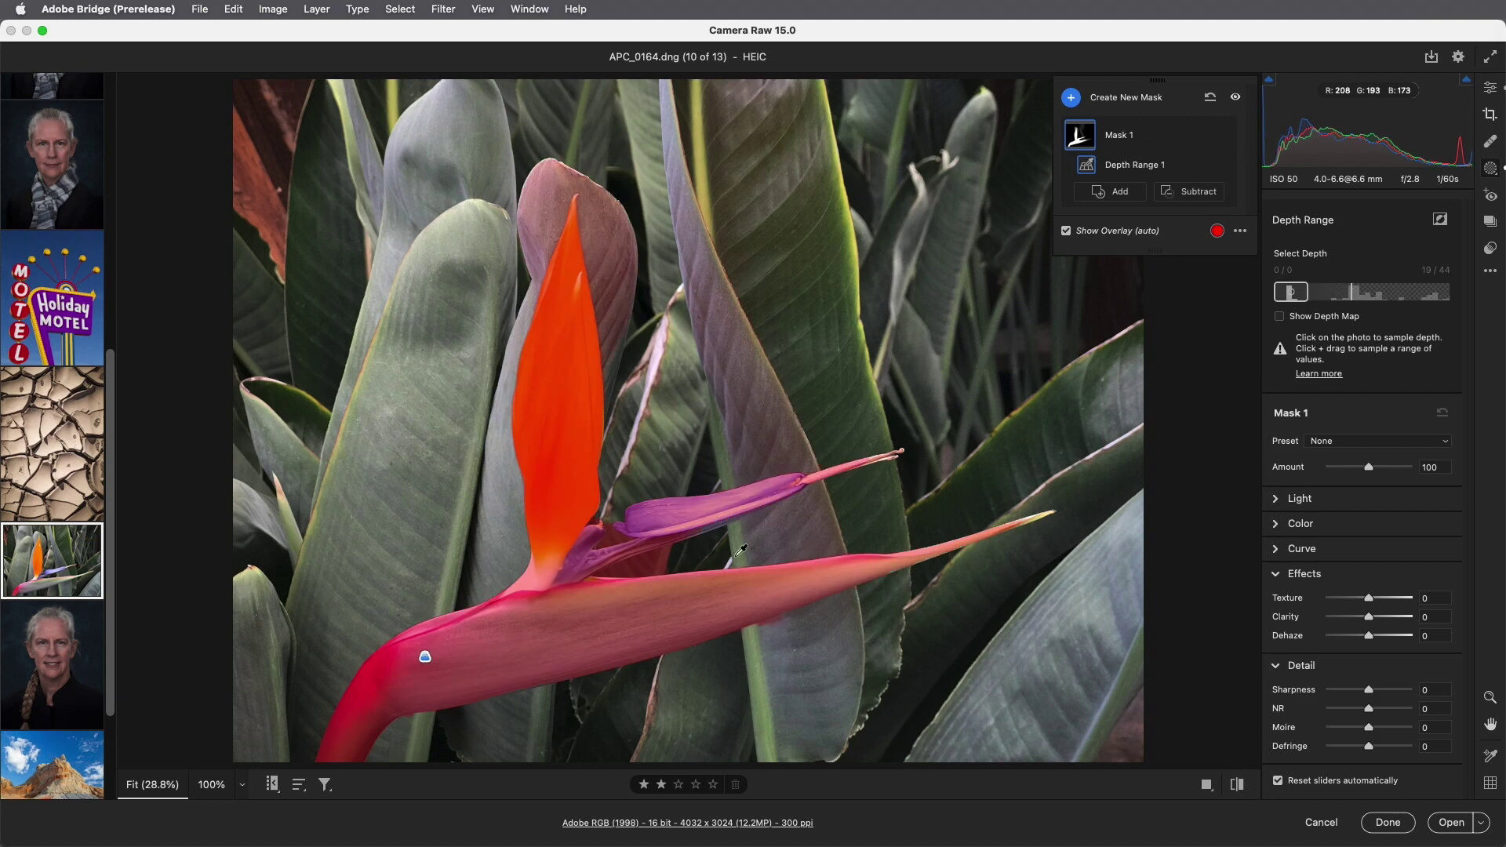
- Preview the depth map and narrow the selected depth range's upper limit to 16
{"action": "left_click", "coordinate": [1281, 316]}
{"action": "left_click", "coordinate": [1280, 317]}
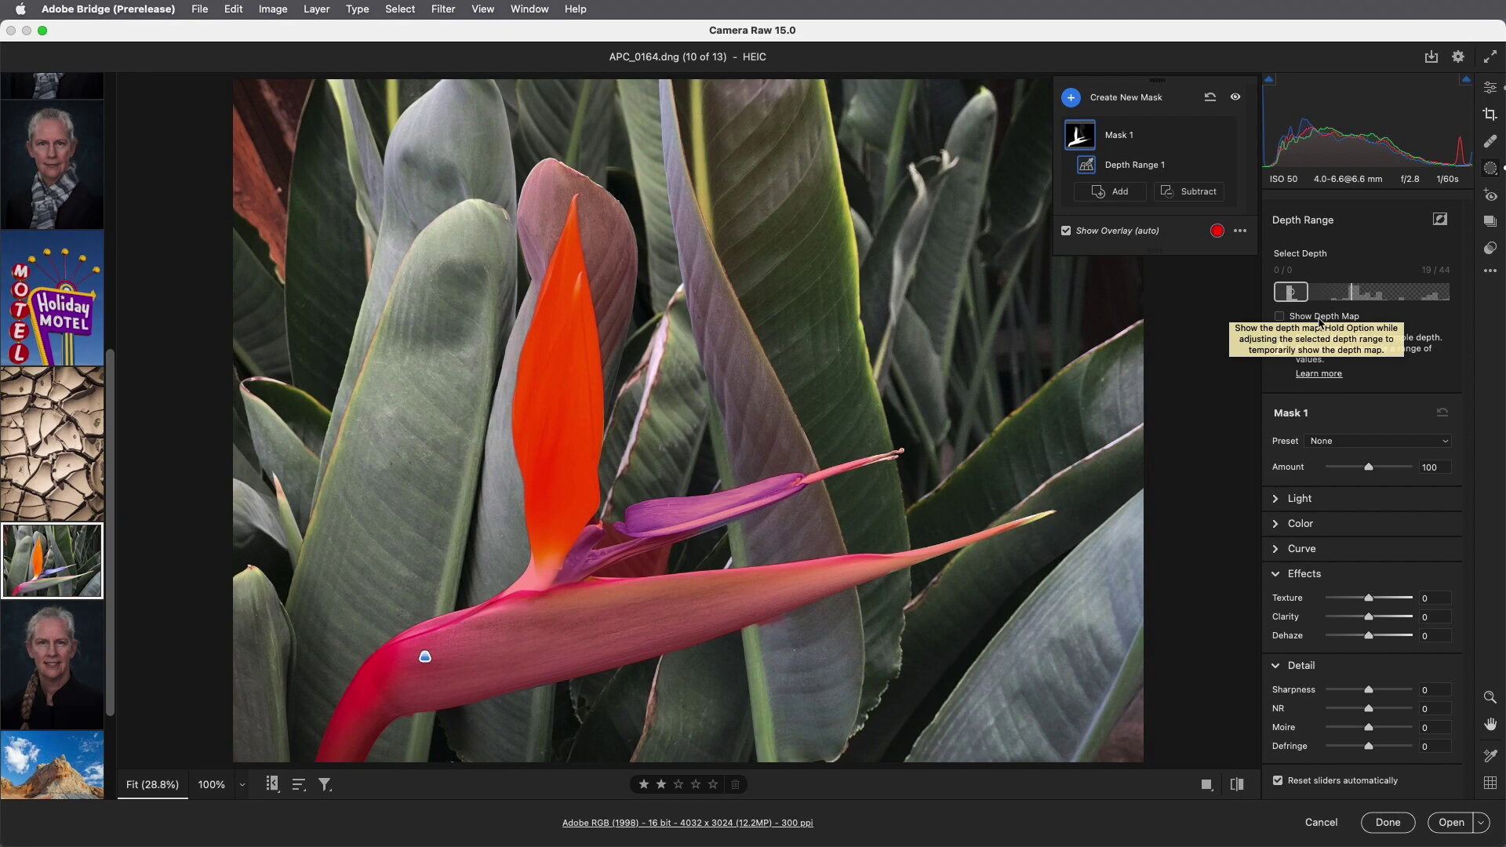
{"action": "key", "text": "alt"}
{"action": "left_click_drag", "start_coordinate": [1311, 297], "coordinate": [1306, 300]}
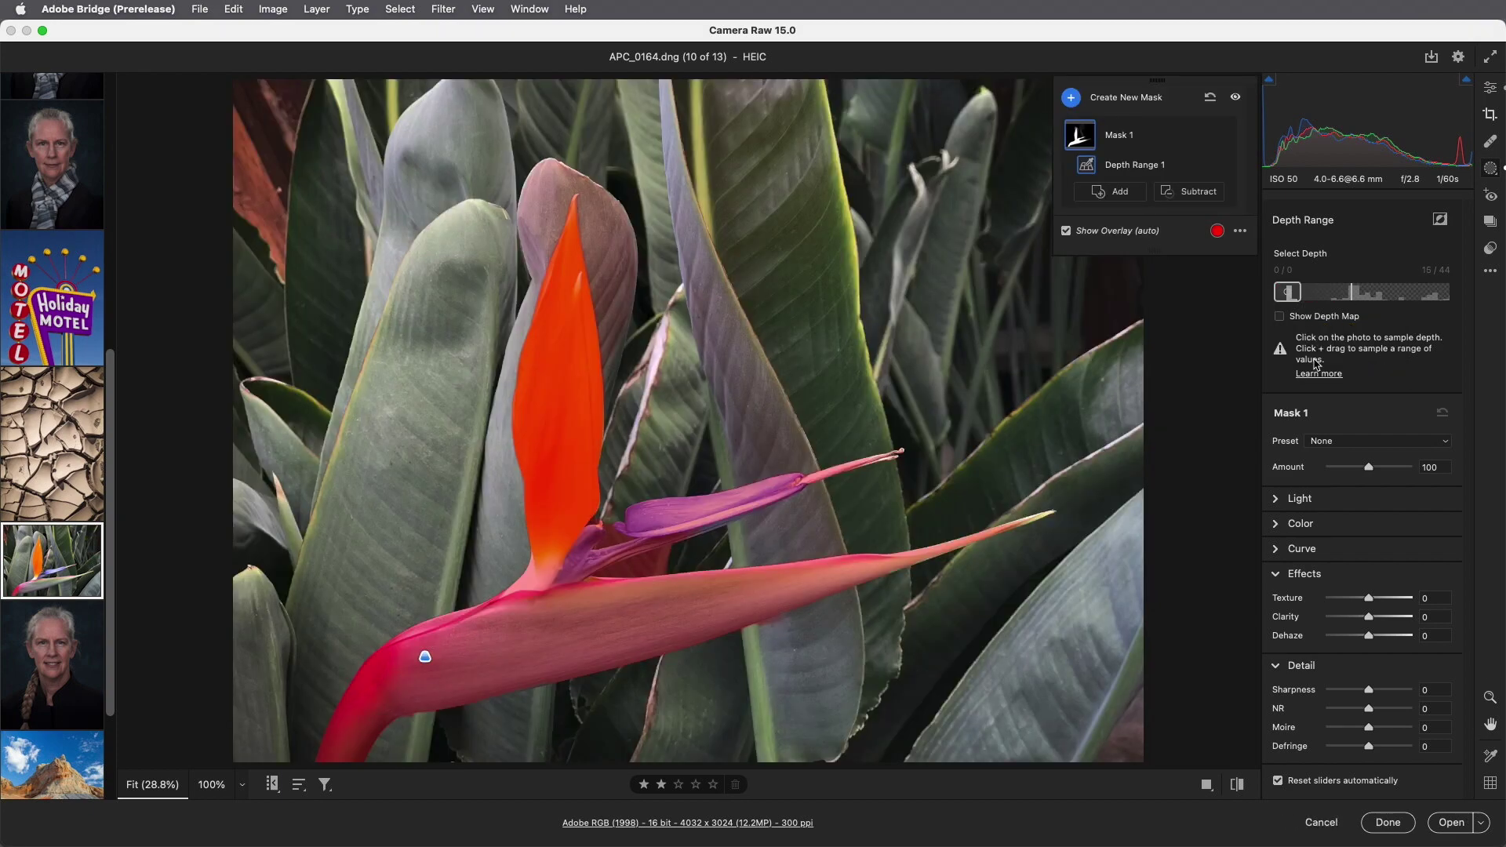
- Set the mask's saturation to -100 and shift its depth range onto the background, 33 to 100, with the lower falloff at 19
{"action": "left_click", "coordinate": [1277, 525]}
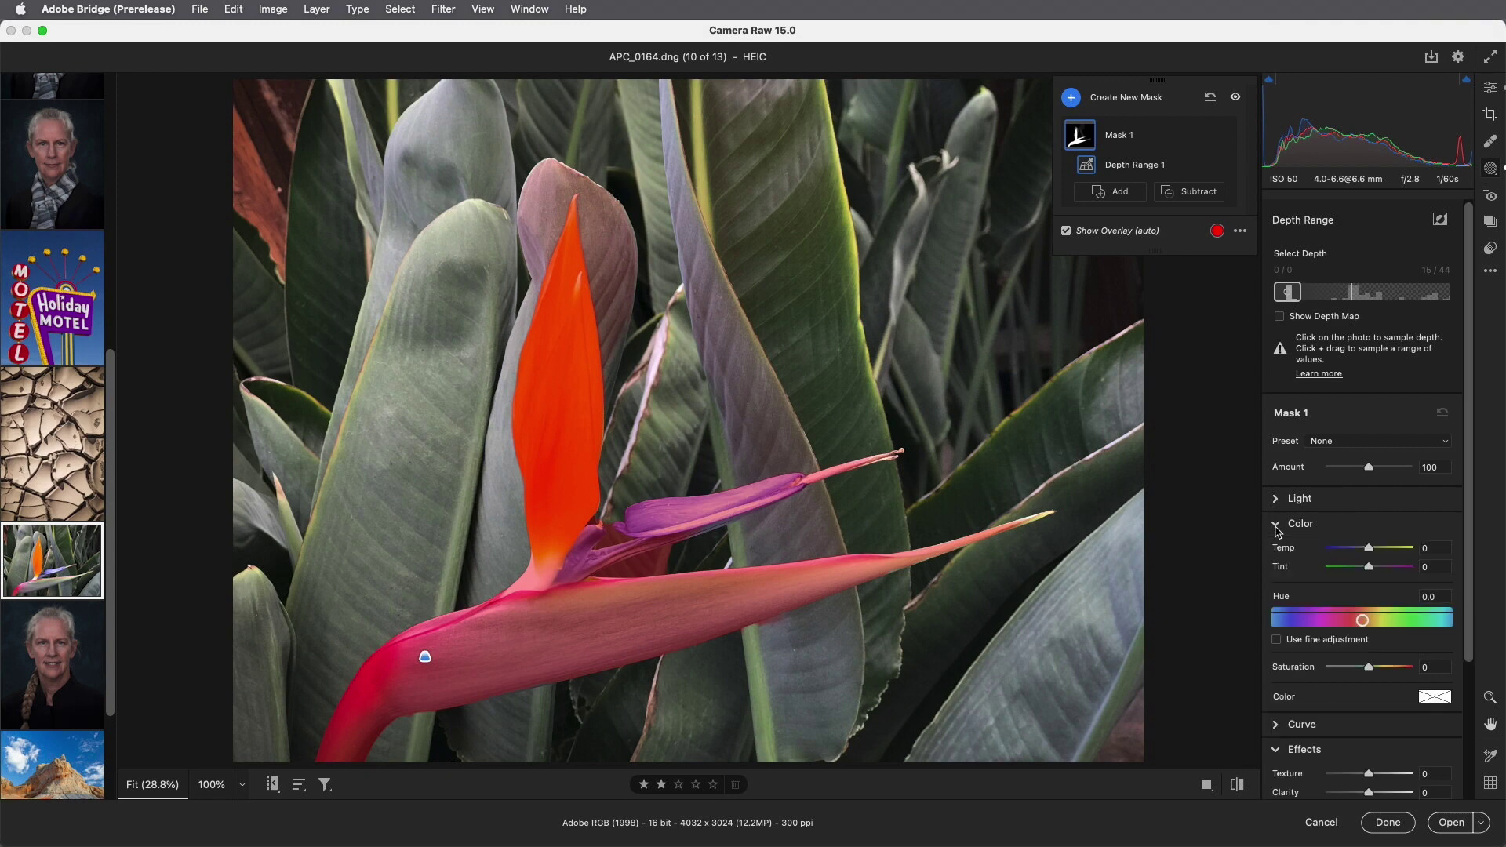
{"action": "left_click_drag", "start_coordinate": [1369, 667], "coordinate": [1303, 673]}
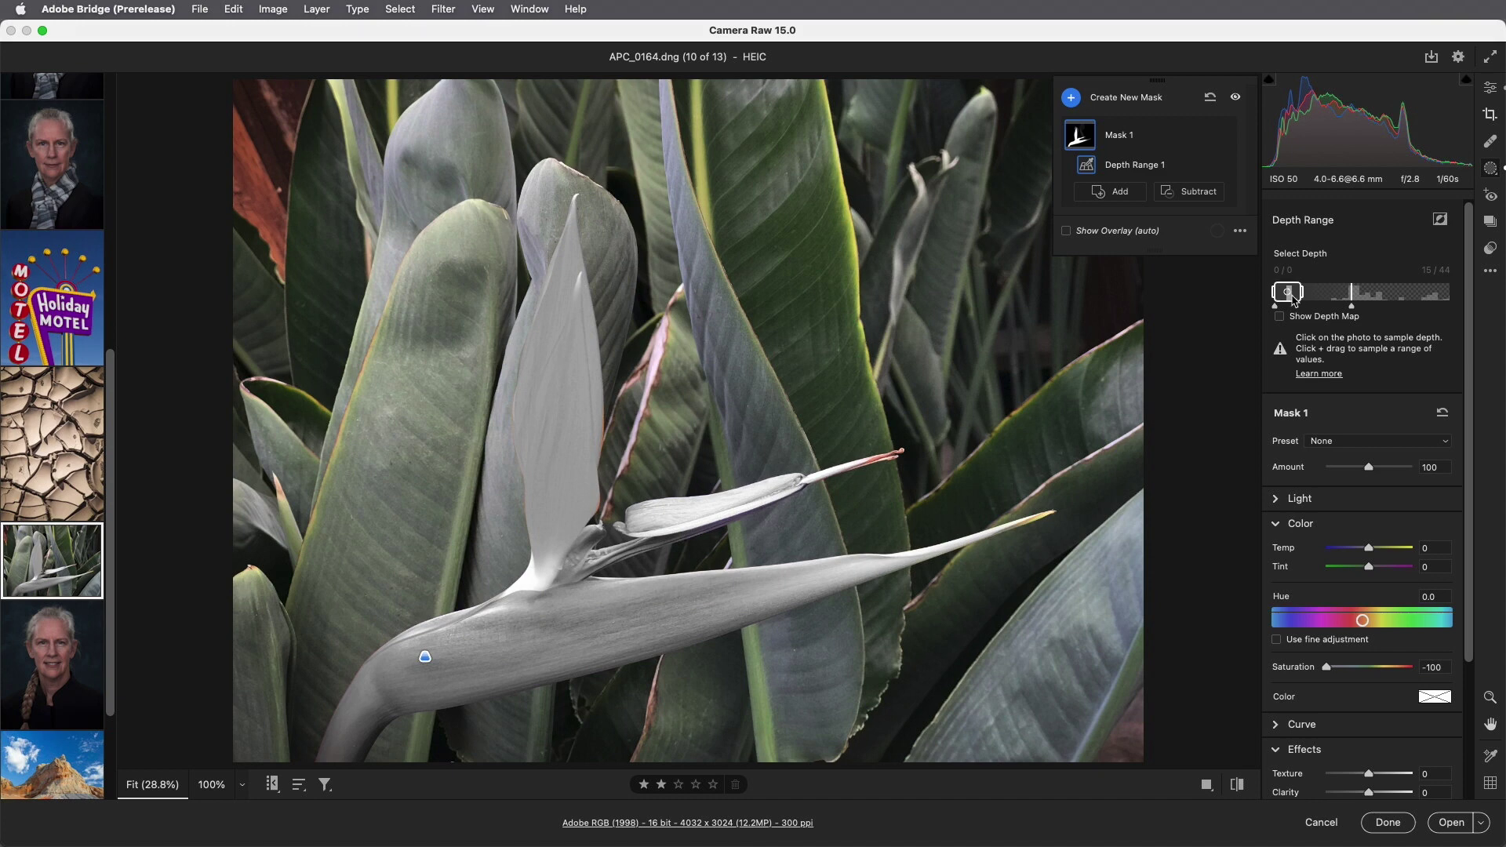
{"action": "left_click_drag", "start_coordinate": [1292, 301], "coordinate": [1453, 304]}
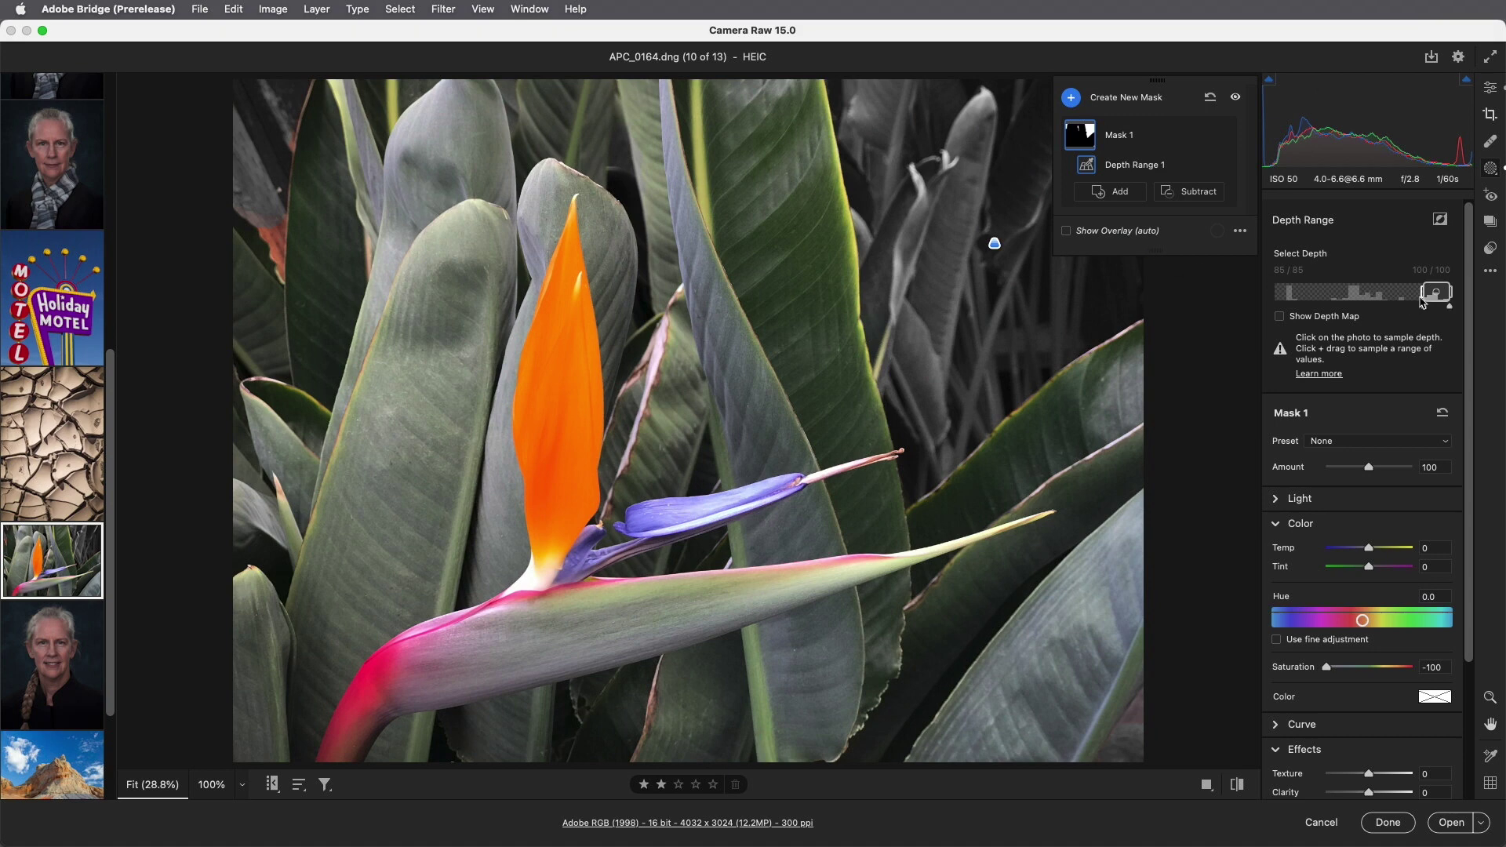
{"action": "left_click_drag", "start_coordinate": [1426, 298], "coordinate": [1307, 311]}
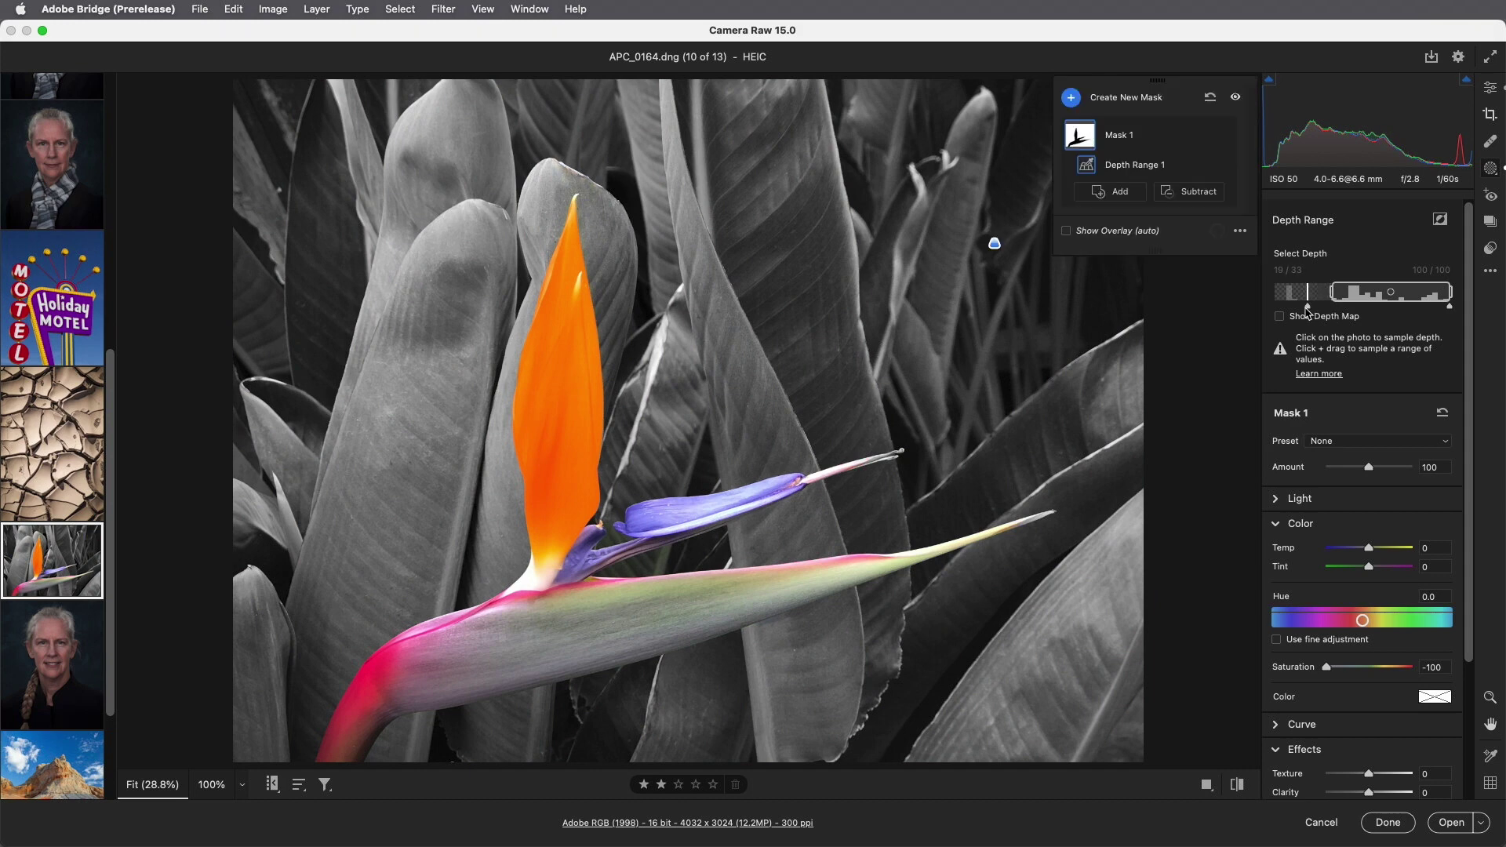
{"action": "left_click", "coordinate": [1237, 98]}
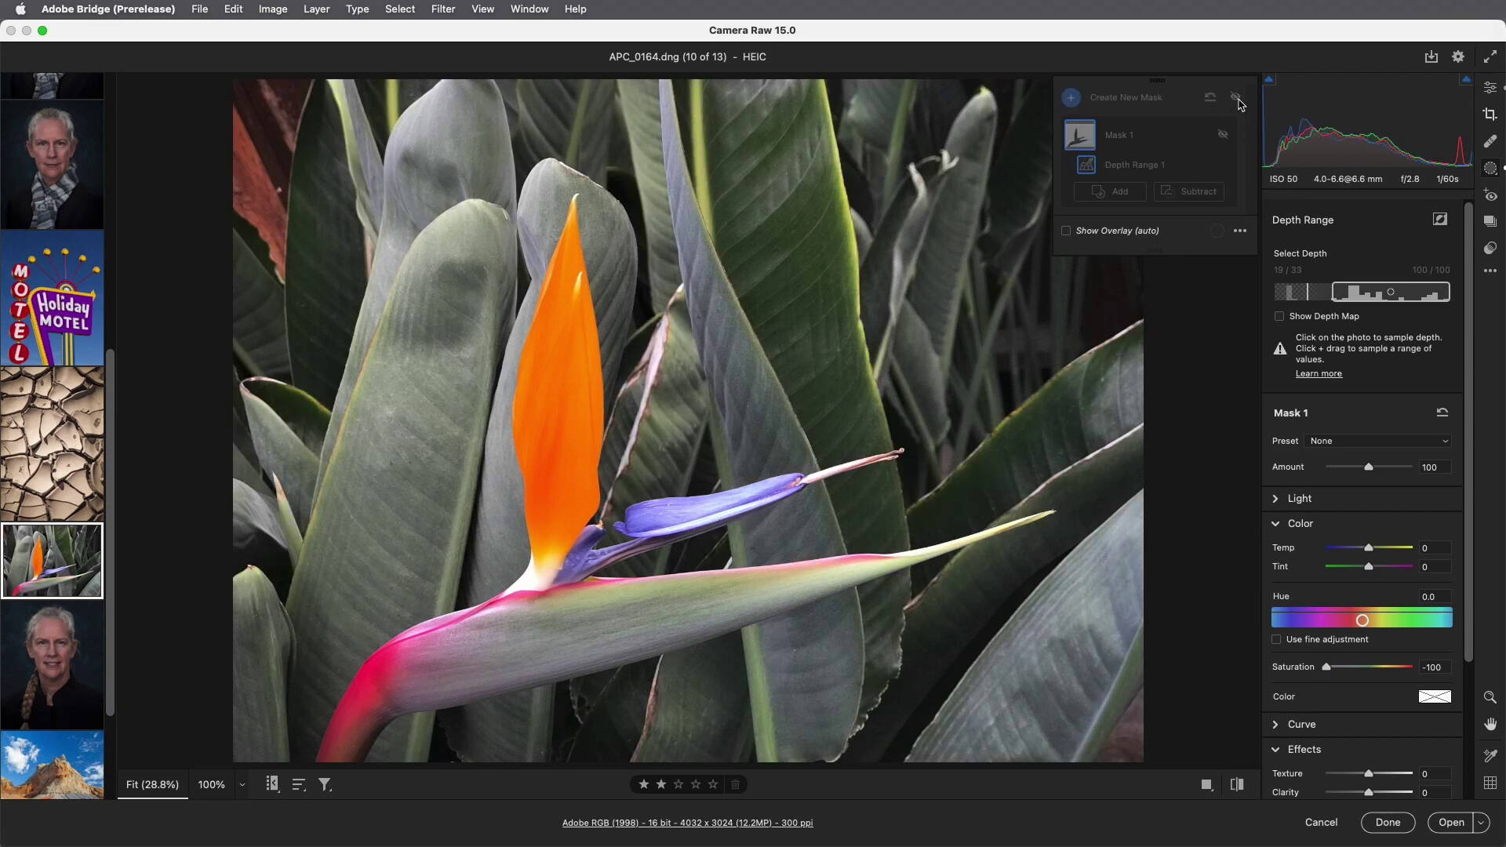
{"action": "left_click", "coordinate": [1238, 100]}
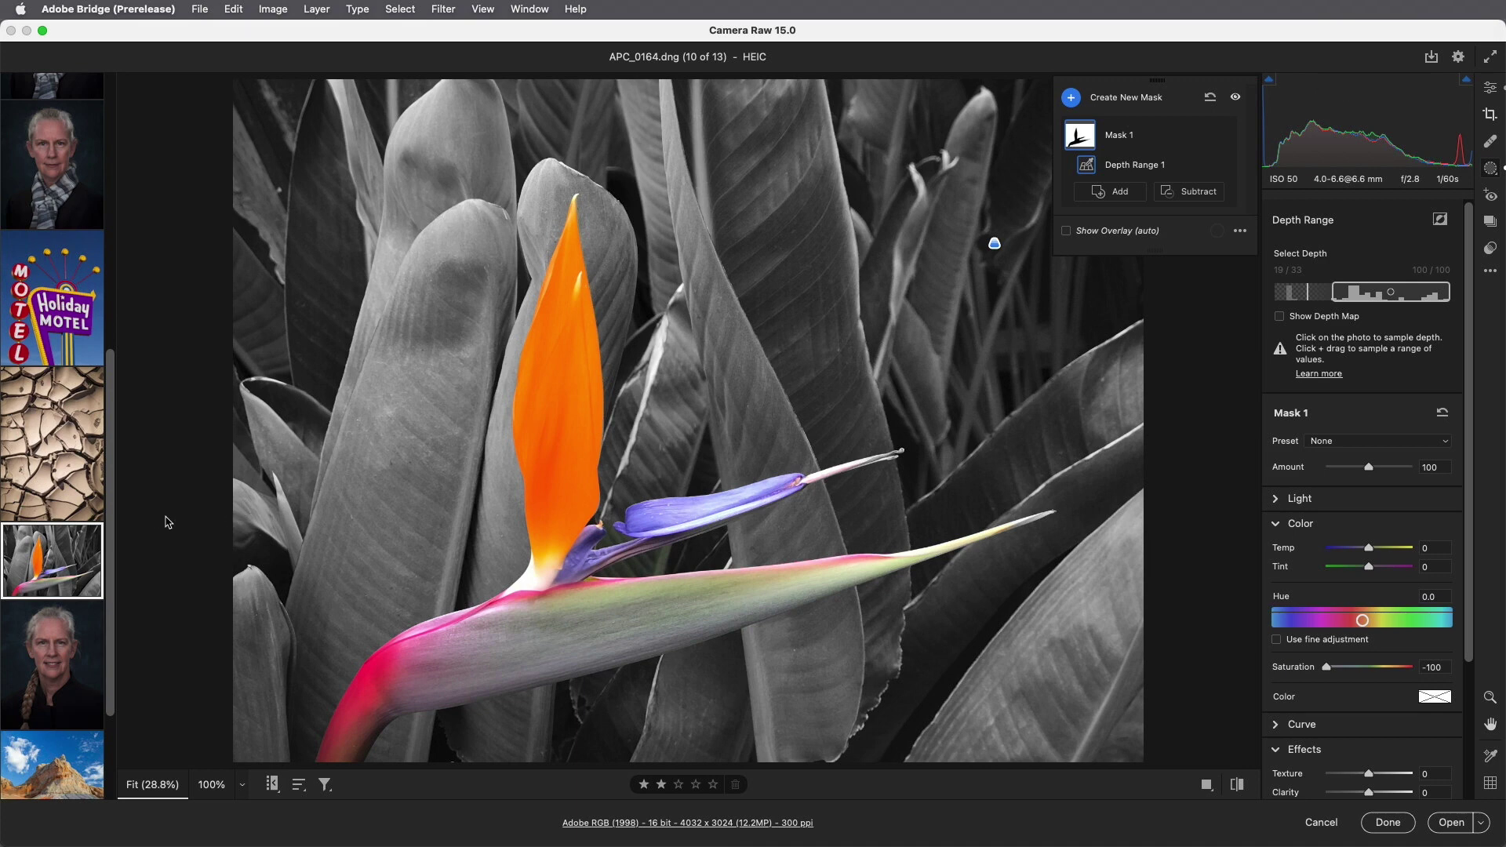
- Select both portraits with the striped scarf and create a Background mask on them together
{"action": "left_click_drag", "start_coordinate": [114, 484], "coordinate": [130, 357]}
{"action": "left_click", "coordinate": [78, 292]}
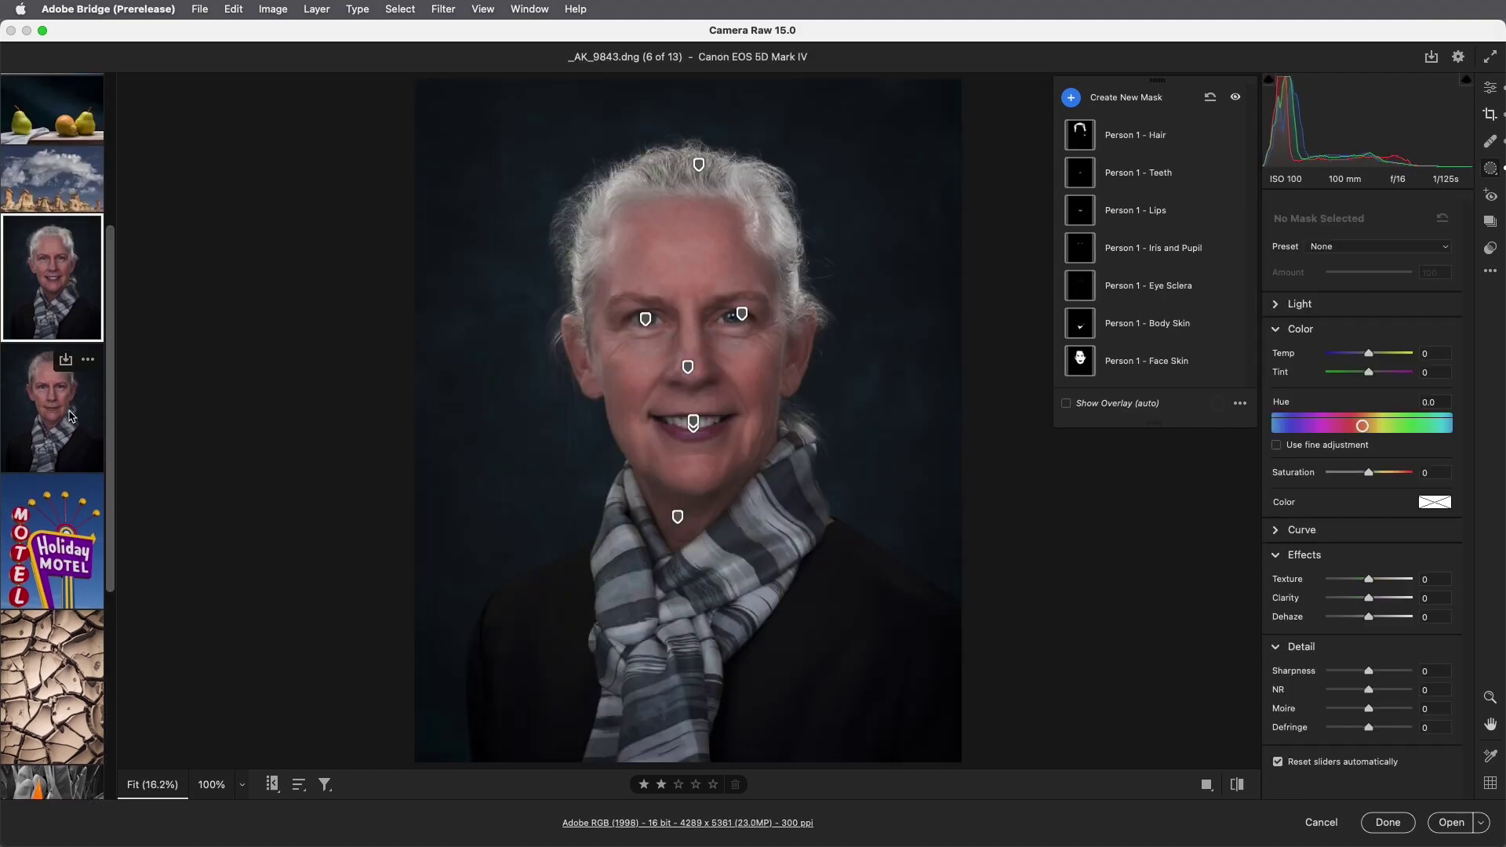
{"action": "left_click", "coordinate": [70, 416], "text": "shift"}
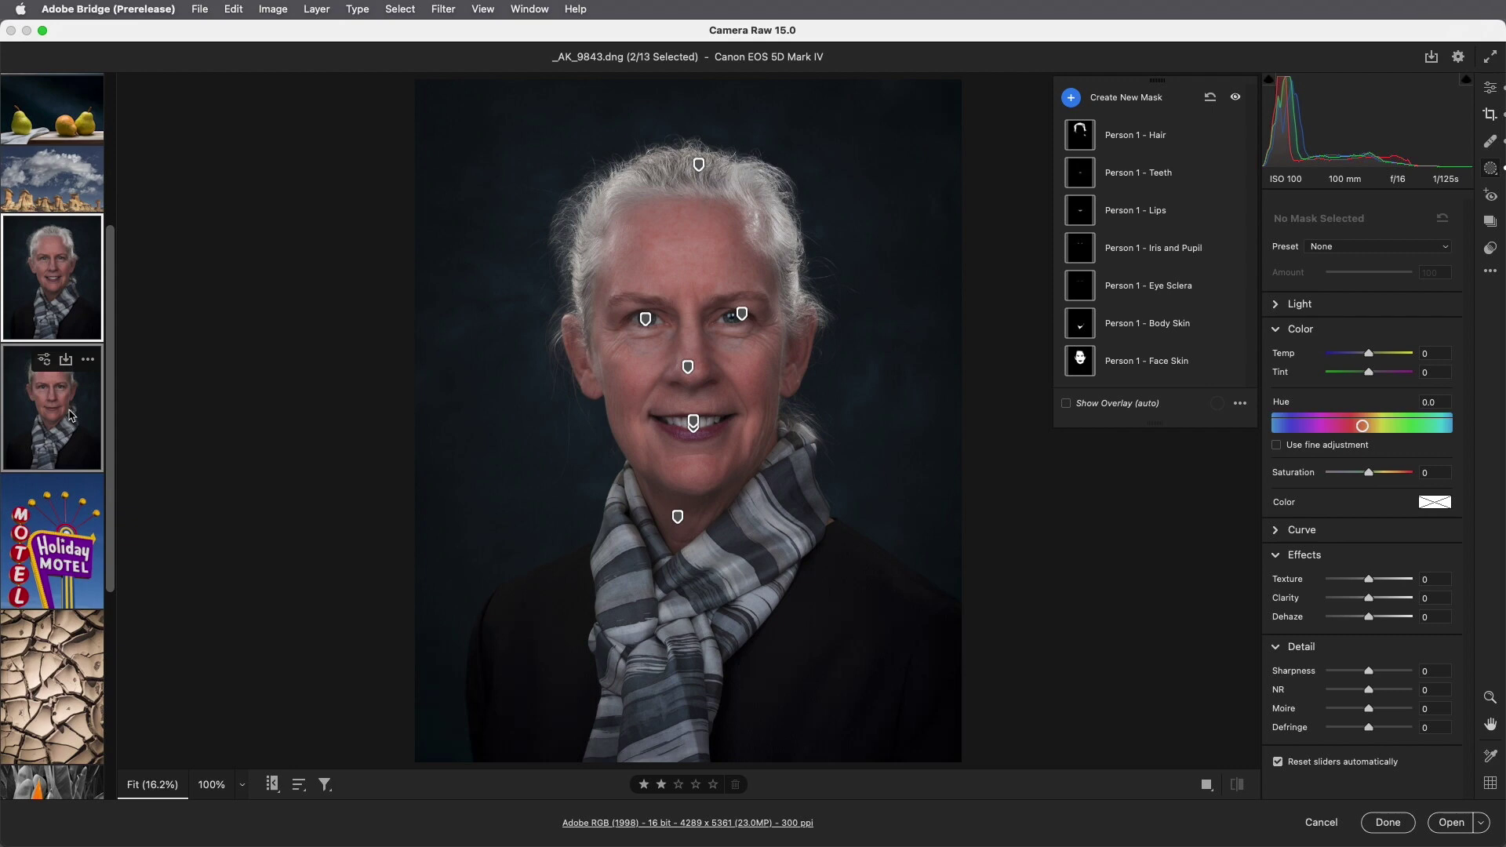
{"action": "left_click", "coordinate": [1071, 98]}
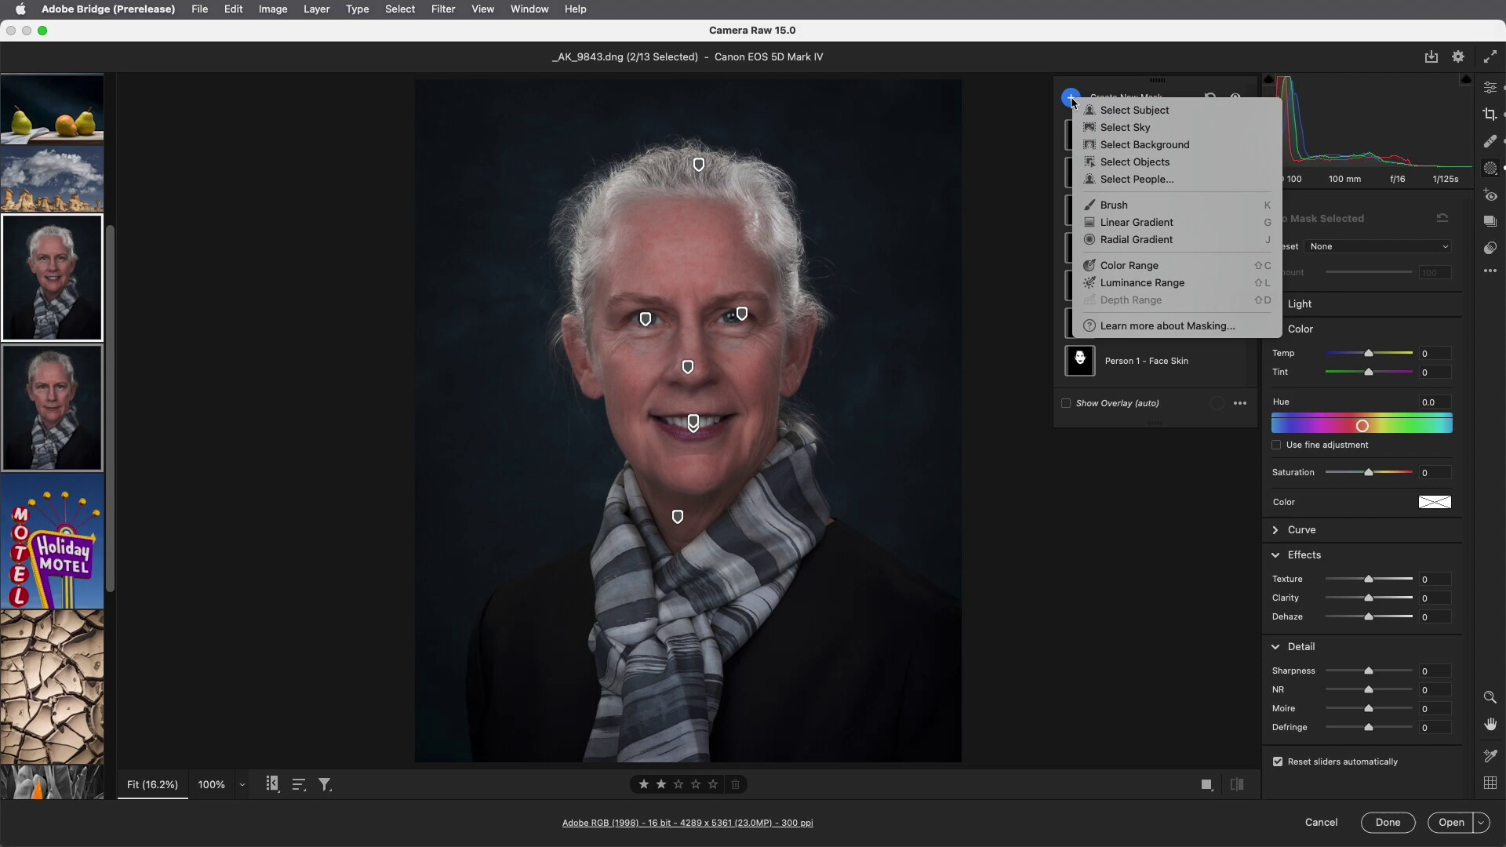
{"action": "left_click", "coordinate": [1117, 145]}
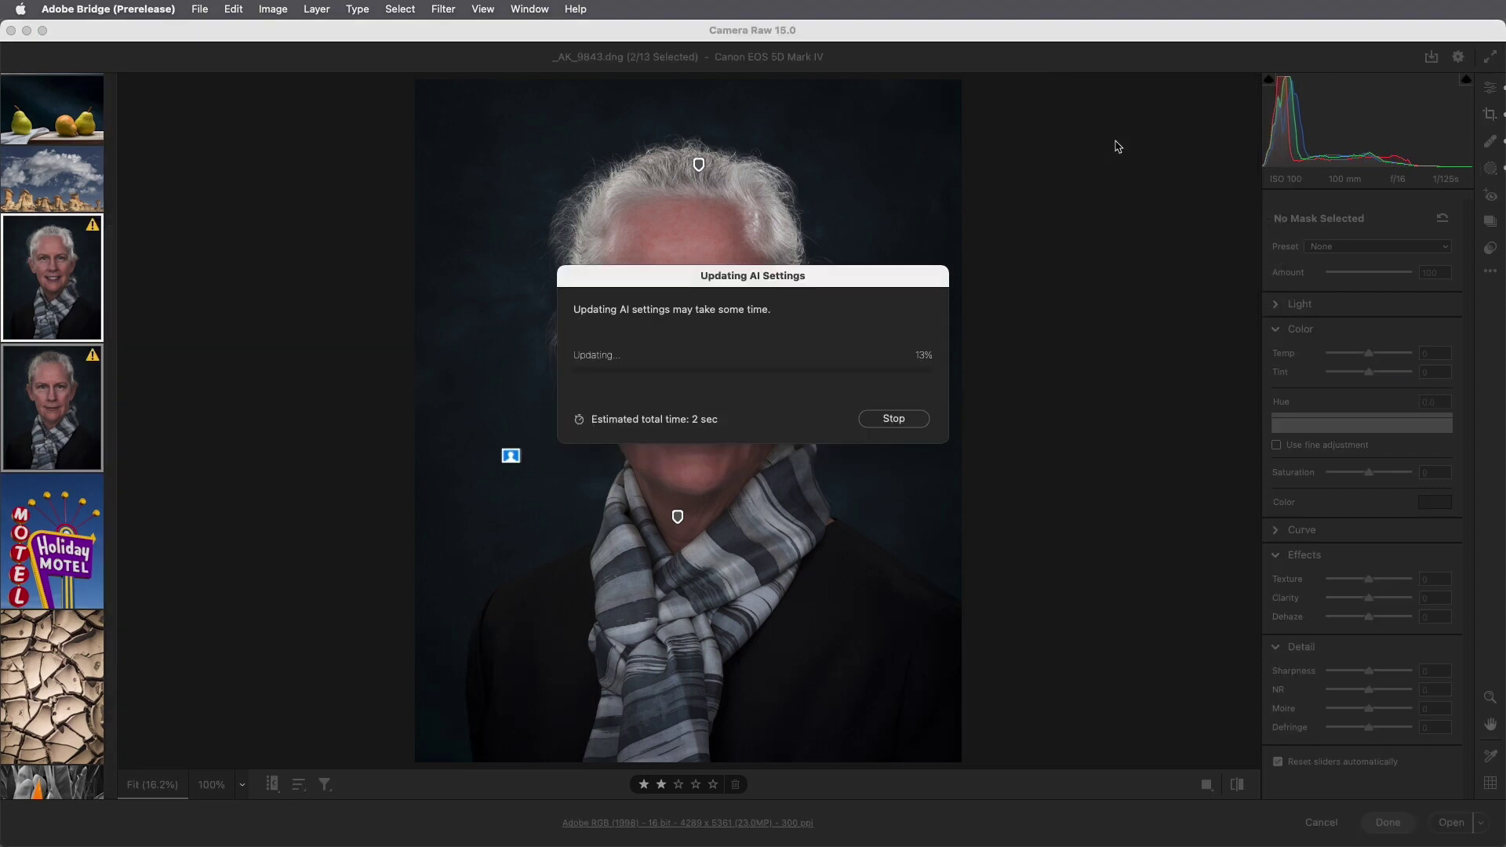
- Raise the background mask's exposure to +0.65 and check its effect on the second portrait, _AK_9842.dng
{"action": "left_click", "coordinate": [1299, 349]}
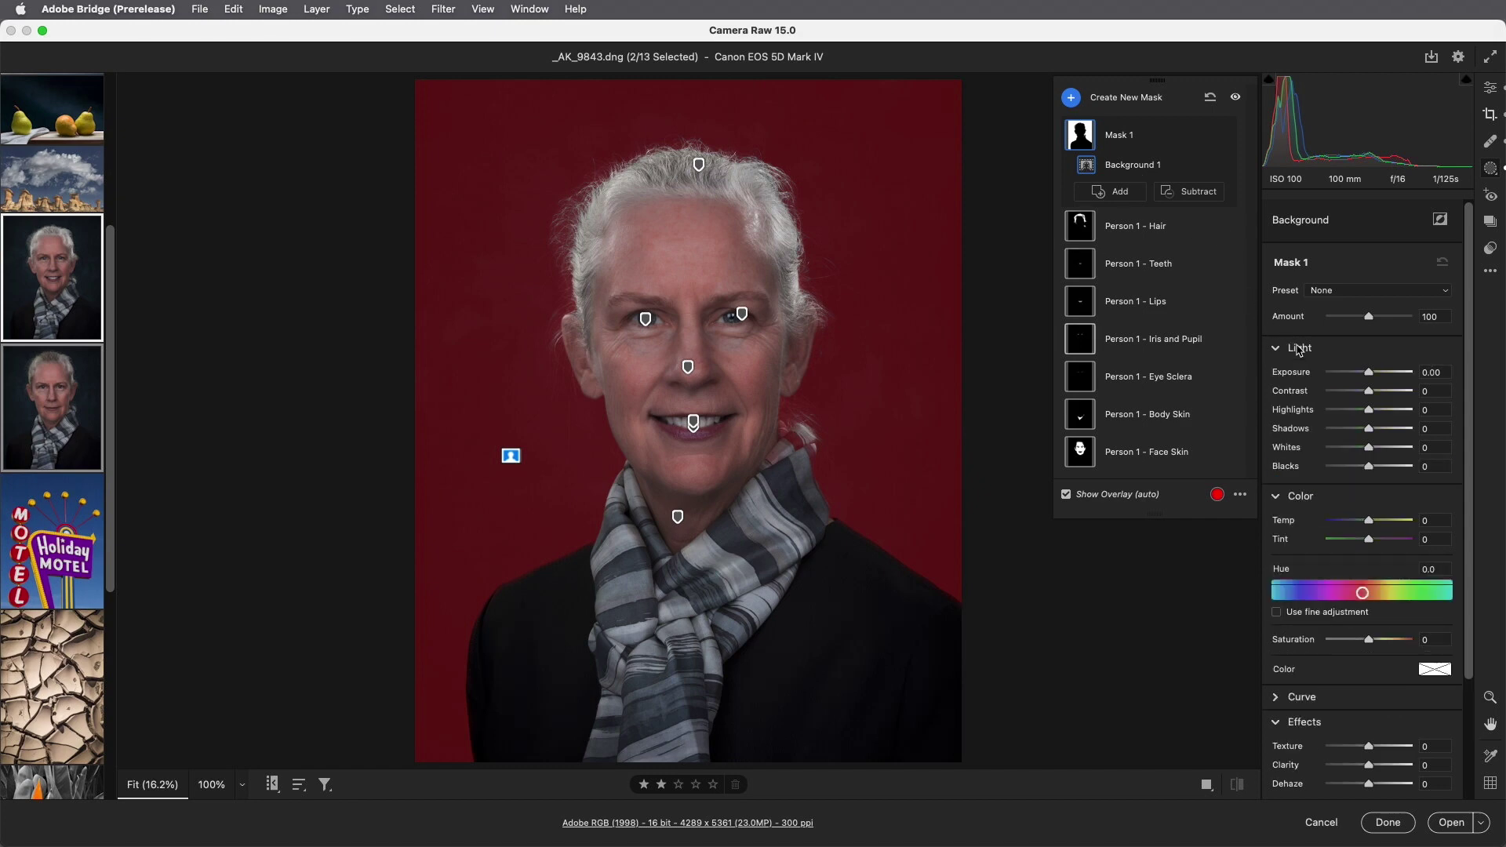
{"action": "left_click_drag", "start_coordinate": [1368, 372], "coordinate": [1379, 376]}
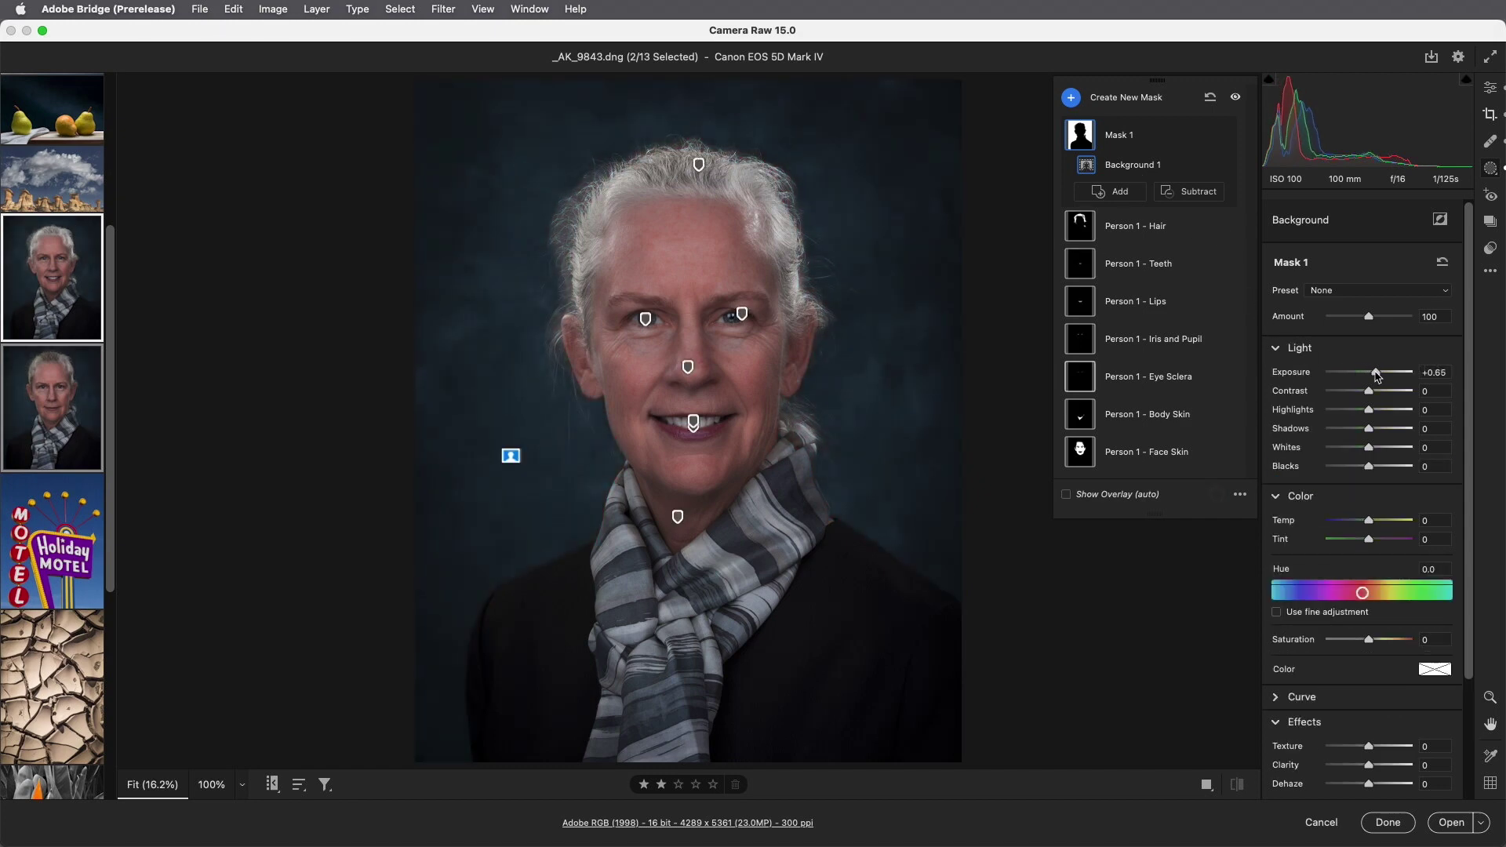
{"action": "mouse_move", "coordinate": [39, 377]}
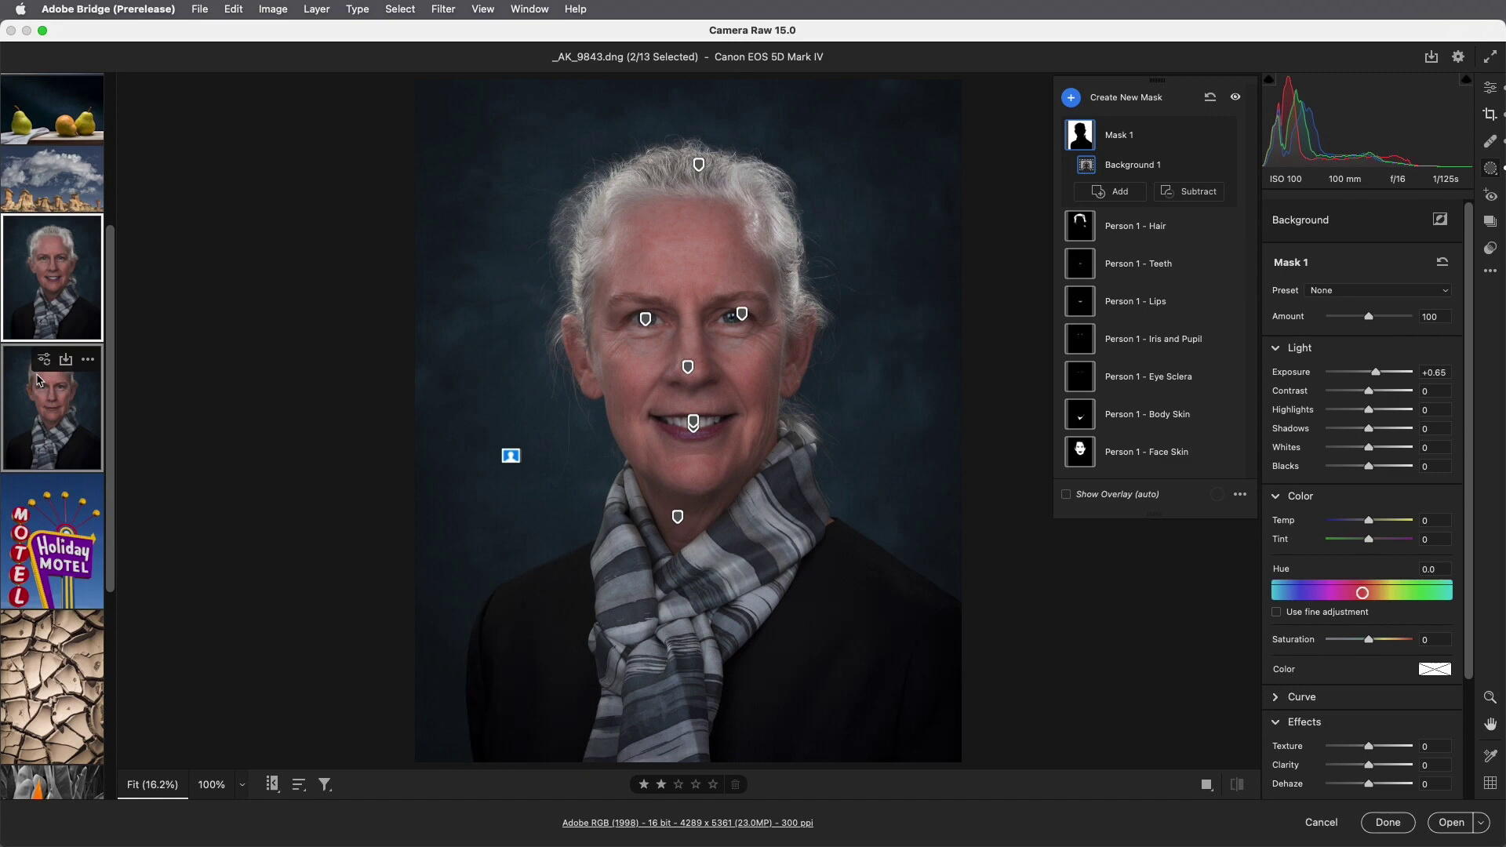
{"action": "left_click", "coordinate": [41, 392]}
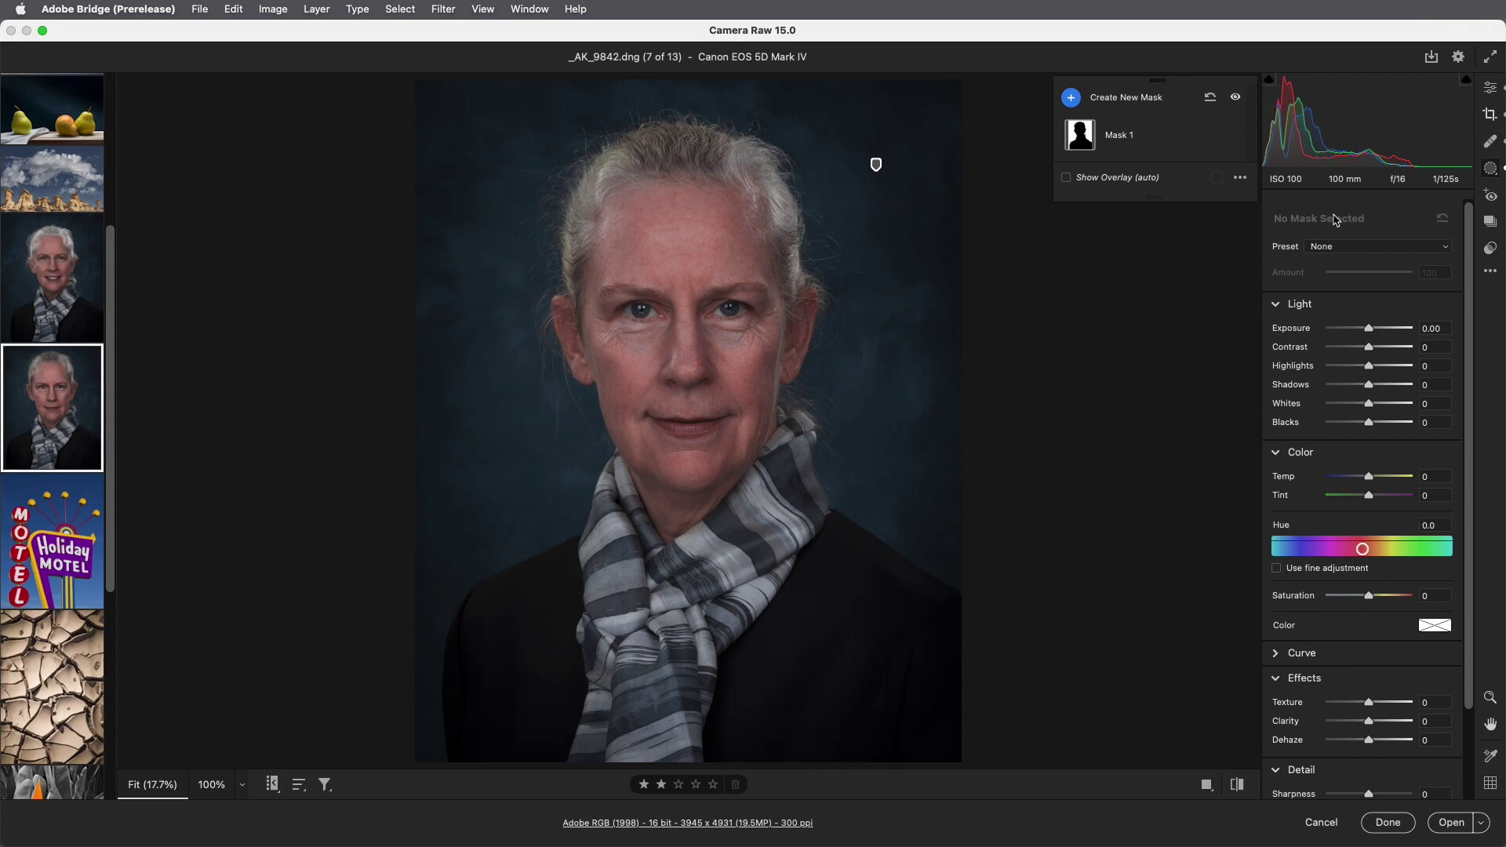
- Copy only the masking settings from _AK_9843.dng, with Mask 1 and all Person 1 masks included
{"action": "left_click", "coordinate": [78, 295]}
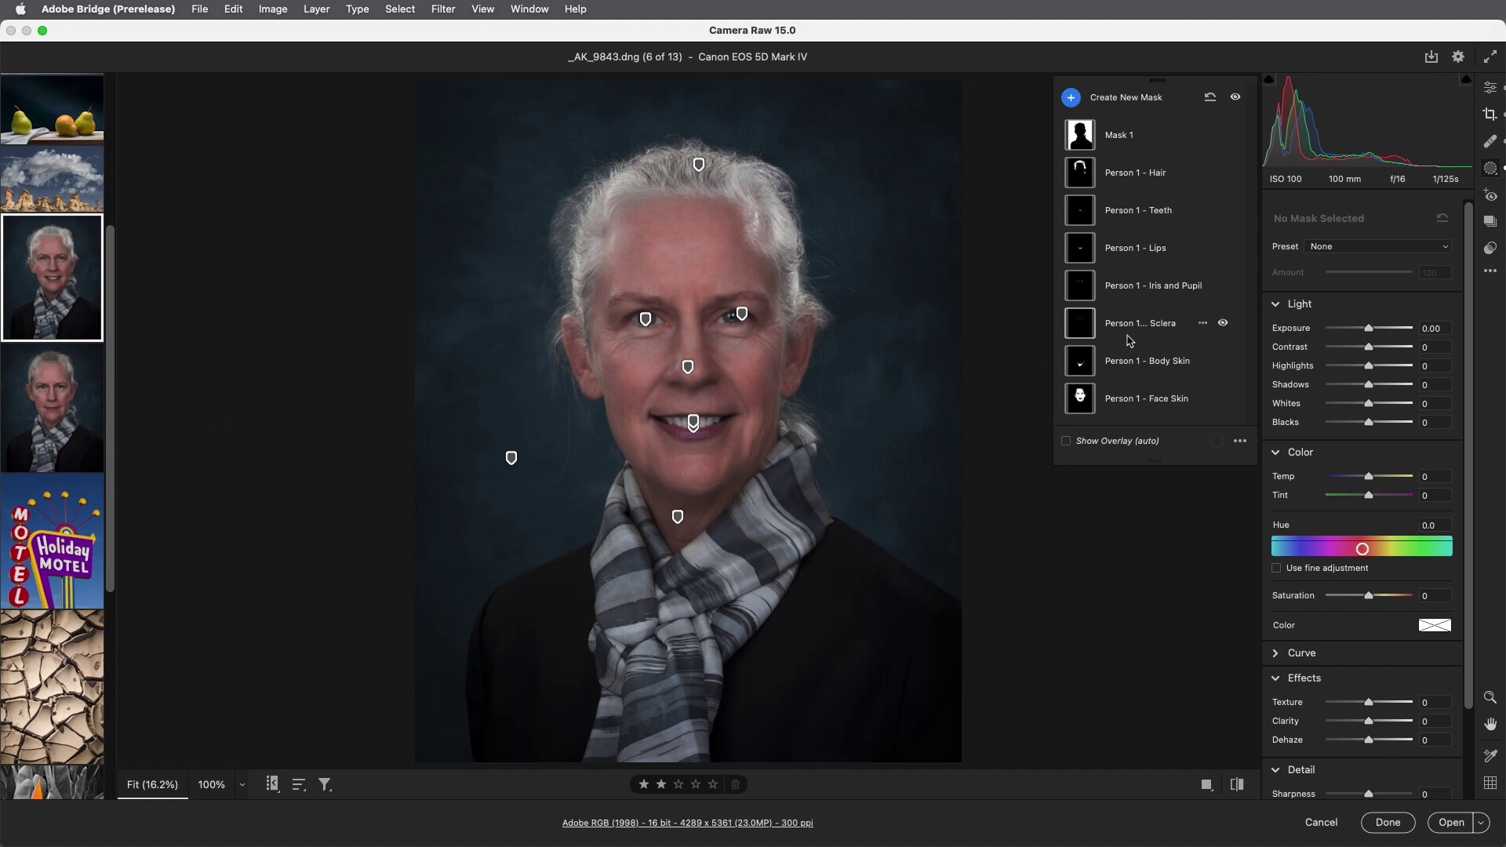
{"action": "left_click", "coordinate": [1491, 271]}
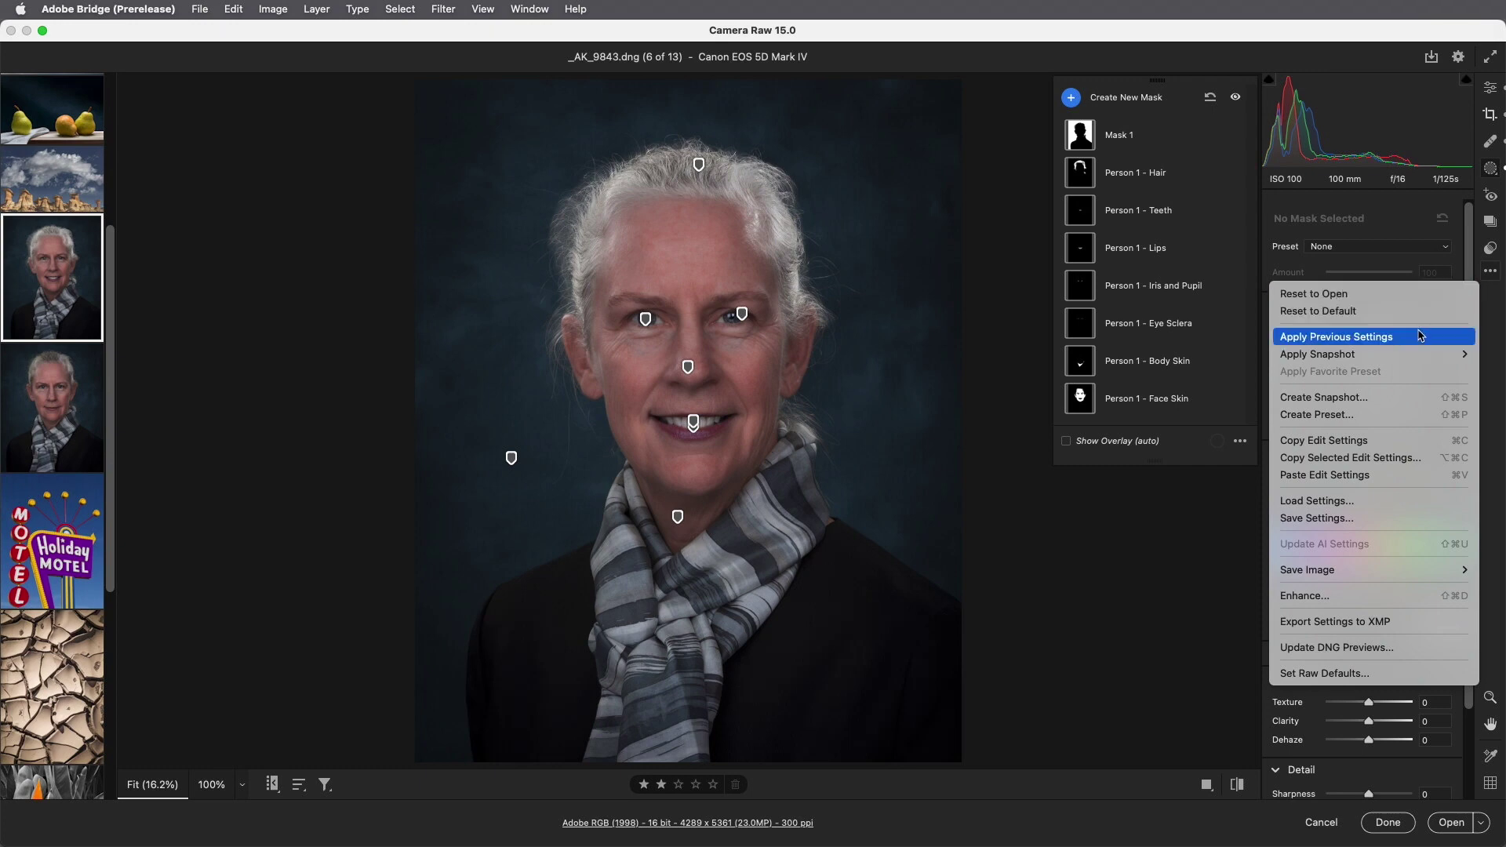
{"action": "left_click", "coordinate": [1410, 464]}
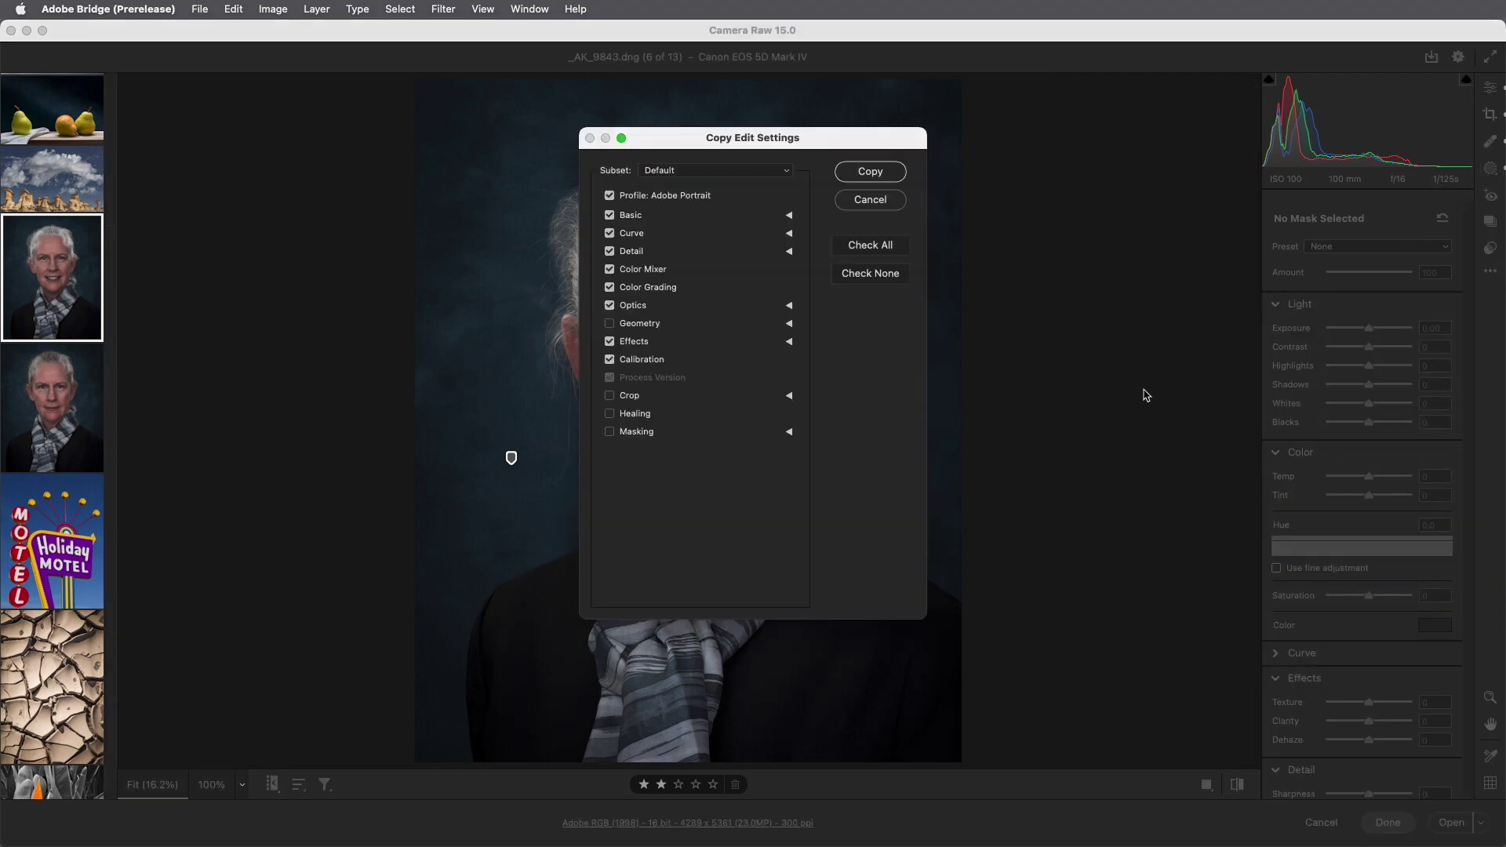
{"action": "left_click", "coordinate": [869, 278]}
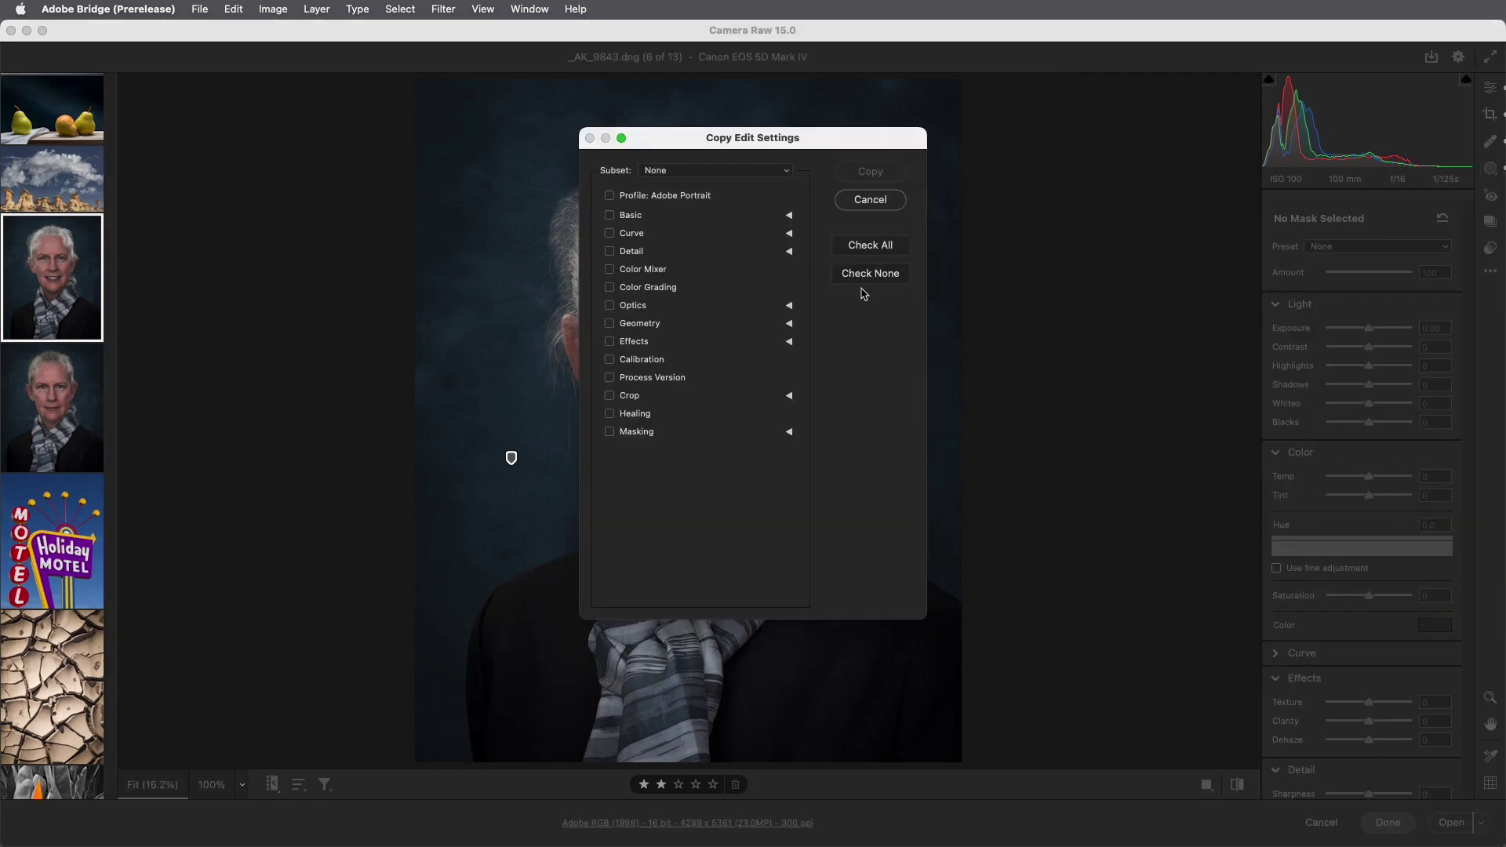
{"action": "left_click", "coordinate": [610, 432]}
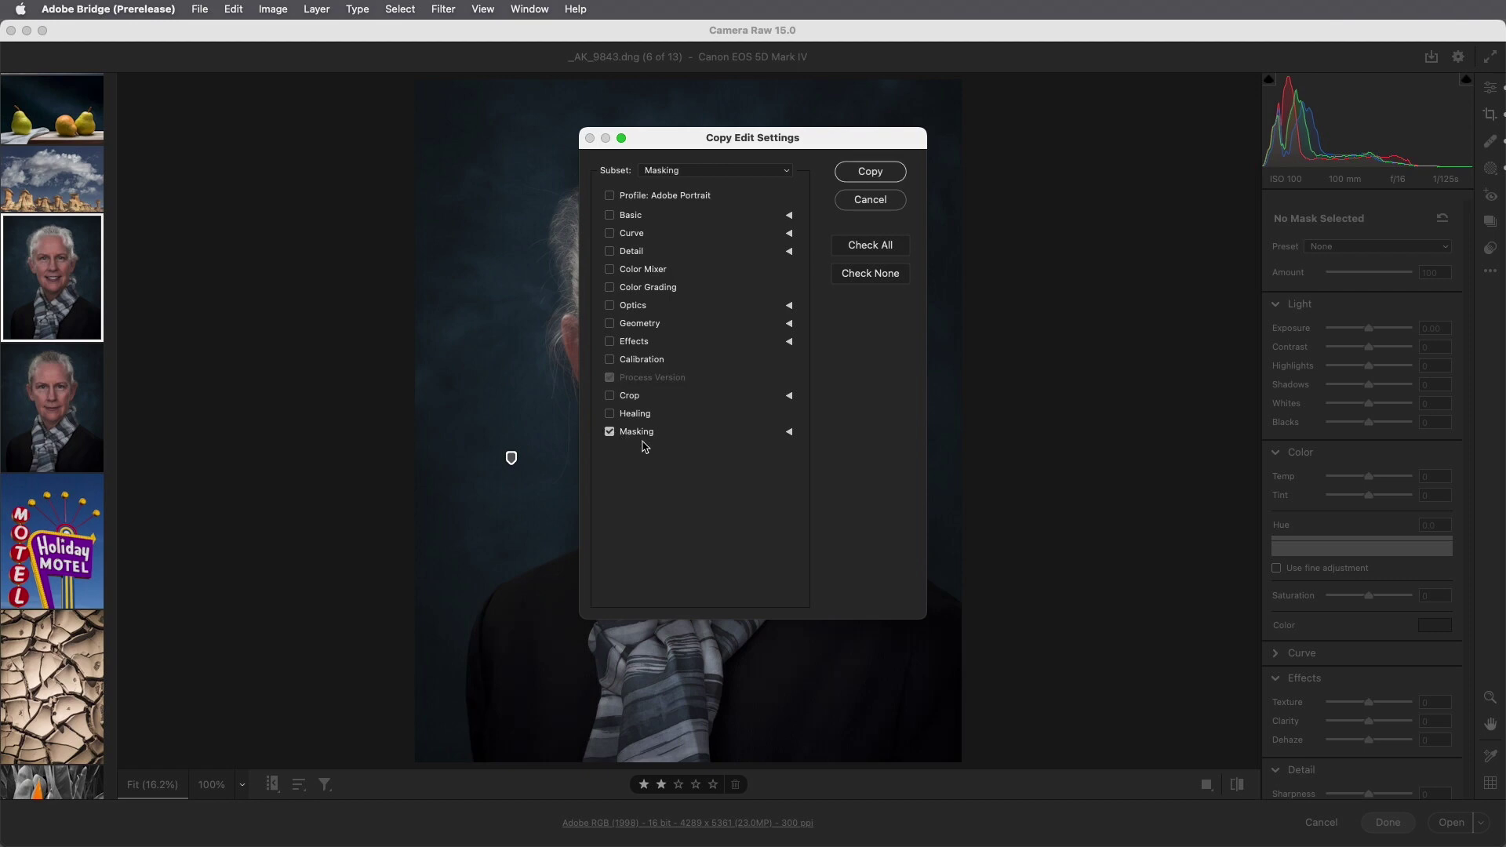
{"action": "left_click", "coordinate": [789, 432]}
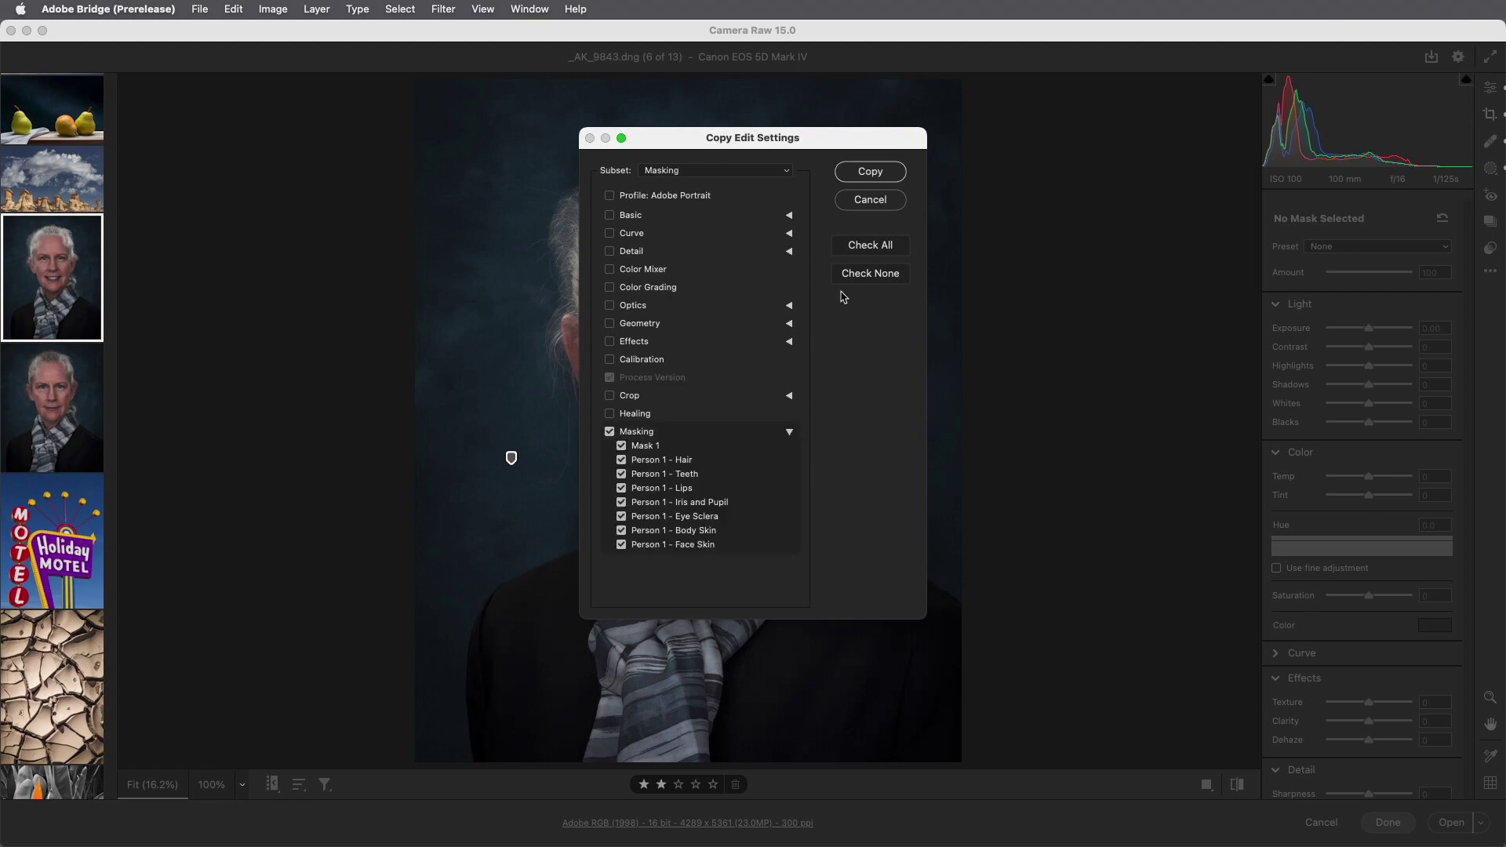
{"action": "left_click", "coordinate": [870, 171]}
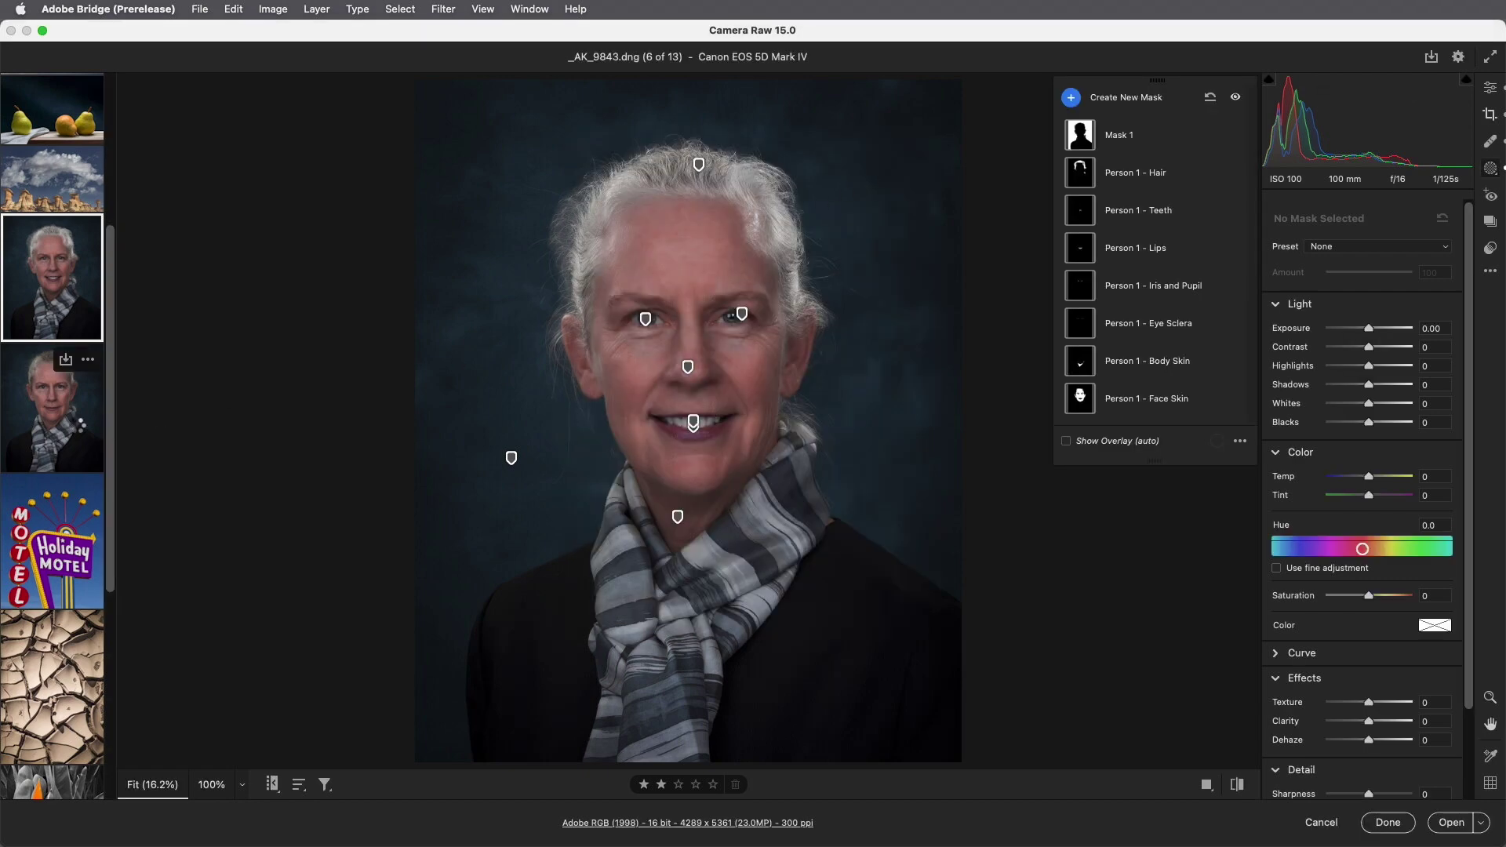
- Paste the copied masks onto _AK_9842.dng, merging them with its existing background mask
{"action": "left_click", "coordinate": [78, 430]}
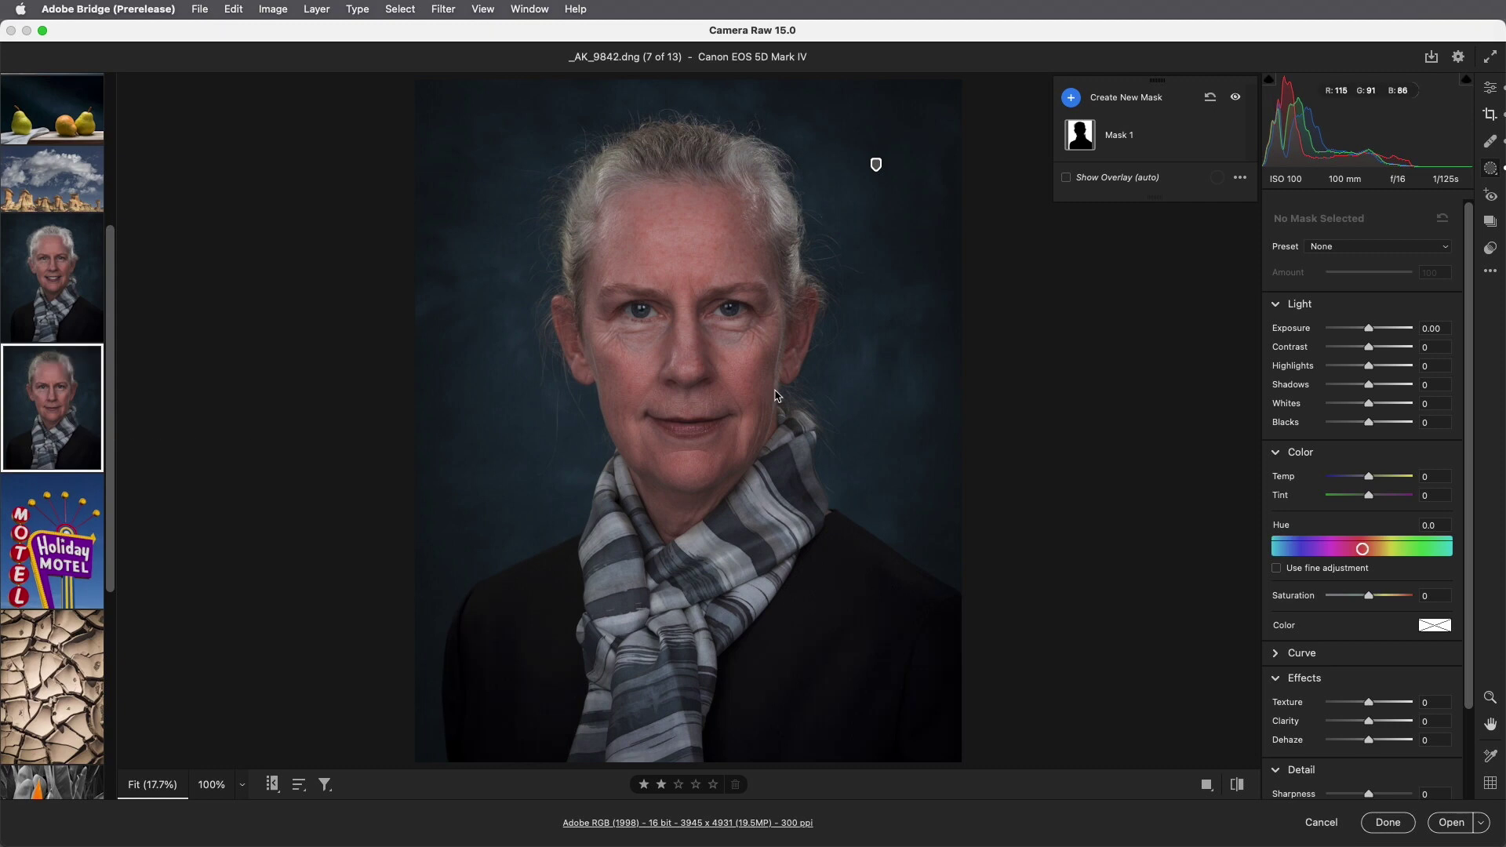
{"action": "left_click", "coordinate": [1490, 272]}
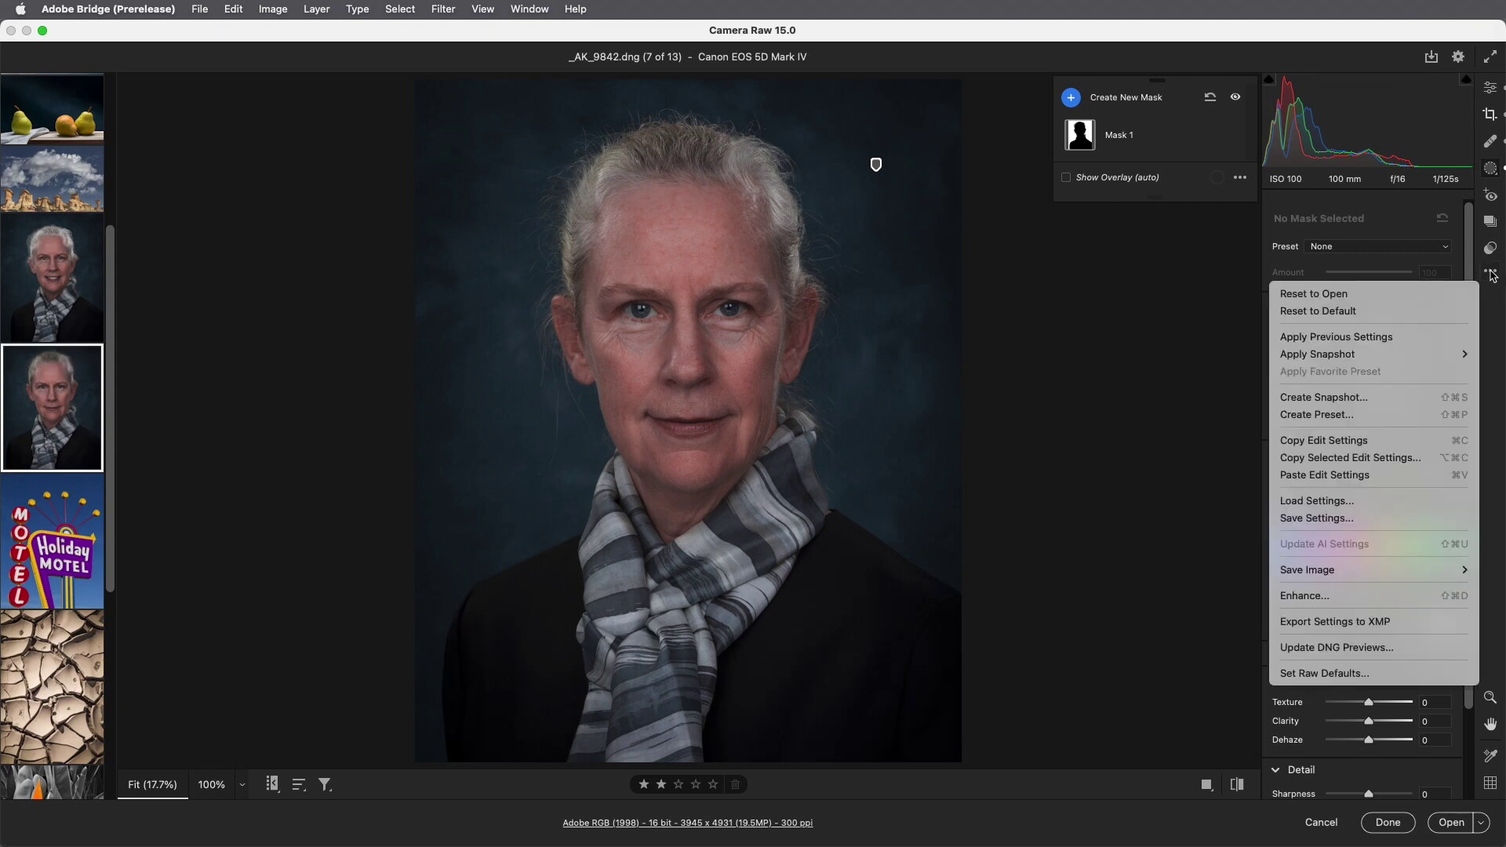
{"action": "left_click", "coordinate": [1356, 479]}
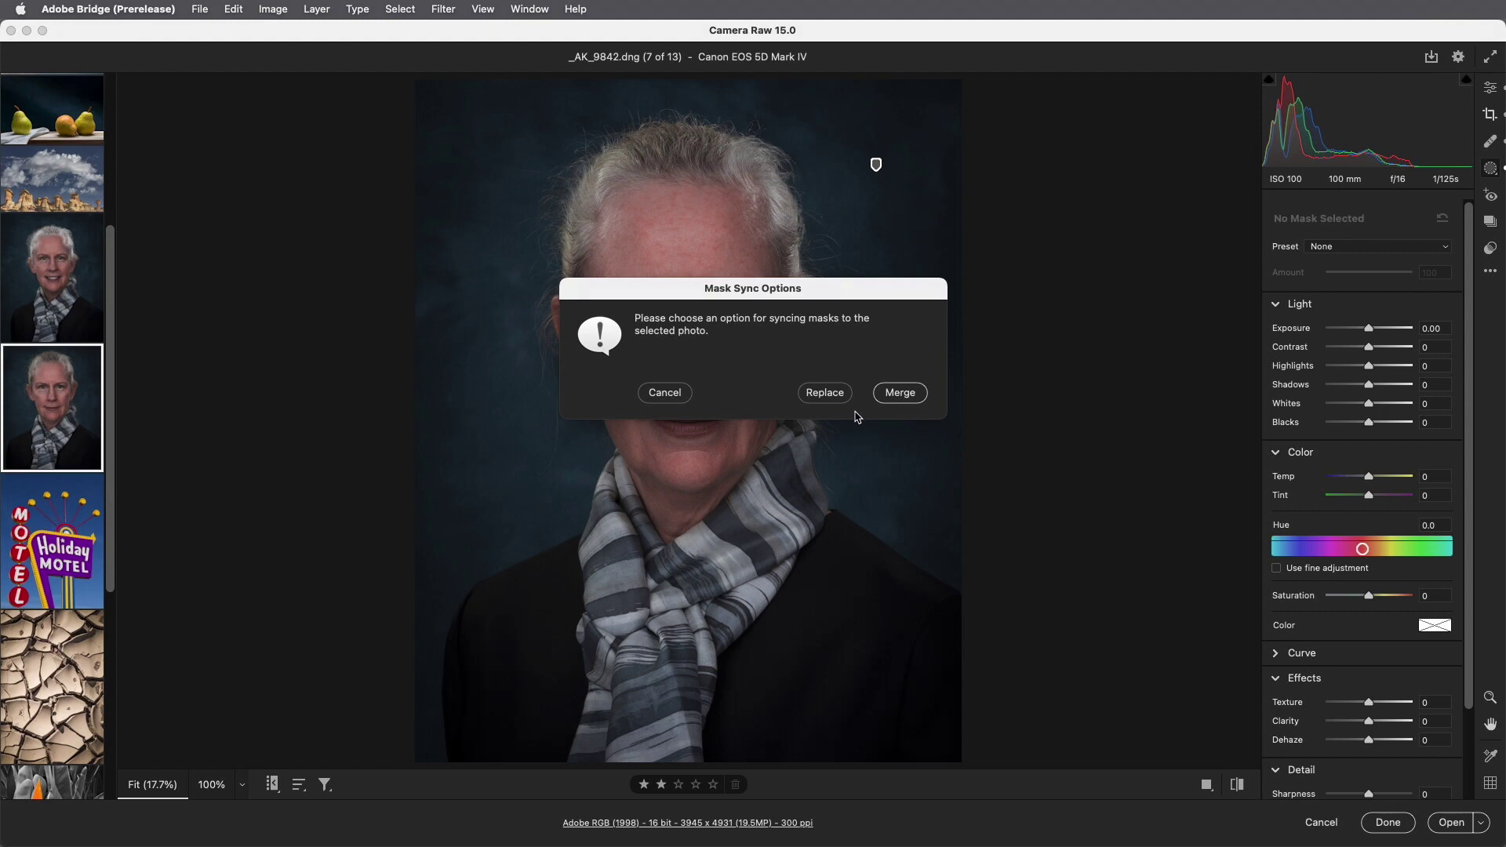
{"action": "left_click", "coordinate": [900, 395]}
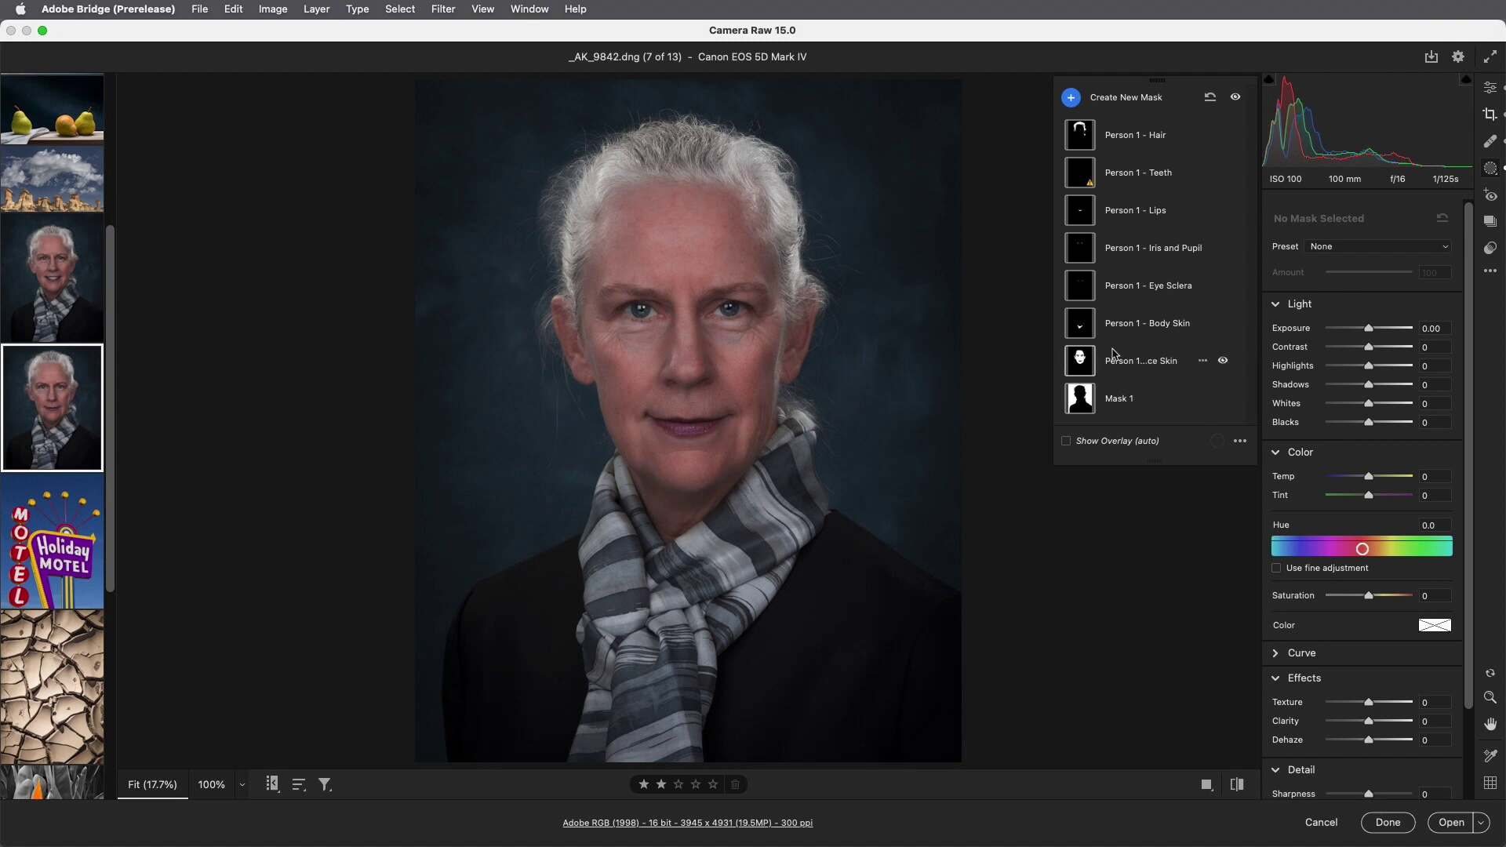
- Delete the Teeth selection from the Person 1 - Teeth mask and examine the Brush 1 and Hair components of Person 1 - Hair
{"action": "left_click", "coordinate": [1141, 183]}
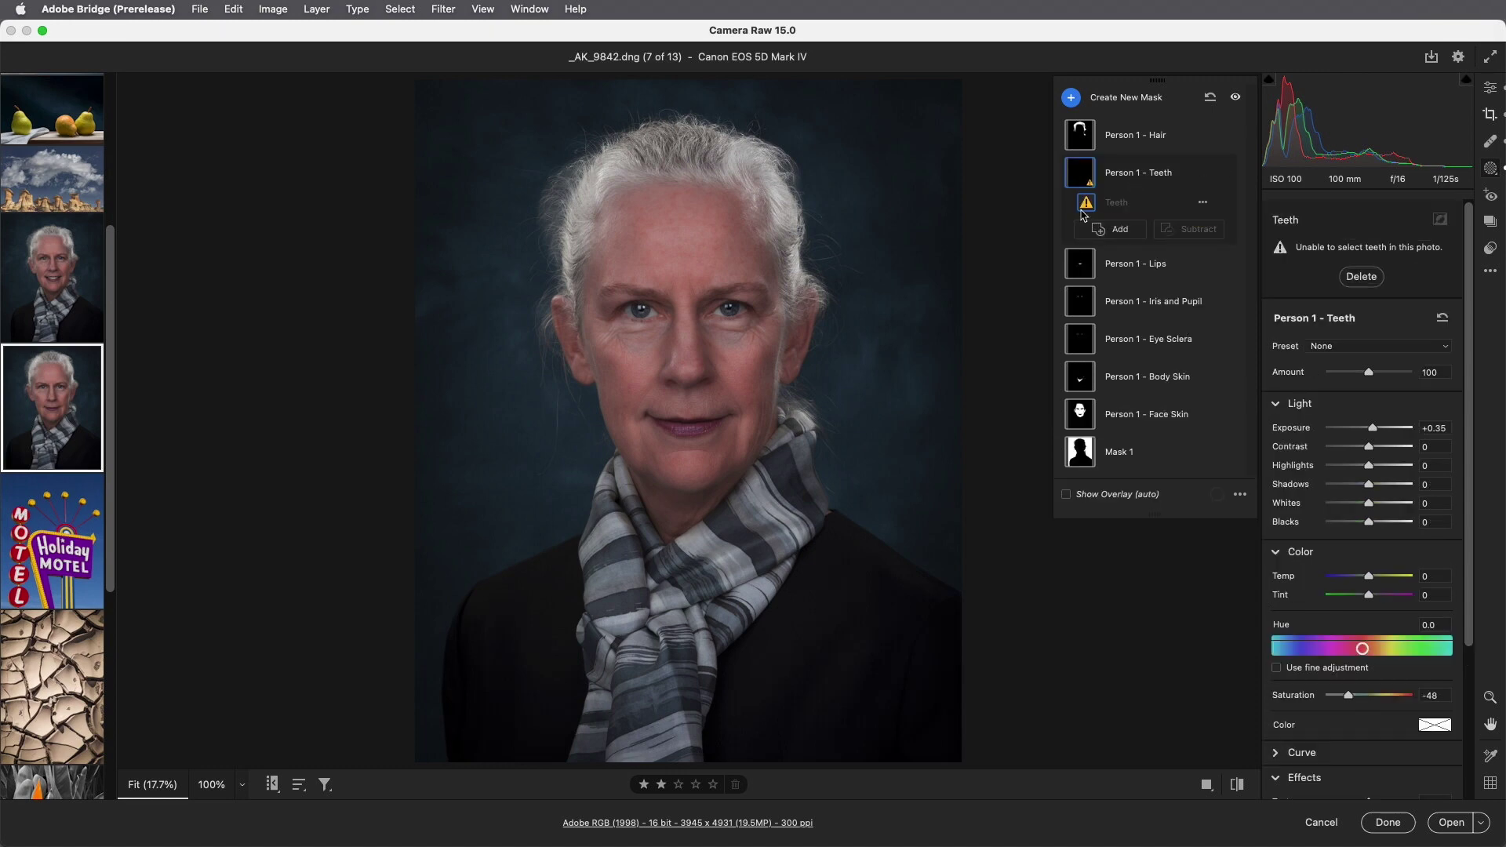
{"action": "left_click", "coordinate": [1361, 279]}
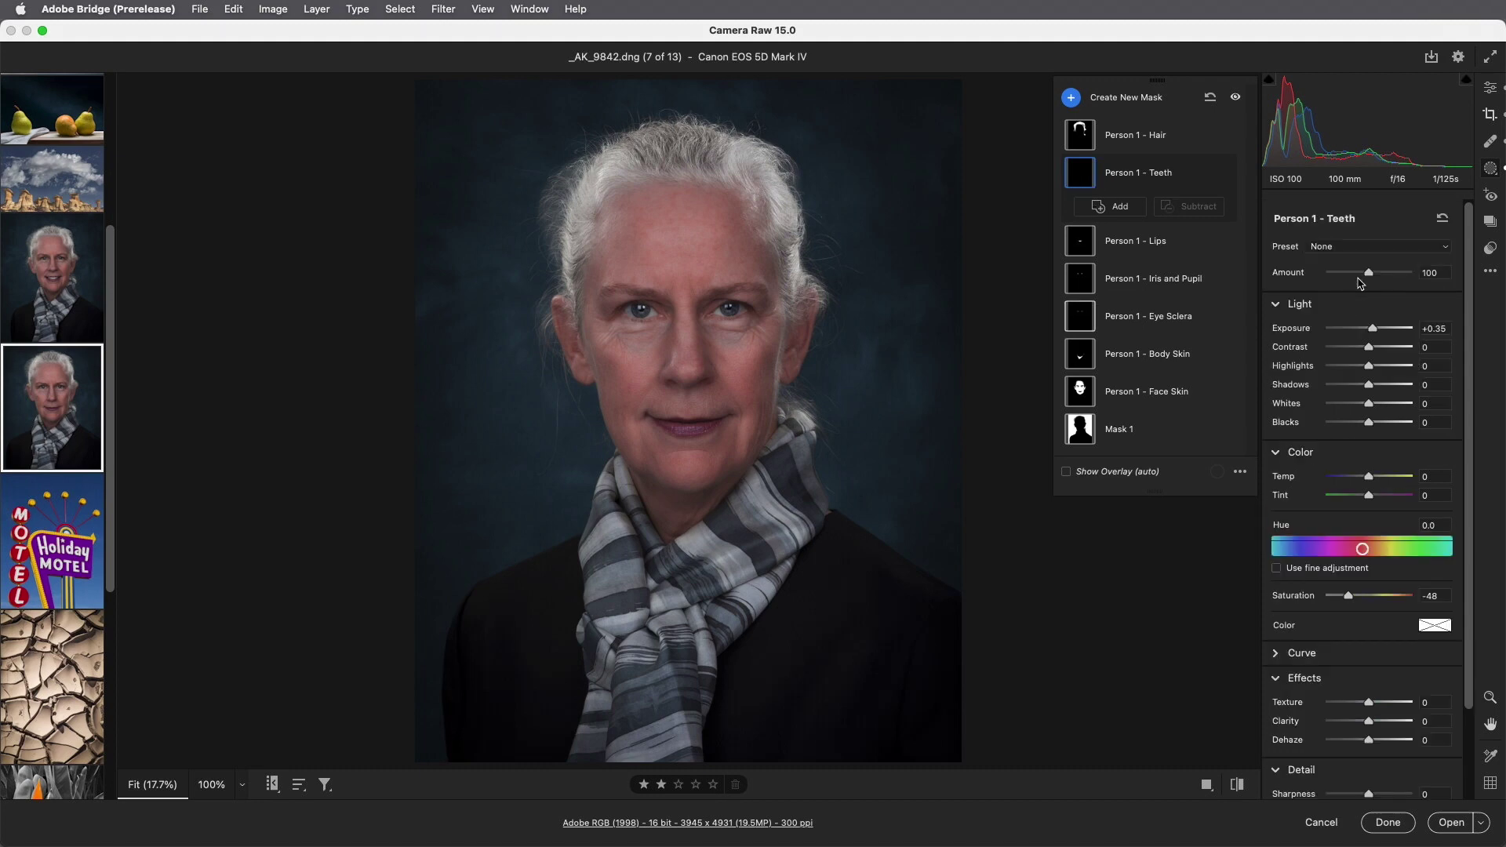
{"action": "left_click", "coordinate": [1149, 138]}
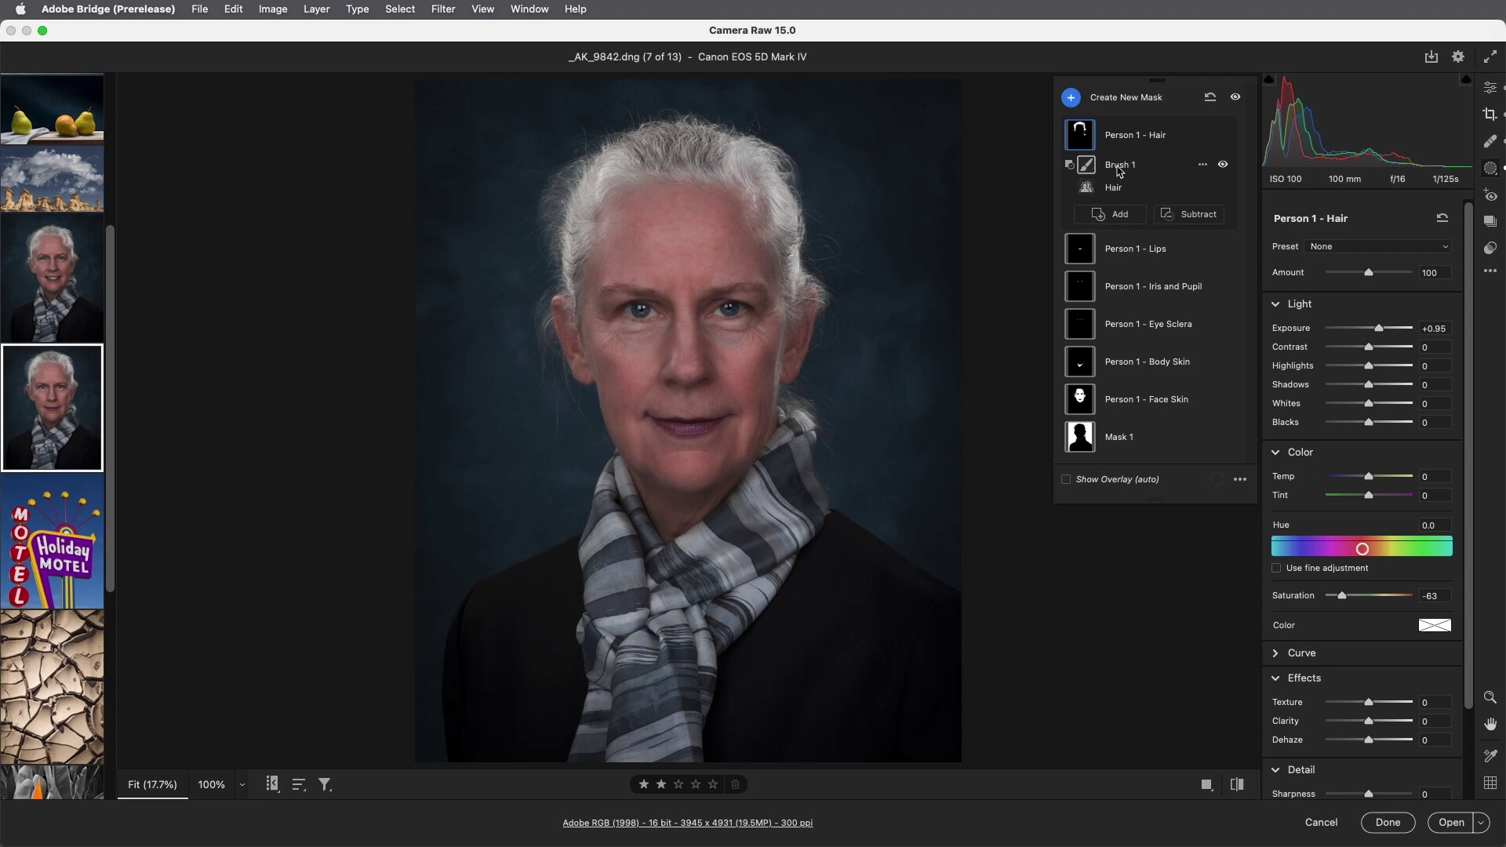
{"action": "left_click", "coordinate": [1120, 168]}
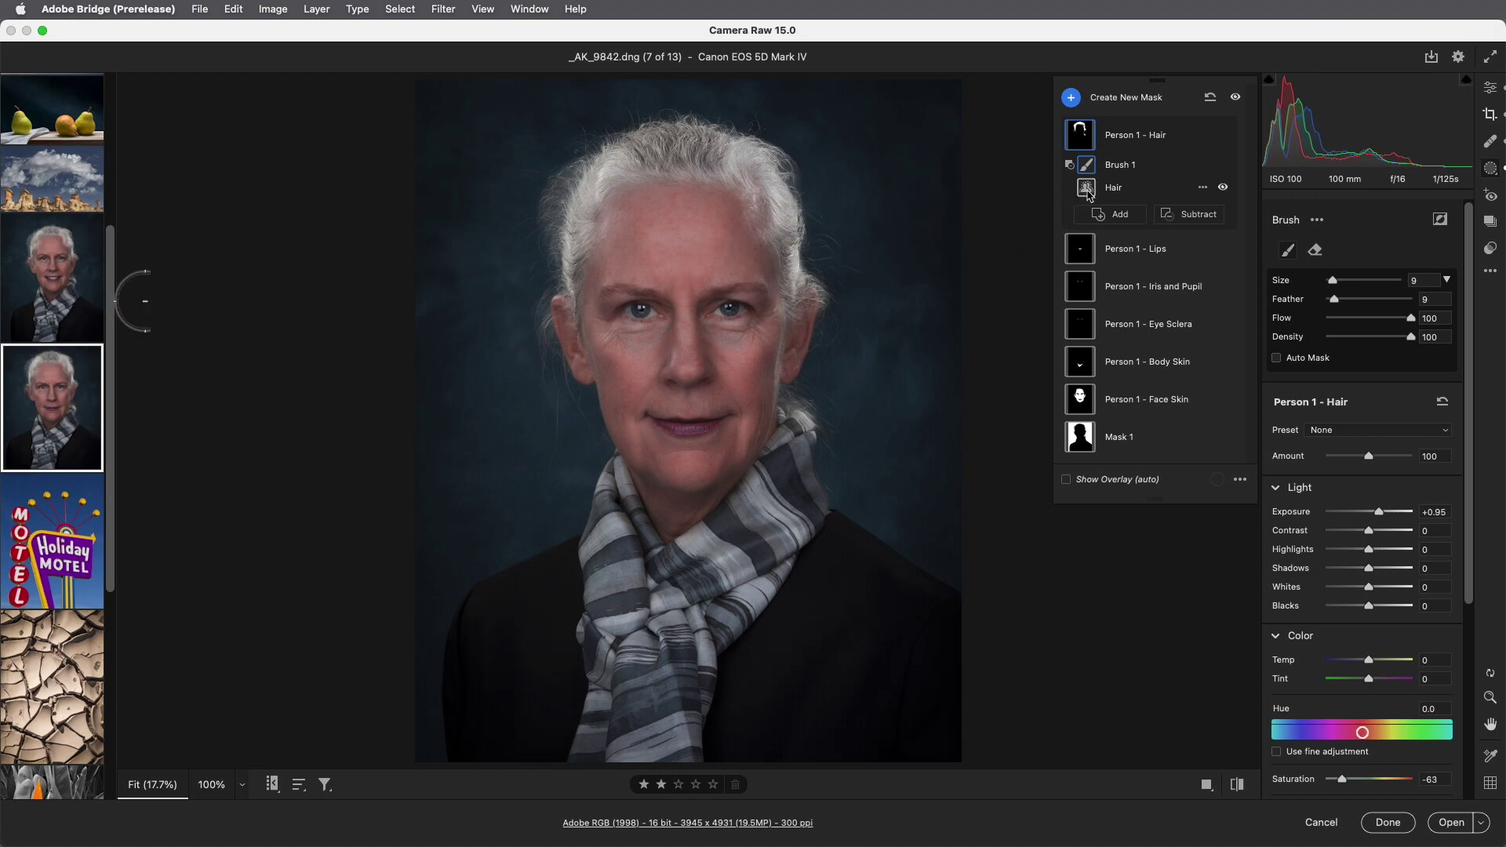
{"action": "mouse_move", "coordinate": [1092, 170]}
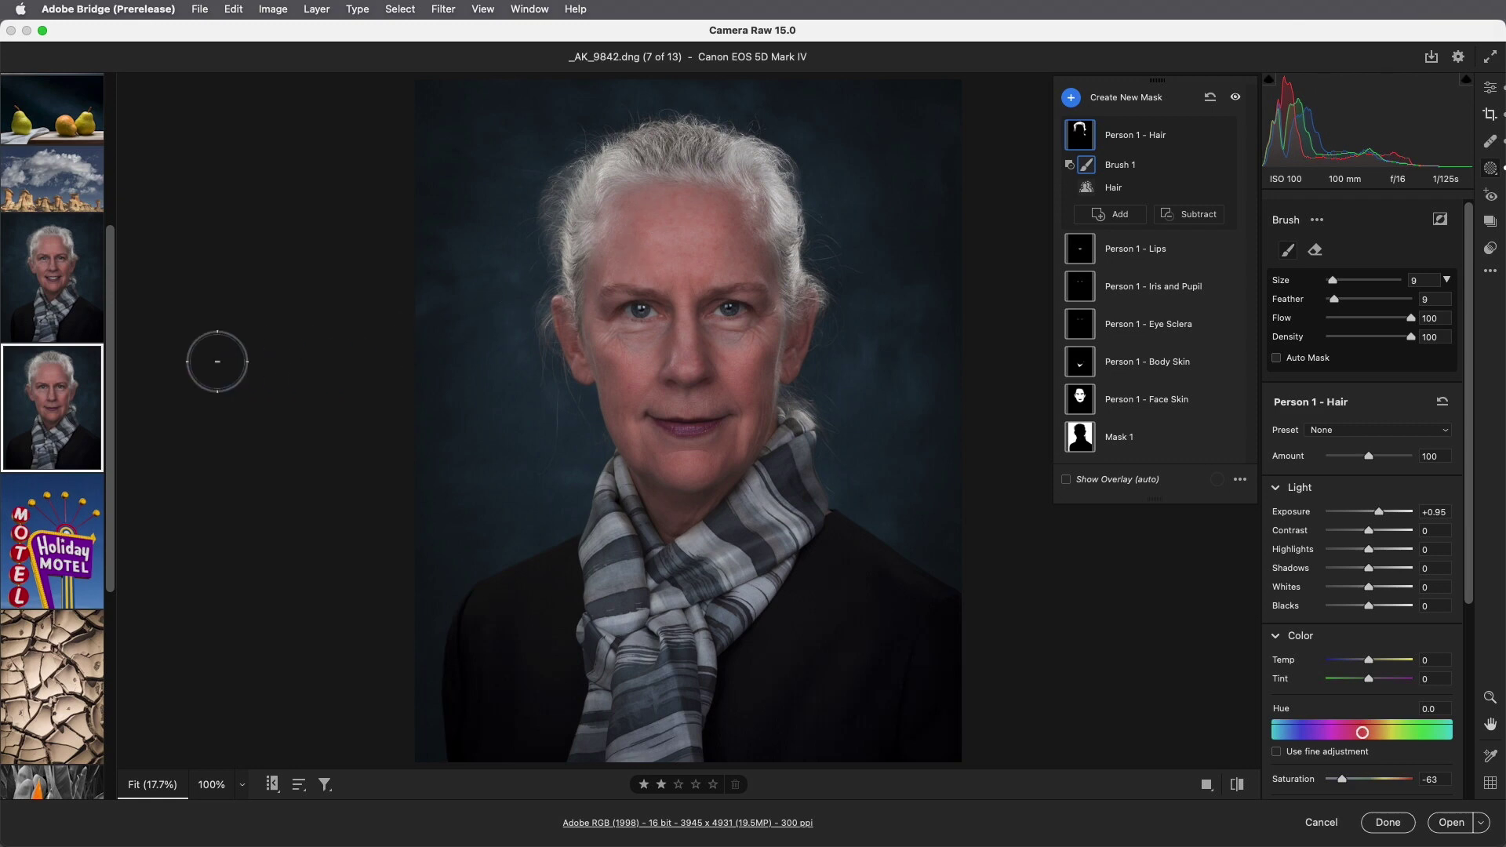
- Open the landscape photo JKOST_2022_14351.dng and preview the Adaptive: Sky presets on it
{"action": "scroll", "coordinate": [115, 369], "scroll_direction": "down", "scroll_amount": 1}
{"action": "left_click_drag", "start_coordinate": [114, 369], "coordinate": [115, 567]}
{"action": "left_click", "coordinate": [64, 643]}
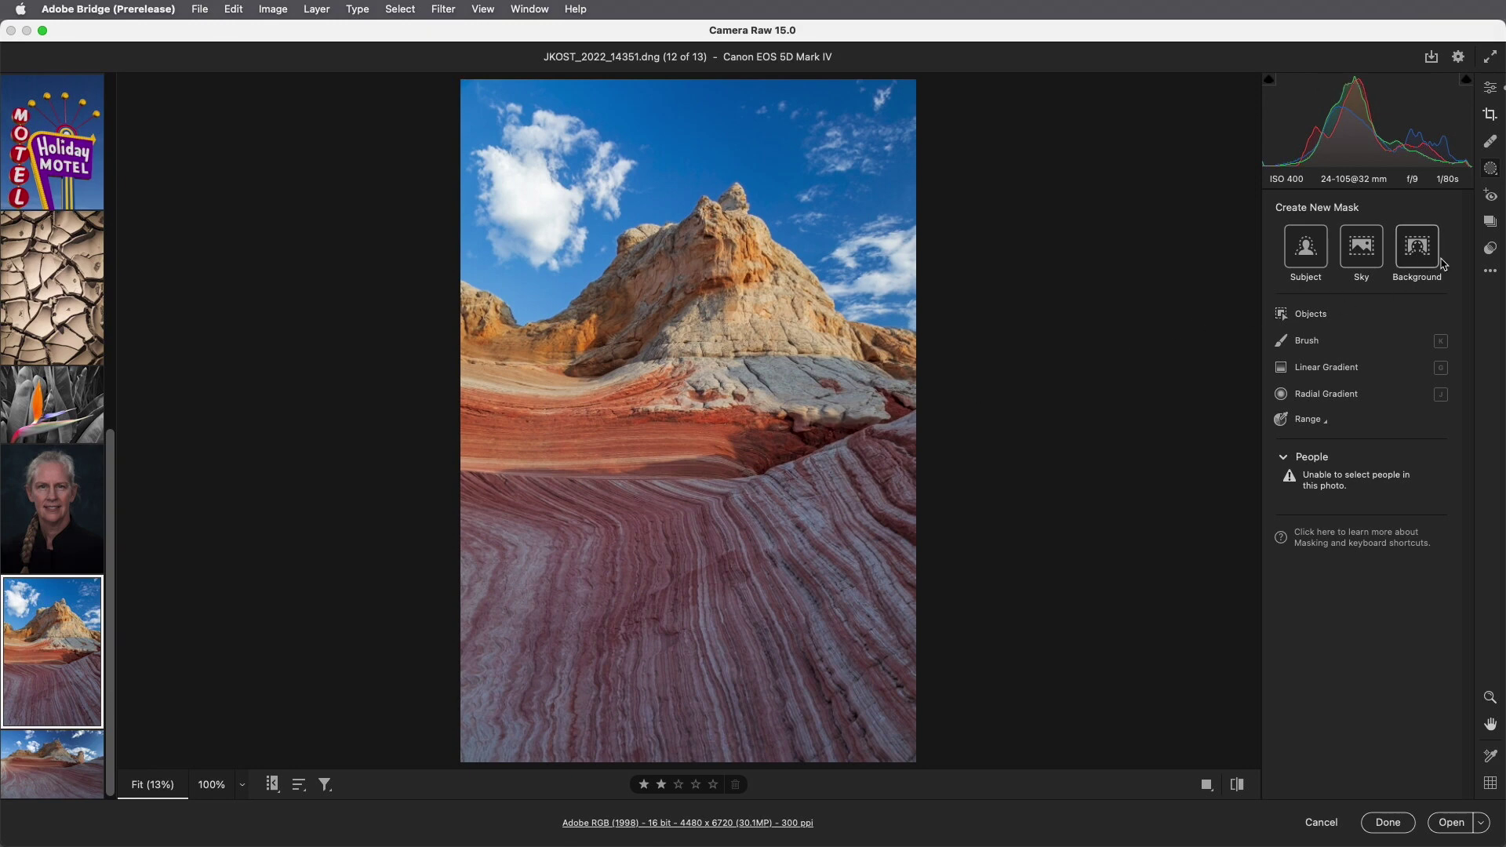
{"action": "left_click", "coordinate": [1490, 249]}
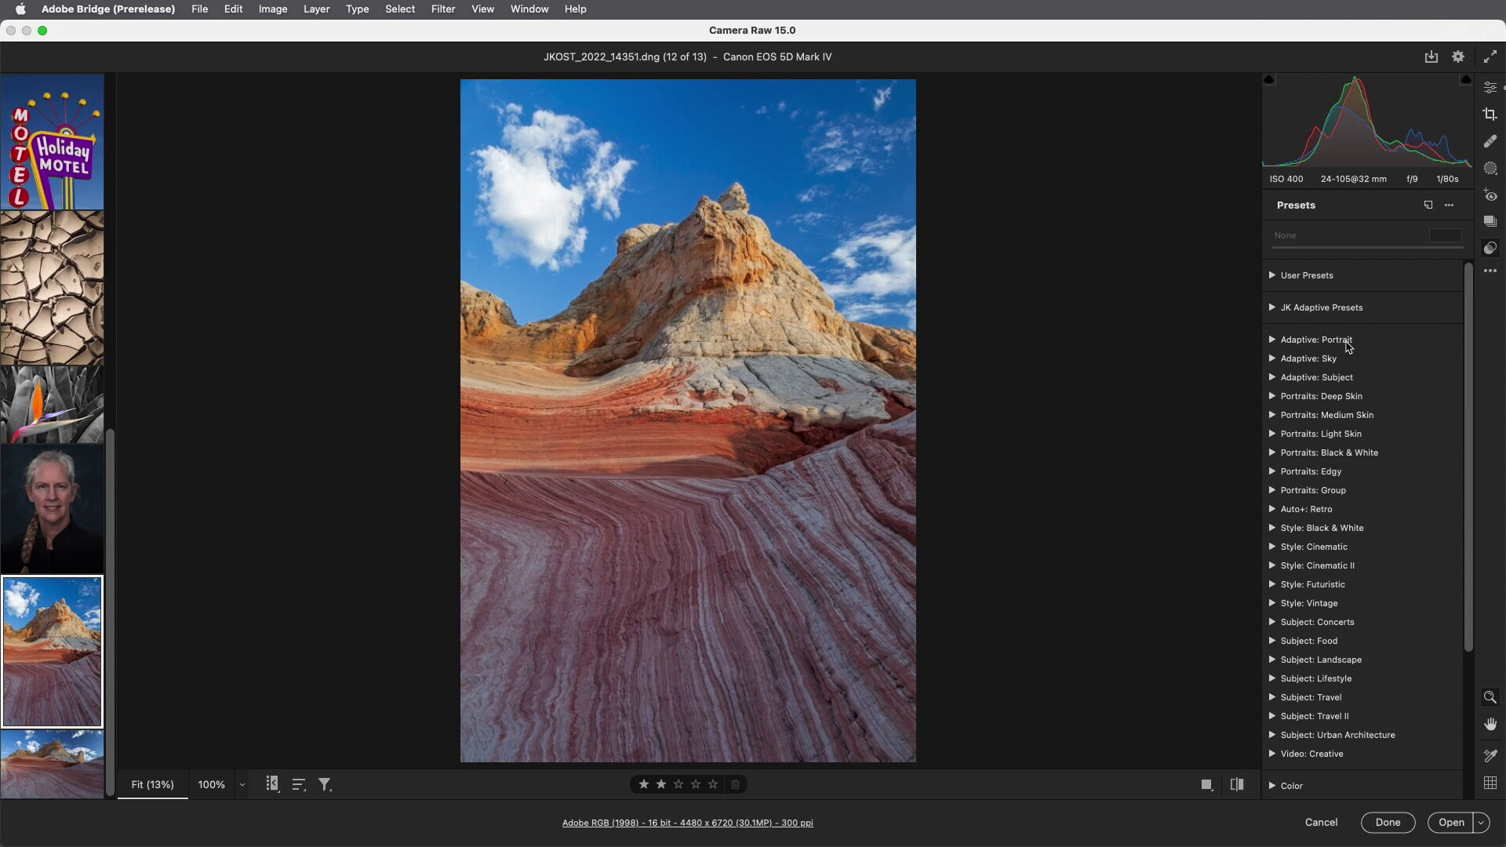
{"action": "left_click", "coordinate": [1273, 360]}
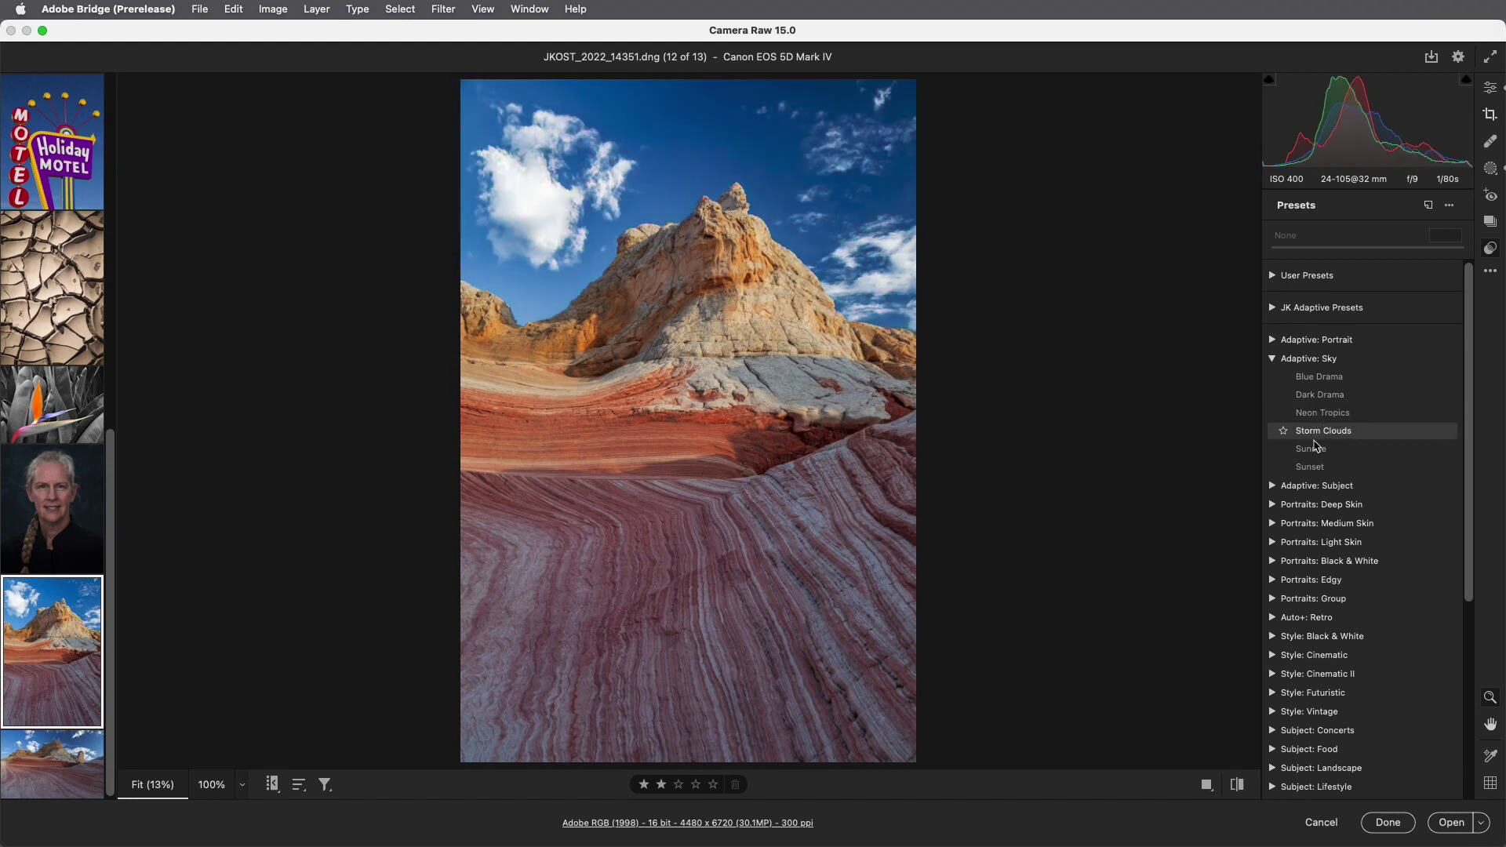
- Create a Sky mask with exposure -0.60, texture +15, clarity +15, dehaze +26 and saturation -61
{"action": "left_click", "coordinate": [1494, 168]}
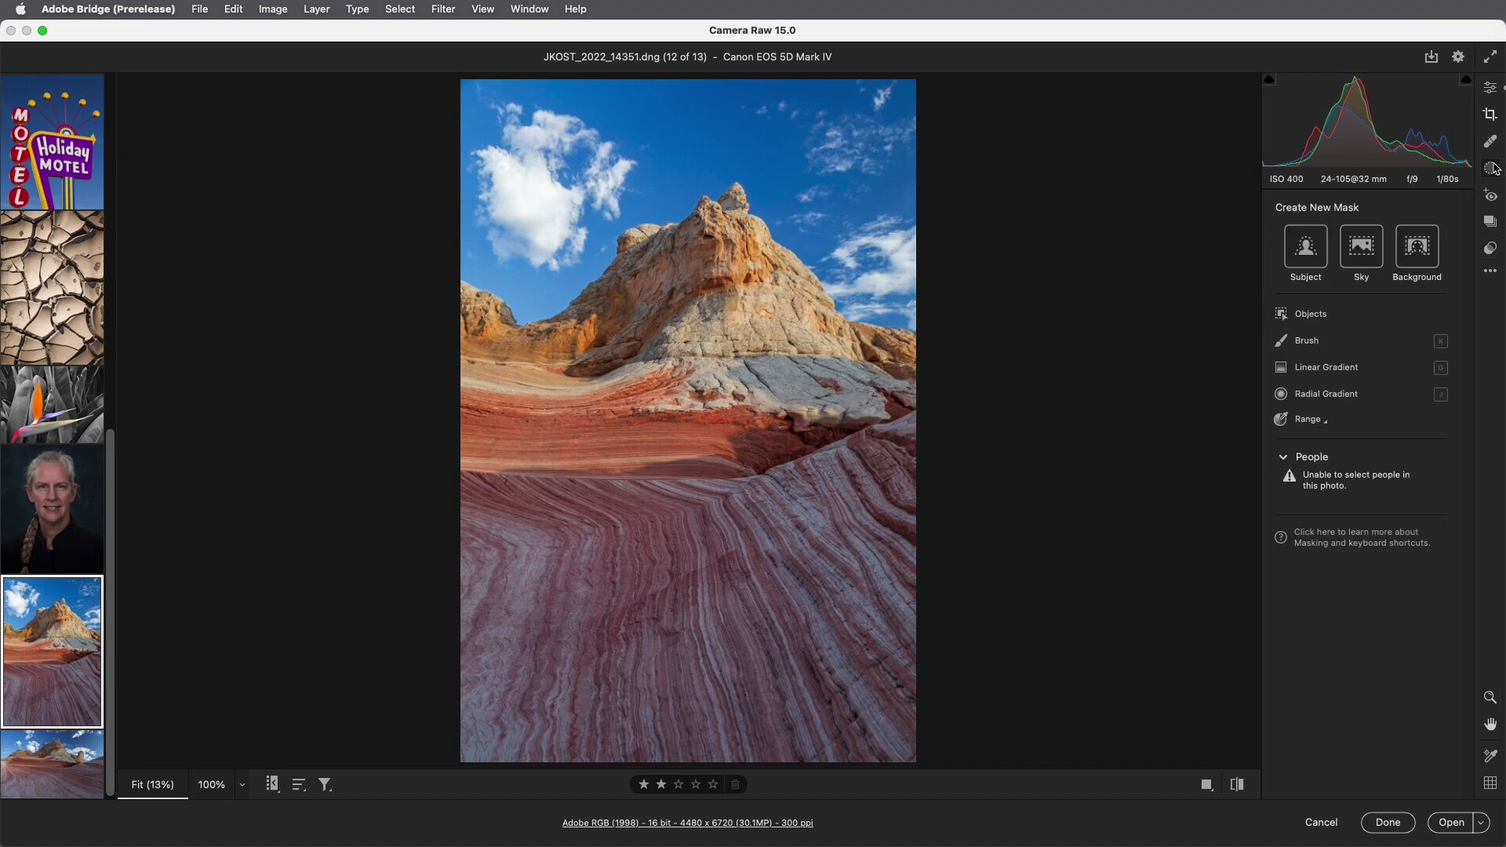
{"action": "left_click", "coordinate": [1369, 247]}
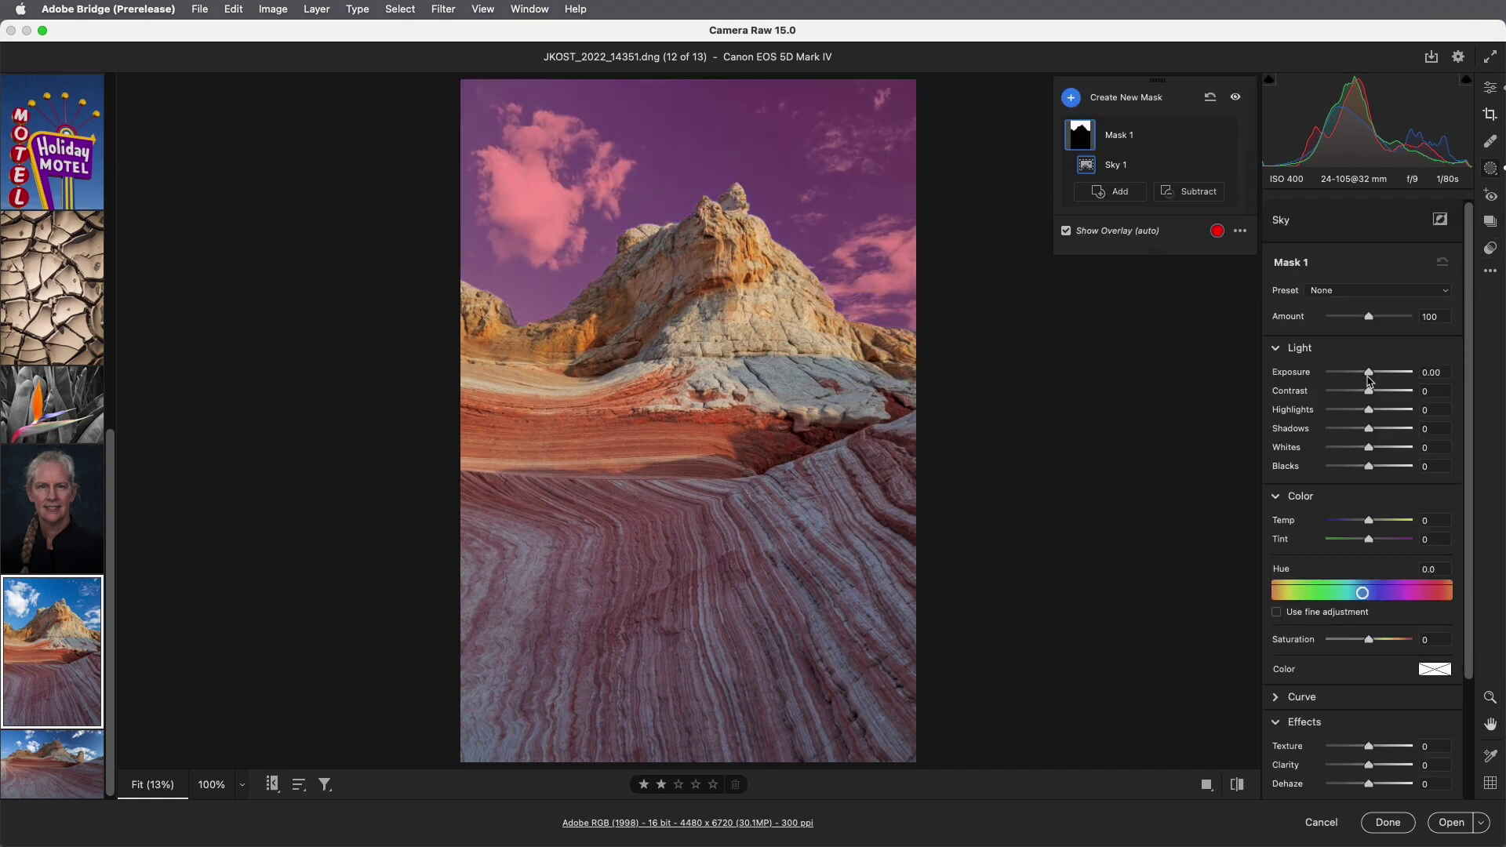
{"action": "left_click_drag", "start_coordinate": [1368, 373], "coordinate": [1363, 375]}
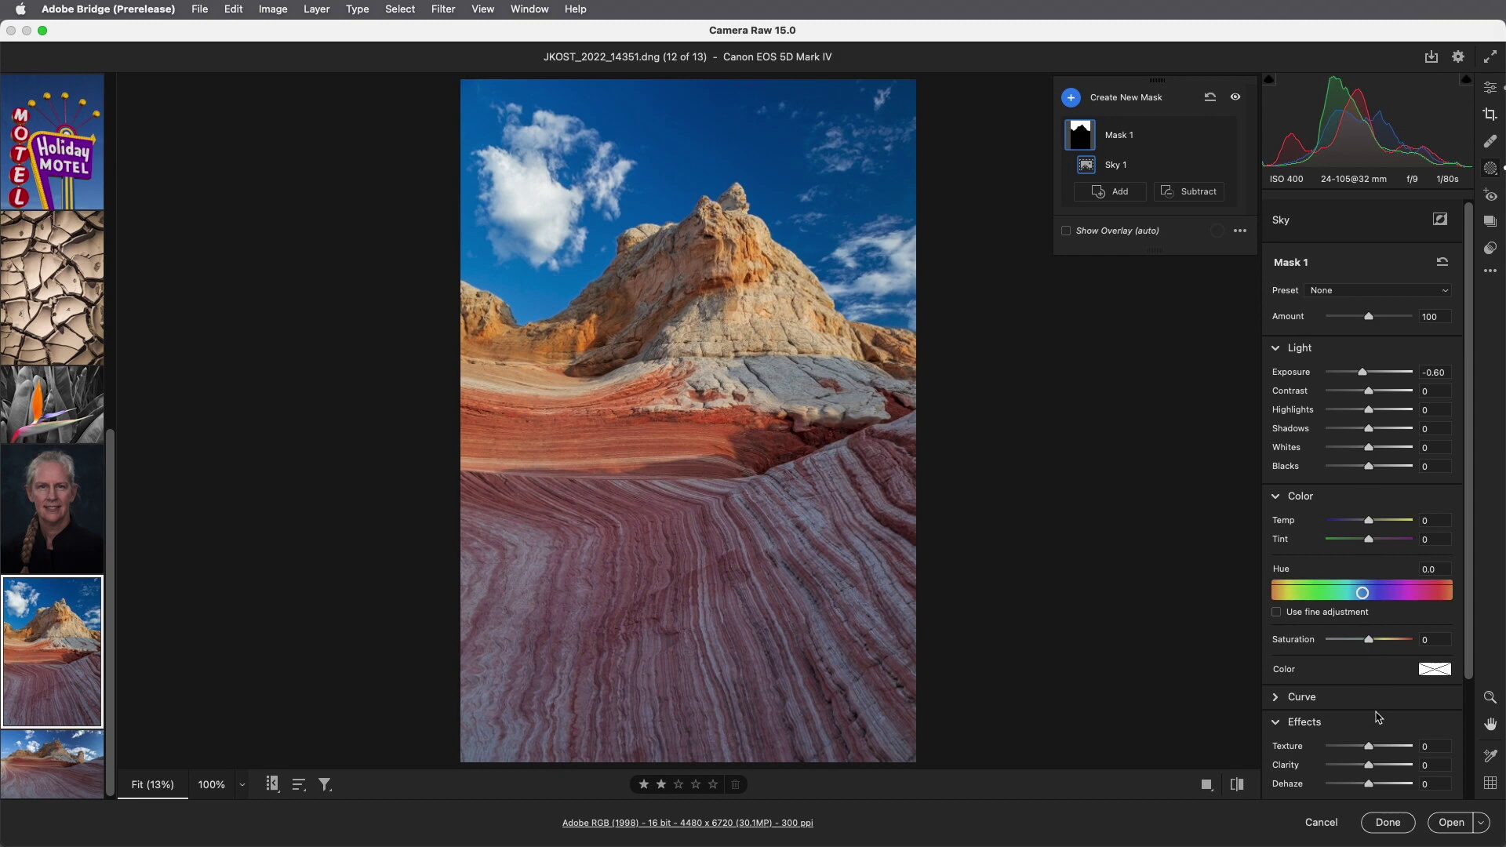
{"action": "left_click_drag", "start_coordinate": [1368, 748], "coordinate": [1382, 790]}
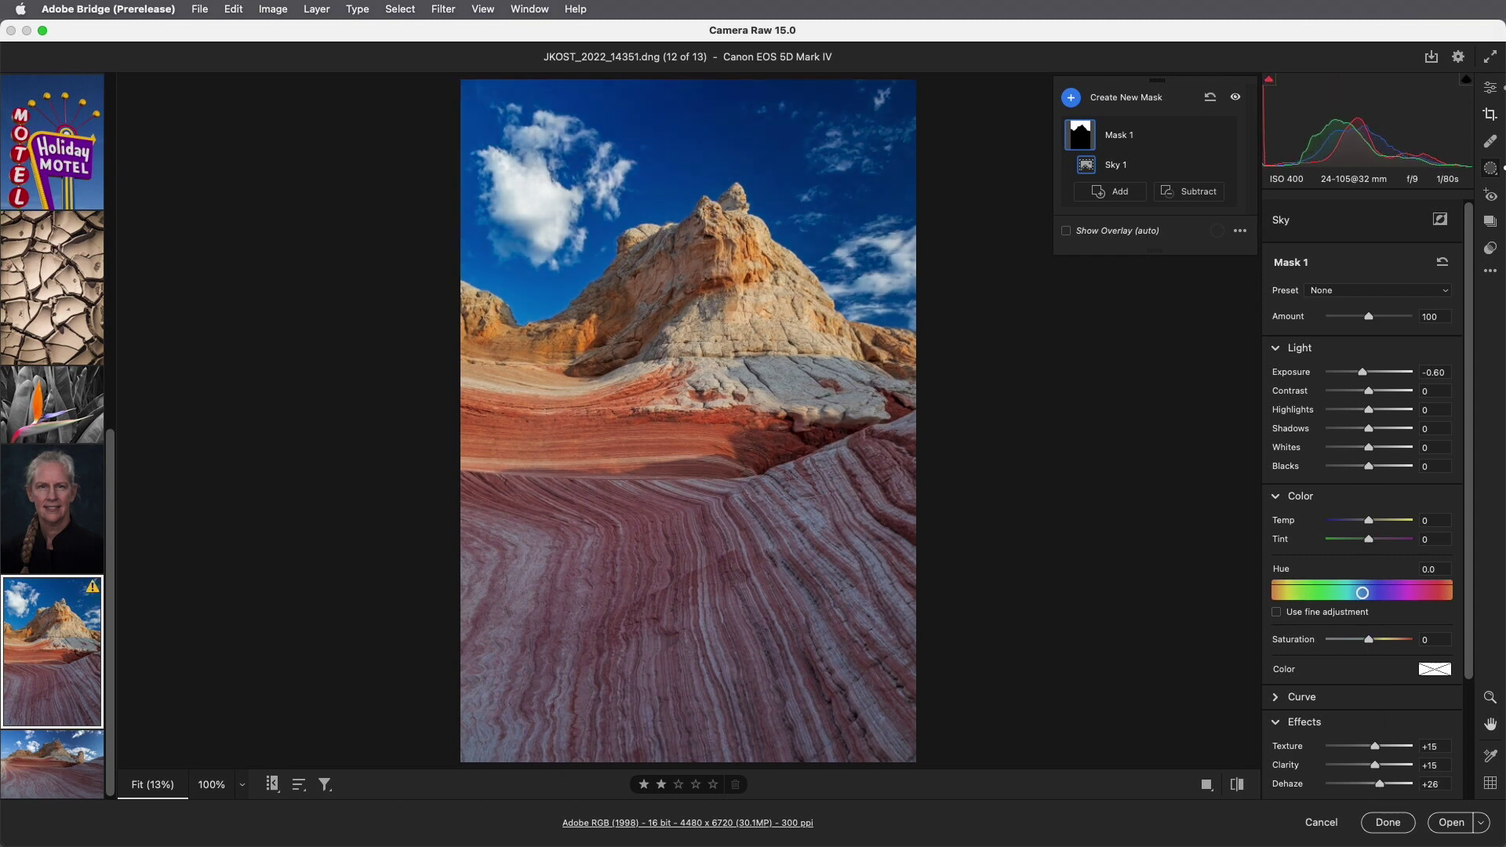
{"action": "left_click_drag", "start_coordinate": [1369, 640], "coordinate": [1342, 641]}
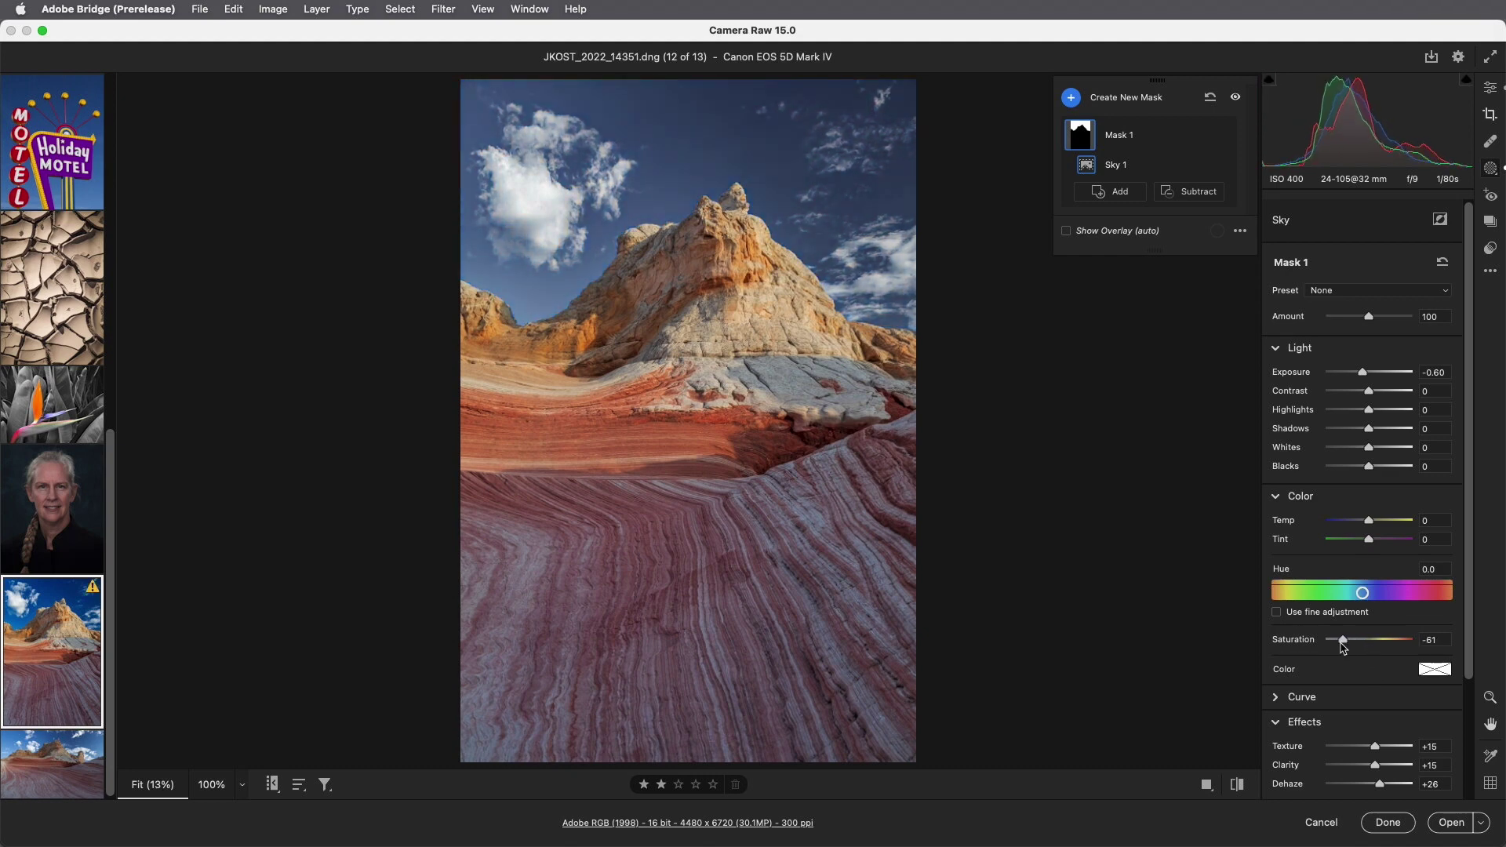
- Save a preset named JK SKY in the JK Adaptive Presets group, including only Masking with Mask 1 and amount slider support
{"action": "left_click", "coordinate": [1489, 251]}
{"action": "left_click", "coordinate": [1428, 205]}
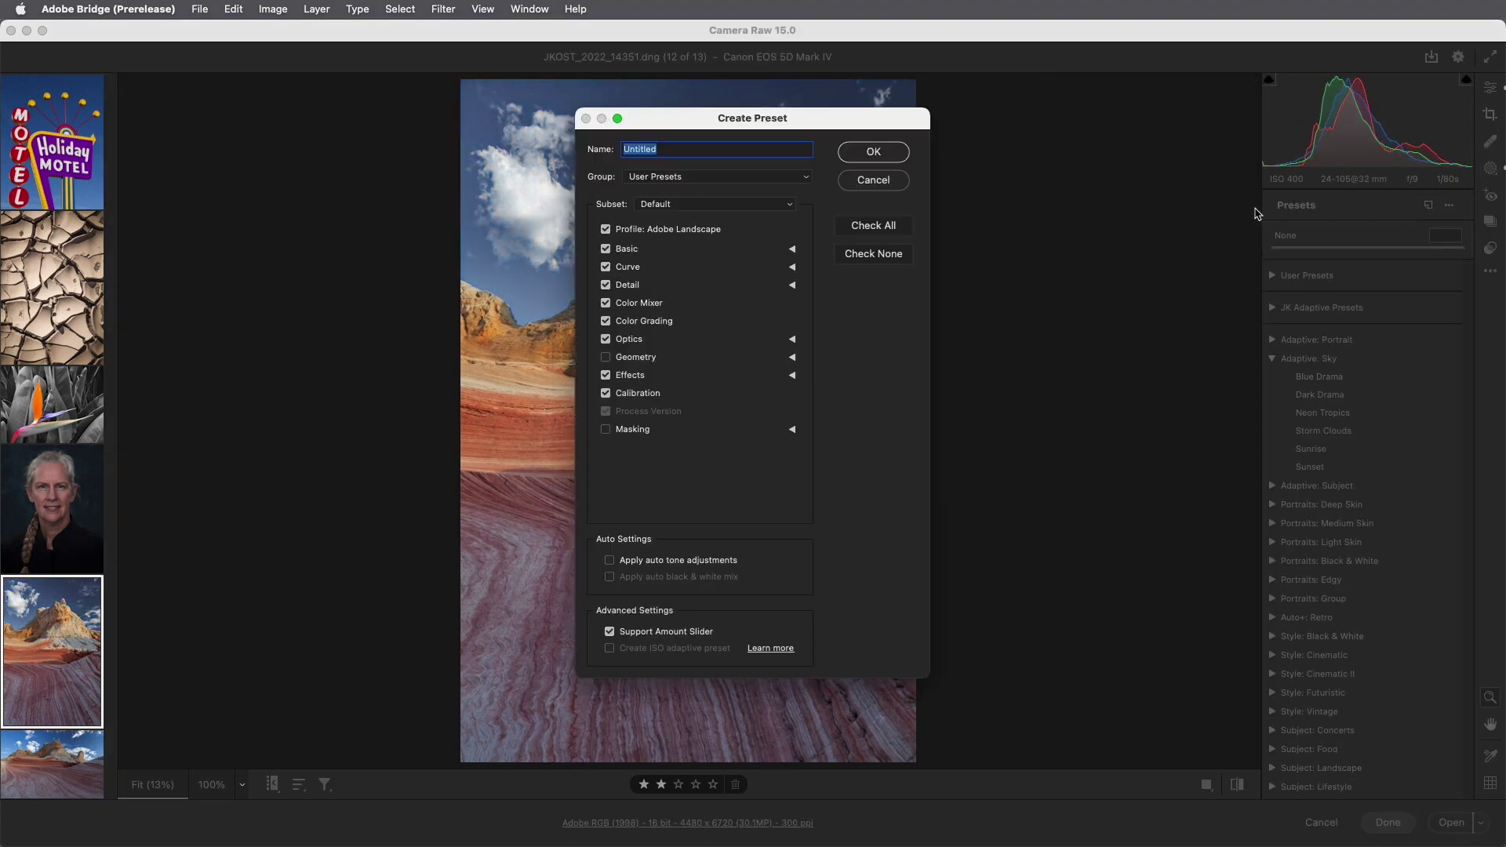
{"action": "type", "text": "JK SKY"}
{"action": "left_click", "coordinate": [789, 177]}
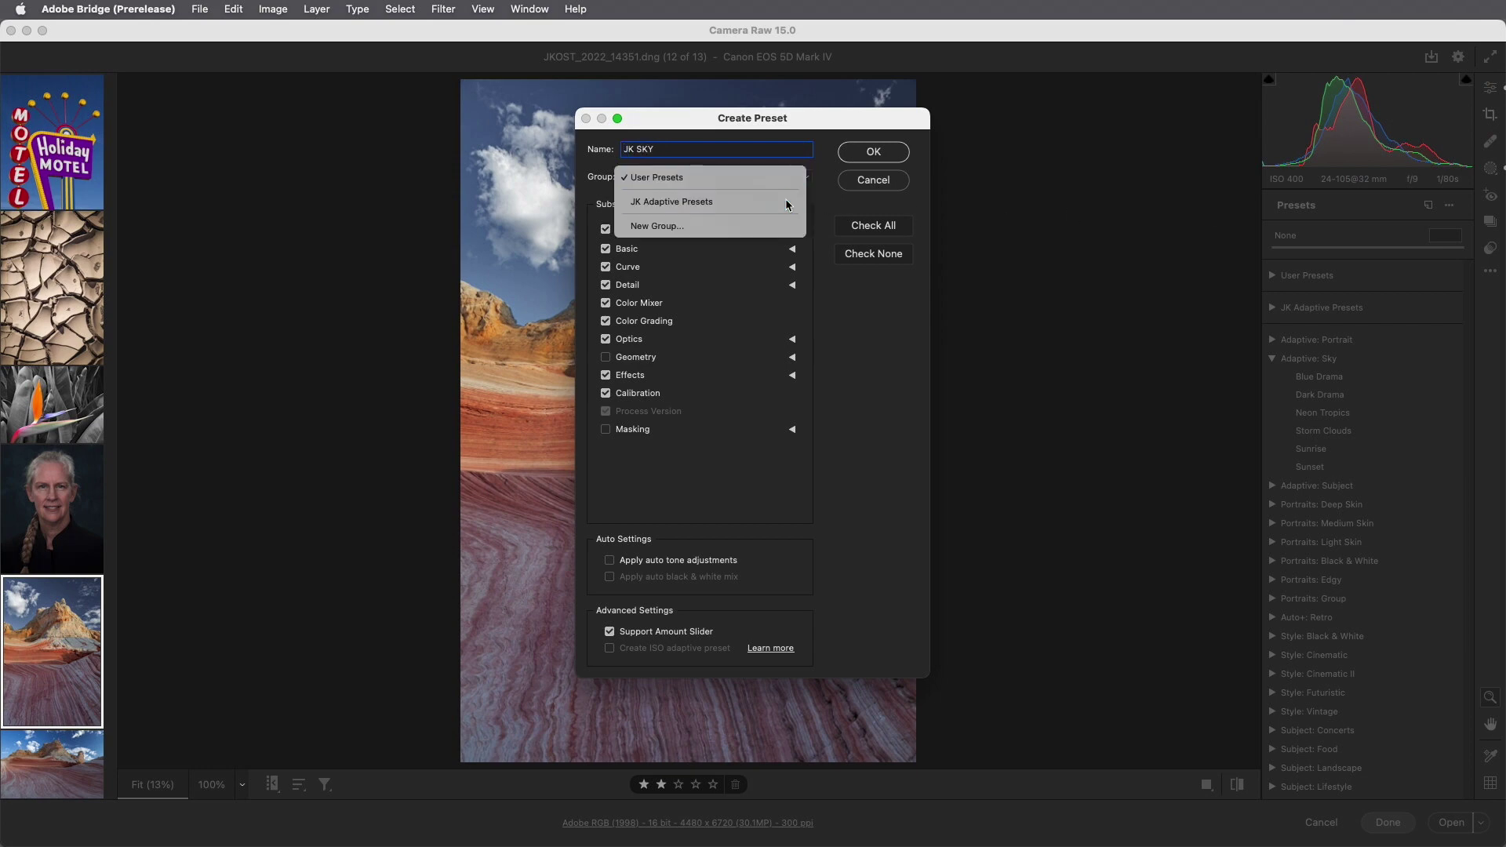
{"action": "left_click", "coordinate": [789, 202]}
{"action": "left_click", "coordinate": [853, 257]}
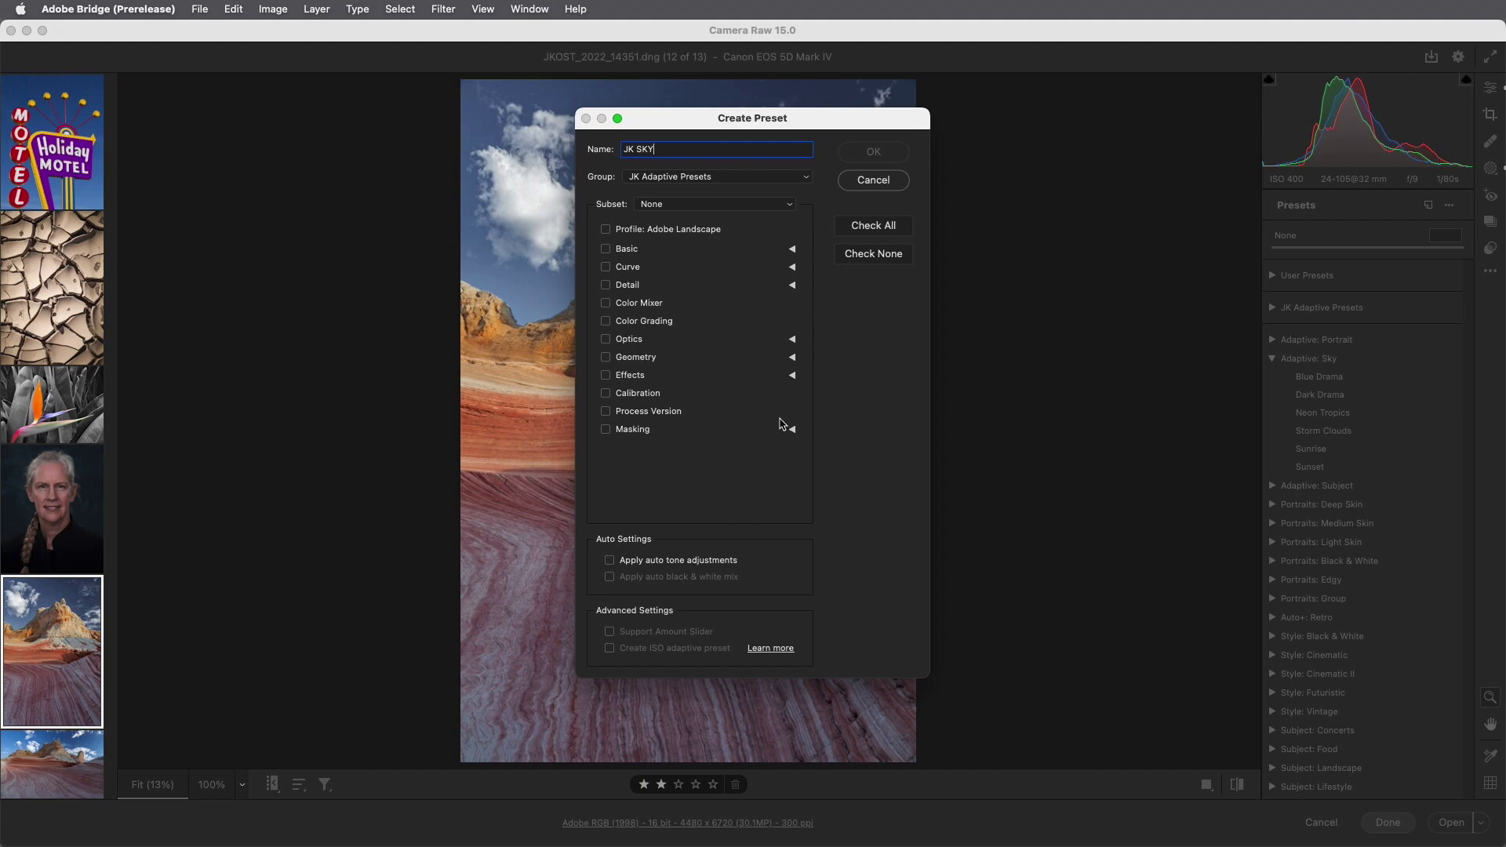
{"action": "left_click", "coordinate": [793, 431]}
{"action": "left_click", "coordinate": [641, 444]}
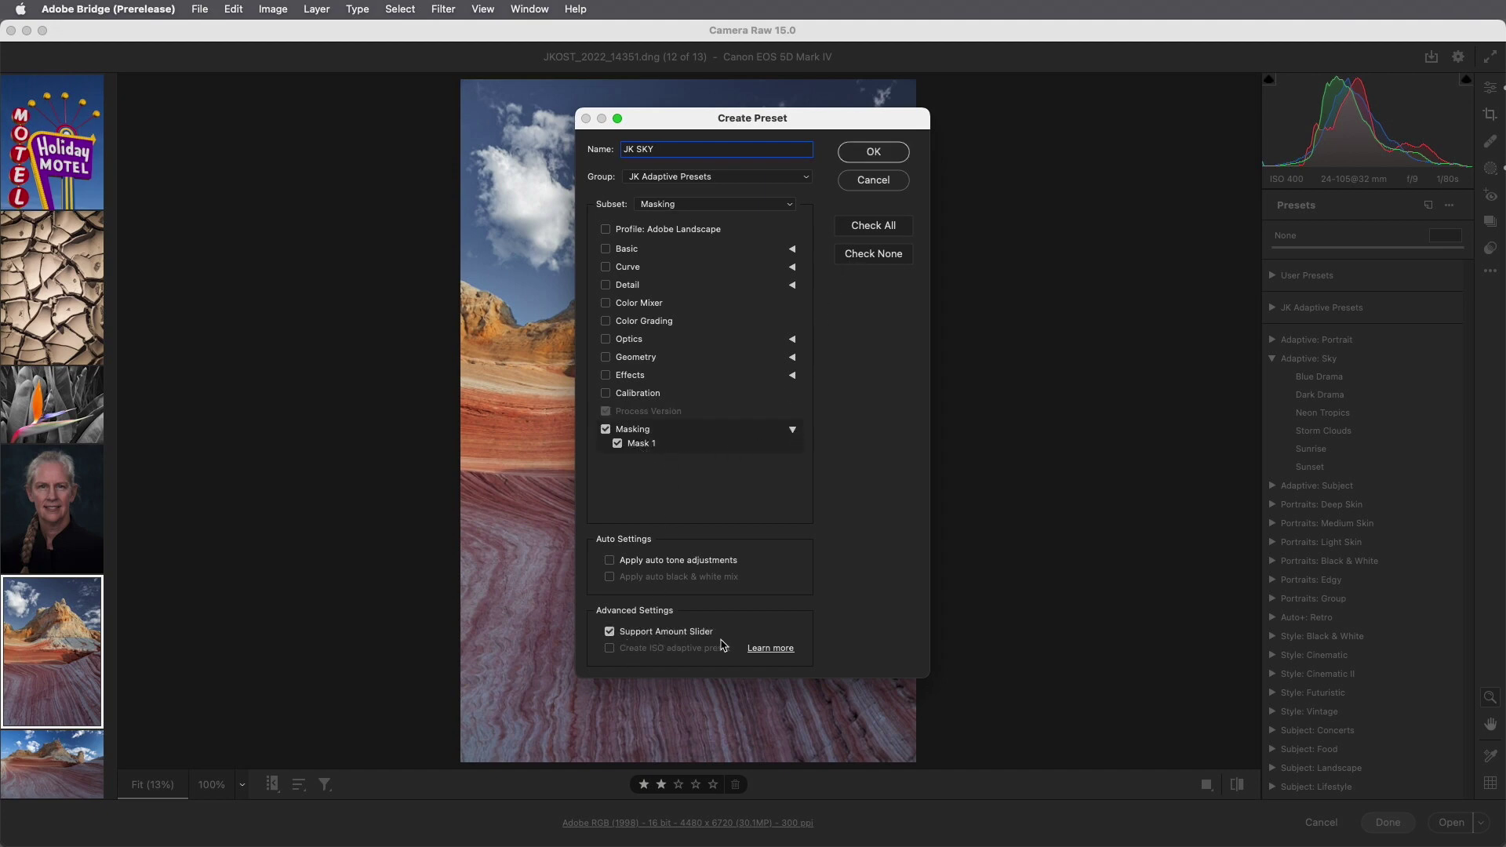
{"action": "left_click", "coordinate": [872, 153]}
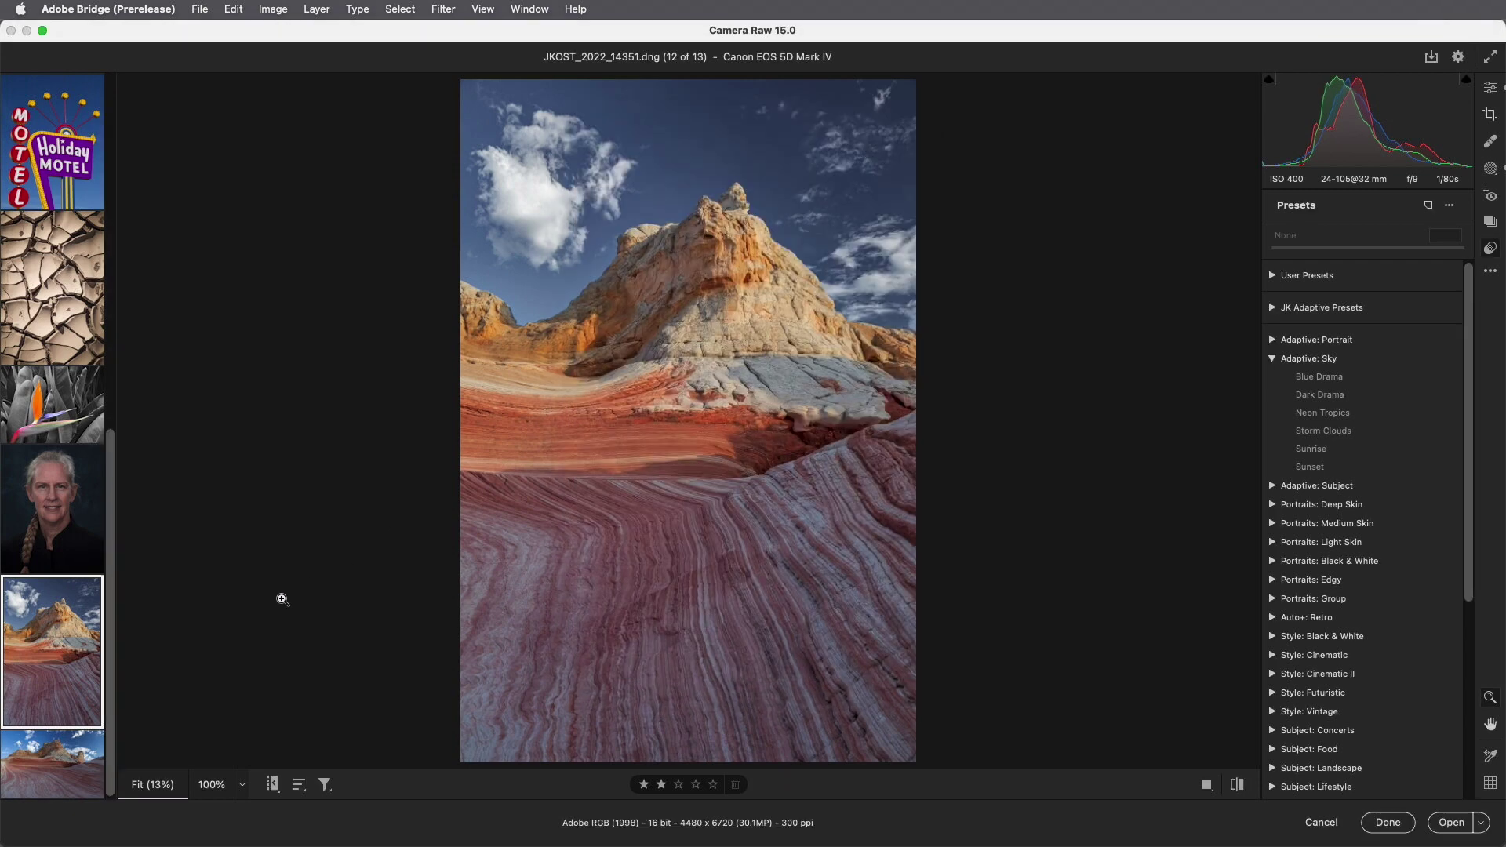
- Apply the JK SKY preset to JKOST_2022_14332-Pano.dng and set its amount to 109
{"action": "left_click", "coordinate": [73, 773]}
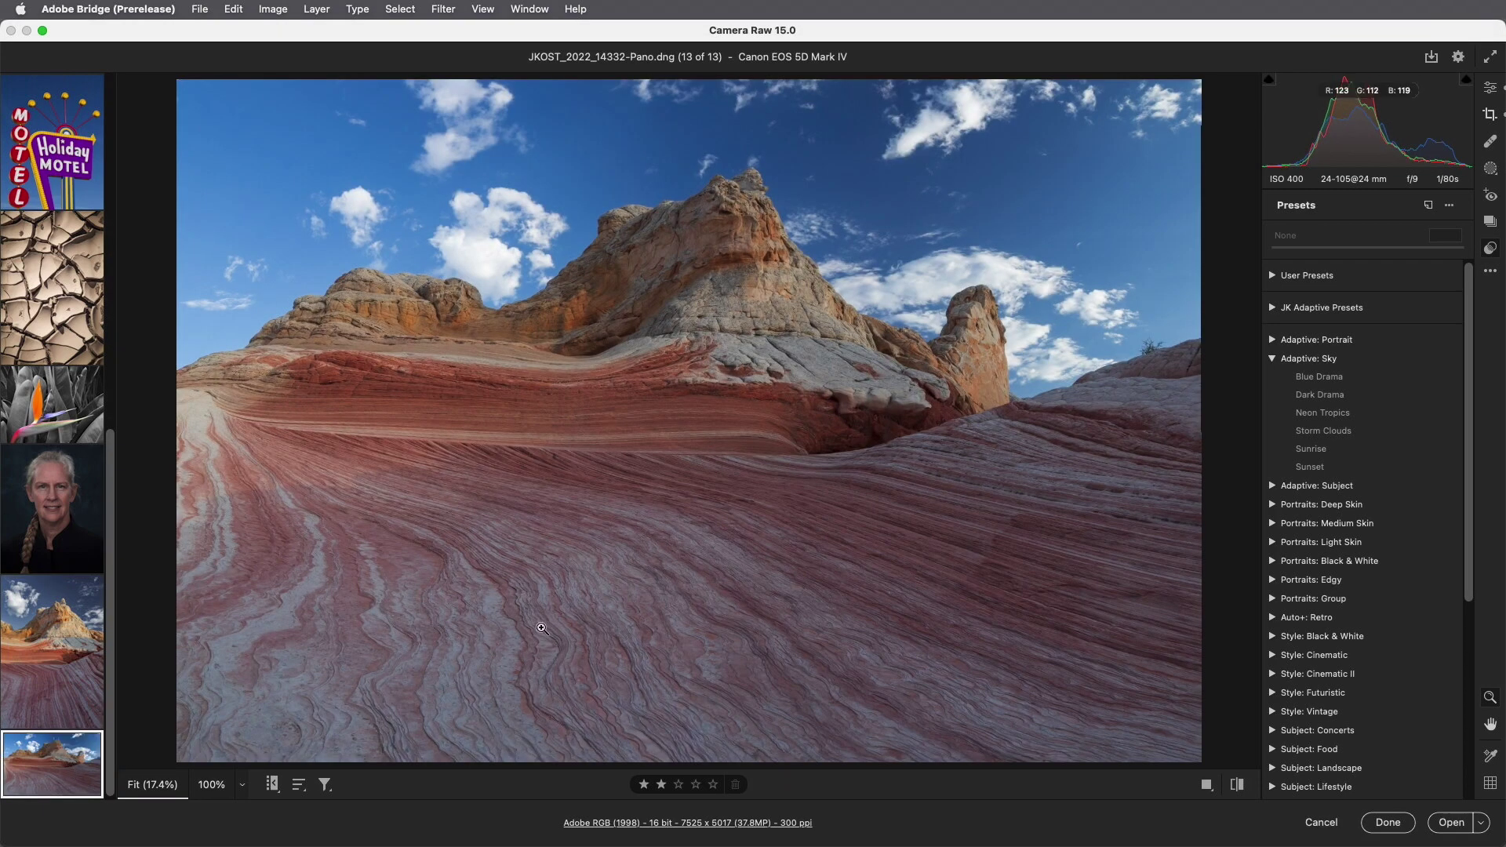
{"action": "left_click", "coordinate": [1273, 309]}
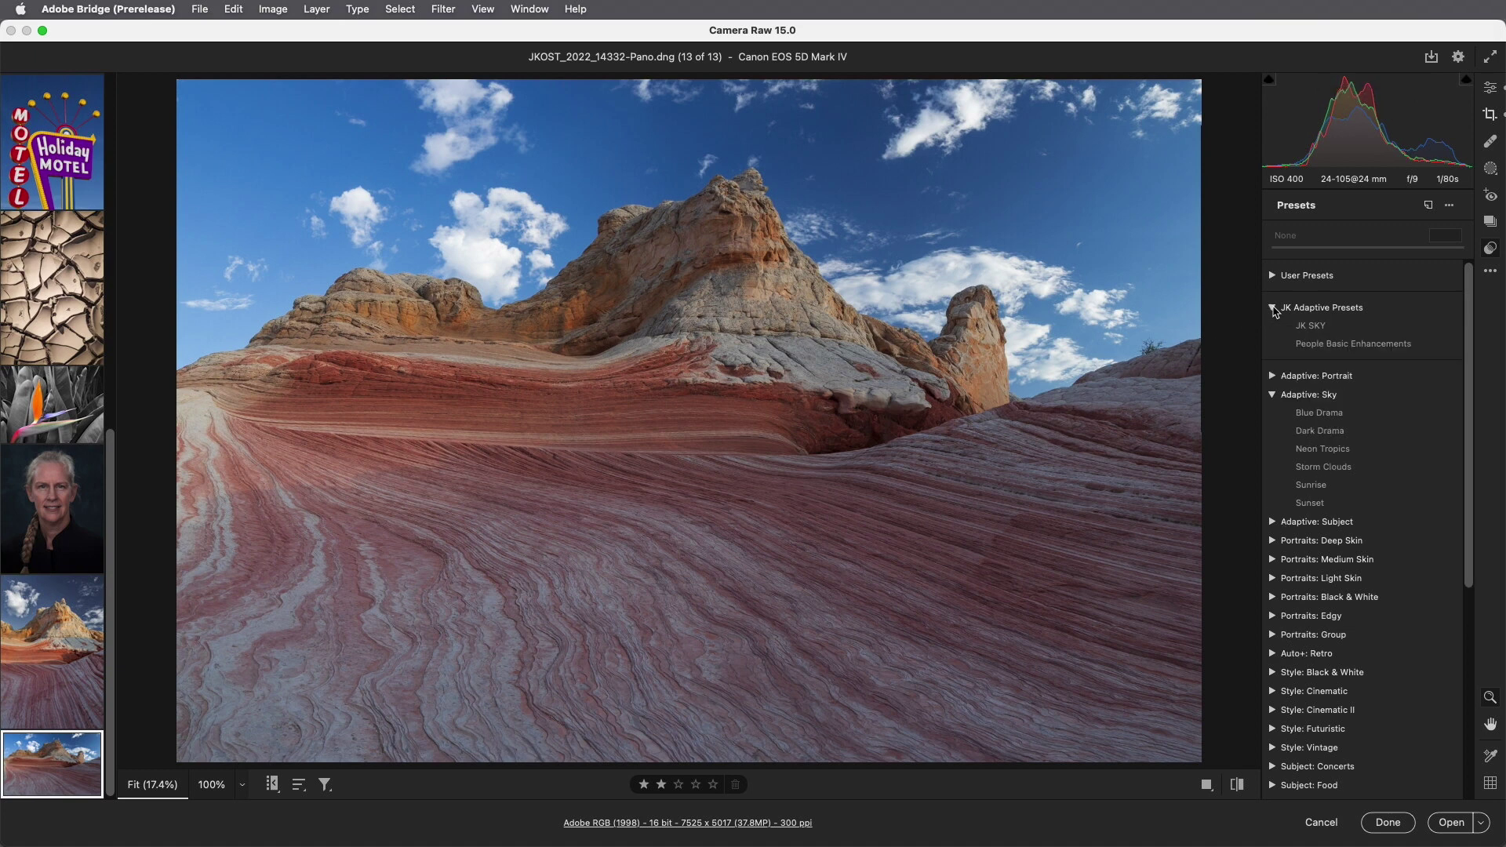
{"action": "left_click", "coordinate": [1310, 326]}
{"action": "mouse_move", "coordinate": [1367, 250]}
{"action": "left_mouse_down"}
{"action": "mouse_move", "coordinate": [1315, 251]}
{"action": "mouse_move", "coordinate": [1404, 251]}
{"action": "mouse_move", "coordinate": [1376, 251]}
{"action": "left_mouse_up"}
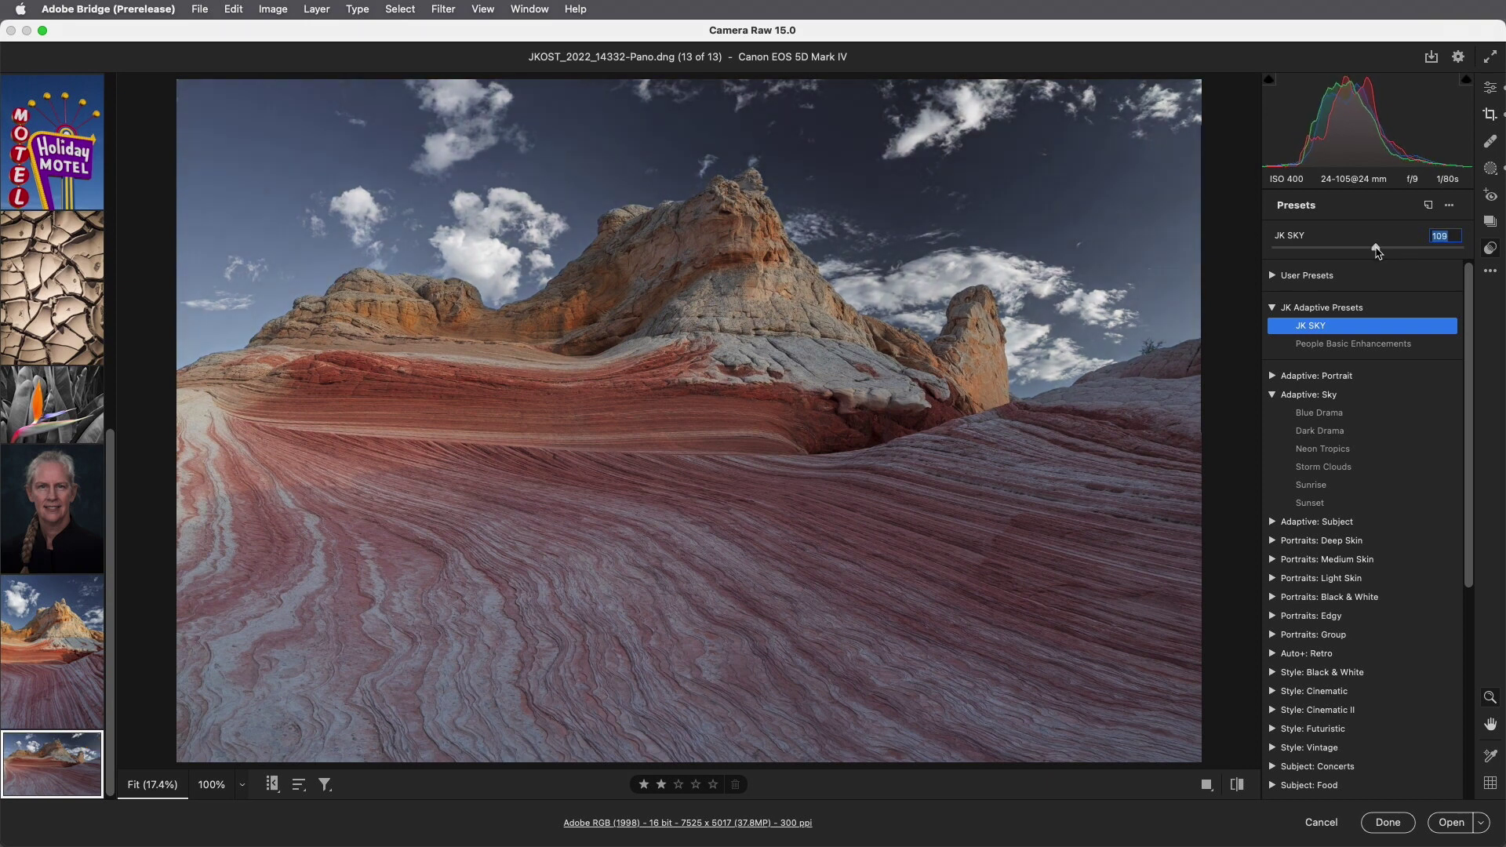